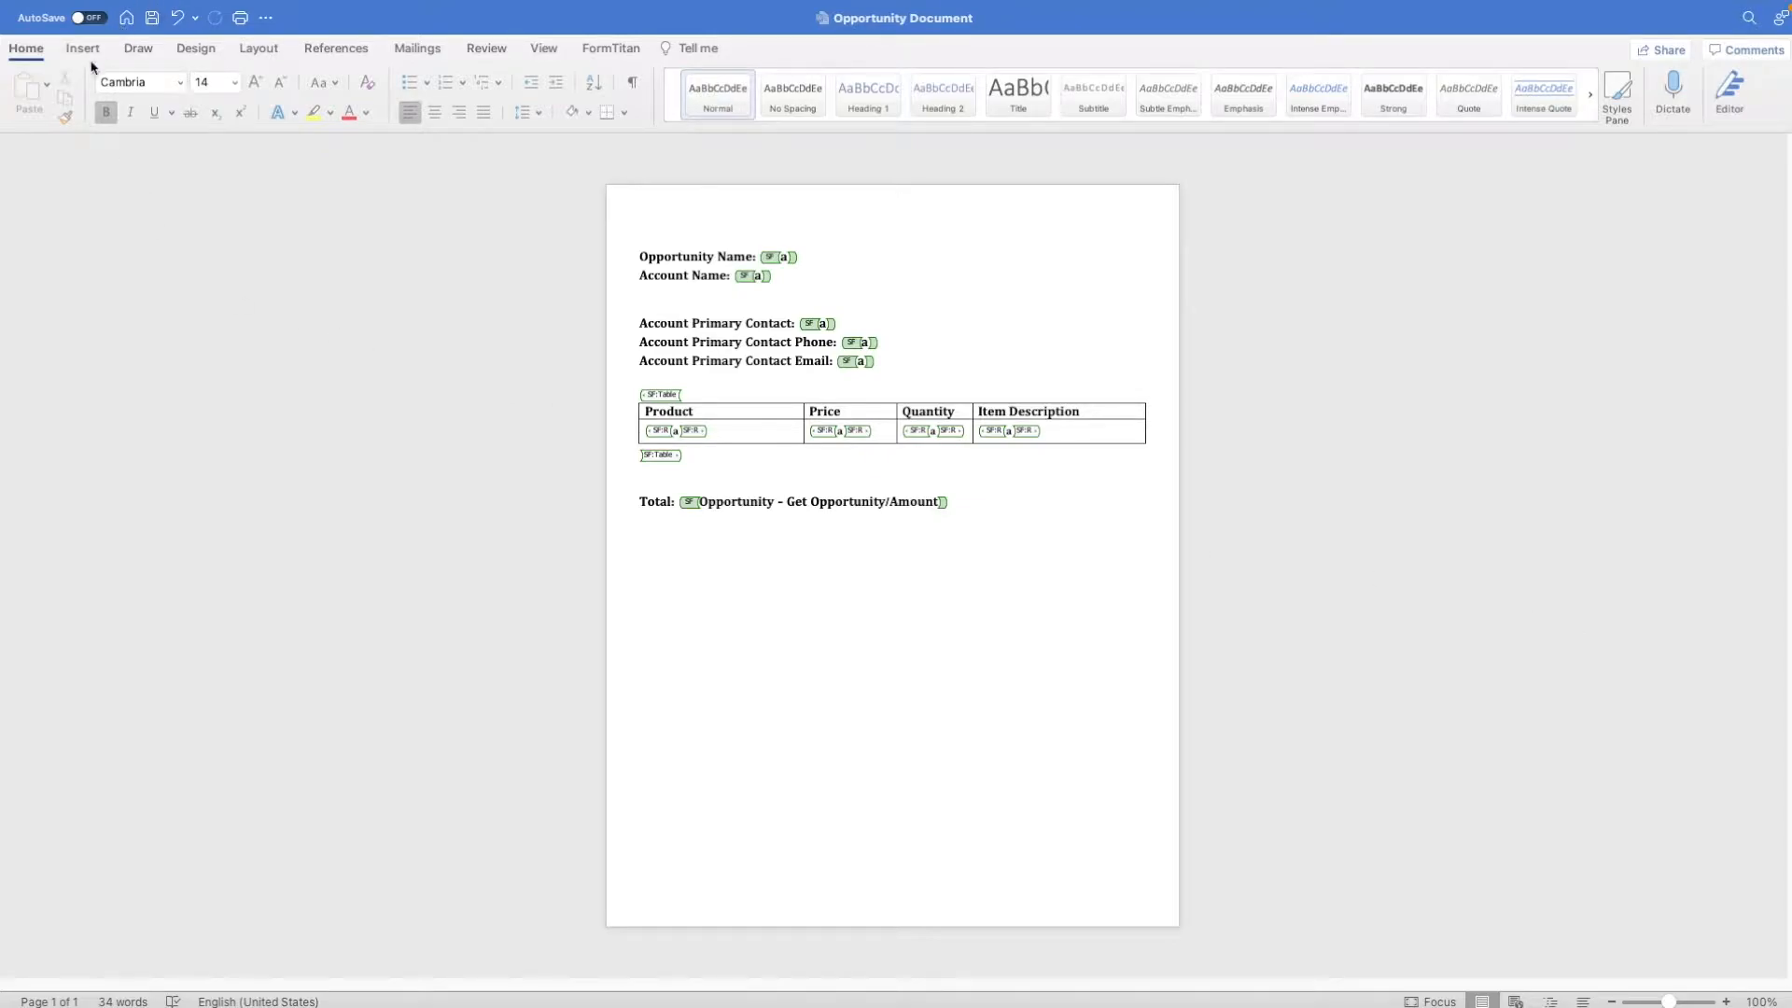
- Search the Office add-in store for 'formti' to find the FormTitan add-in
left_click(611, 49)
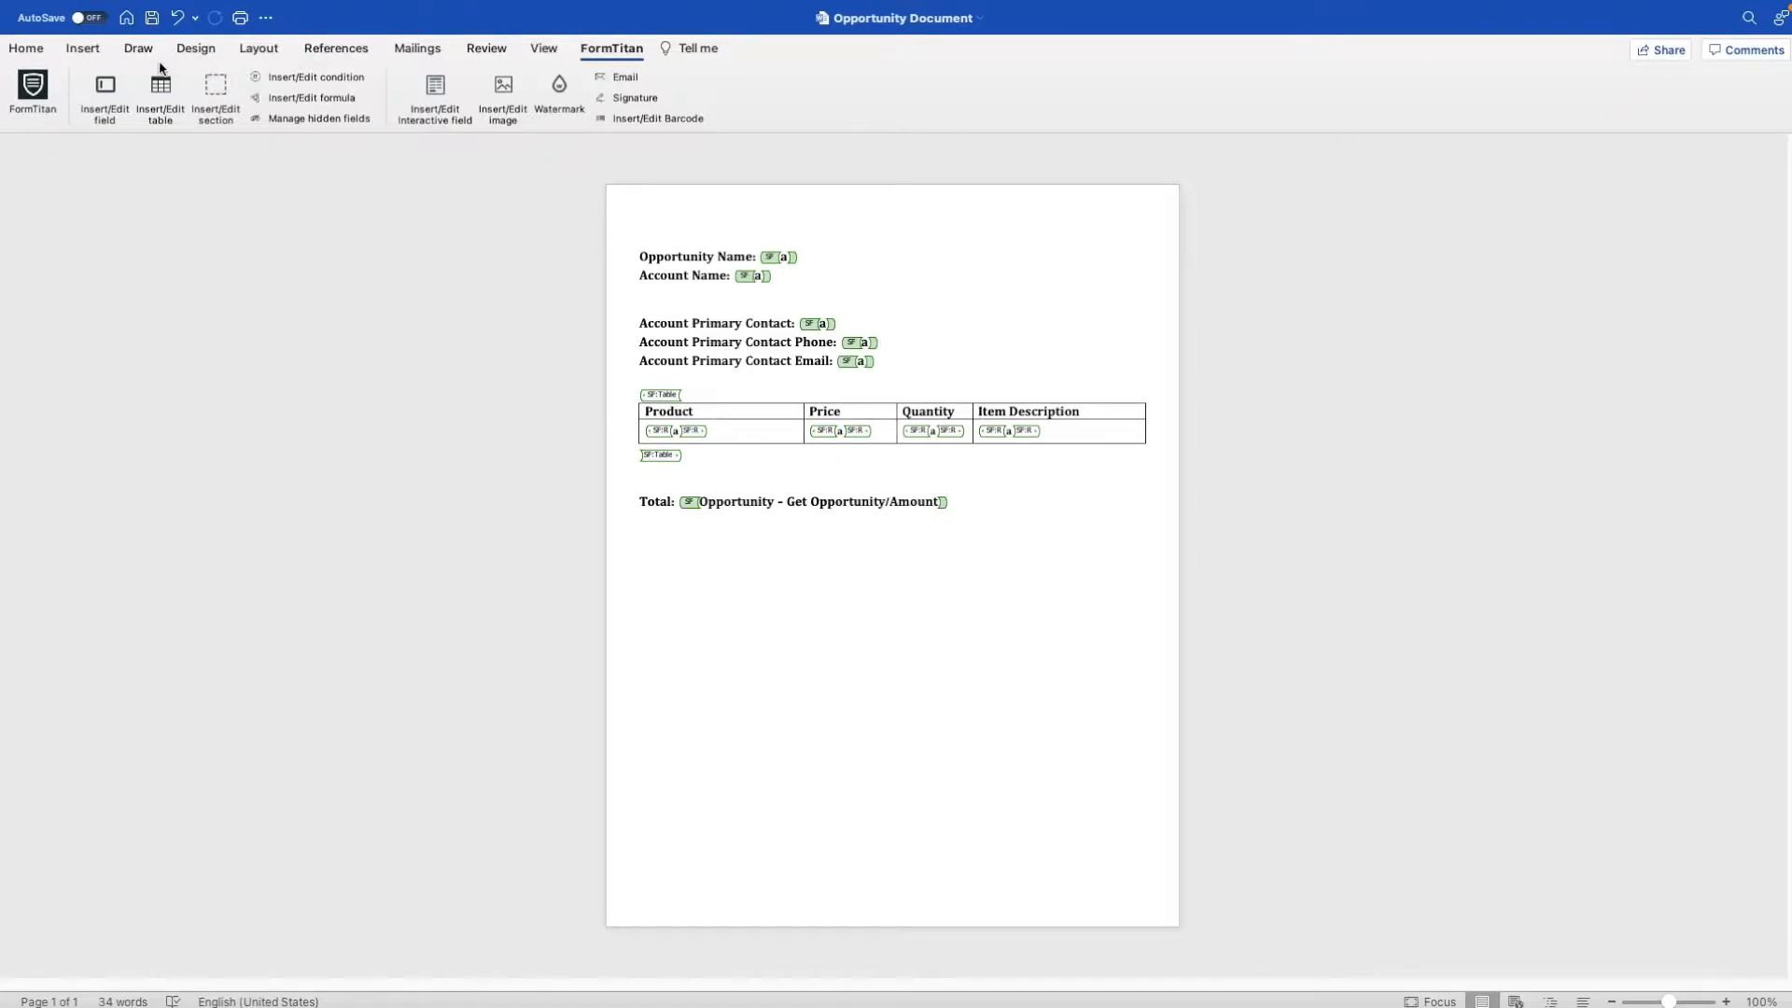
left_click(88, 53)
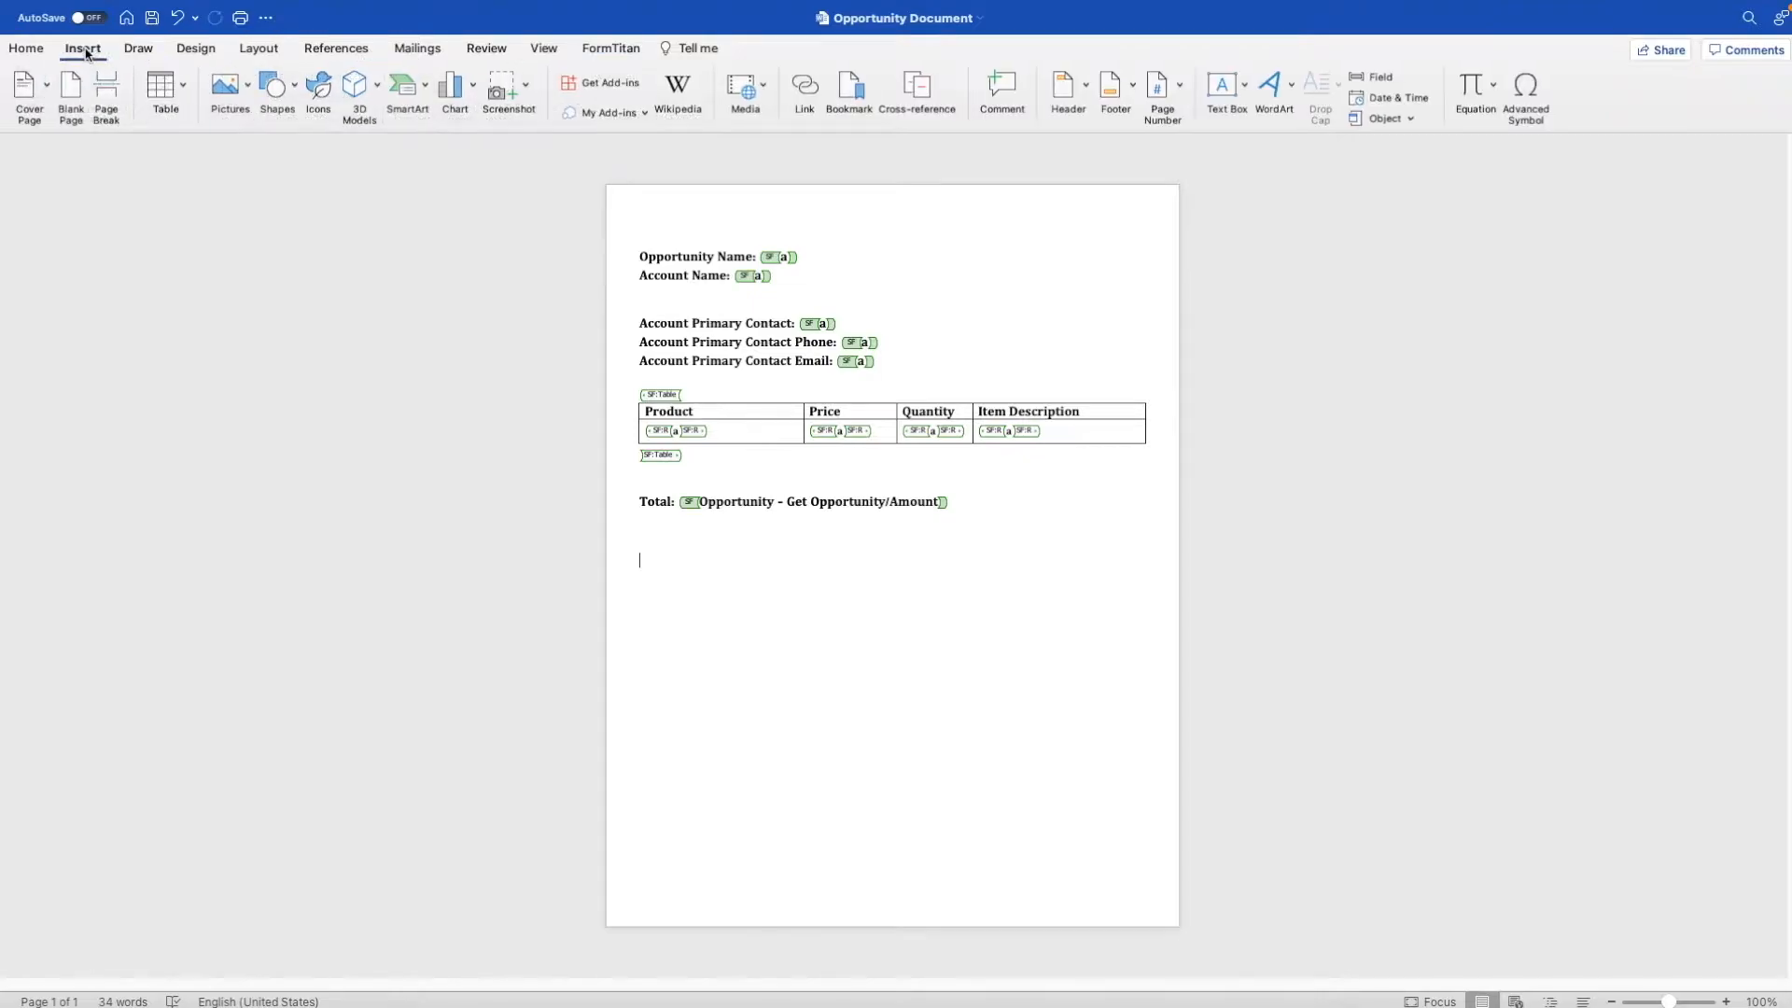
left_click(611, 84)
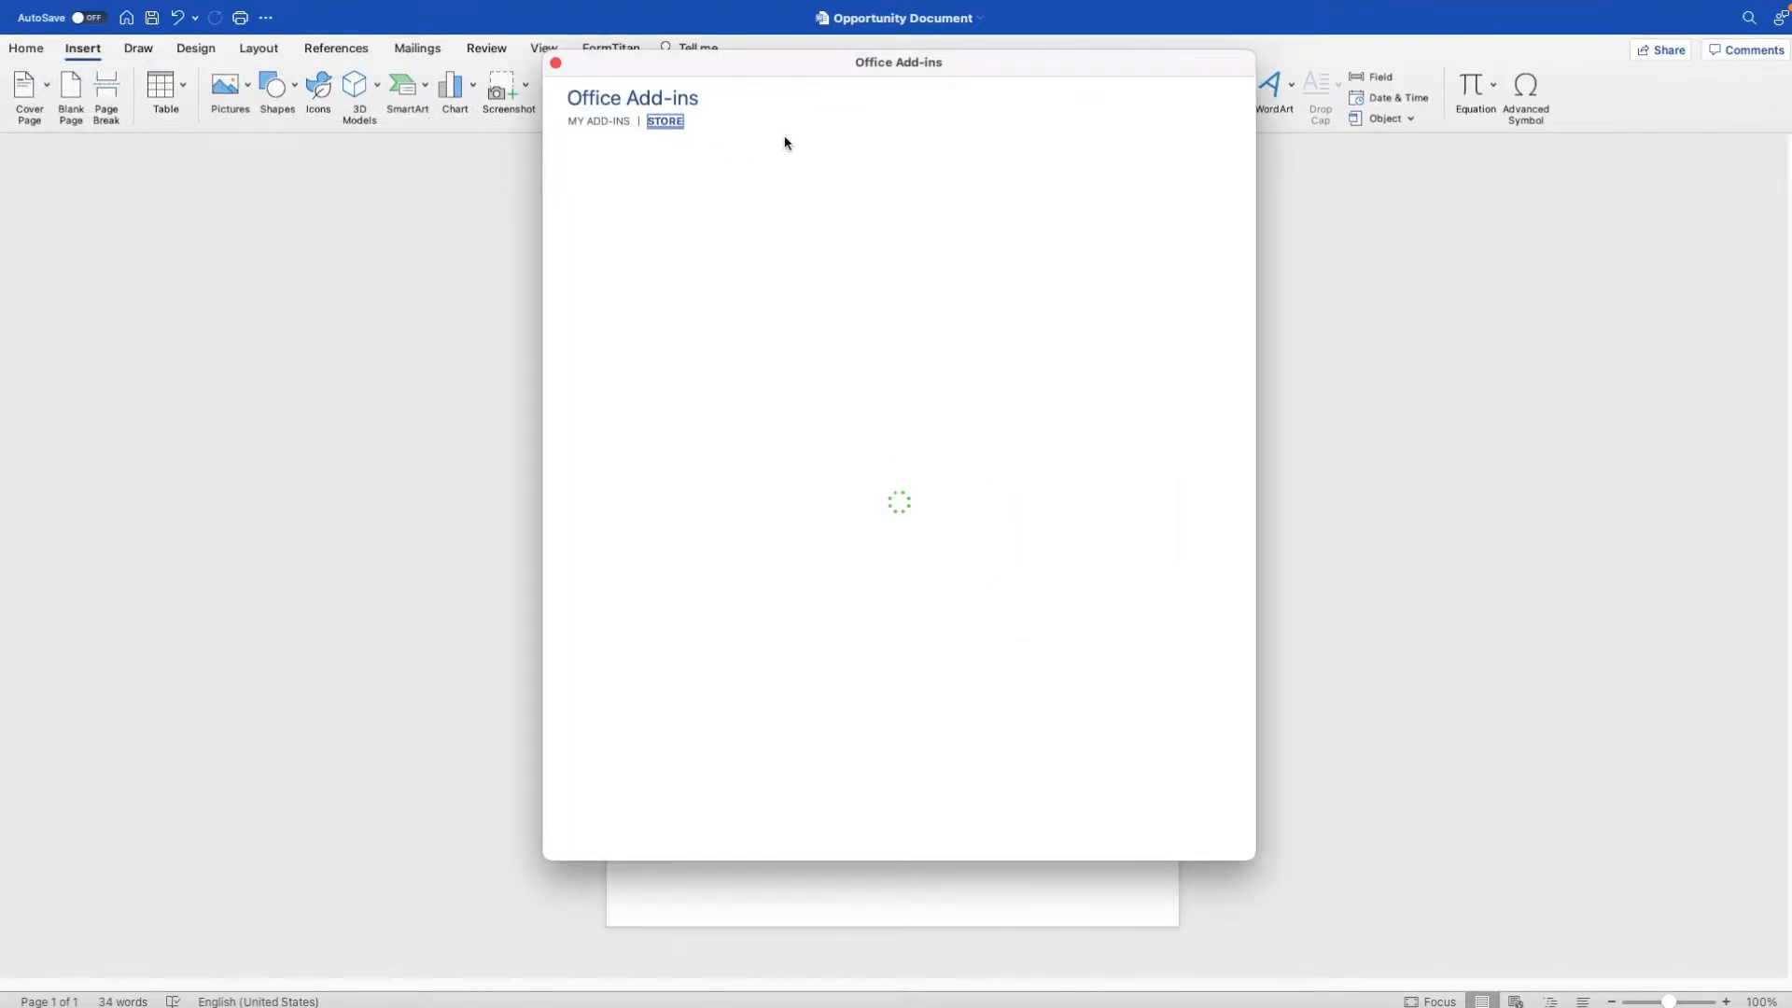
left_click(692, 220)
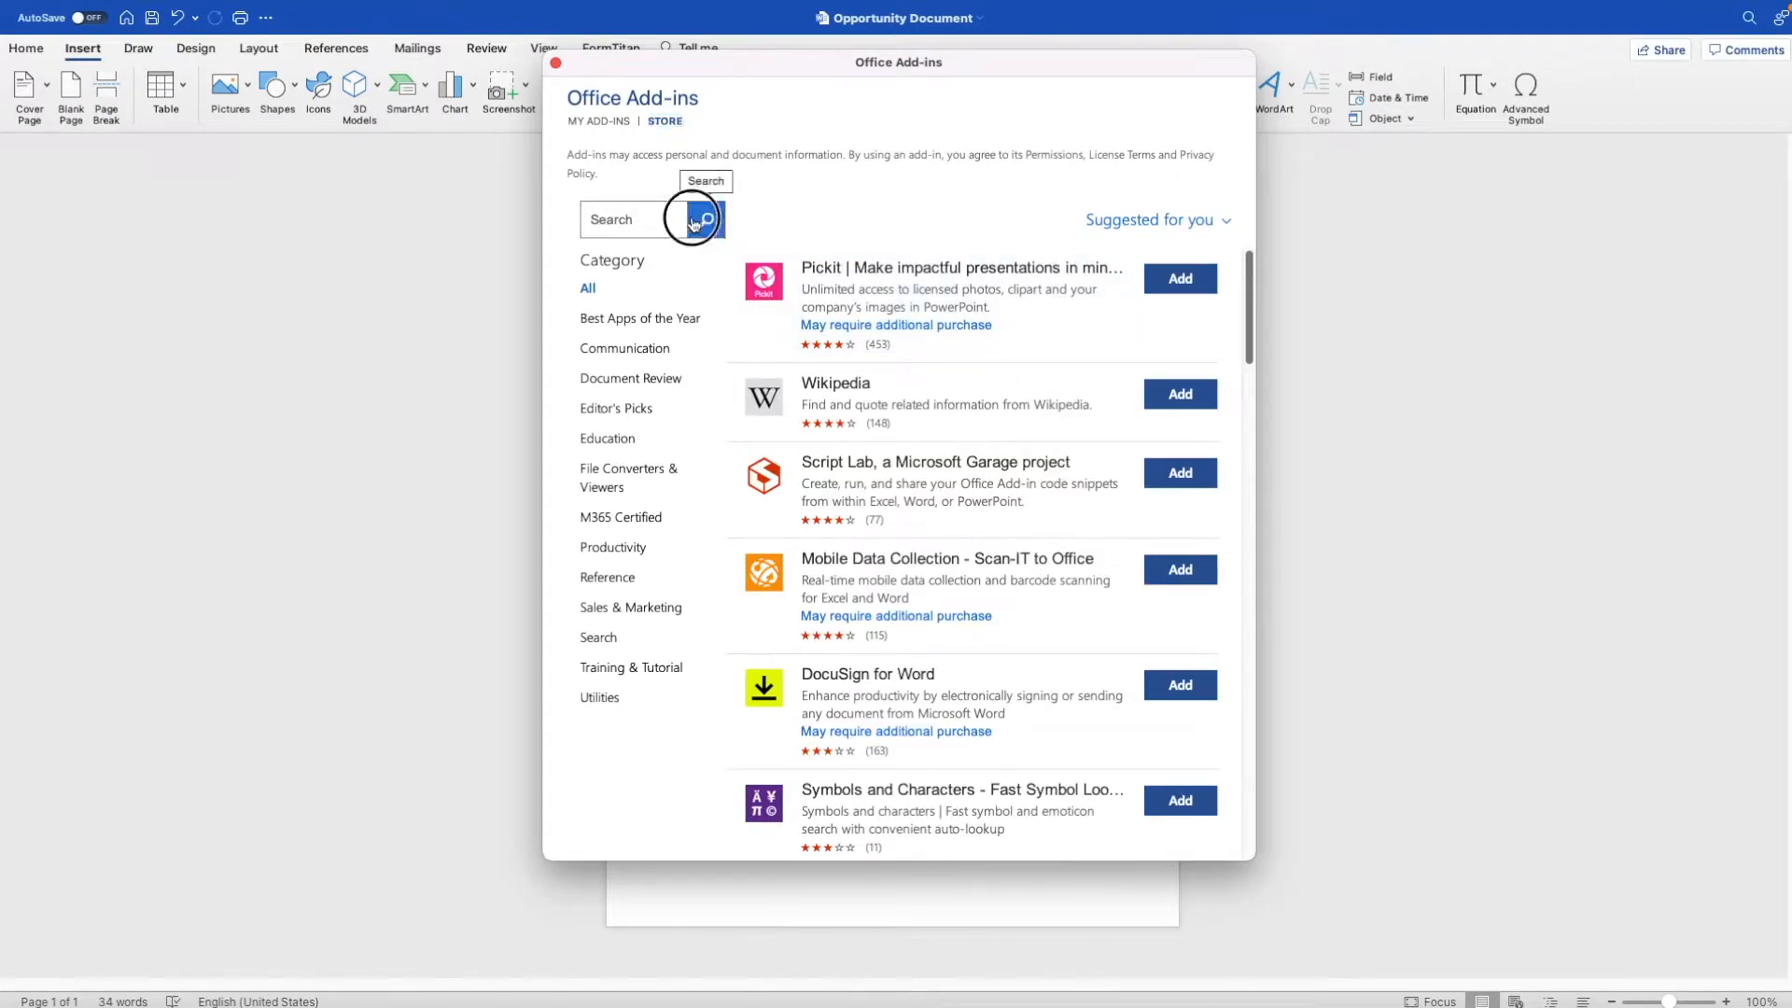
left_click(606, 211)
type("formtitan")
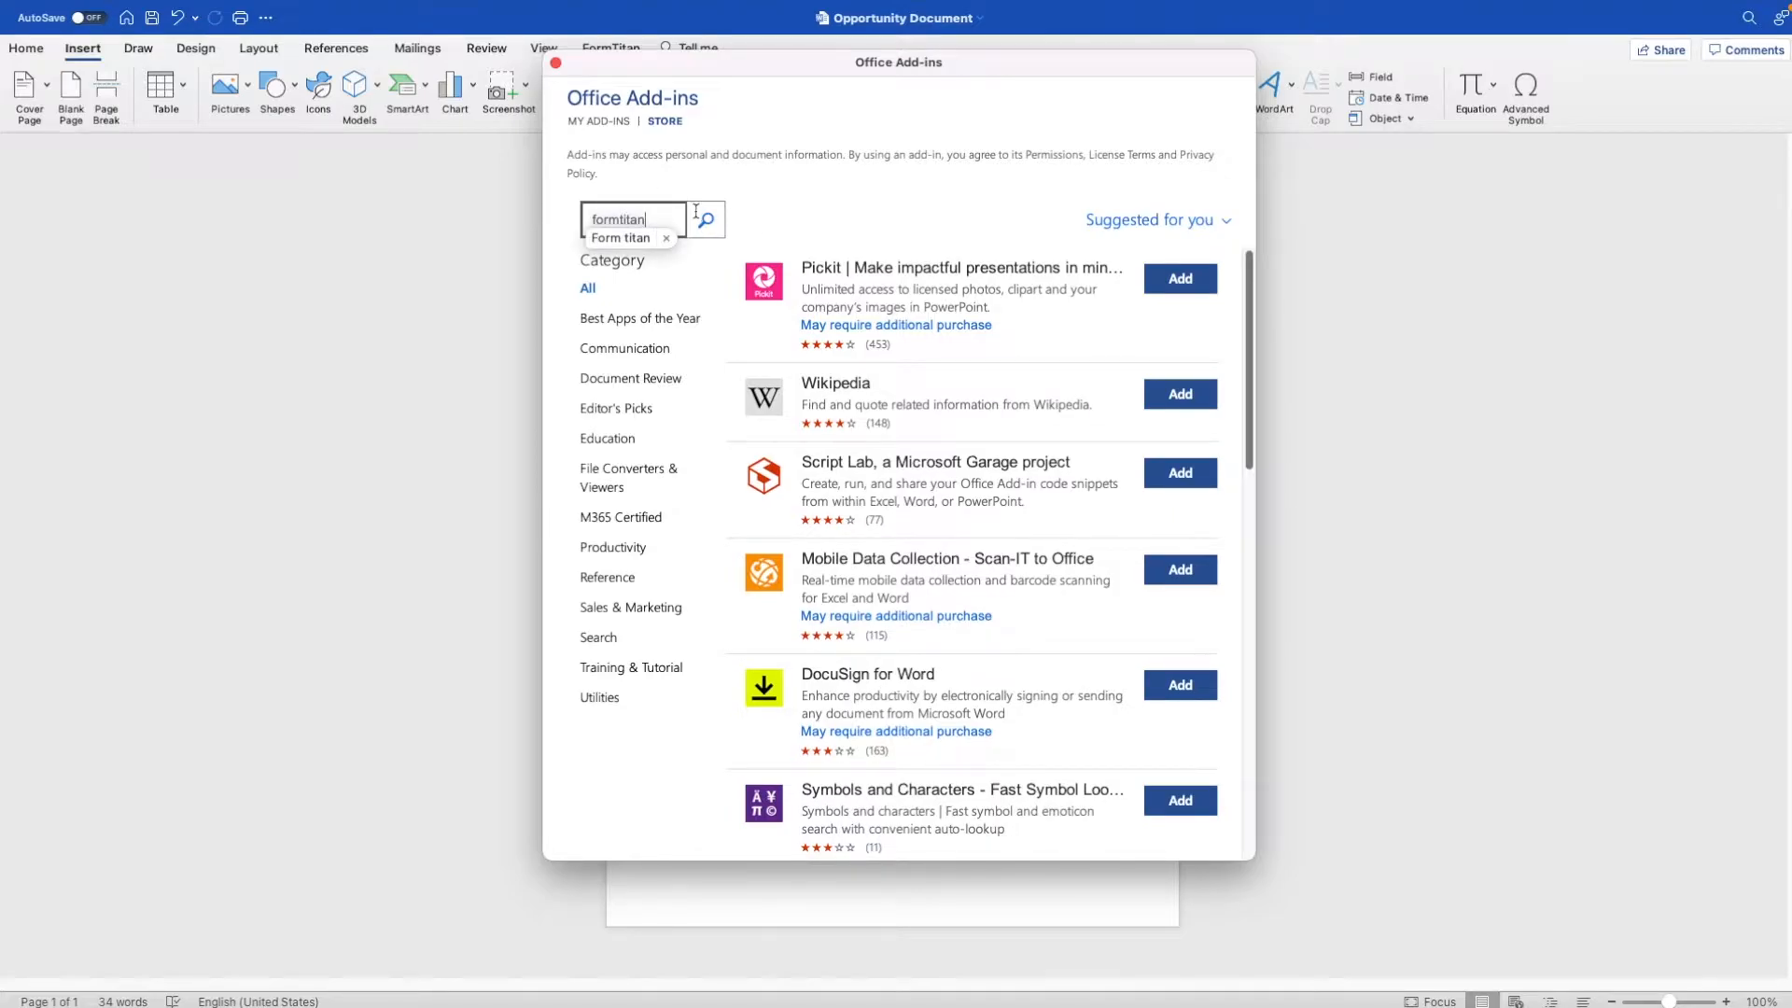
left_click(704, 221)
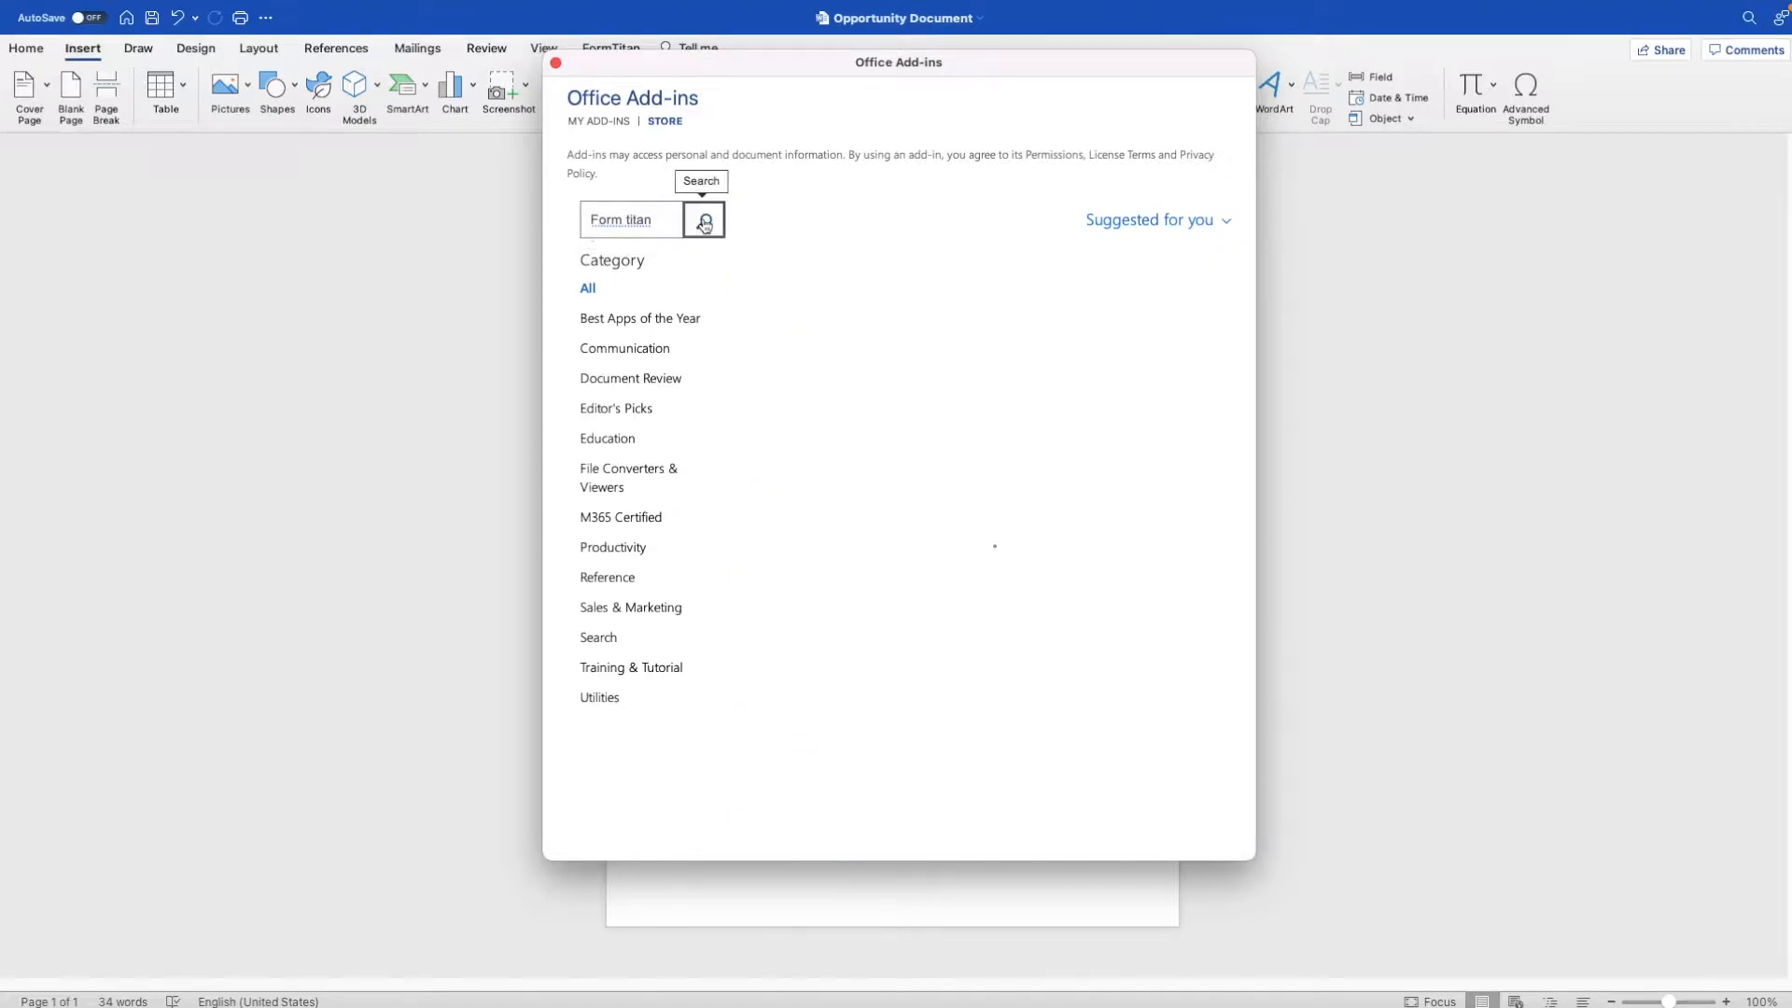
- Add the FormTitan- Salesforce composer add-in and return to its ribbon tab
left_click(1179, 293)
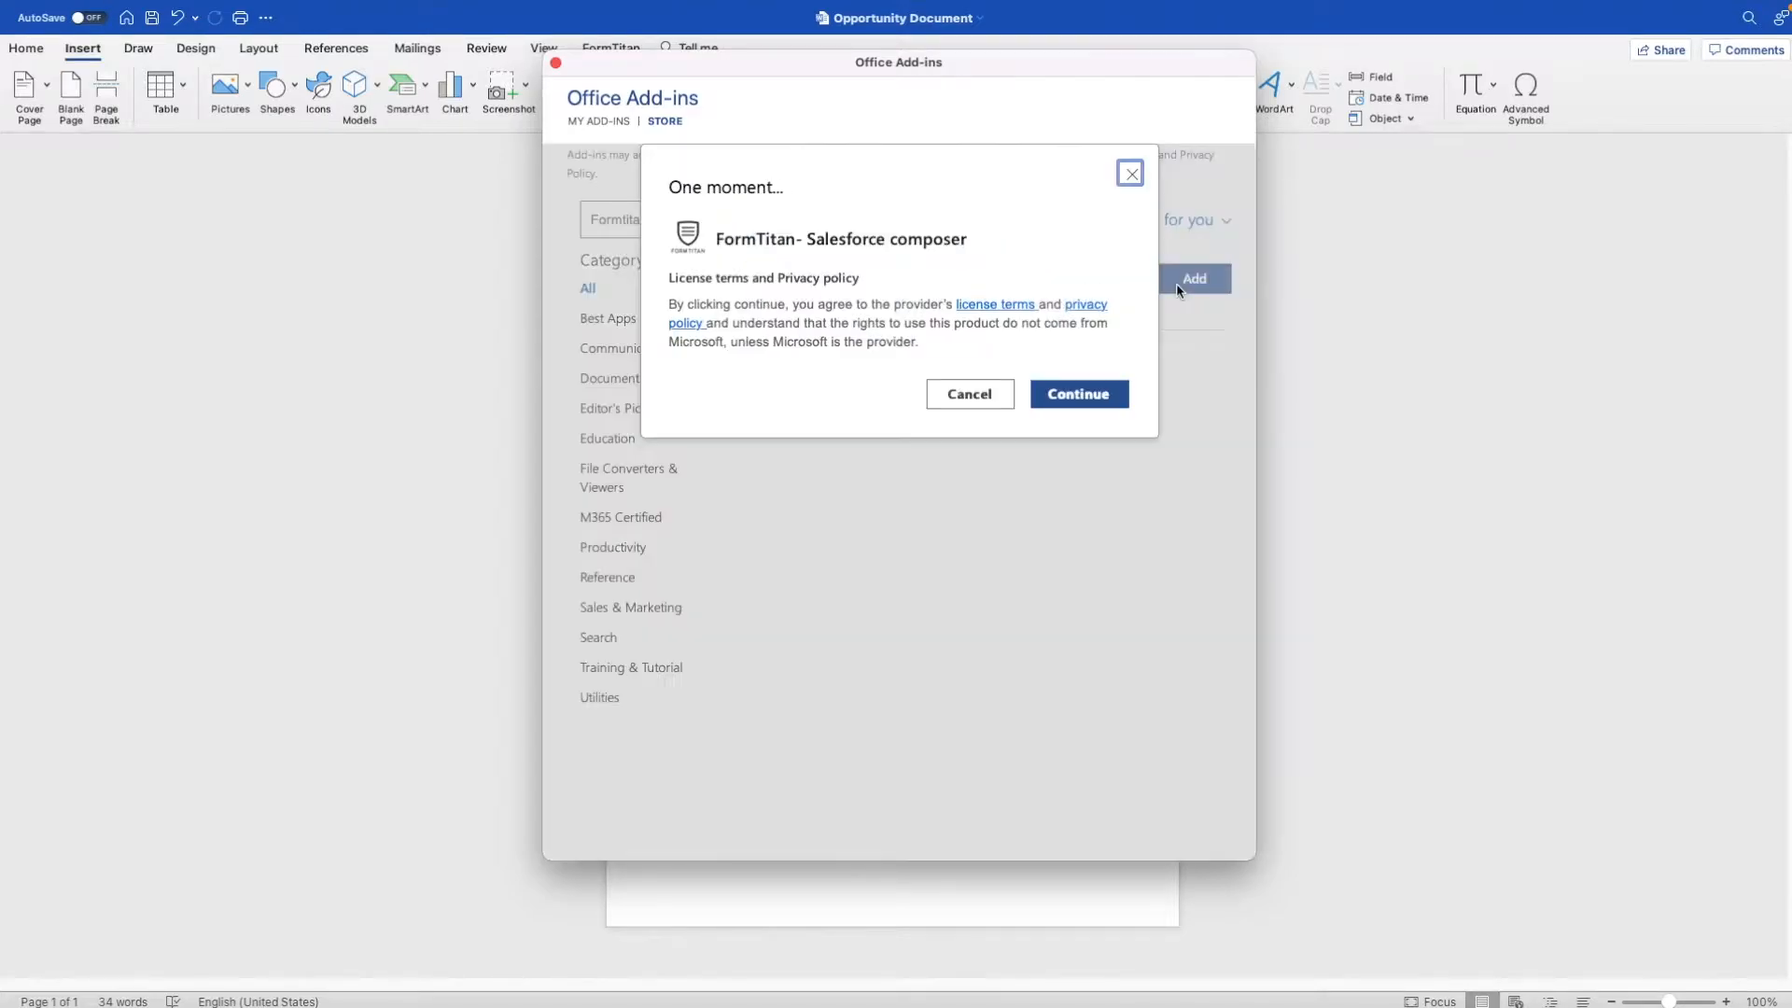
left_click(1131, 174)
left_click(554, 63)
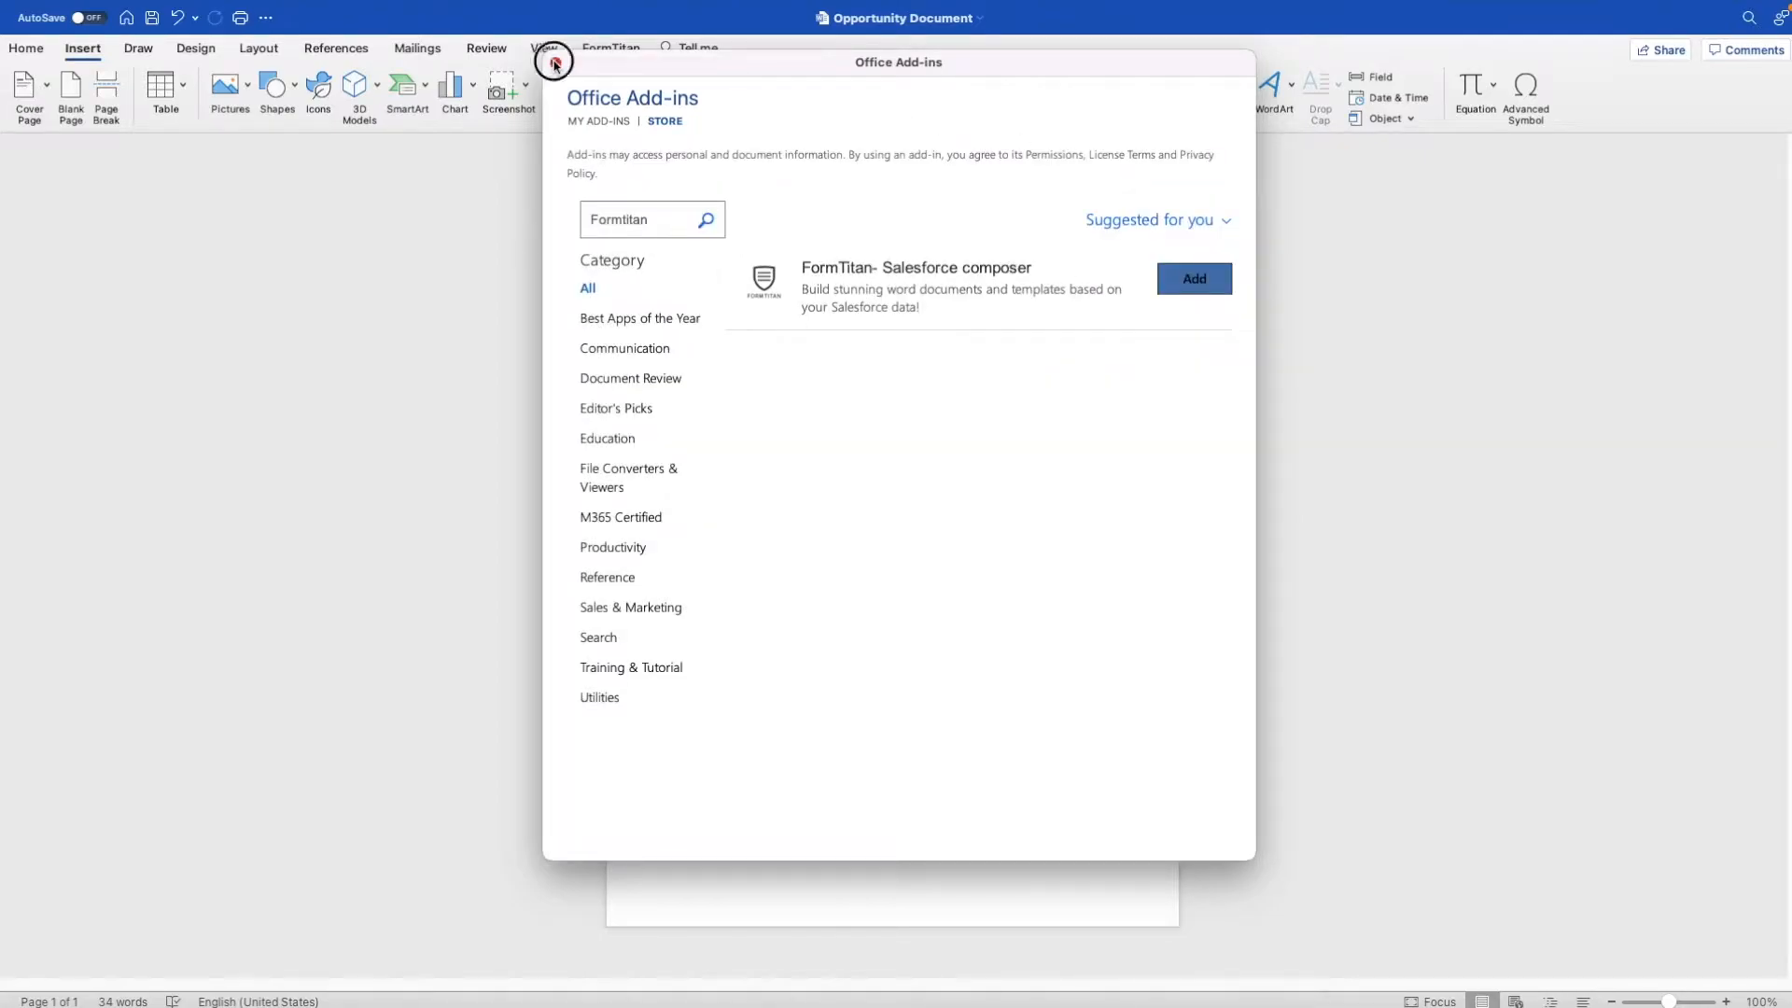
left_click(595, 50)
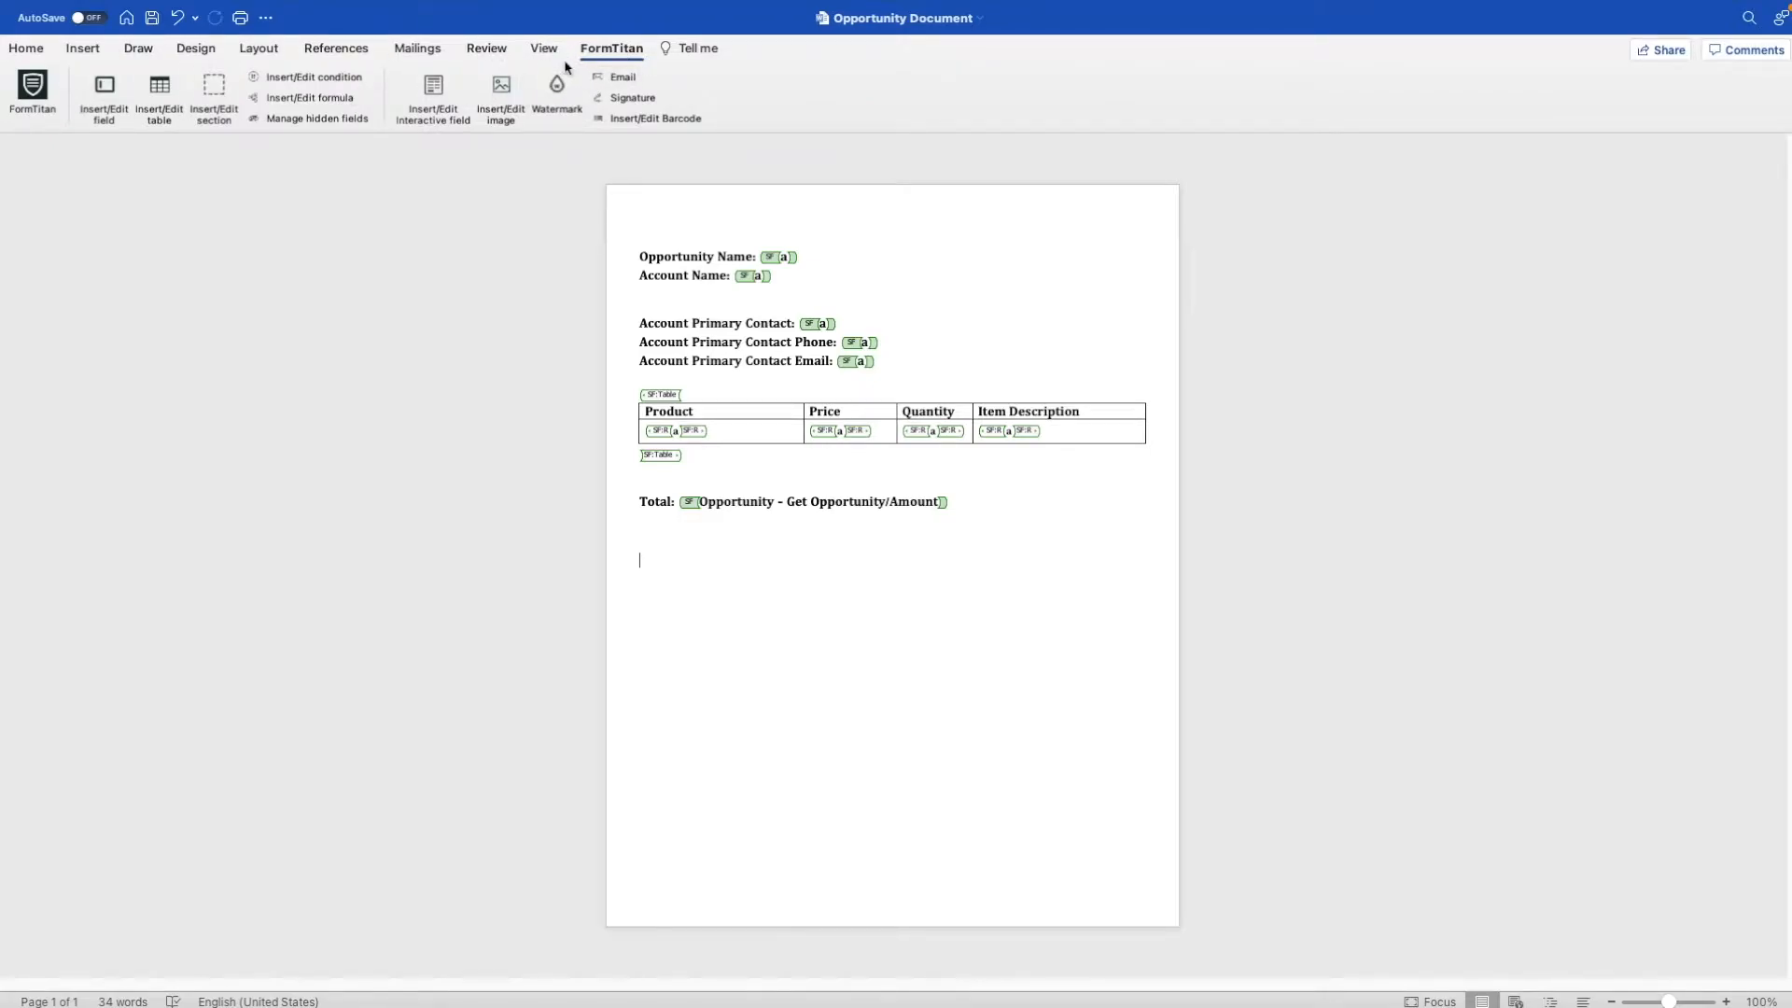
- Open the FormTitan pane and sign in to production Salesforce with the account's username and password
left_click(36, 100)
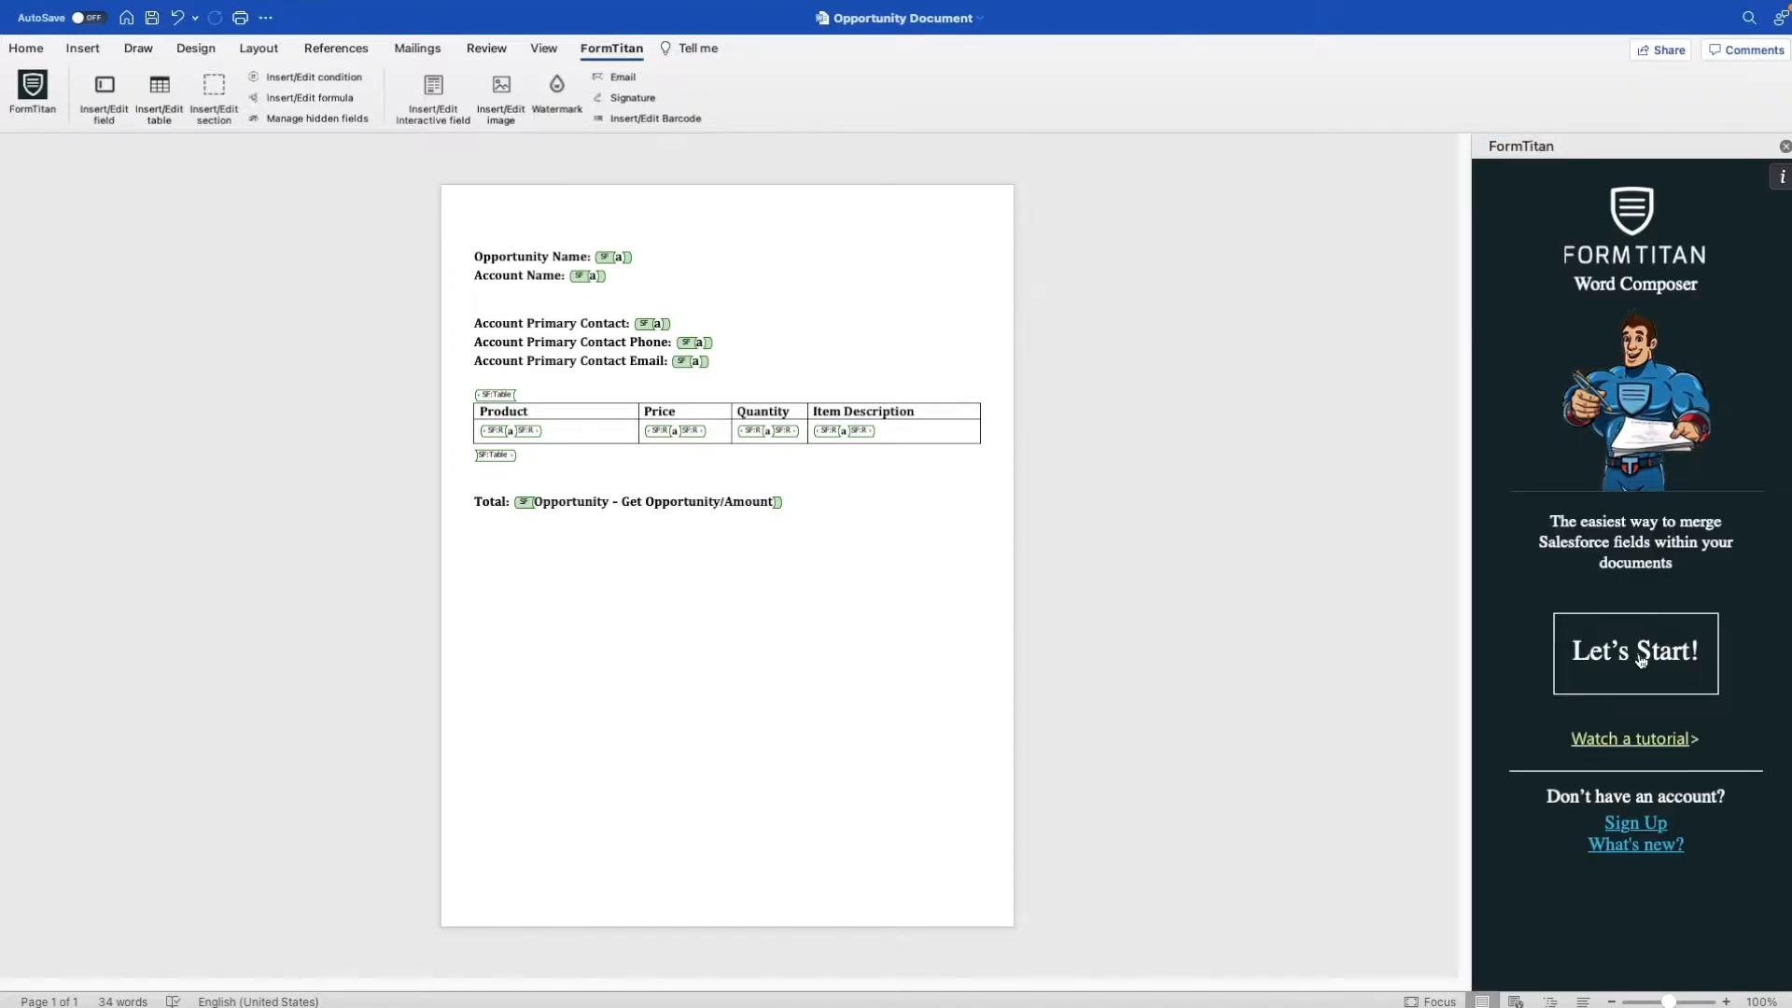
left_click(1640, 660)
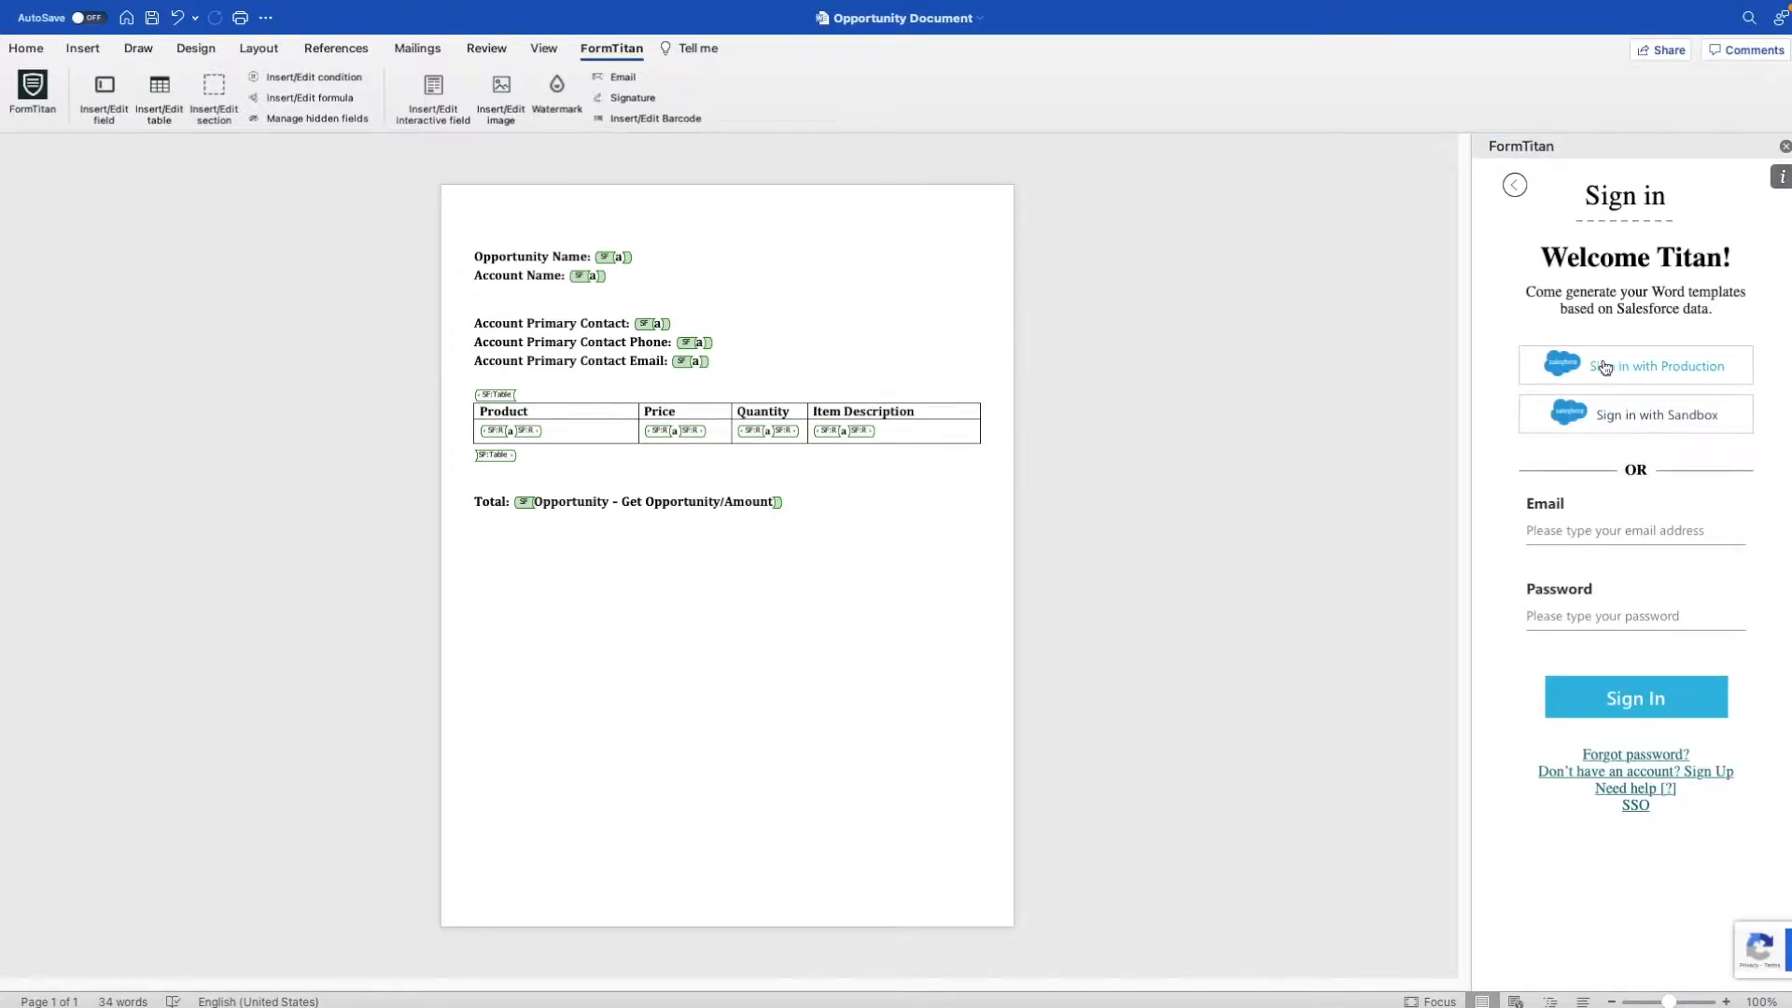
left_click(1605, 368)
left_click(847, 525)
type("•••••••")
key("Return")
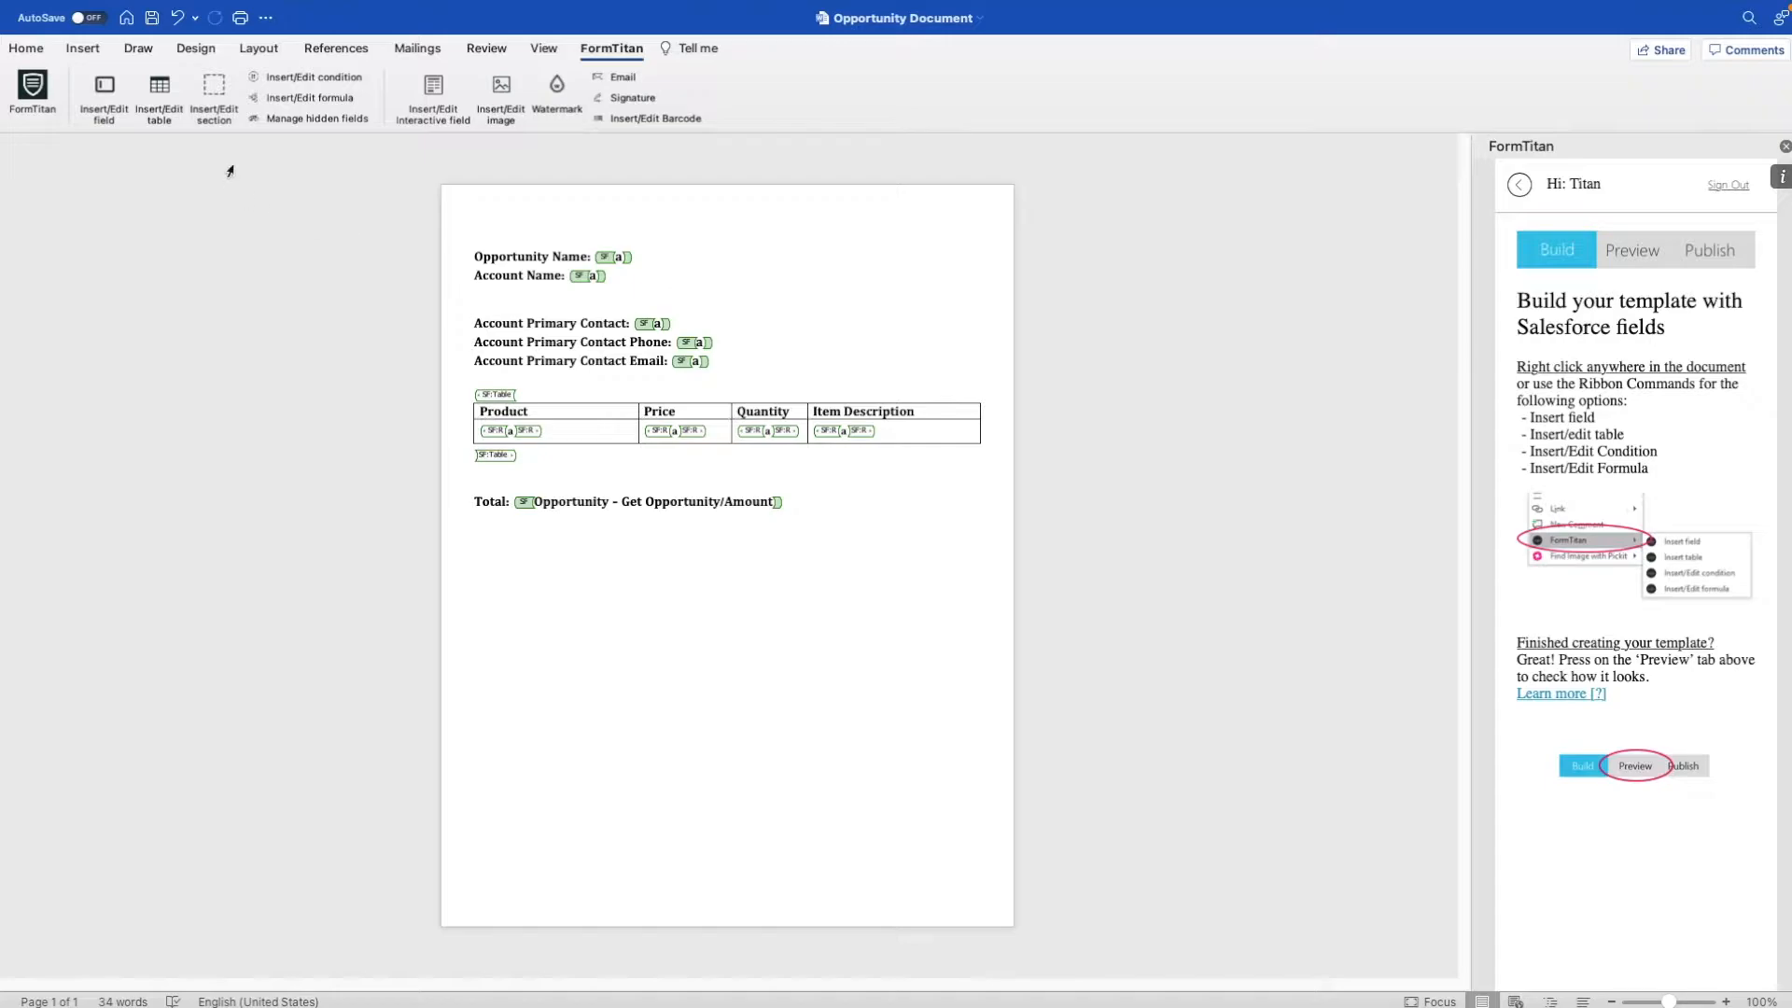
- Type the Name:, Role:, Date: and Signature: labels below the Total line
double_click(478, 586)
type("Name: Role: ")
type("Date:")
key("Return")
key("Return")
key("Return")
key("Return")
type("Signatuver")
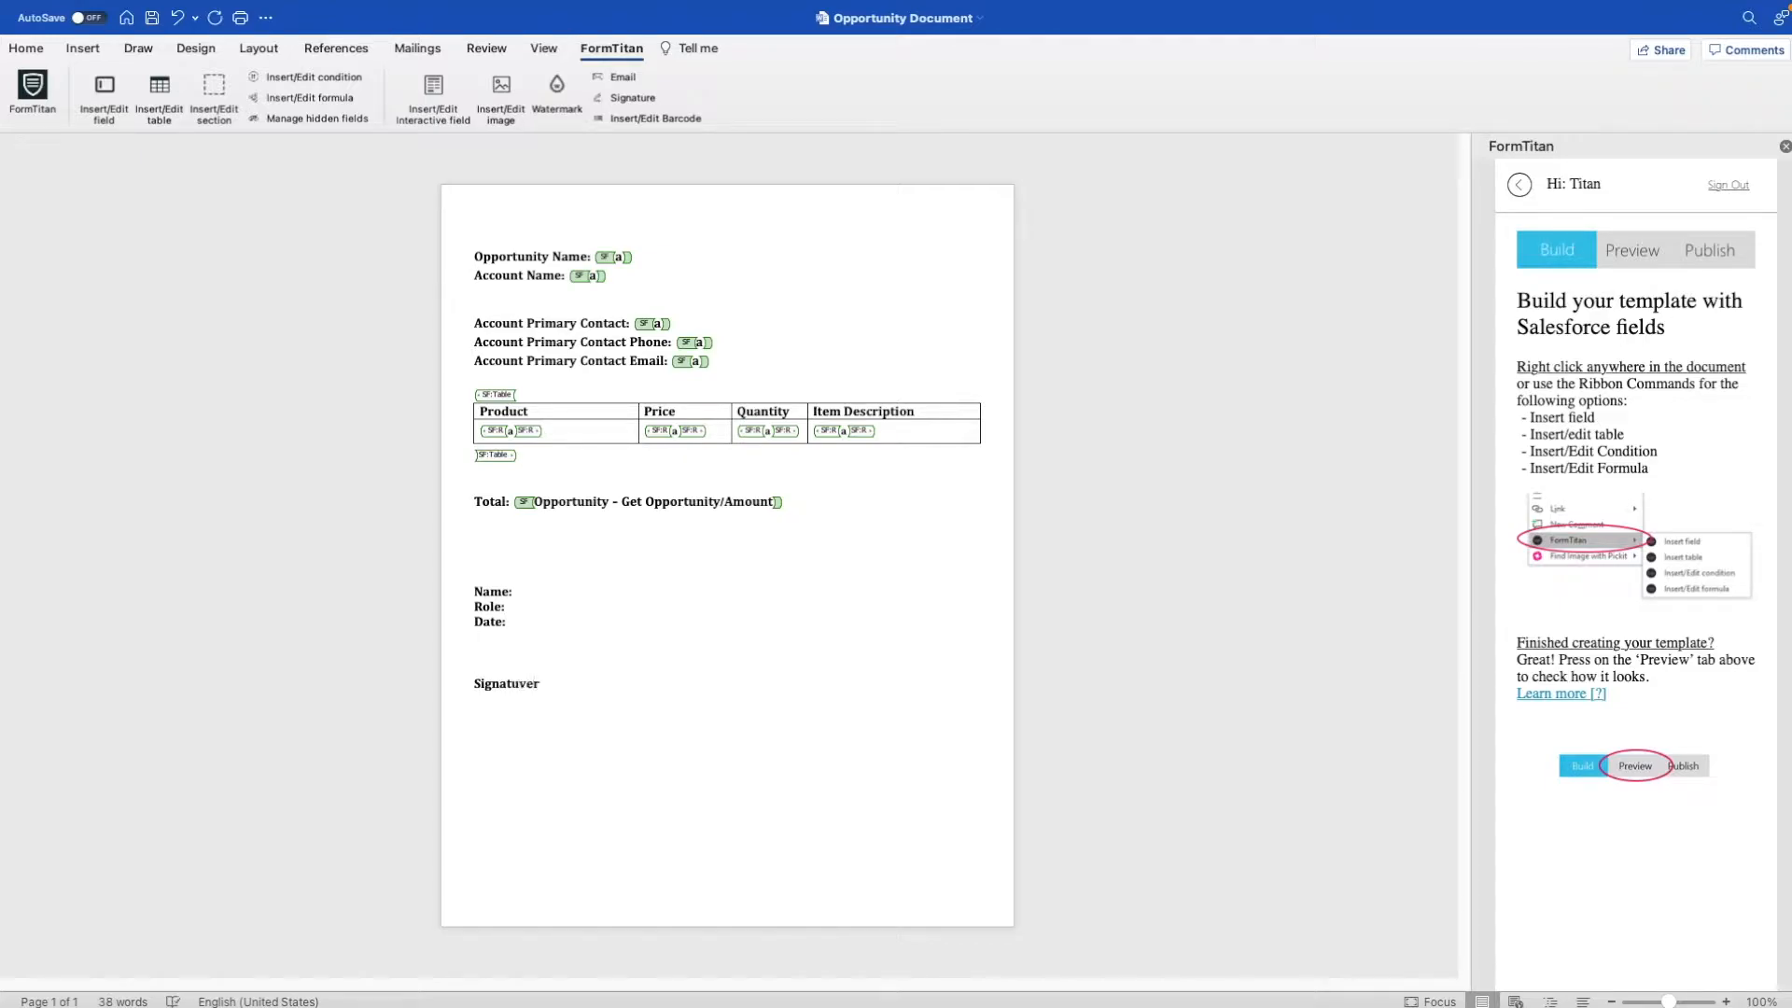
- Paste a copy of the Name-to-Signature block as a second signer and remove extra blank lines
mouse_move(553, 687)
left_mouse_down()
mouse_move(480, 636)
mouse_move(472, 599)
left_mouse_up()
key("super+c")
left_click(607, 692)
key("Return")
key("Return")
key("Return")
key("Return")
type("√")
key("BackSpace")
key("super+v")
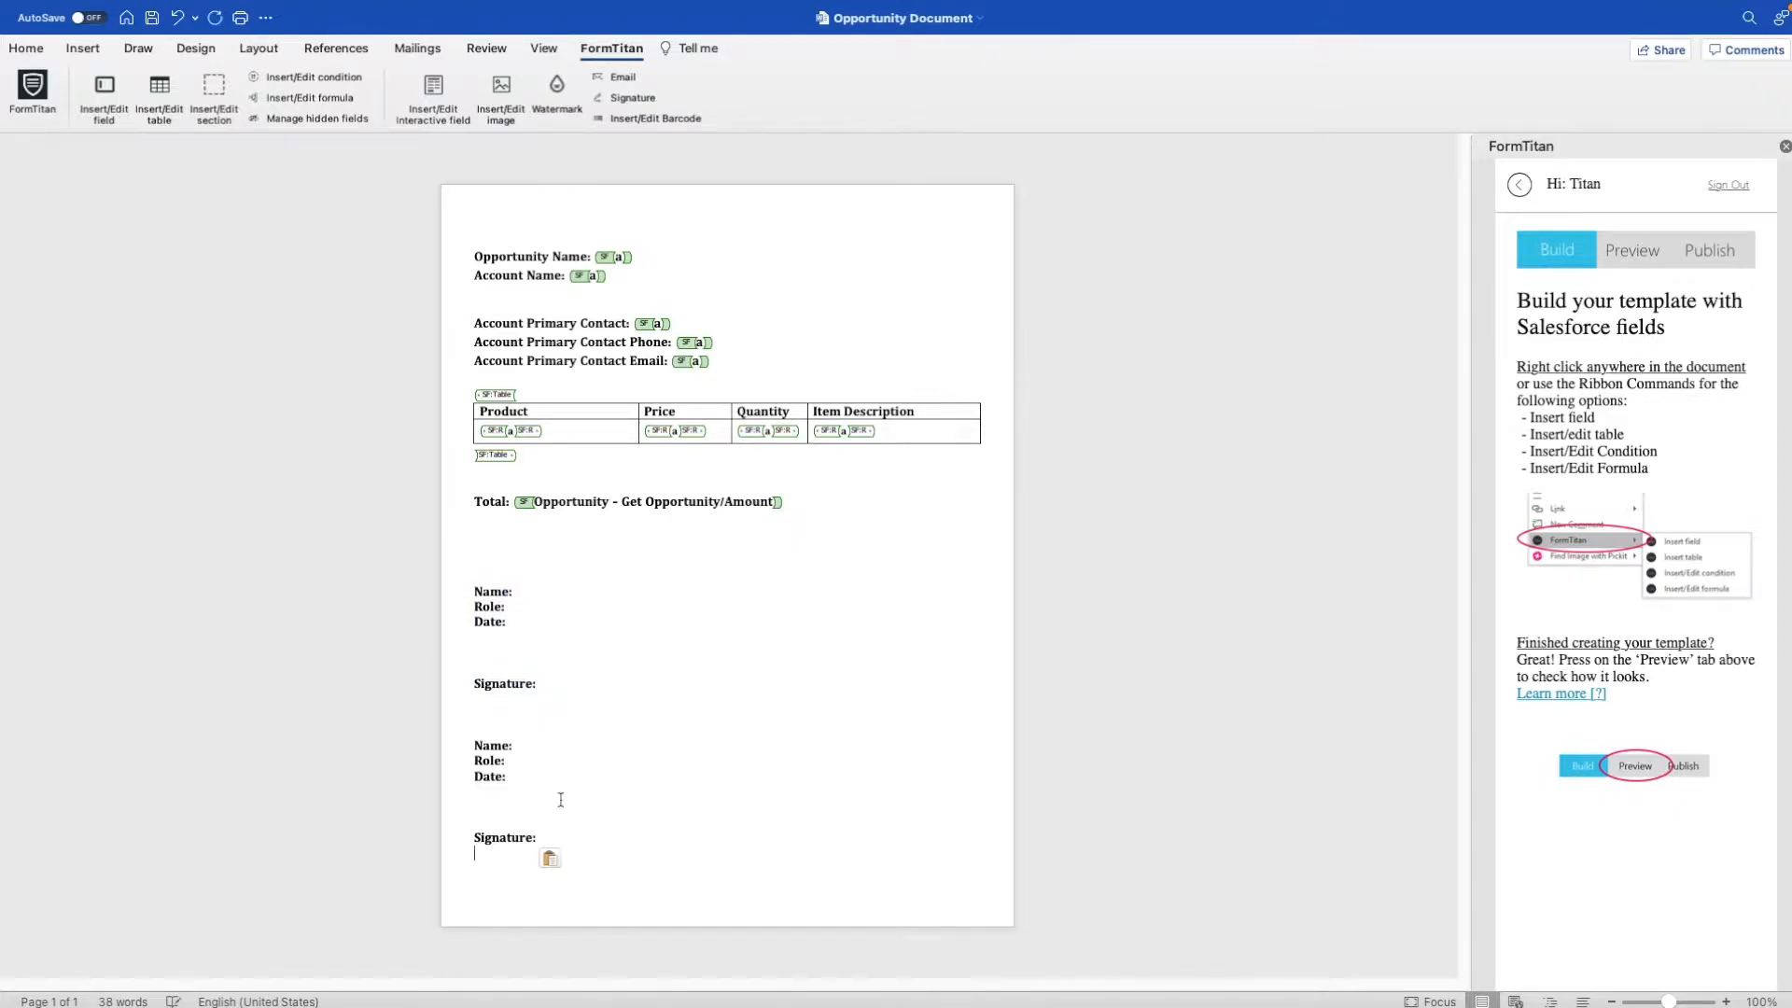
key("Up")
key("BackSpace")
key("BackSpace")
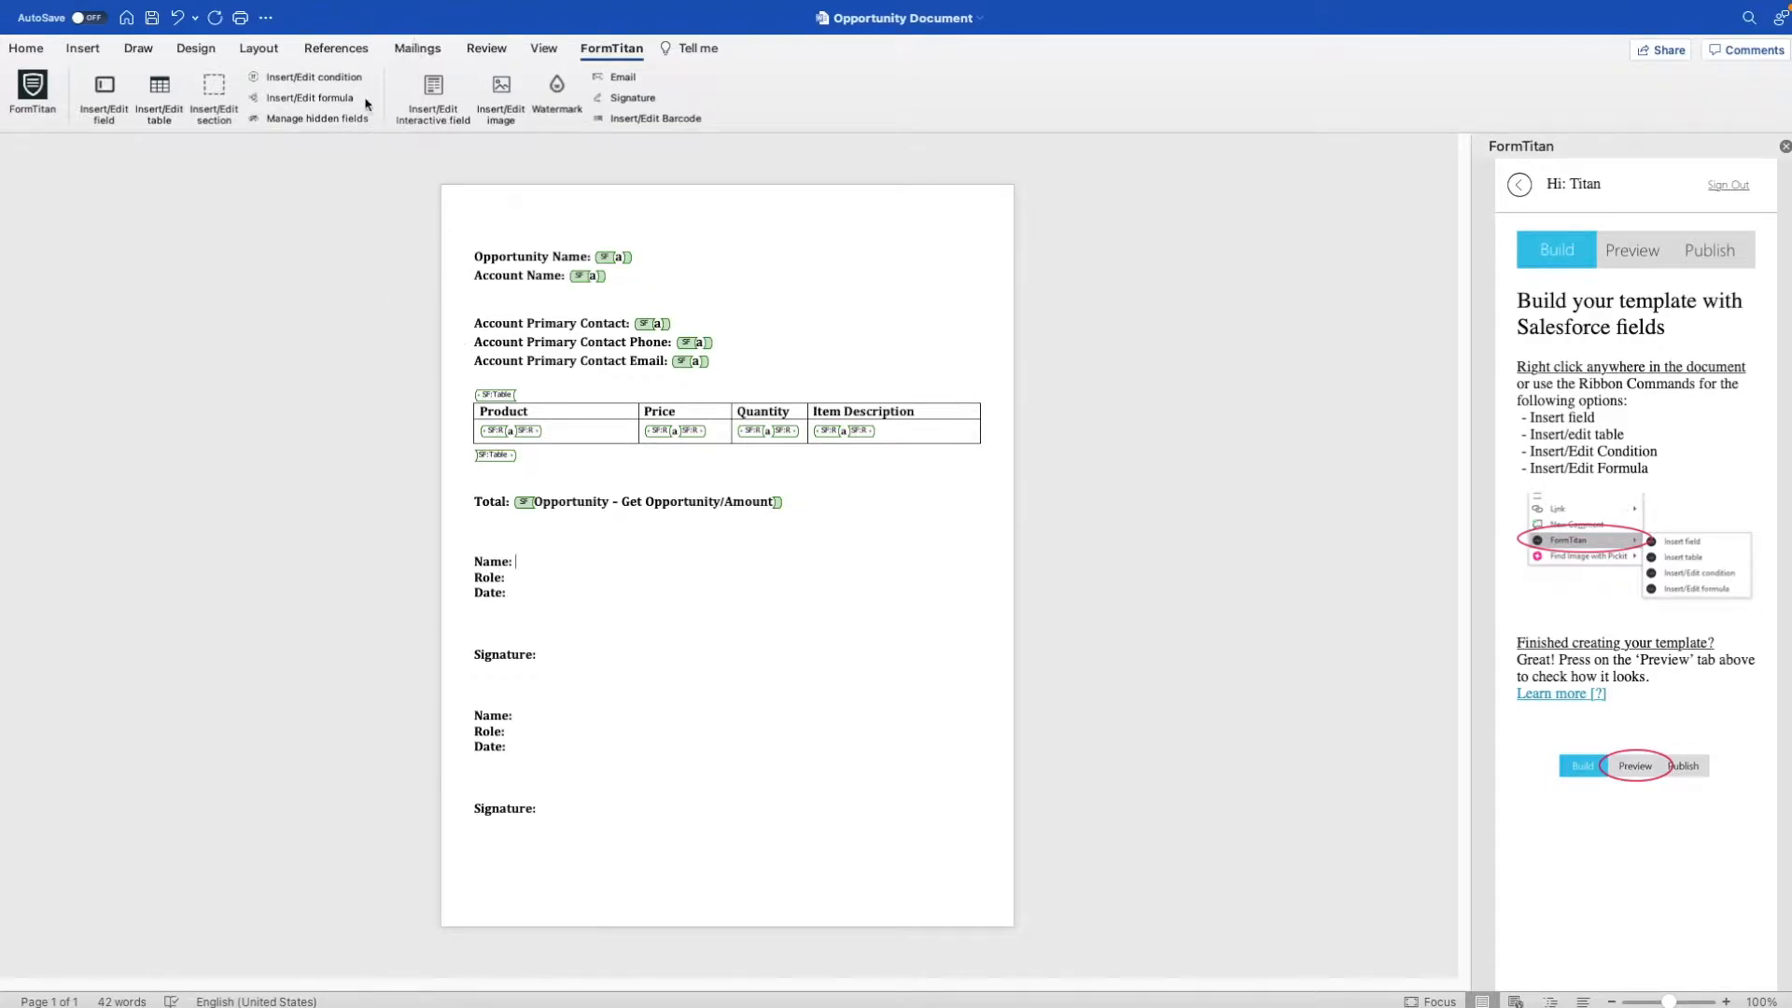
- Insert document input fields after the first Name:, Role: and Date: labels, then choose Signature at the first Signature line
left_click(442, 90)
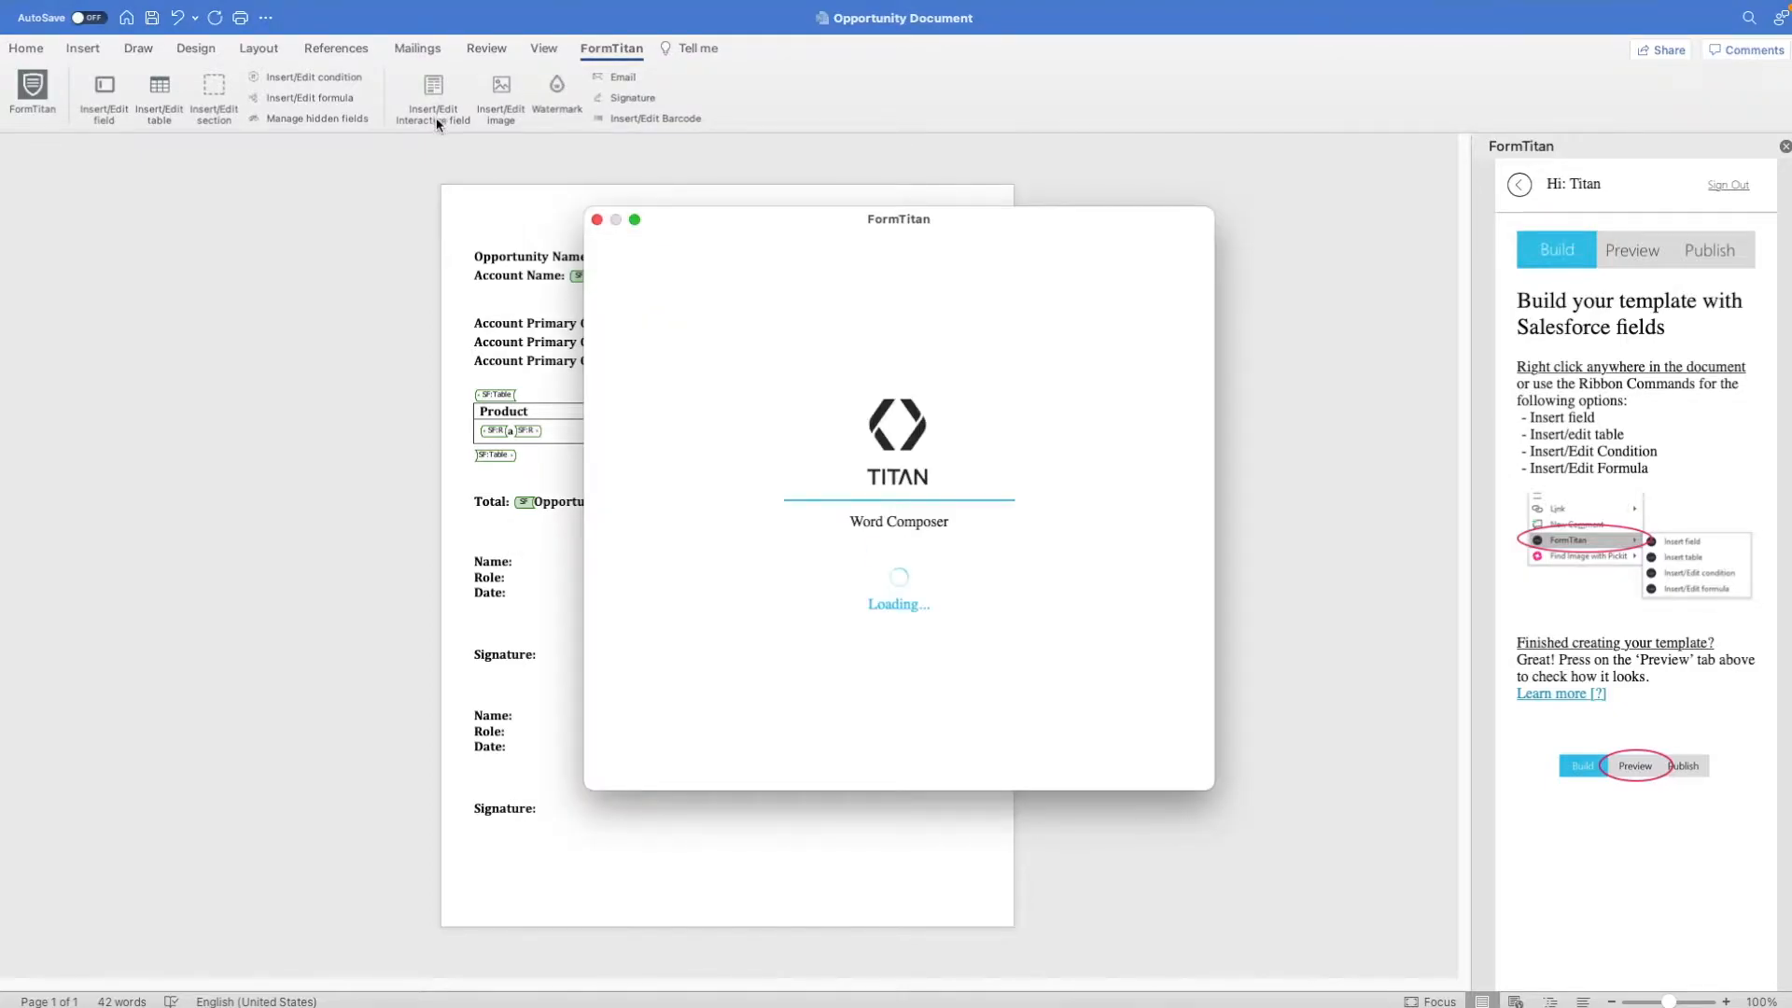
left_click(628, 301)
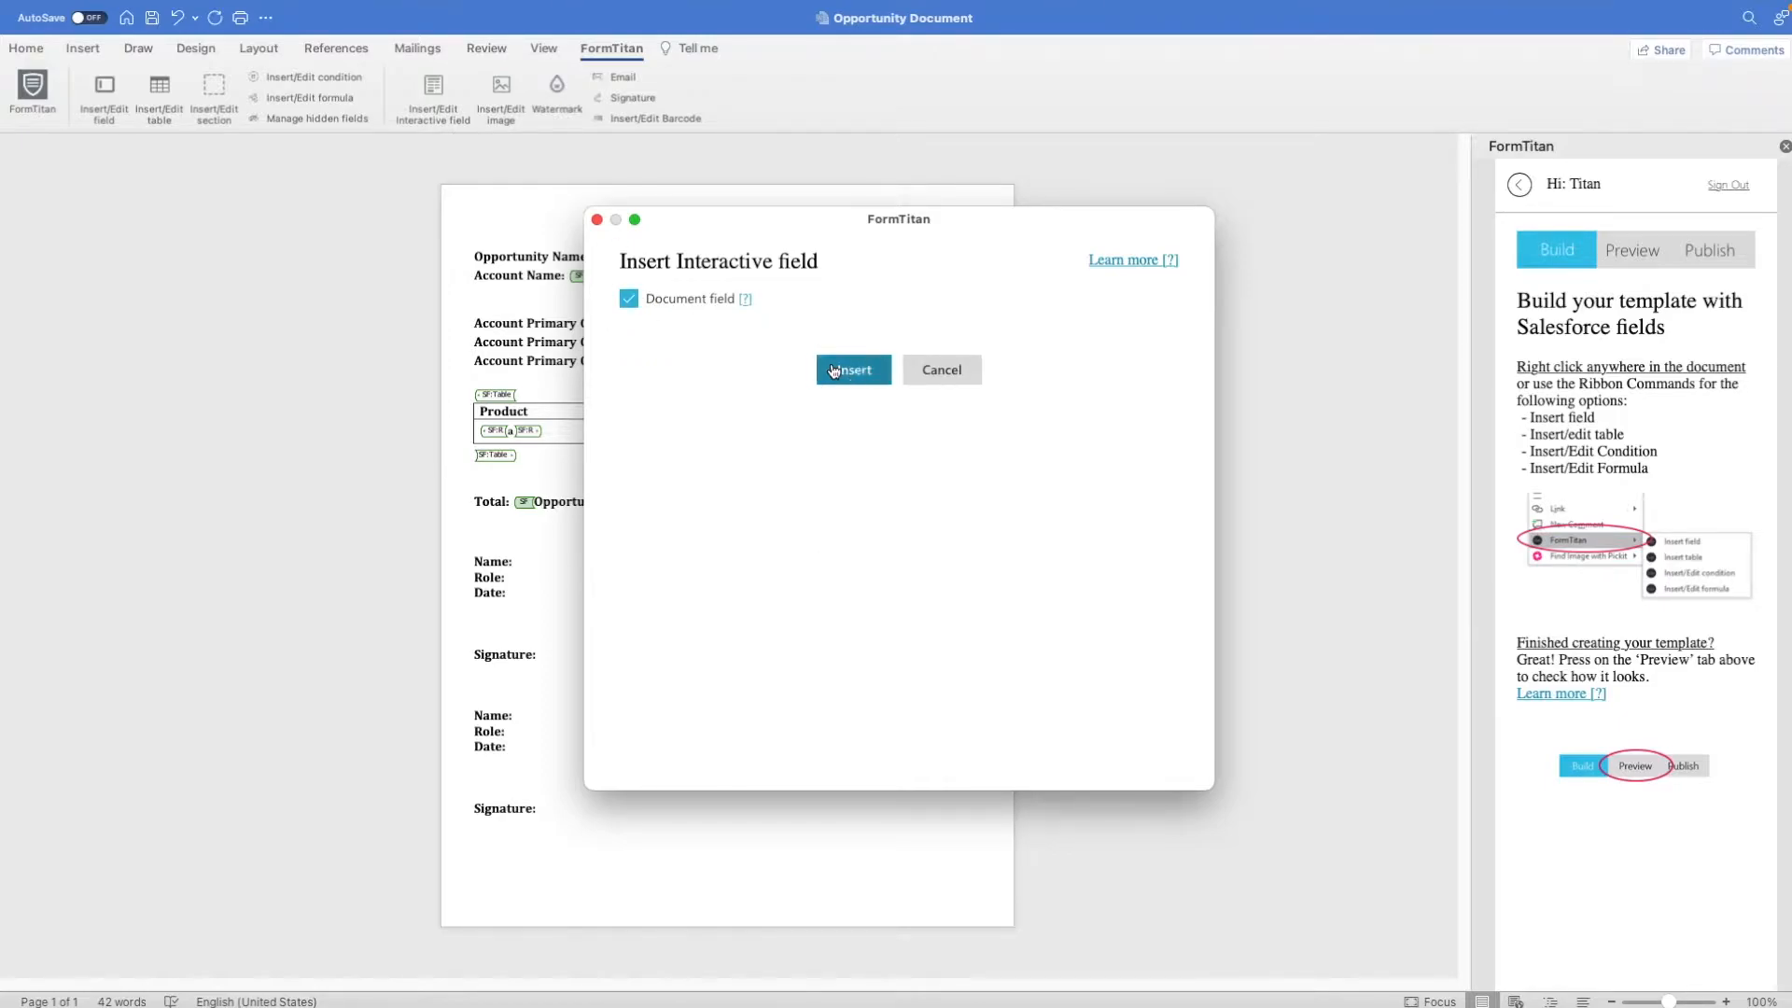
left_click(834, 370)
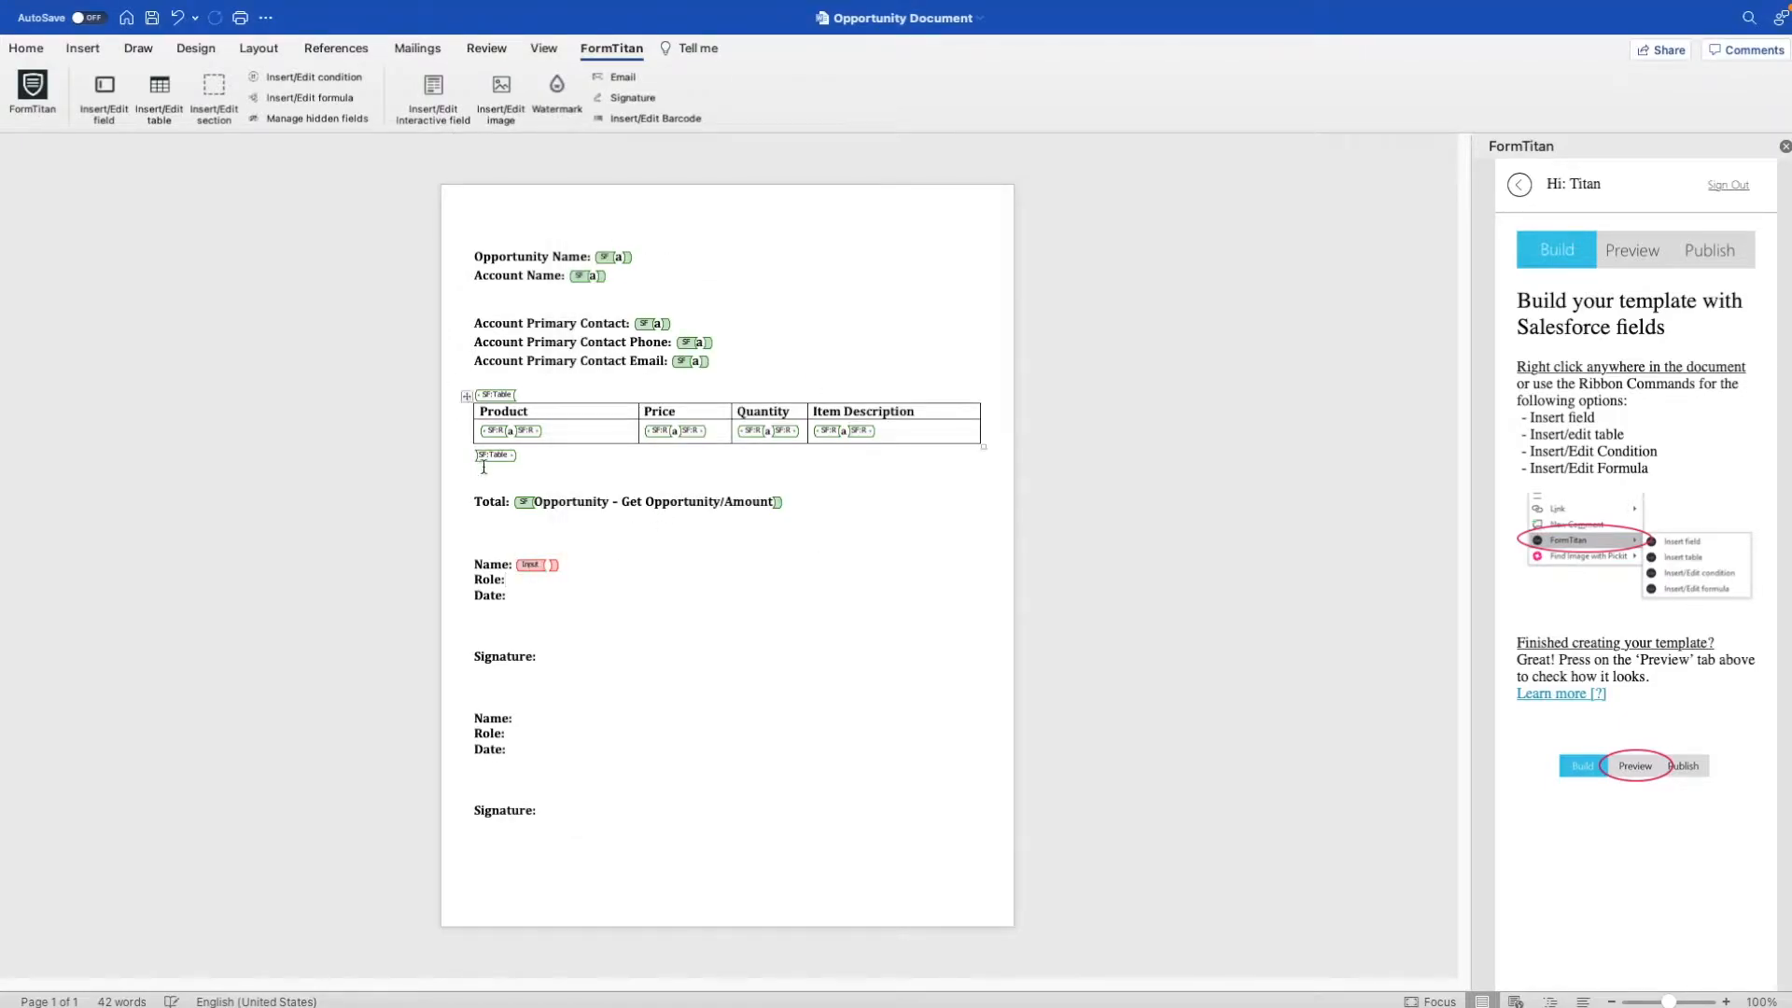
left_click(434, 109)
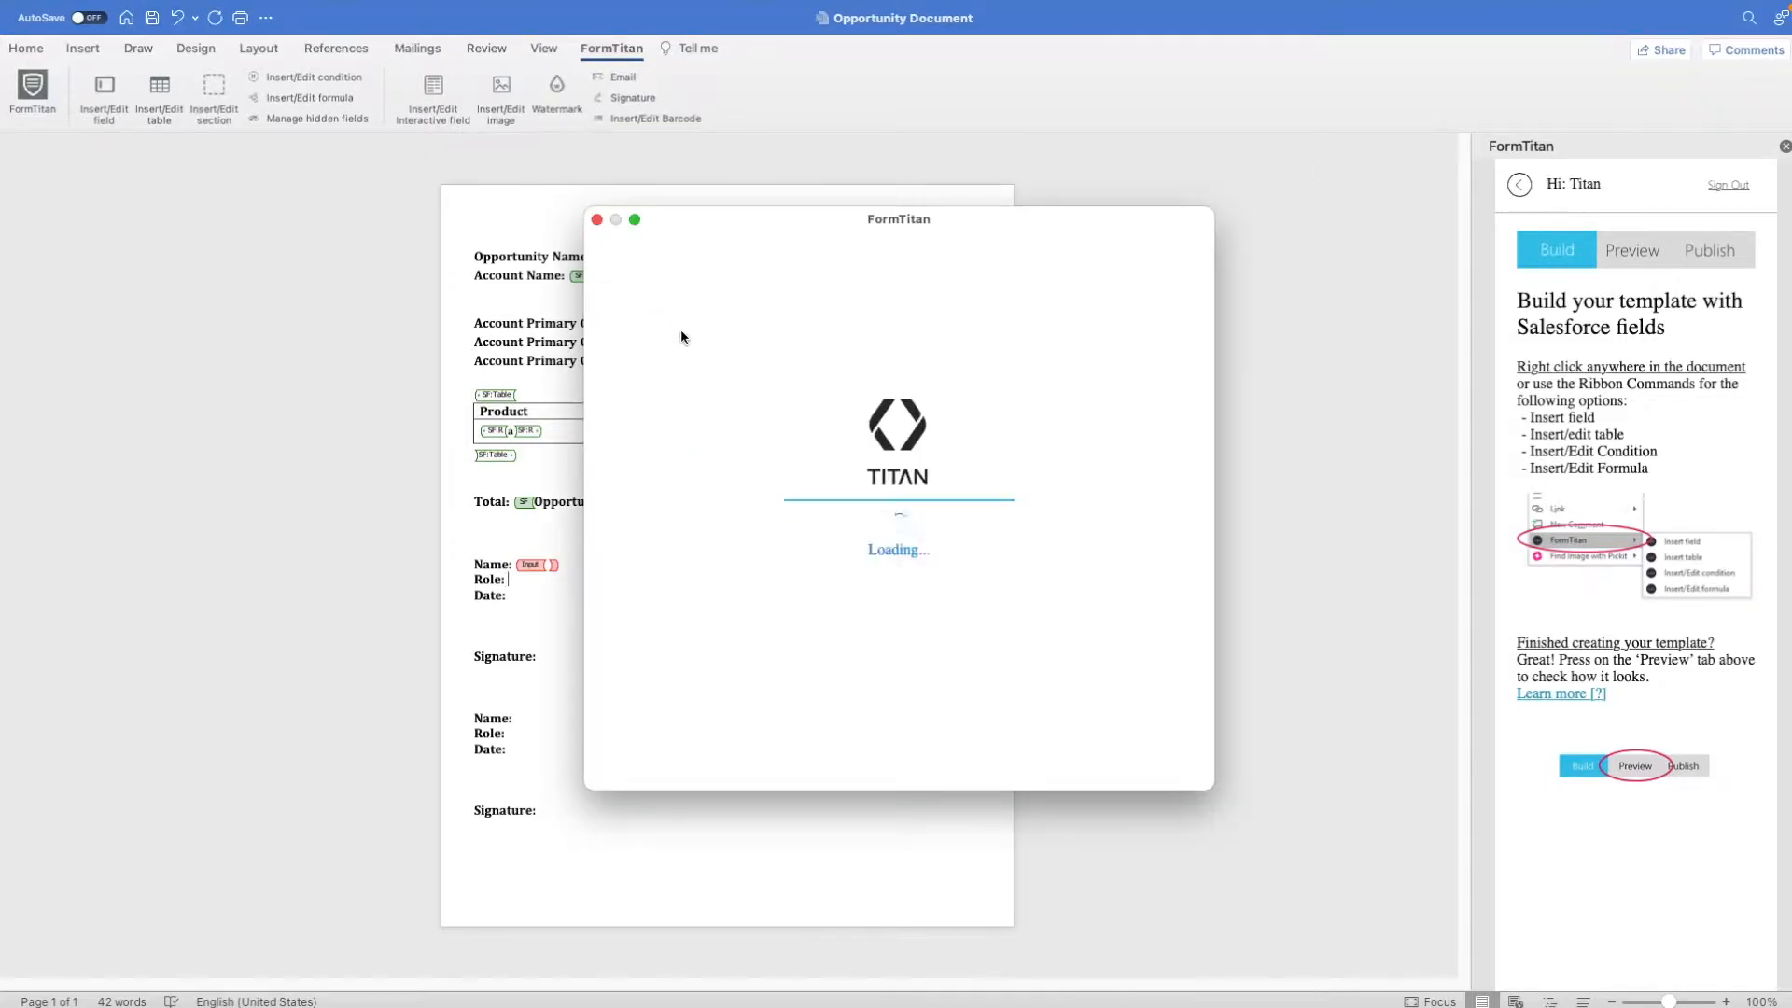
left_click(850, 370)
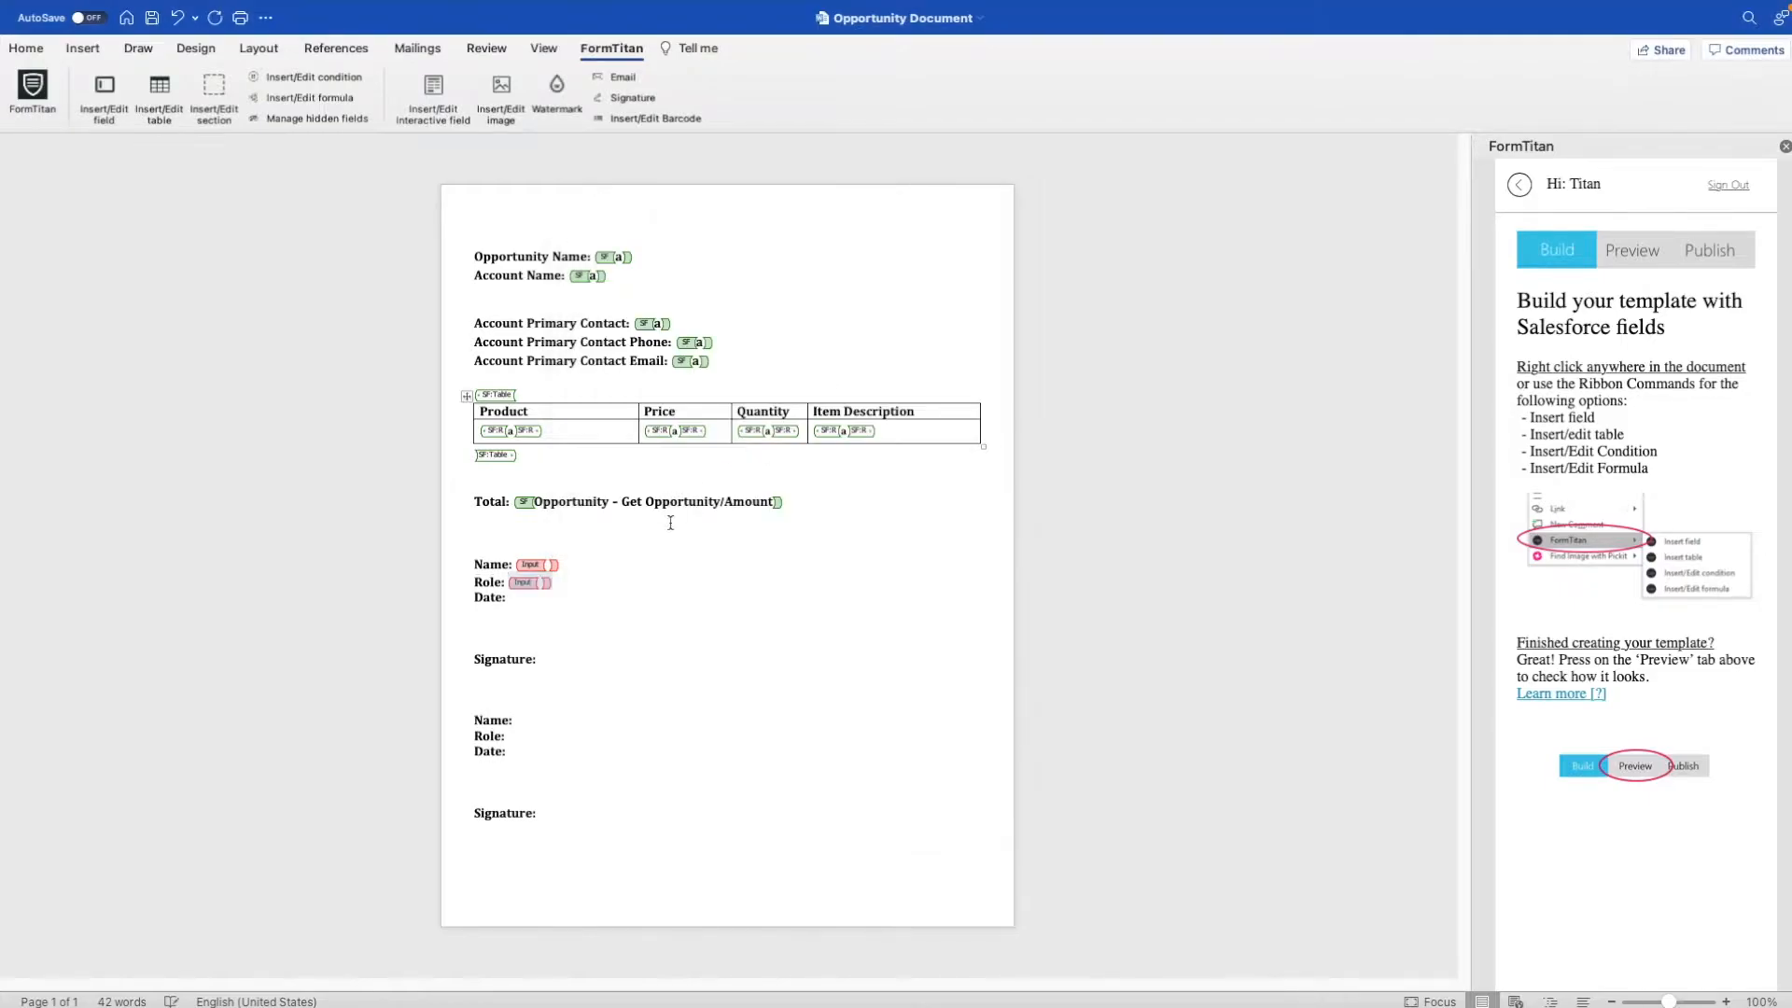
left_click(522, 600)
left_click(432, 82)
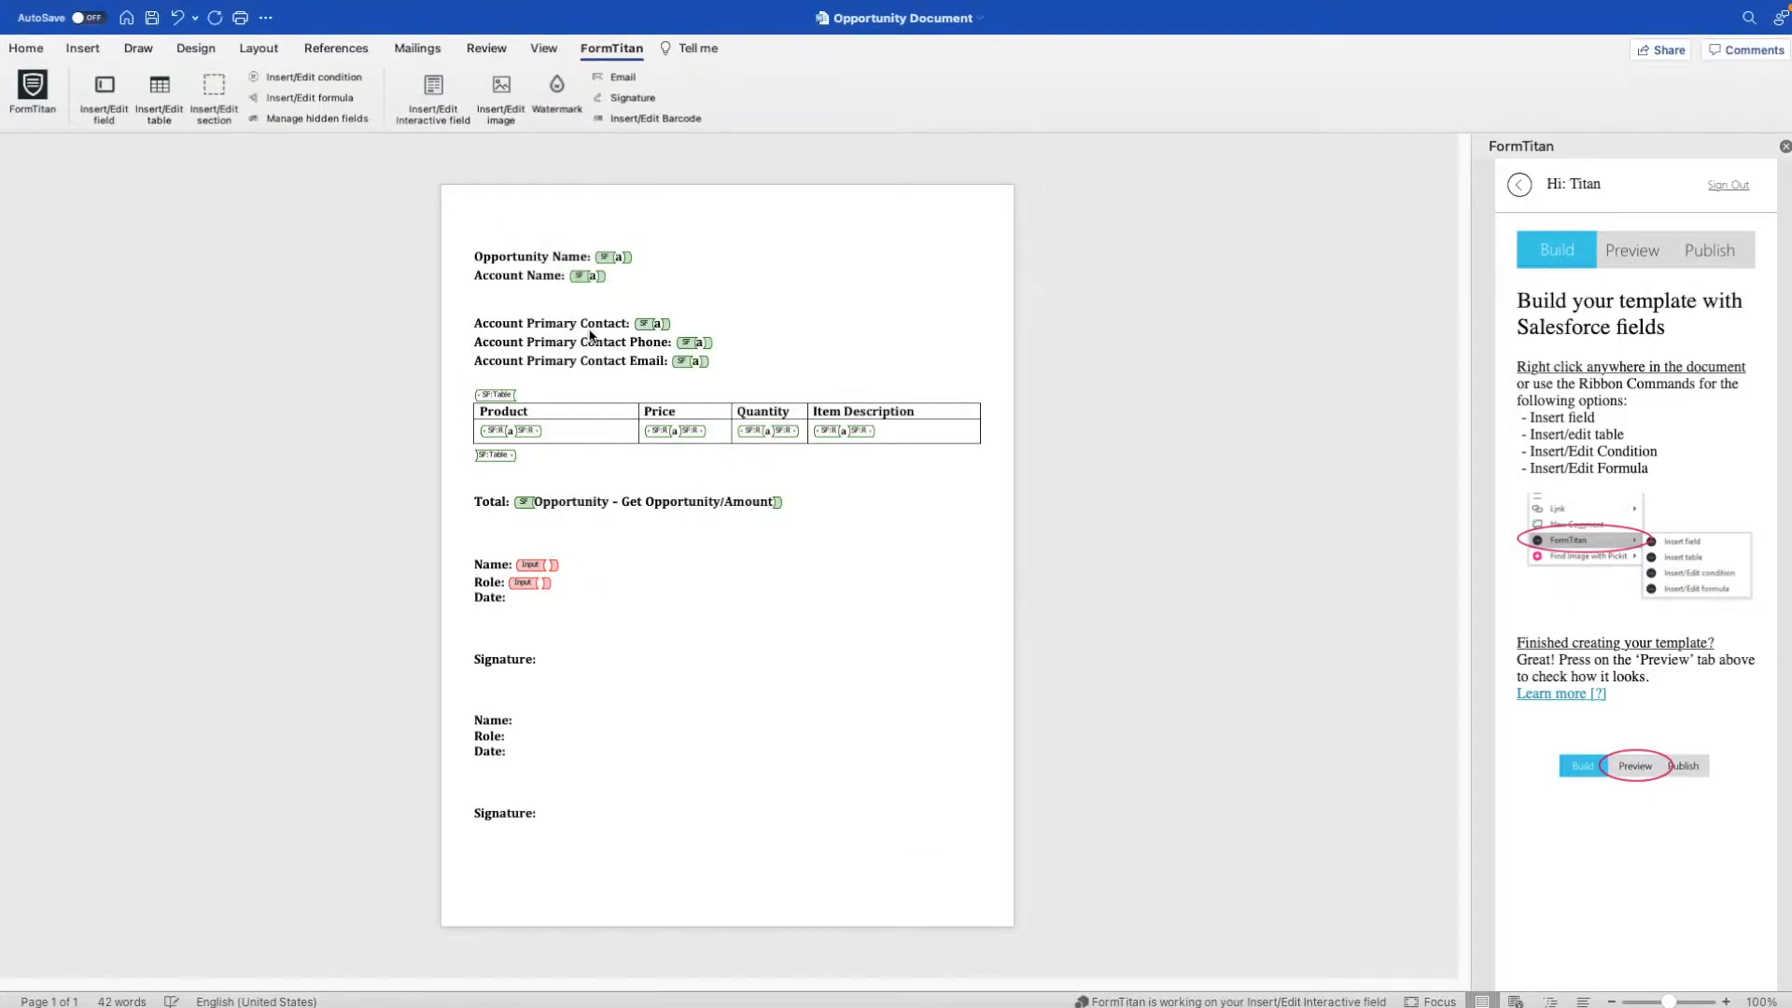
left_click(830, 379)
left_click(581, 648)
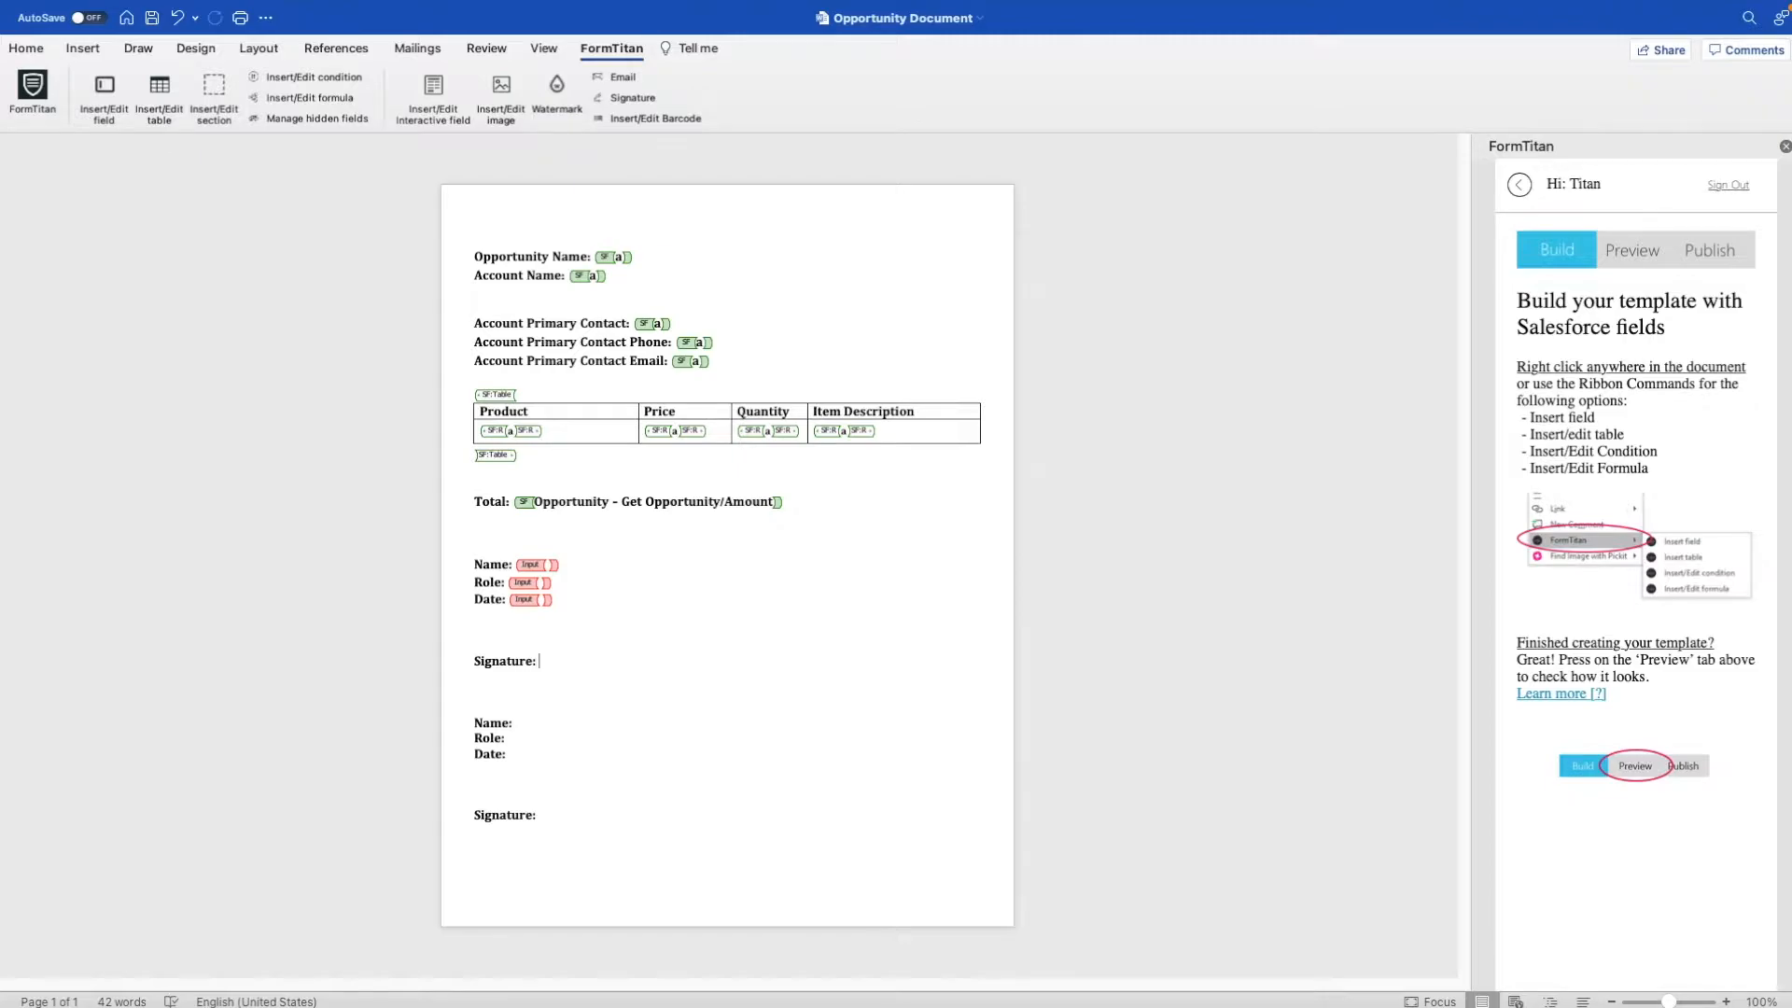
left_click(614, 104)
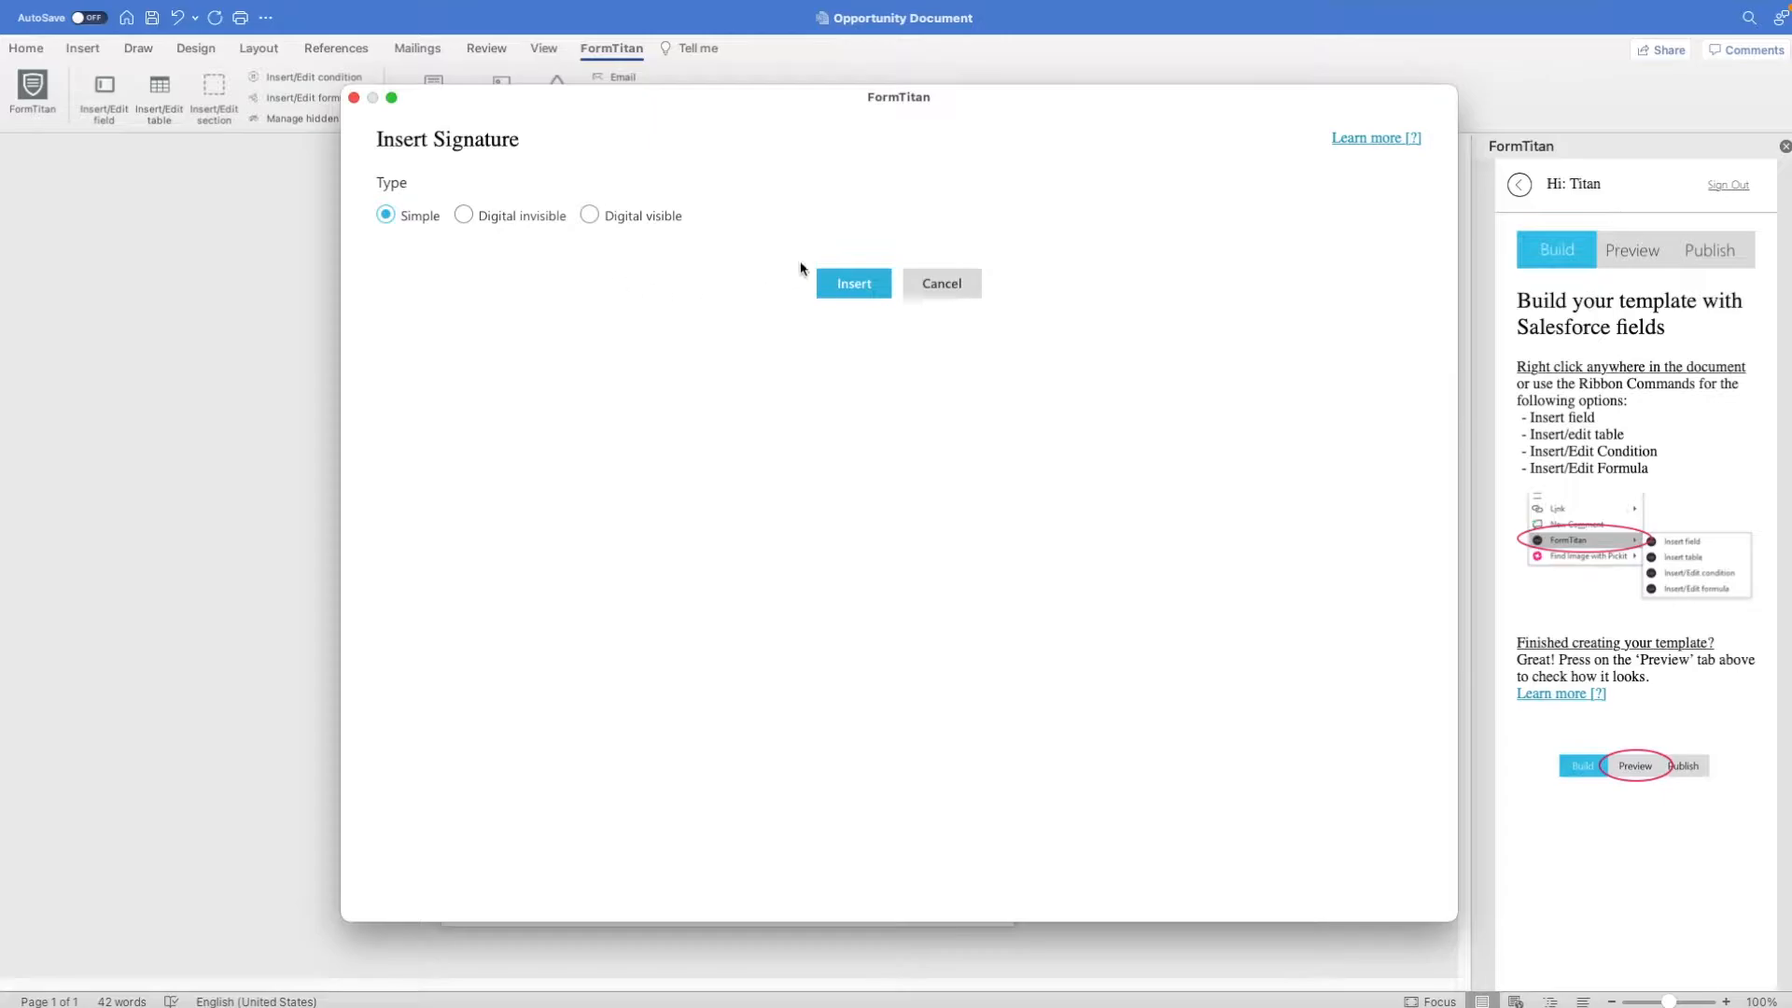
- Insert a Simple Sign Here box at the first Signature line, shrink it, and delete the blank line under Date
left_click(843, 291)
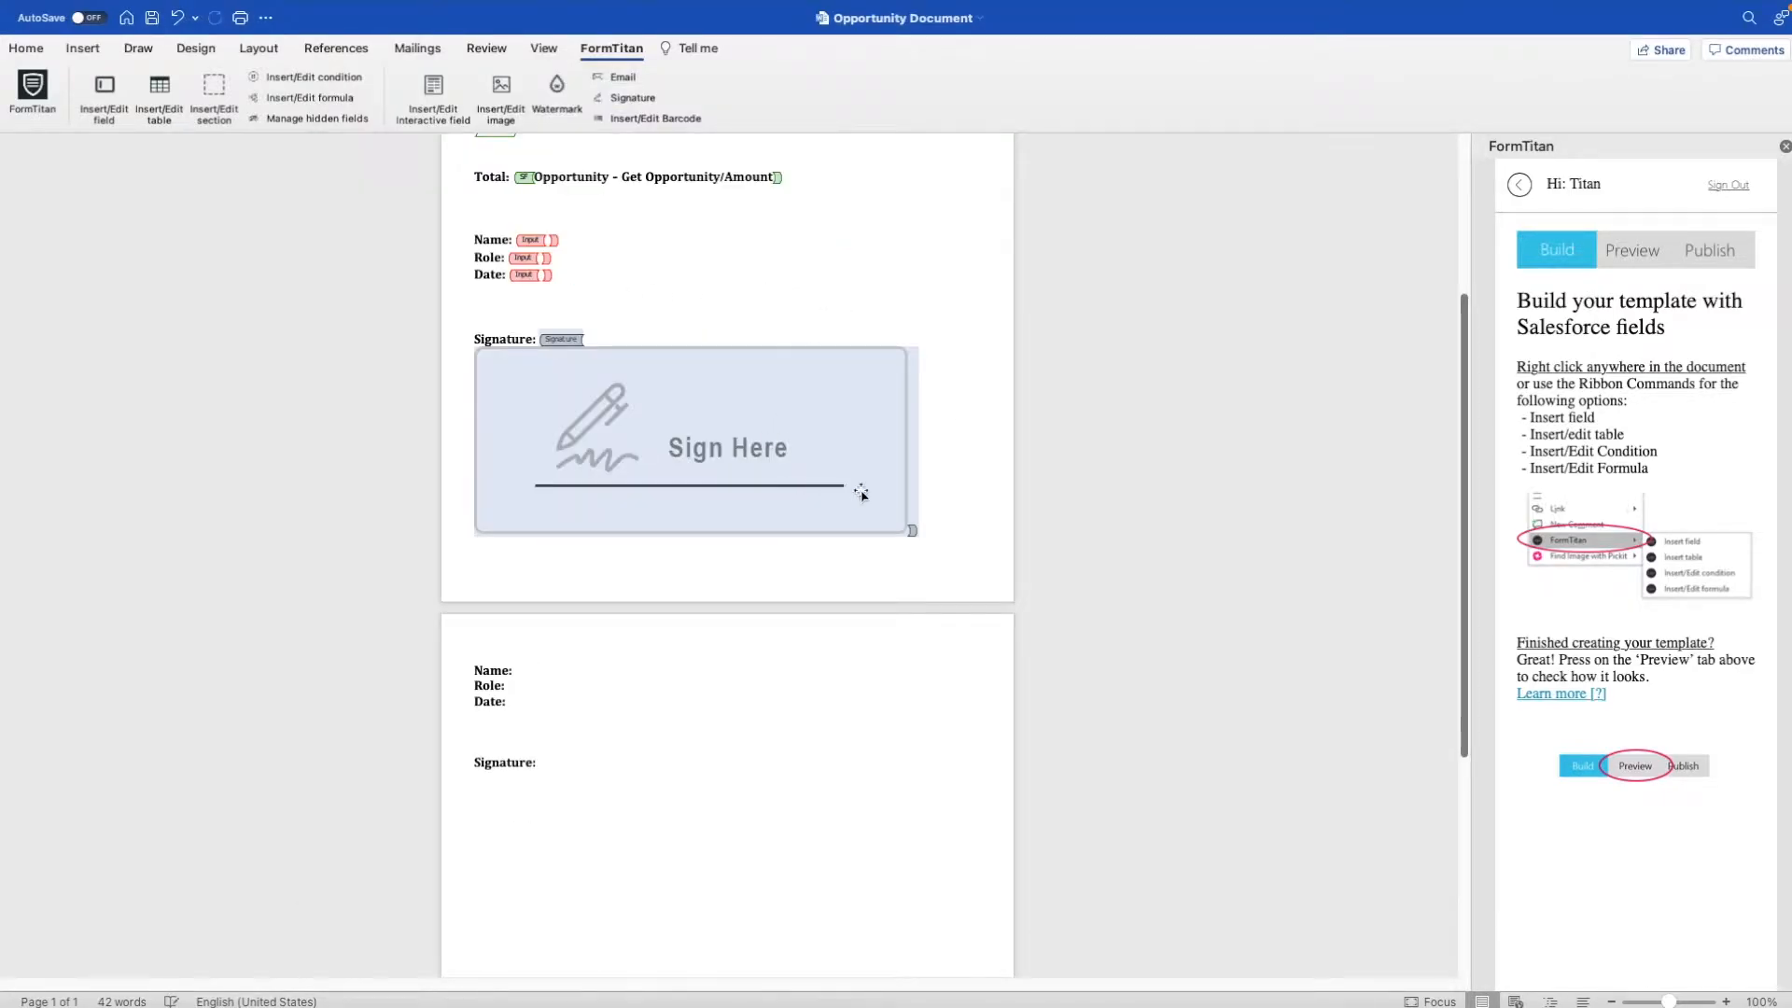
left_click(857, 489)
left_click_drag(910, 534, 661, 409)
left_click(507, 304)
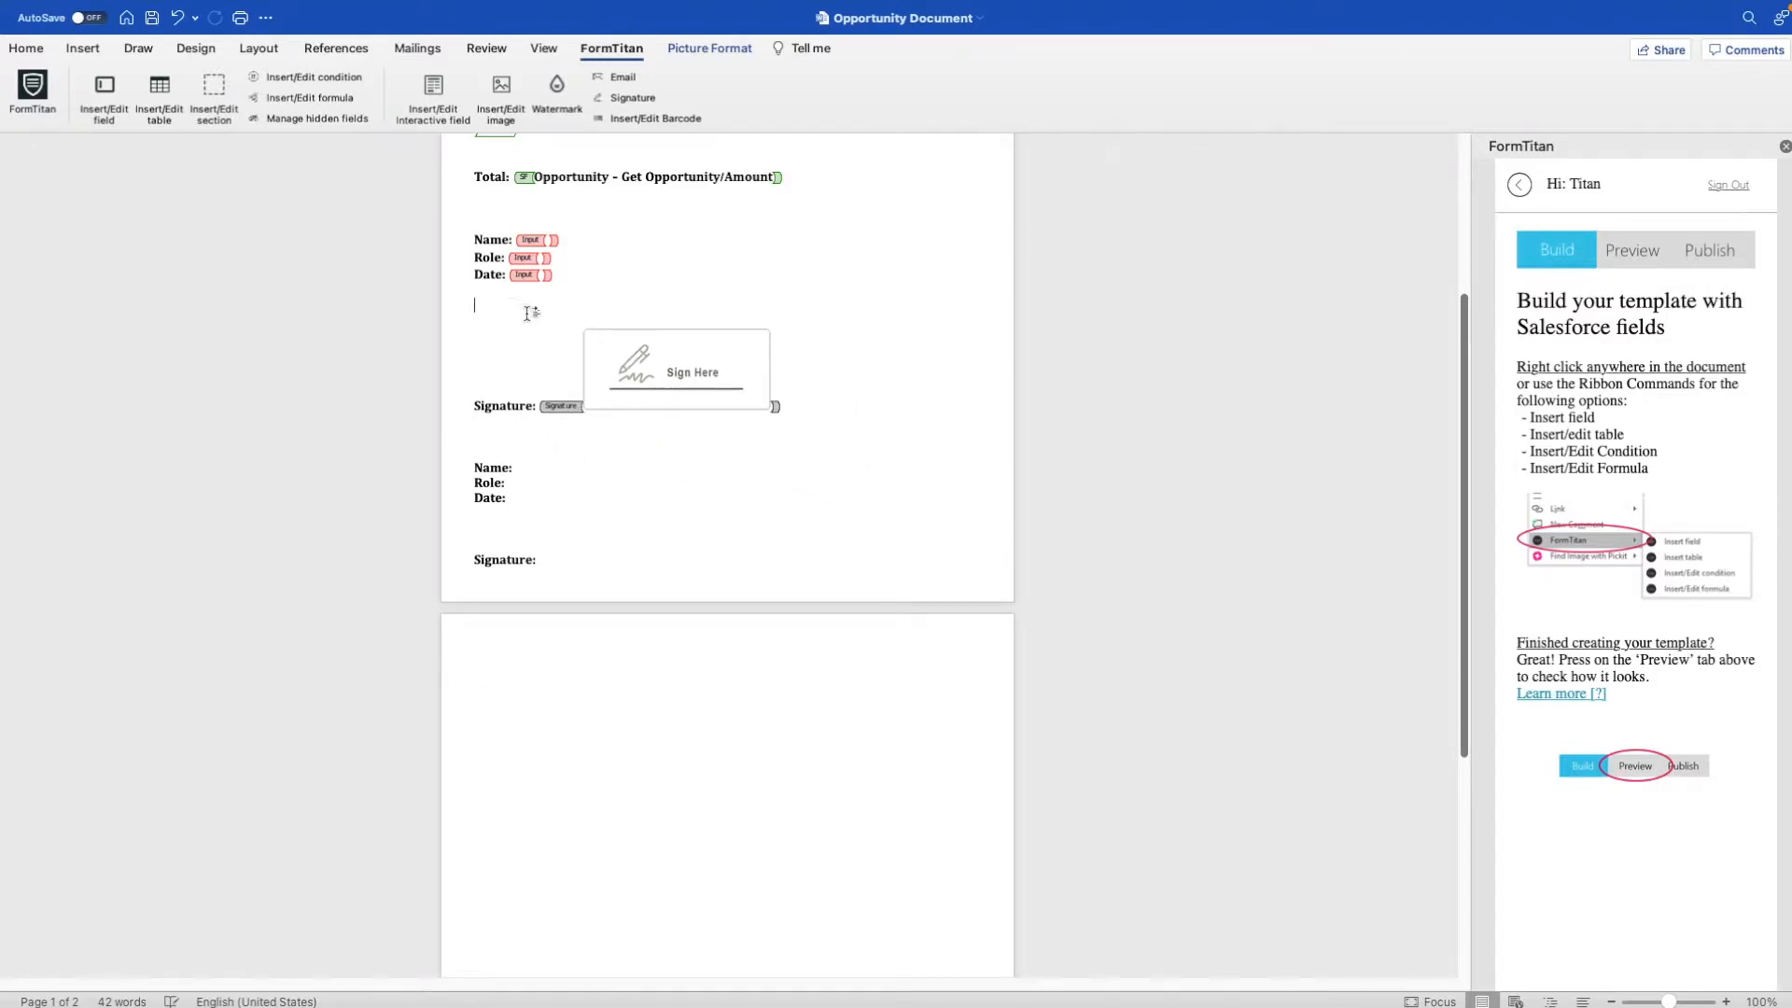
scroll(619, 339, "up", 5)
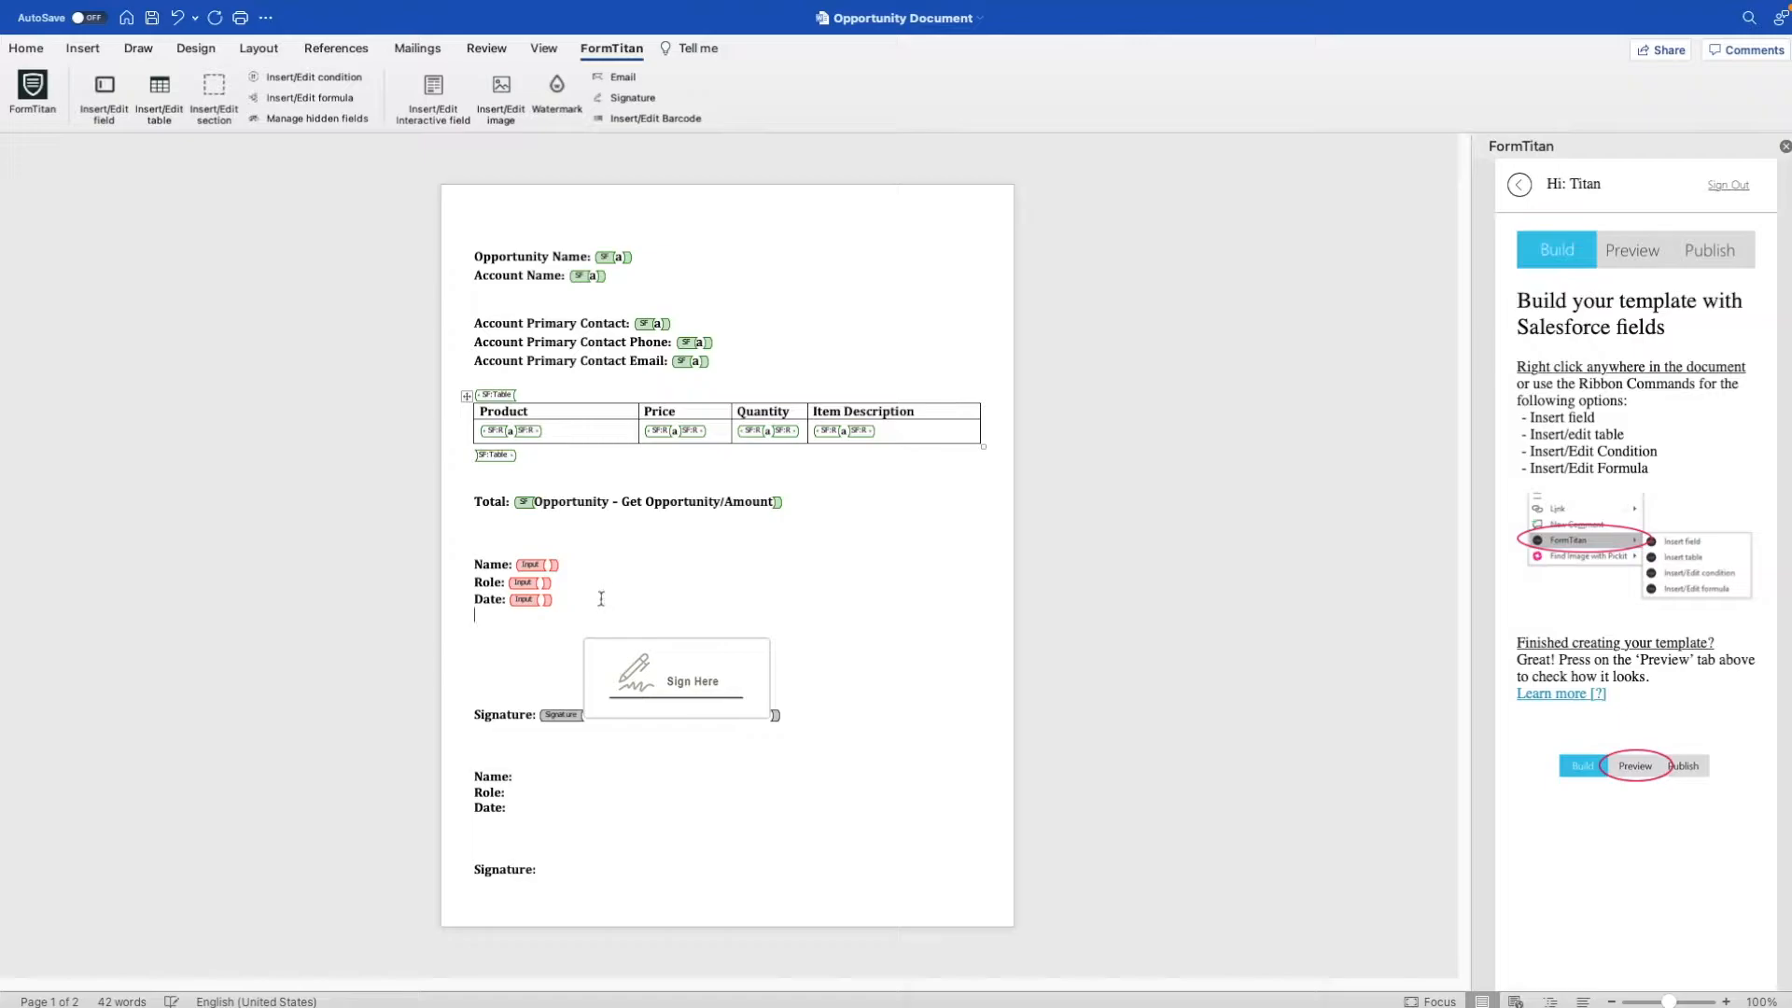
key("BackSpace")
left_click(515, 765)
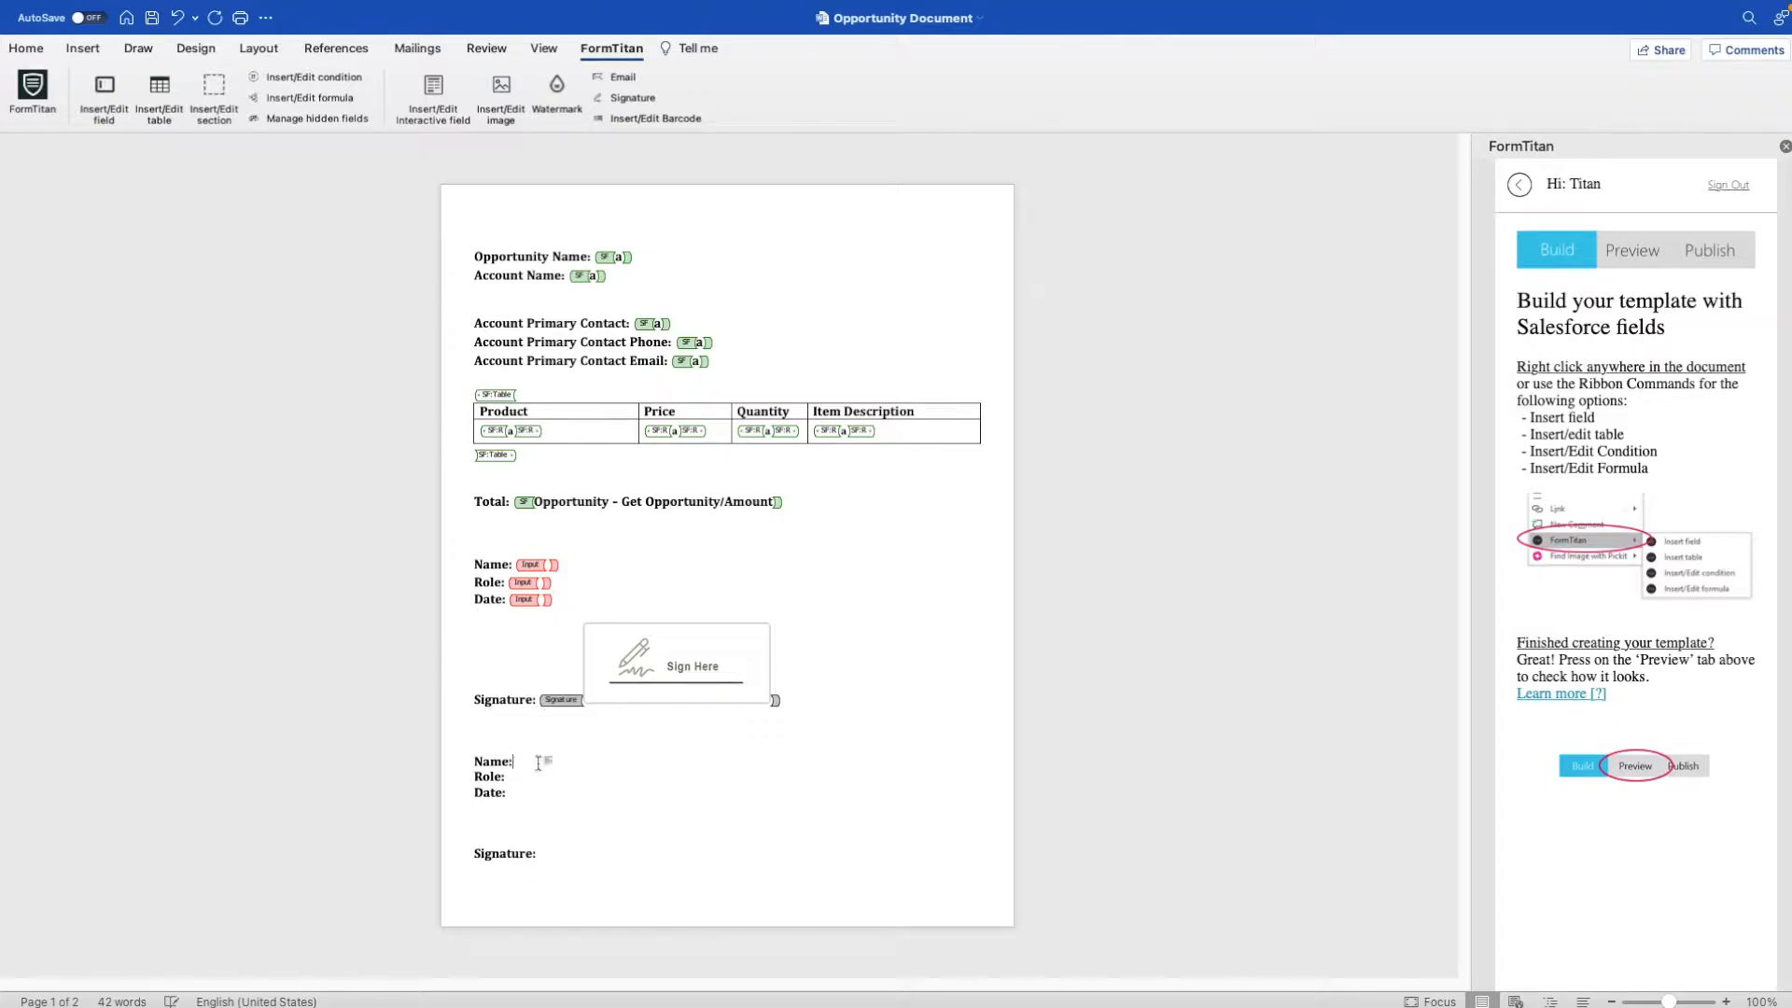
- Insert interactive input fields after the second Name, Role and Date labels
left_click(428, 110)
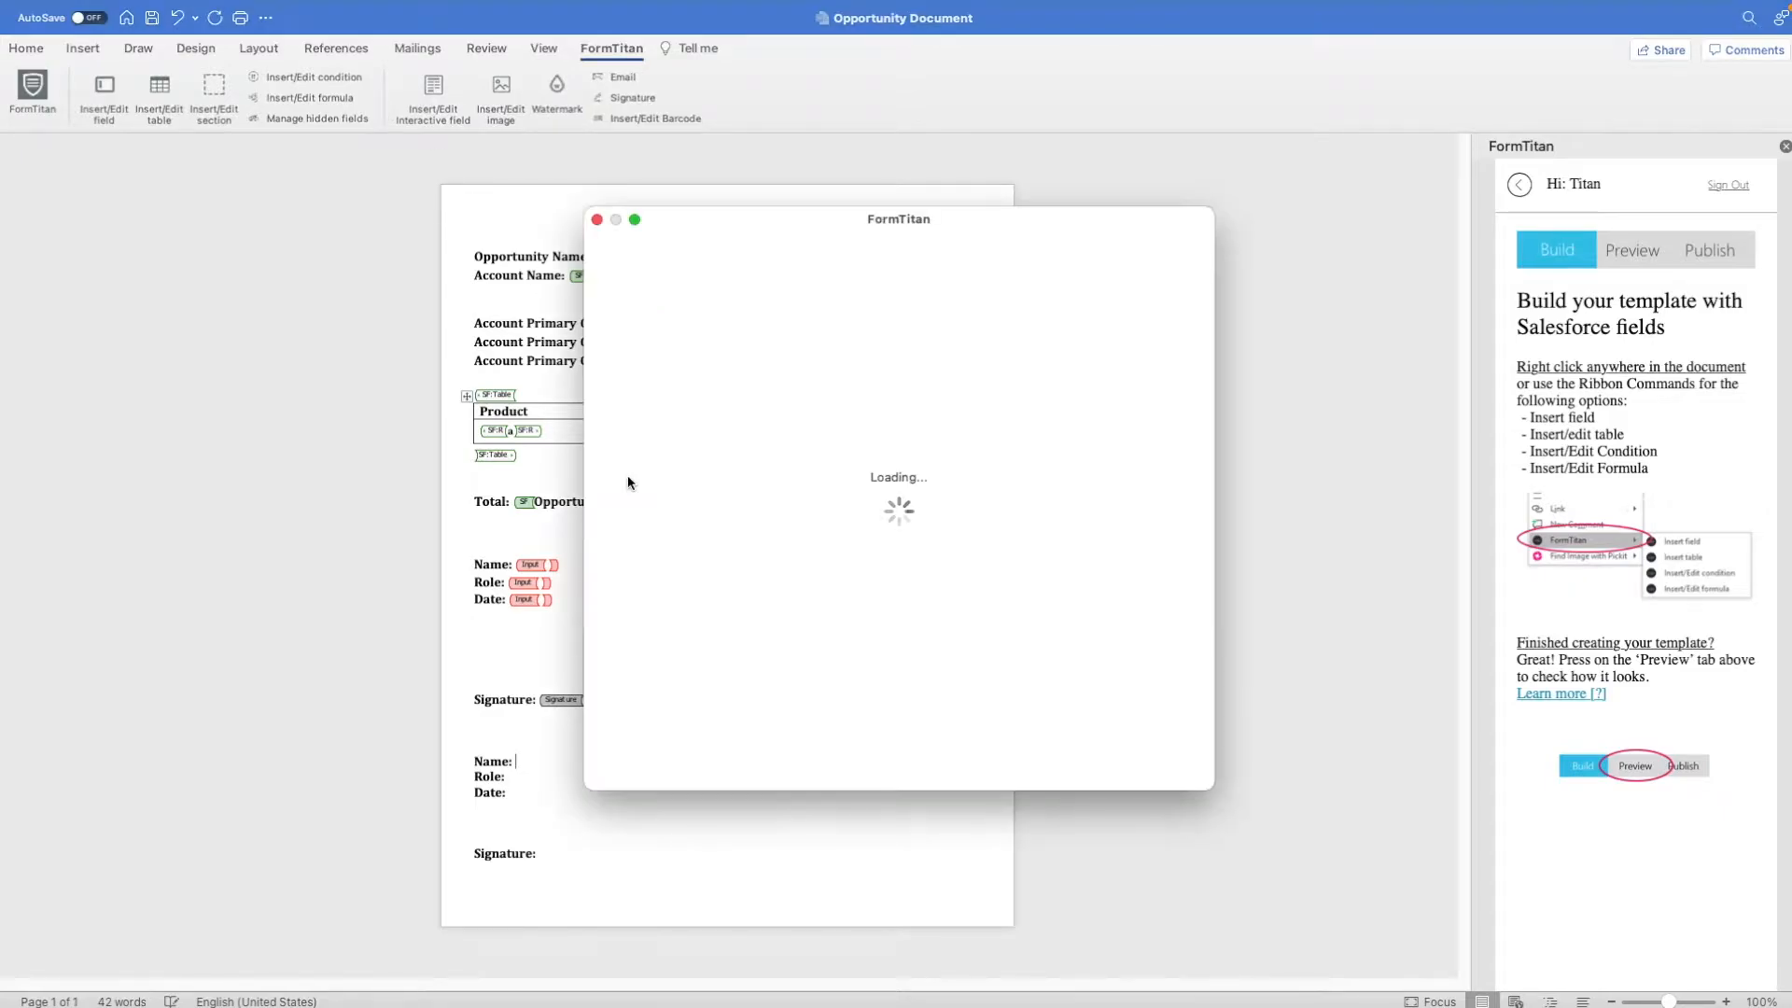
key("Return")
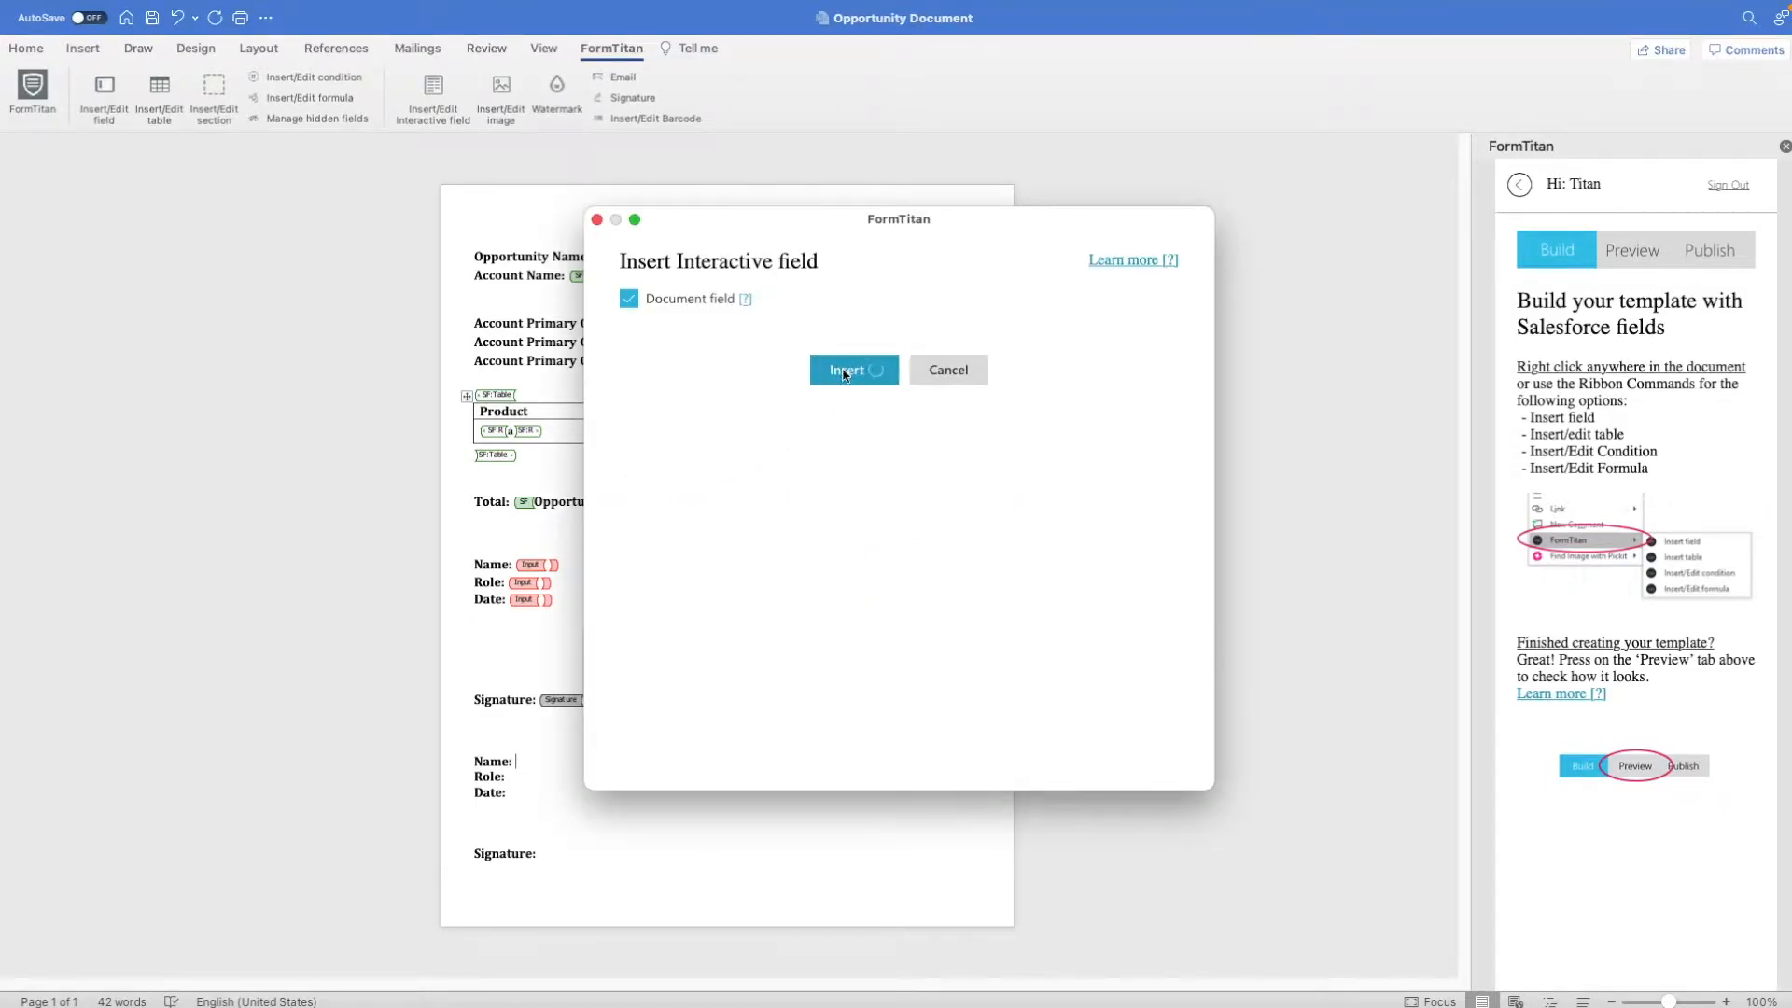
left_click(432, 93)
key("Return")
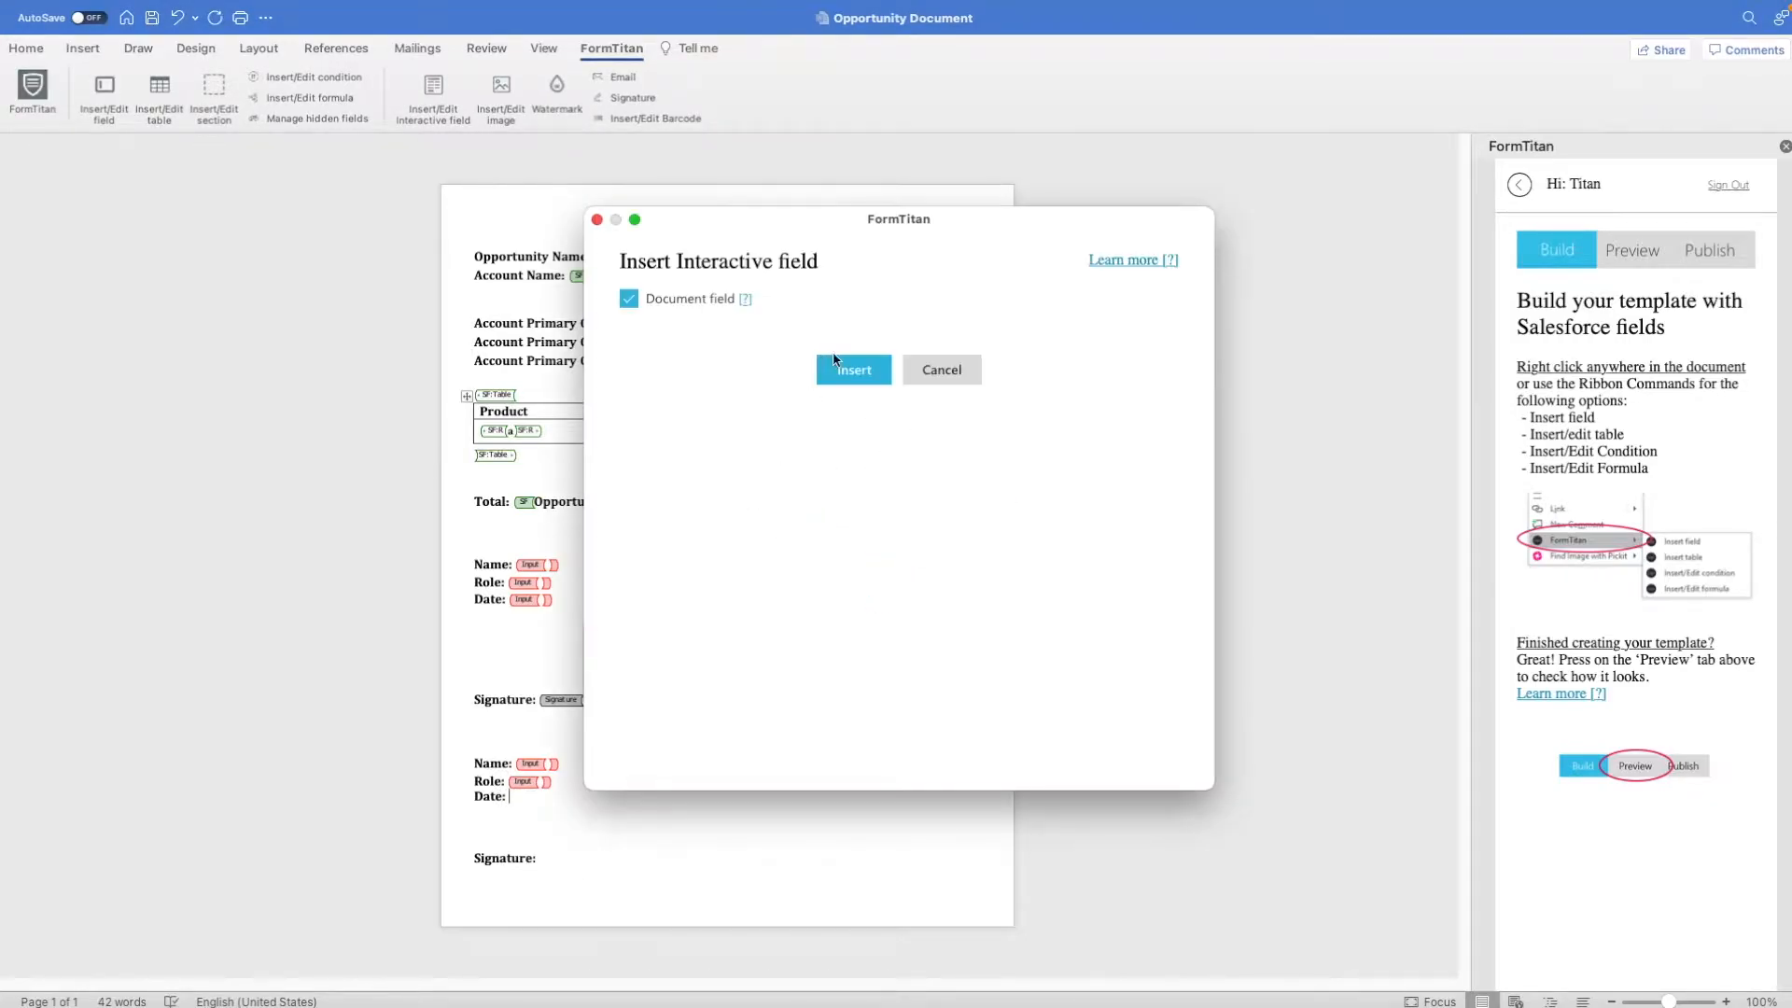
key("Return")
- Add a second Sign Here signature box, shrink it, and delete blank lines below the second Date
left_click(627, 97)
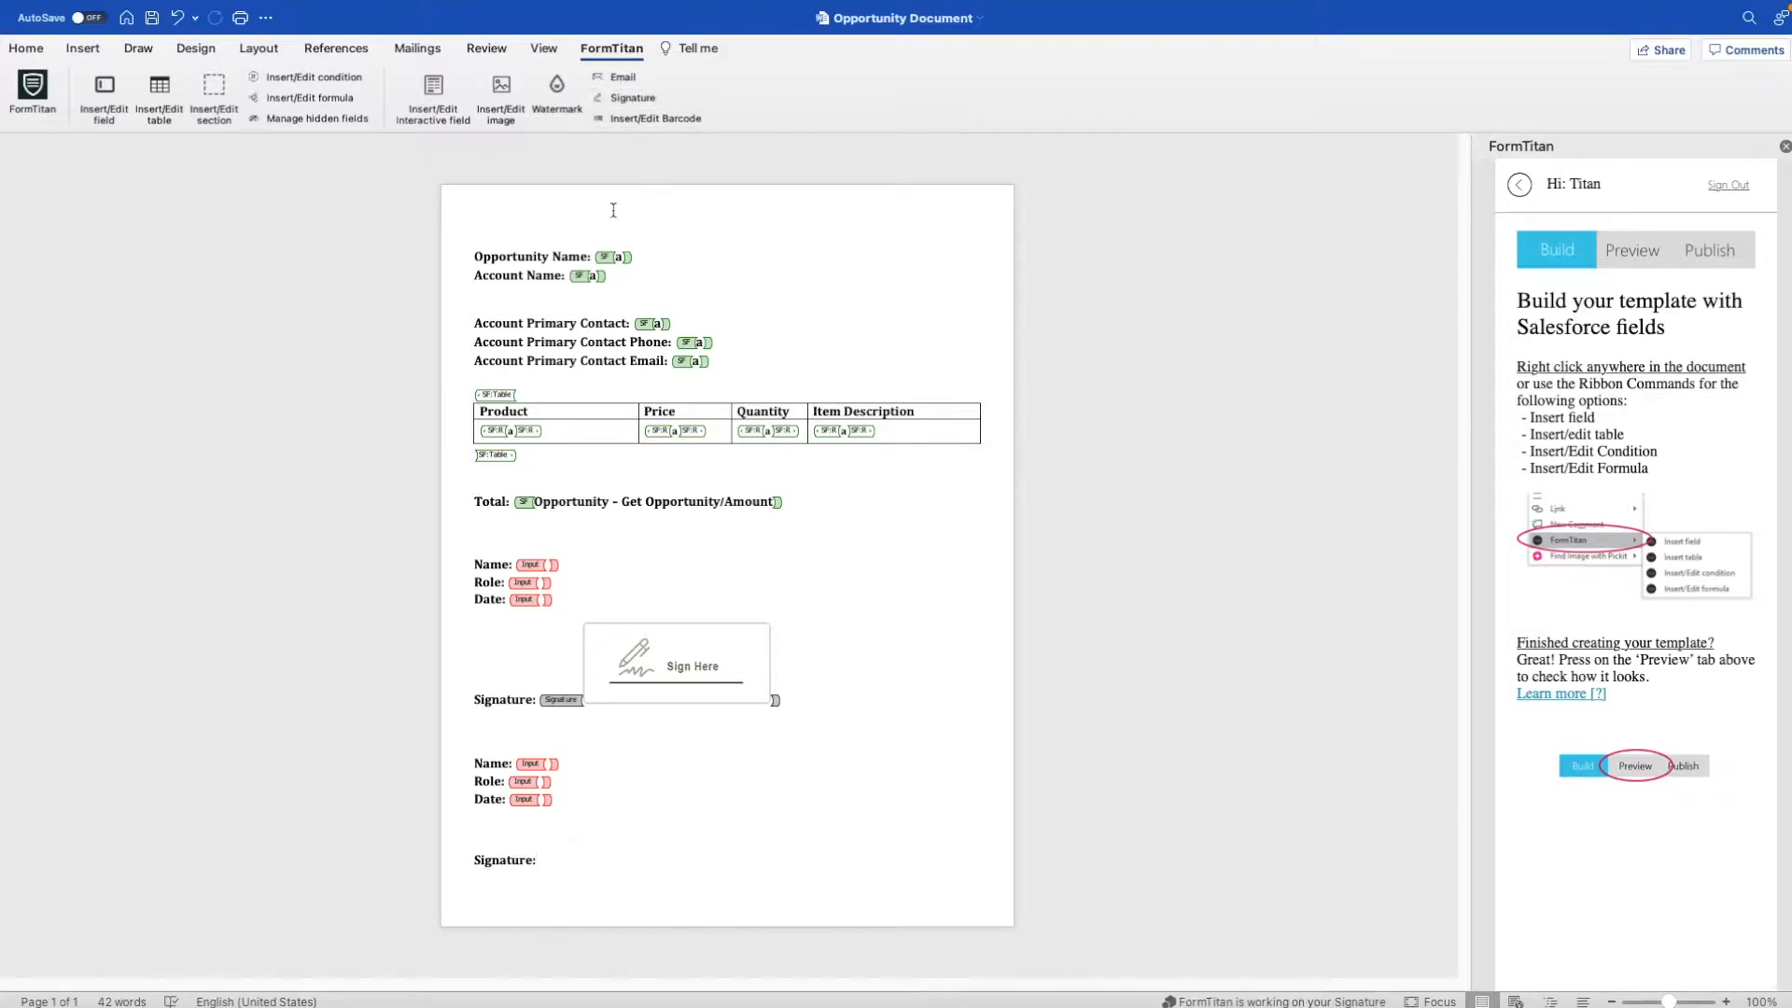
left_click(859, 289)
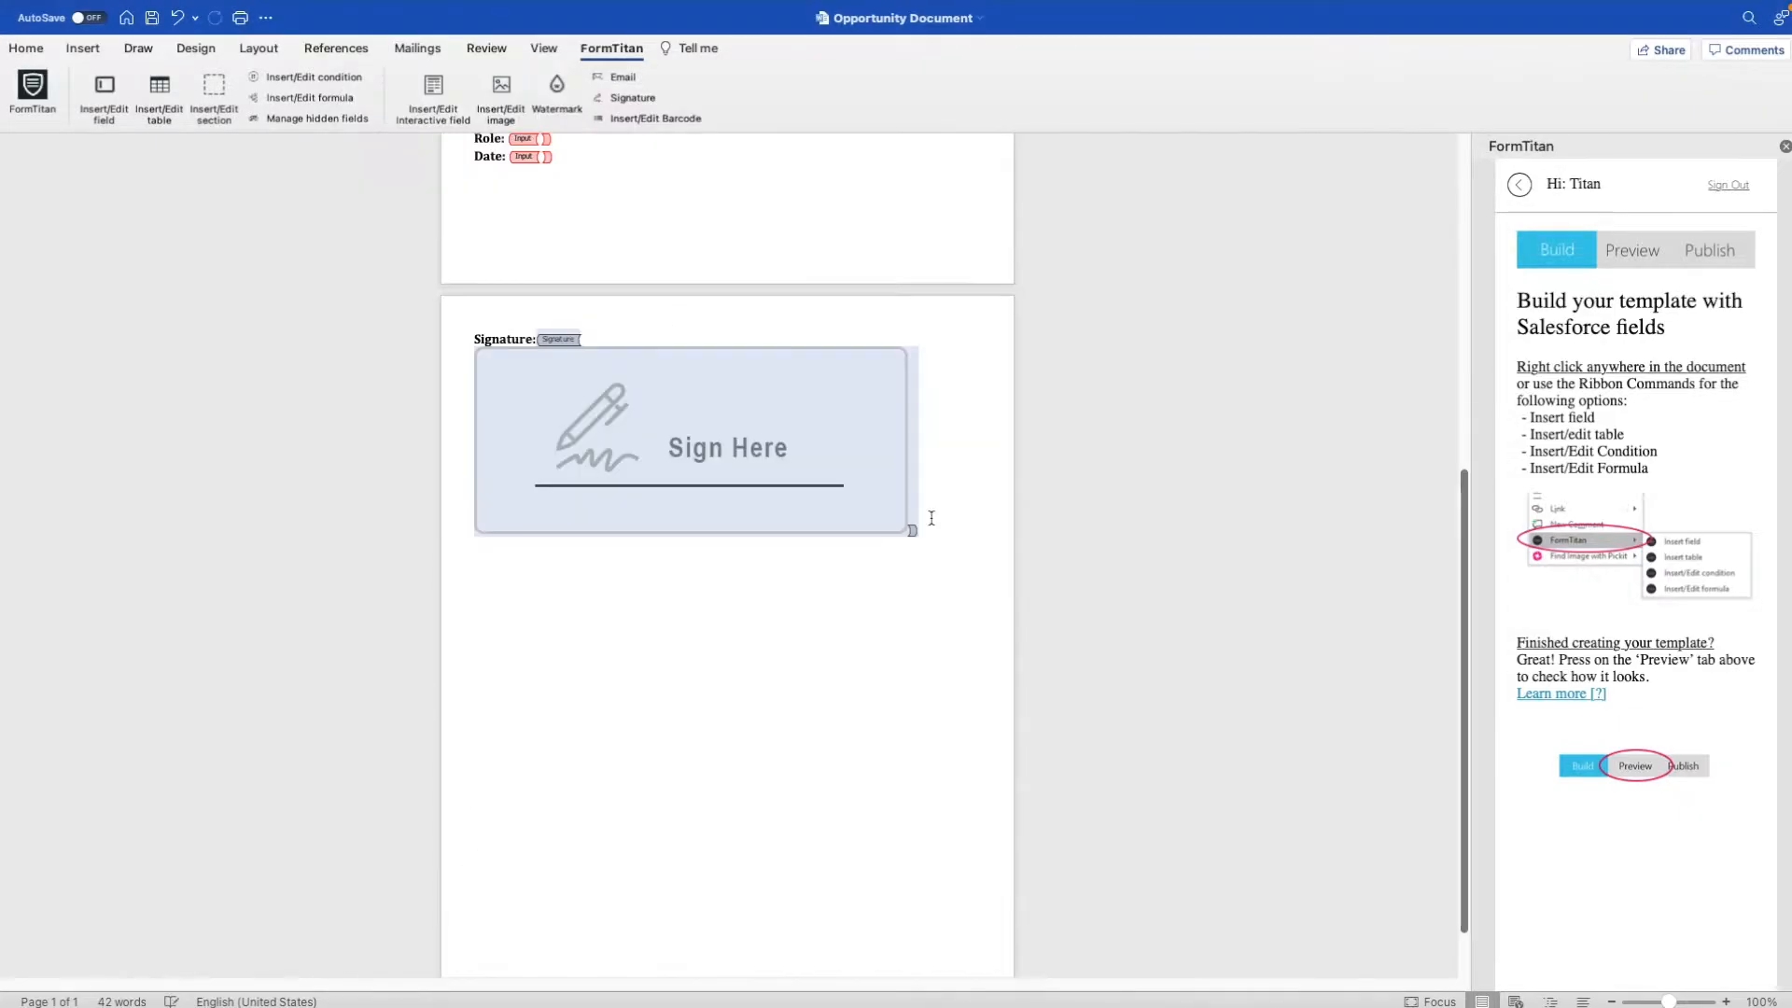
left_click(852, 489)
left_click_drag(906, 533, 640, 409)
scroll(703, 237, "up", 3)
left_click(512, 349)
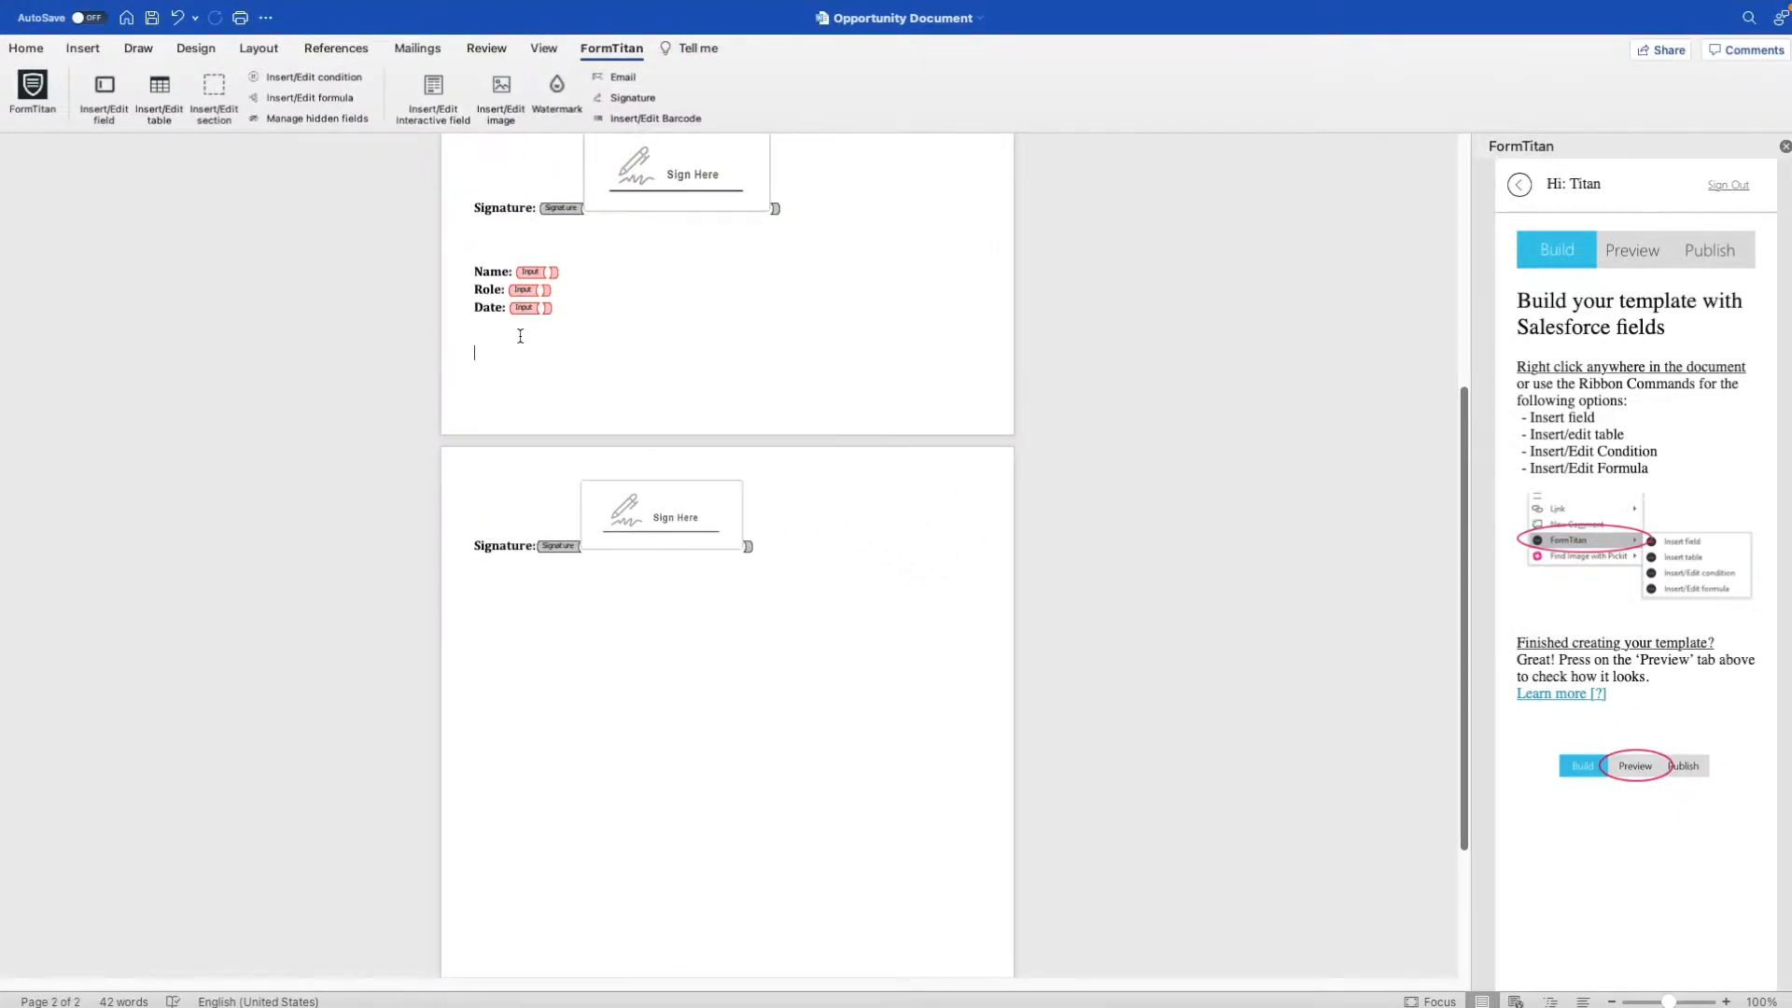
key("BackSpace")
key("BackSpace")
key("BackSpace")
- Shrink the signature boxes further so the whole template fits on one page
scroll(714, 317, "up", 1)
scroll(714, 318, "up", 1)
left_click(732, 233)
left_click_drag(770, 262, 786, 270)
scroll(766, 392, "up", 5)
left_click_drag(785, 671, 722, 651)
left_click(752, 820)
left_click(642, 730)
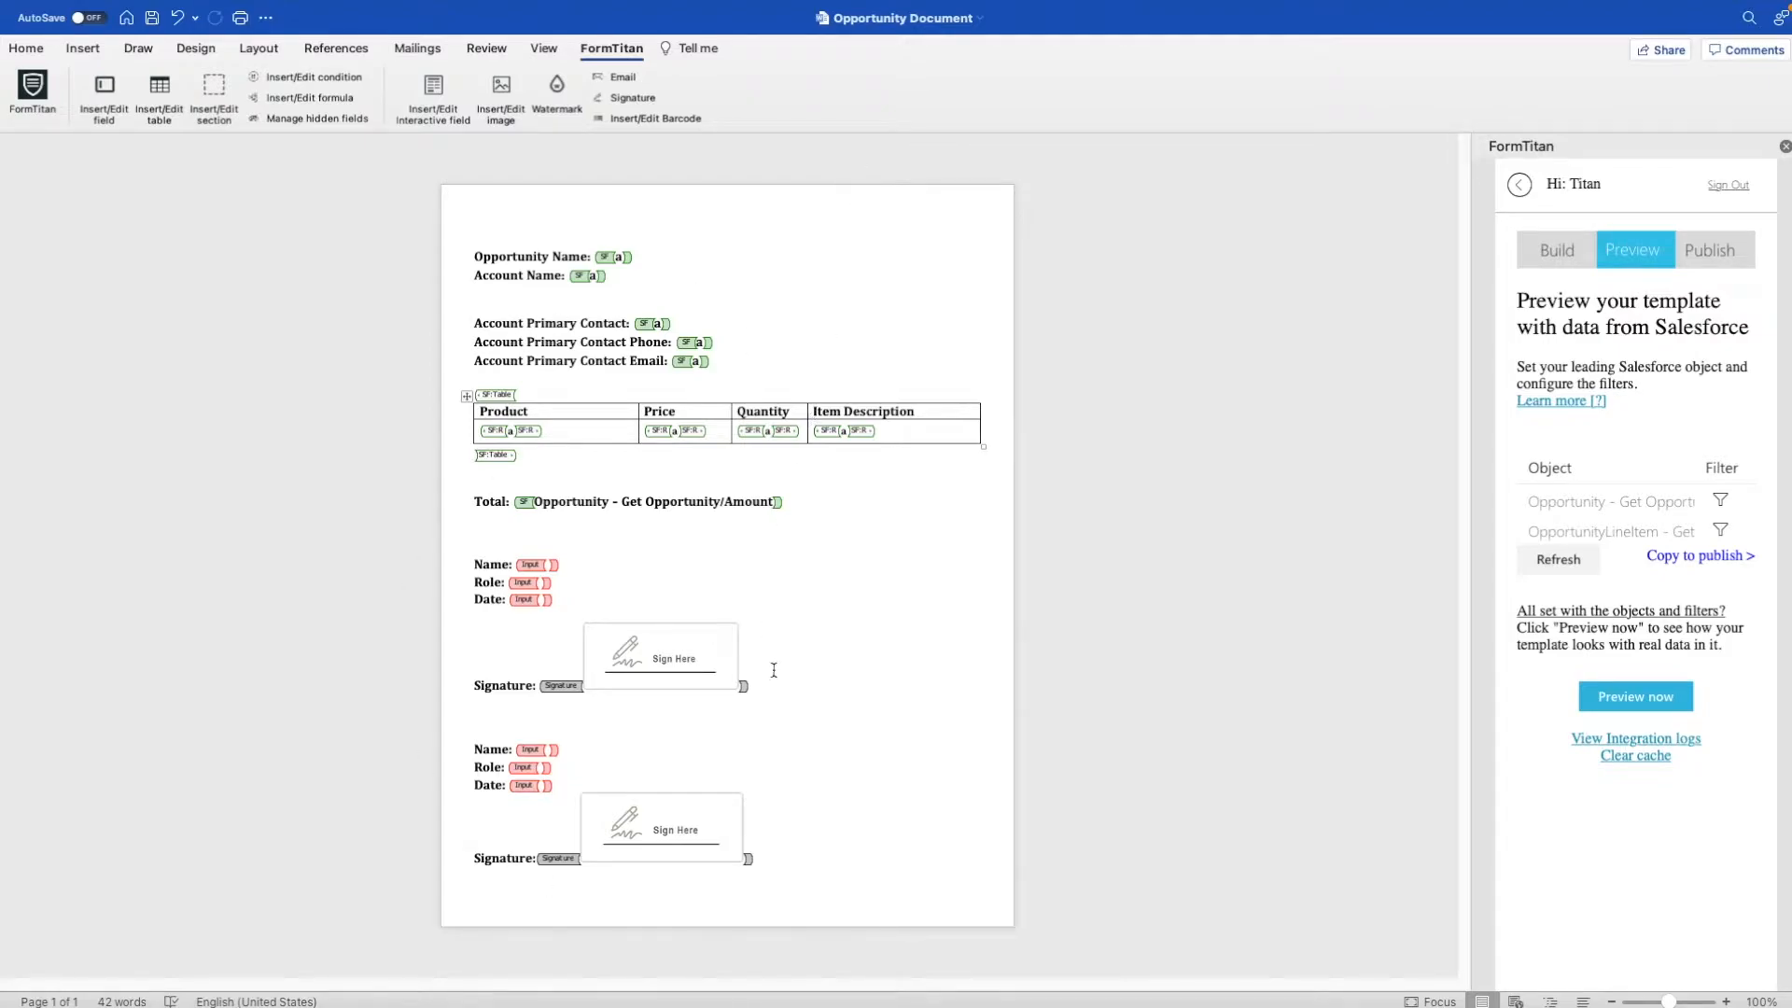
- Publish as a Sign and set the Opportunity filter to Opportunity ID Equals RecordID
left_click(1701, 560)
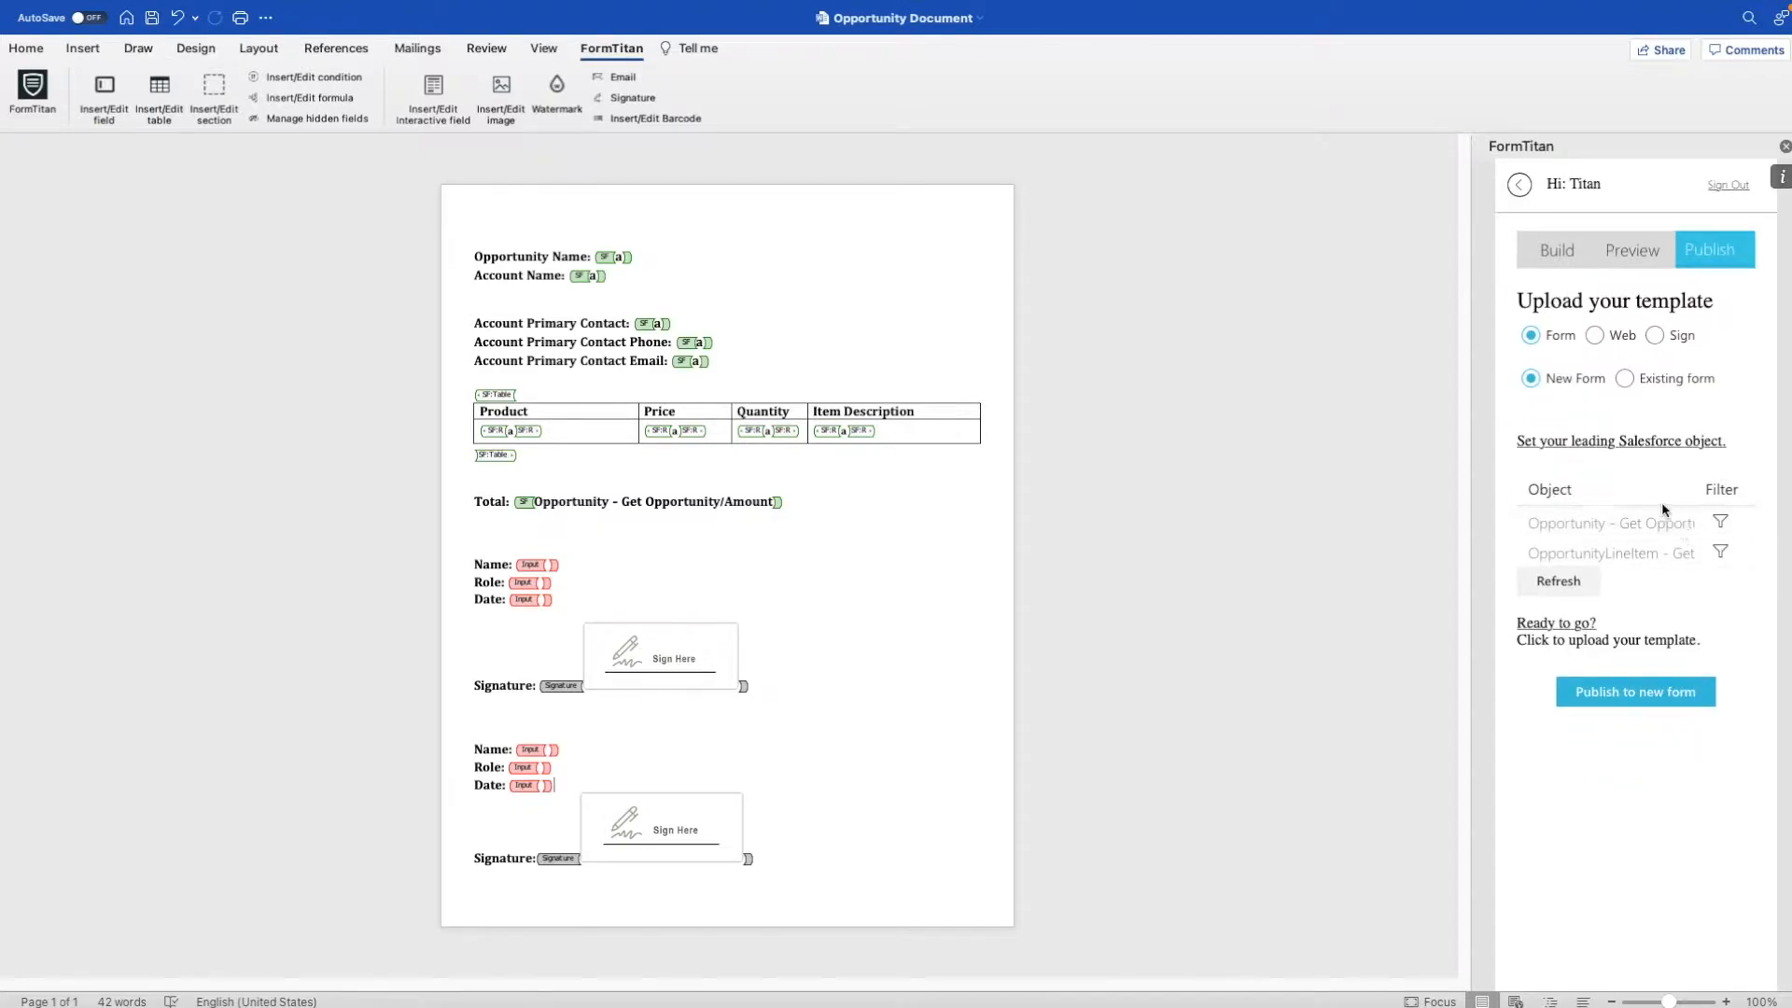
left_click(1657, 338)
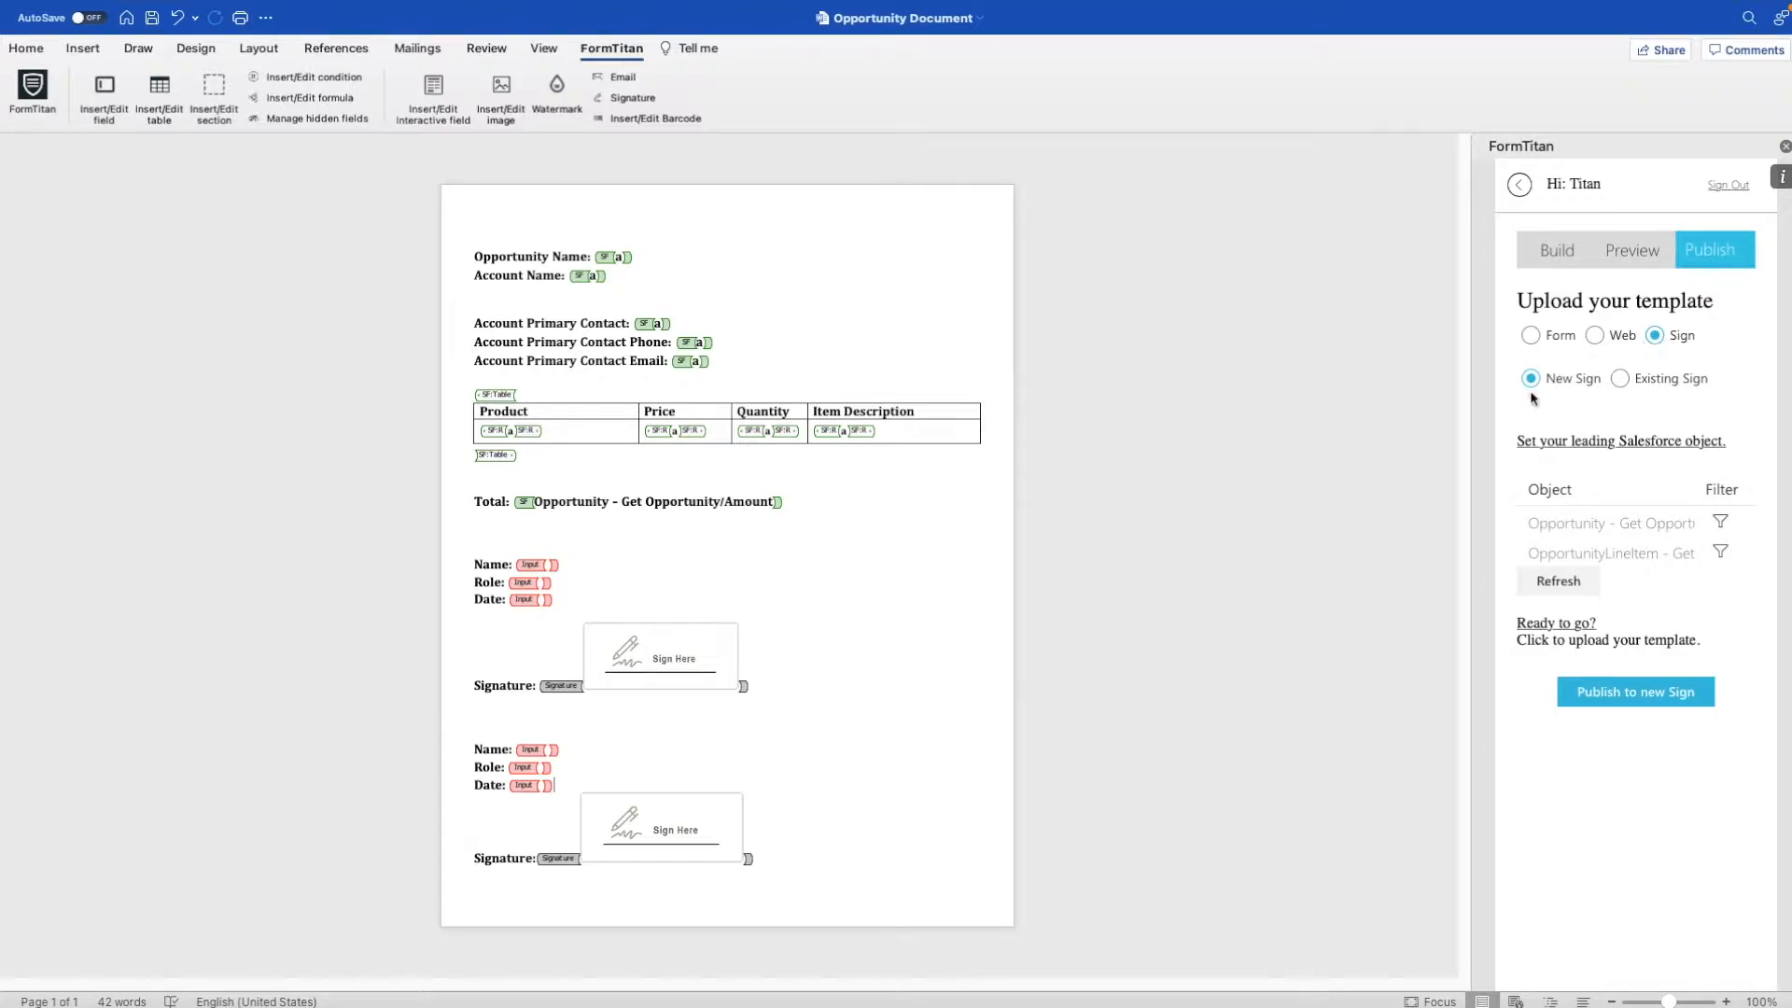
left_click(1720, 522)
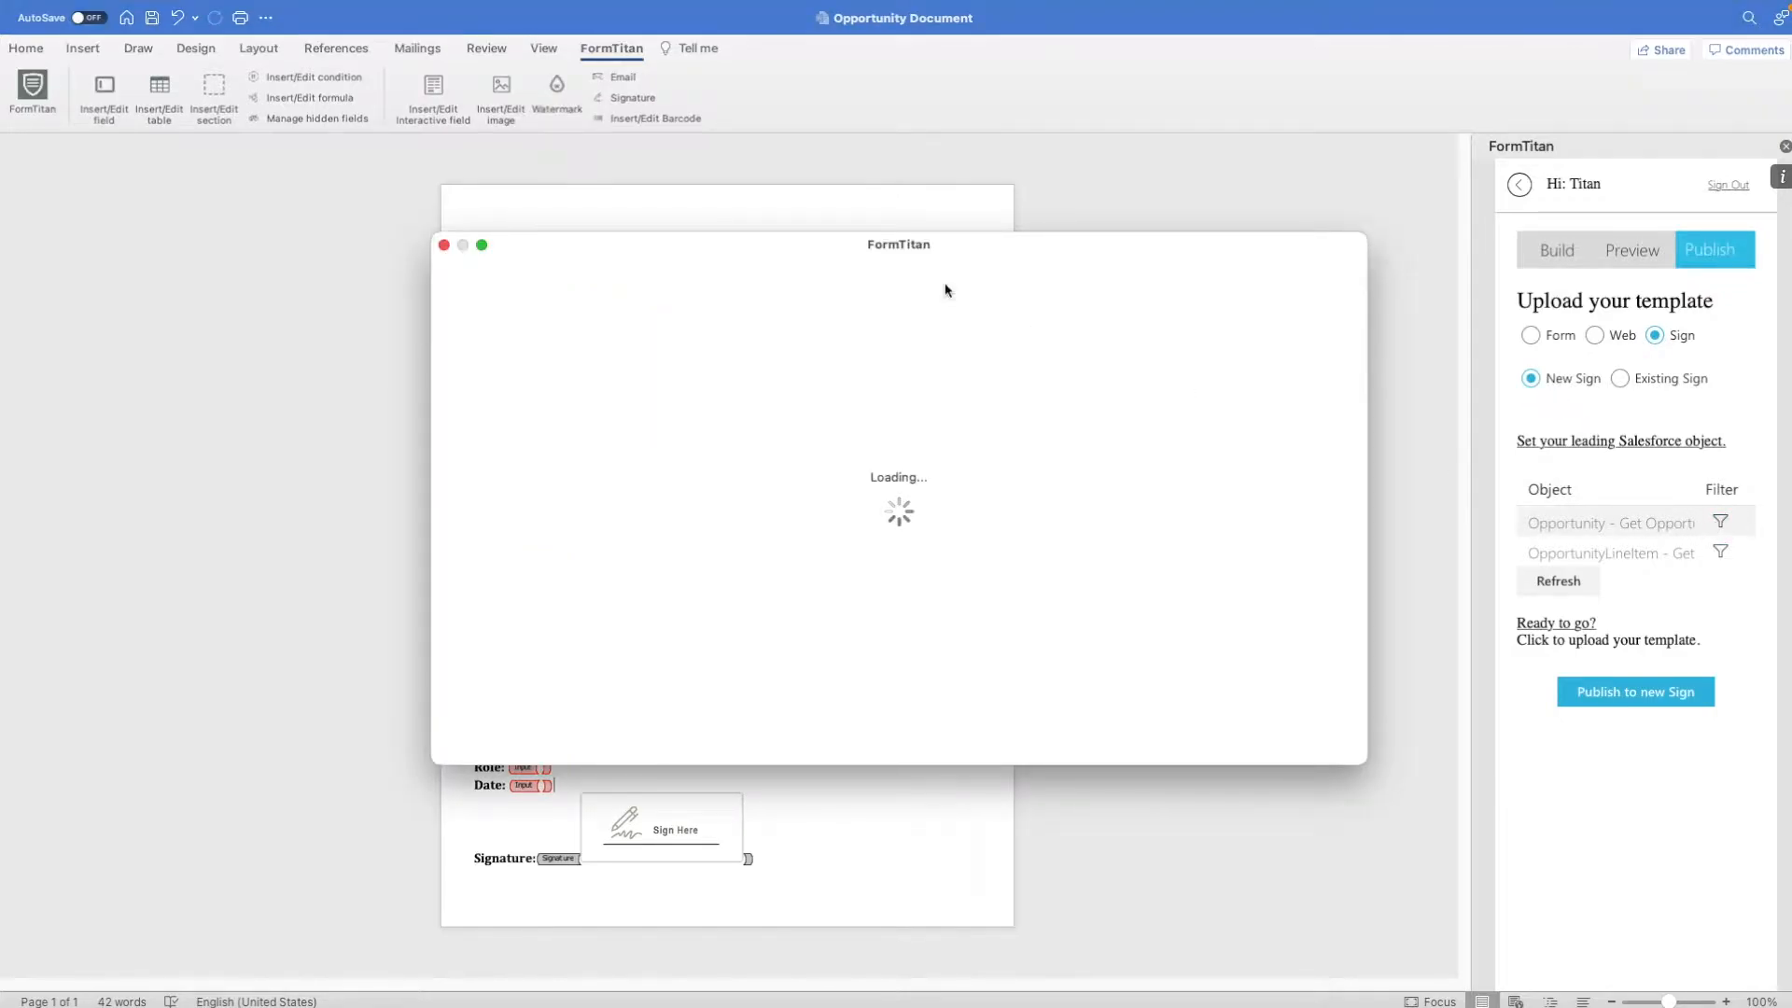
left_click(520, 532)
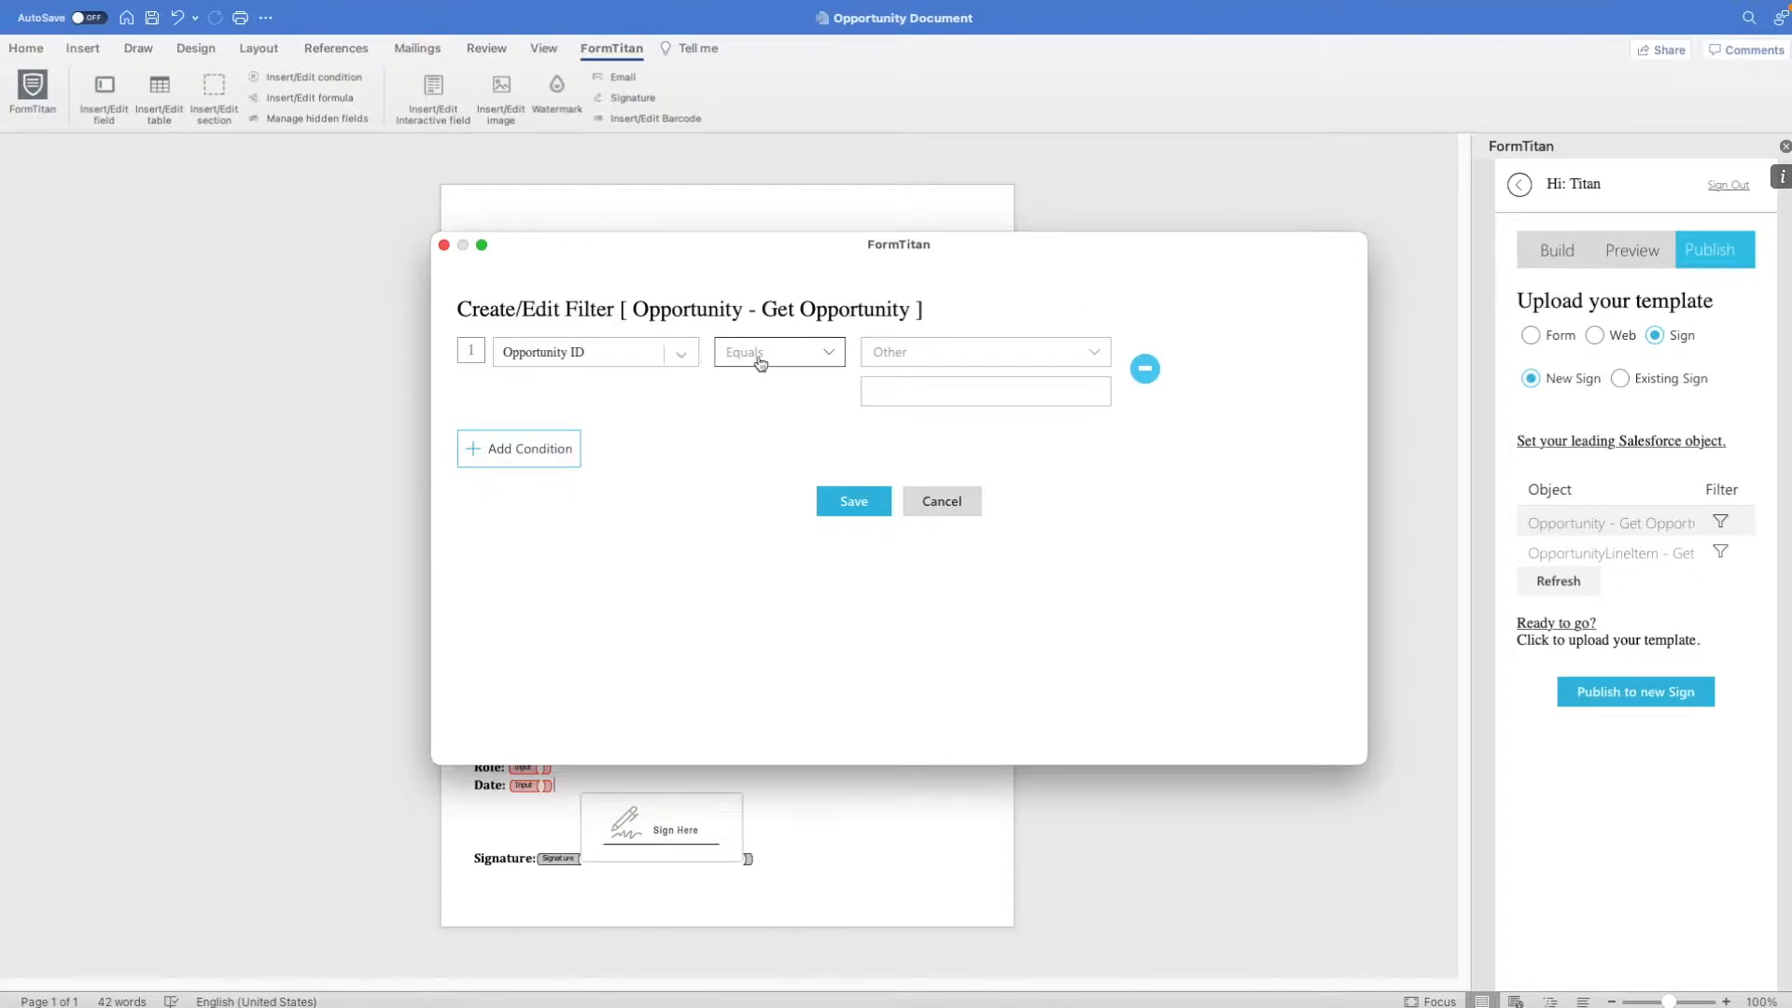
left_click(900, 362)
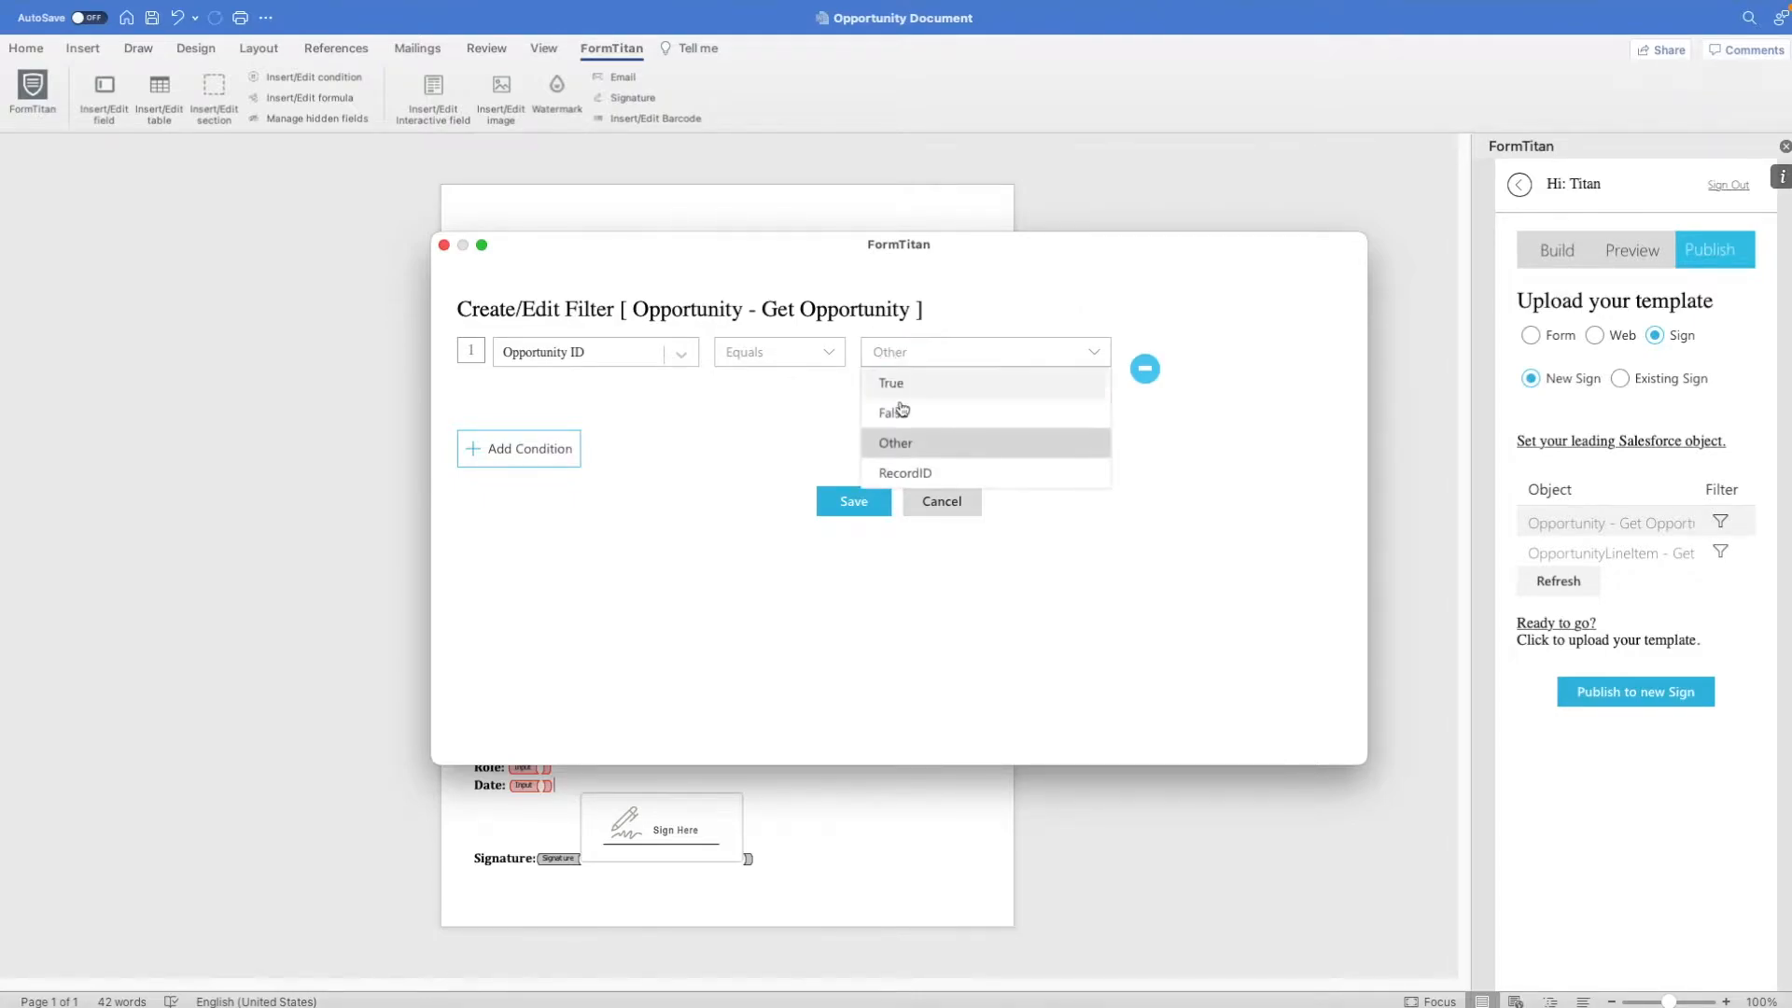
left_click(903, 473)
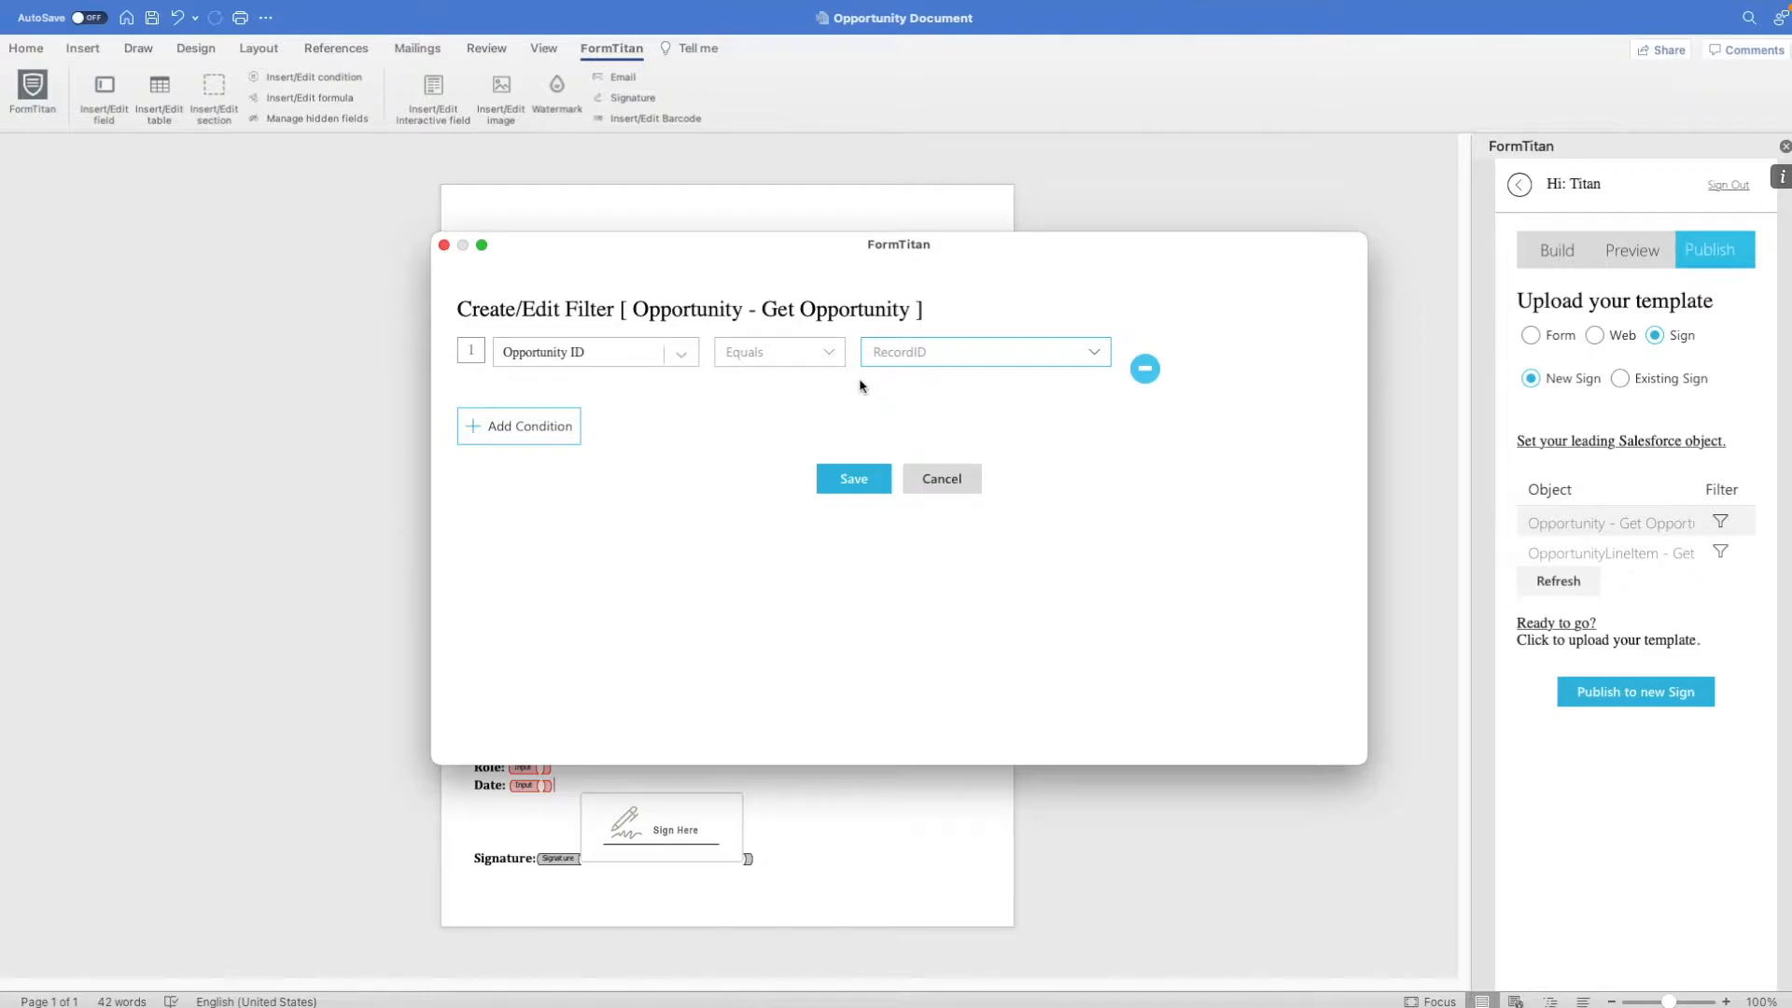
- Save the Opportunity filter and the OpportunityLineItem filter on Opportunity ID
left_click(854, 486)
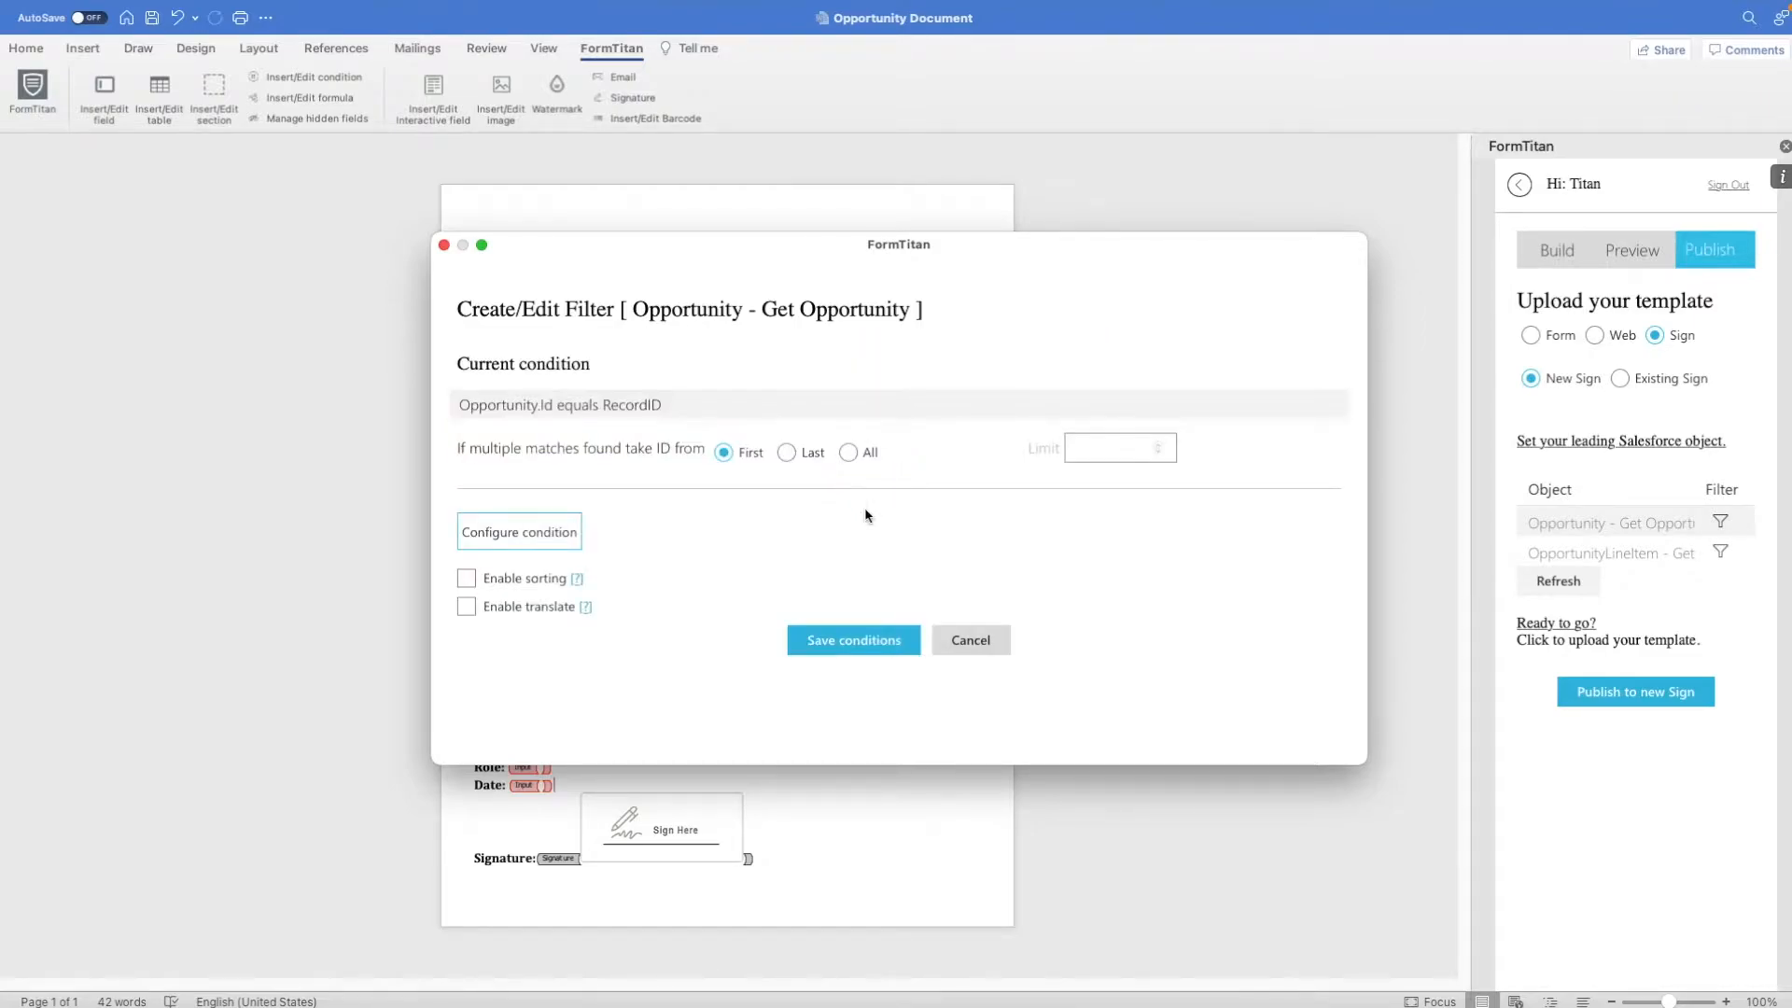
left_click(869, 643)
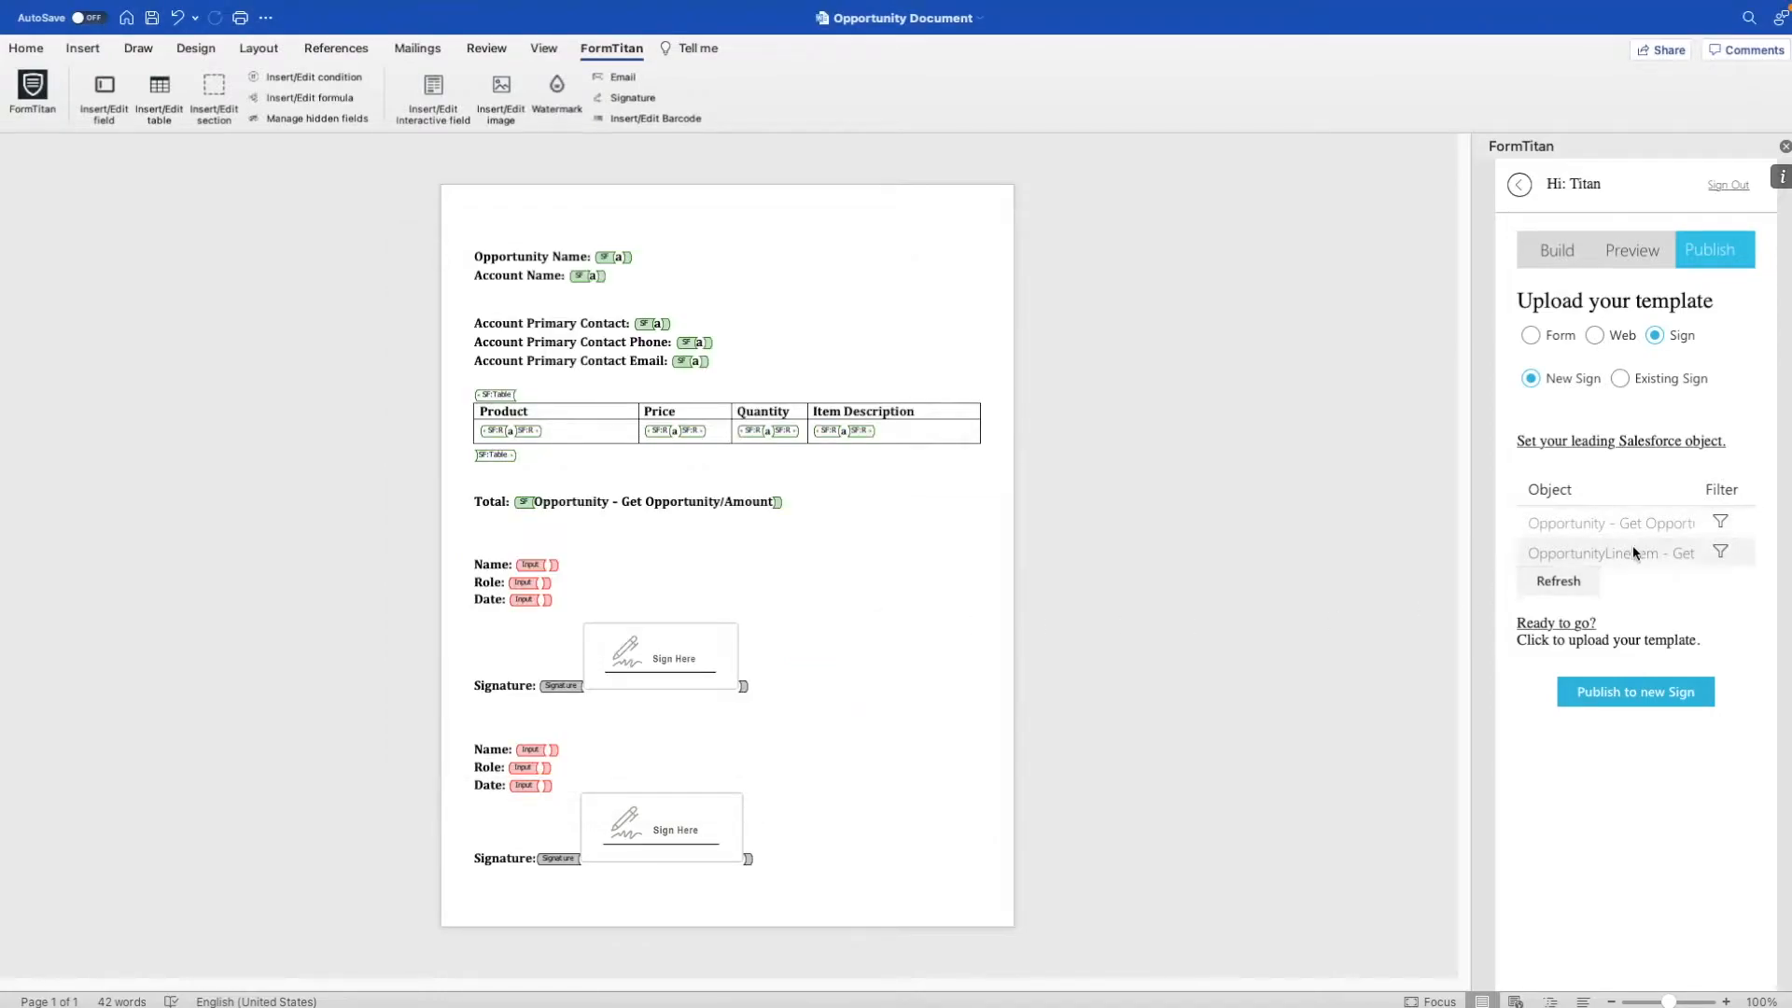
left_click(1721, 552)
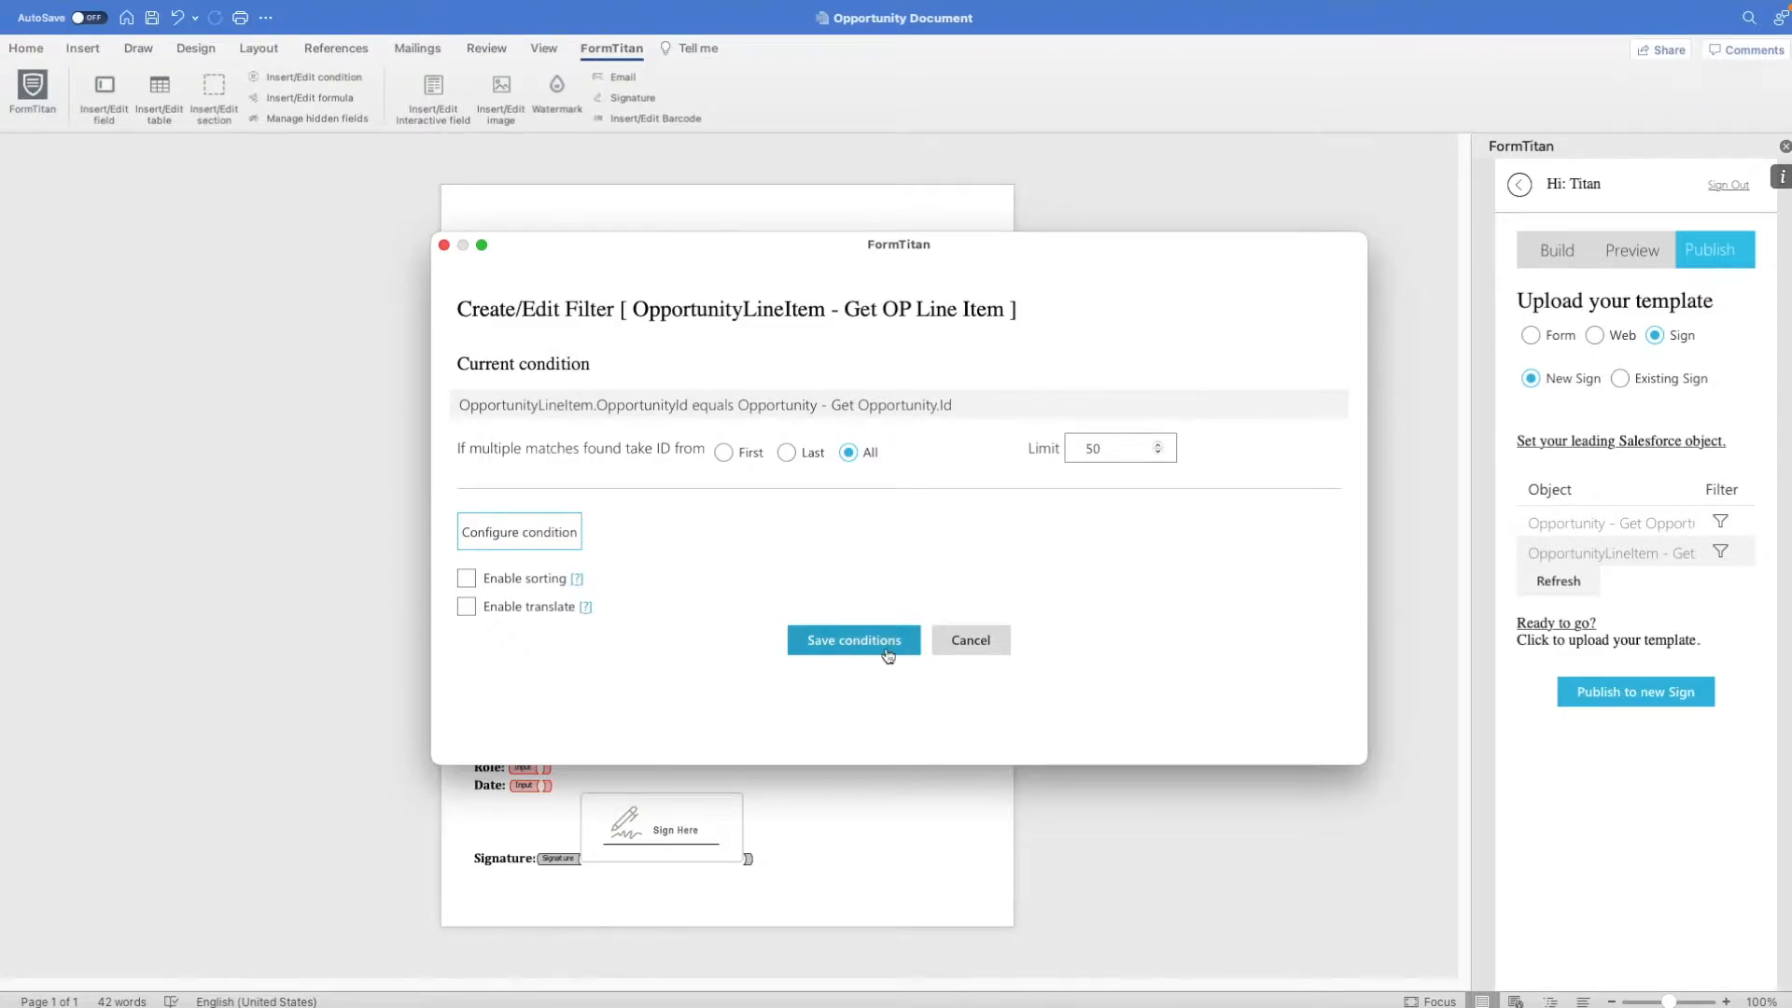
left_click(837, 640)
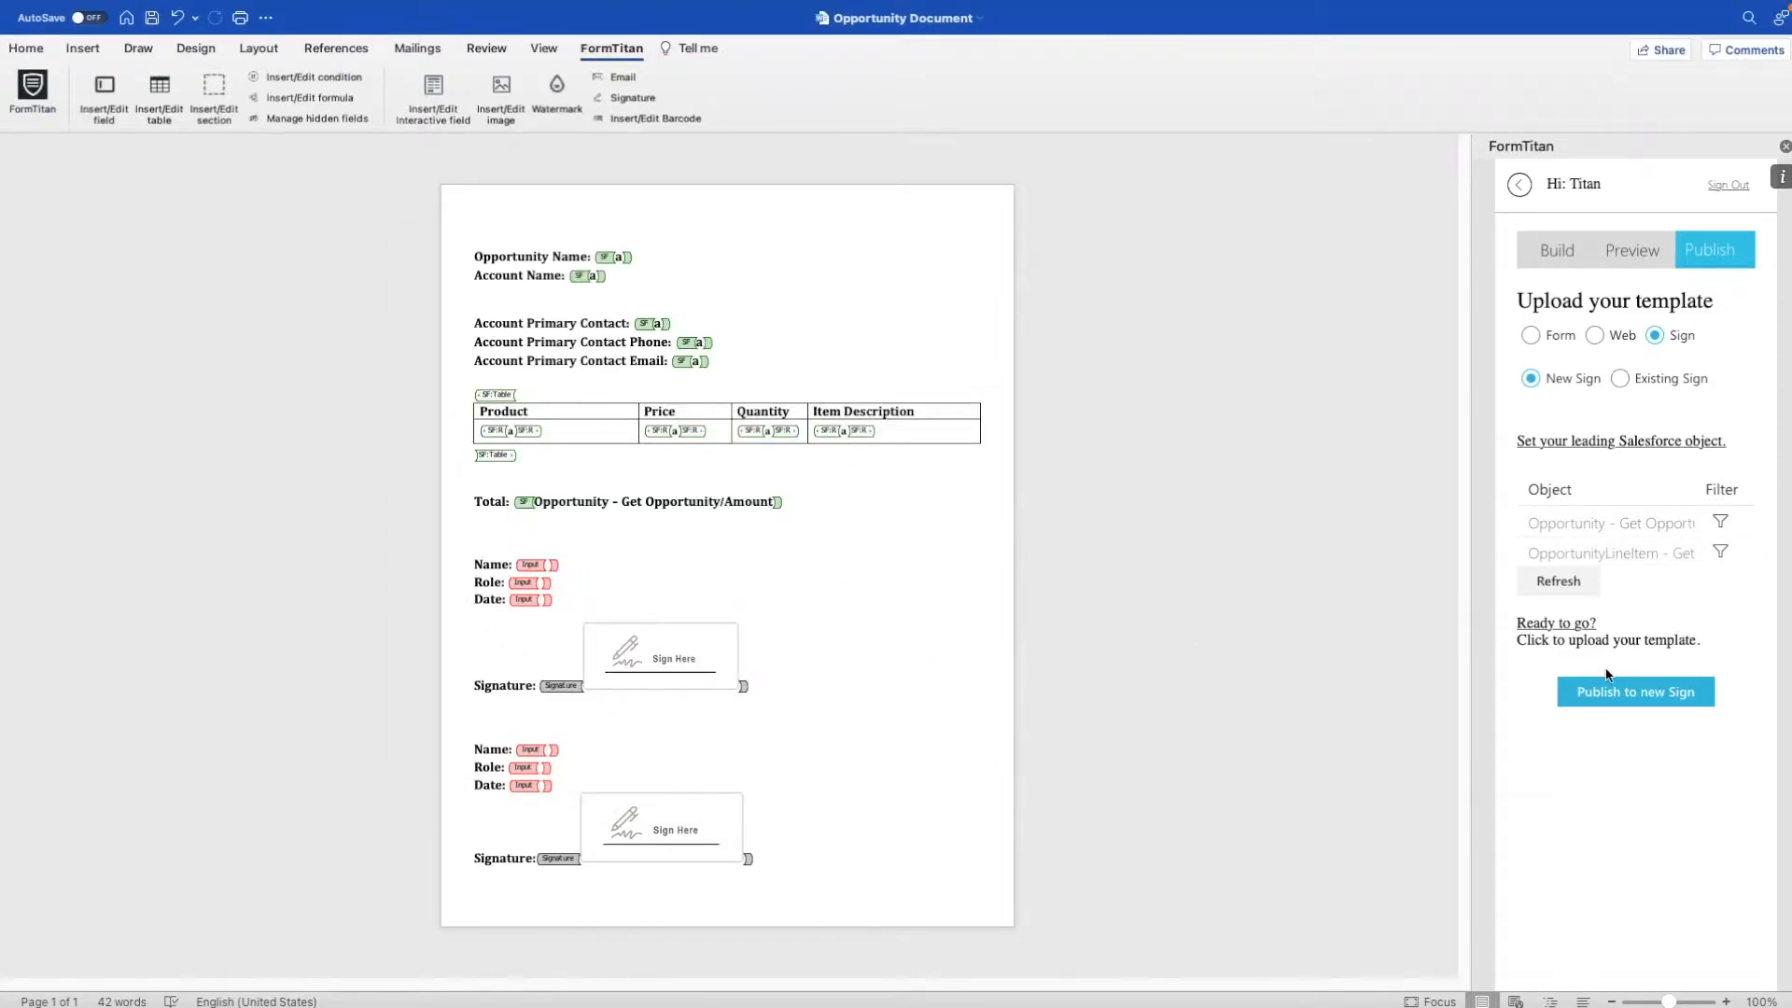
- Name the new Sign 'eSign Opportunity Document' and publish it
left_click(1646, 699)
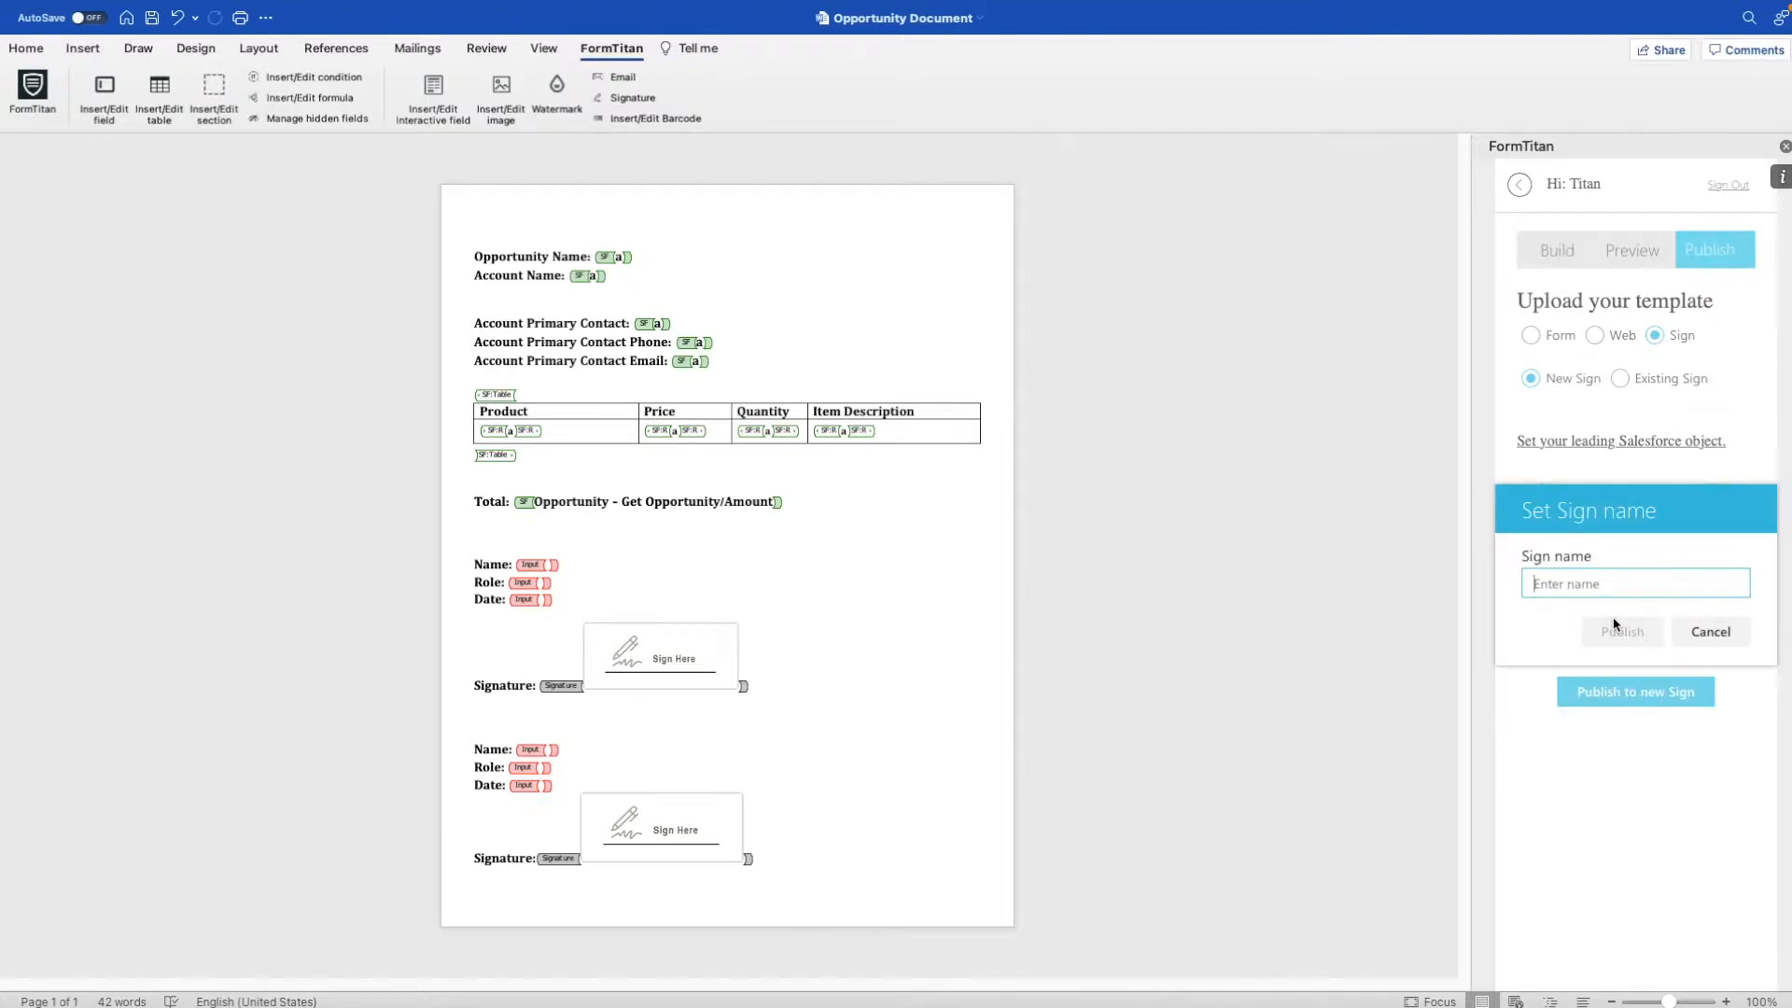
type("ESi")
key("BackSpace")
key("BackSpace")
key("BackSpace")
type("eSign Document")
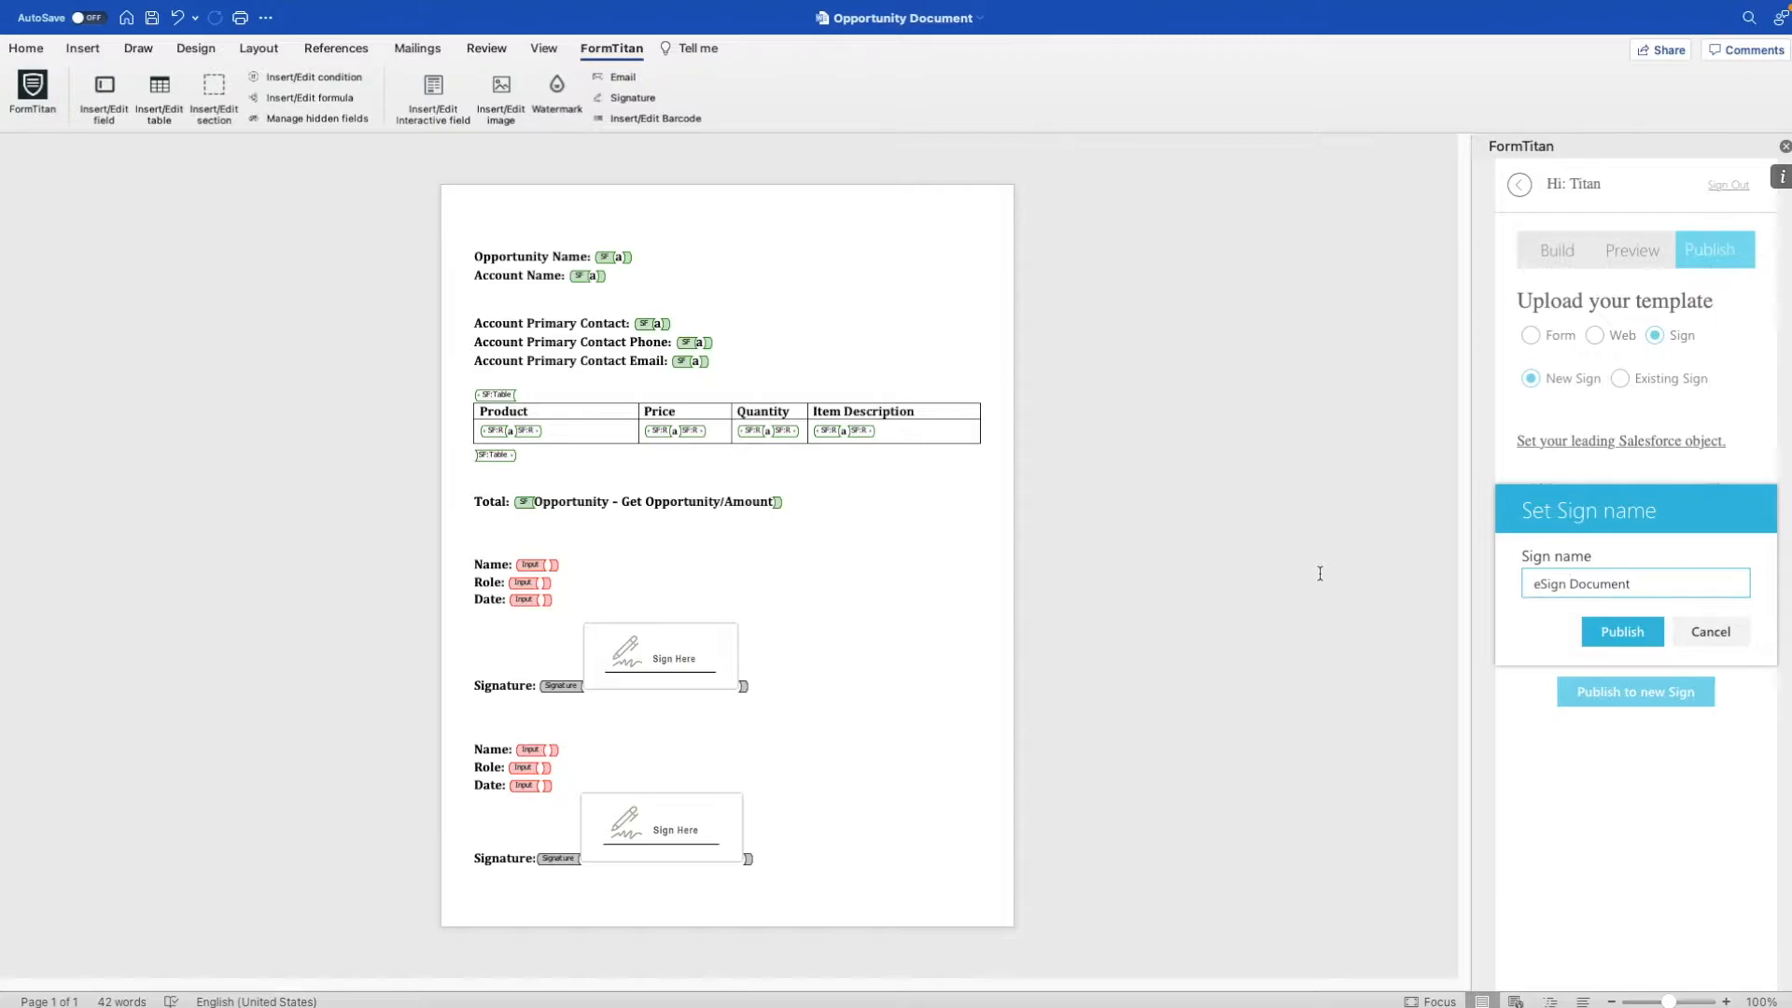
type("Oppe")
key("BackSpace")
type("ortunity")
left_click(1594, 631)
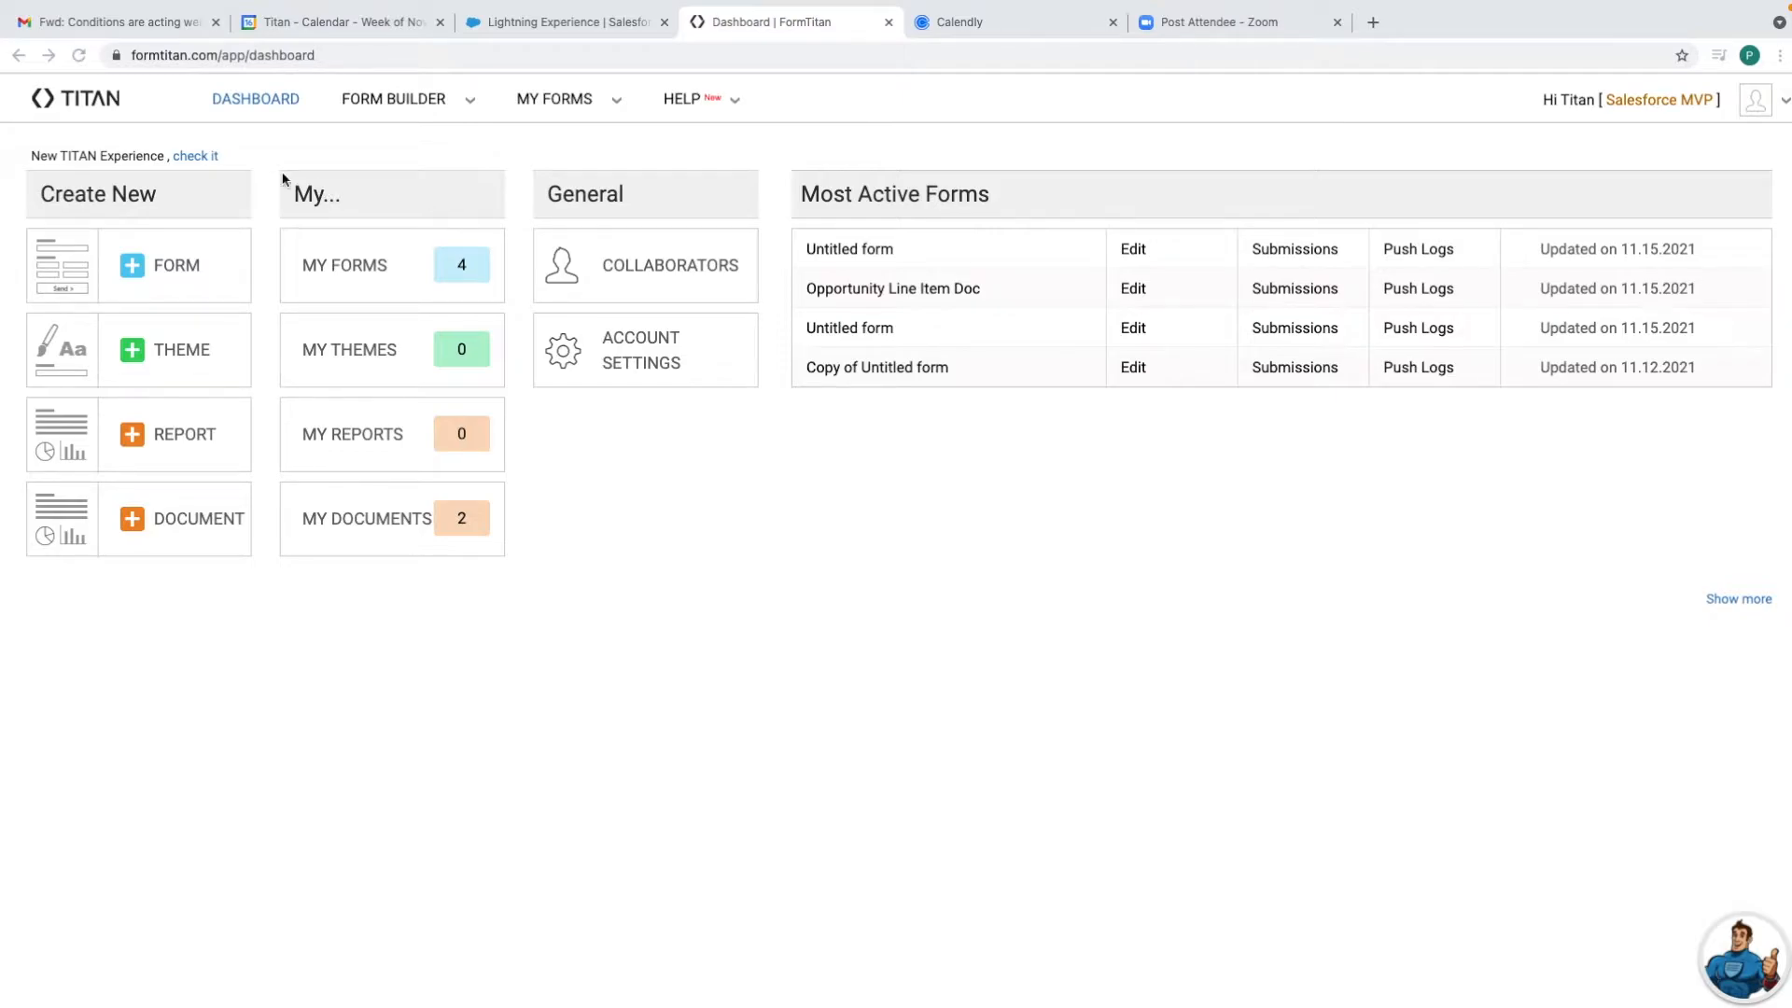
- Switch the browser to the New TITAN Experience dashboard via the 'check it' link
left_click(193, 164)
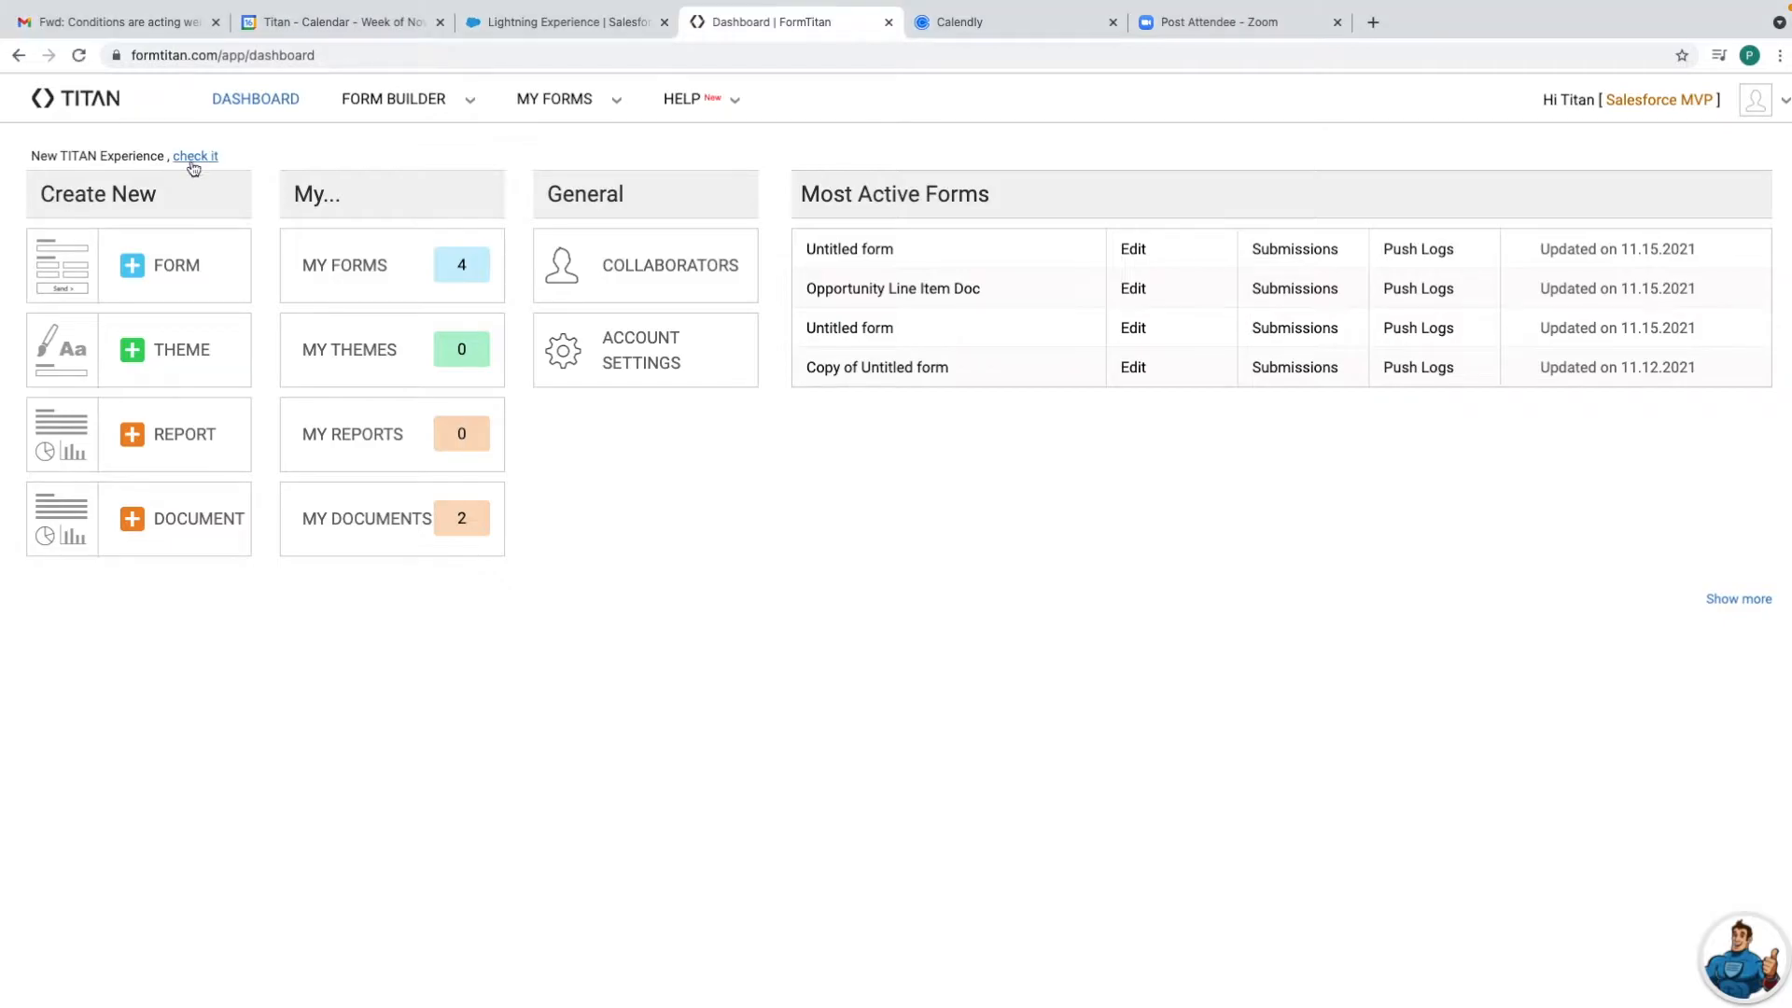
left_click(197, 157)
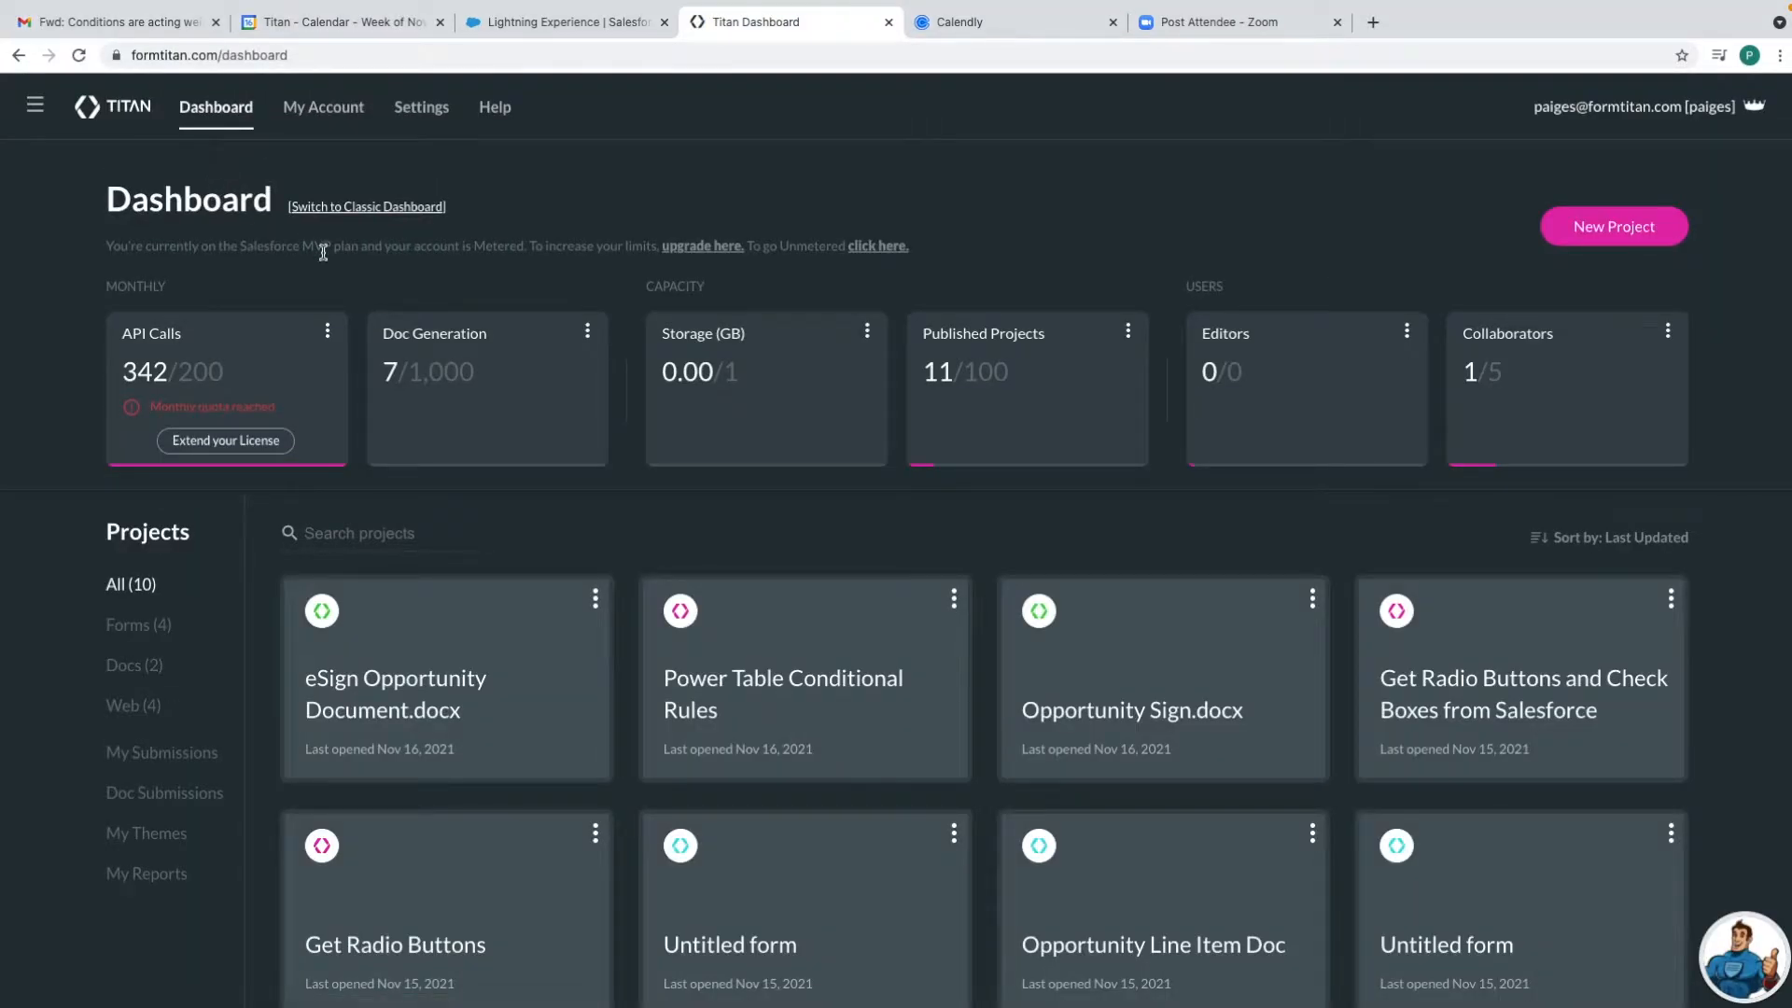
- Open the eSign Opportunity Document.docx project and scroll through its pages
left_click(469, 665)
scroll(440, 458, "down", 5)
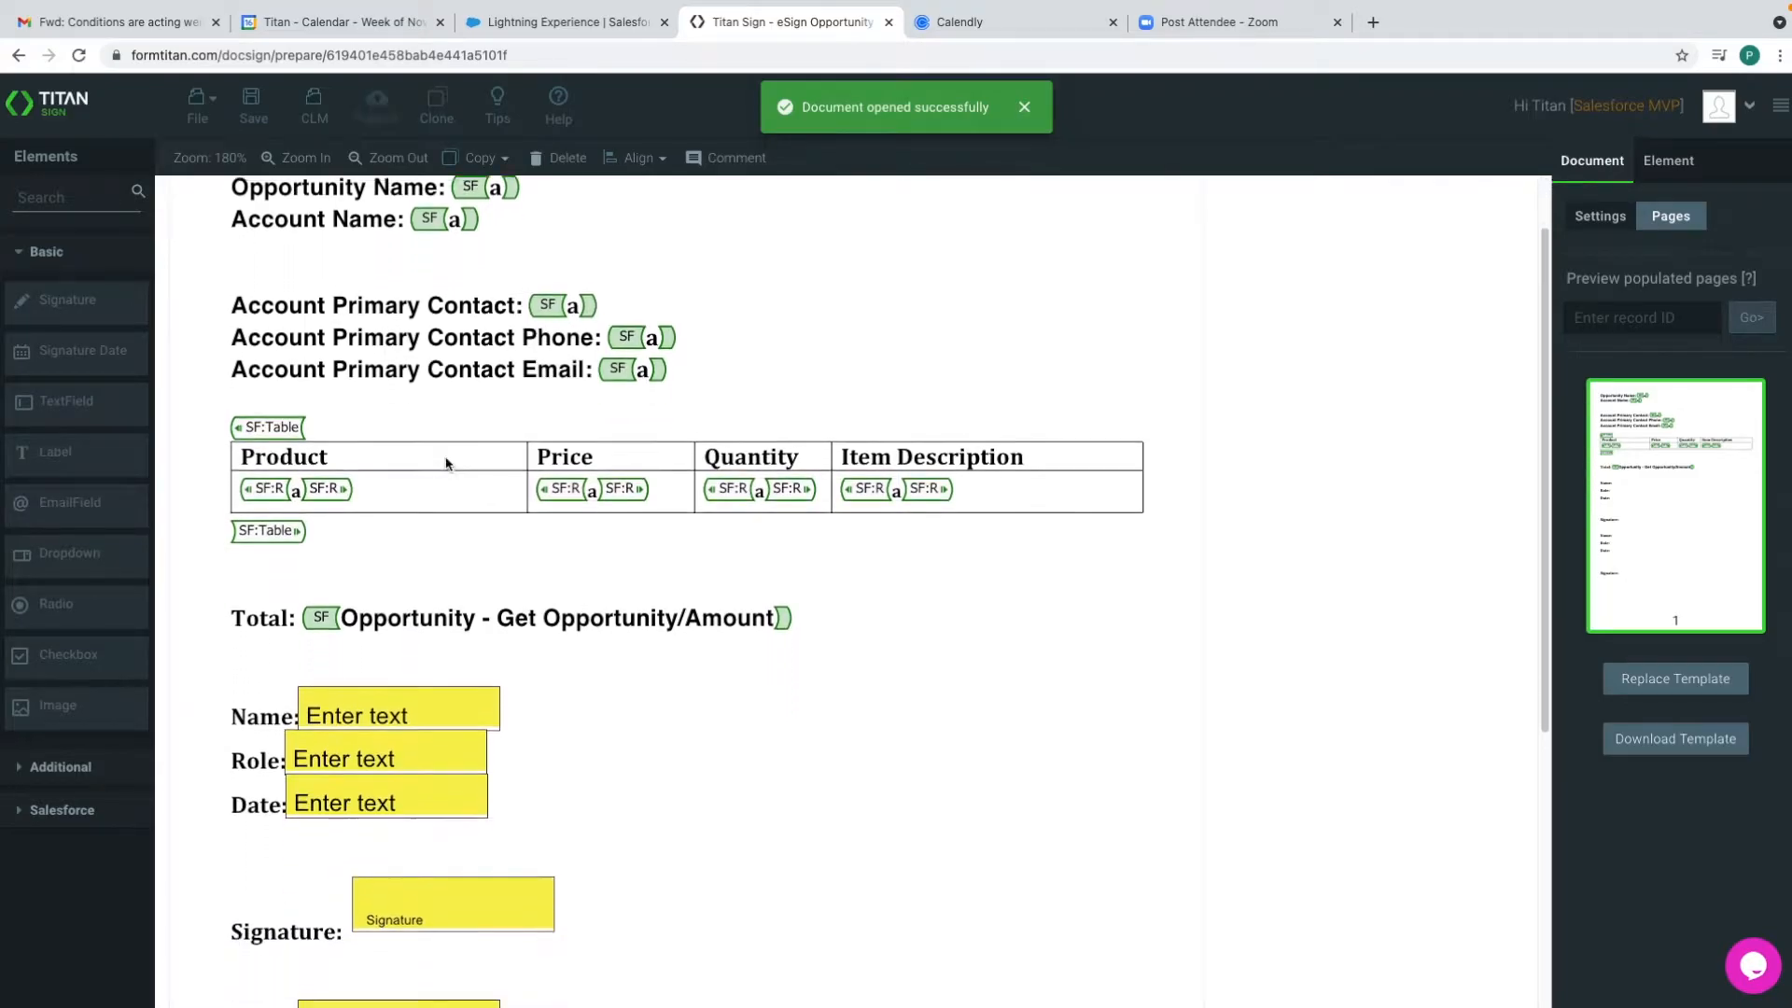
scroll(538, 574, "up", 6)
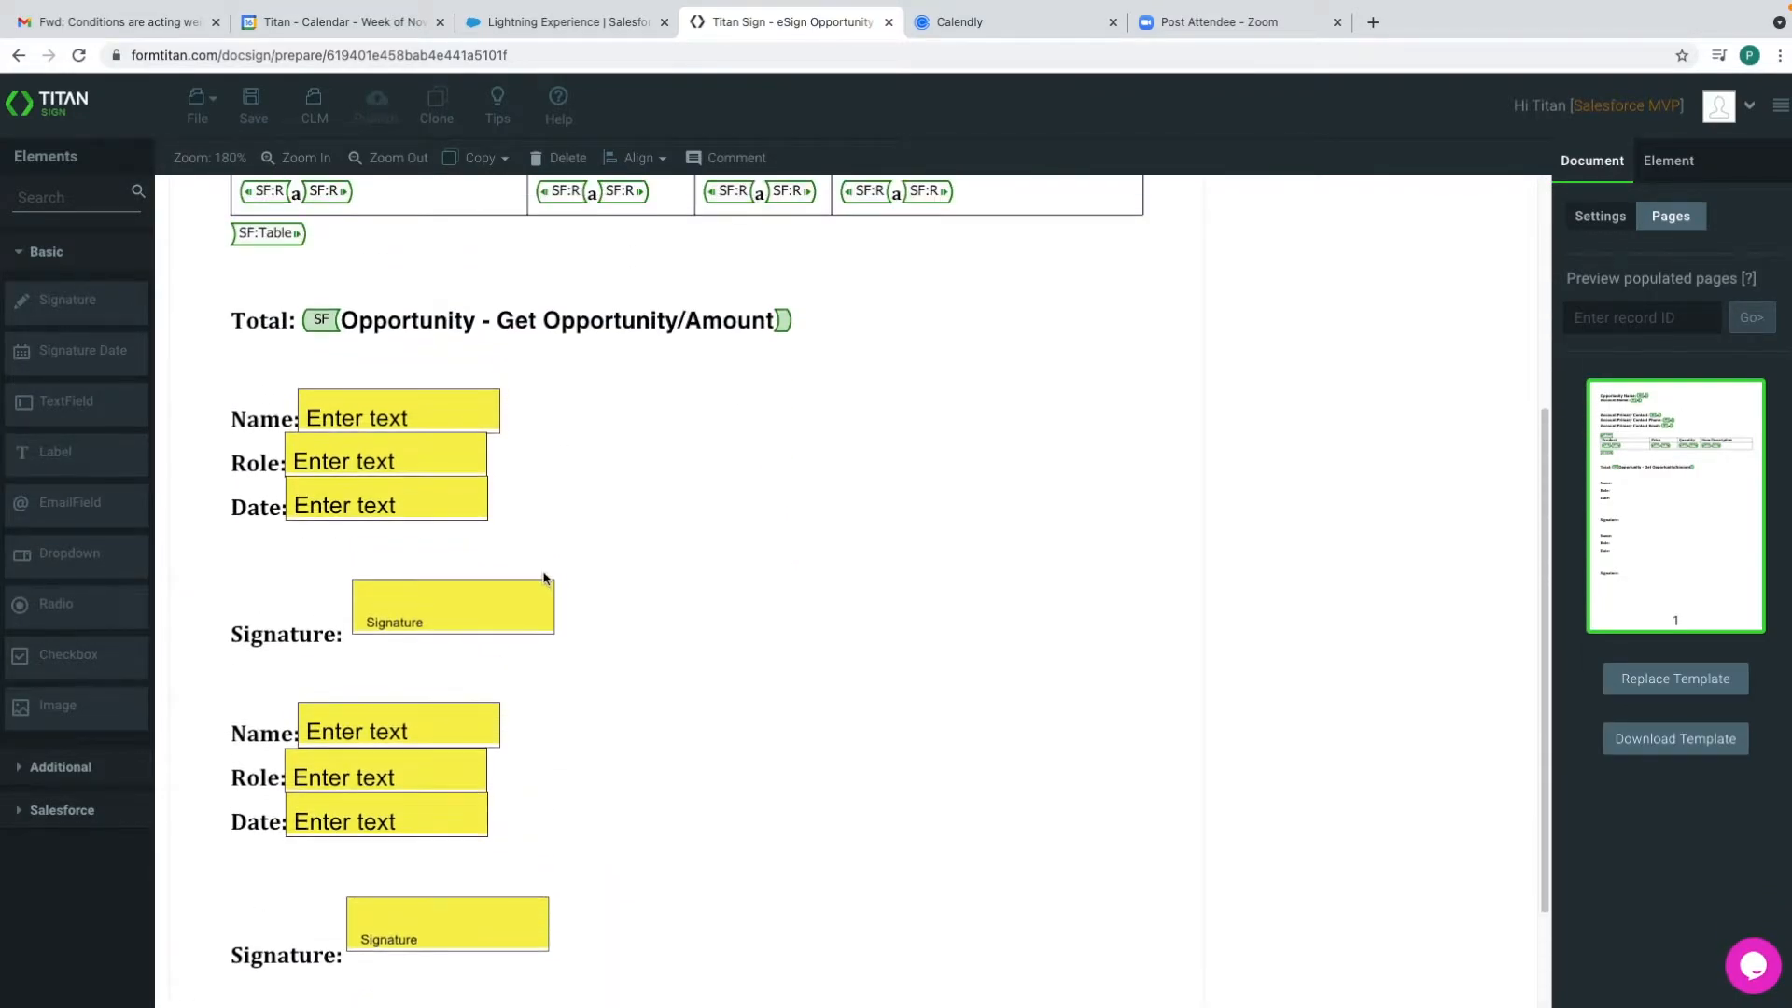
scroll(528, 554, "down", 1)
scroll(528, 553, "up", 1)
scroll(537, 551, "down", 6)
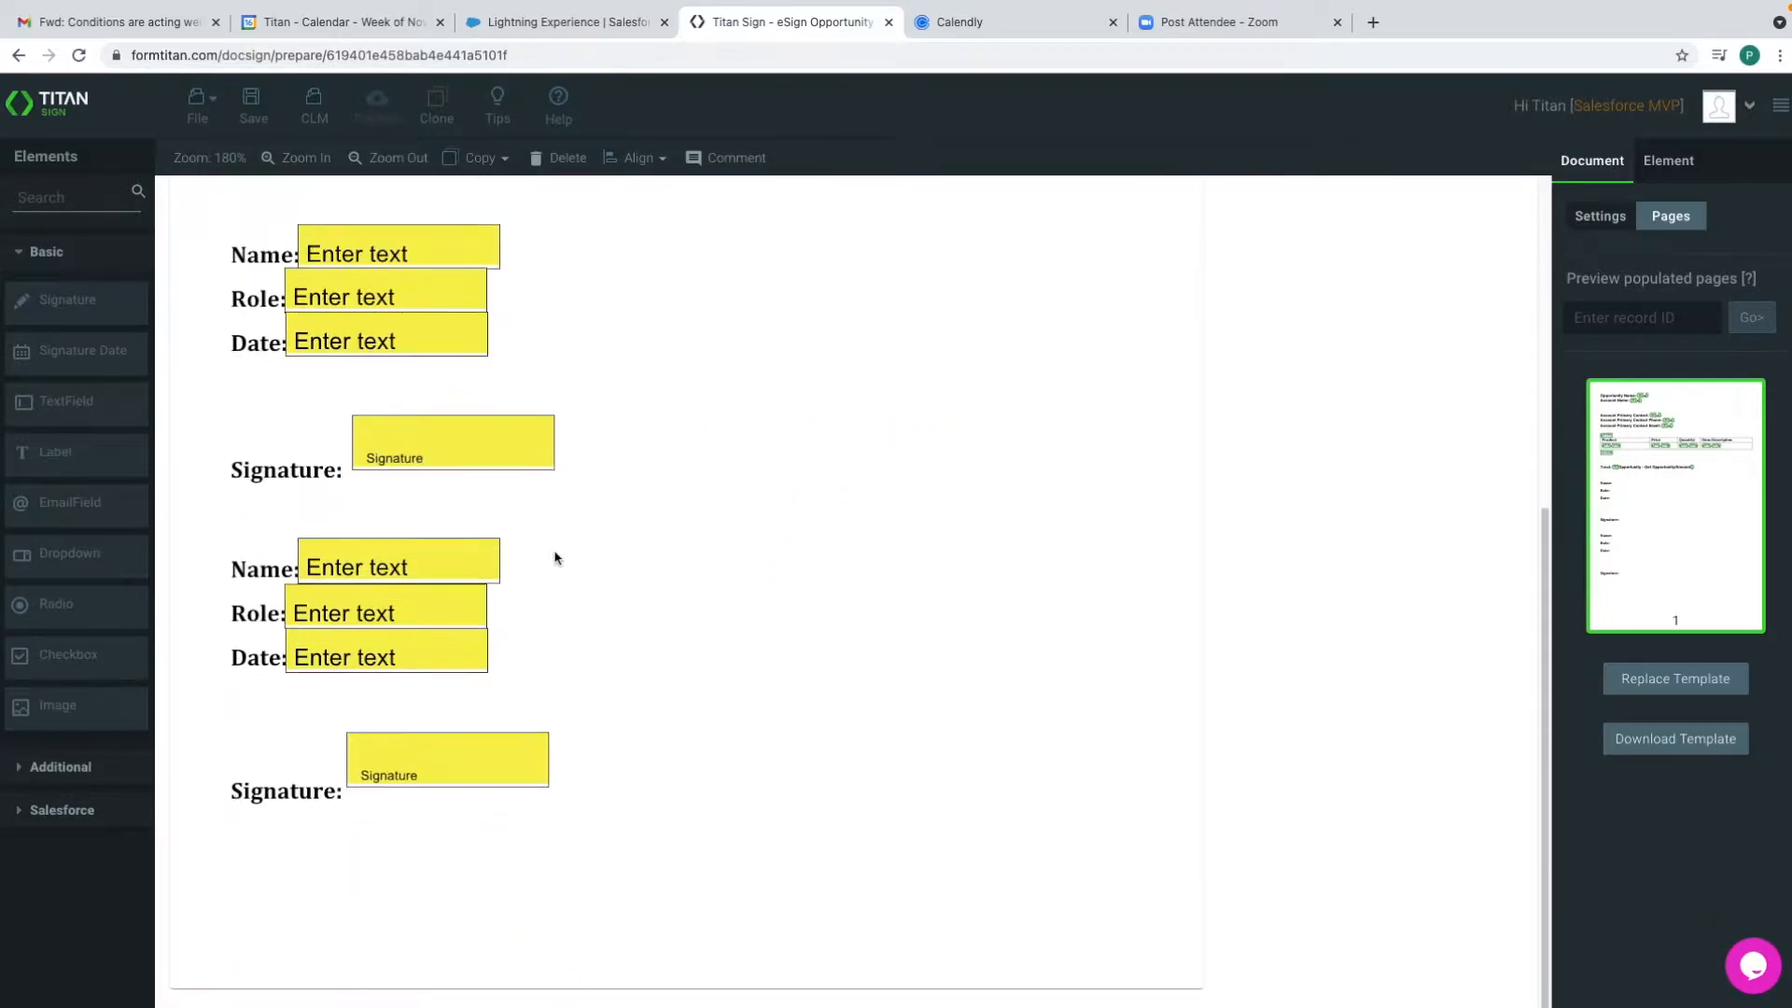
scroll(478, 285, "up", 1)
- Narrow the first signer's Name, Role and Date fields and enlarge its signature field
left_click(478, 288)
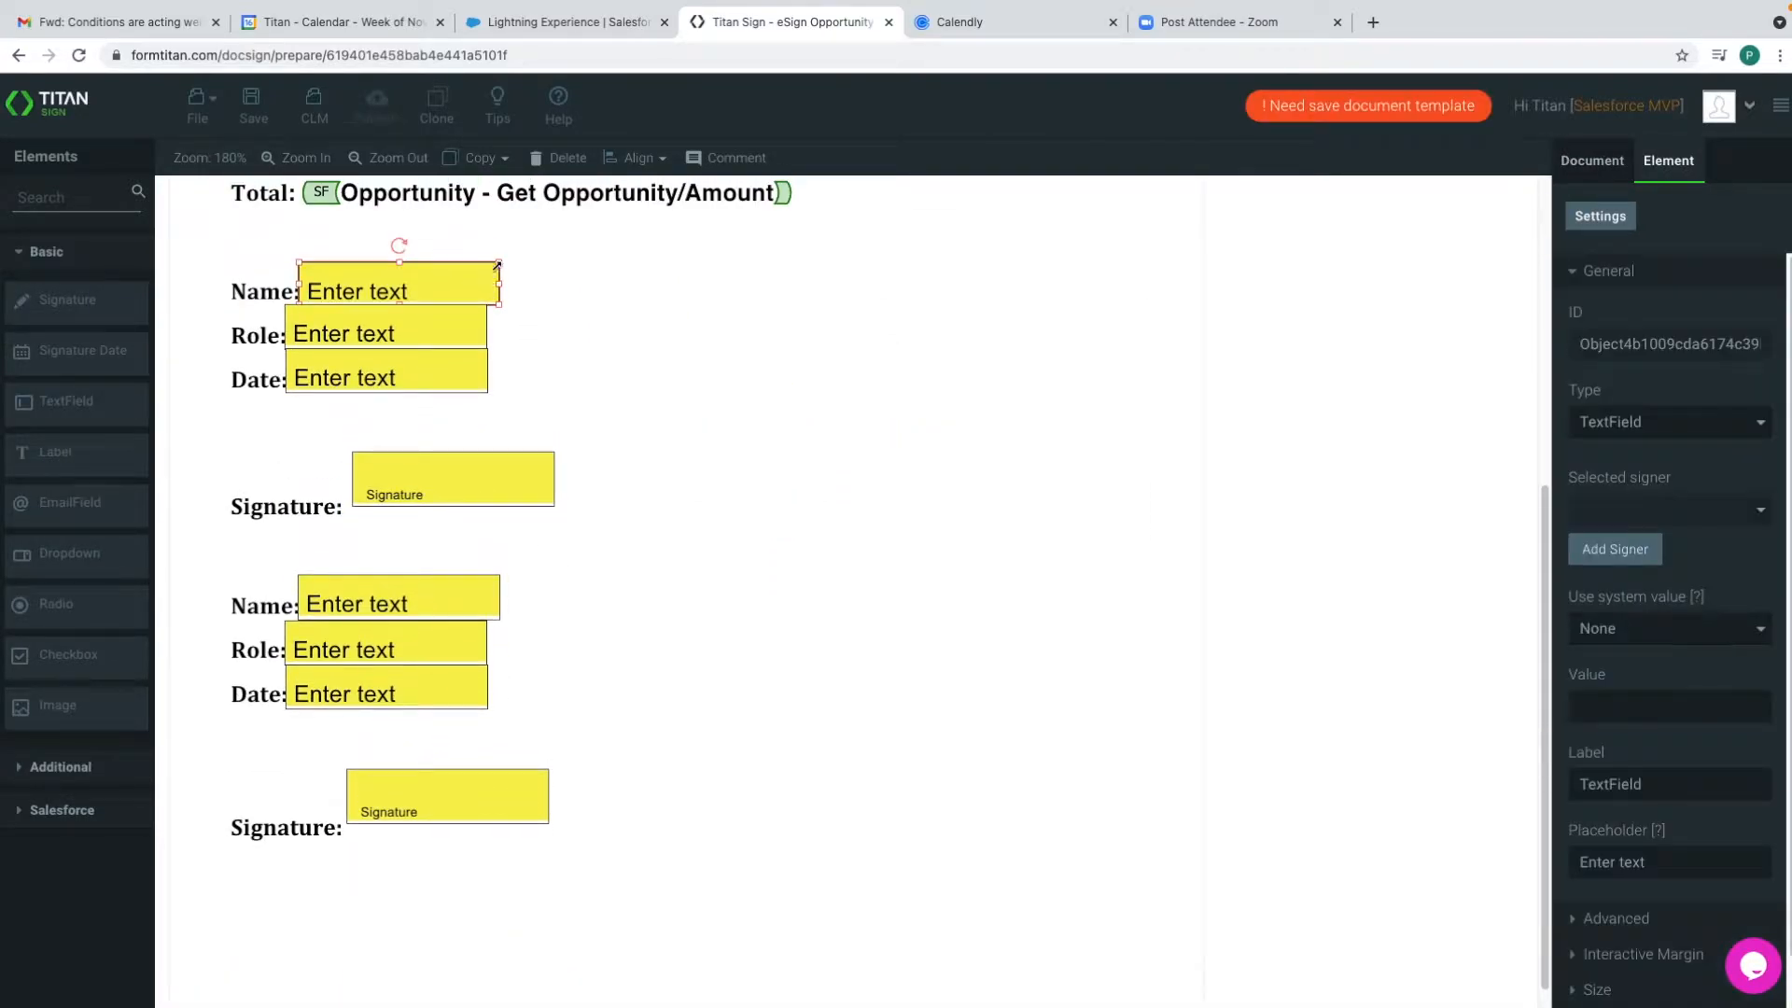
mouse_move(499, 262)
left_mouse_down()
mouse_move(461, 267)
mouse_move(479, 357)
left_mouse_up()
left_click(462, 329)
left_click(441, 366)
left_click(486, 472)
mouse_move(555, 452)
left_mouse_down()
mouse_move(574, 434)
mouse_move(501, 485)
left_mouse_up()
- Resize the second signer's Name, Role and Date fields and move its signature field down slightly
left_click(490, 595)
mouse_move(501, 577)
left_mouse_down()
mouse_move(476, 576)
mouse_move(476, 695)
mouse_move(476, 679)
mouse_move(428, 691)
mouse_move(389, 674)
left_mouse_up()
left_click(466, 635)
left_click(468, 683)
left_click(476, 661)
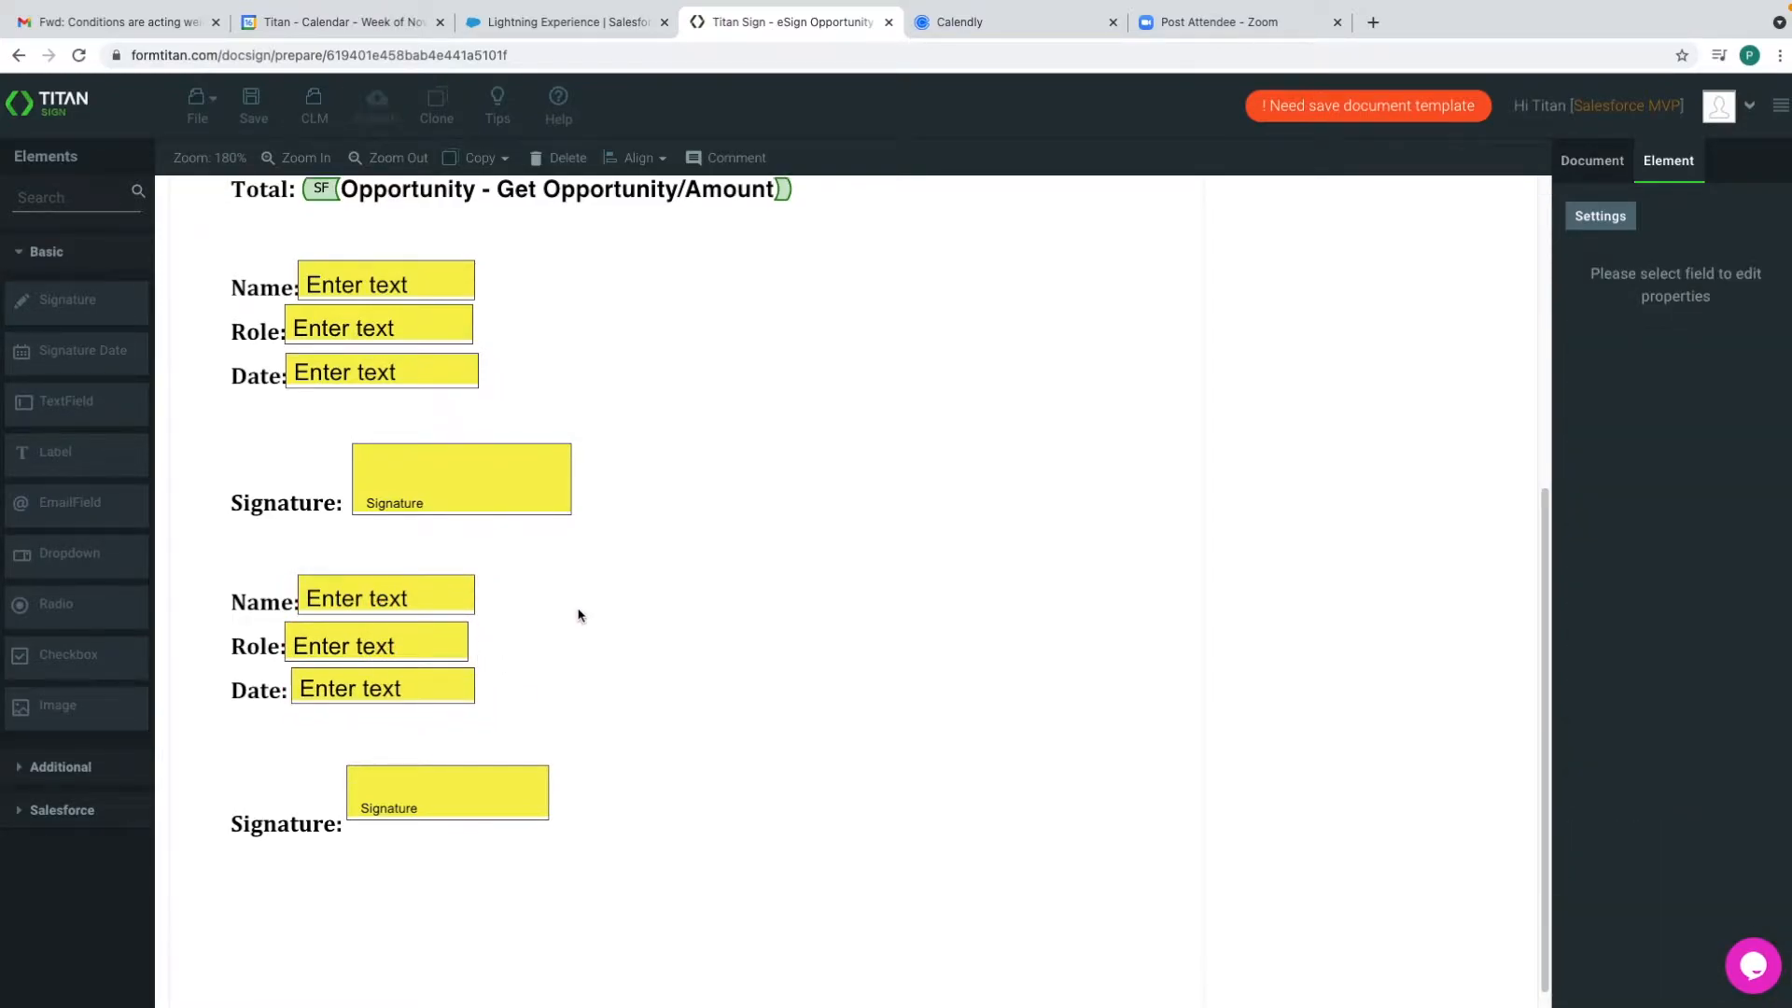
scroll(572, 606, "up", 2)
scroll(674, 607, "down", 3)
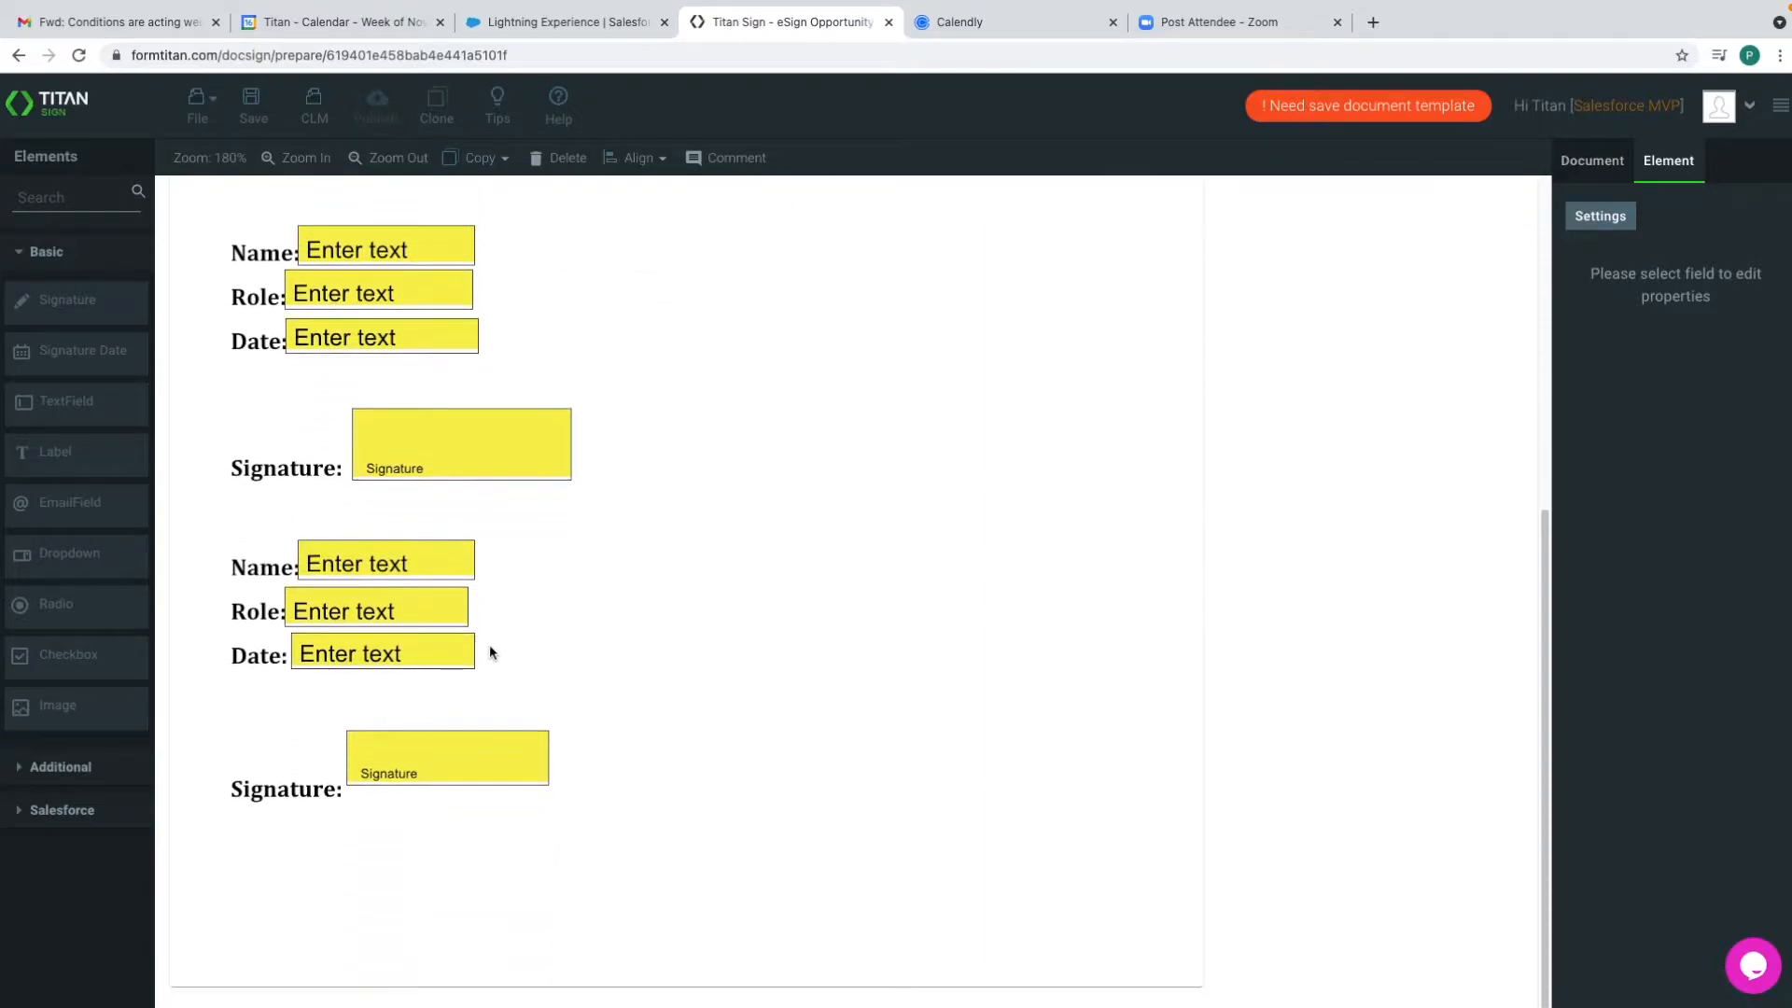
mouse_move(468, 757)
left_mouse_down()
mouse_move(468, 781)
mouse_move(588, 726)
left_mouse_up()
left_click(590, 686)
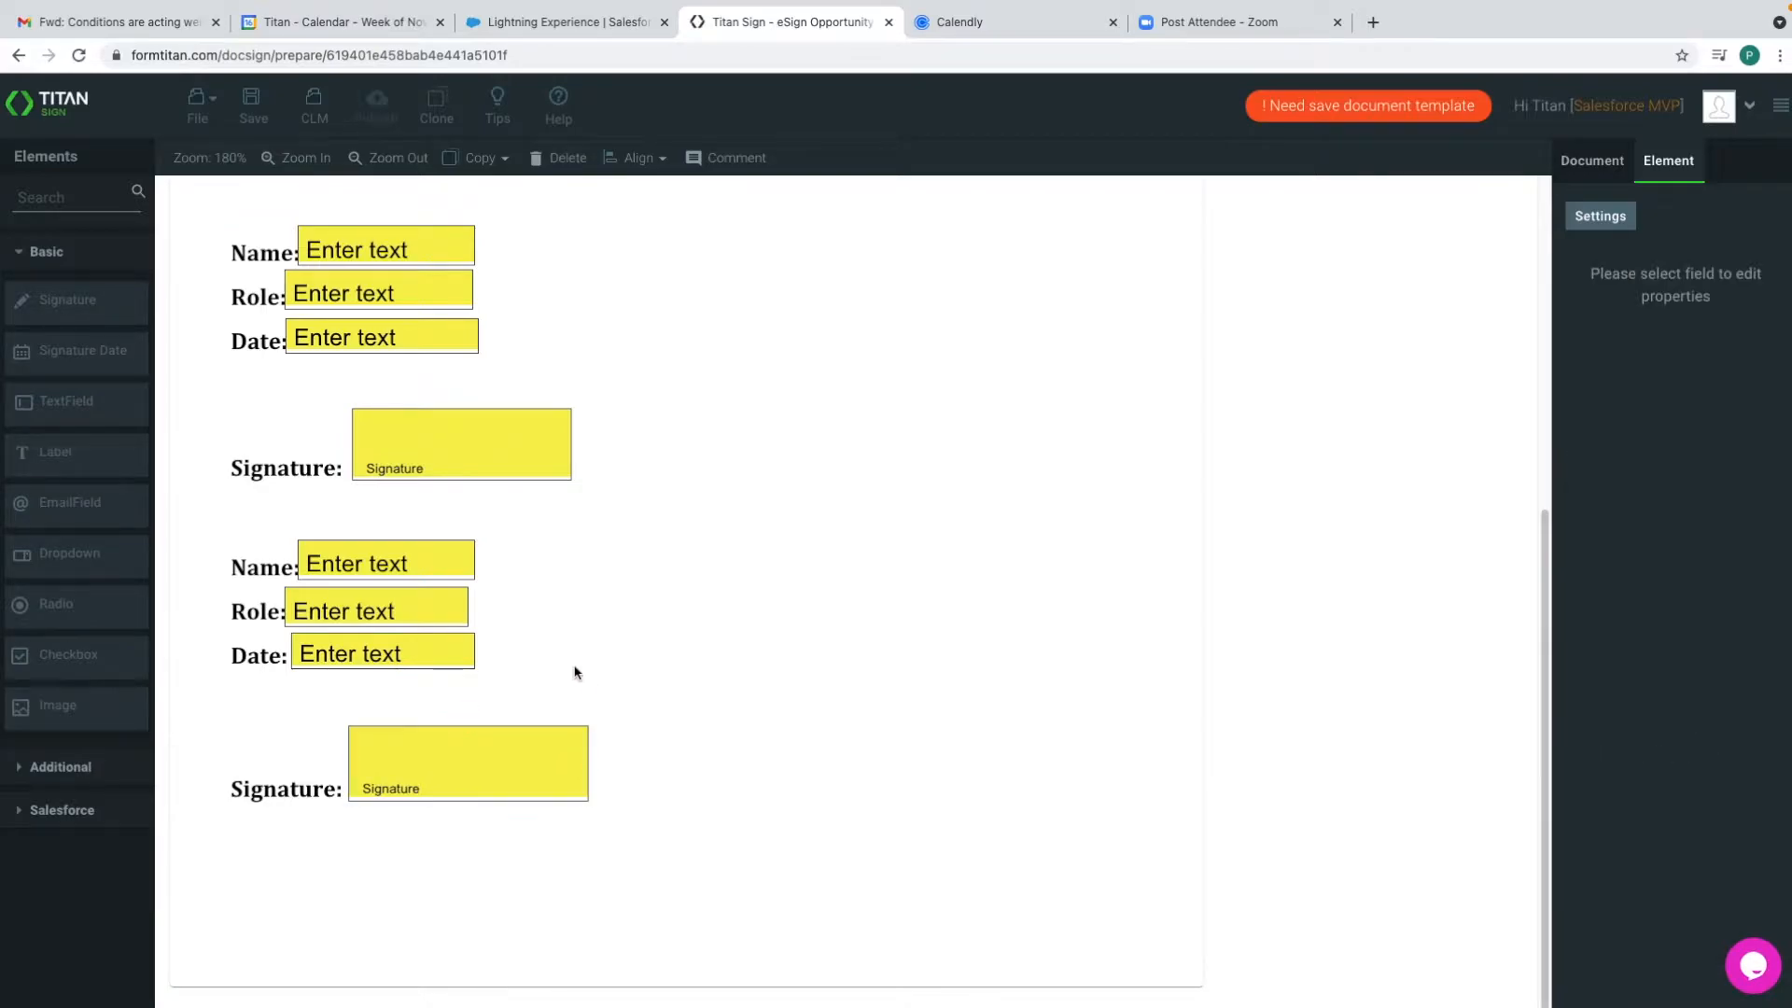
scroll(576, 663, "up", 1)
scroll(576, 663, "up", 4)
left_click(1595, 170)
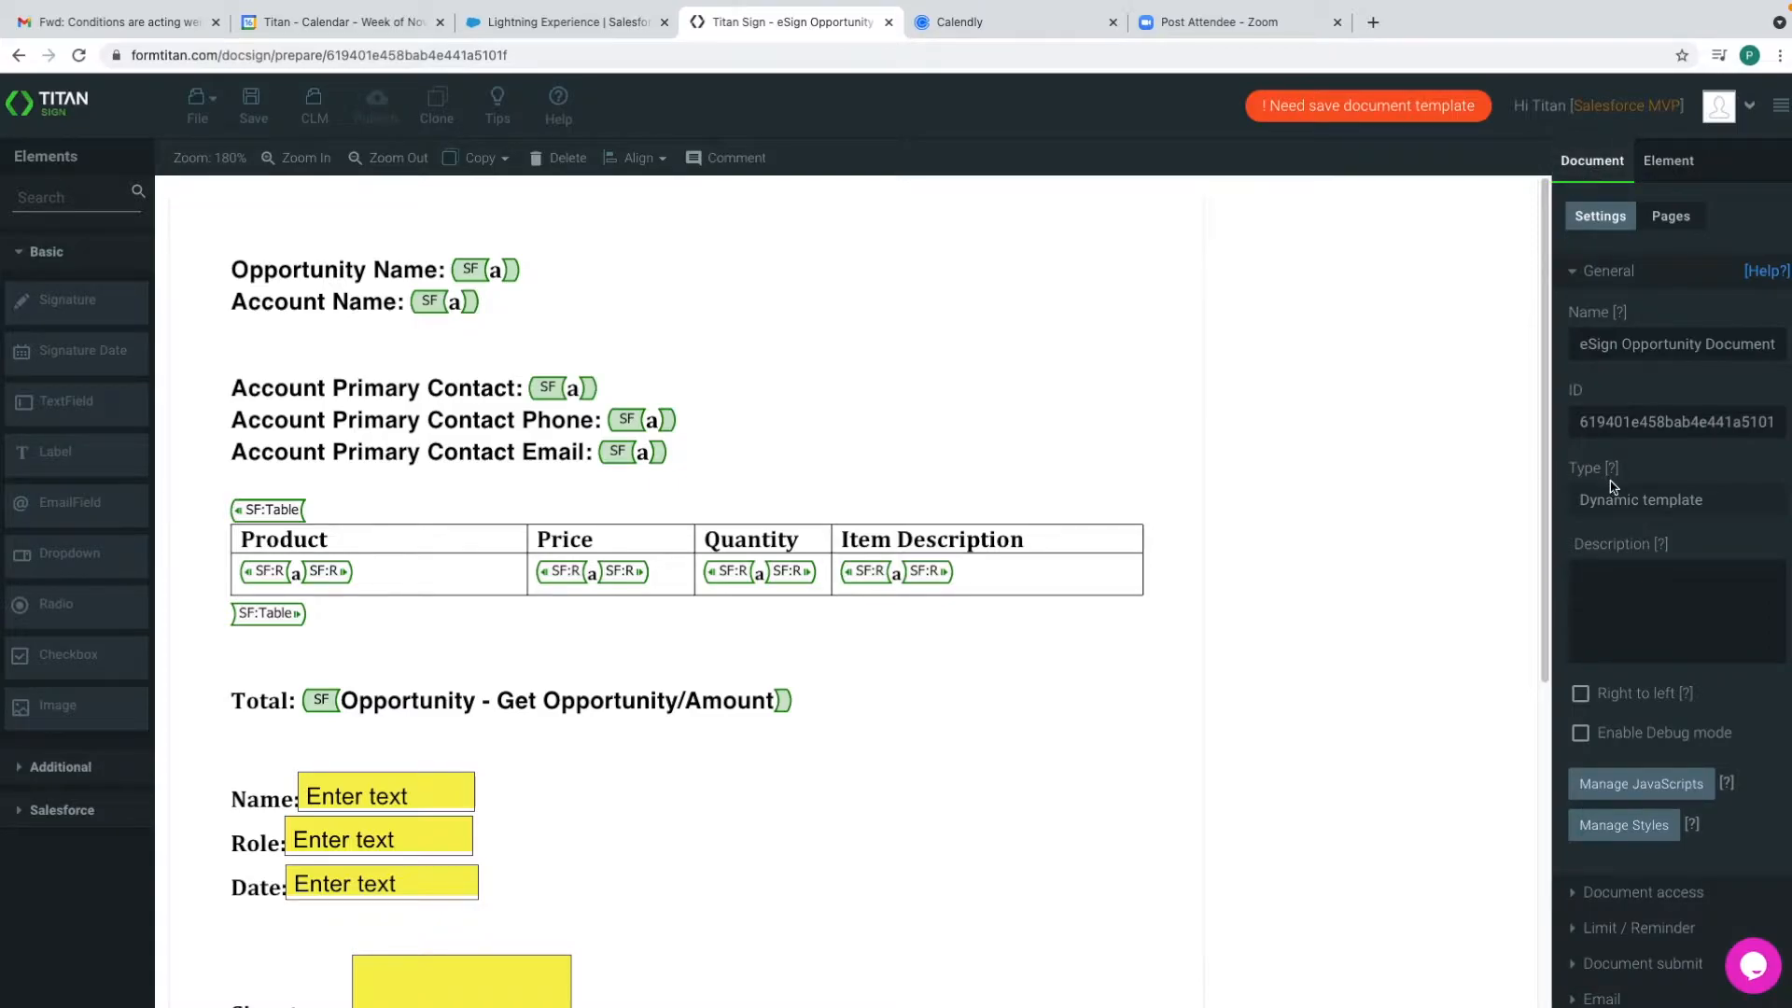
left_click(1607, 271)
left_click(1609, 273)
left_click(1706, 344)
left_click(1767, 343)
key("BackSpace")
key("BackSpace")
key("BackSpace")
key("BackSpace")
key("BackSpace")
scroll(1643, 577, "down", 1)
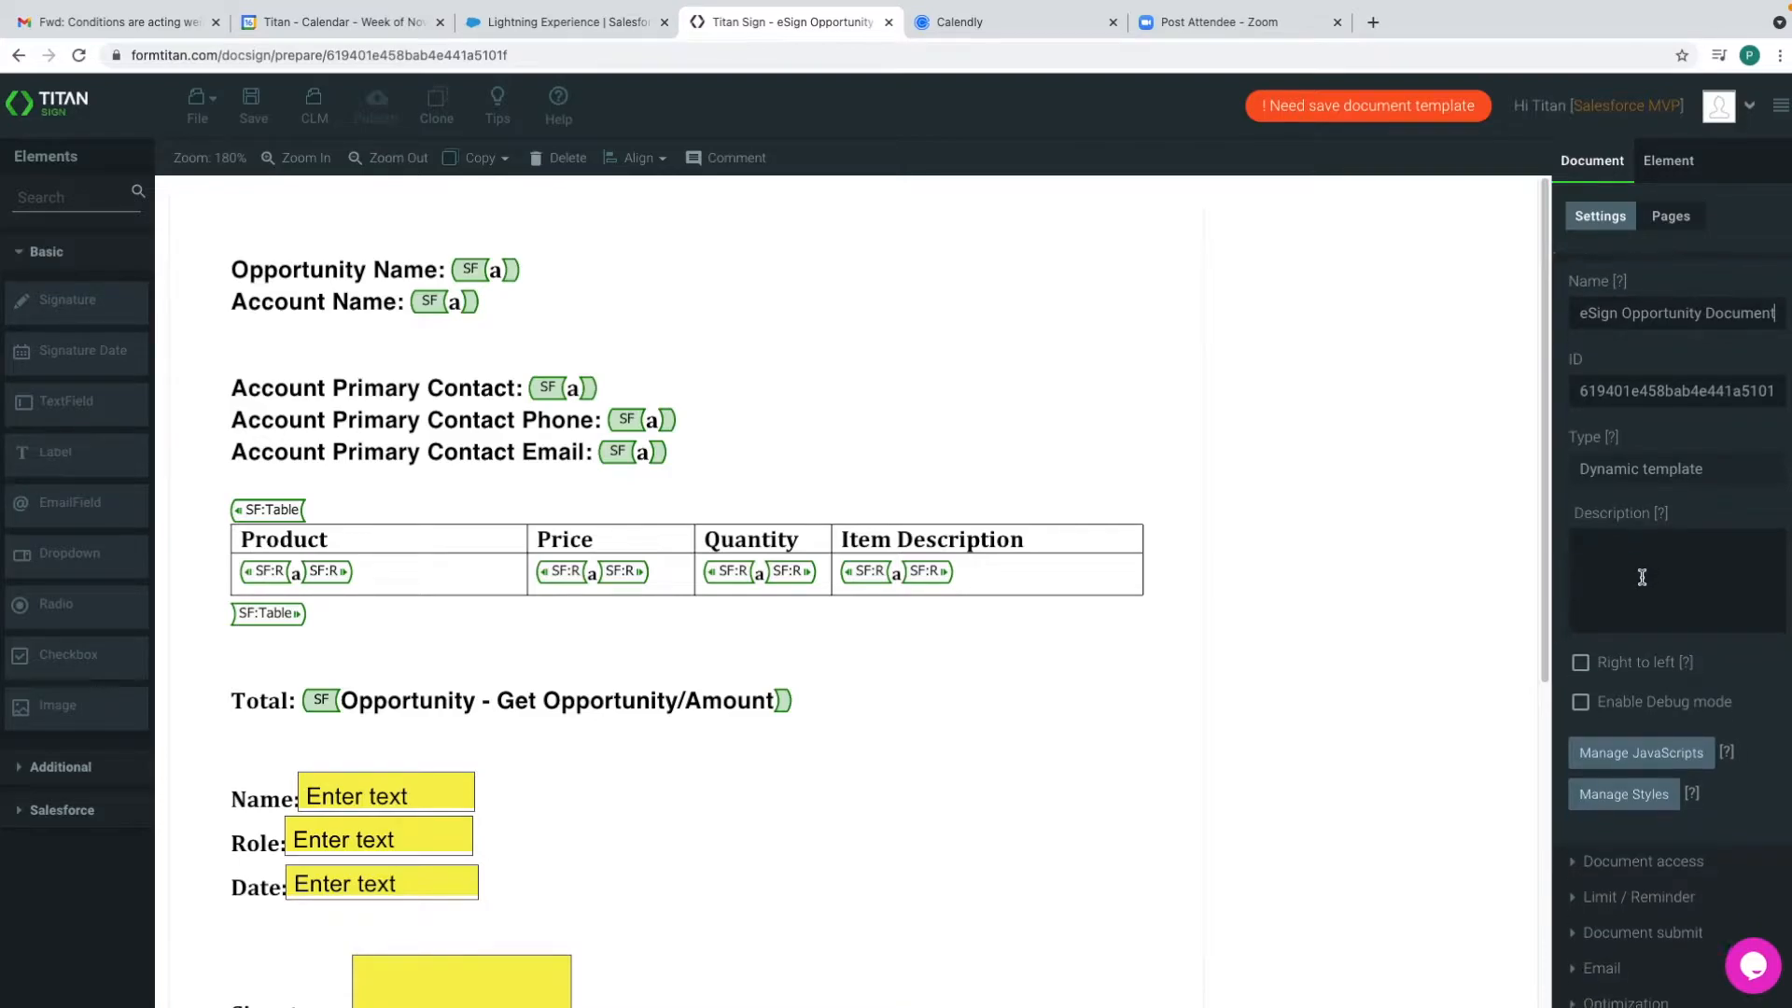
scroll(1643, 577, "down", 2)
left_click(1679, 782)
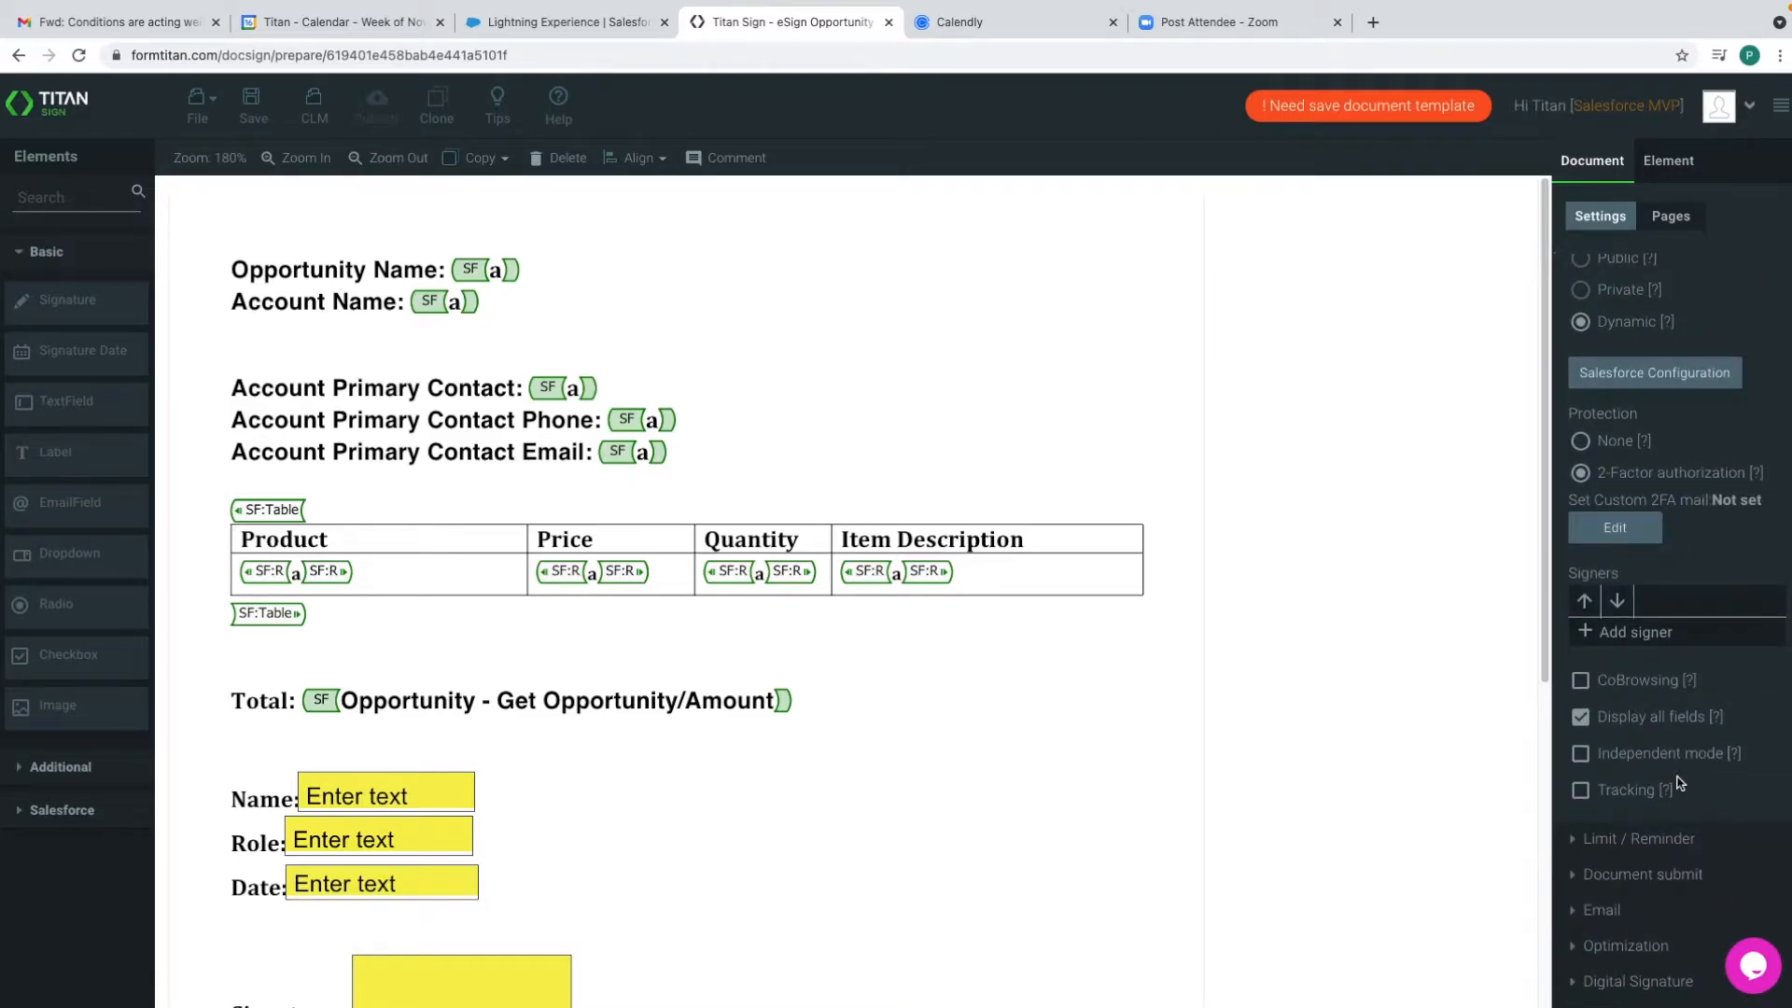
scroll(1643, 653, "up", 3)
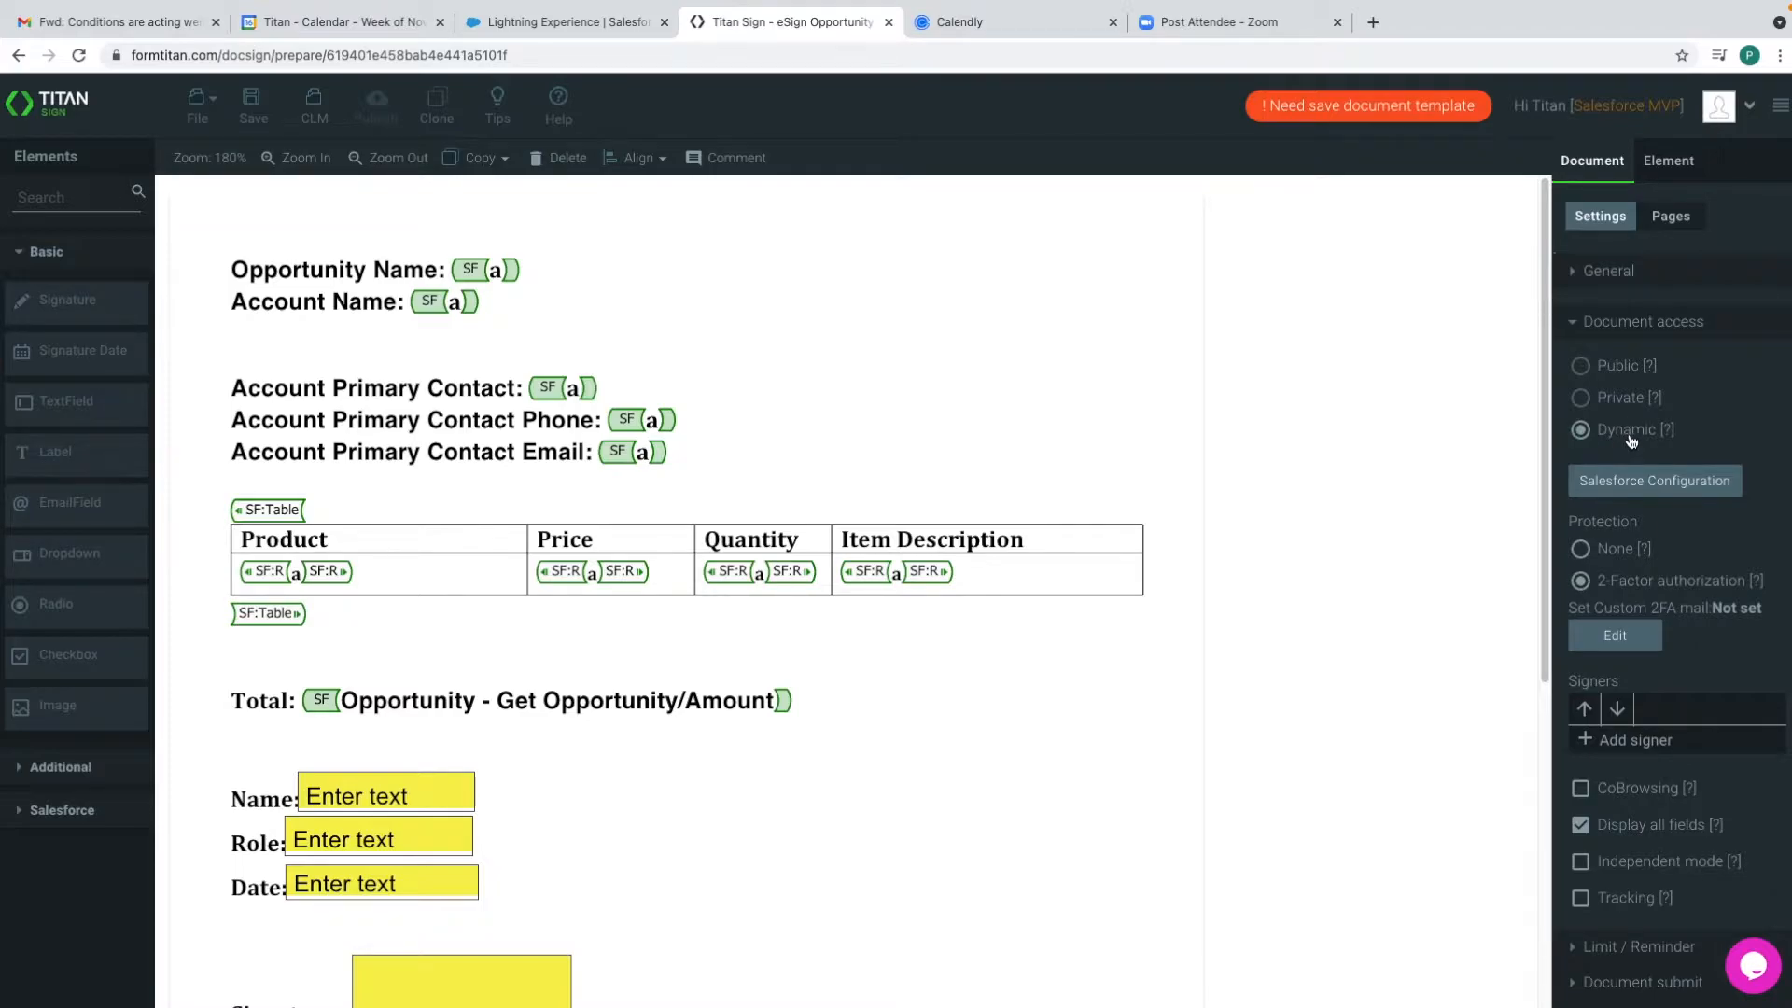
- Set the template's Salesforce object to Opportunity with Allow Salesforce Button enabled
left_click(1669, 488)
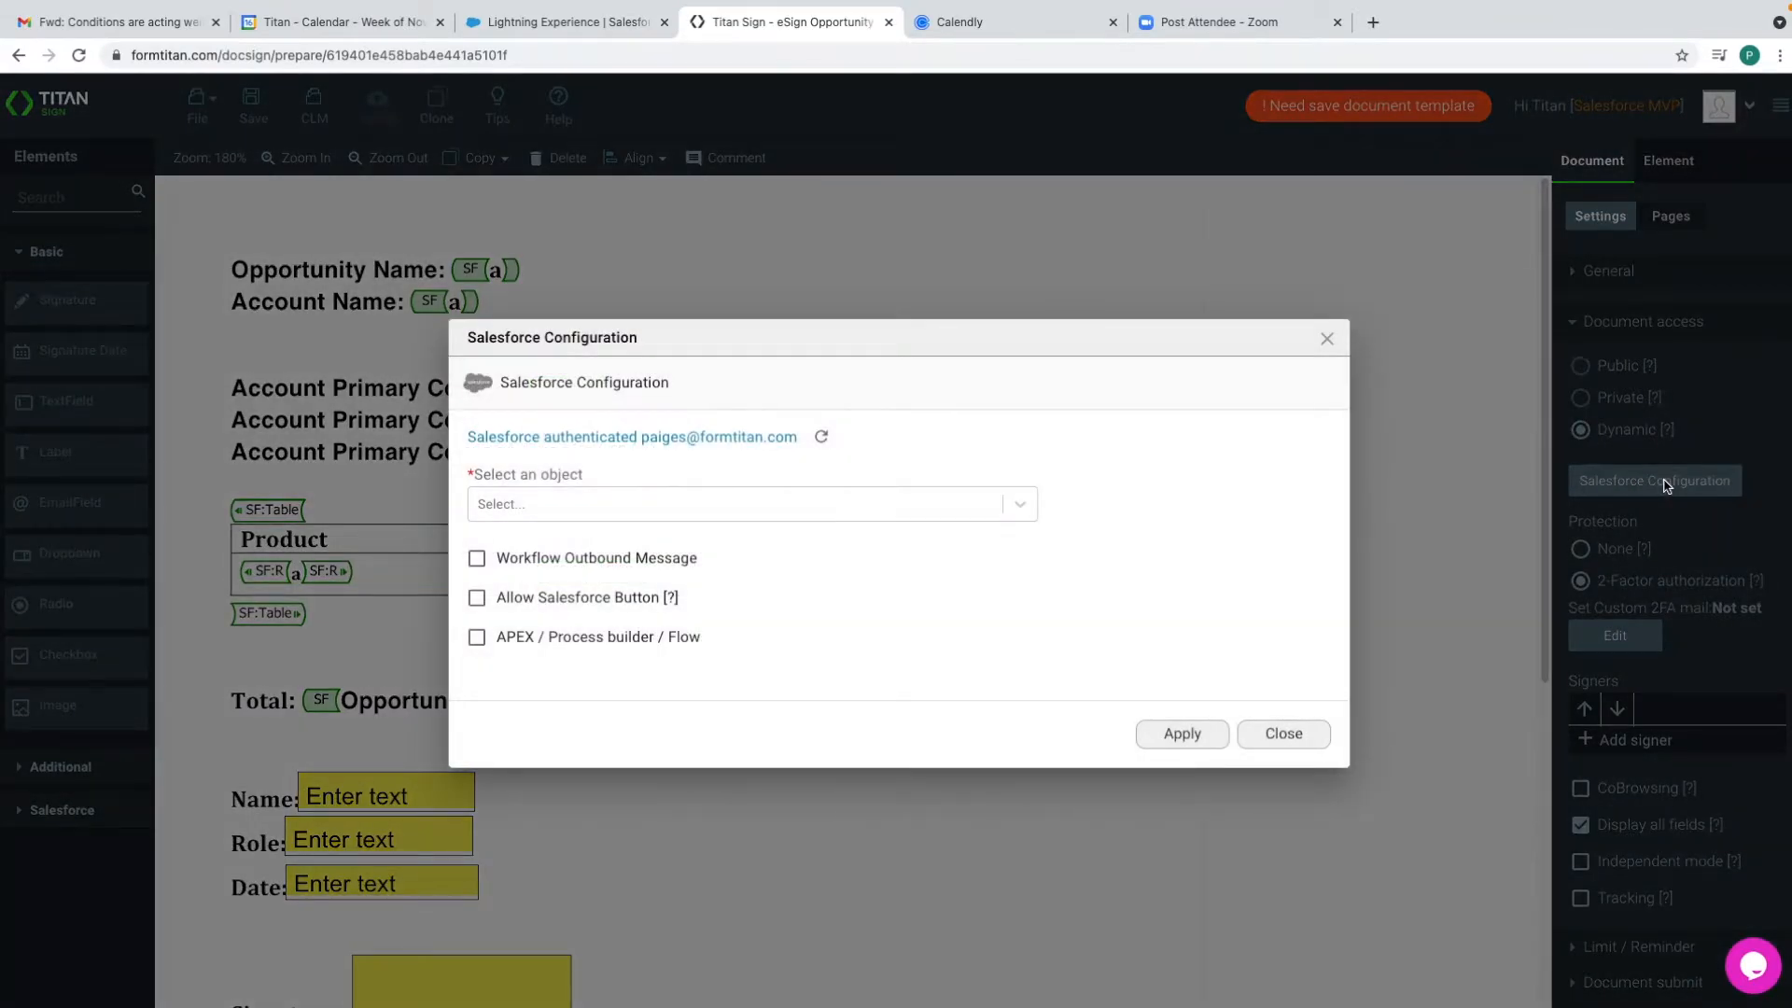
left_click(896, 509)
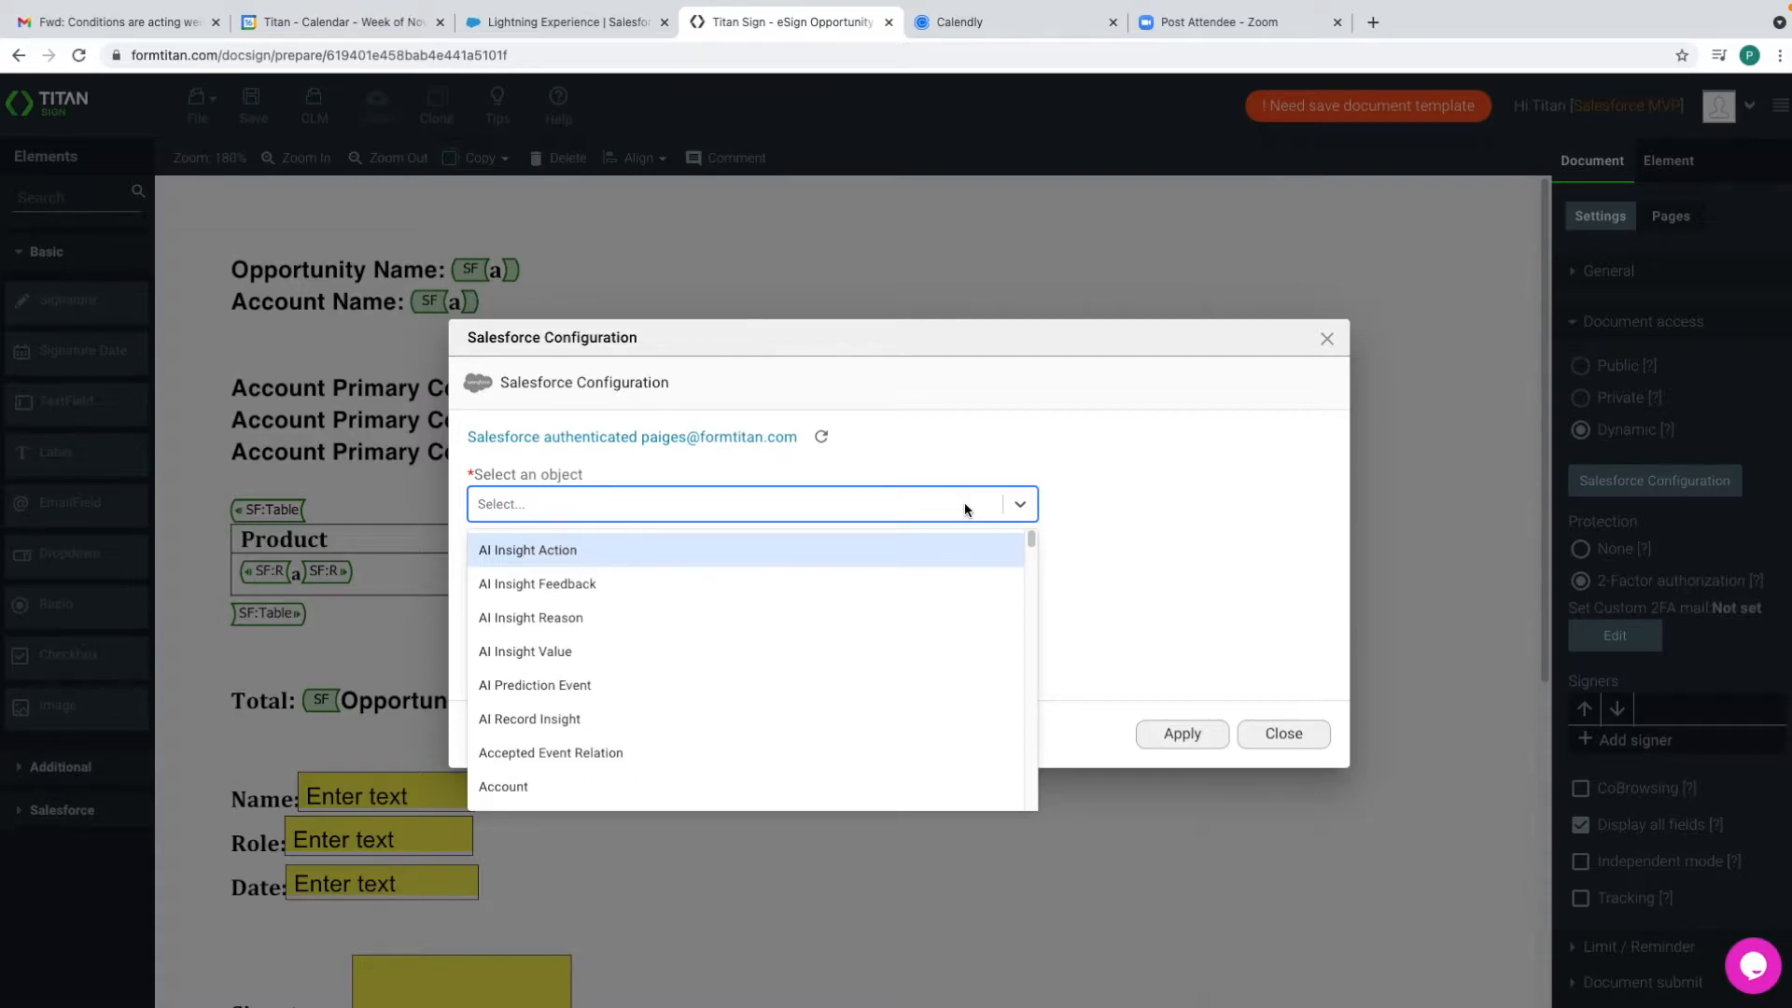
type("oppo")
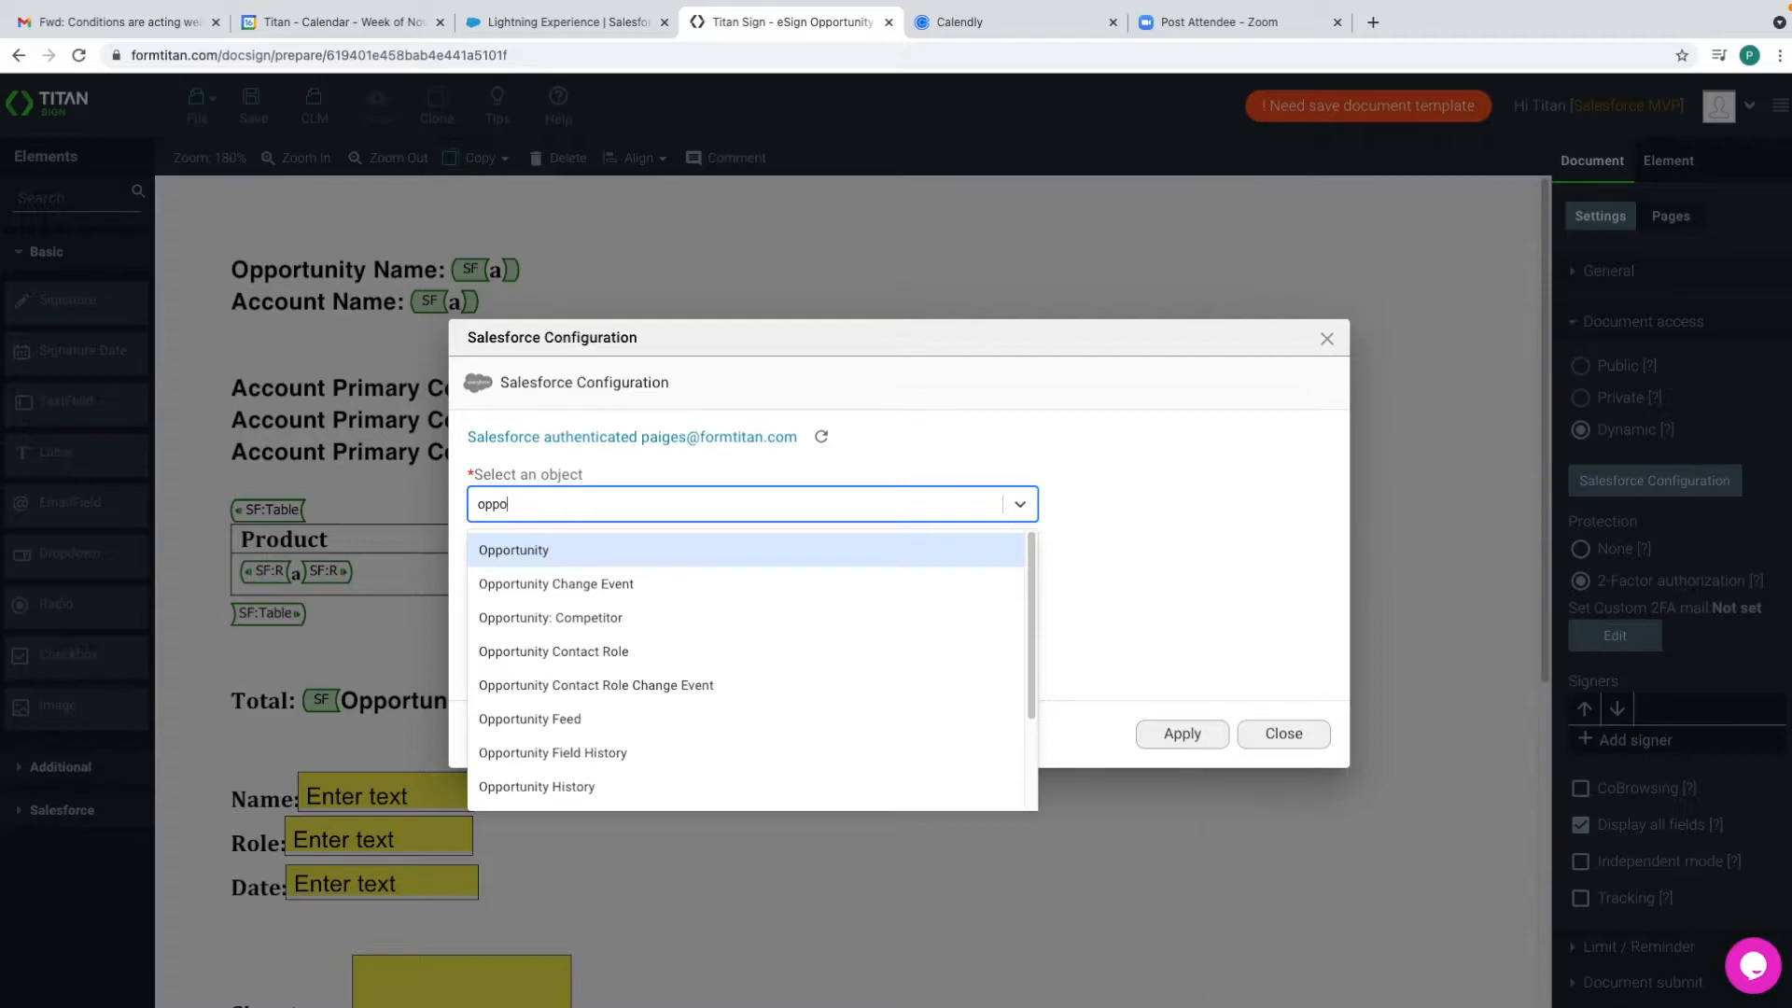
left_click(714, 552)
left_click(477, 597)
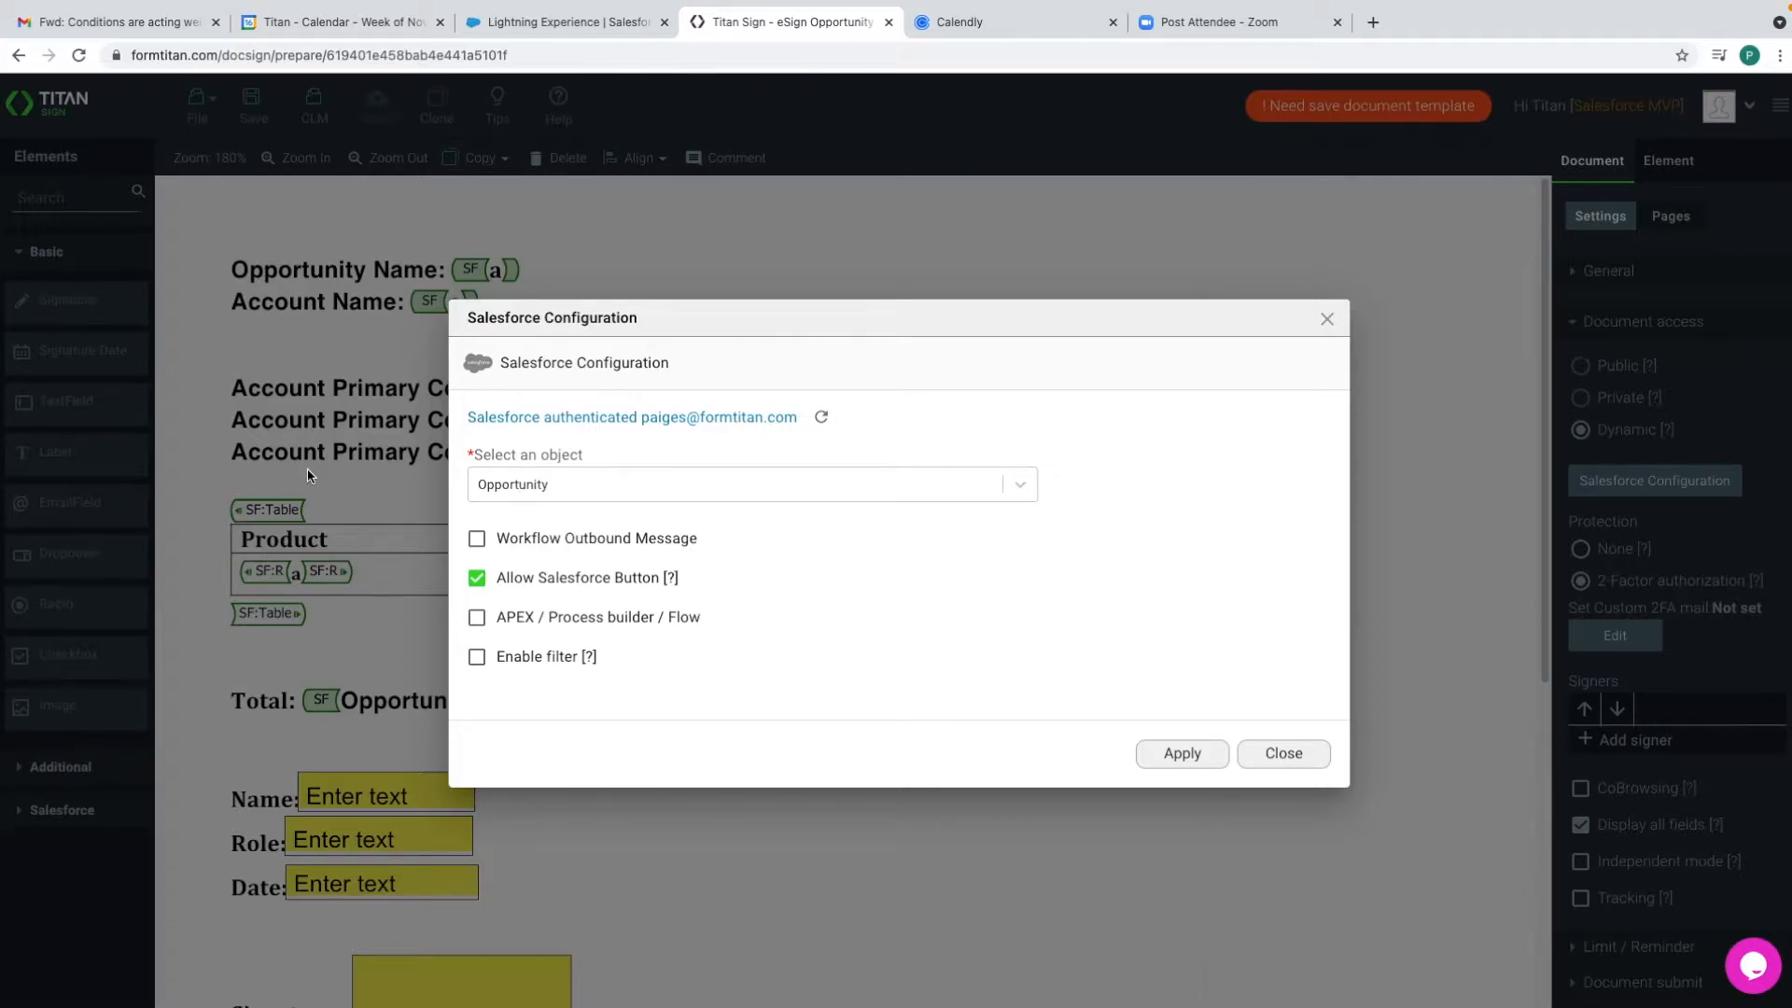
left_click(1169, 753)
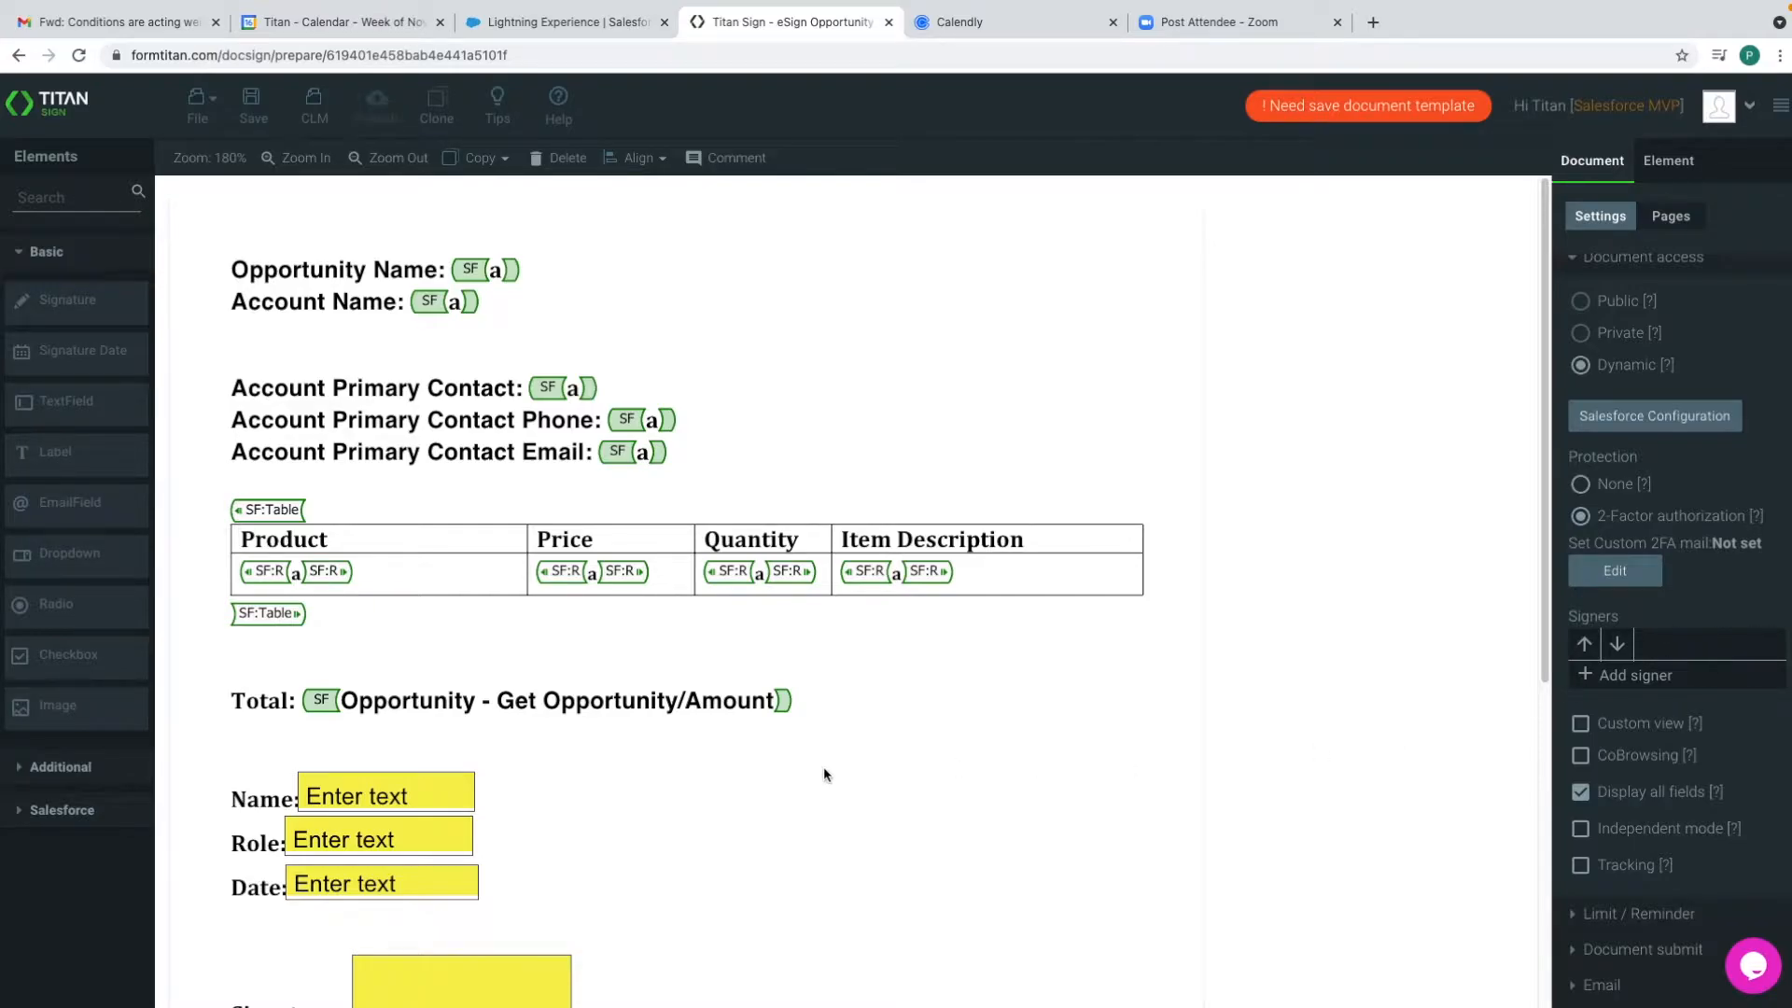
- Add a new signer to the template named Signer A
scroll(827, 773, "down", 2)
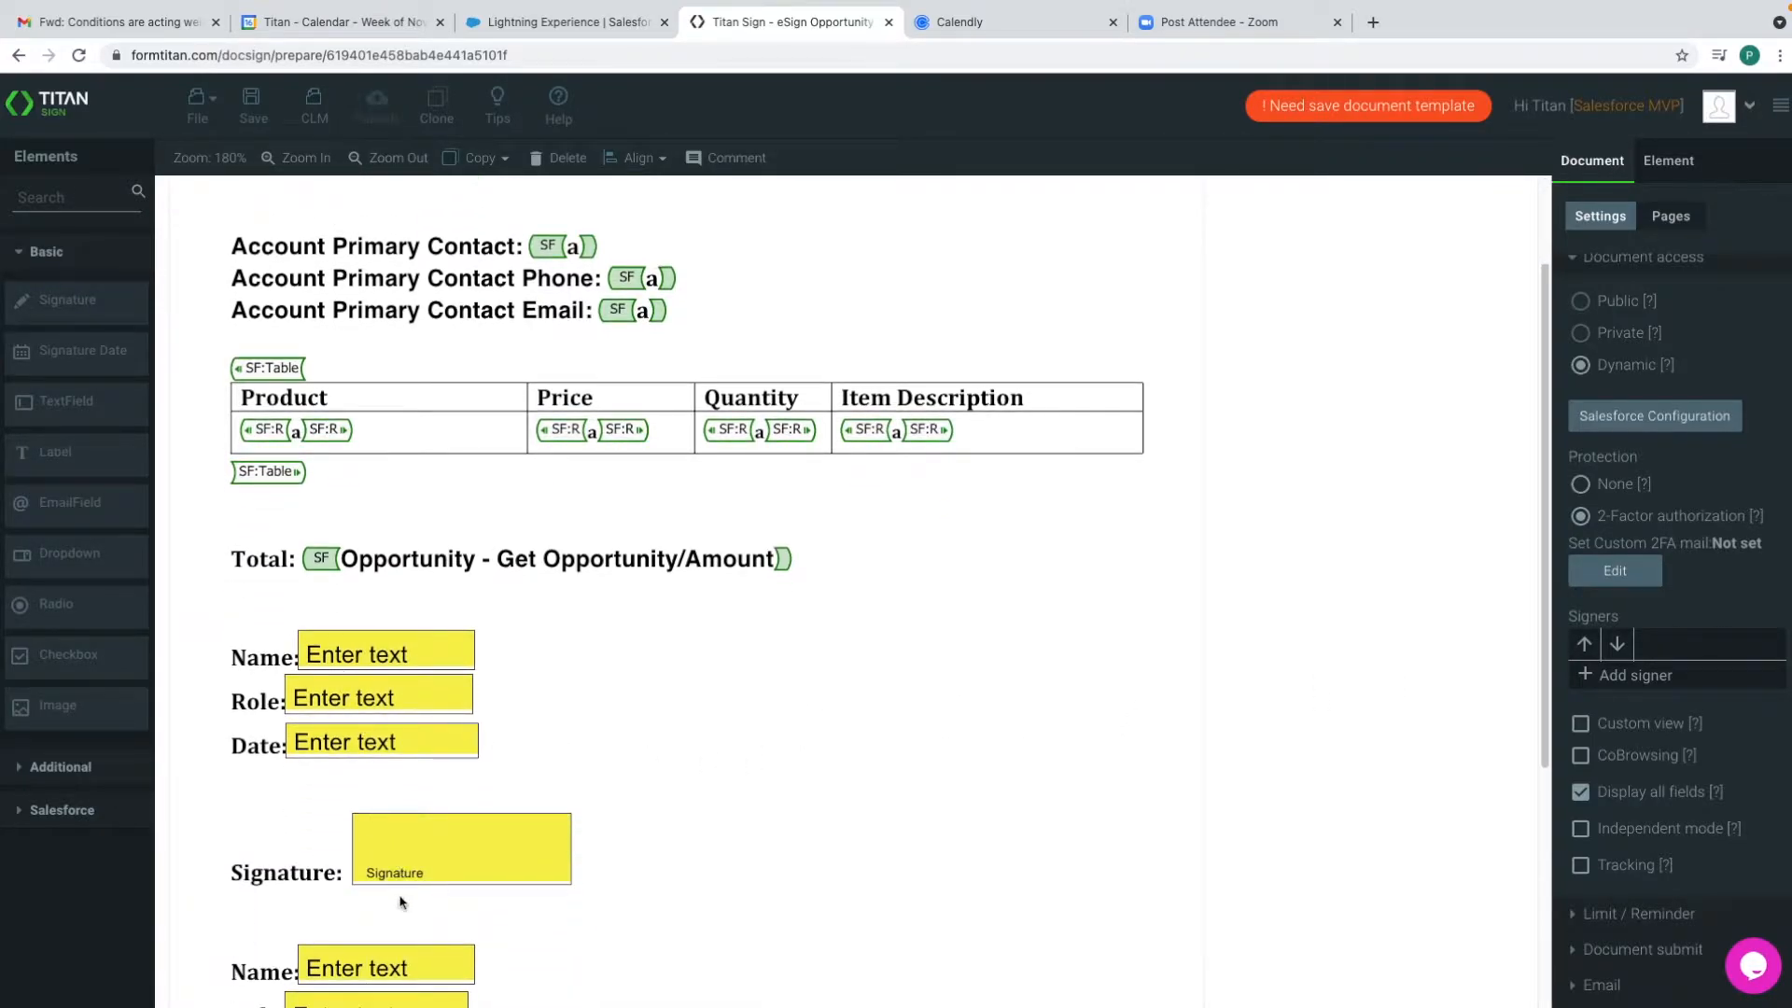
scroll(468, 867, "down", 2)
scroll(523, 870, "down", 2)
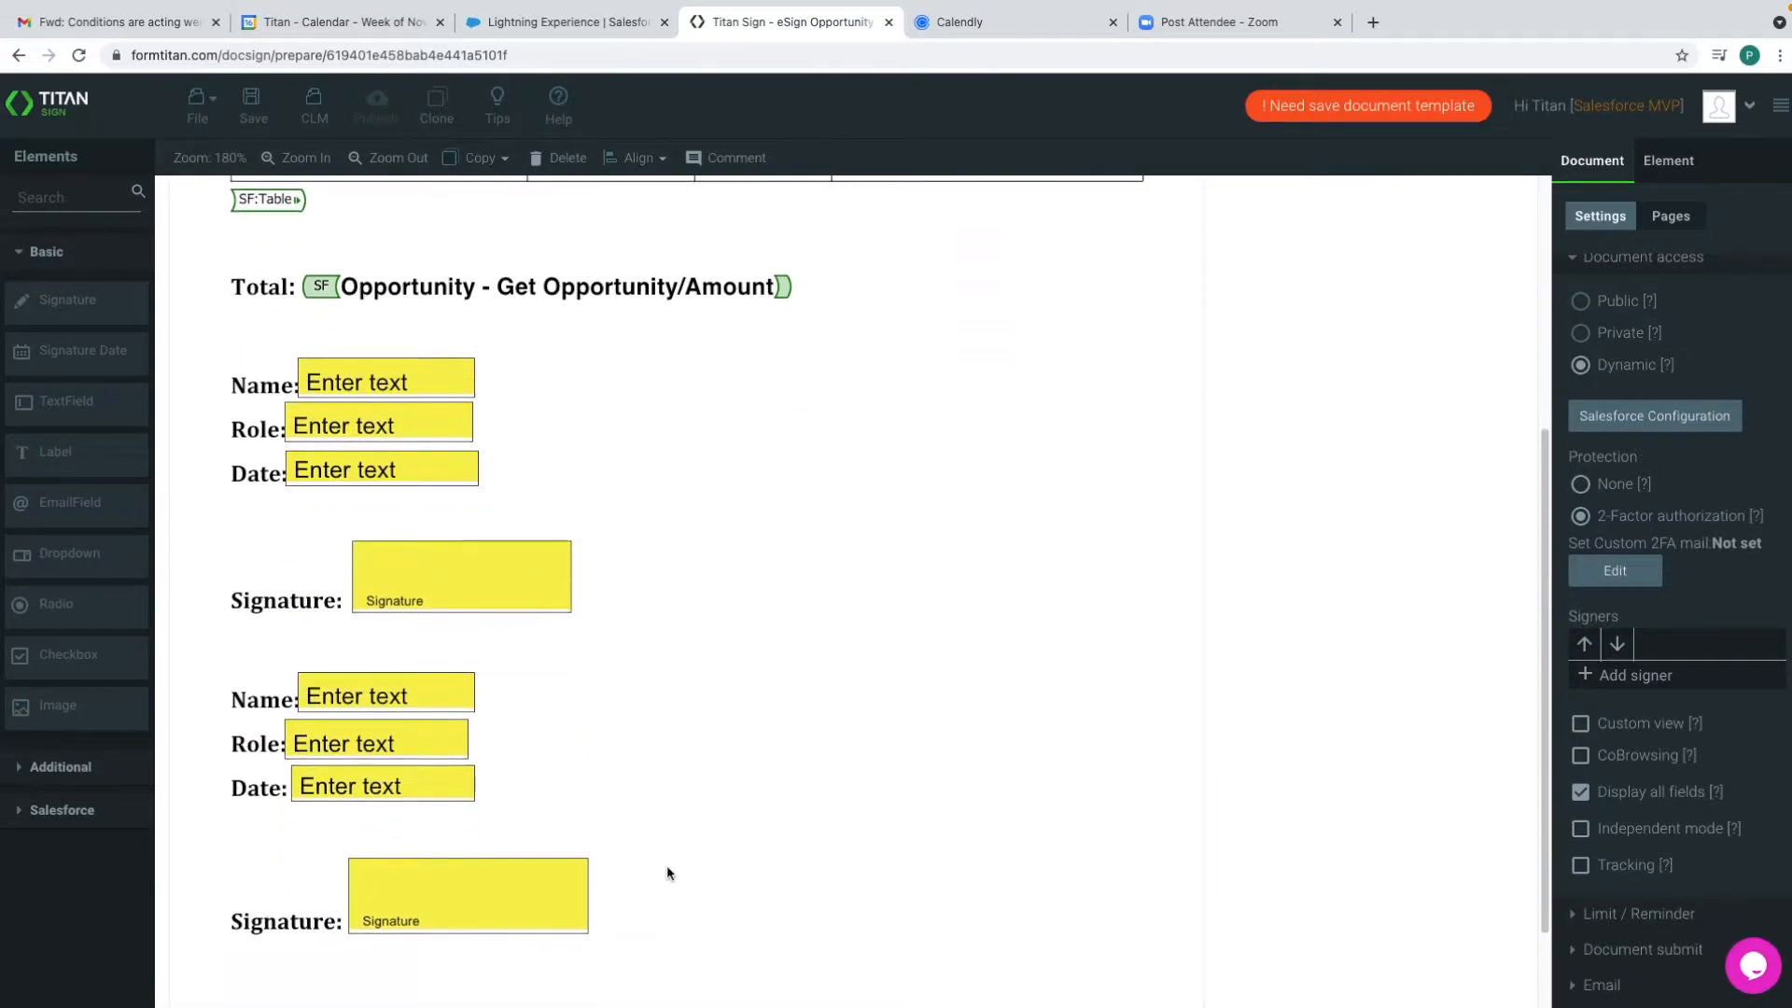
scroll(1624, 831, "down", 2)
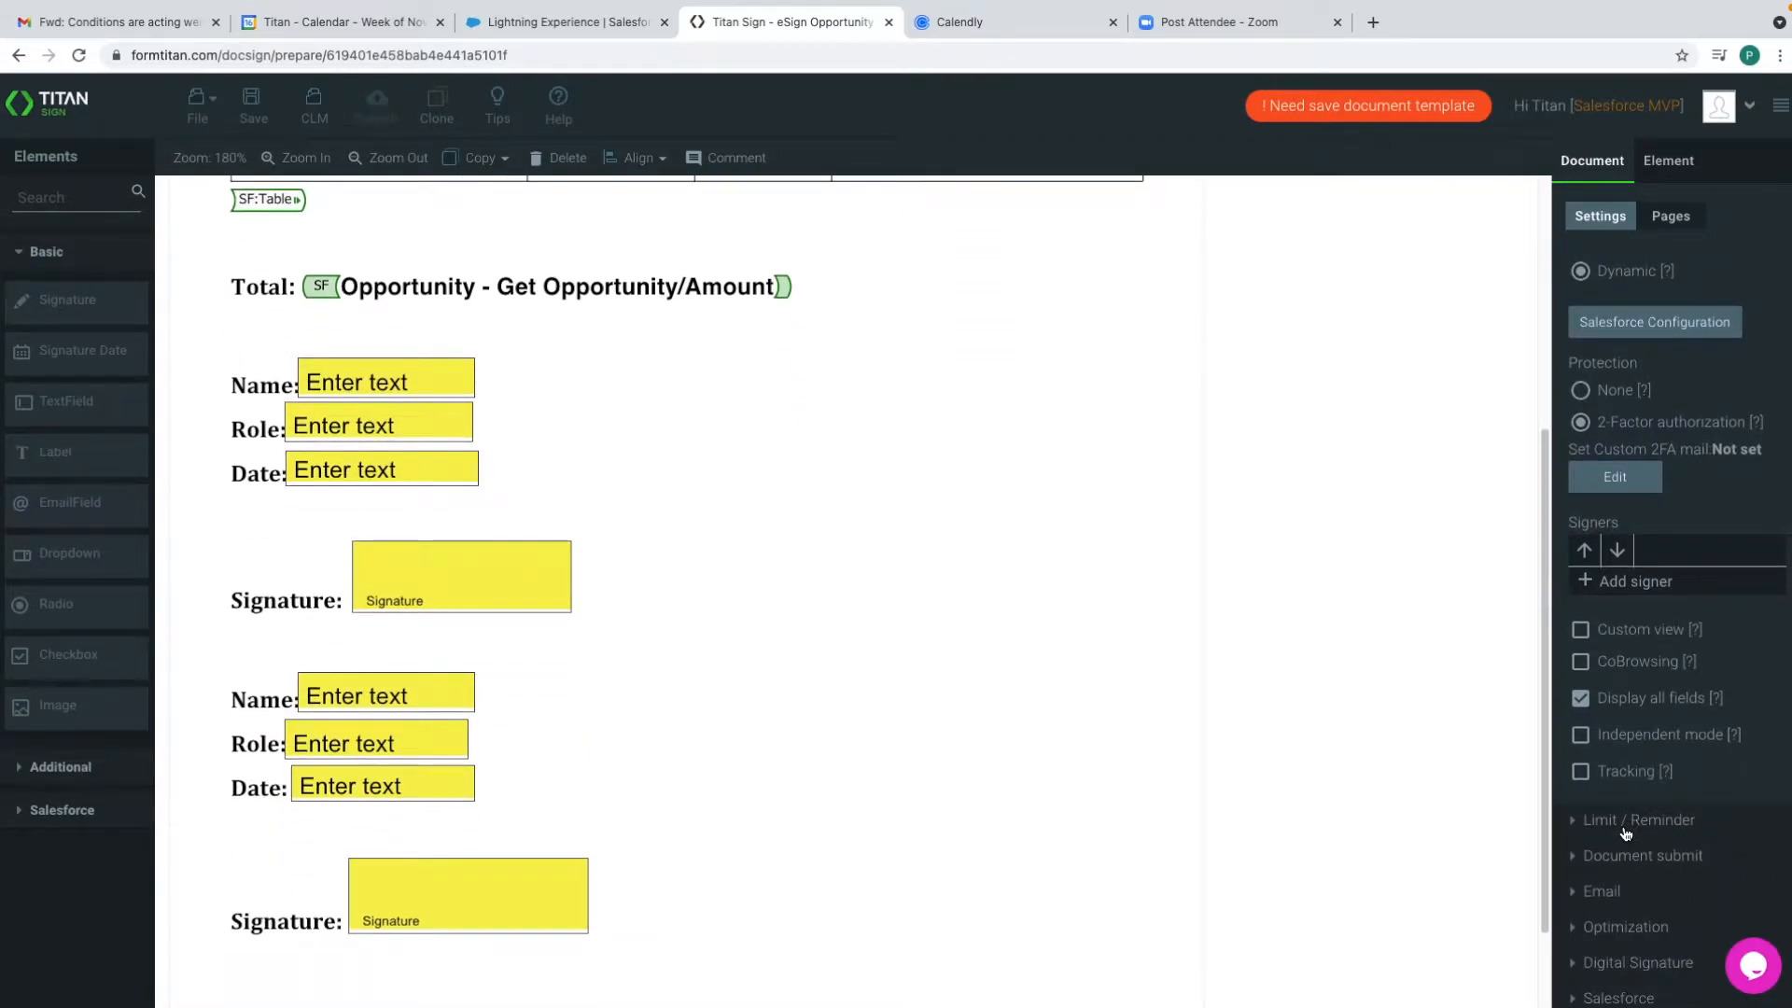
scroll(1597, 747, "up", 1)
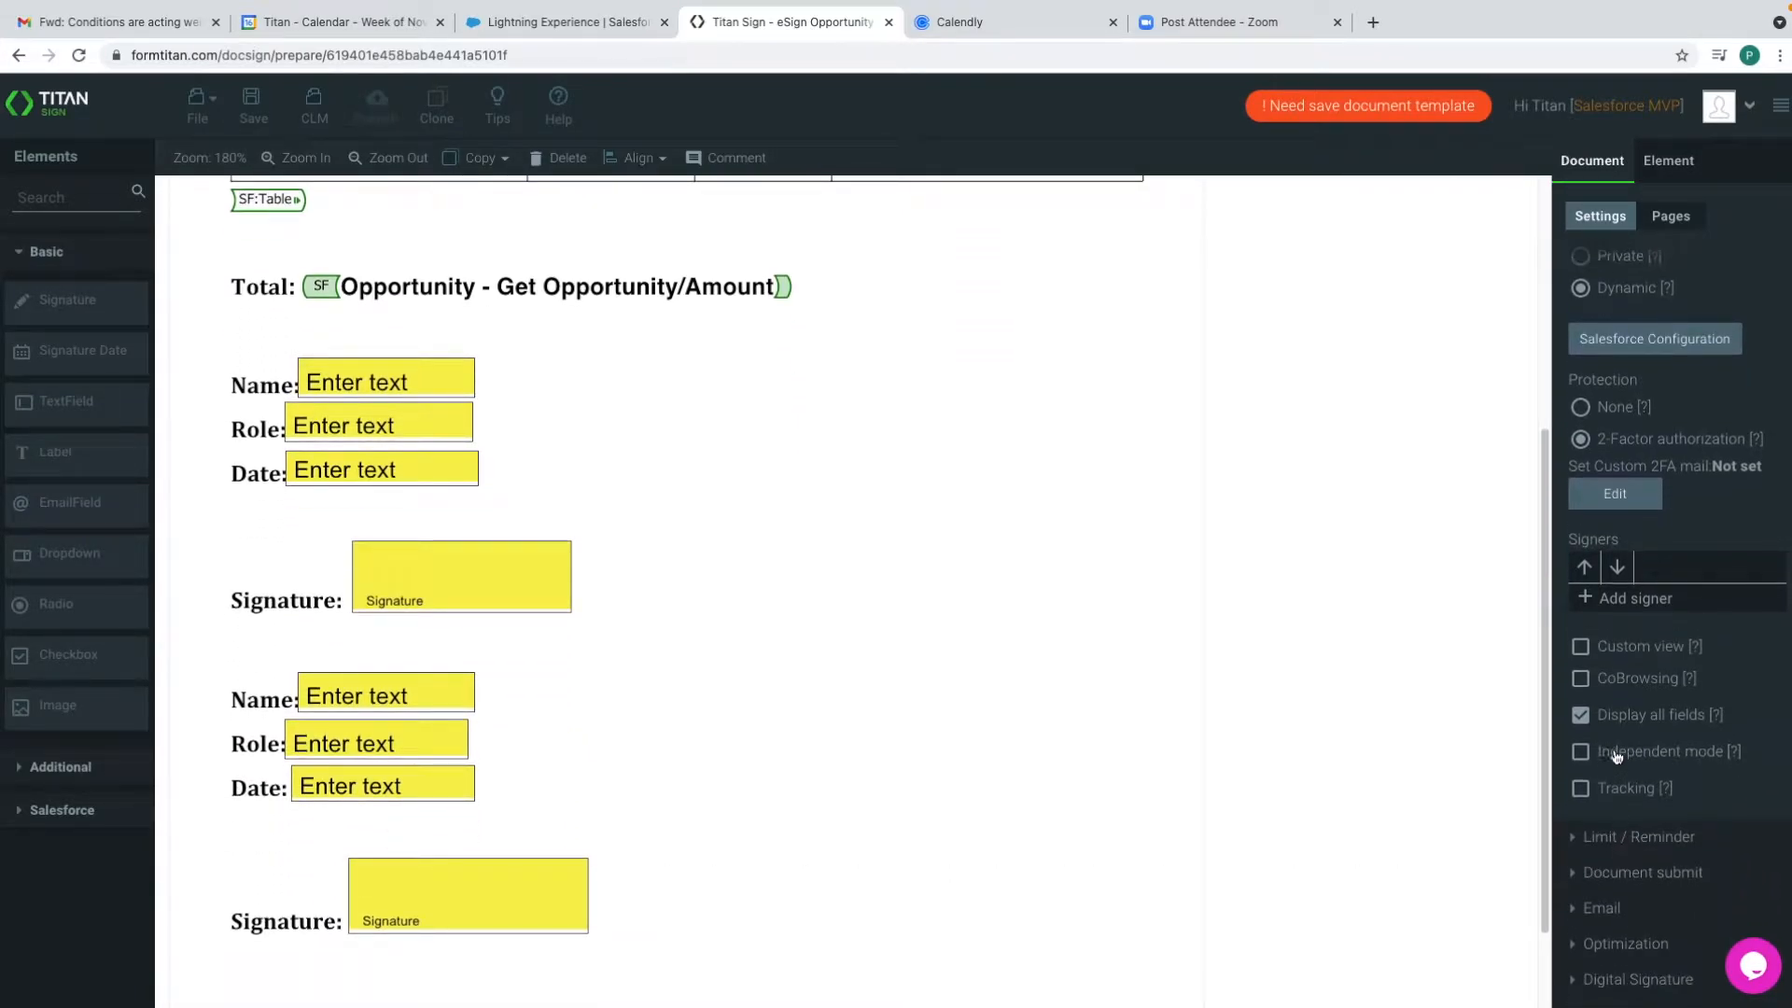
left_click(1653, 618)
type("Signer A")
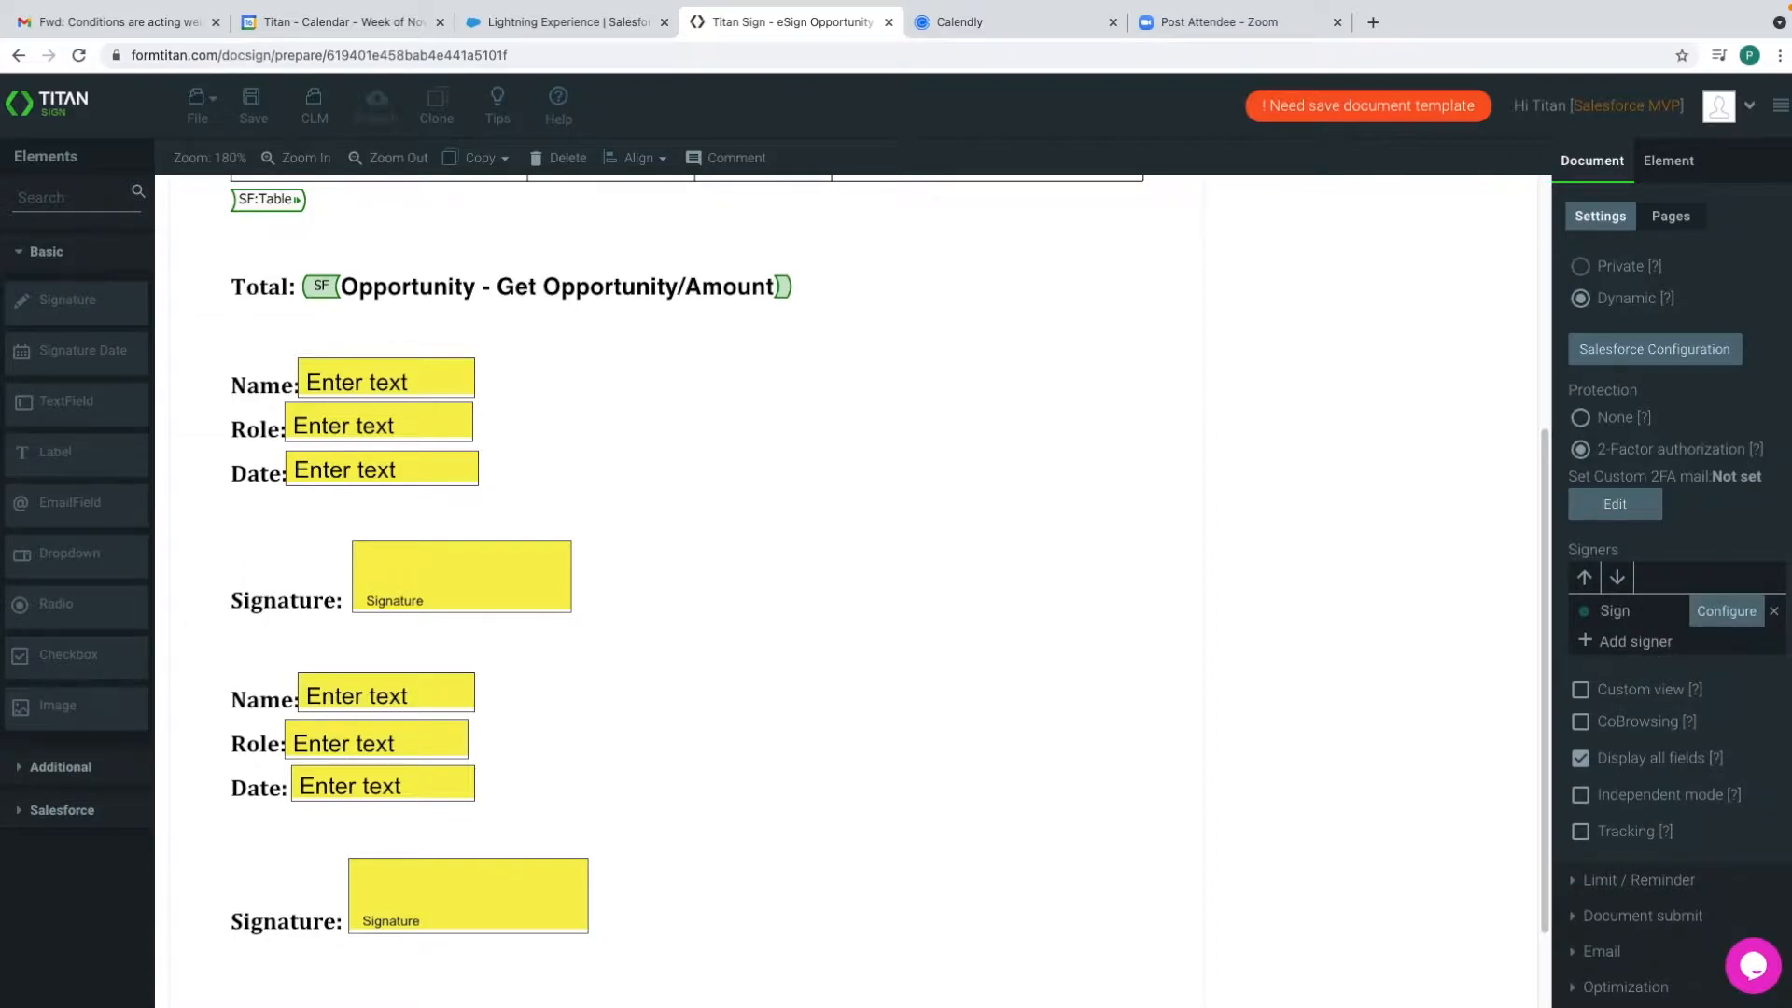
- Add Opportunity as Signer A's Salesforce source object and open its field mapping
left_click(1697, 611)
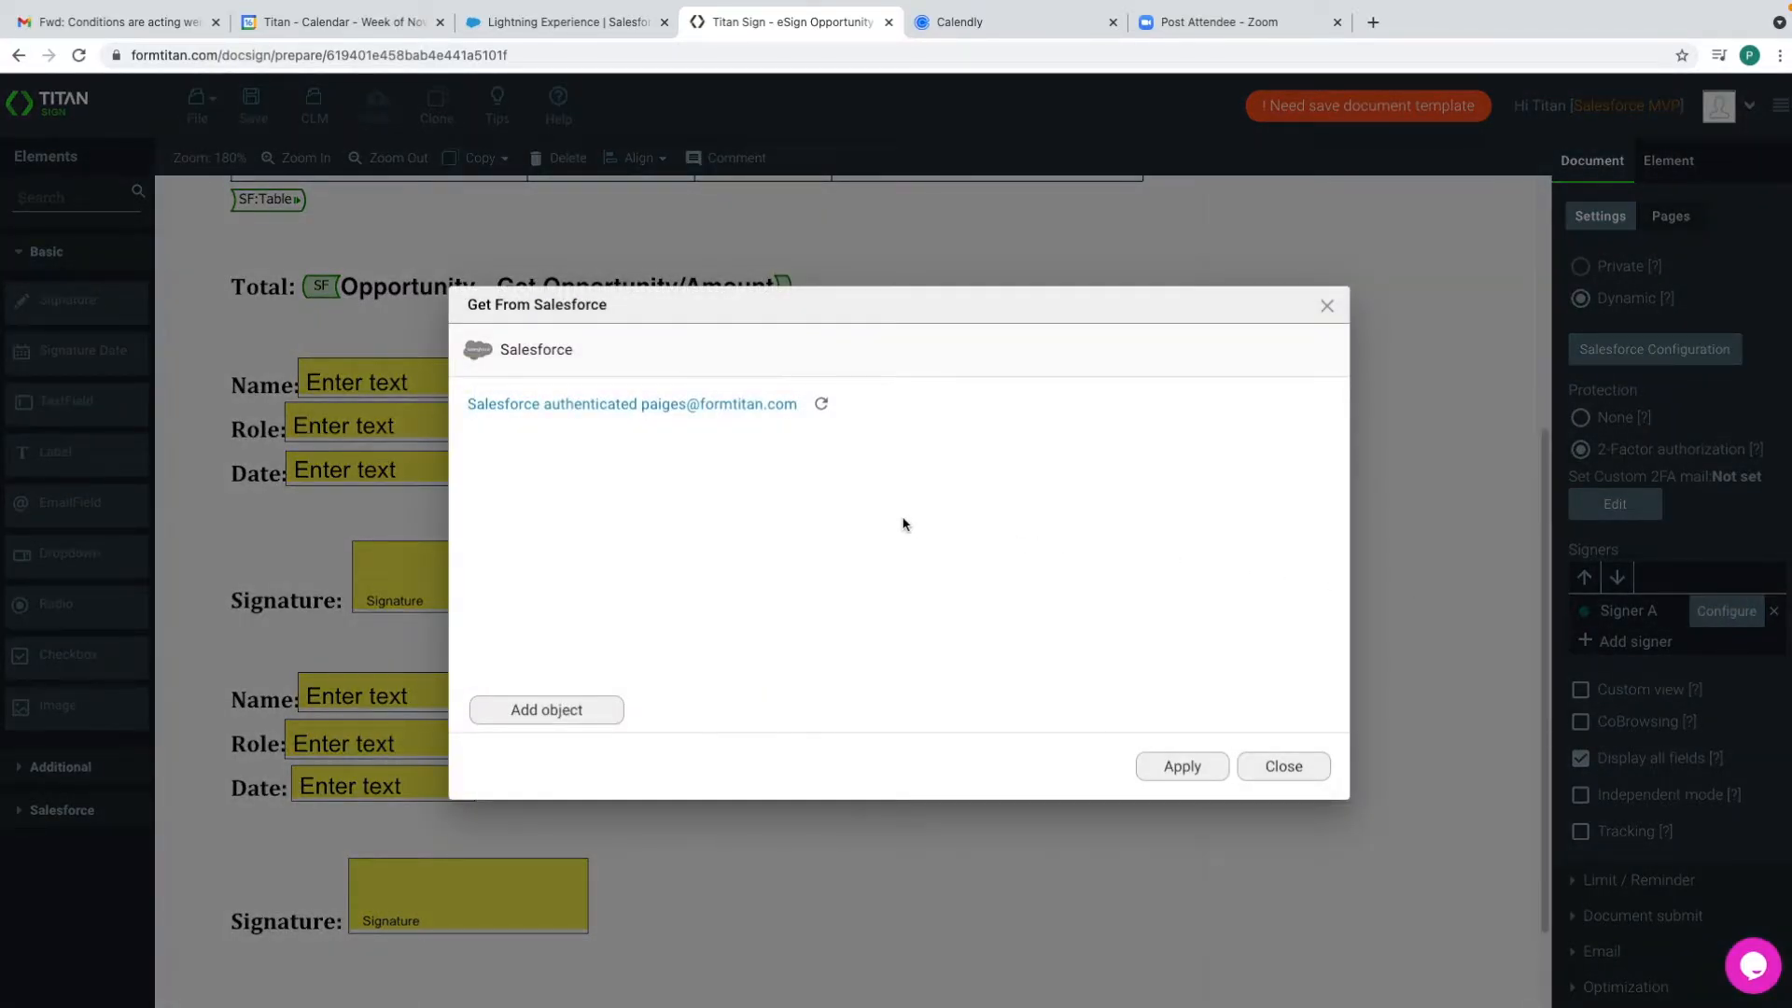
left_click(511, 710)
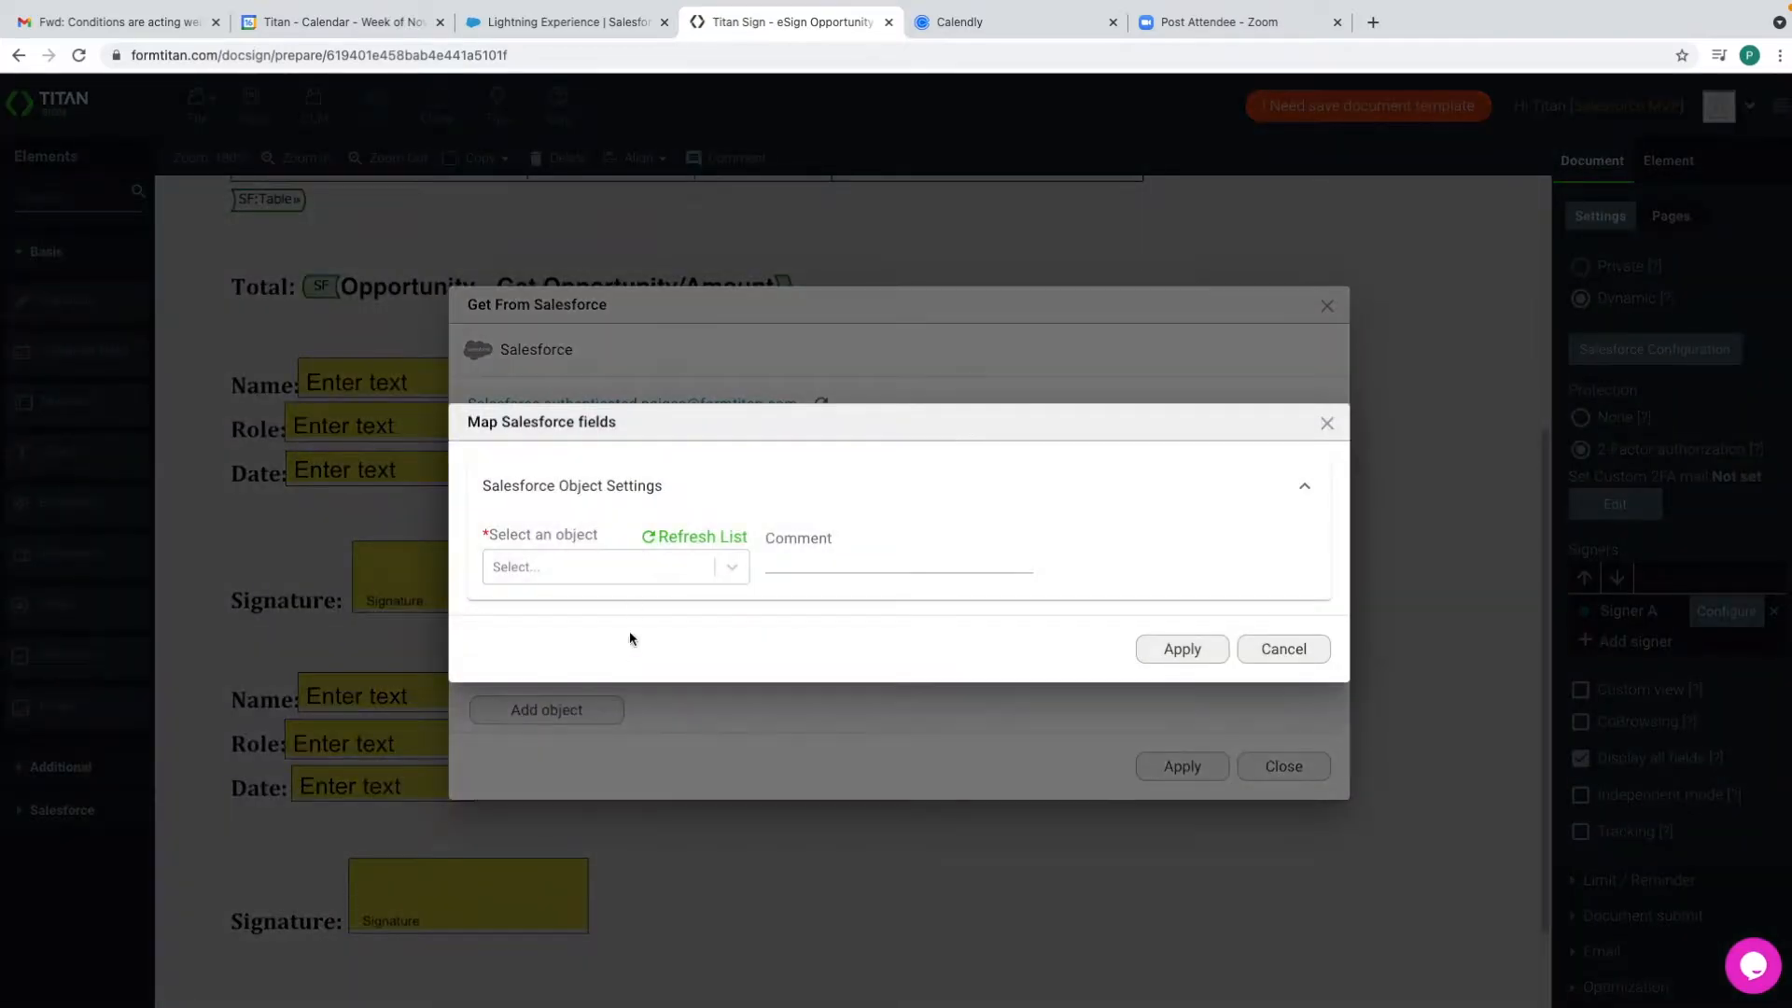
left_click(652, 562)
type("Oppo")
left_click(530, 612)
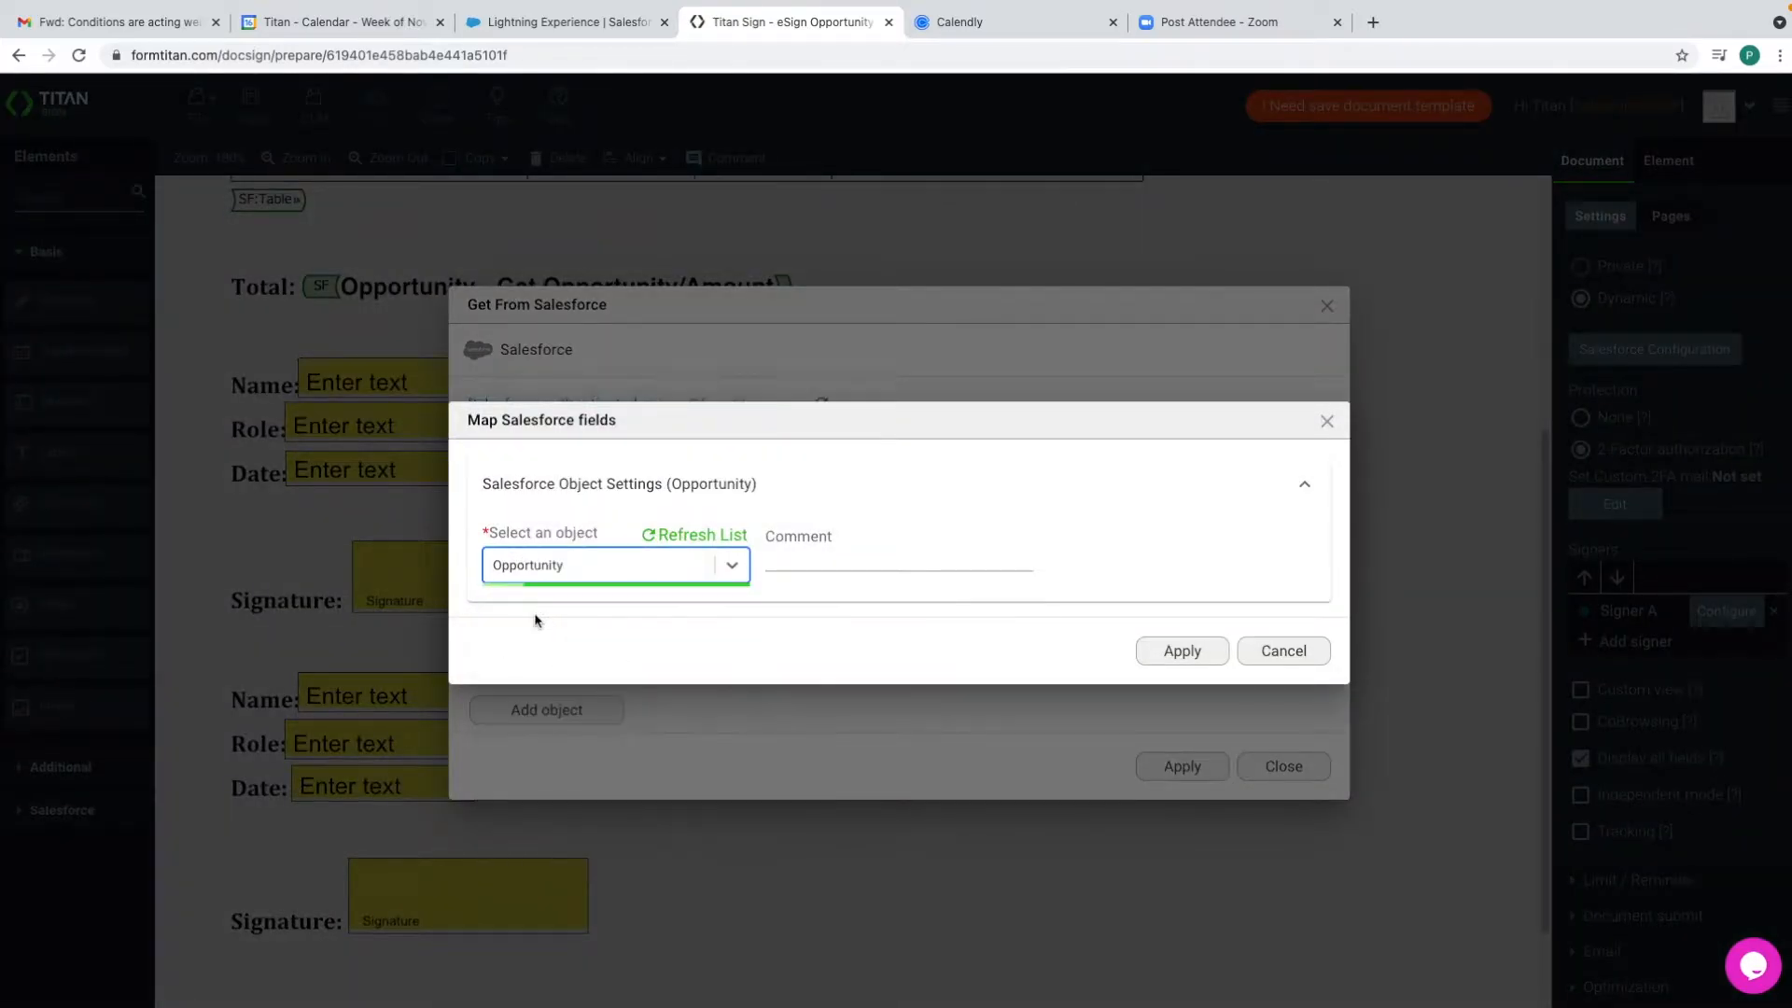
left_click(595, 596)
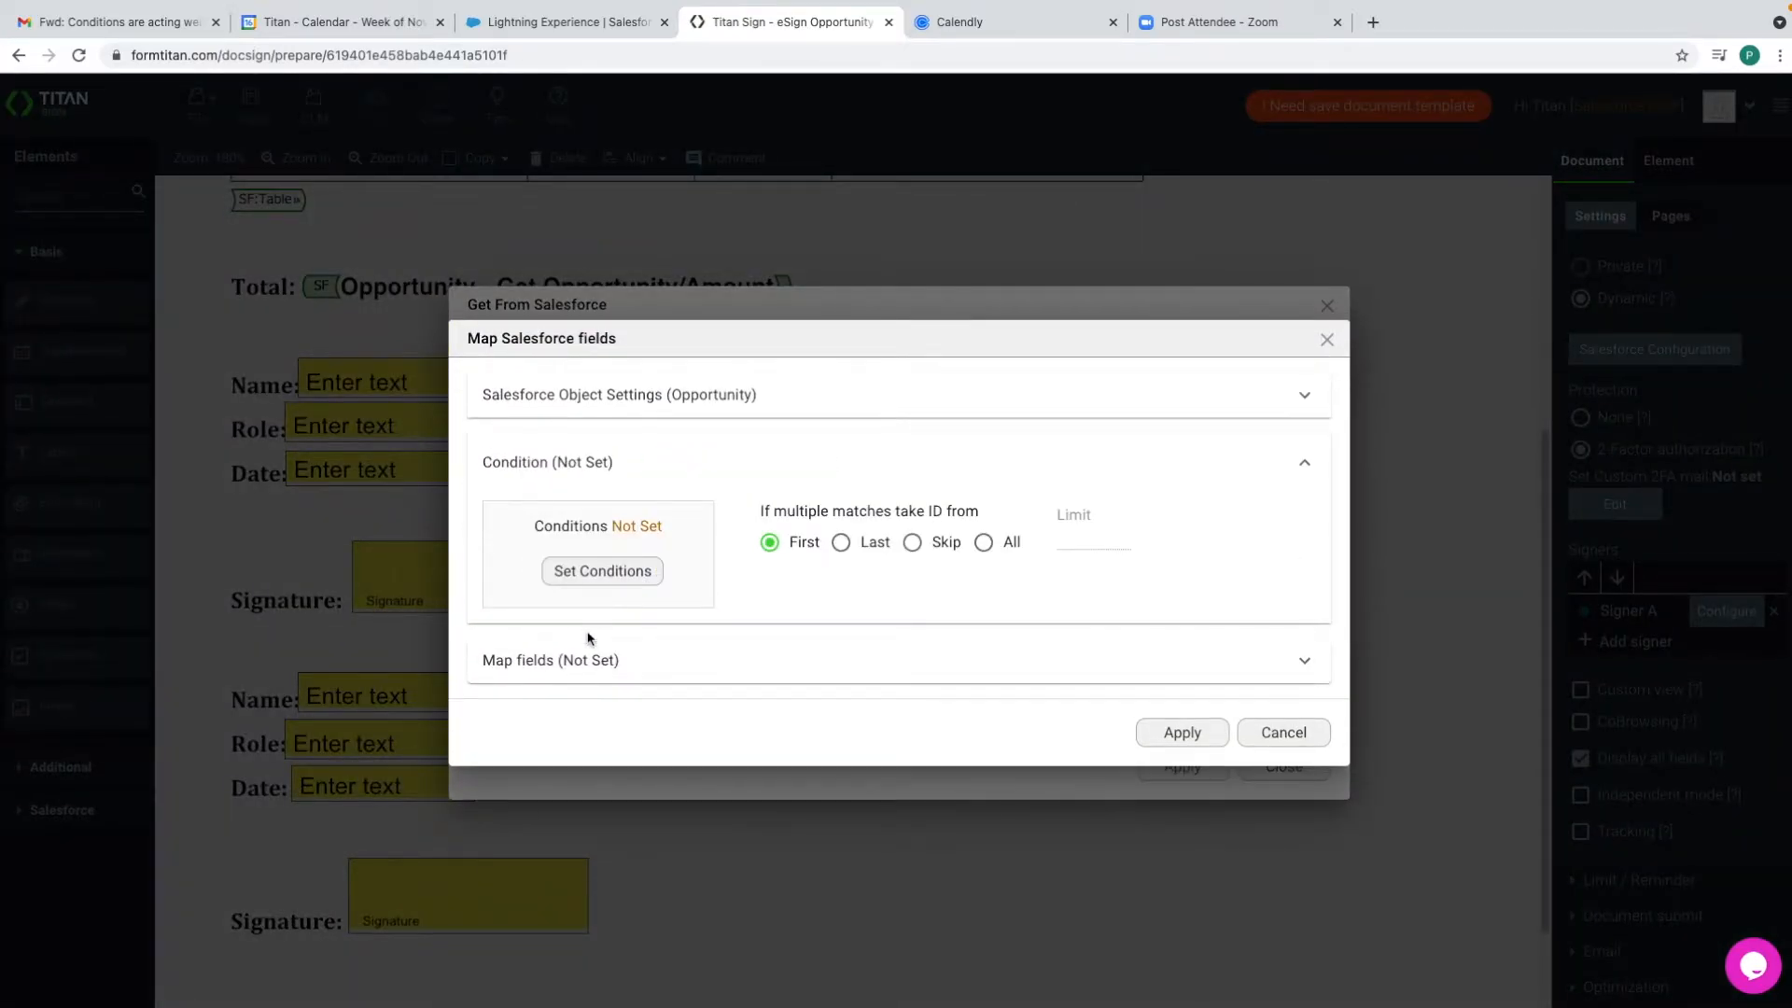
left_click(584, 658)
left_click(592, 624)
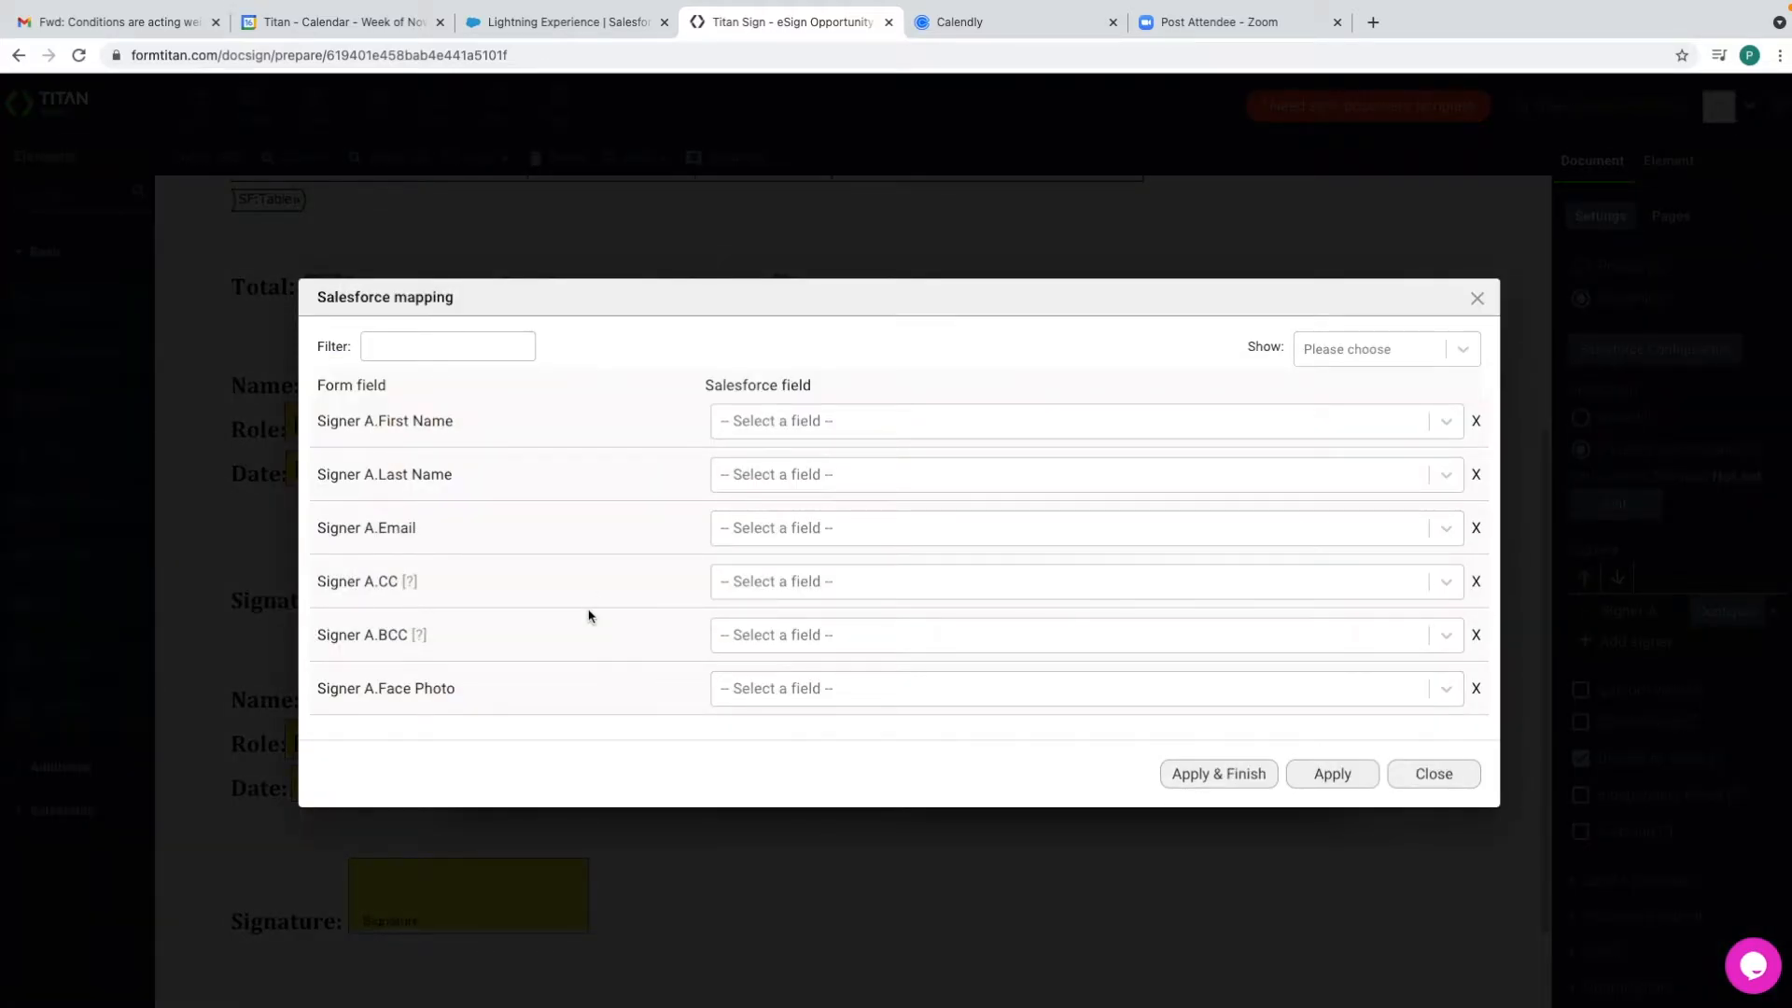
- Map Signer A's First Name through Account ID to the Primary Contact's First Name
left_click(750, 425)
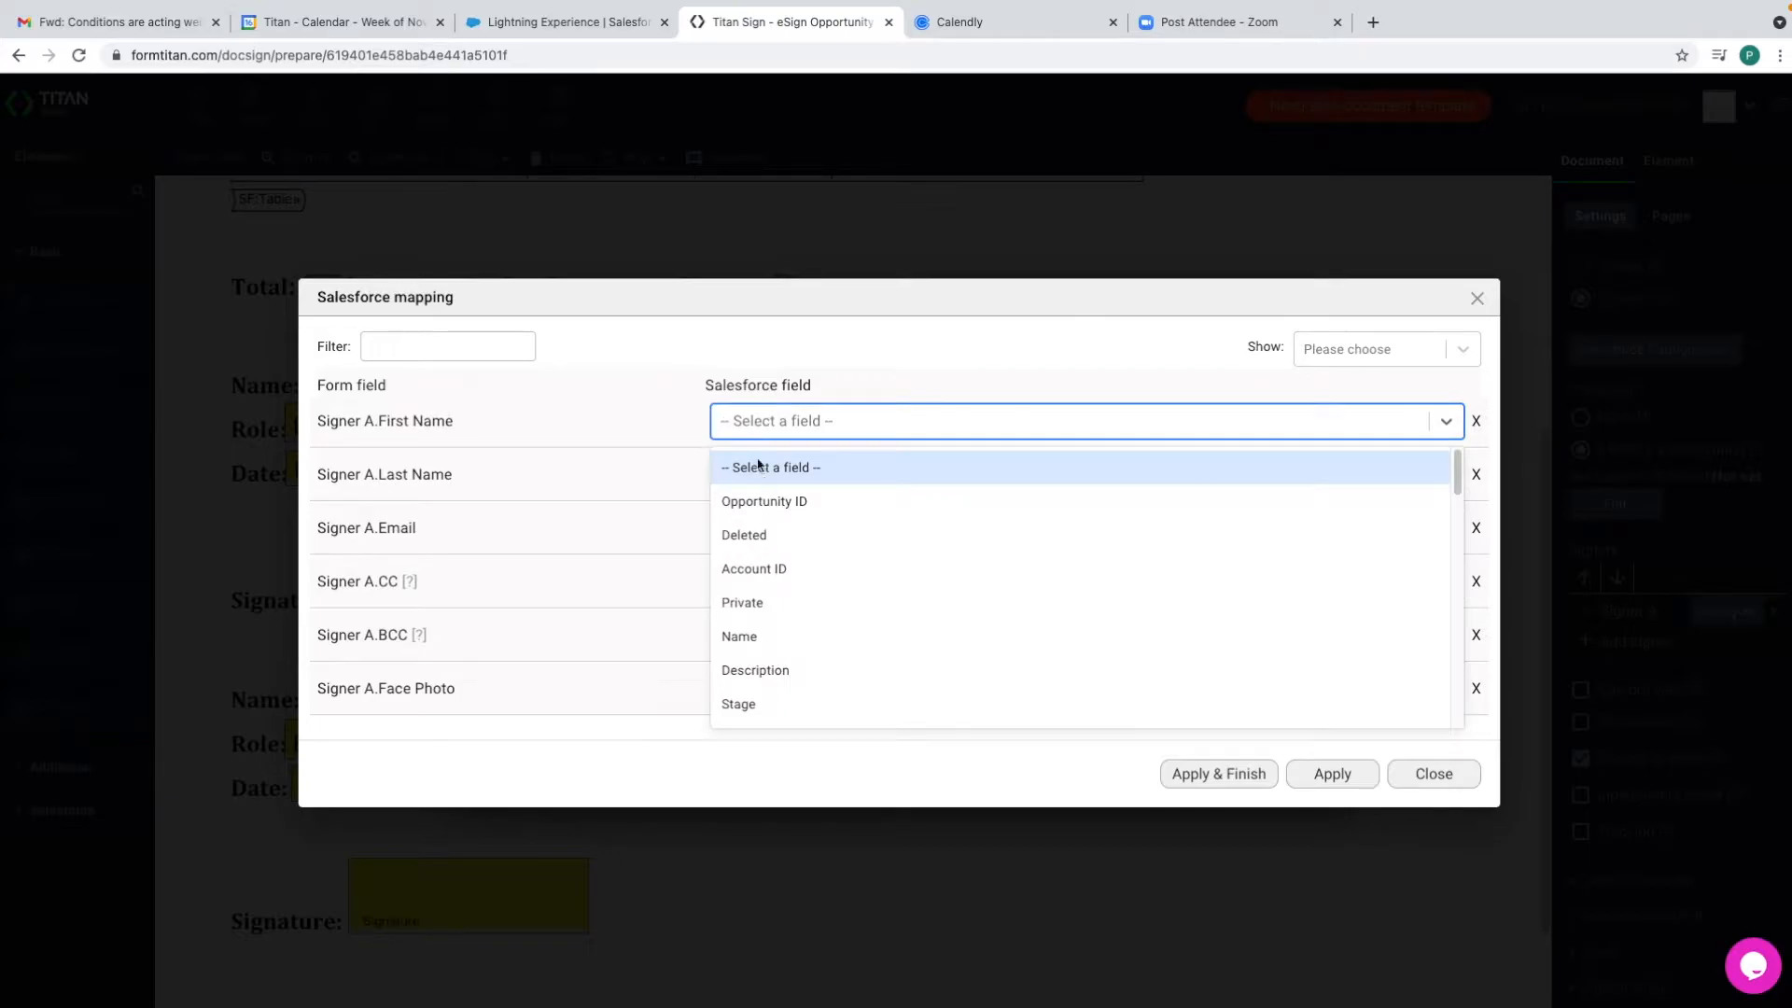
scroll(806, 597, "down", 1)
left_click(800, 534)
left_click(1346, 418)
left_click(883, 532)
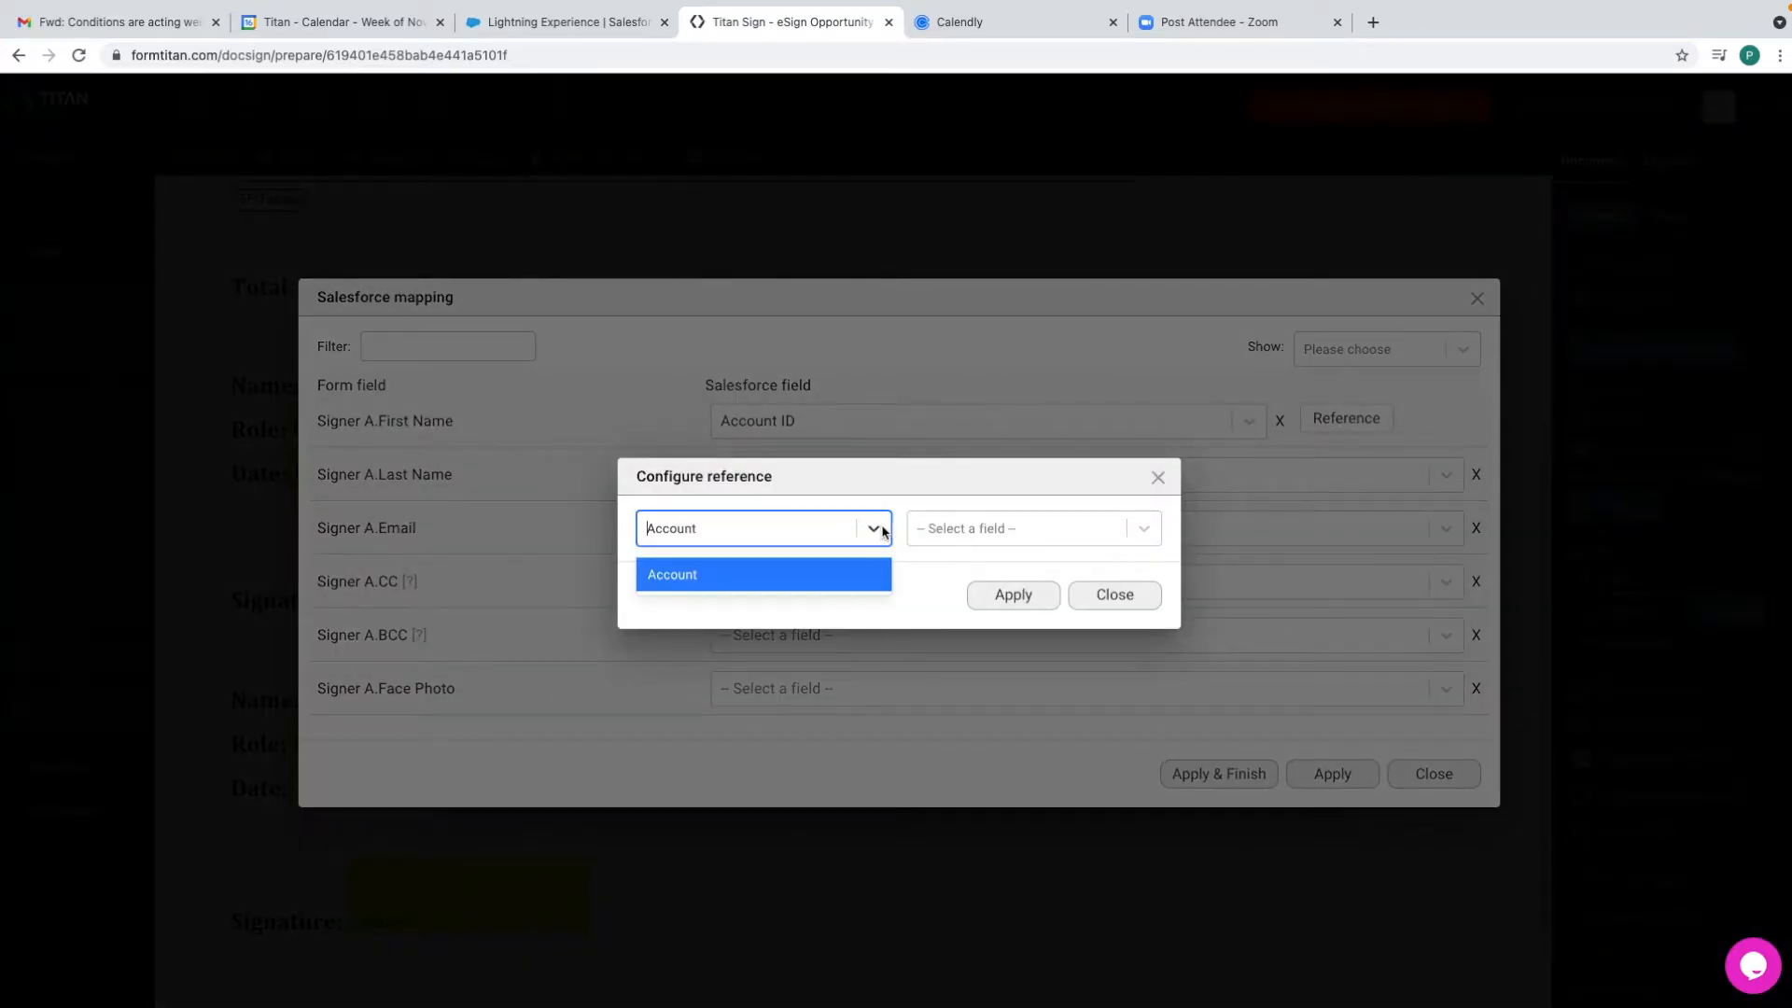
left_click(772, 573)
left_click(969, 529)
scroll(956, 743, "down", 2)
scroll(956, 743, "down", 9)
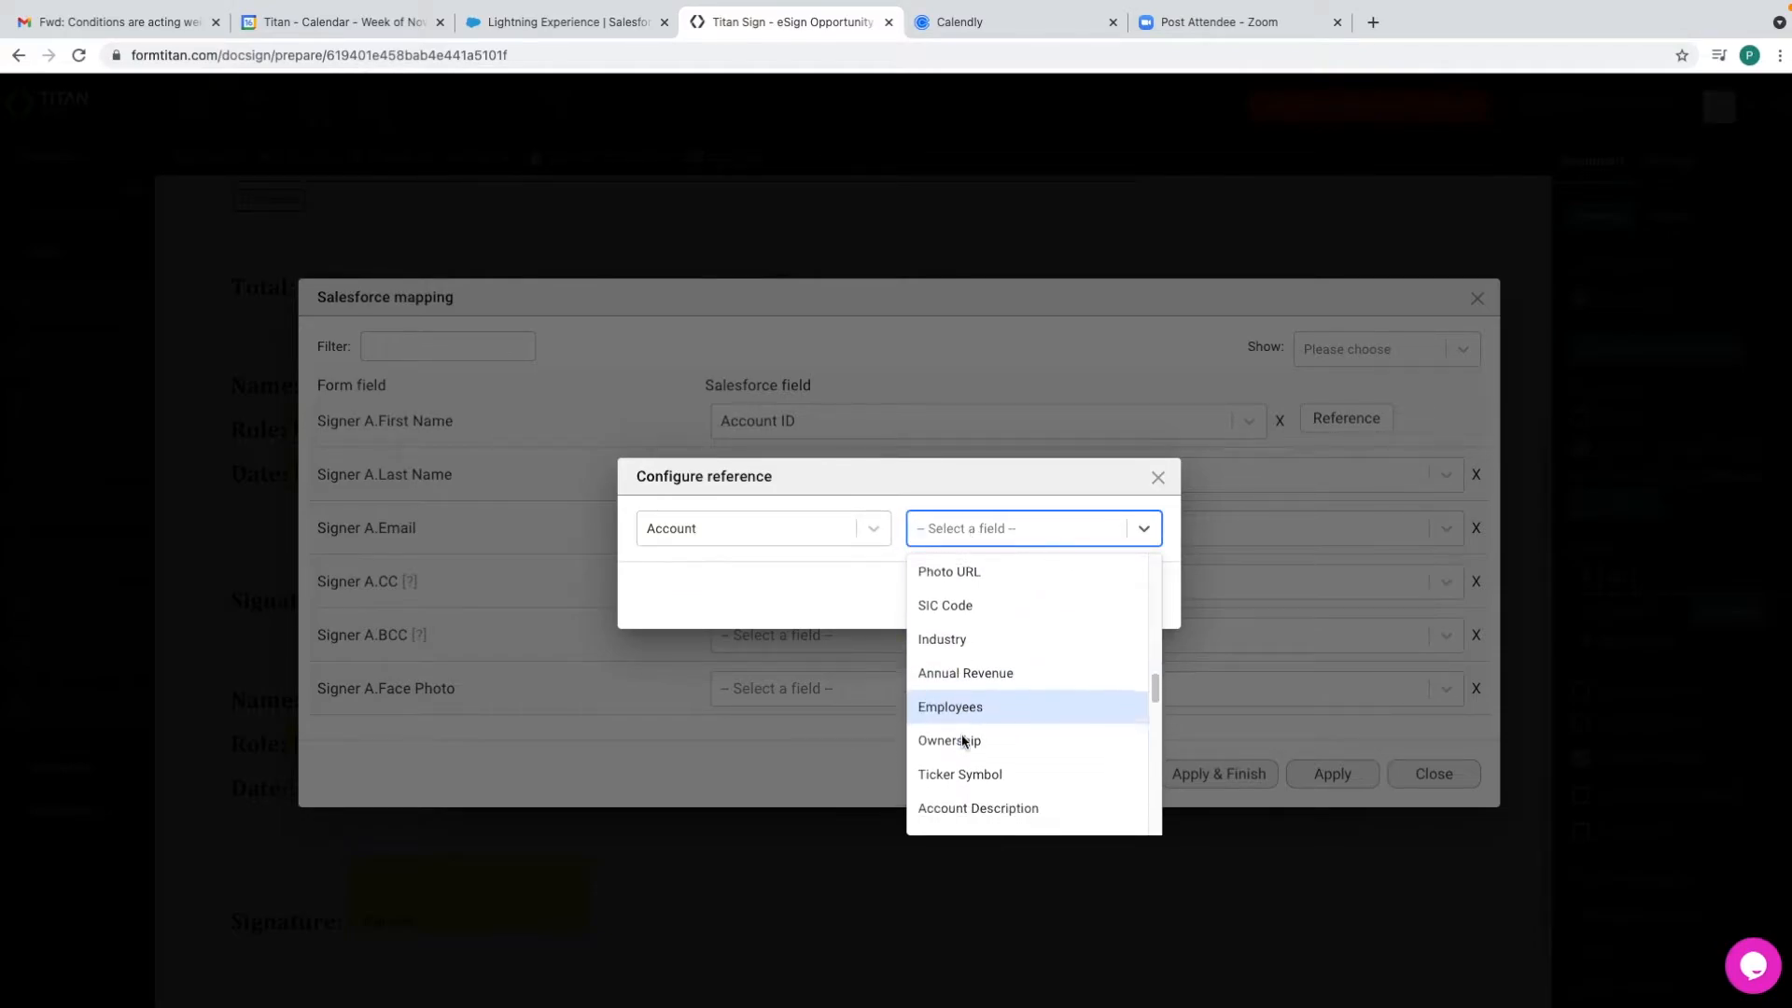
scroll(952, 738, "down", 4)
type("pri")
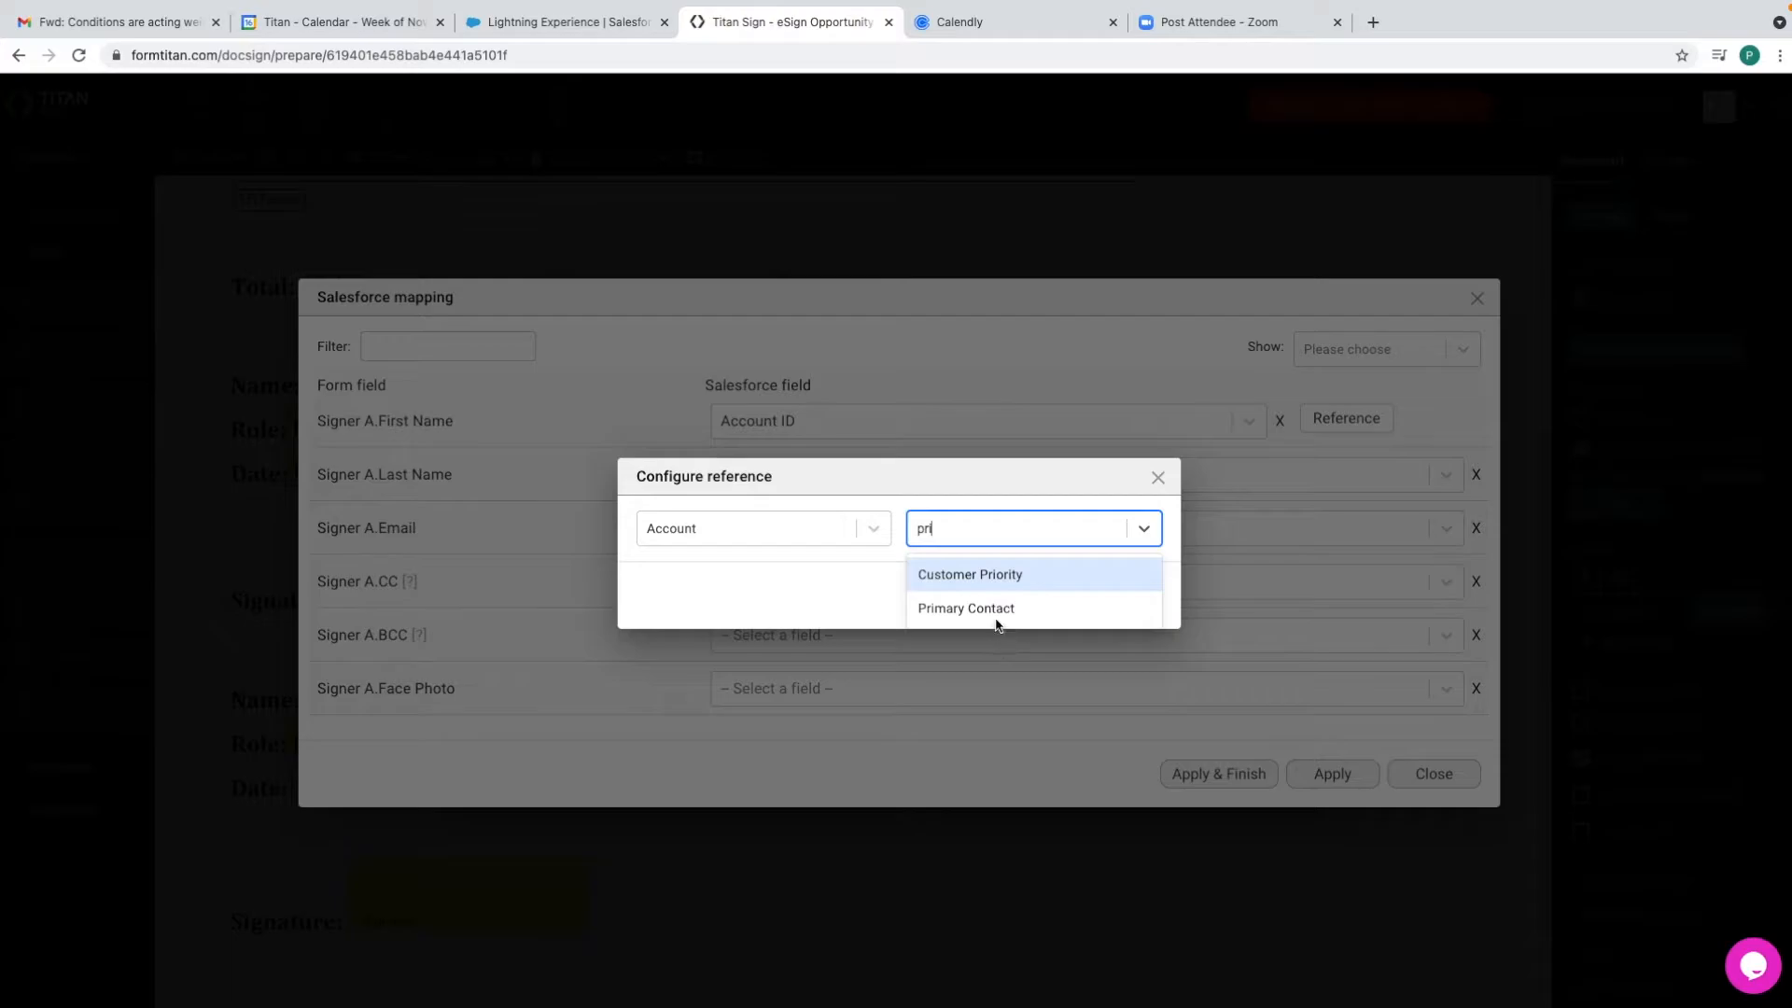
left_click(994, 618)
left_click(872, 559)
left_click(952, 558)
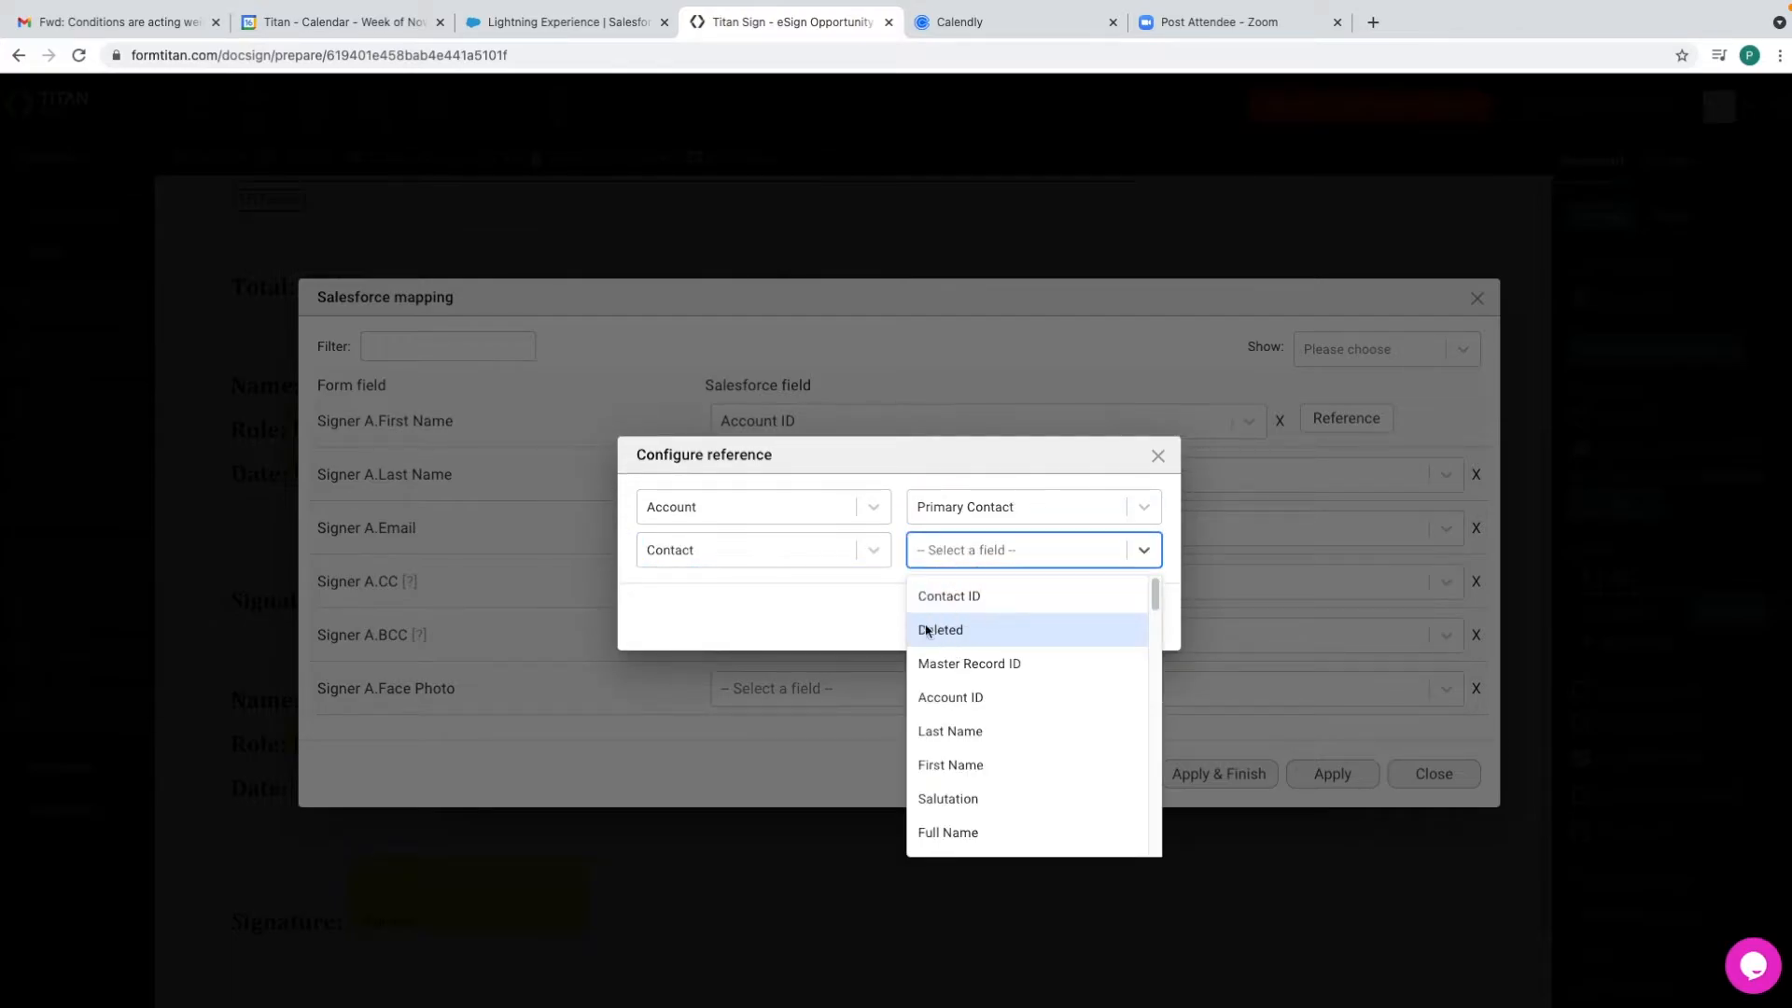
scroll(1009, 775, "down", 1)
left_click(1024, 744)
left_click(1004, 619)
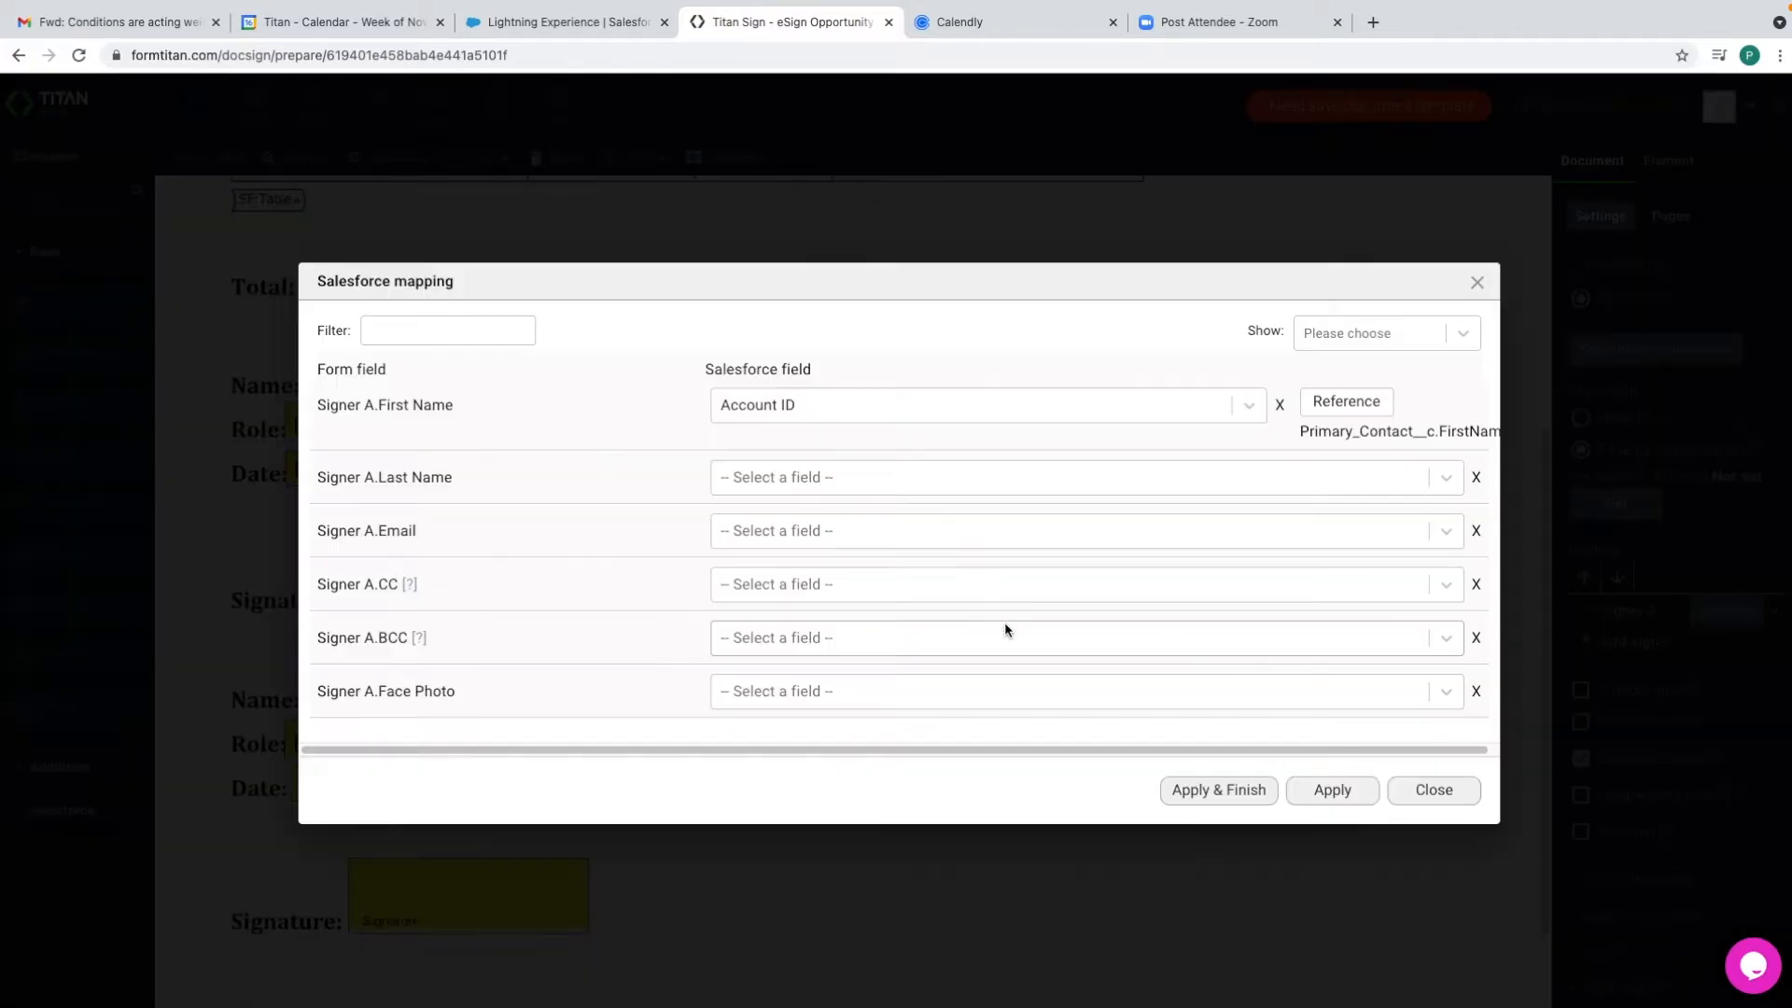
- Map Signer A's Last Name through Account ID to the Primary Contact's Last Name
left_click(836, 476)
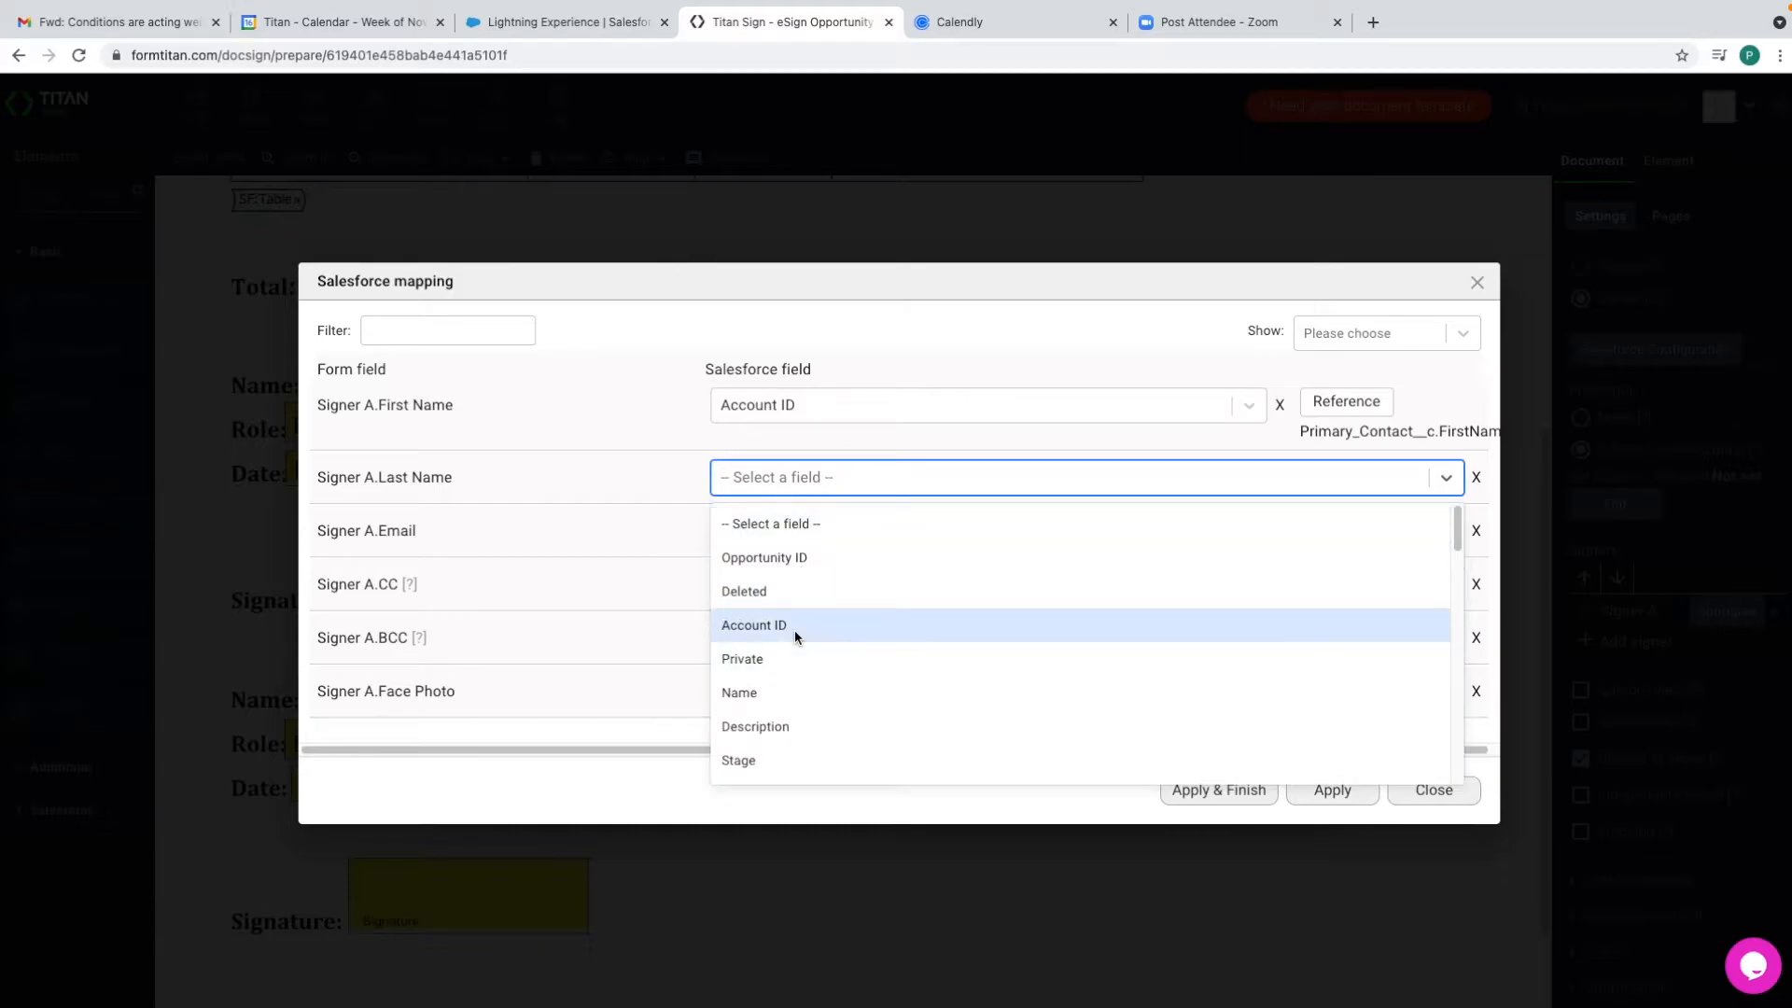
left_click(795, 628)
left_click(1349, 467)
left_click(919, 528)
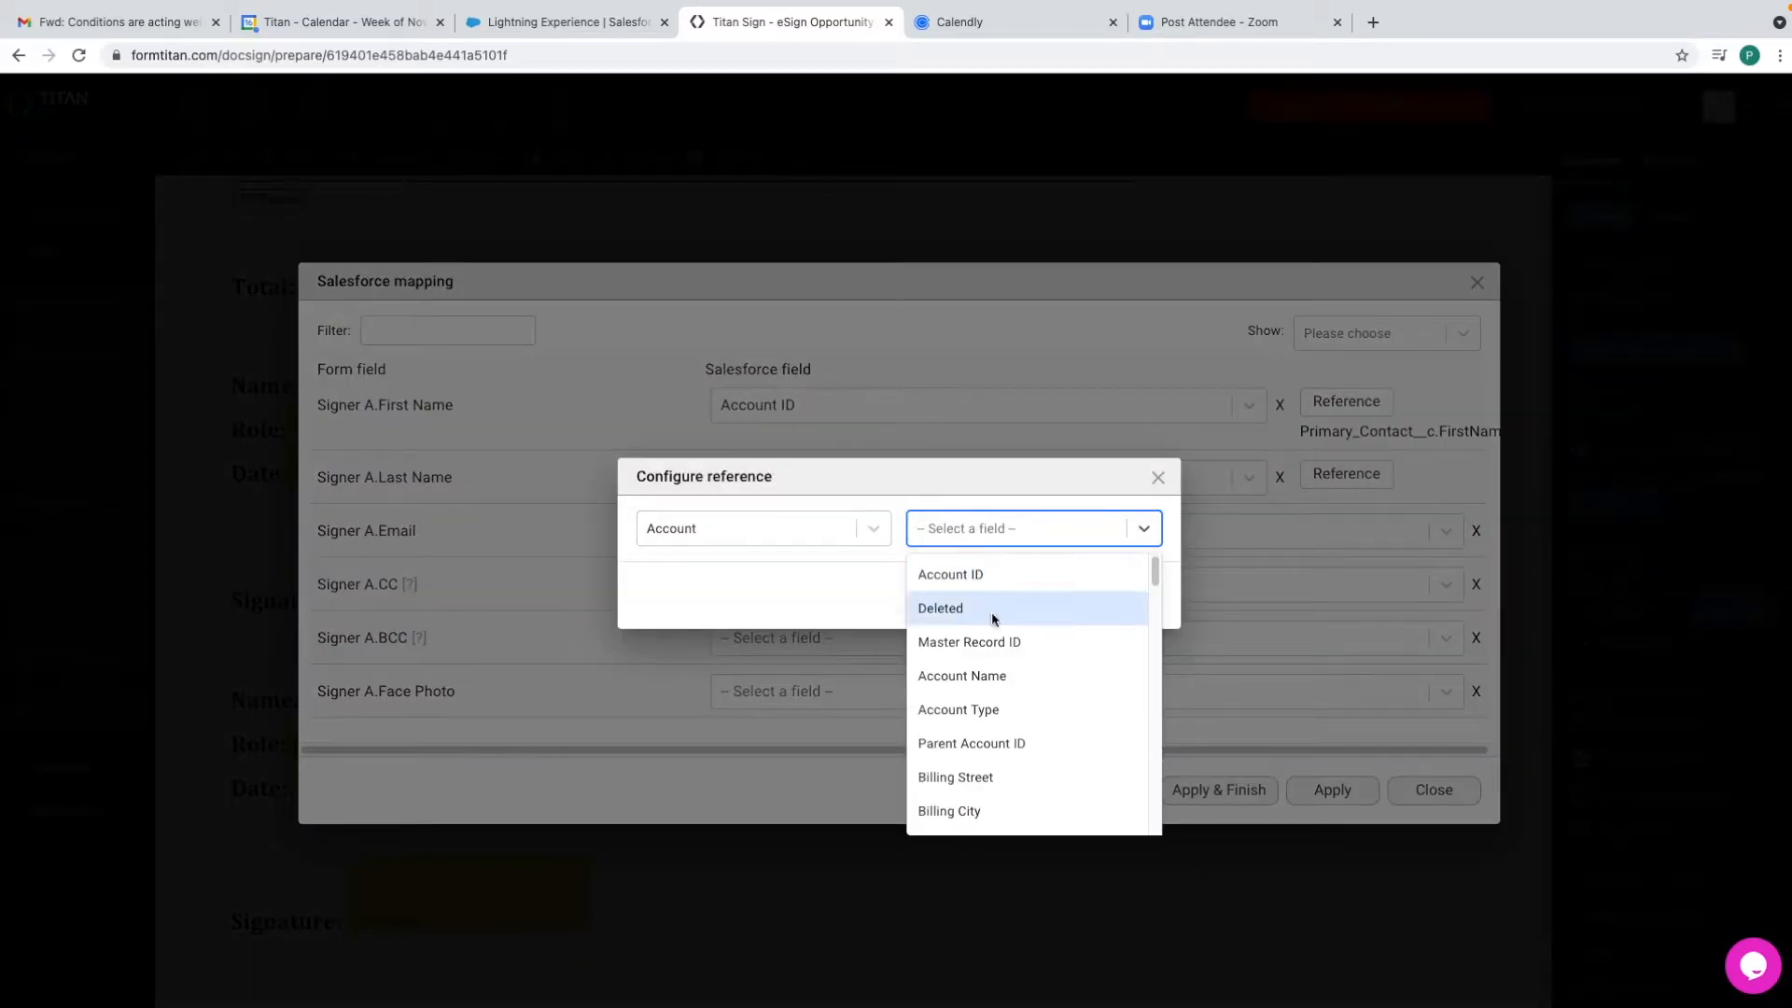
type("pri")
left_click(961, 604)
left_click(977, 560)
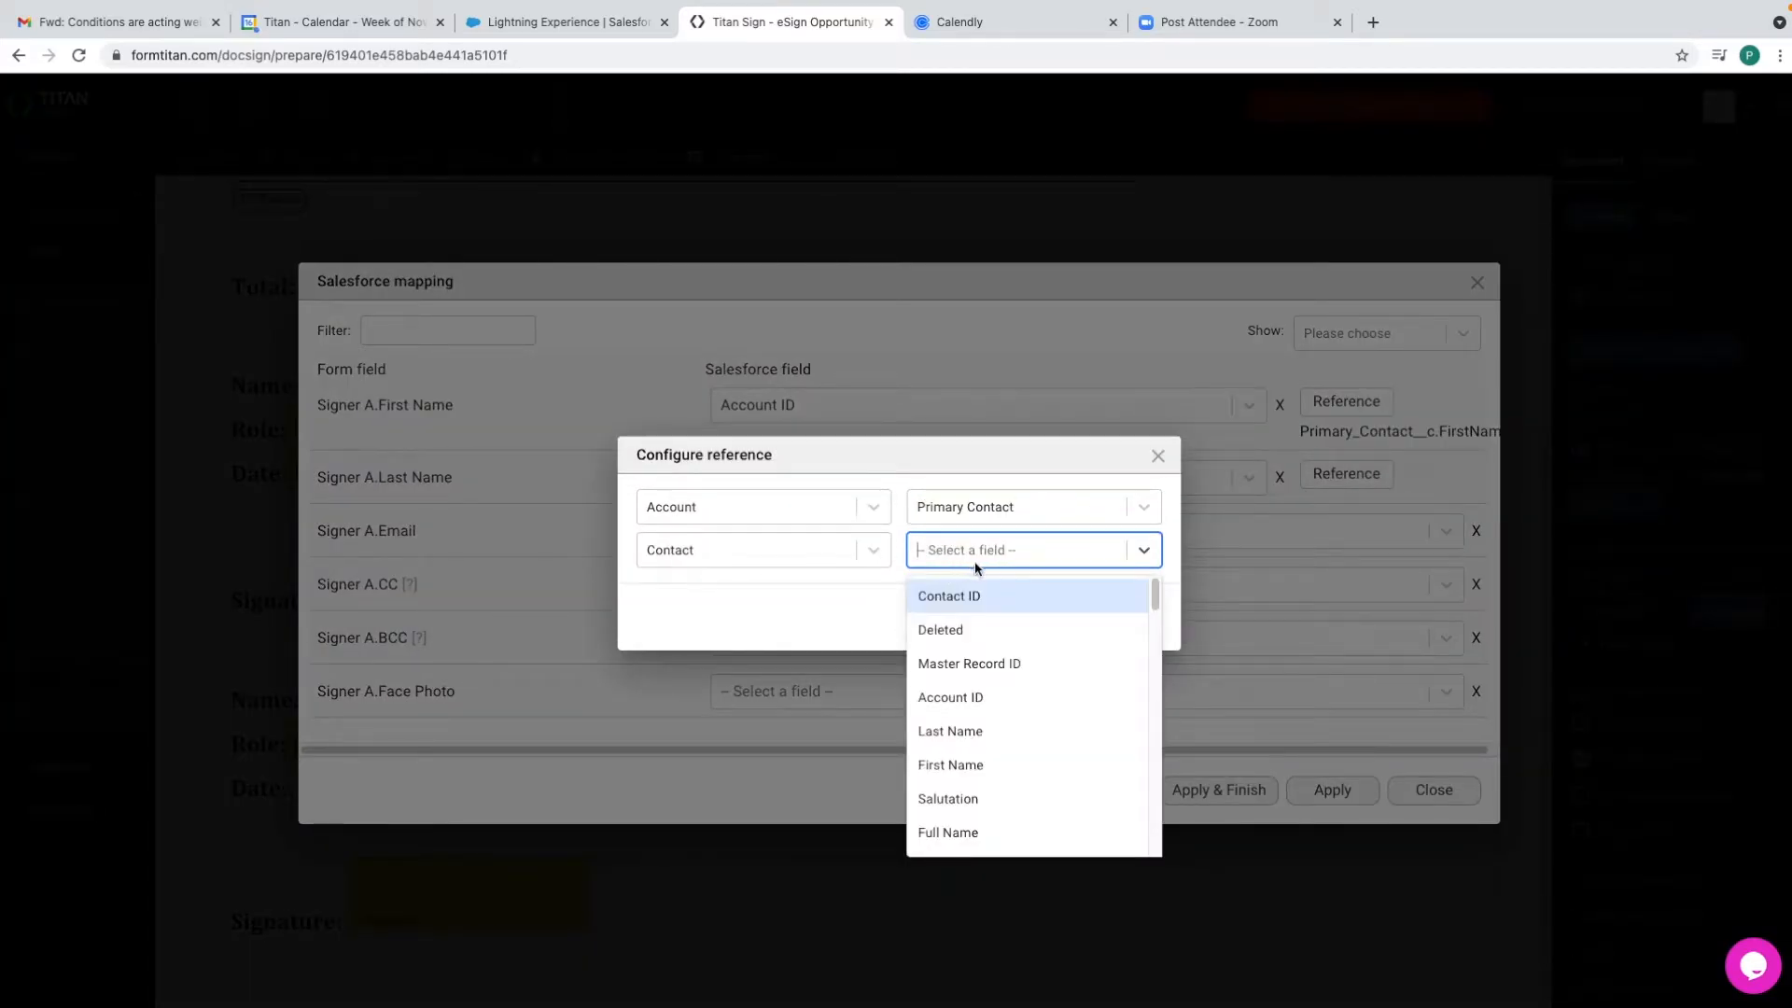
left_click(955, 732)
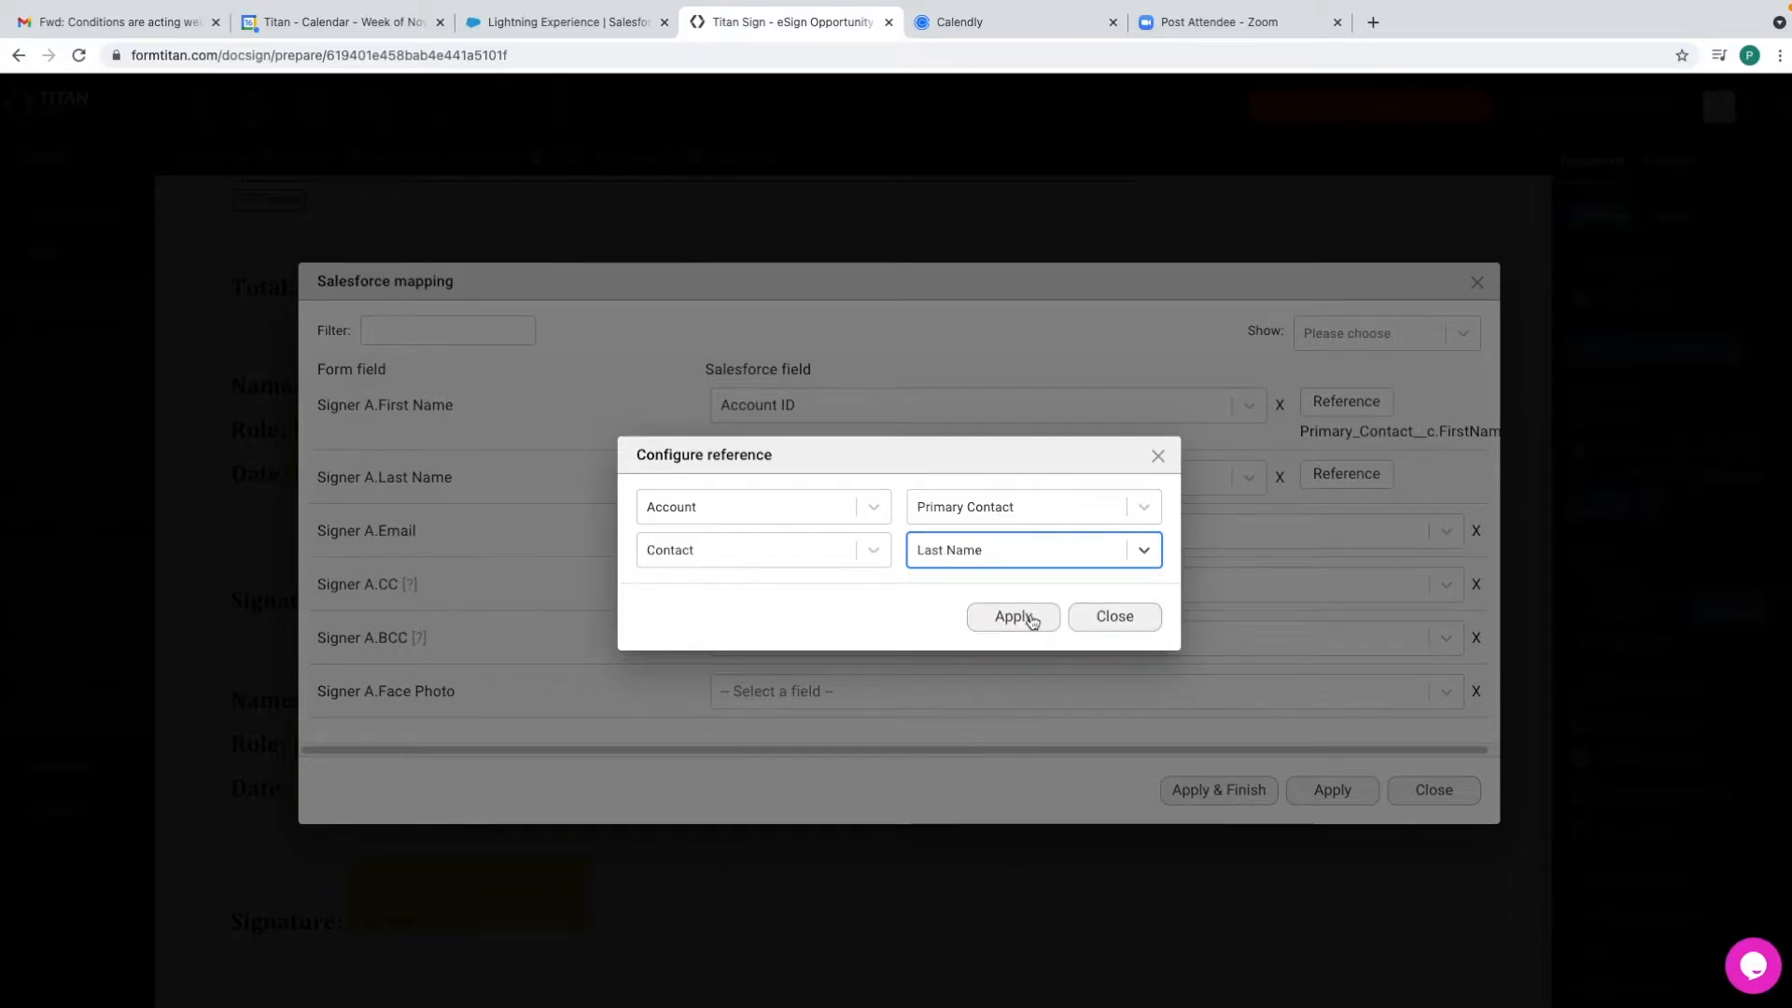
left_click(1024, 618)
- Map Signer A's Email to the Primary Contact's Email and save the signer mapping
left_click(871, 546)
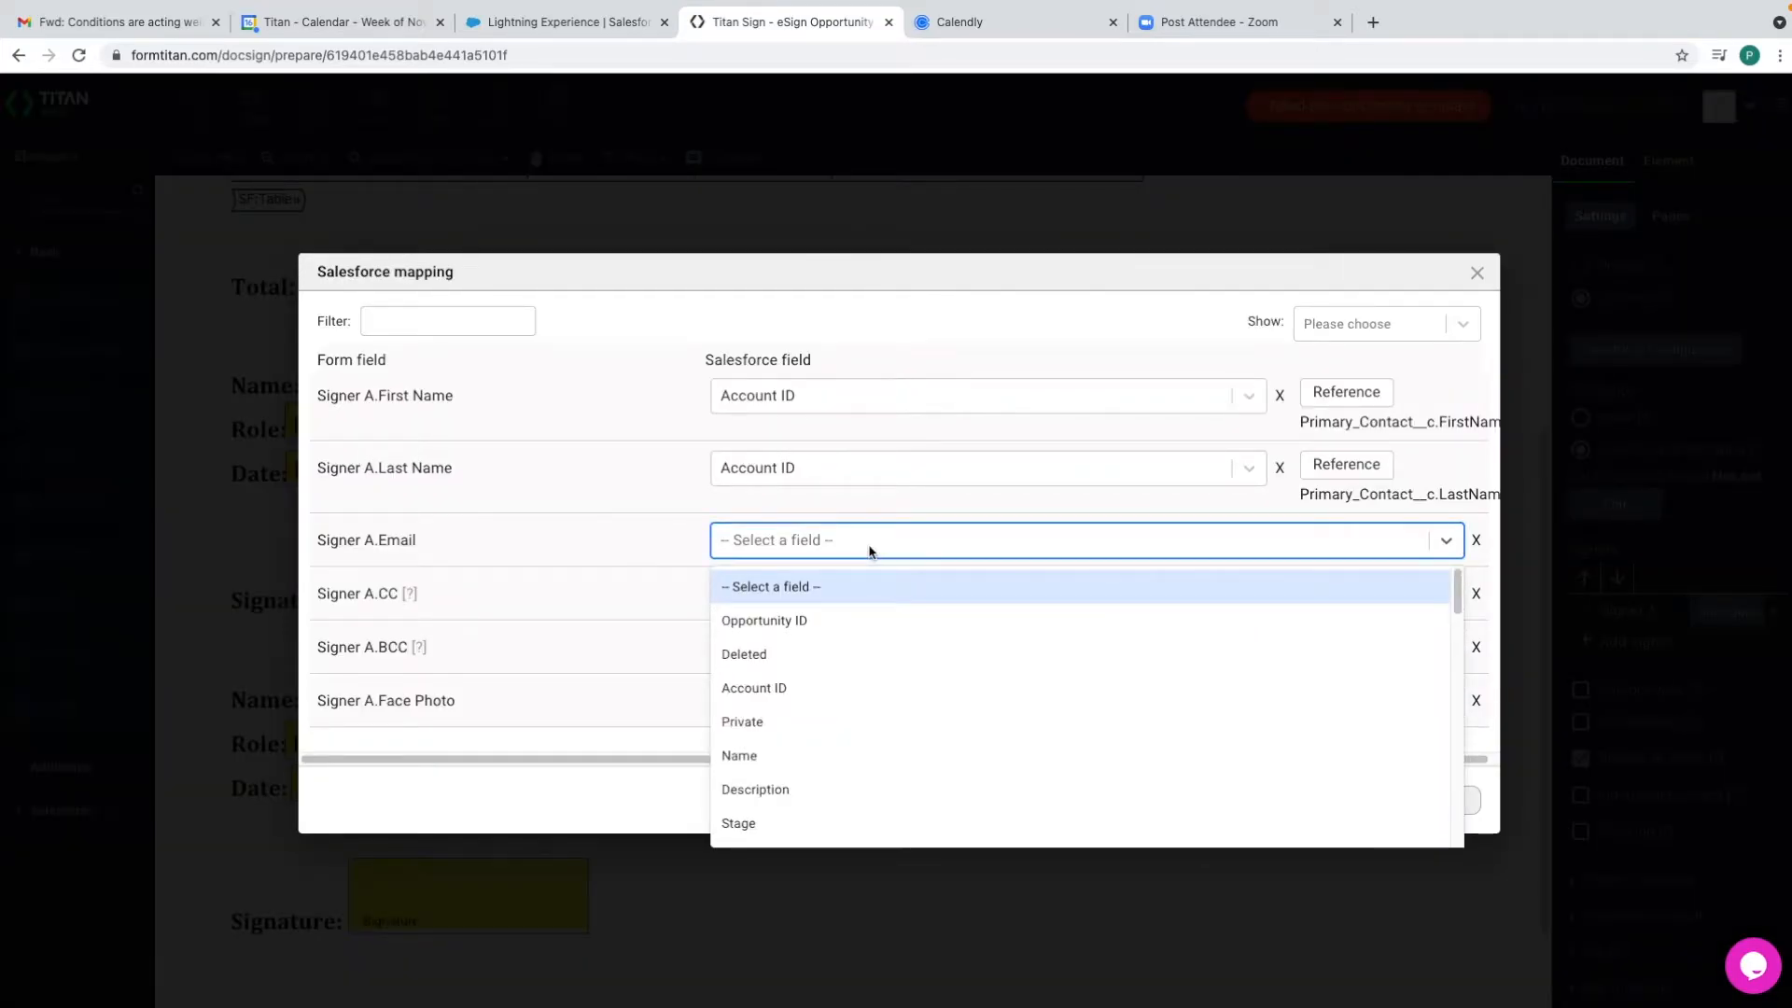
left_click(823, 677)
left_click(1344, 538)
left_click(971, 532)
type("prim")
left_click(933, 574)
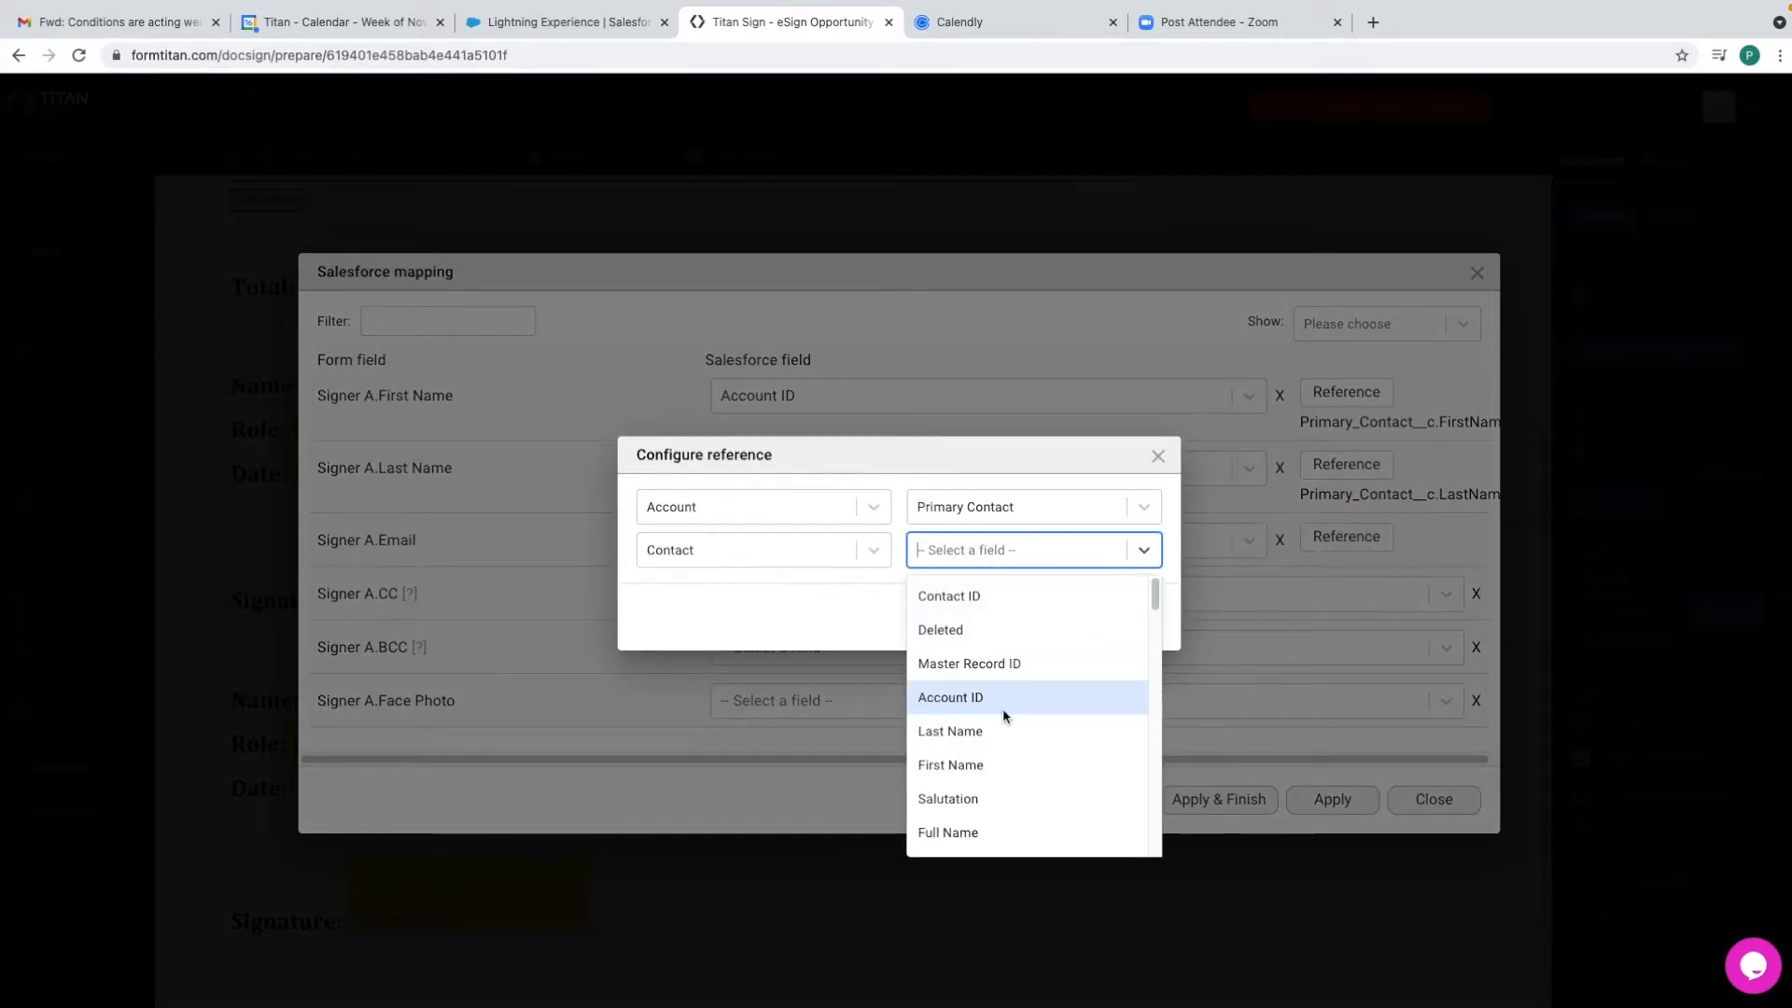
type("ema")
left_click(990, 596)
left_click(1022, 613)
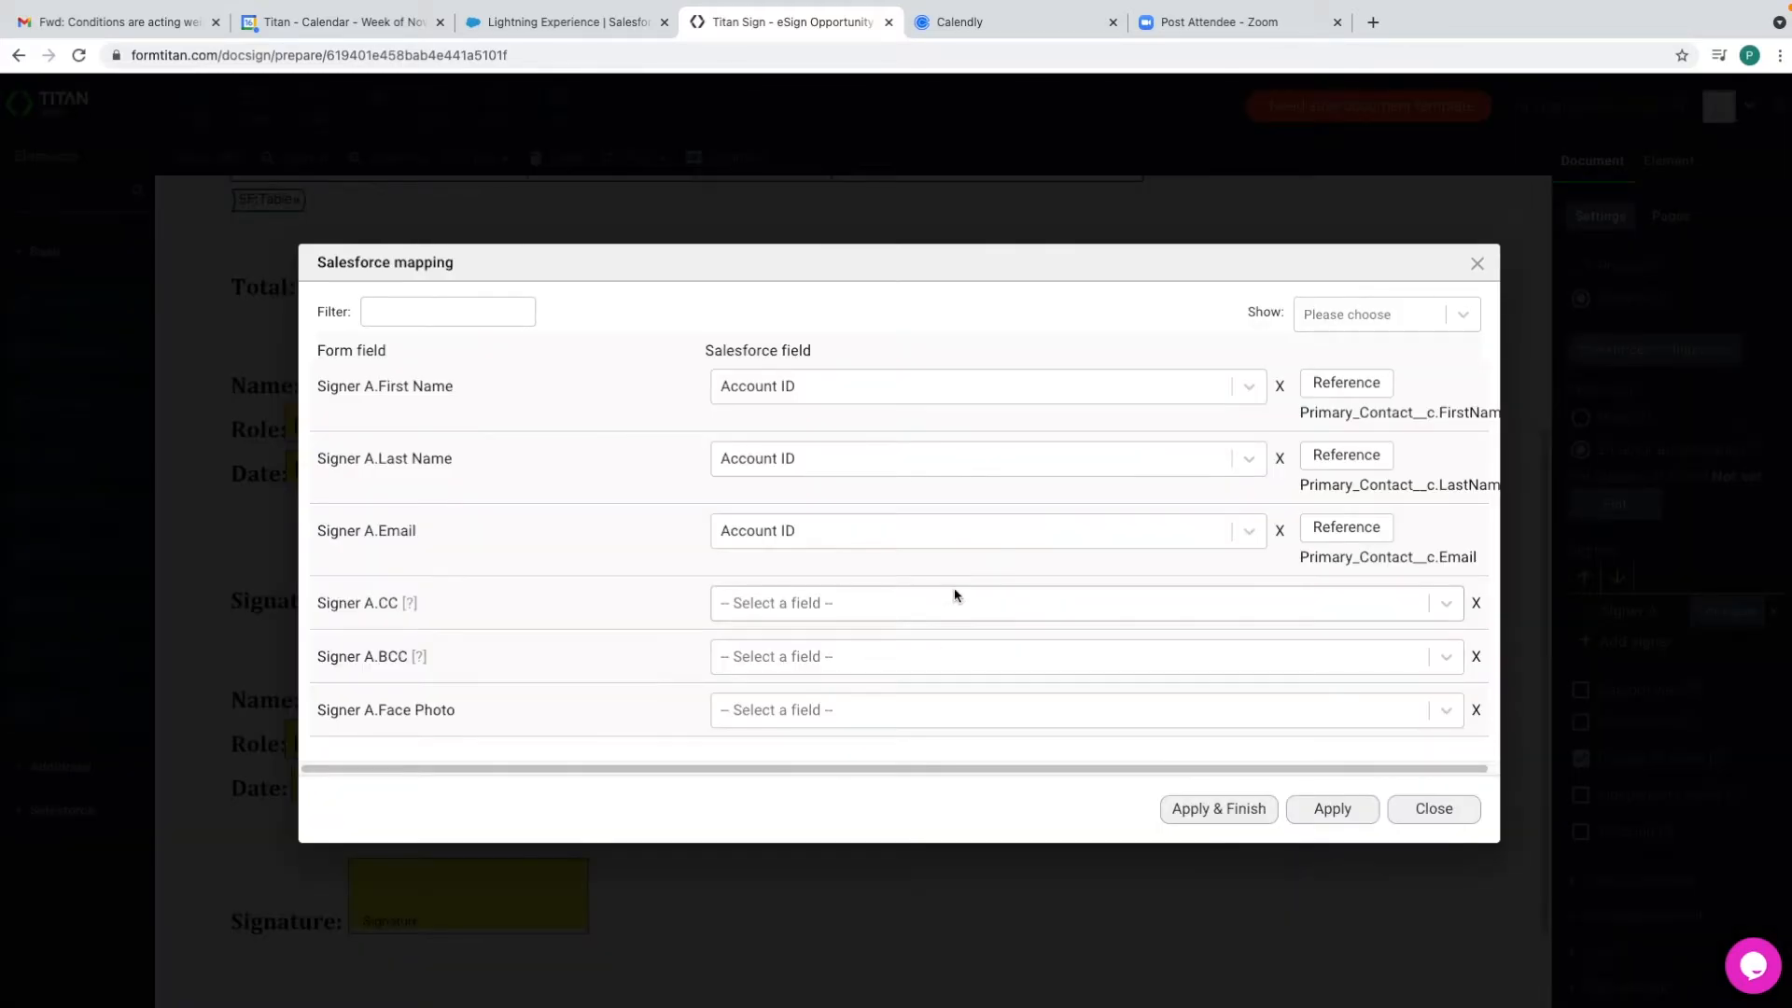
left_click(1327, 810)
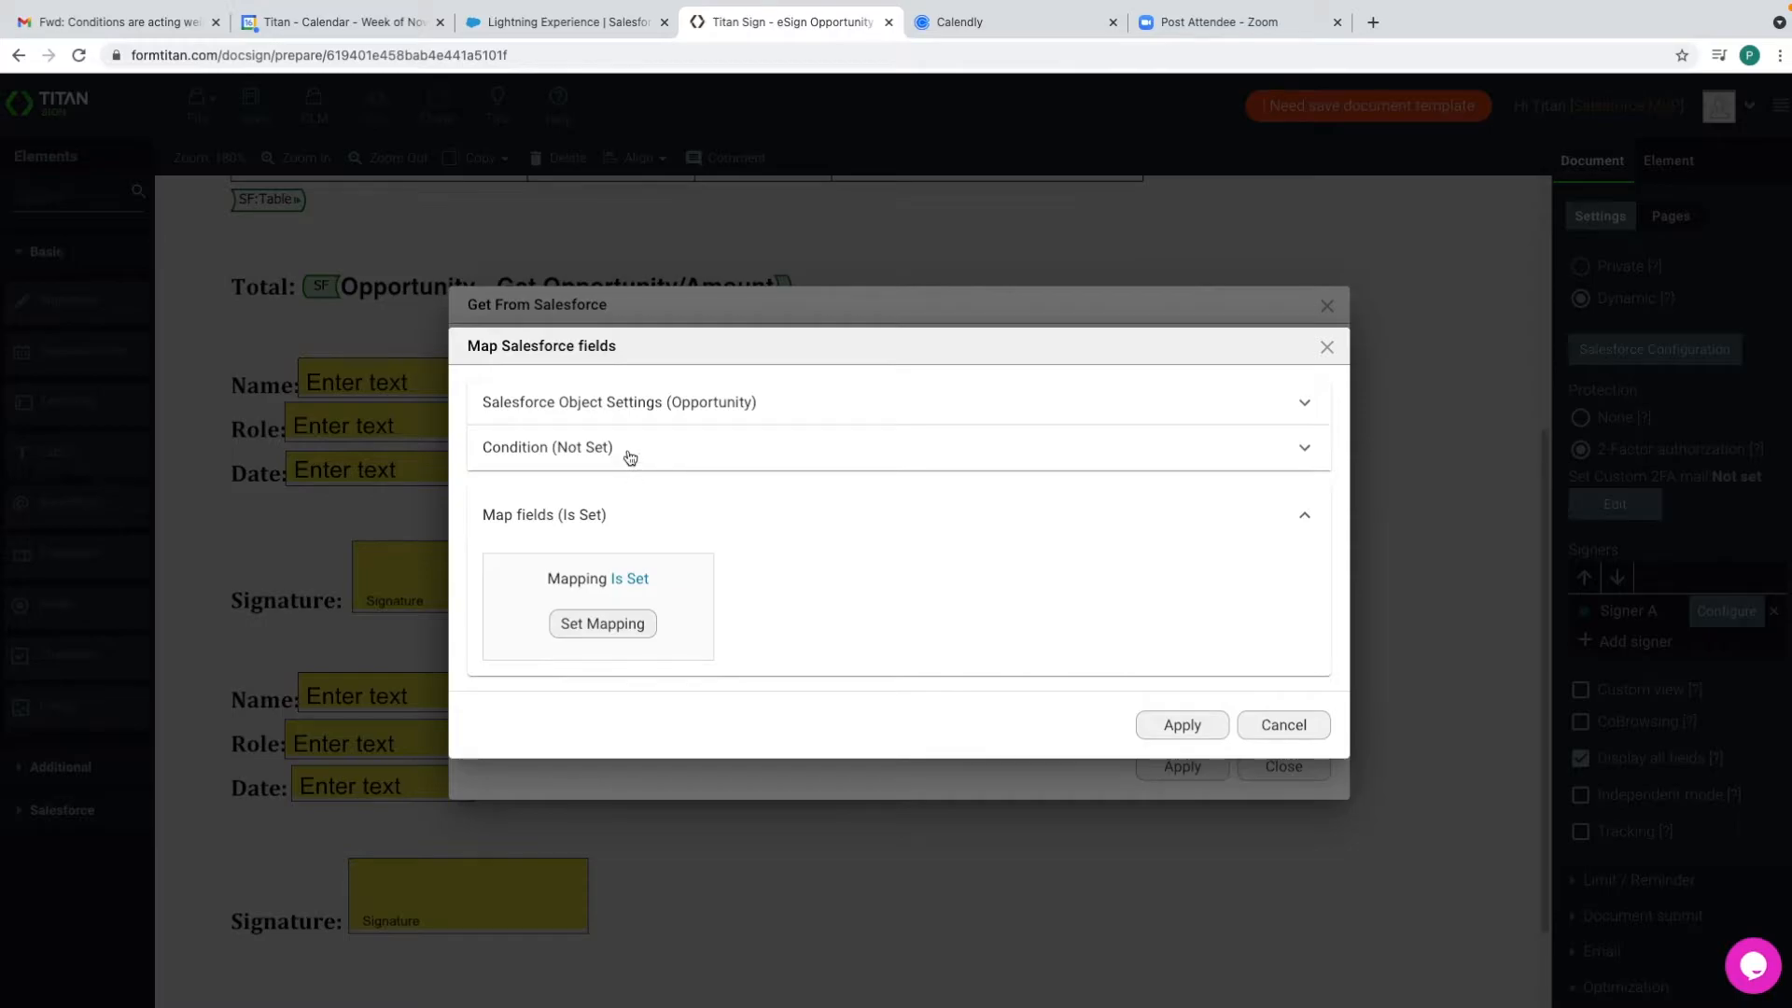
- Add the lookup condition Opportunity ID Equals Record ID and apply the field mapping
left_click(654, 409)
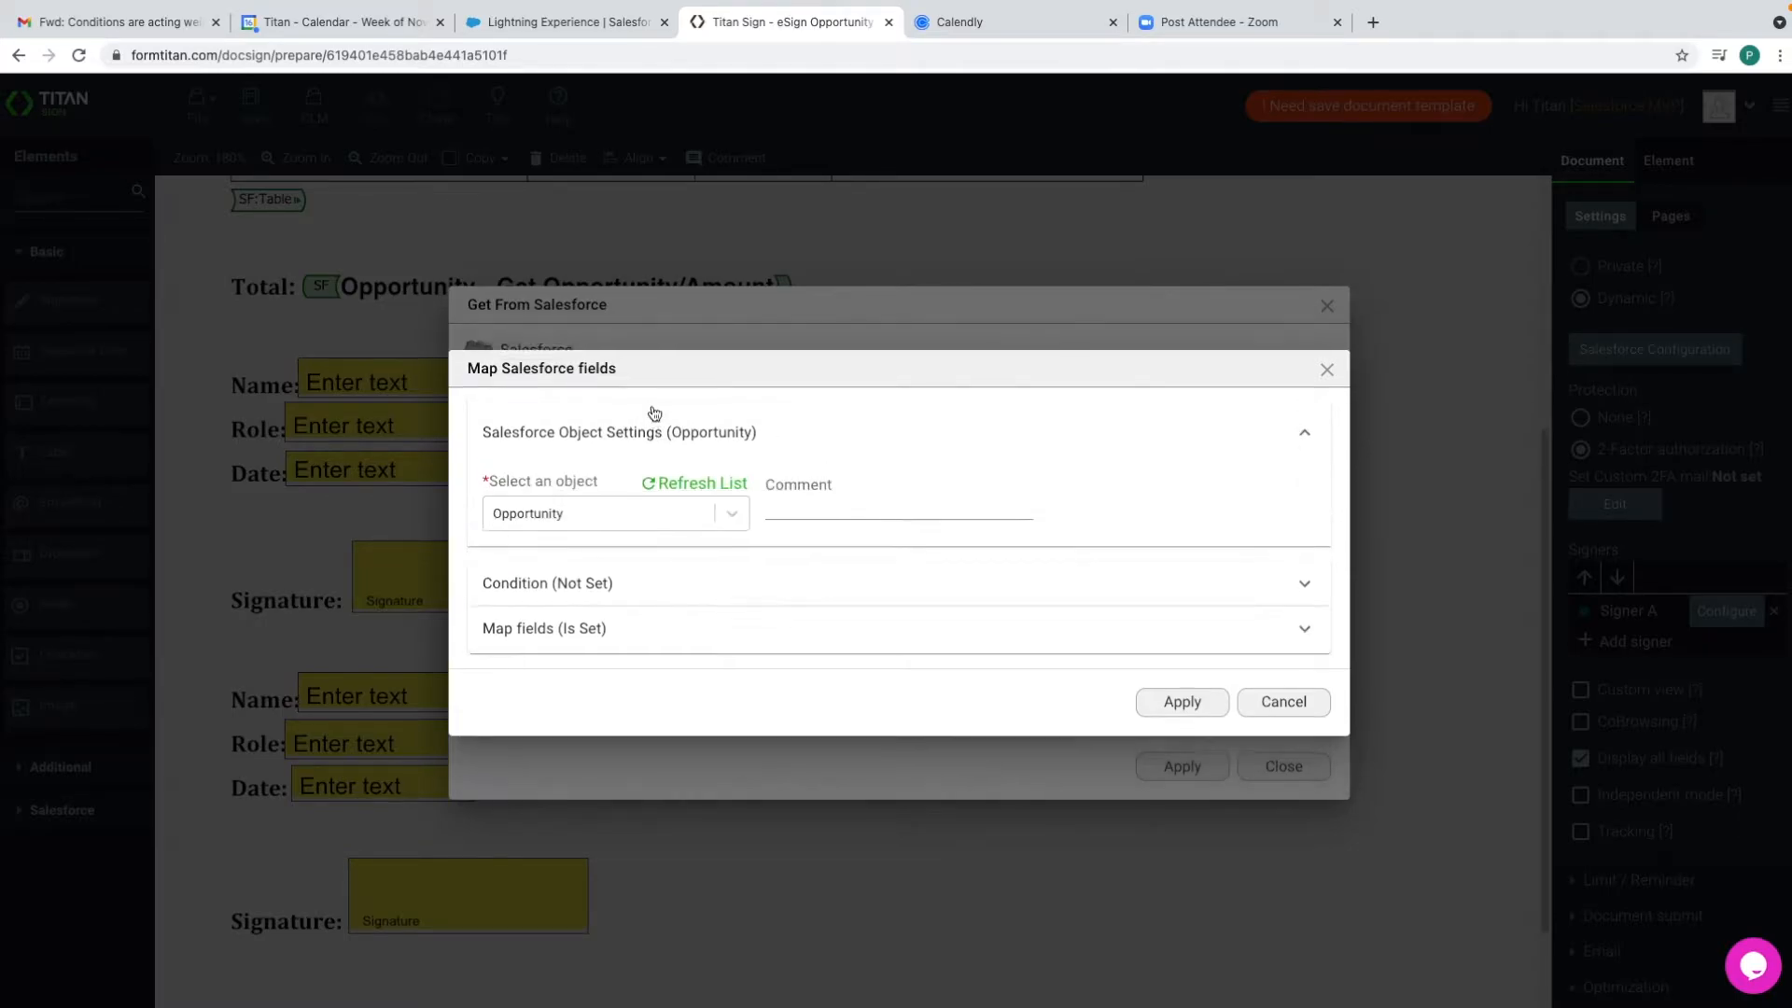
left_click(622, 581)
left_click(616, 568)
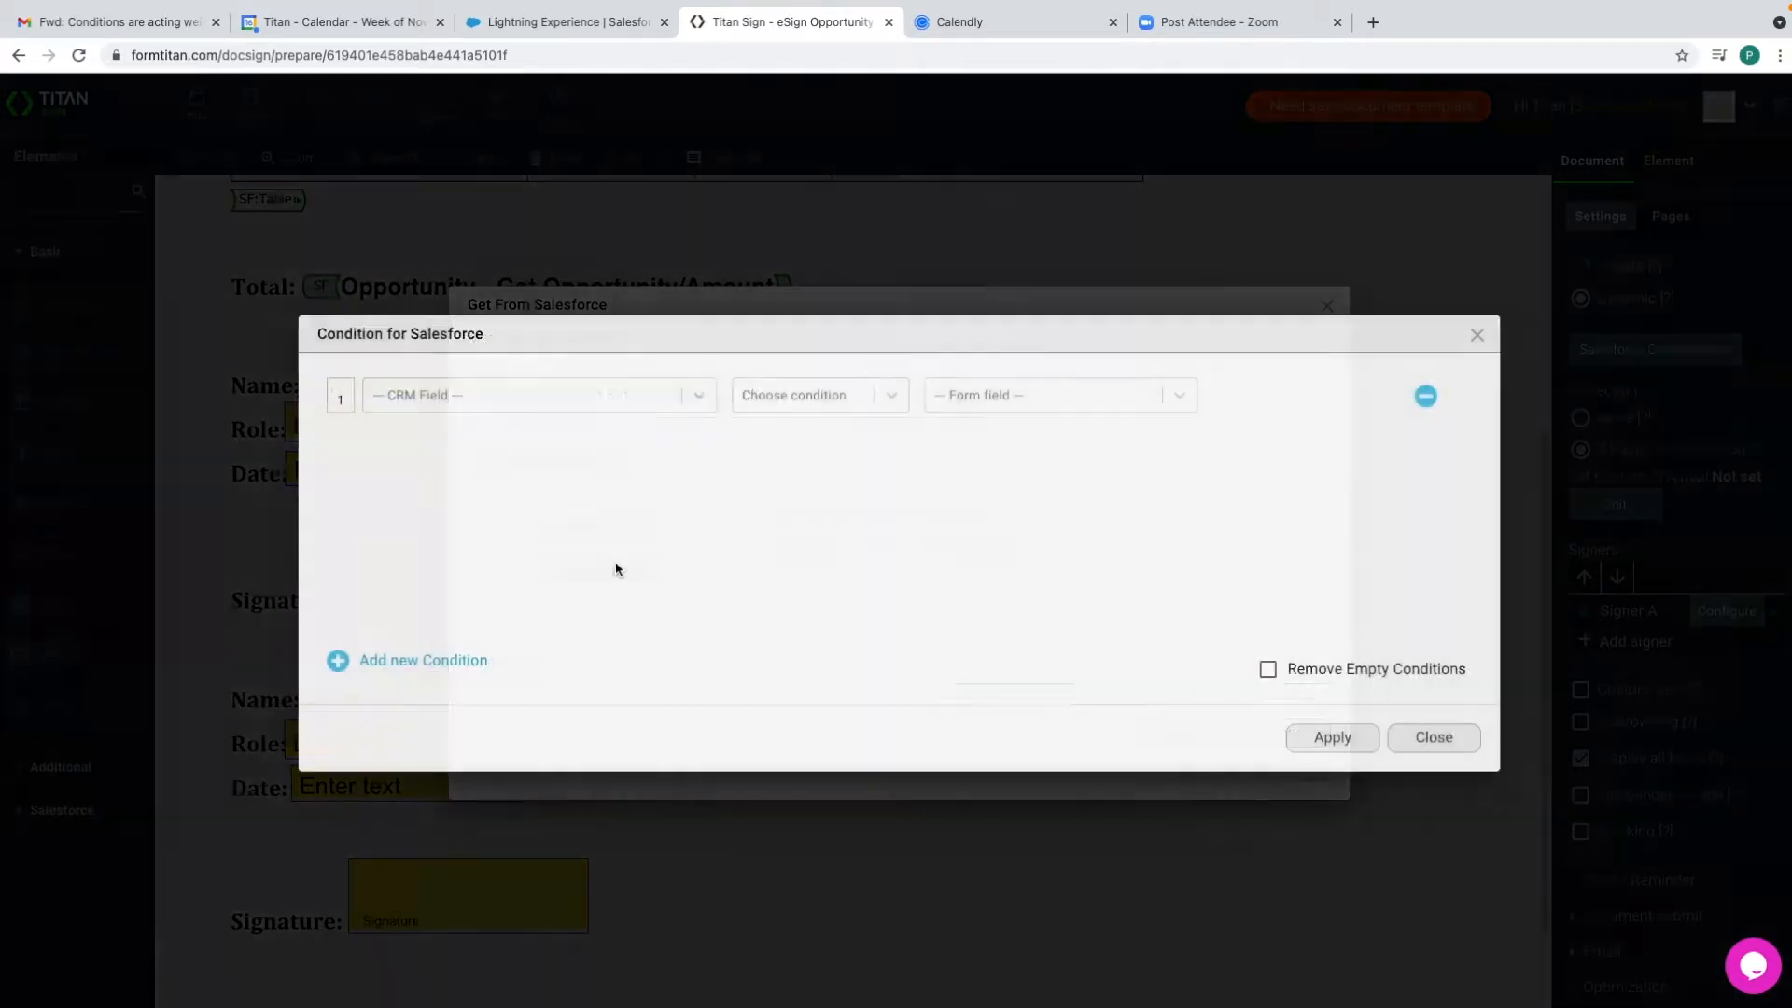
left_click(632, 401)
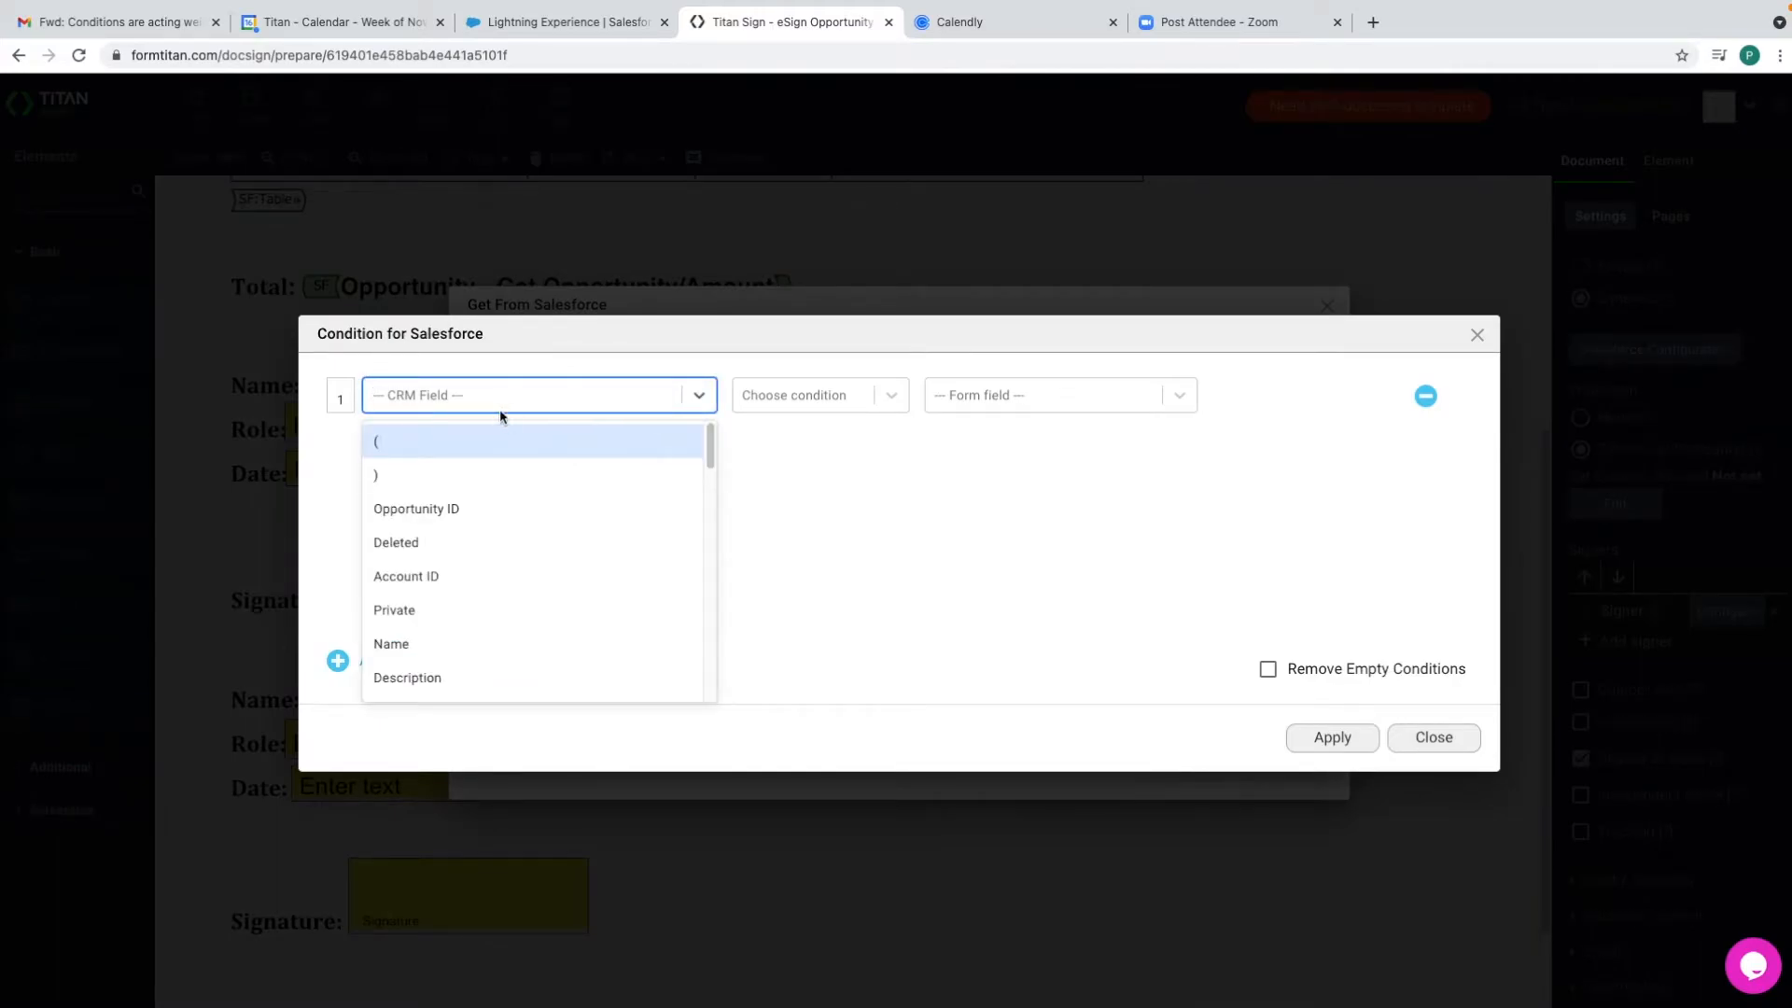
left_click(488, 506)
left_click(814, 406)
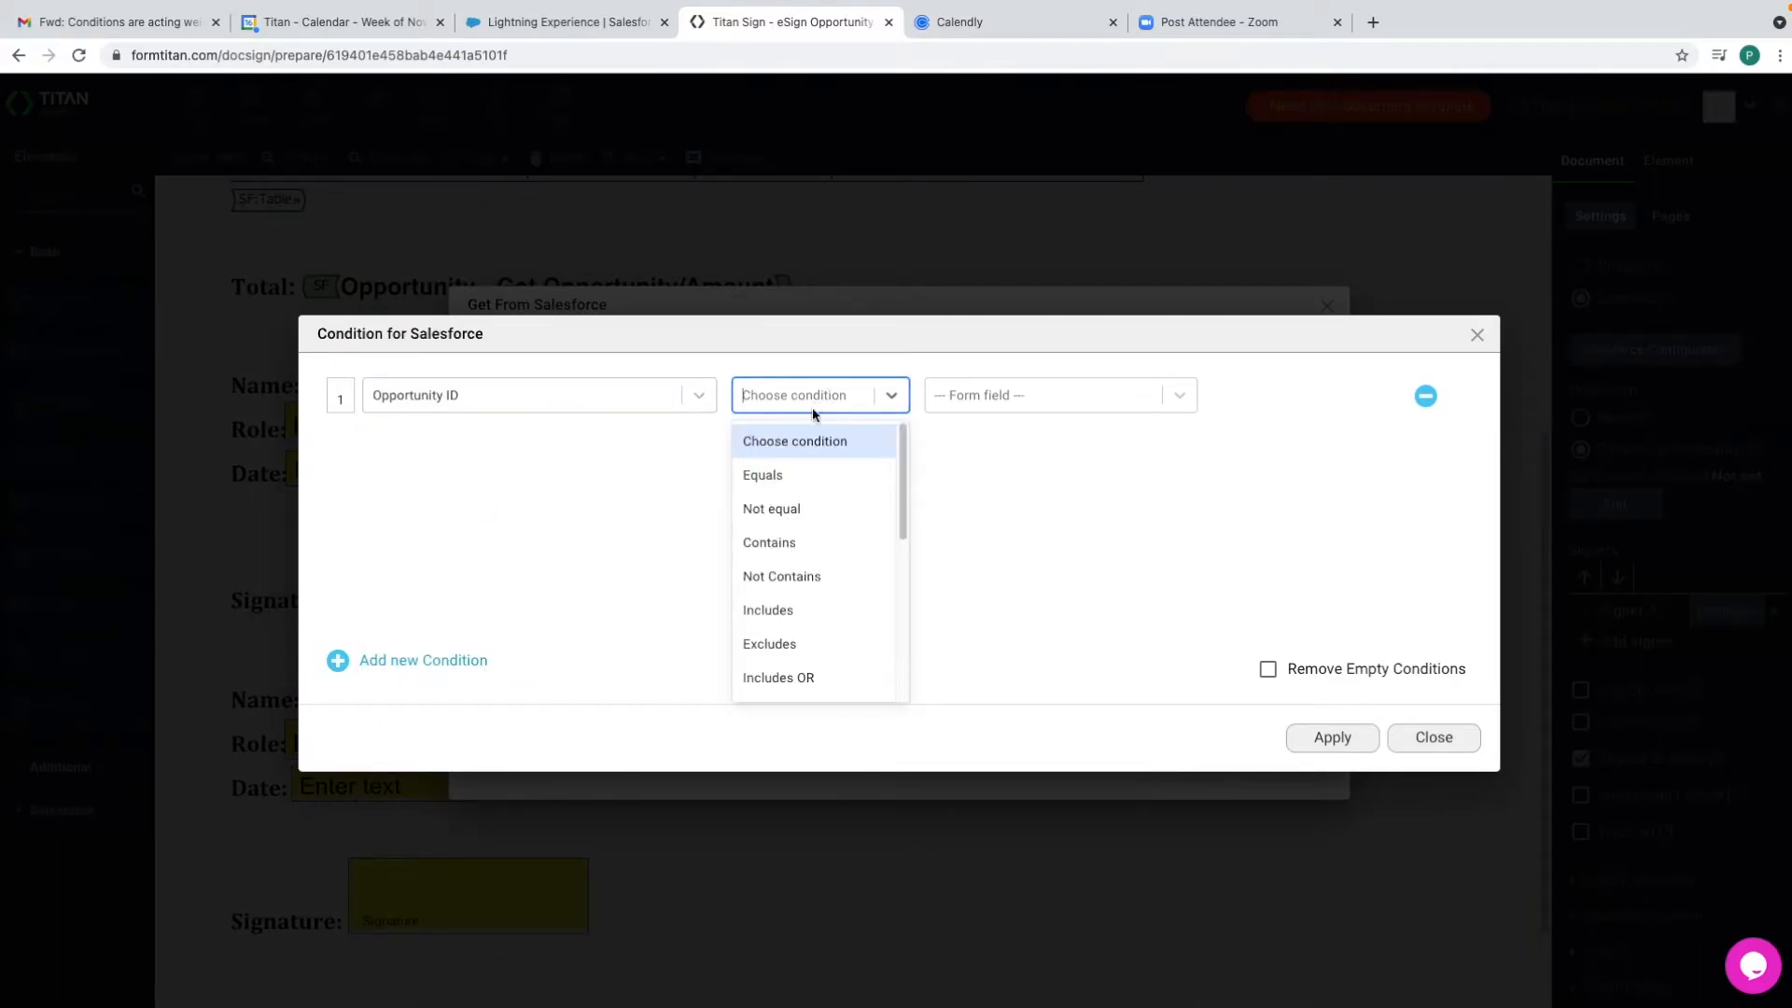
left_click(760, 475)
left_click(961, 395)
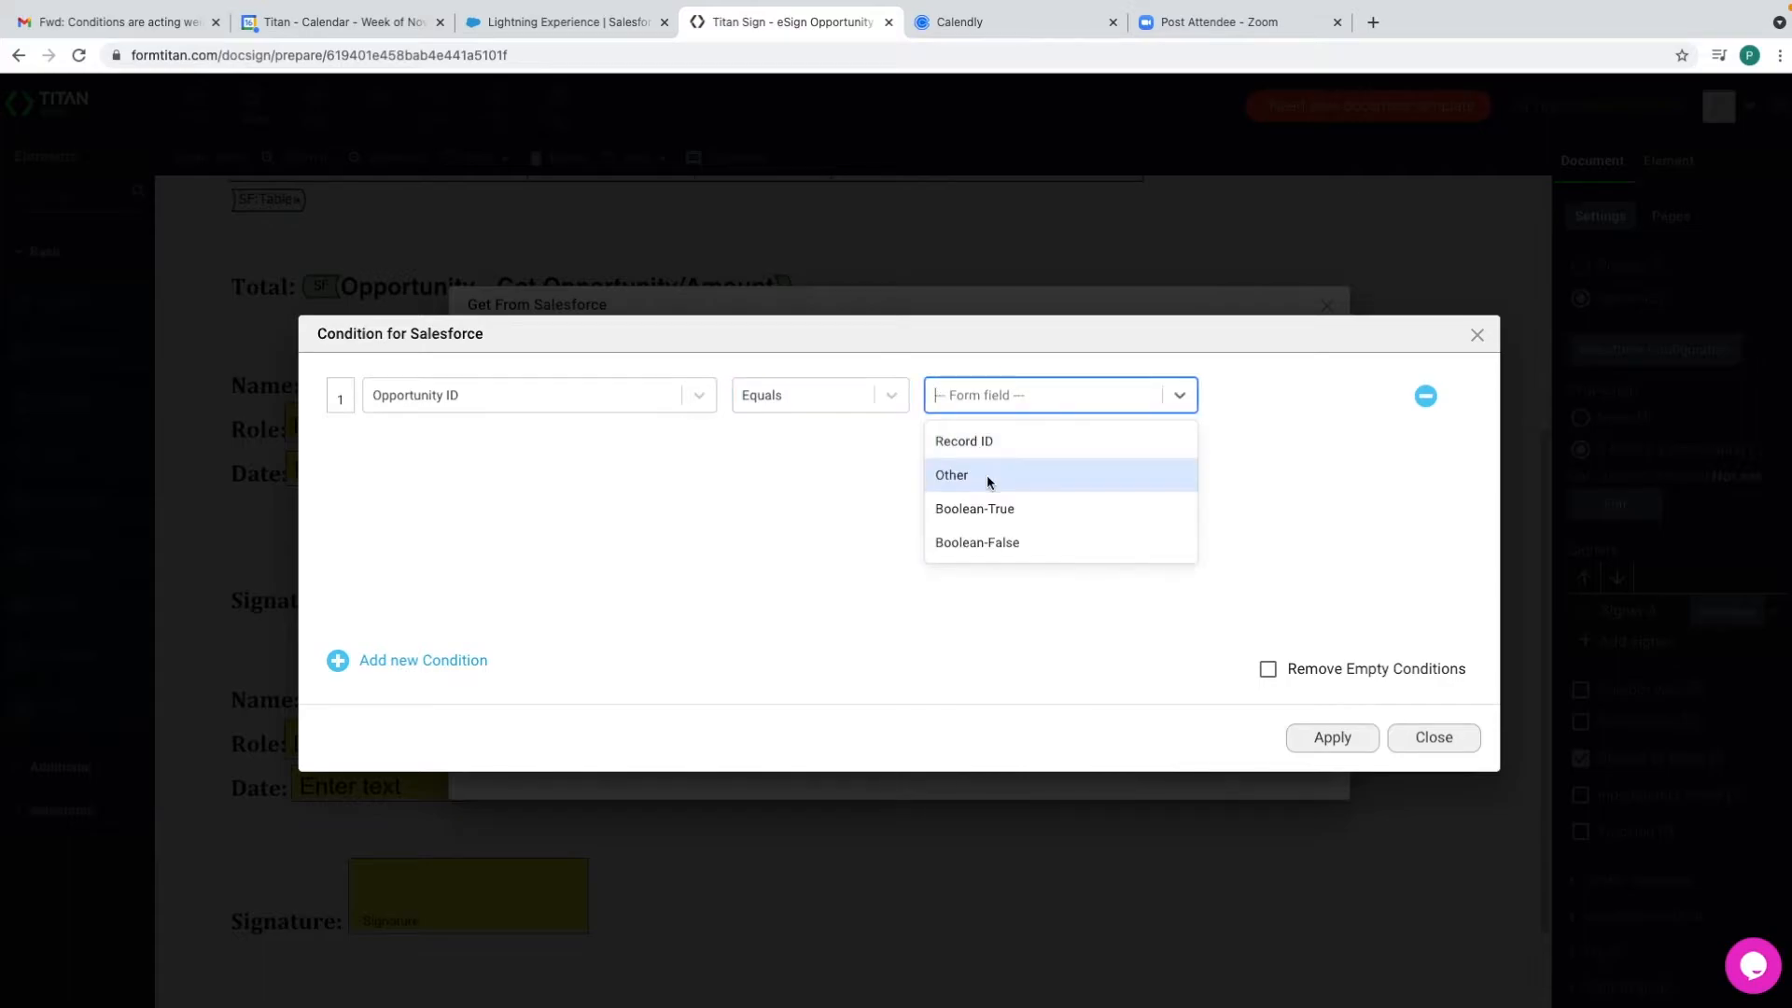
left_click(975, 440)
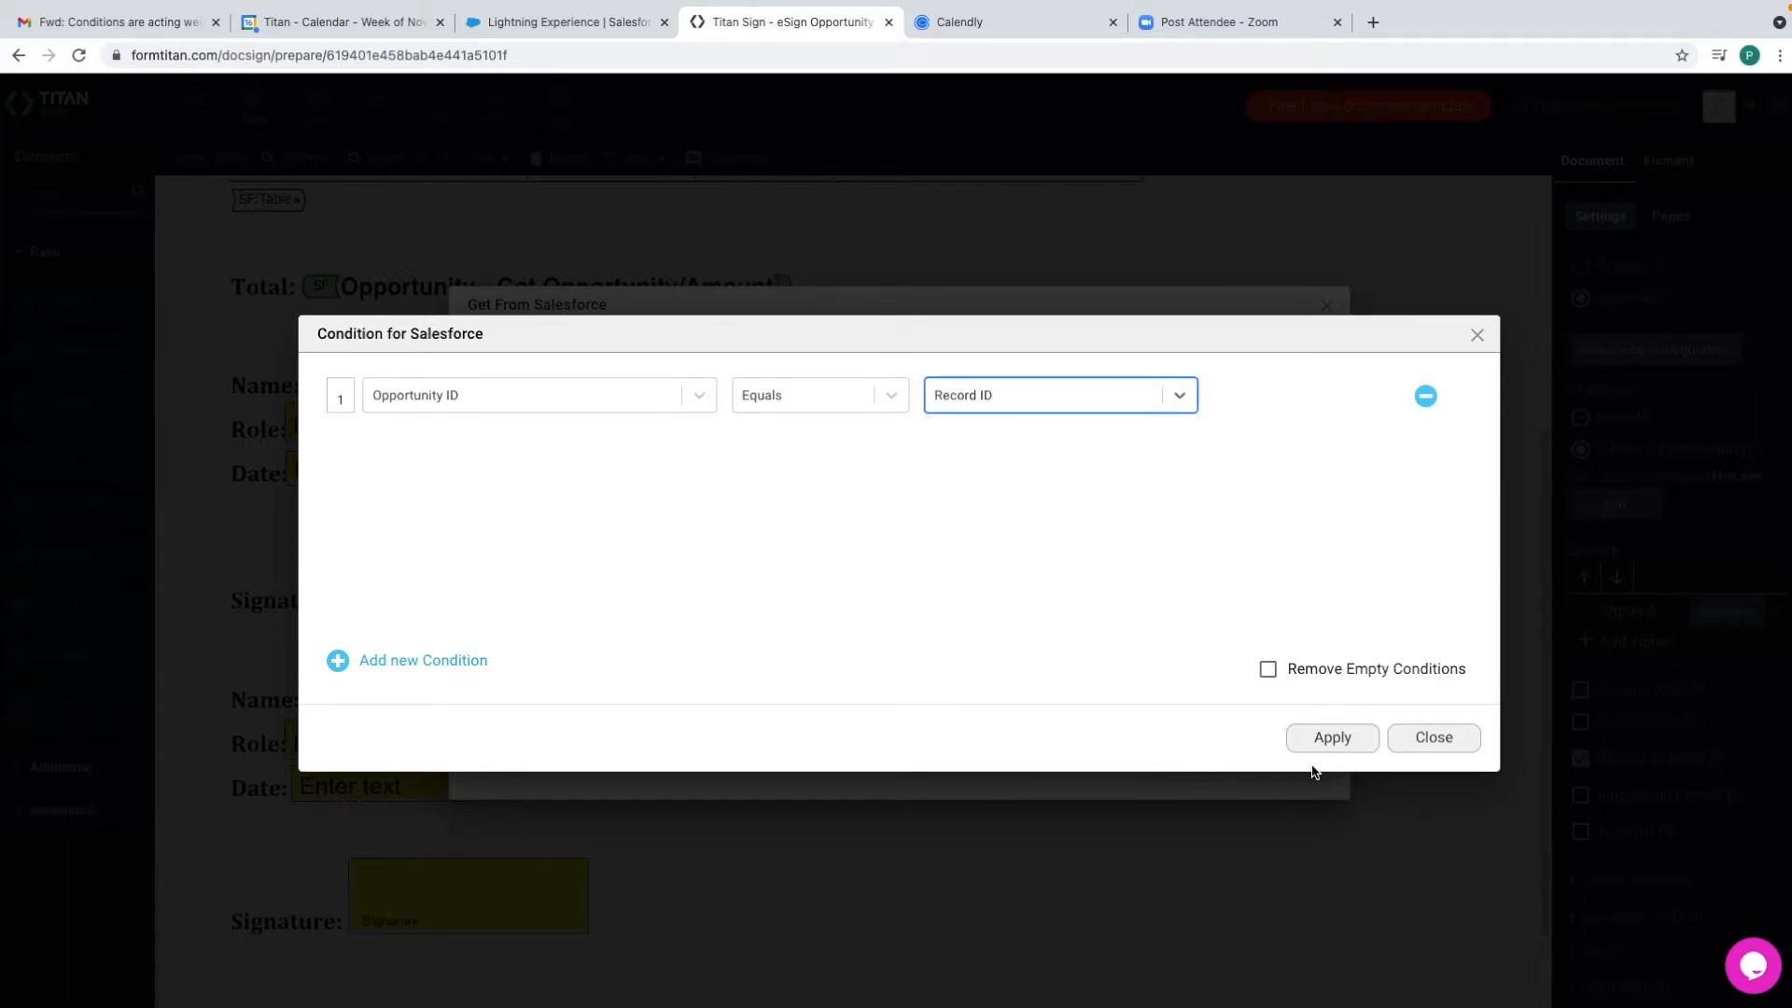
left_click(1324, 736)
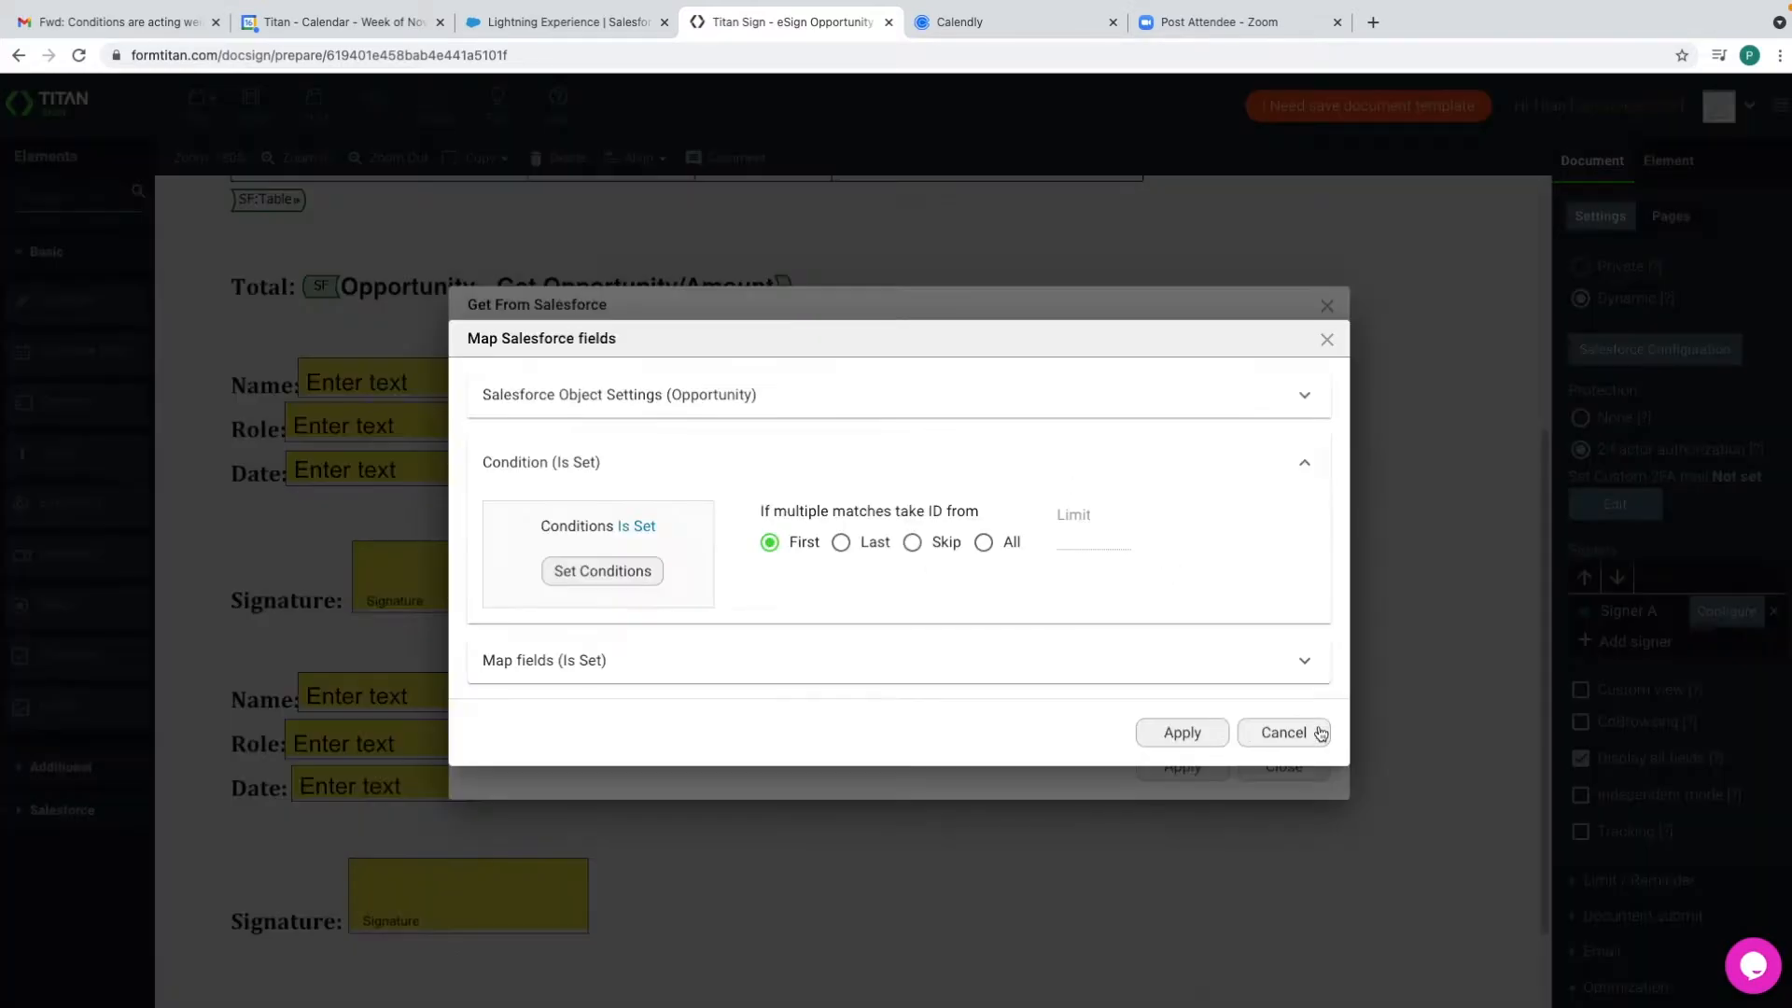
left_click(1162, 737)
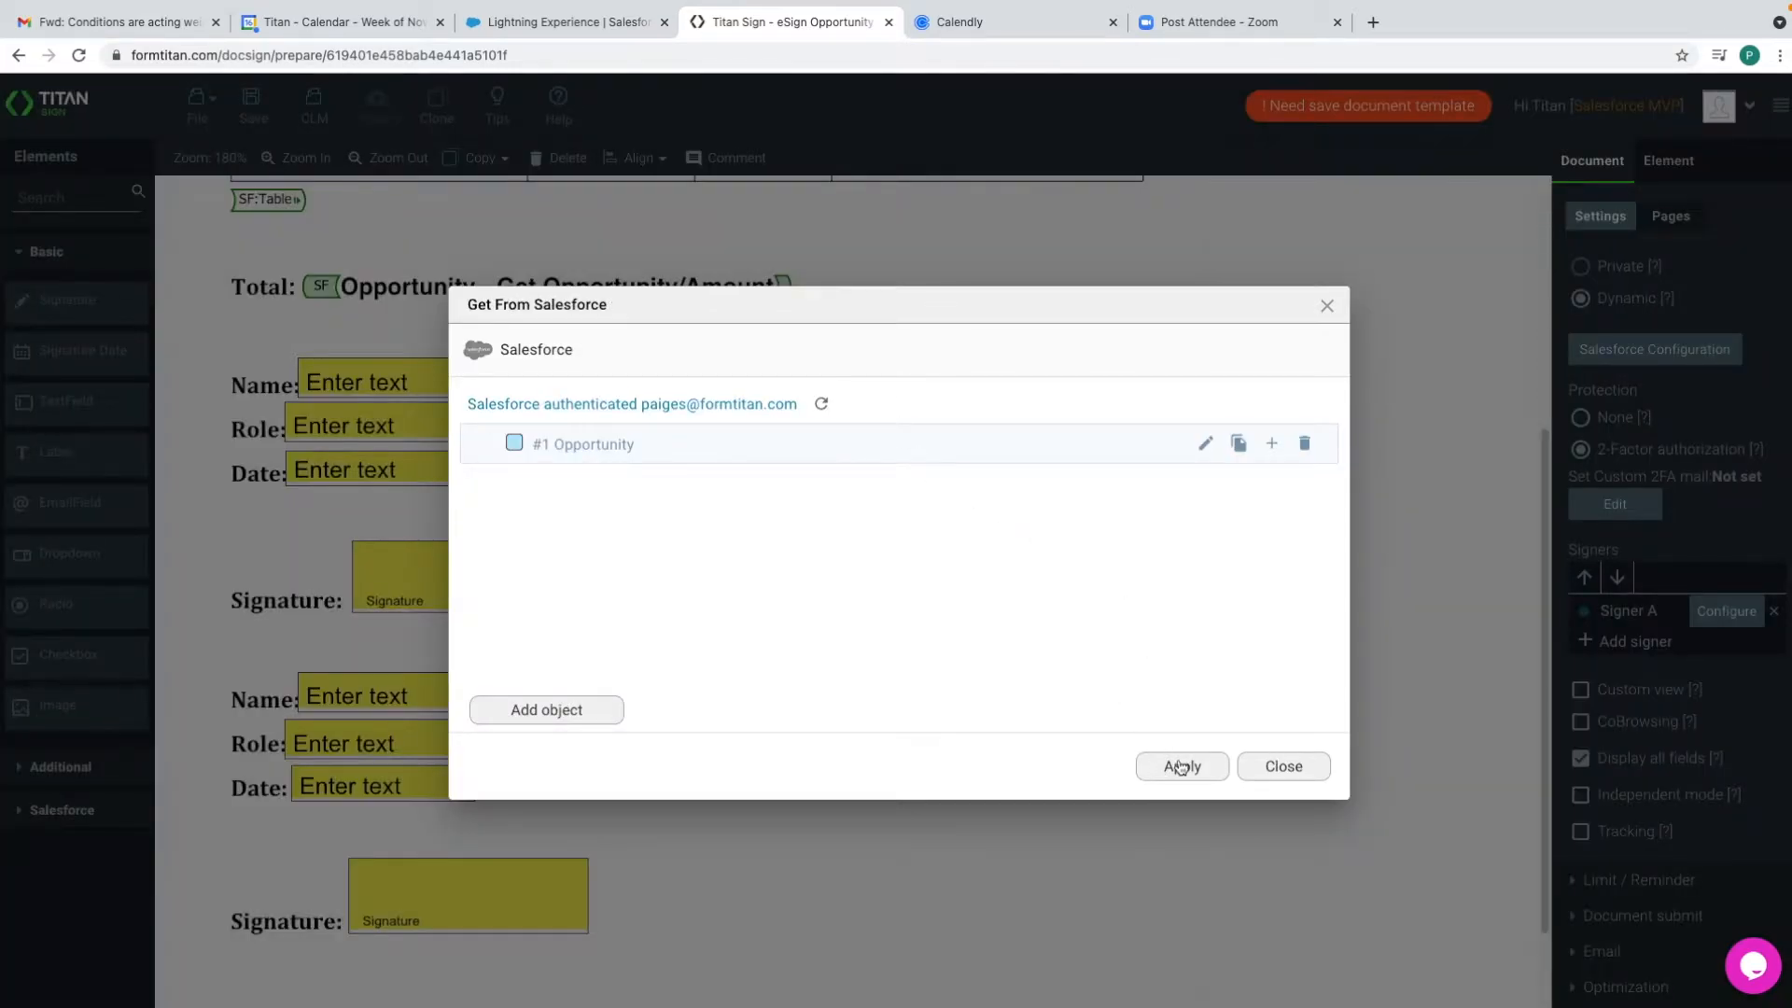
- Apply the Get From Salesforce settings and add a second signer named Signer B
left_click(1180, 767)
scroll(945, 768, "down", 1)
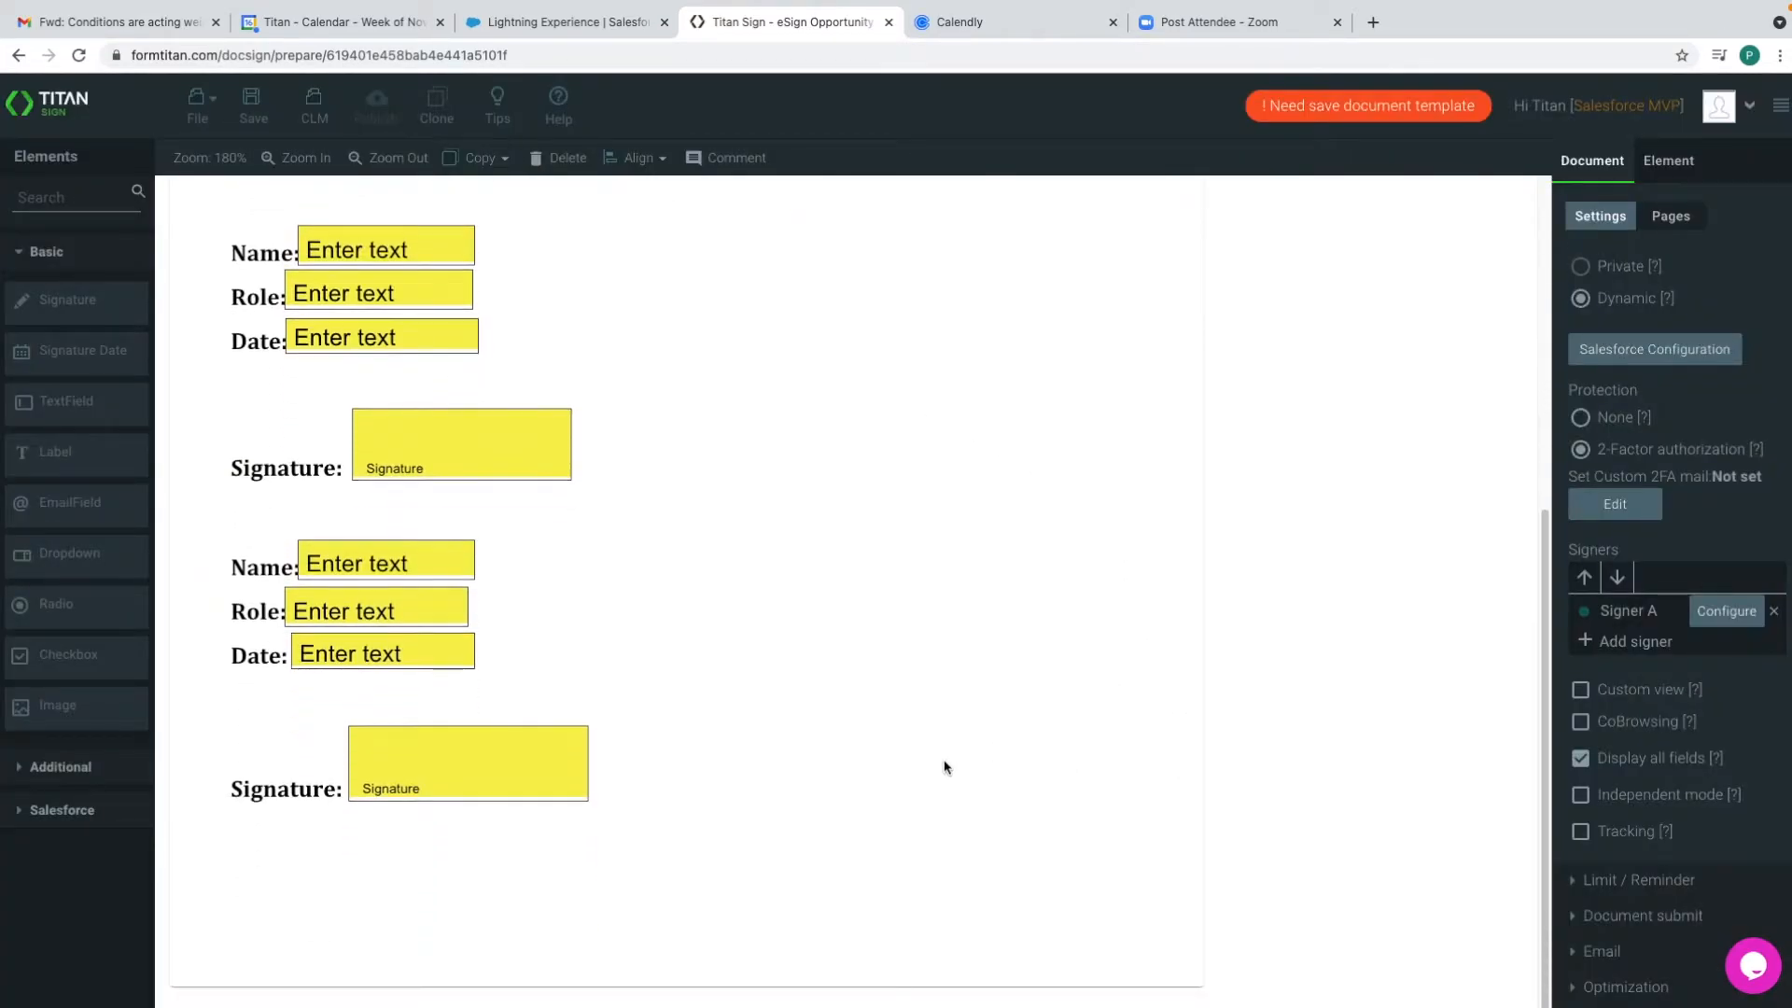
scroll(654, 651, "up", 2)
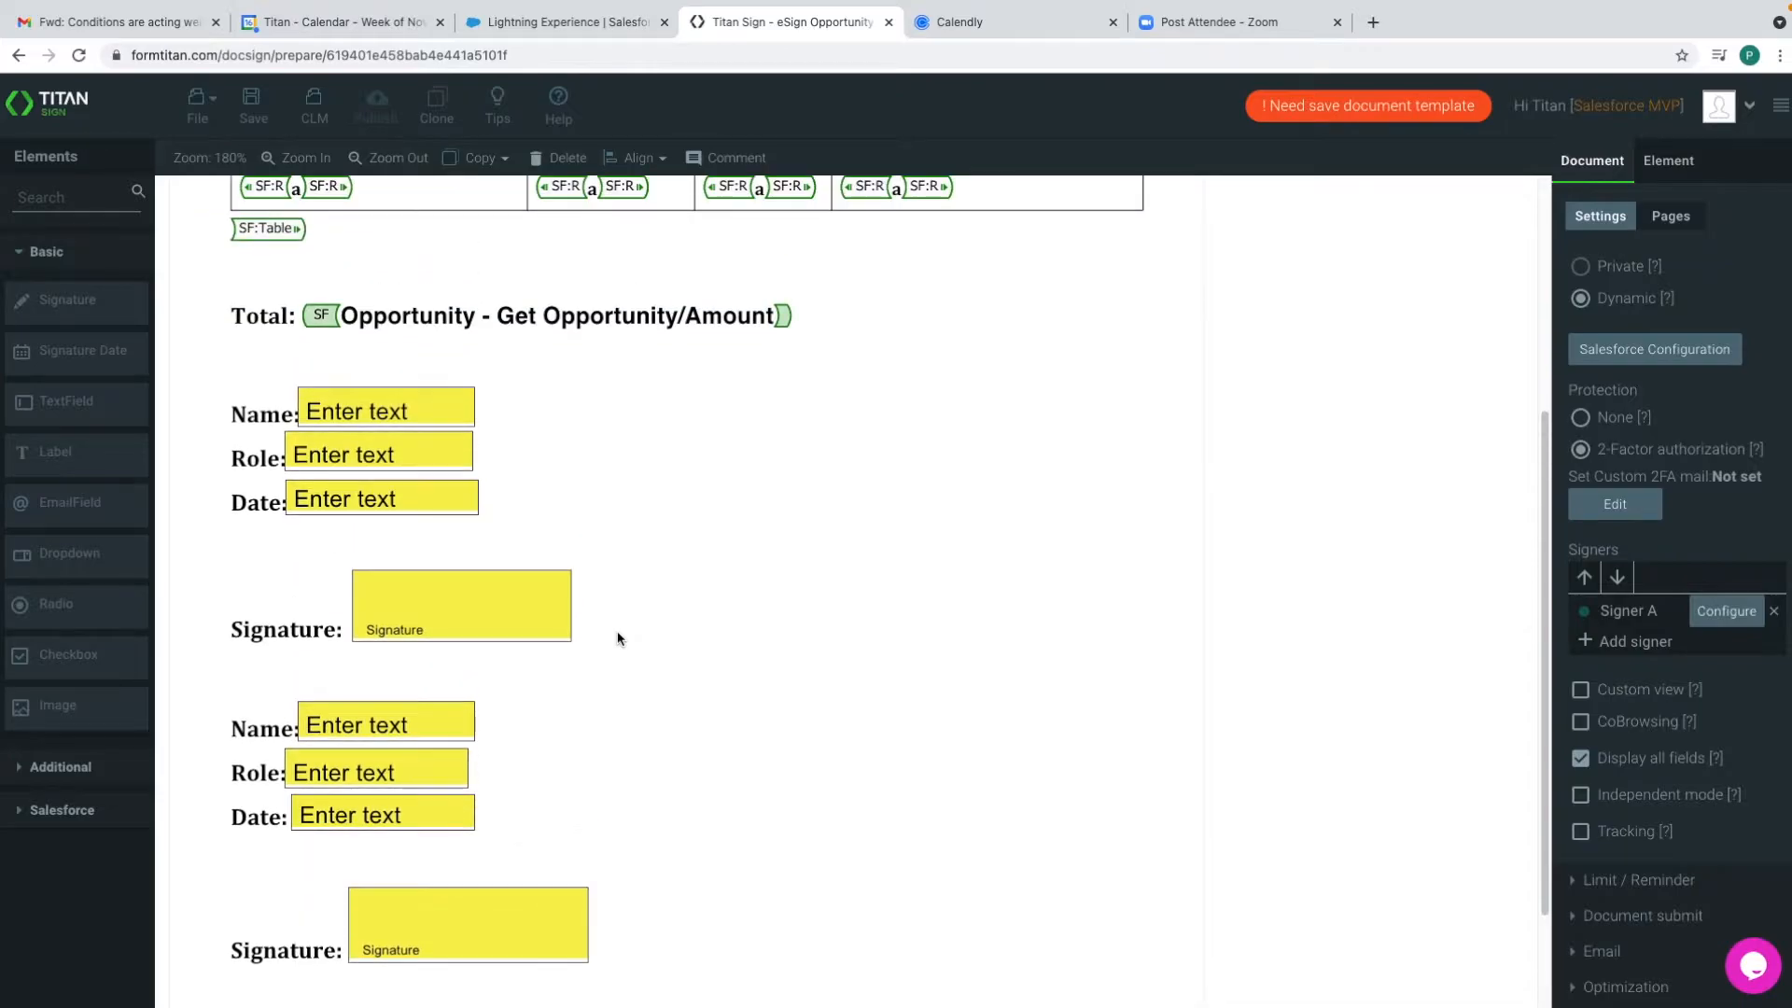
scroll(698, 586, "up", 4)
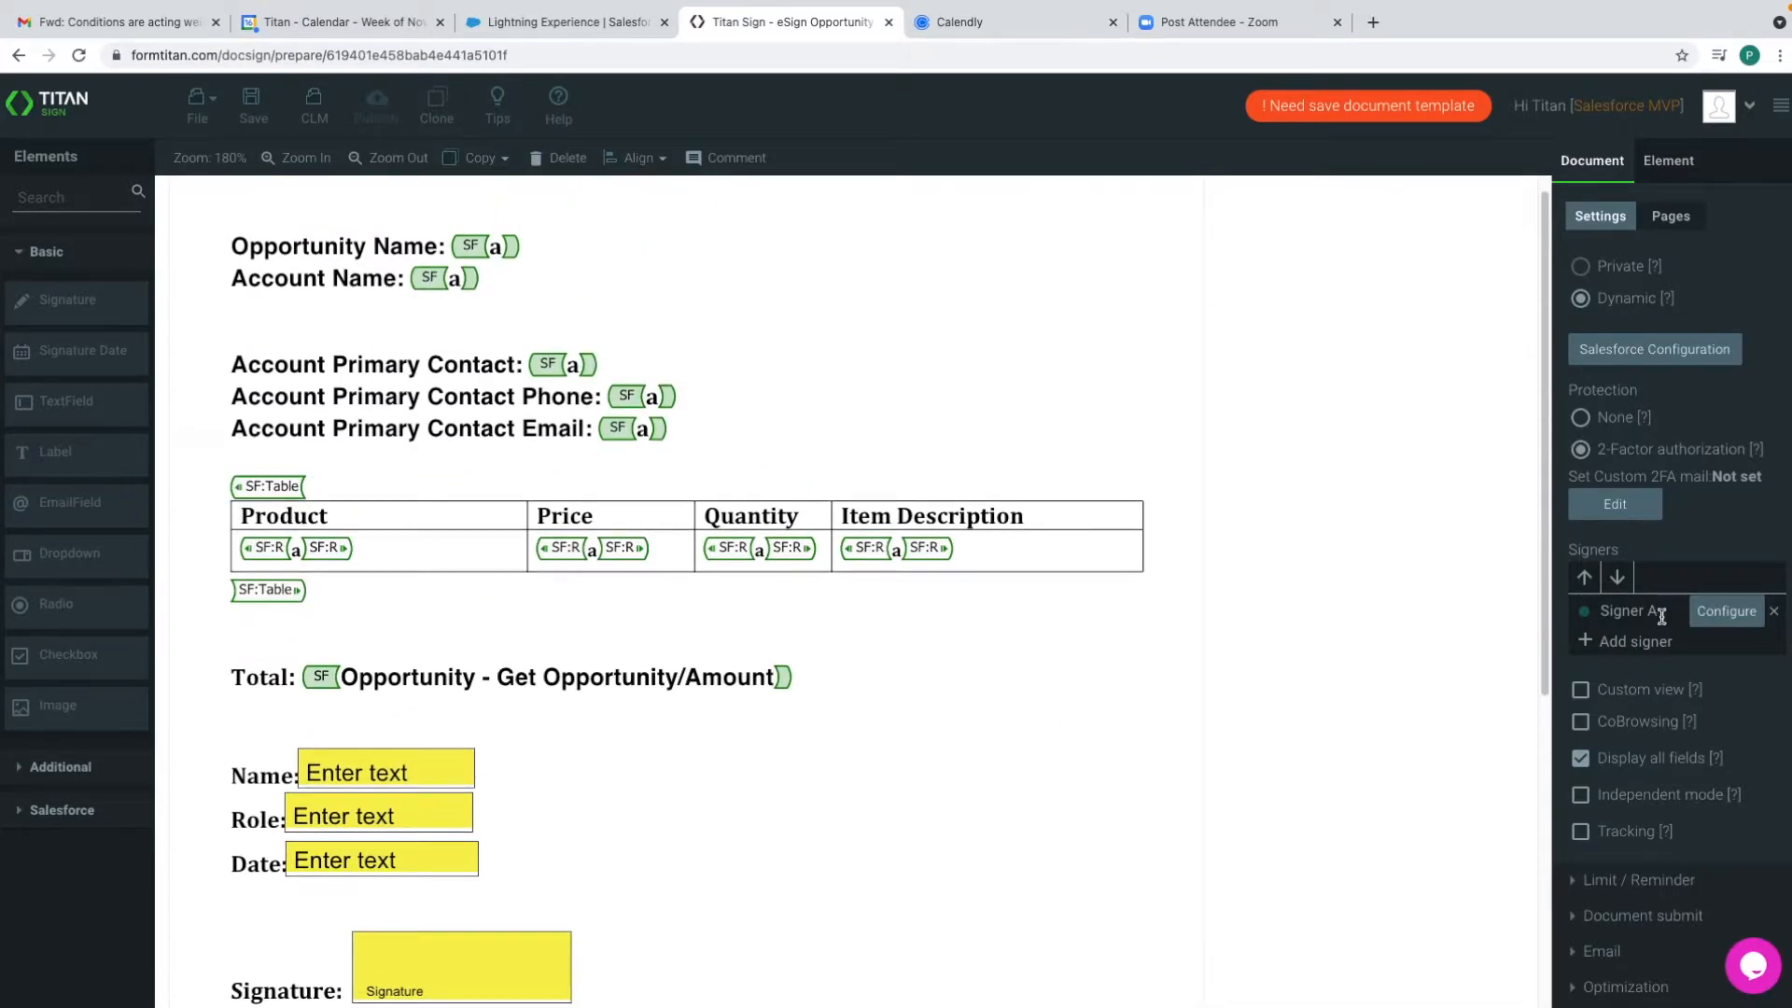
left_click(1619, 642)
type("Signer B")
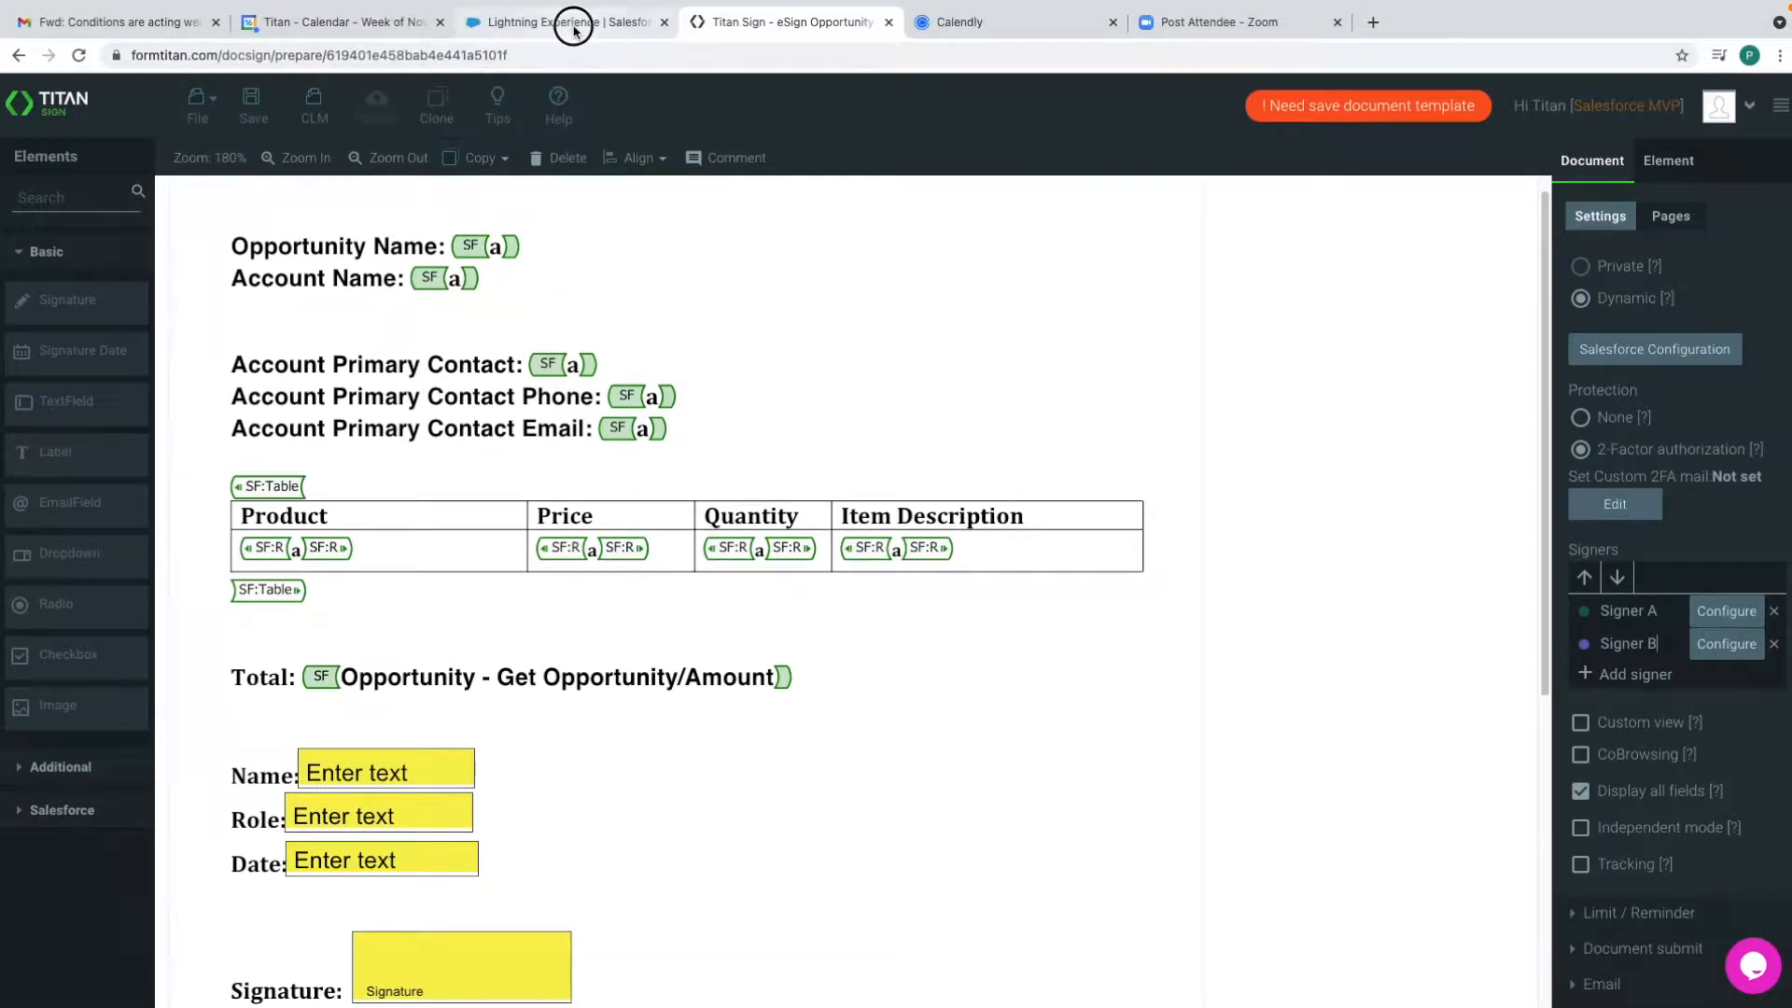
- In Salesforce, open the Burlington Textiles Weaving Plant Generator opportunity and view its details
left_click(571, 21)
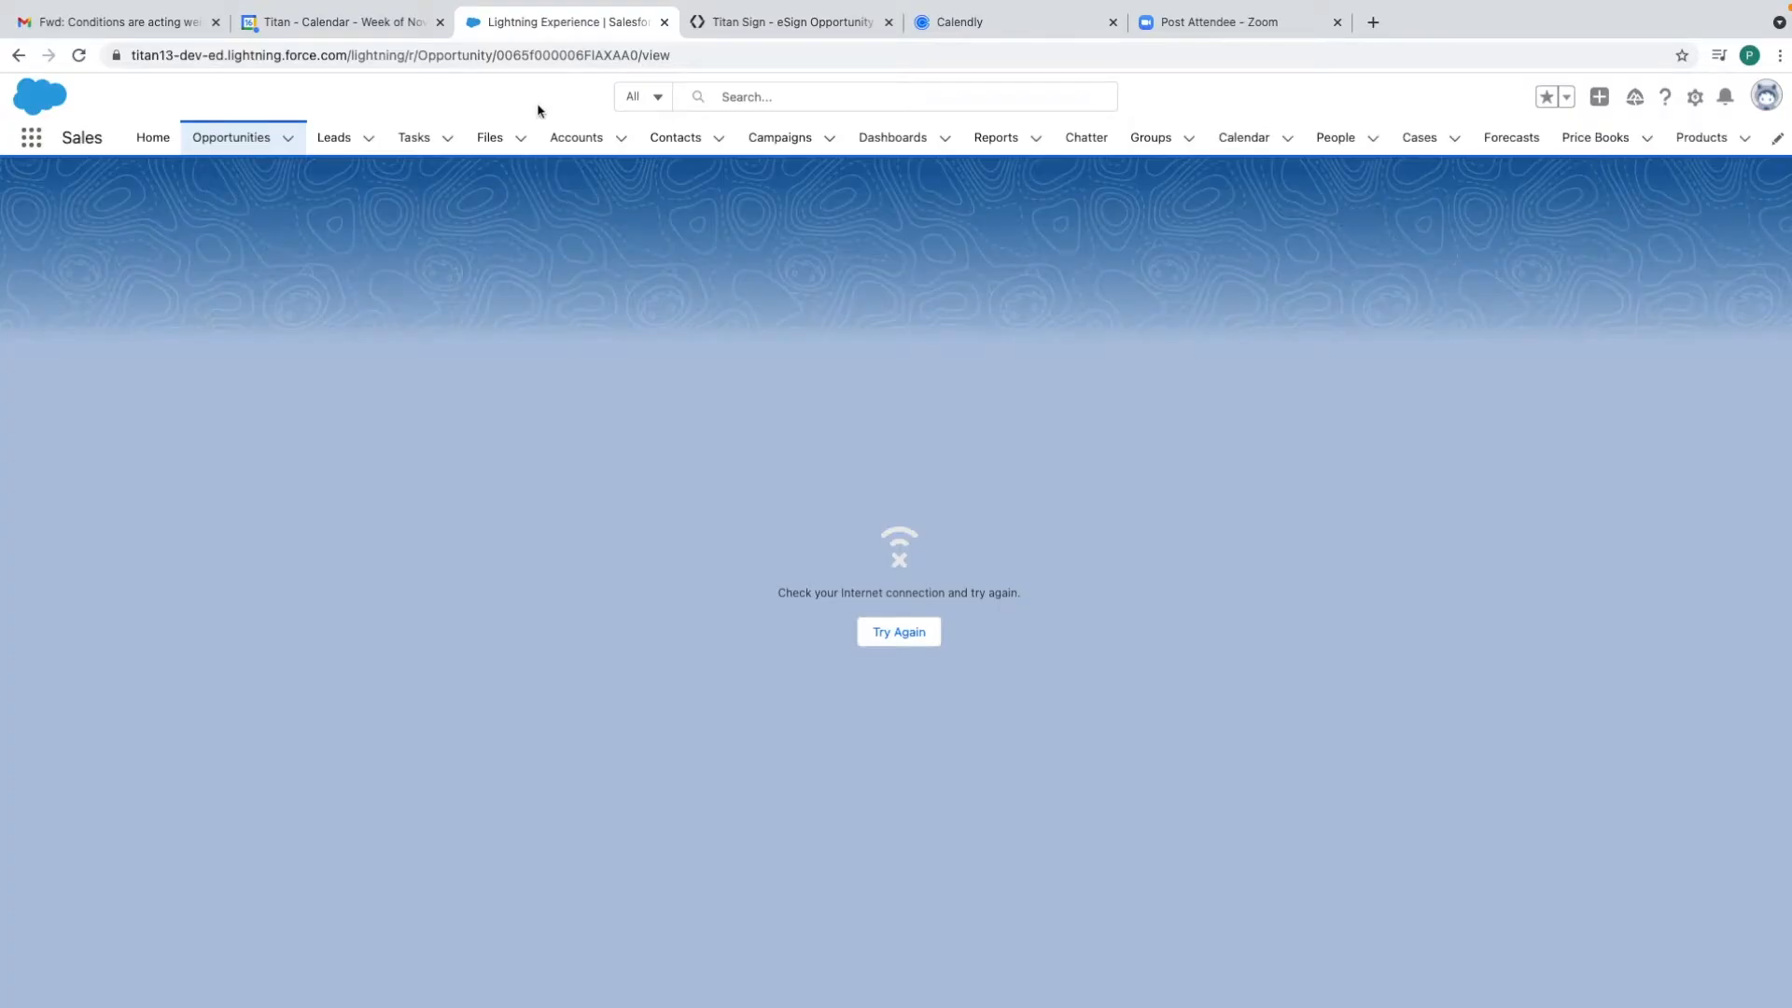
left_click(907, 635)
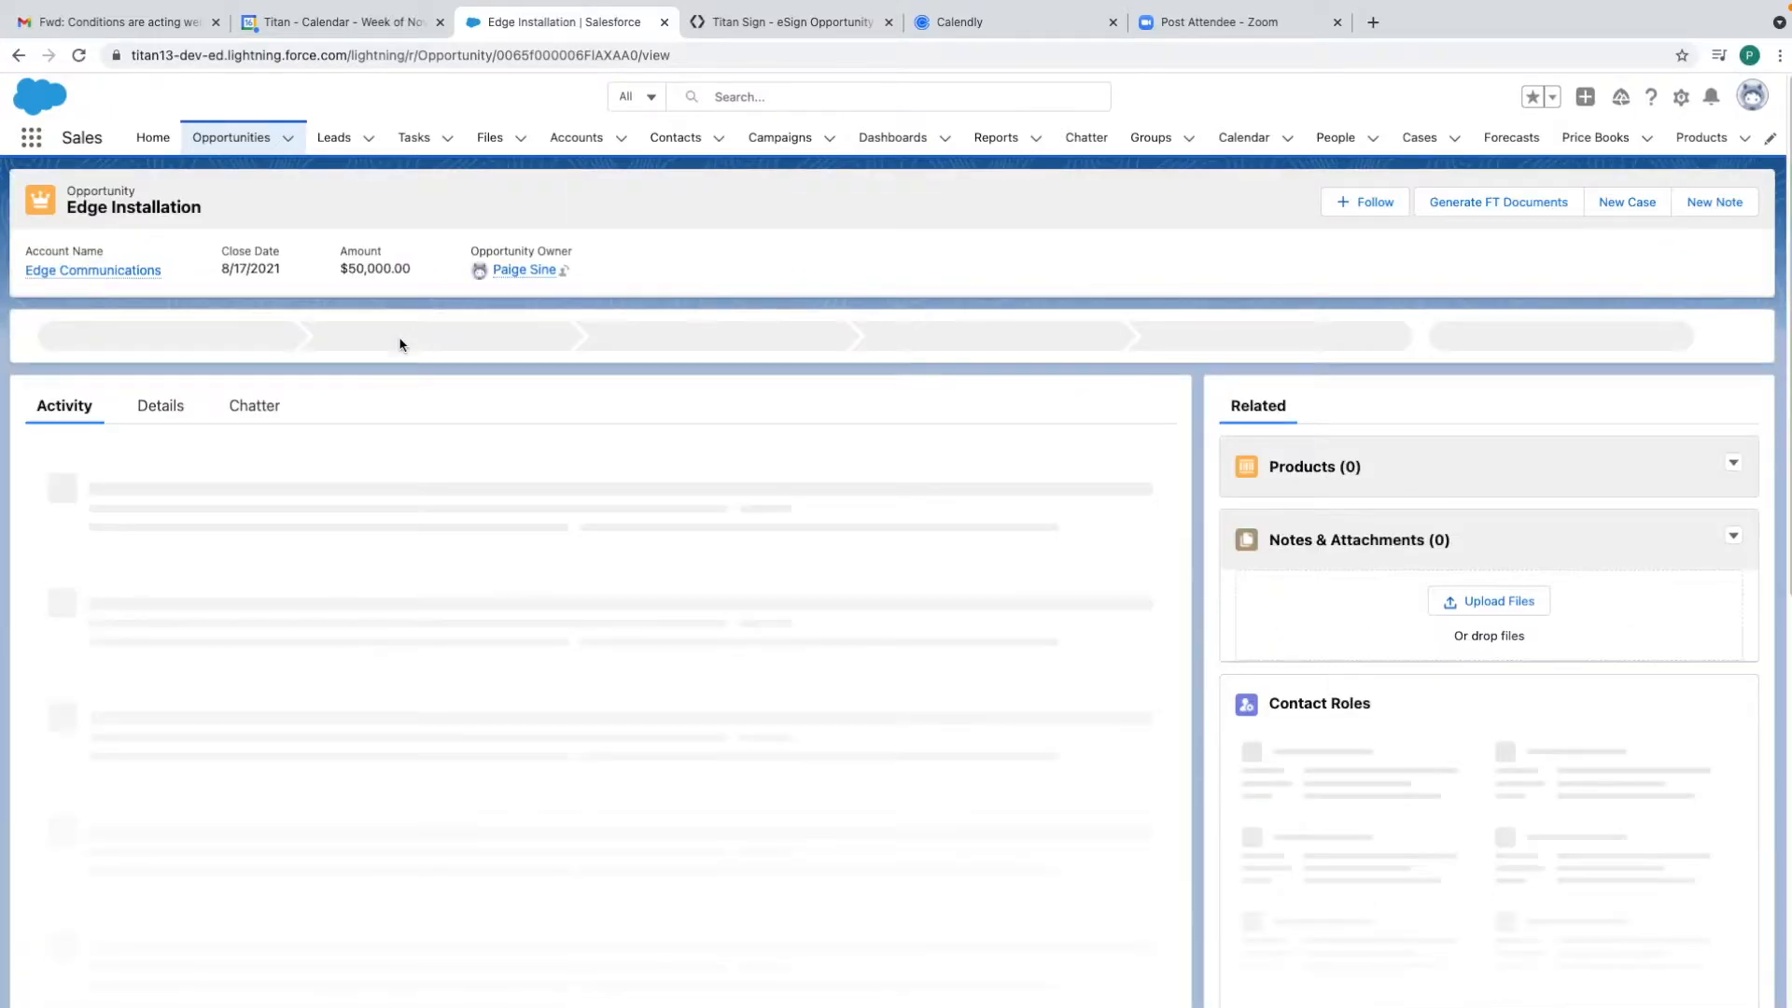
left_click(154, 406)
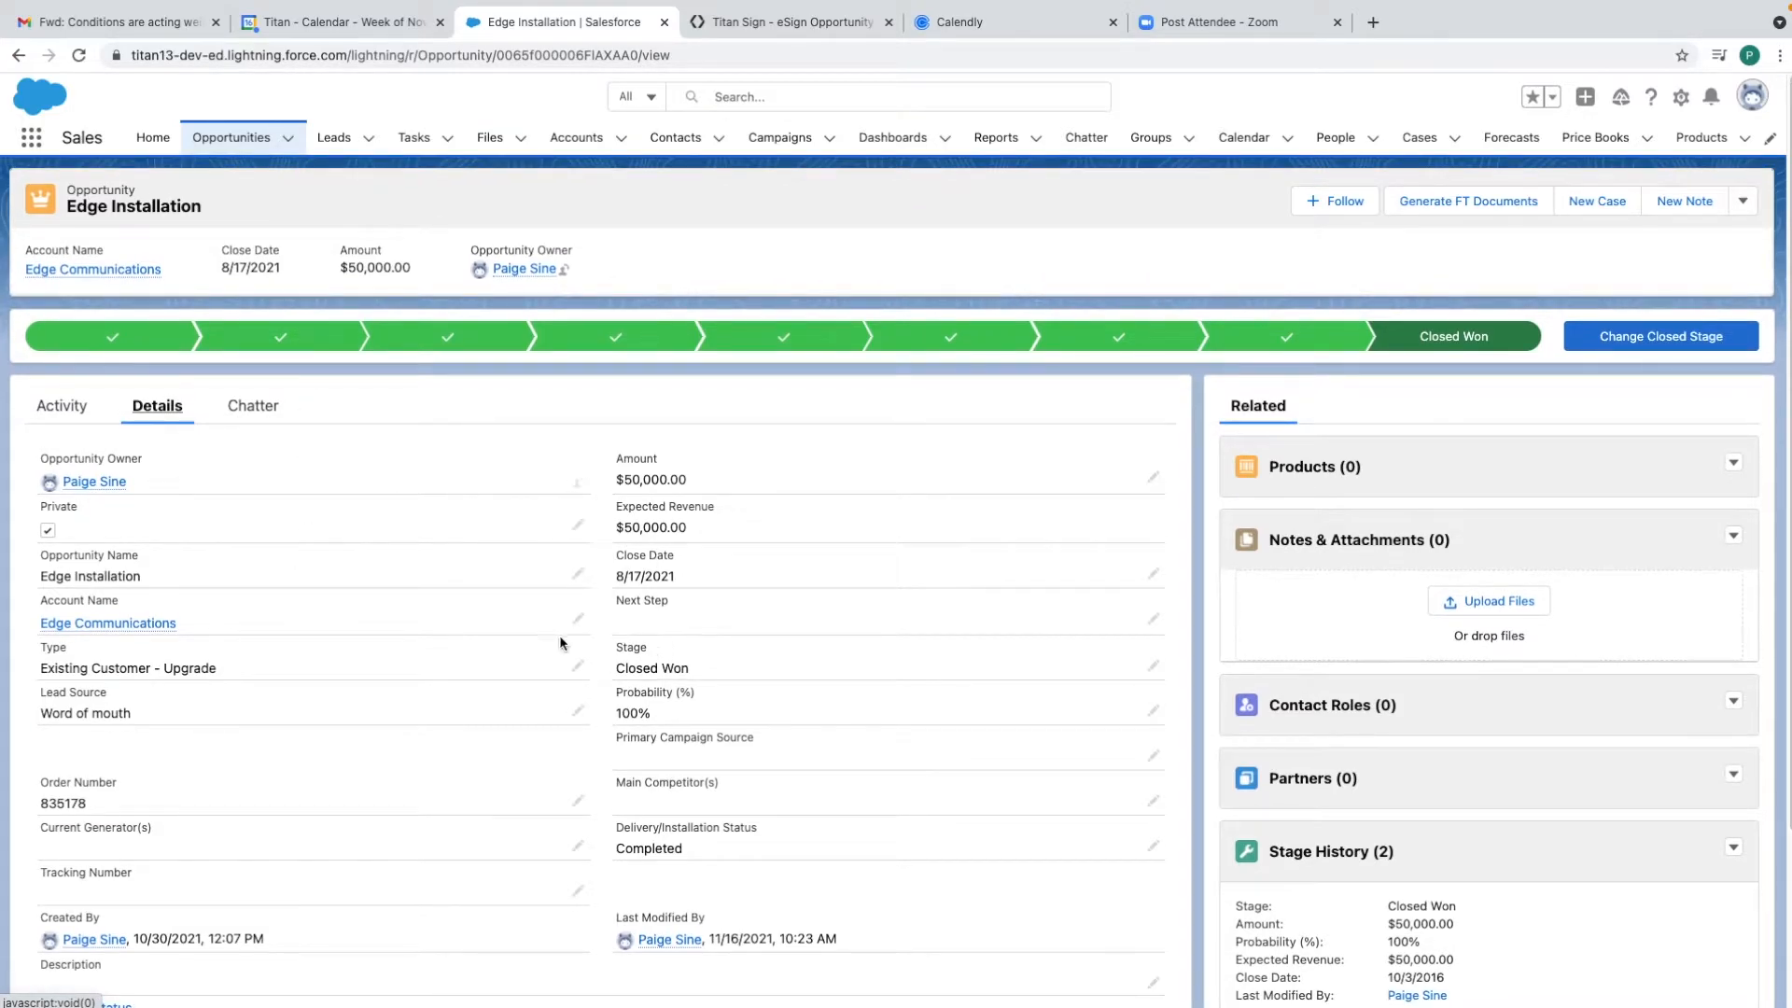
left_click(237, 146)
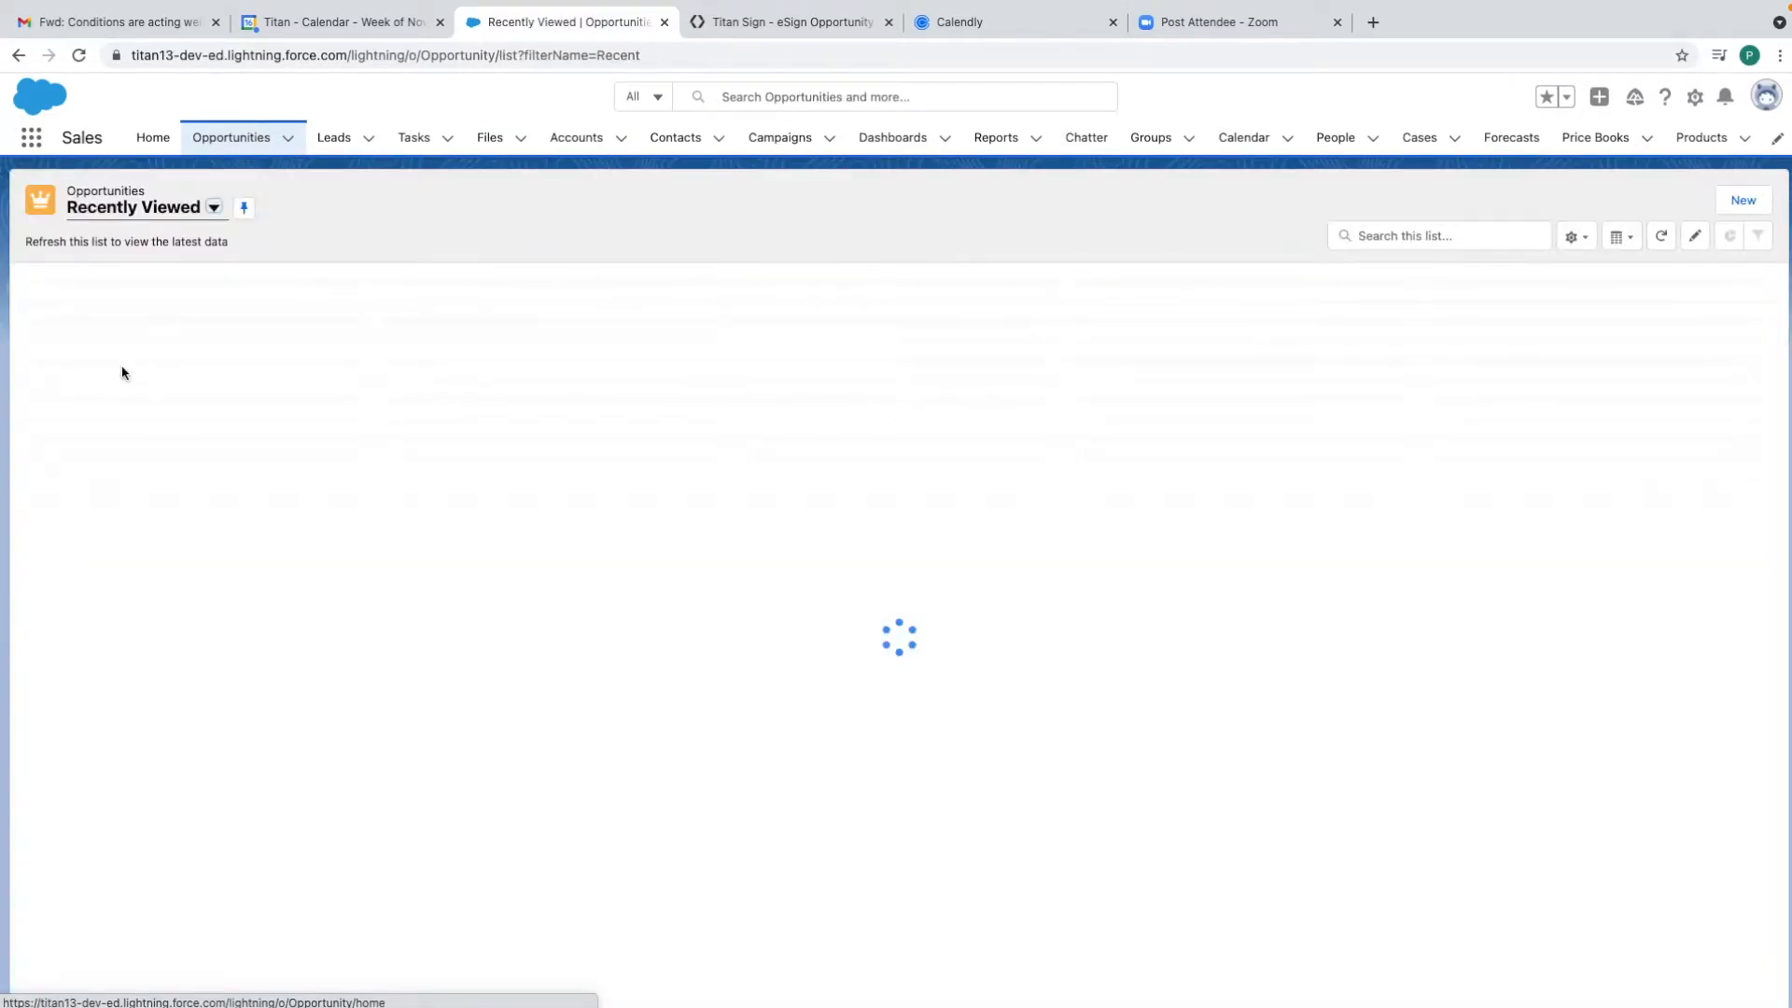
left_click(159, 364)
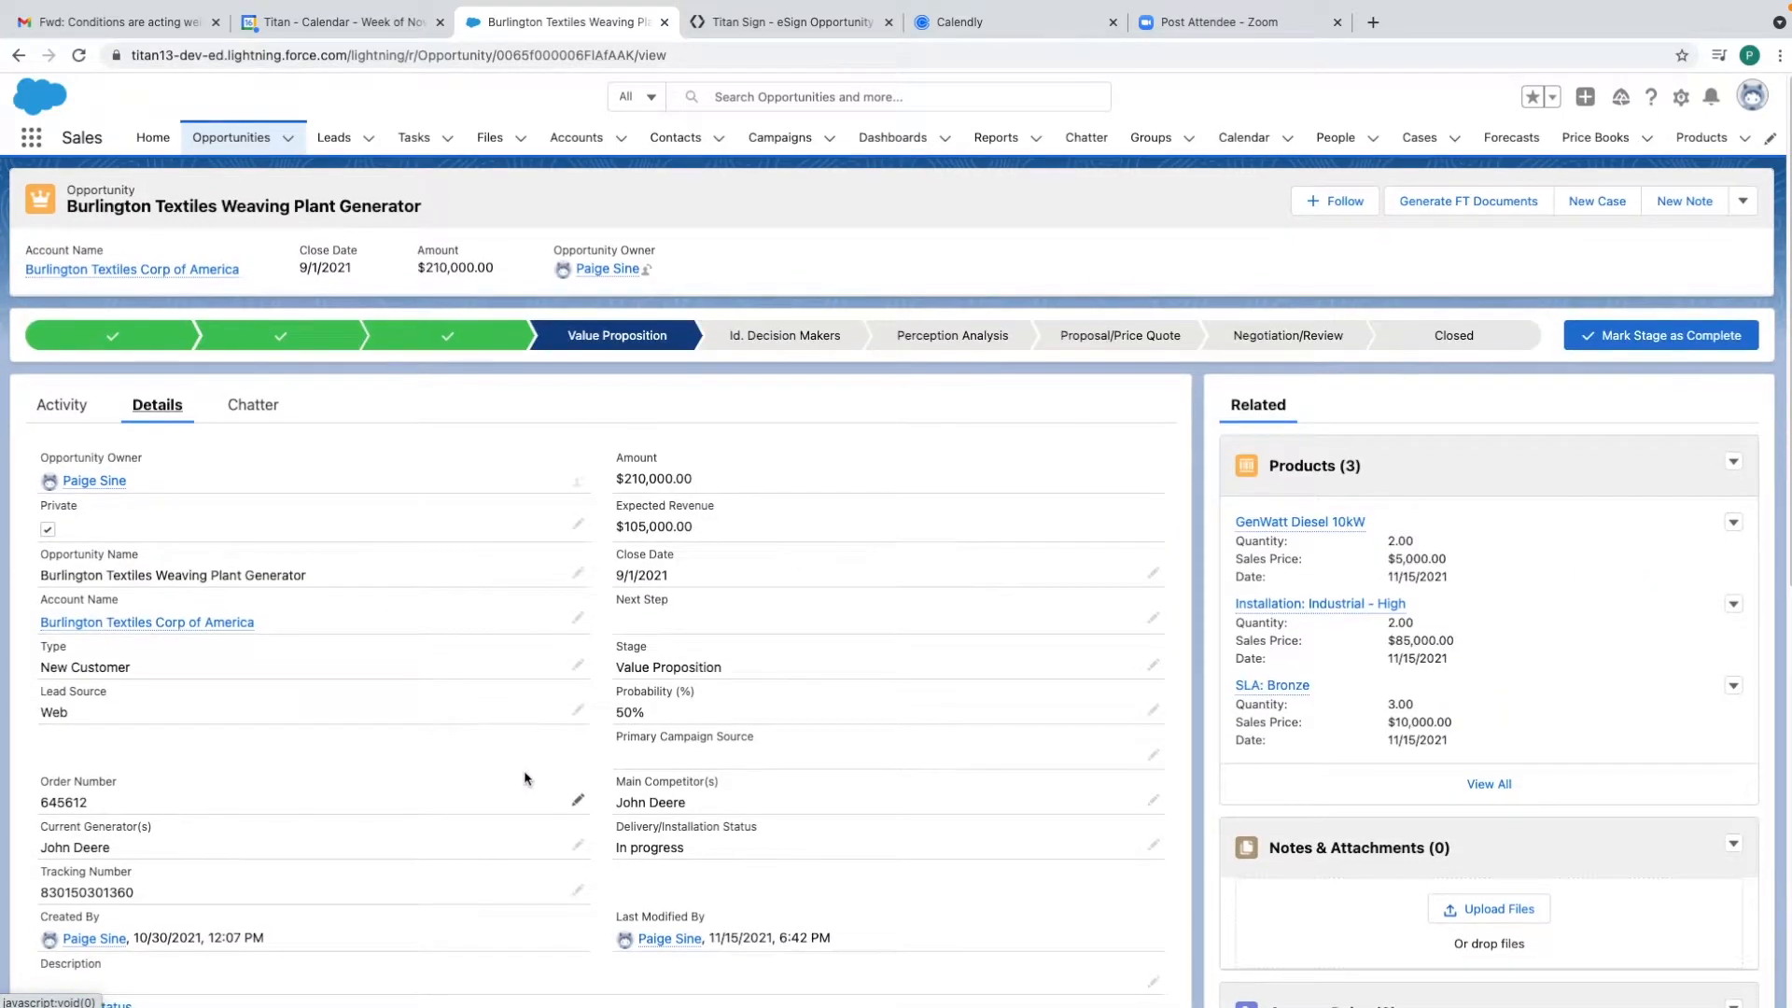
scroll(560, 784, "down", 3)
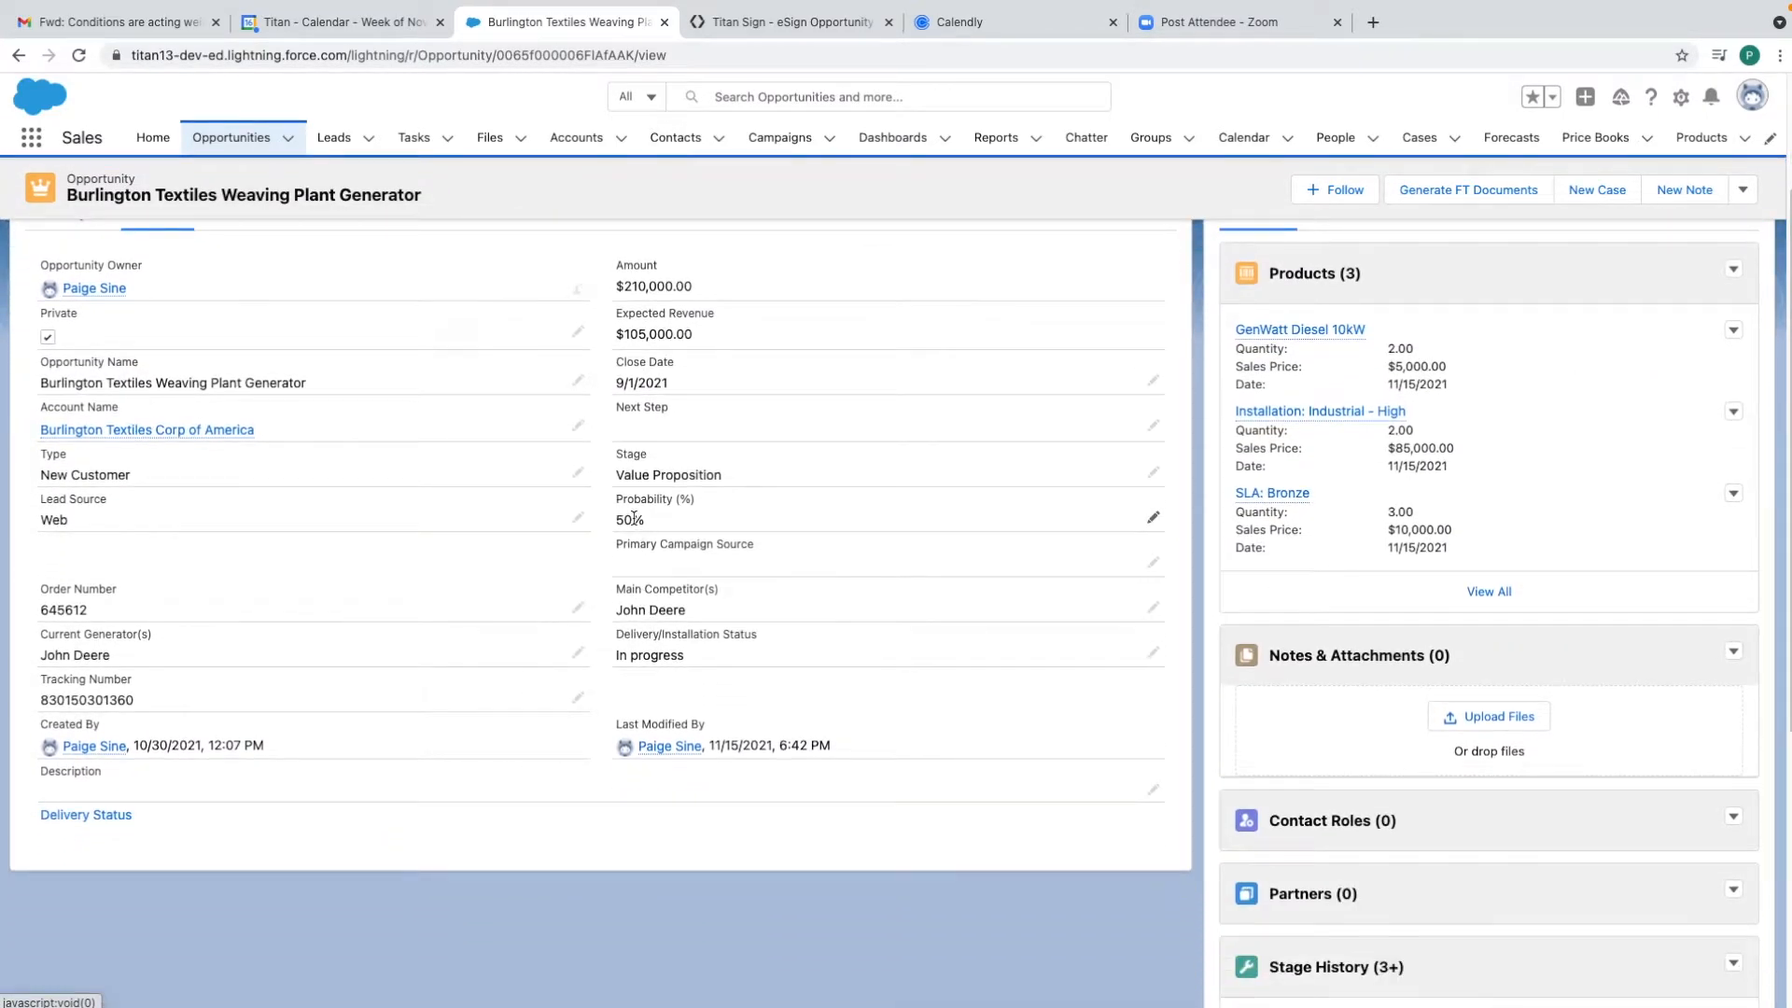
scroll(117, 459, "up", 1)
mouse_move(126, 490)
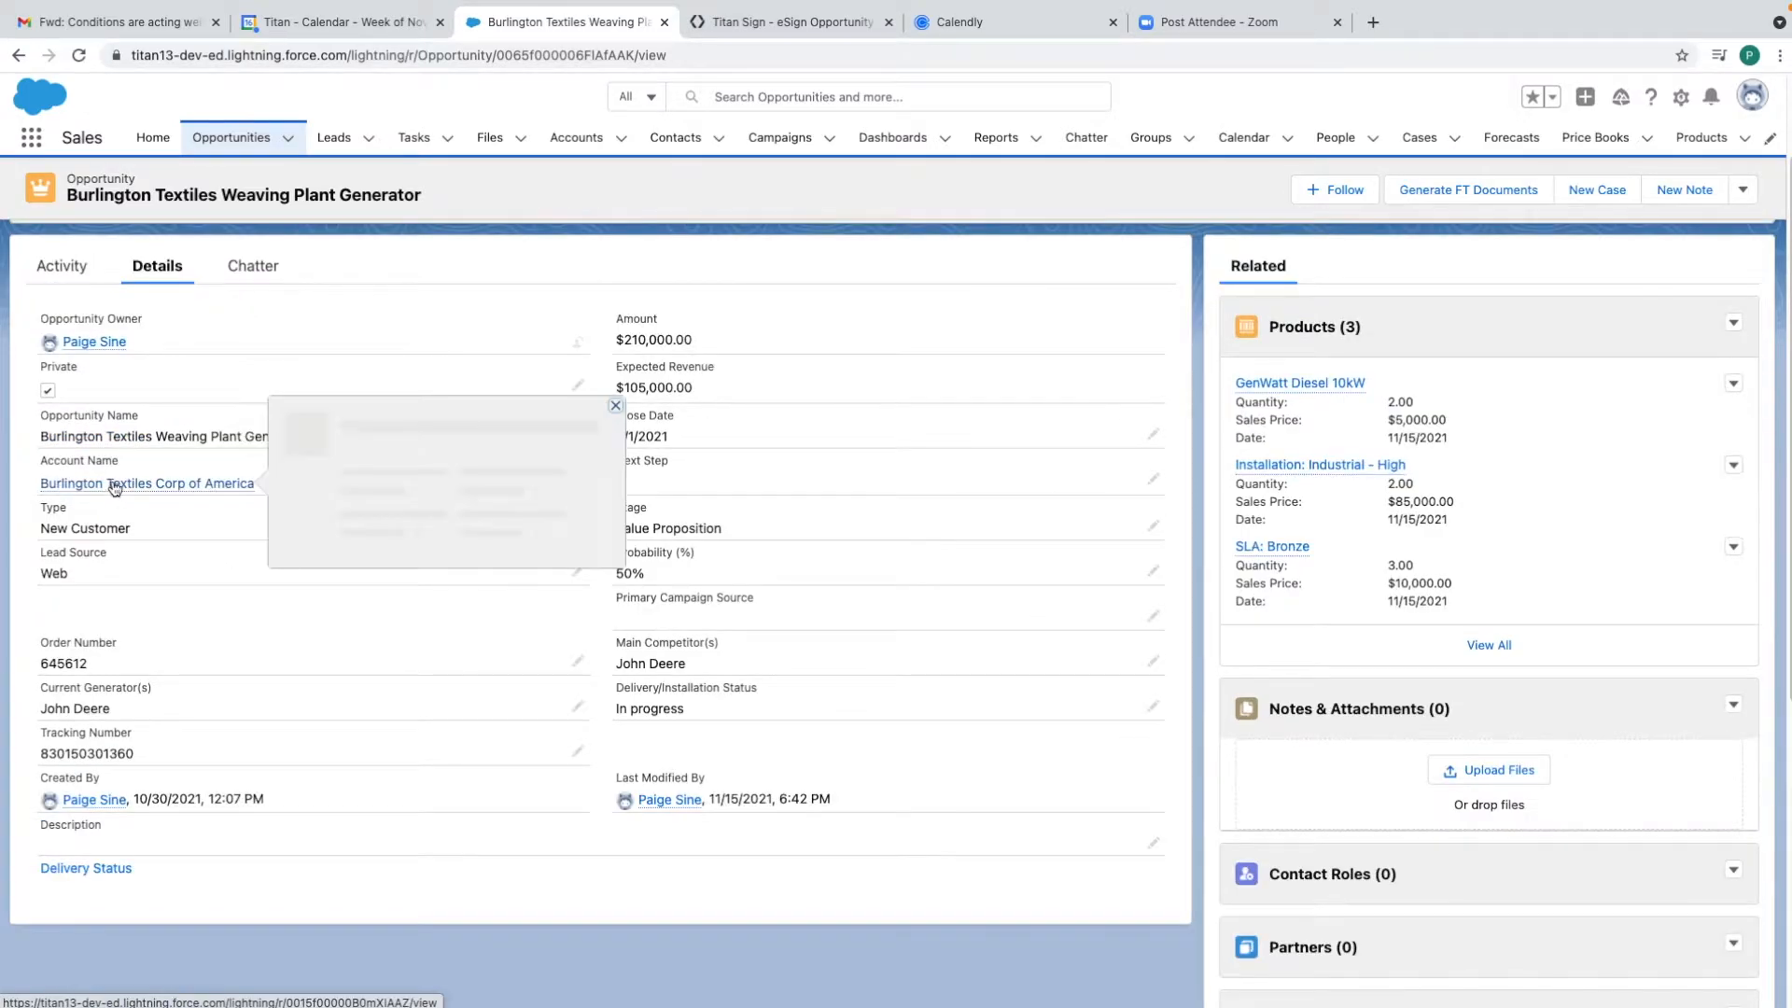
left_click(128, 493)
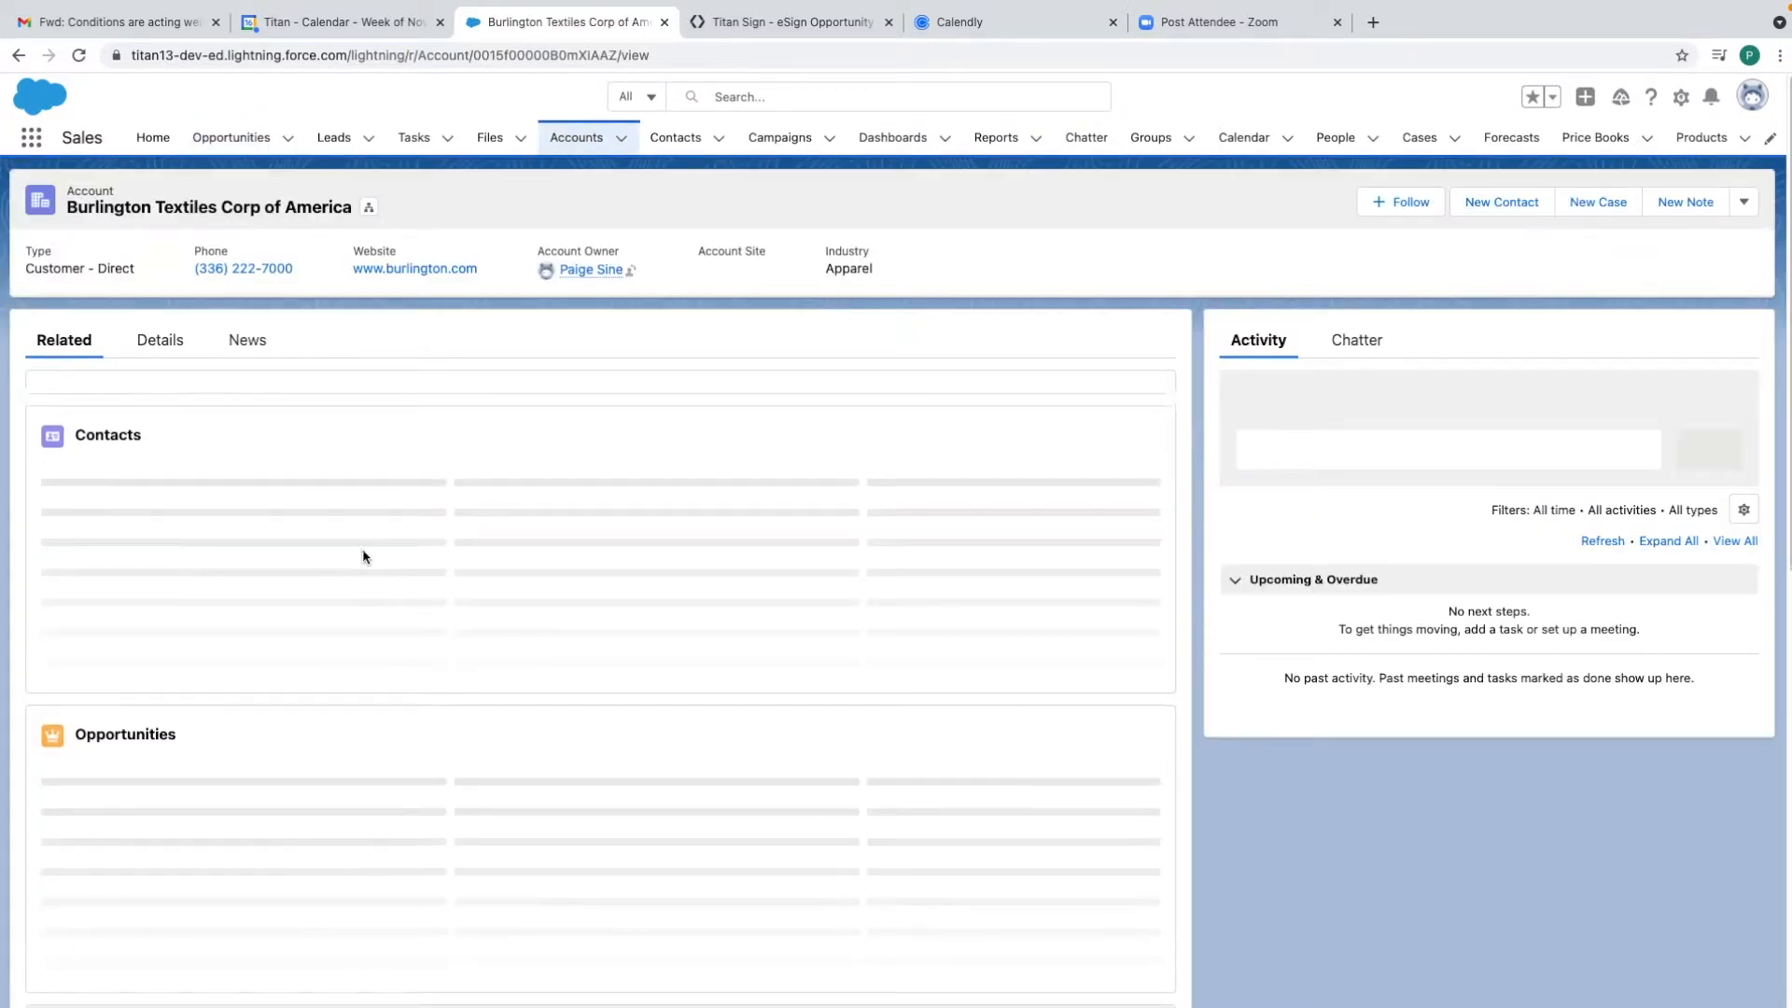
left_click(158, 339)
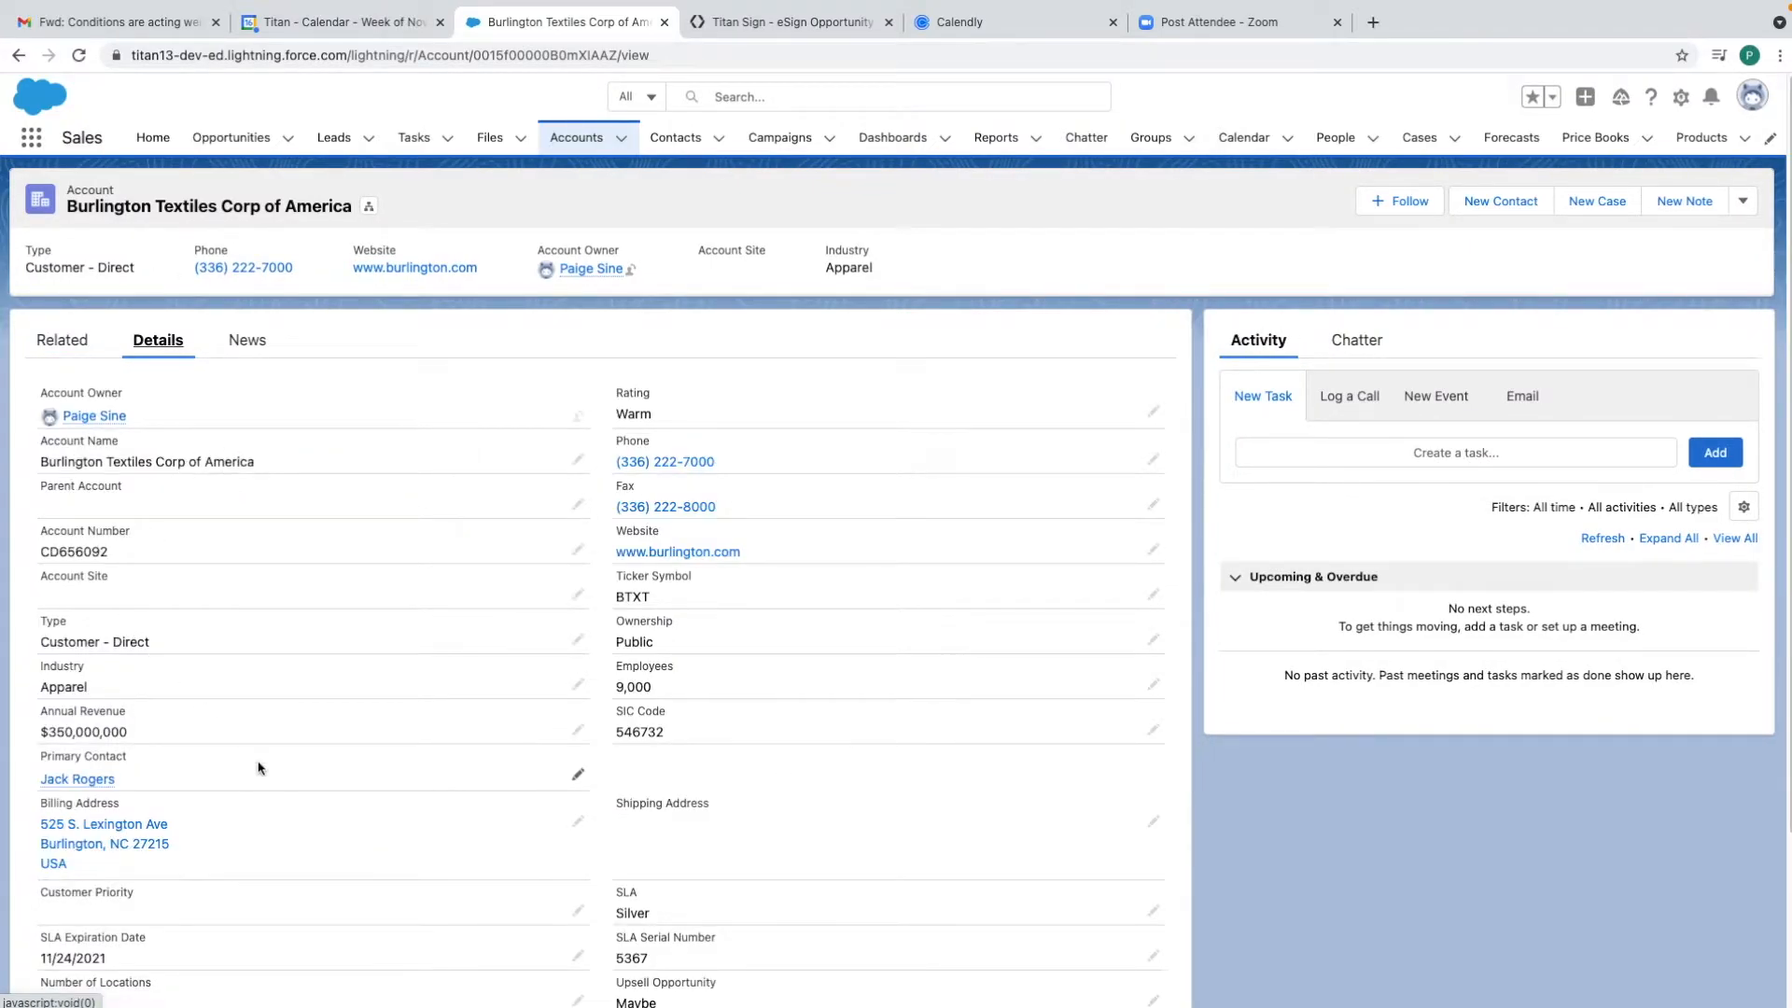
mouse_move(68, 784)
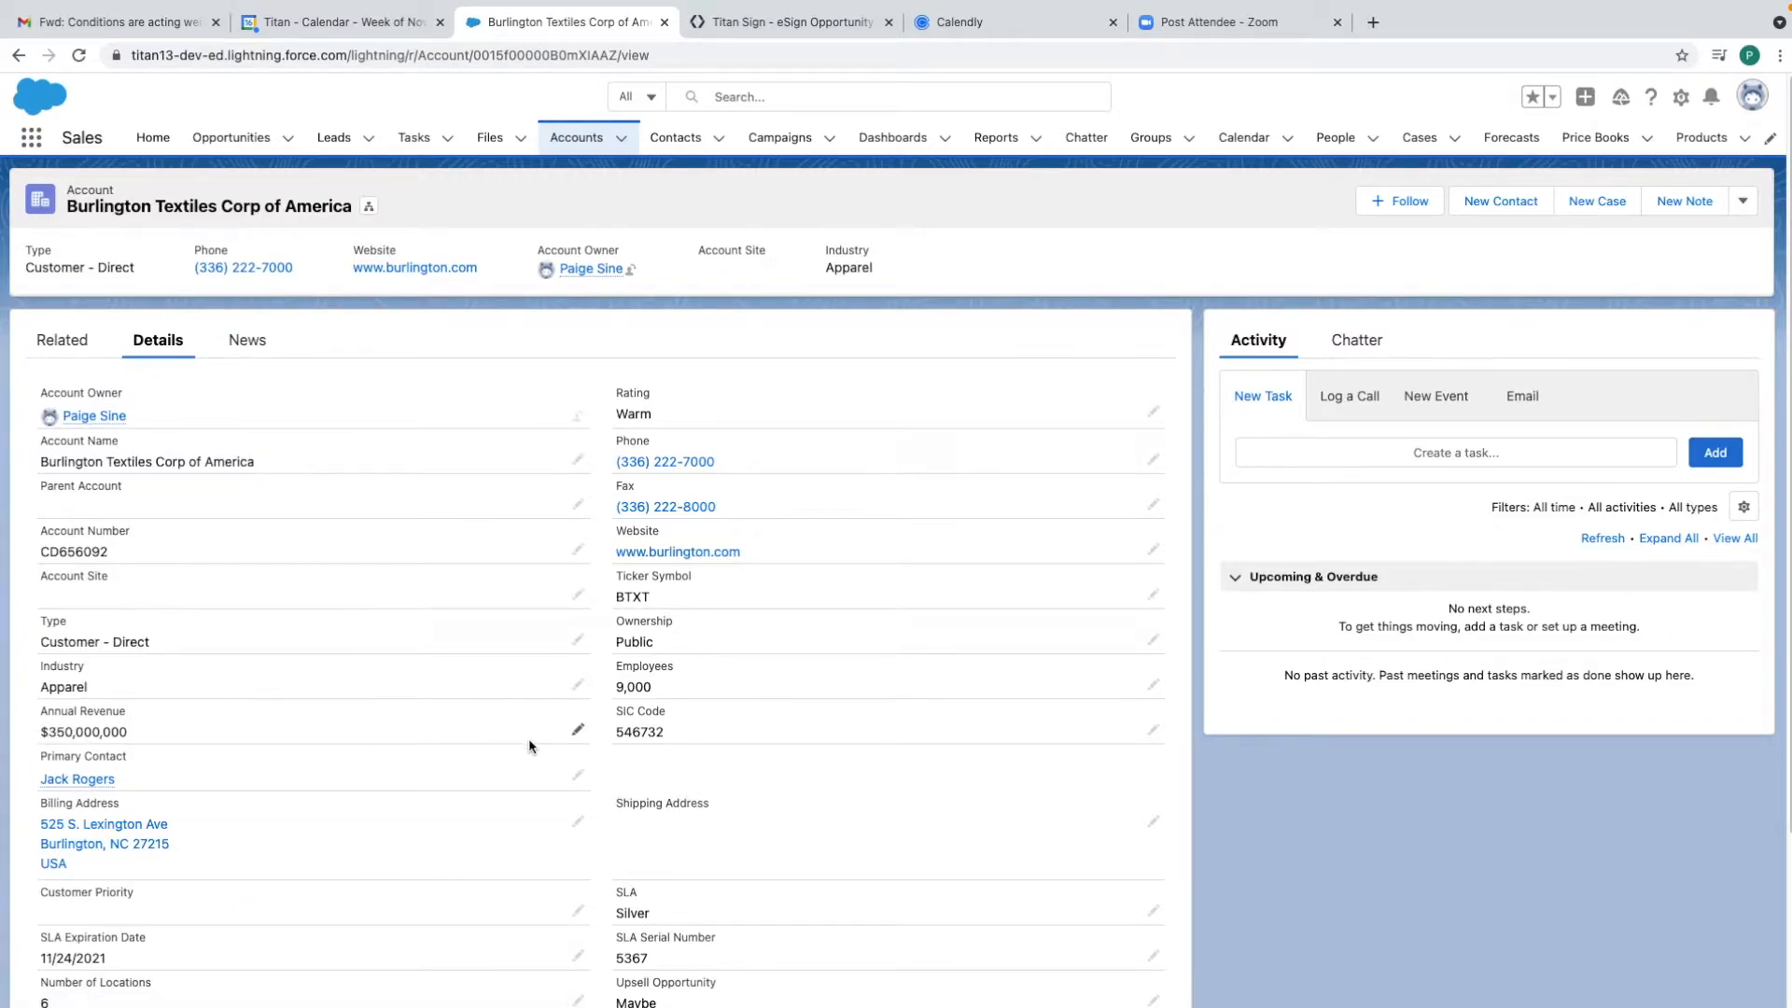
scroll(485, 752, "down", 1)
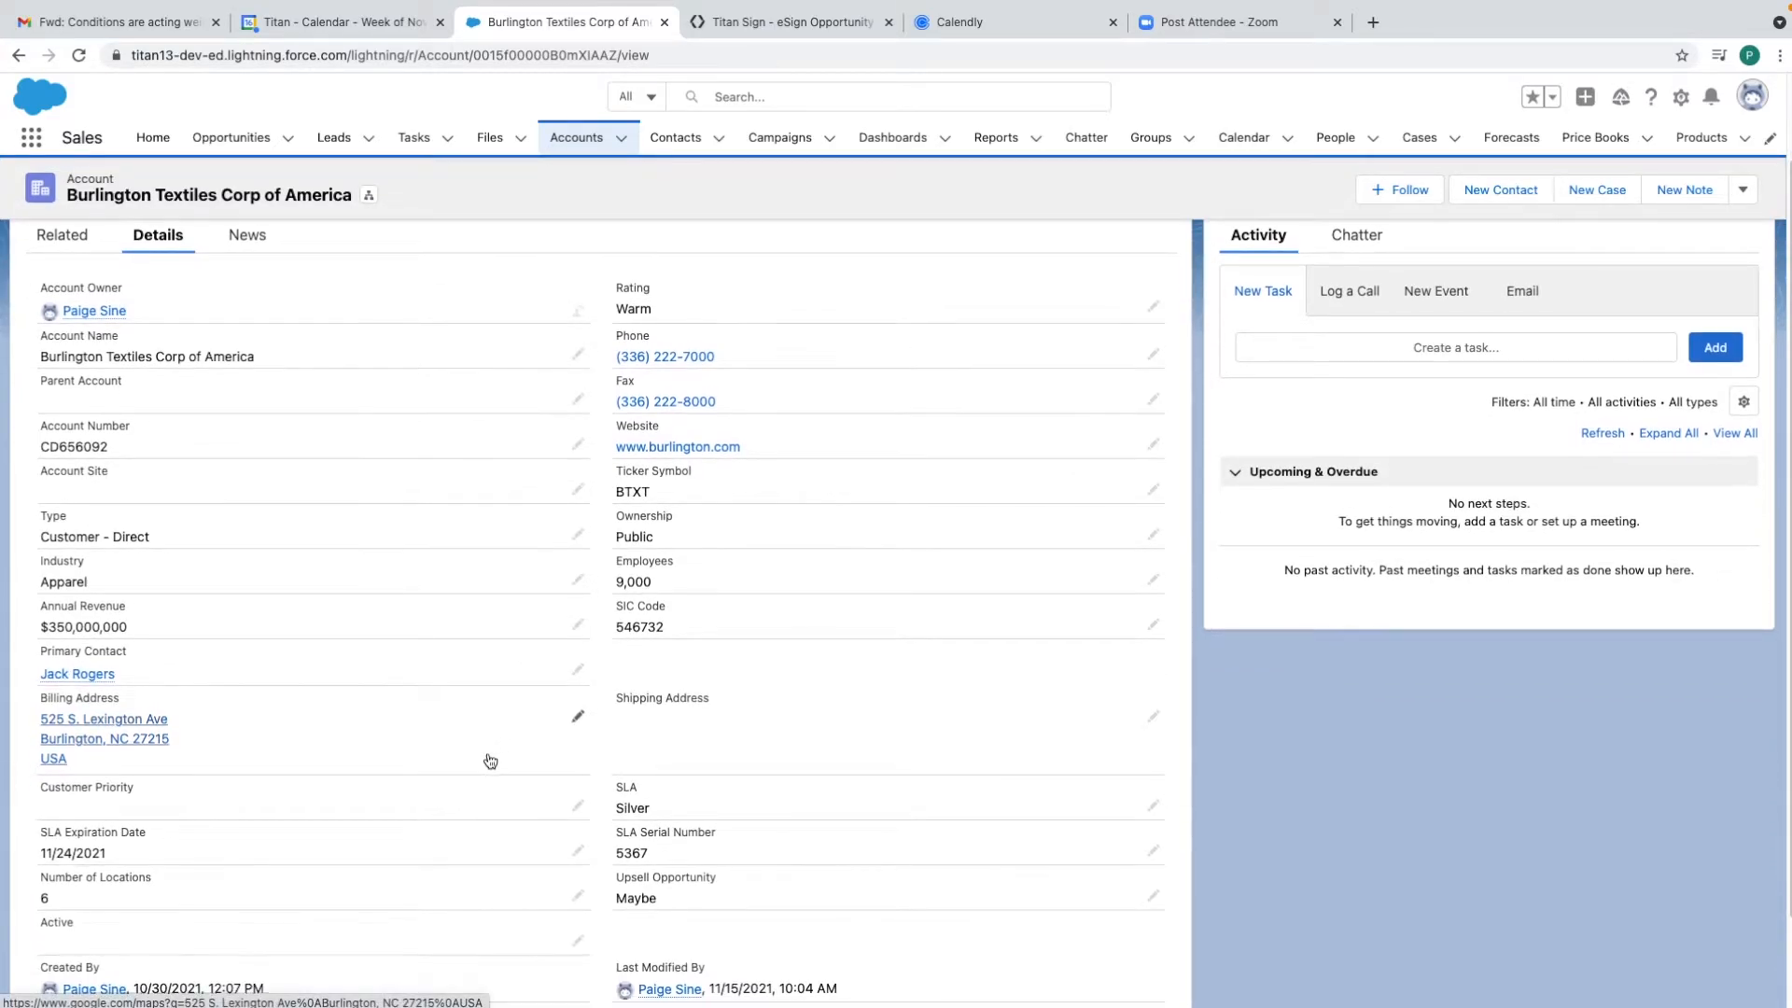
scroll(489, 752, "down", 1)
scroll(493, 756, "up", 3)
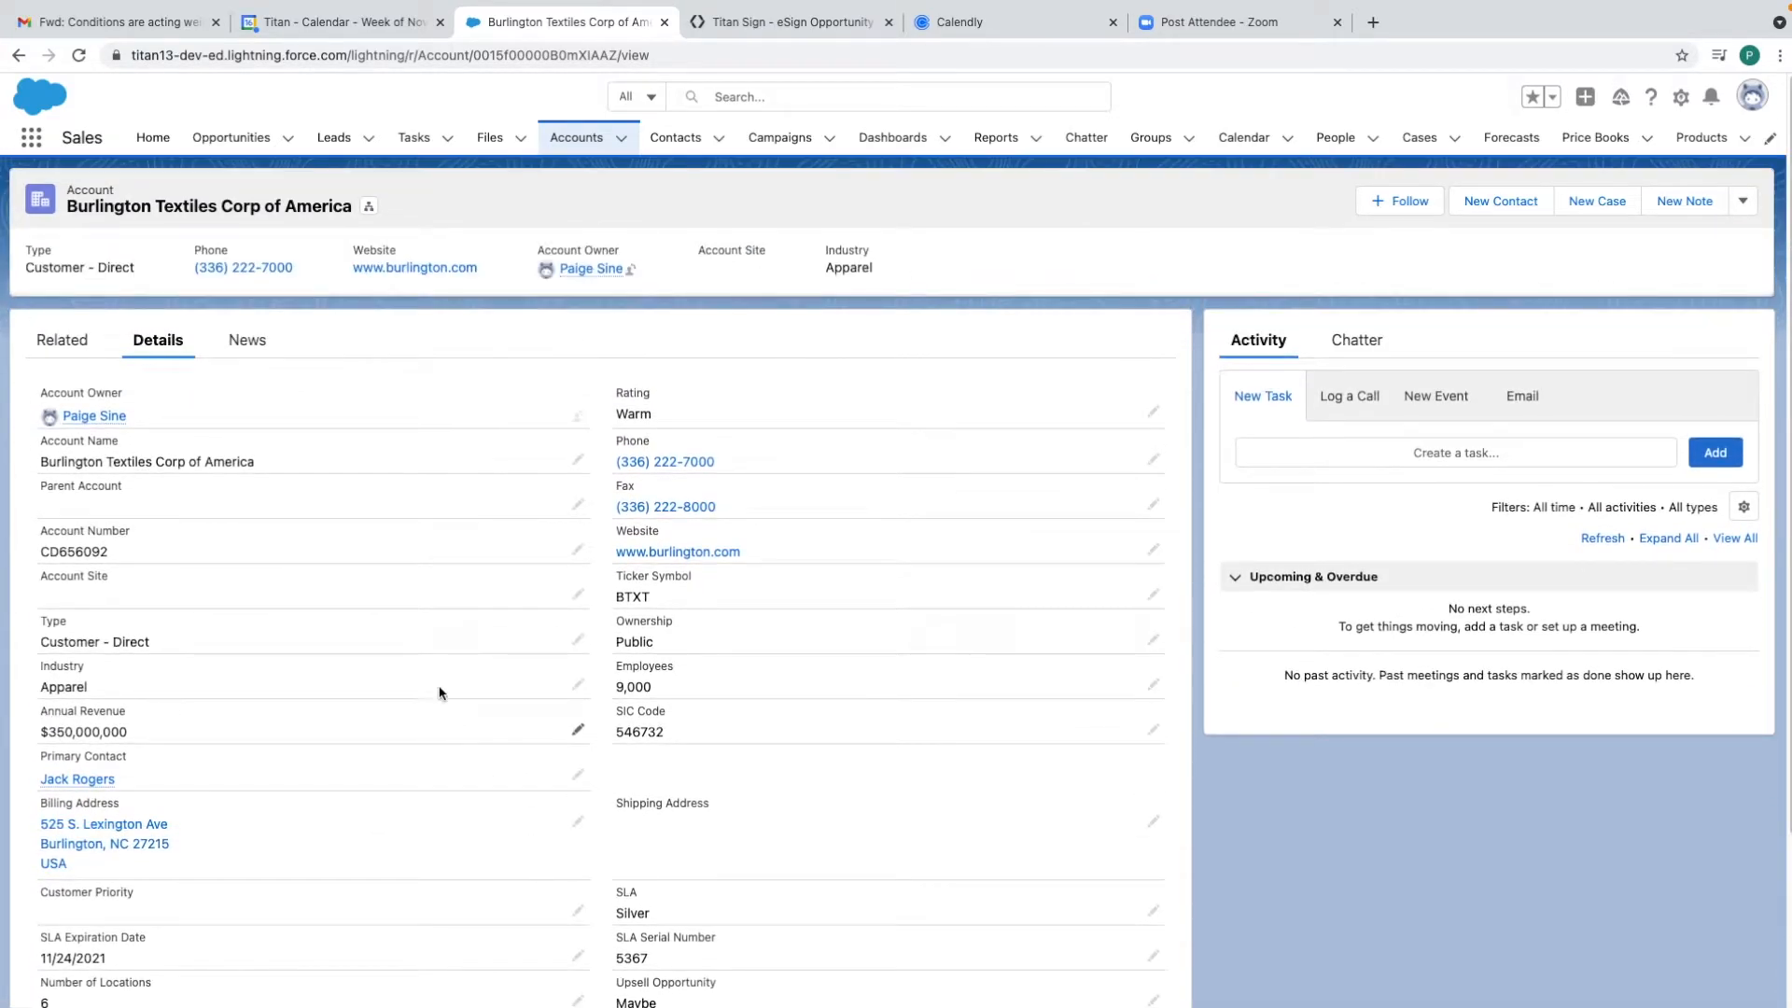
left_click(227, 147)
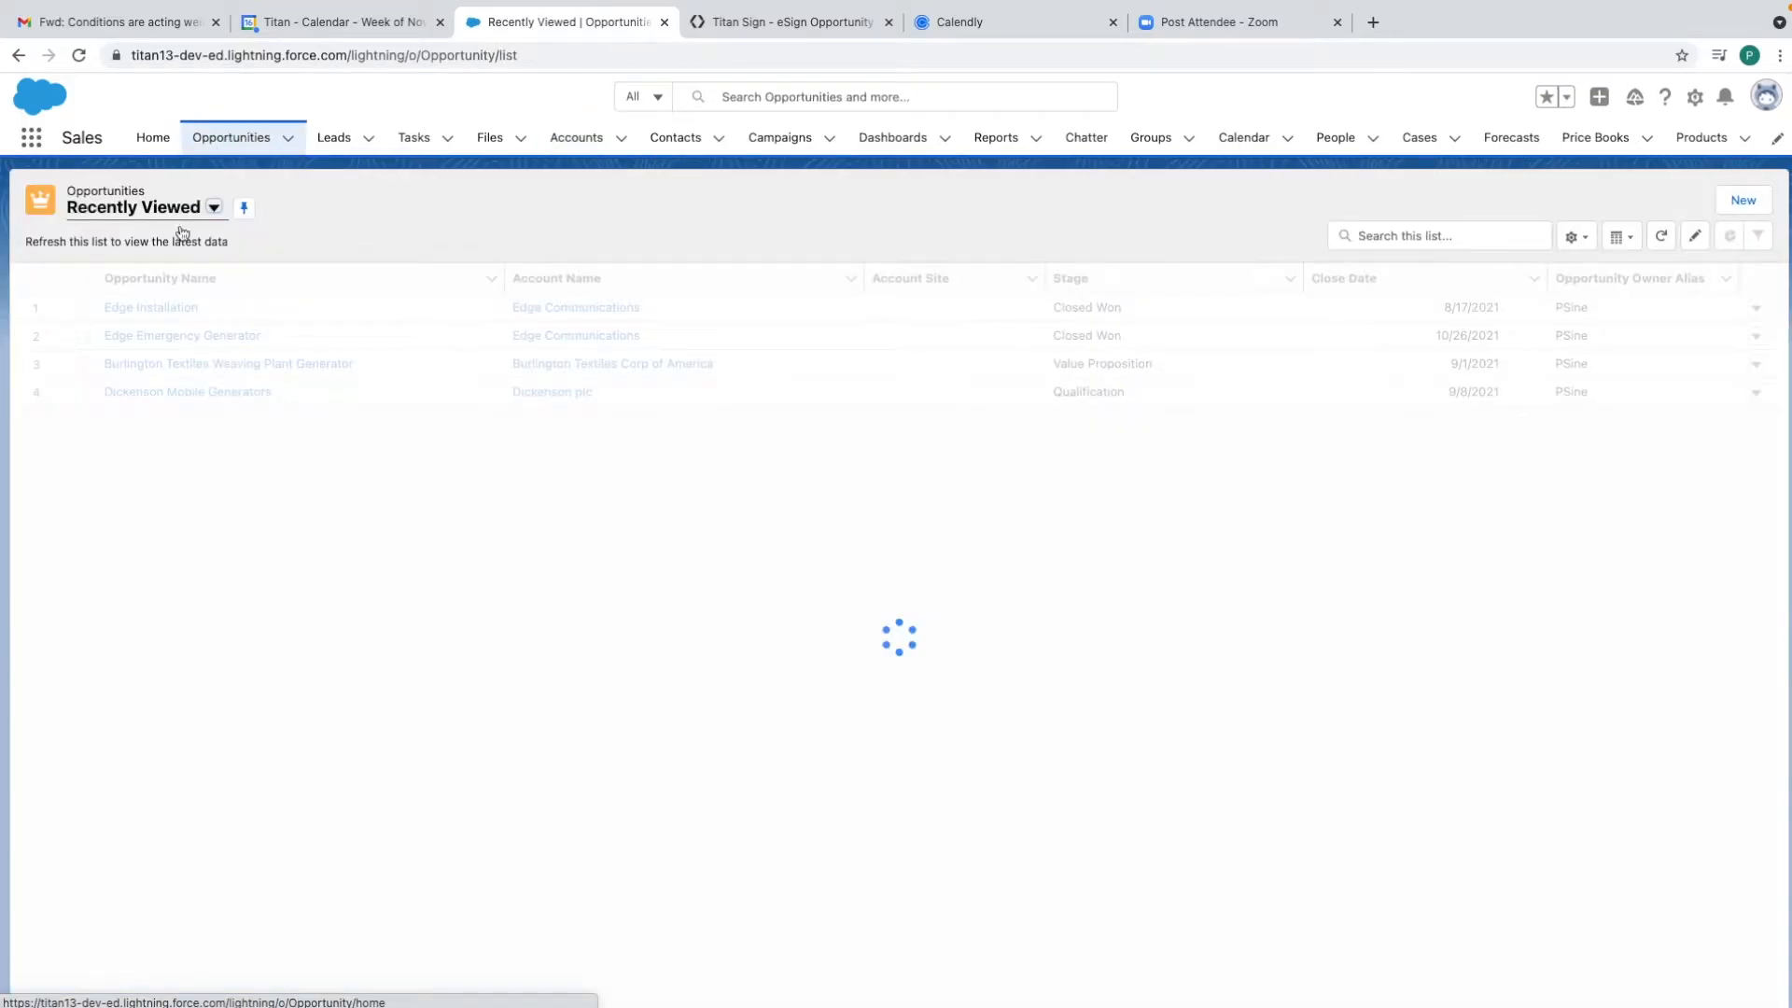
left_click(164, 306)
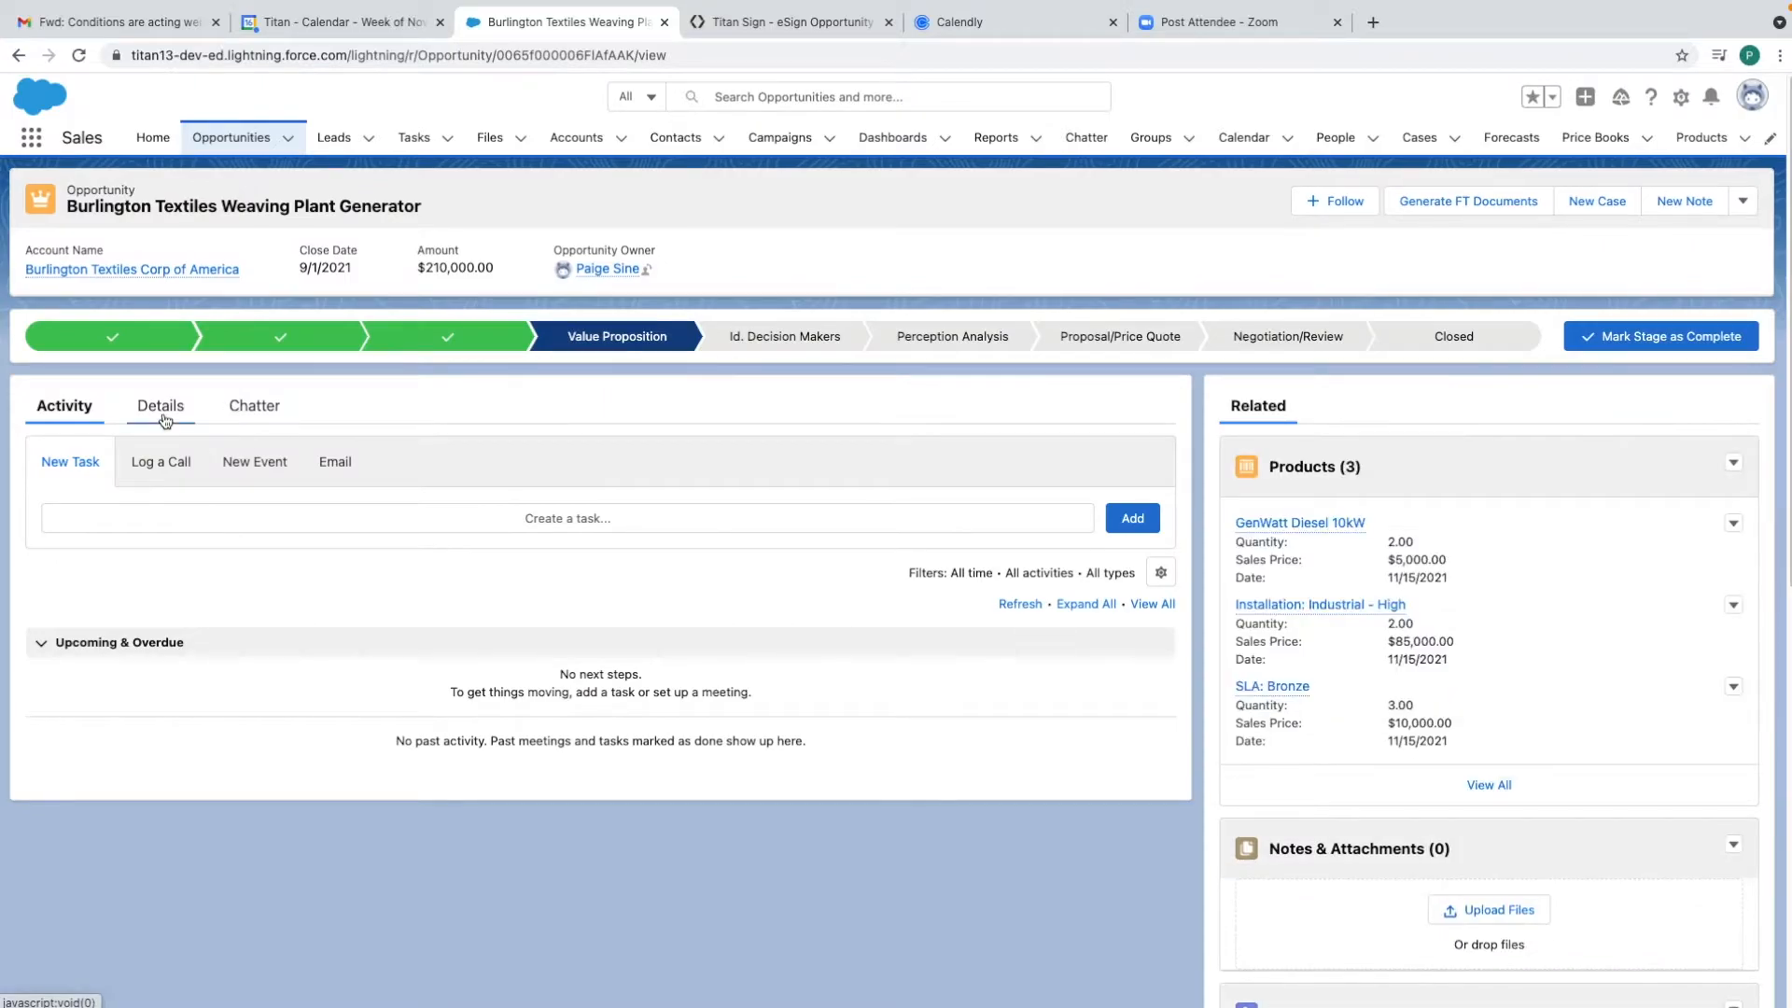
left_click(164, 420)
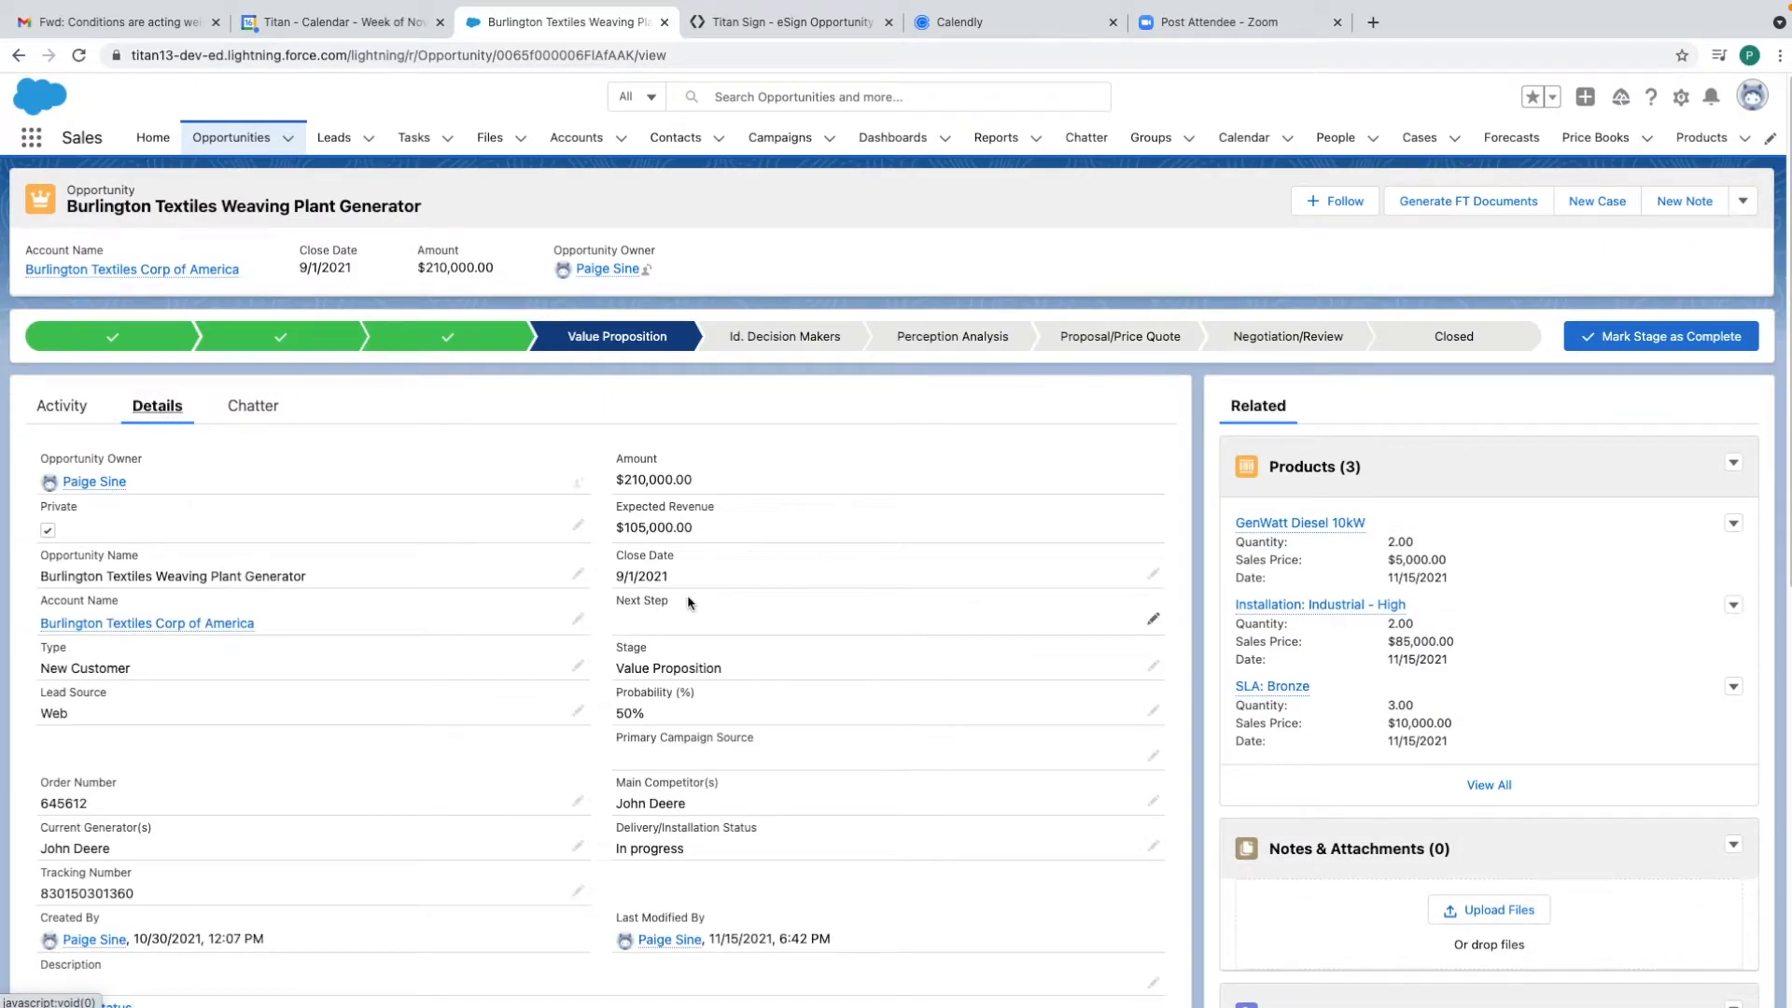
scroll(576, 598, "down", 1)
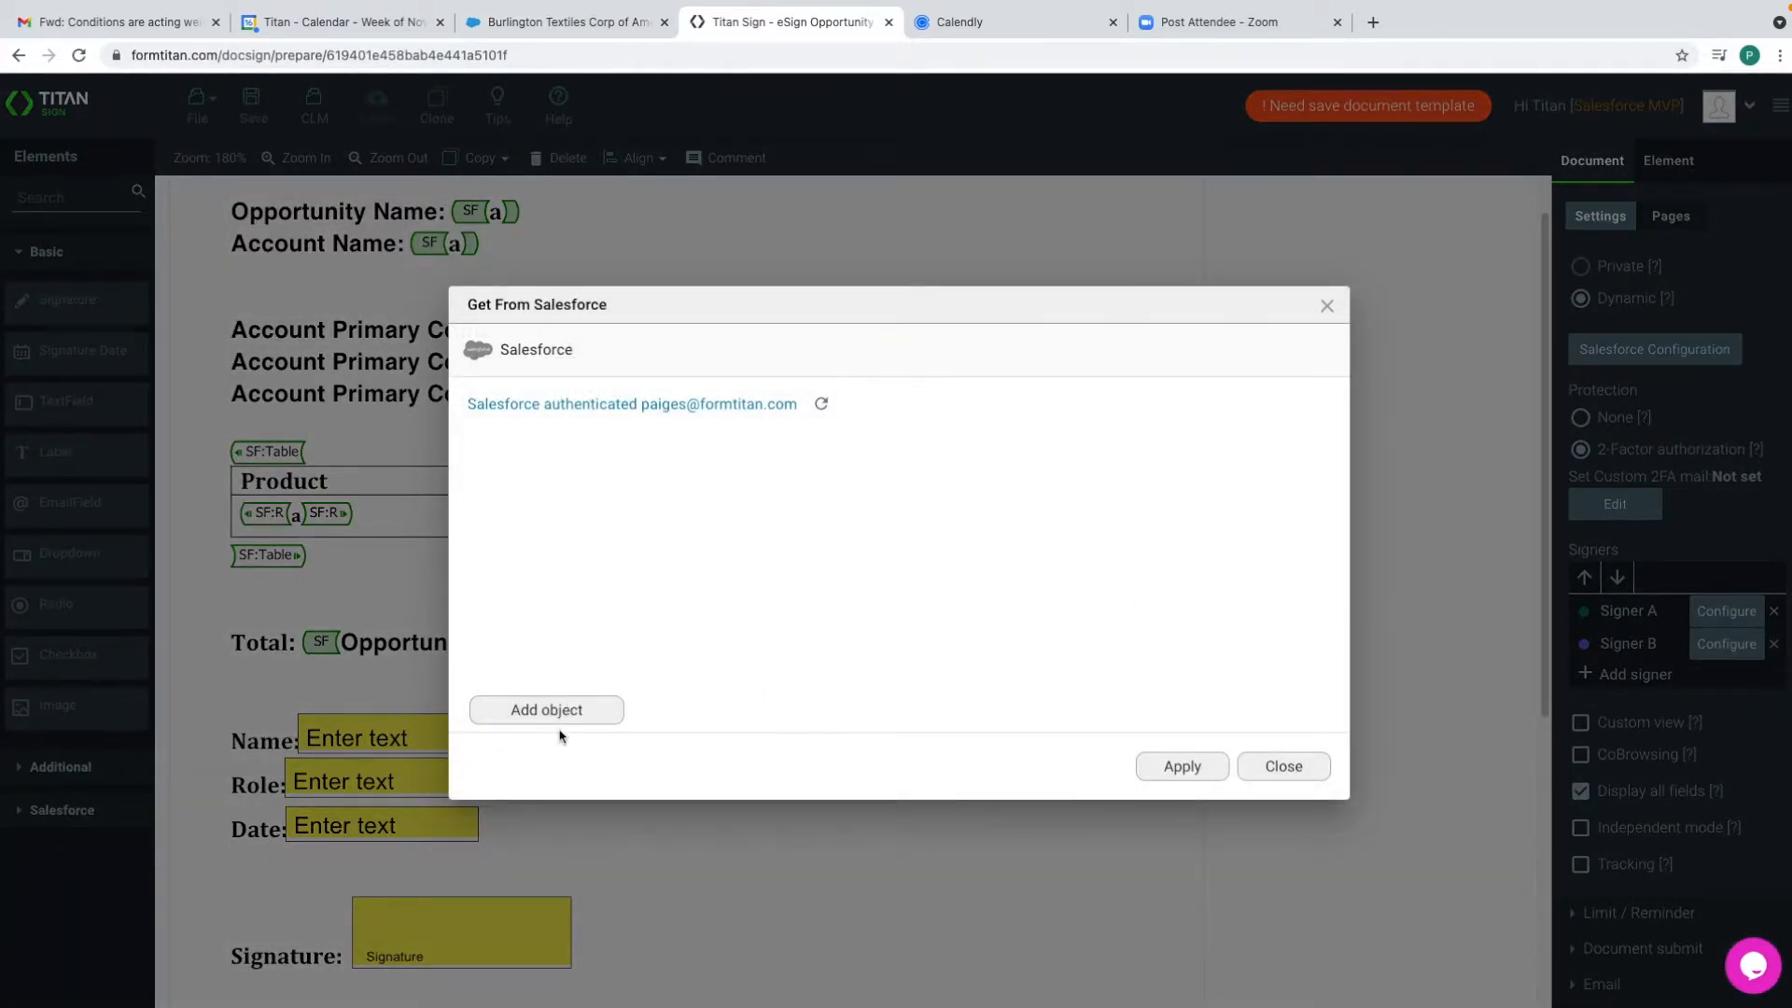
- Add Opportunity as a Salesforce object to pull Signer B's data from
left_click(558, 709)
left_click(612, 569)
type("i")
type("o")
key("BackSpace")
key("BackSpace")
type("opp")
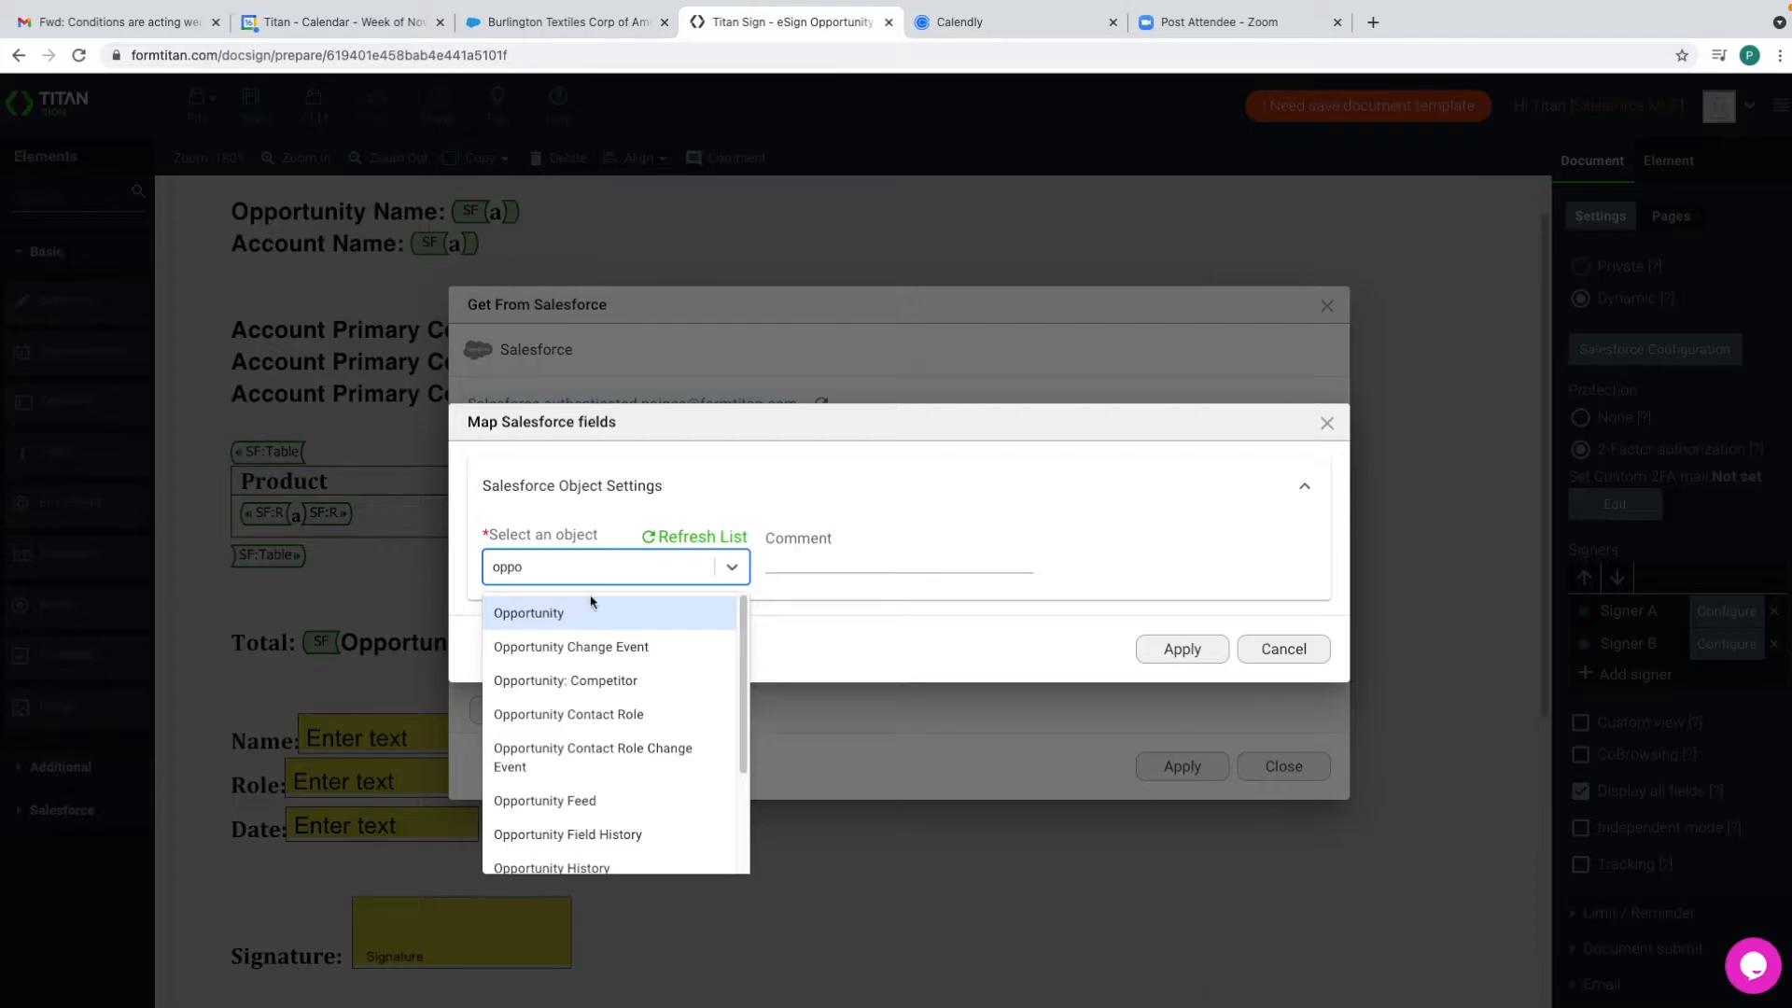
type("o")
left_click(568, 618)
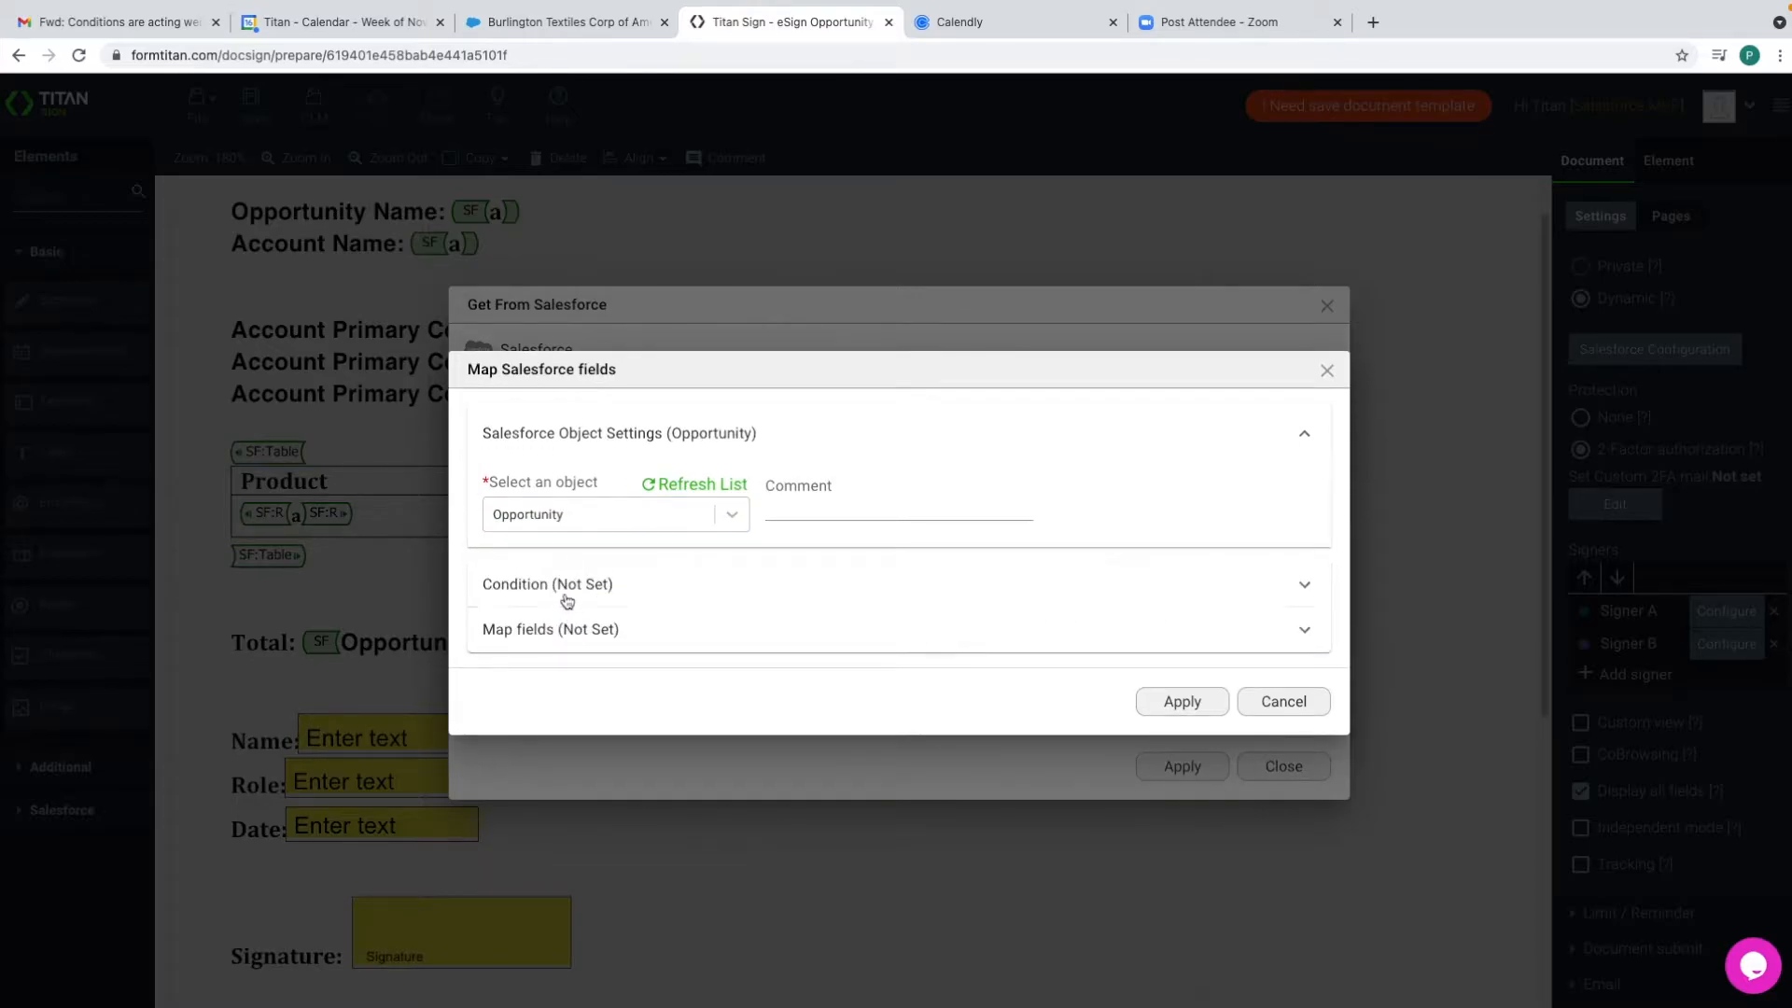
- Set the lookup condition Opportunity ID Equals Record ID and open the field mapping
left_click(569, 583)
left_click(587, 580)
left_click(688, 397)
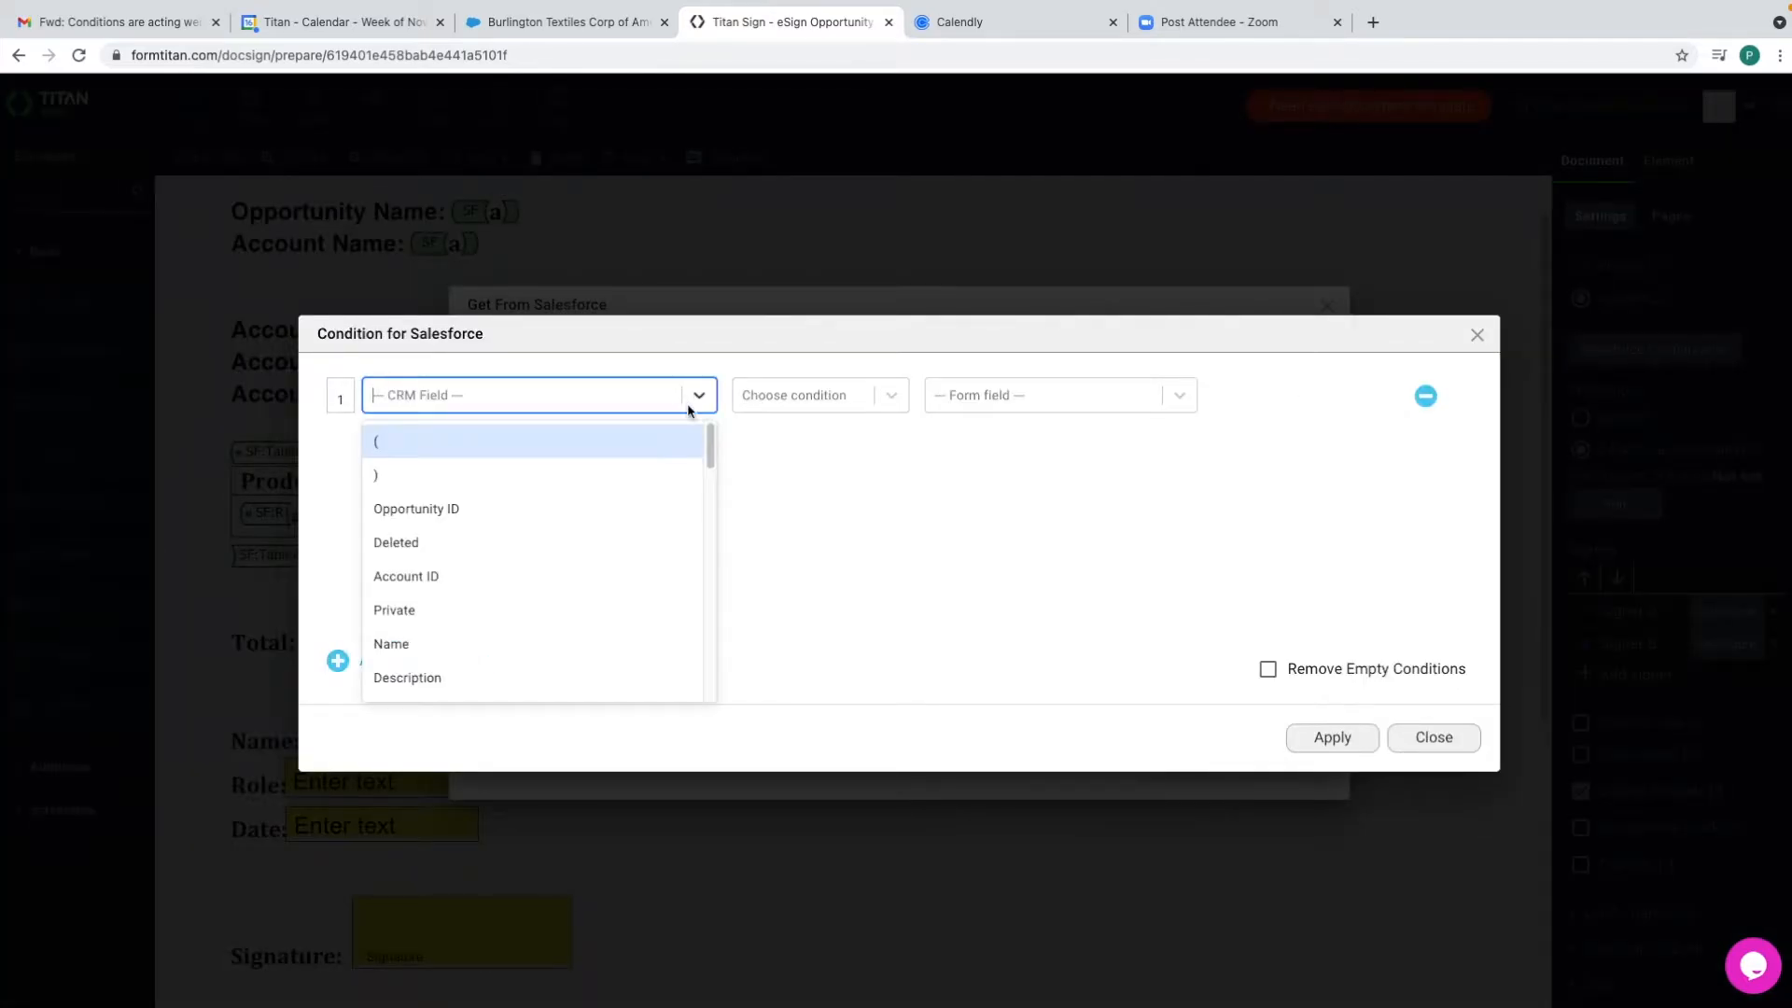
left_click(574, 508)
left_click(775, 396)
left_click(775, 480)
left_click(958, 400)
left_click(962, 441)
left_click(1319, 737)
left_click(654, 660)
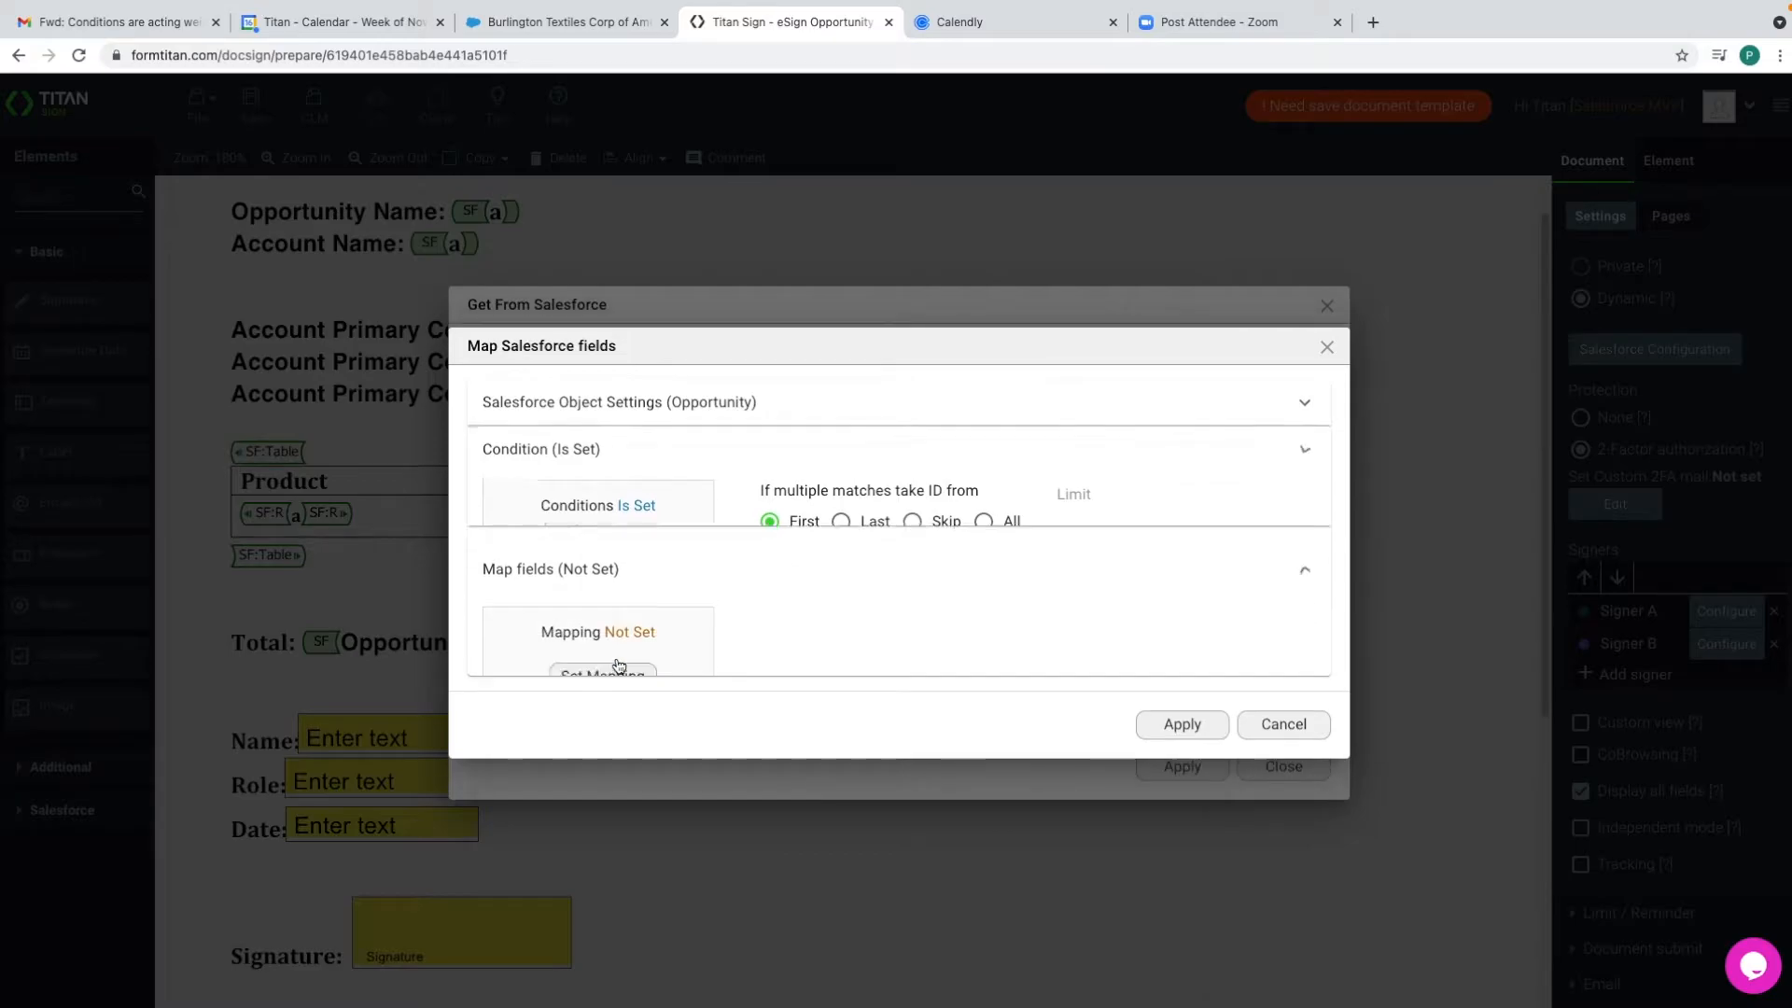
left_click(601, 625)
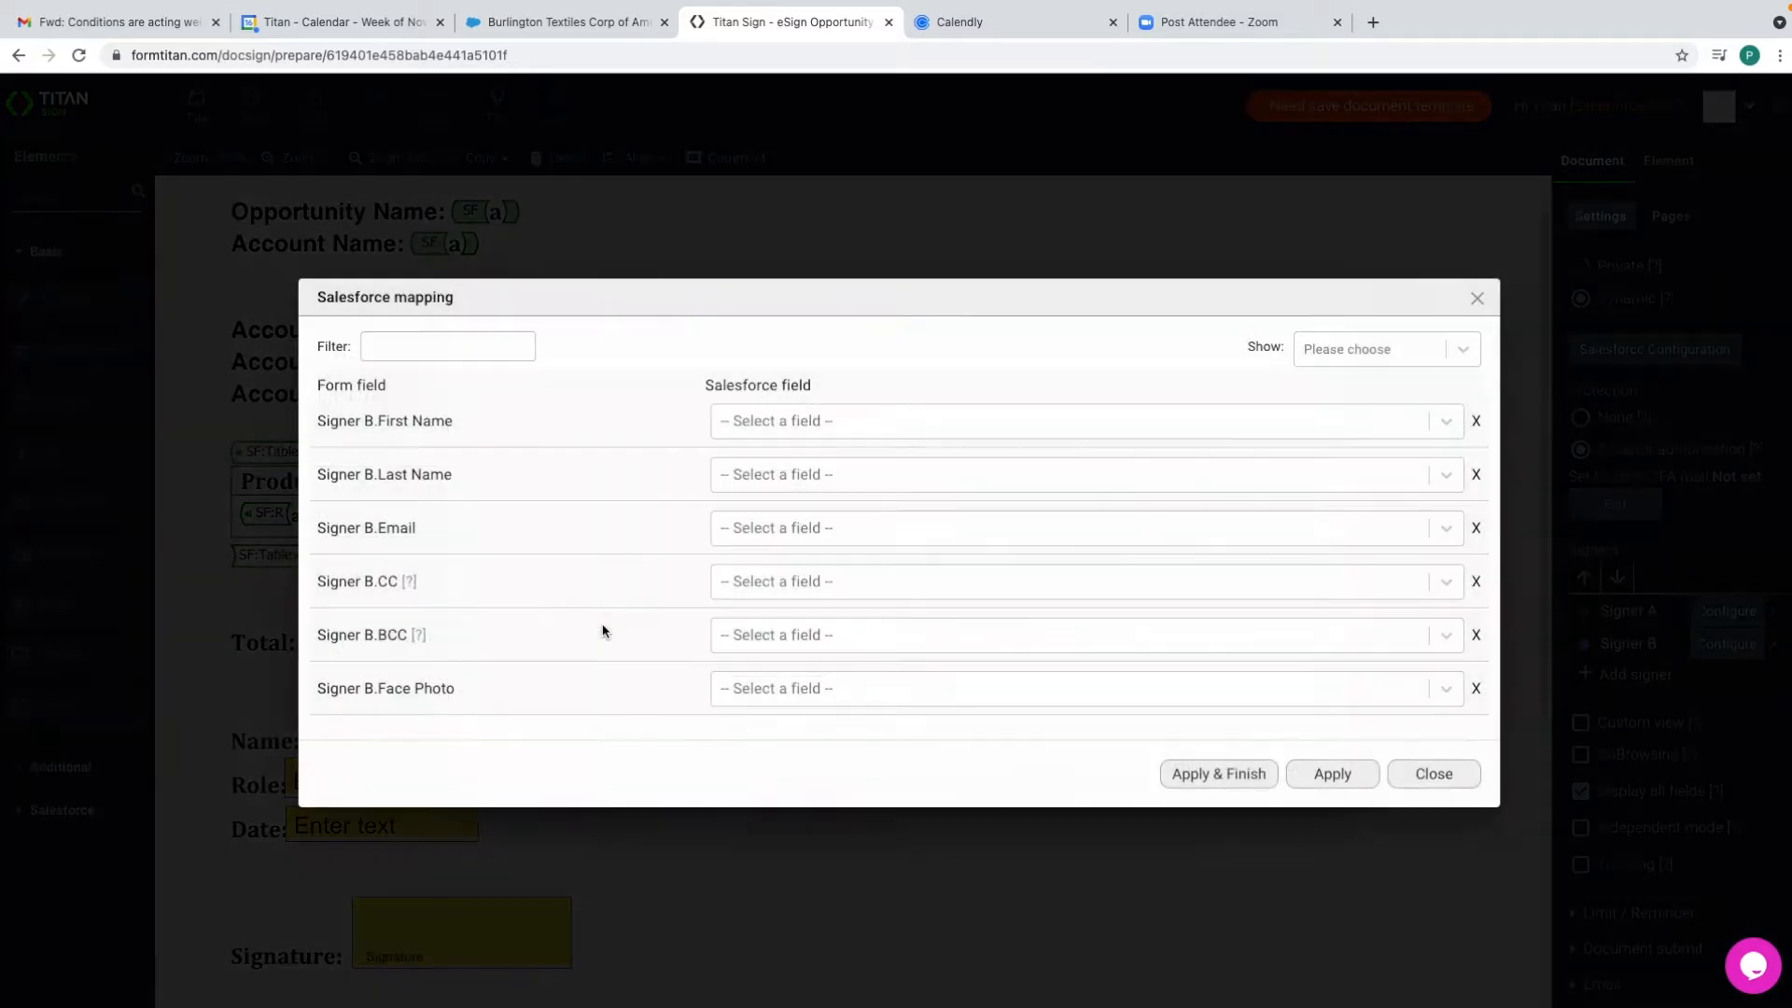
- Map Signer B's first name through Owner ID to the User's First Name
left_click(744, 422)
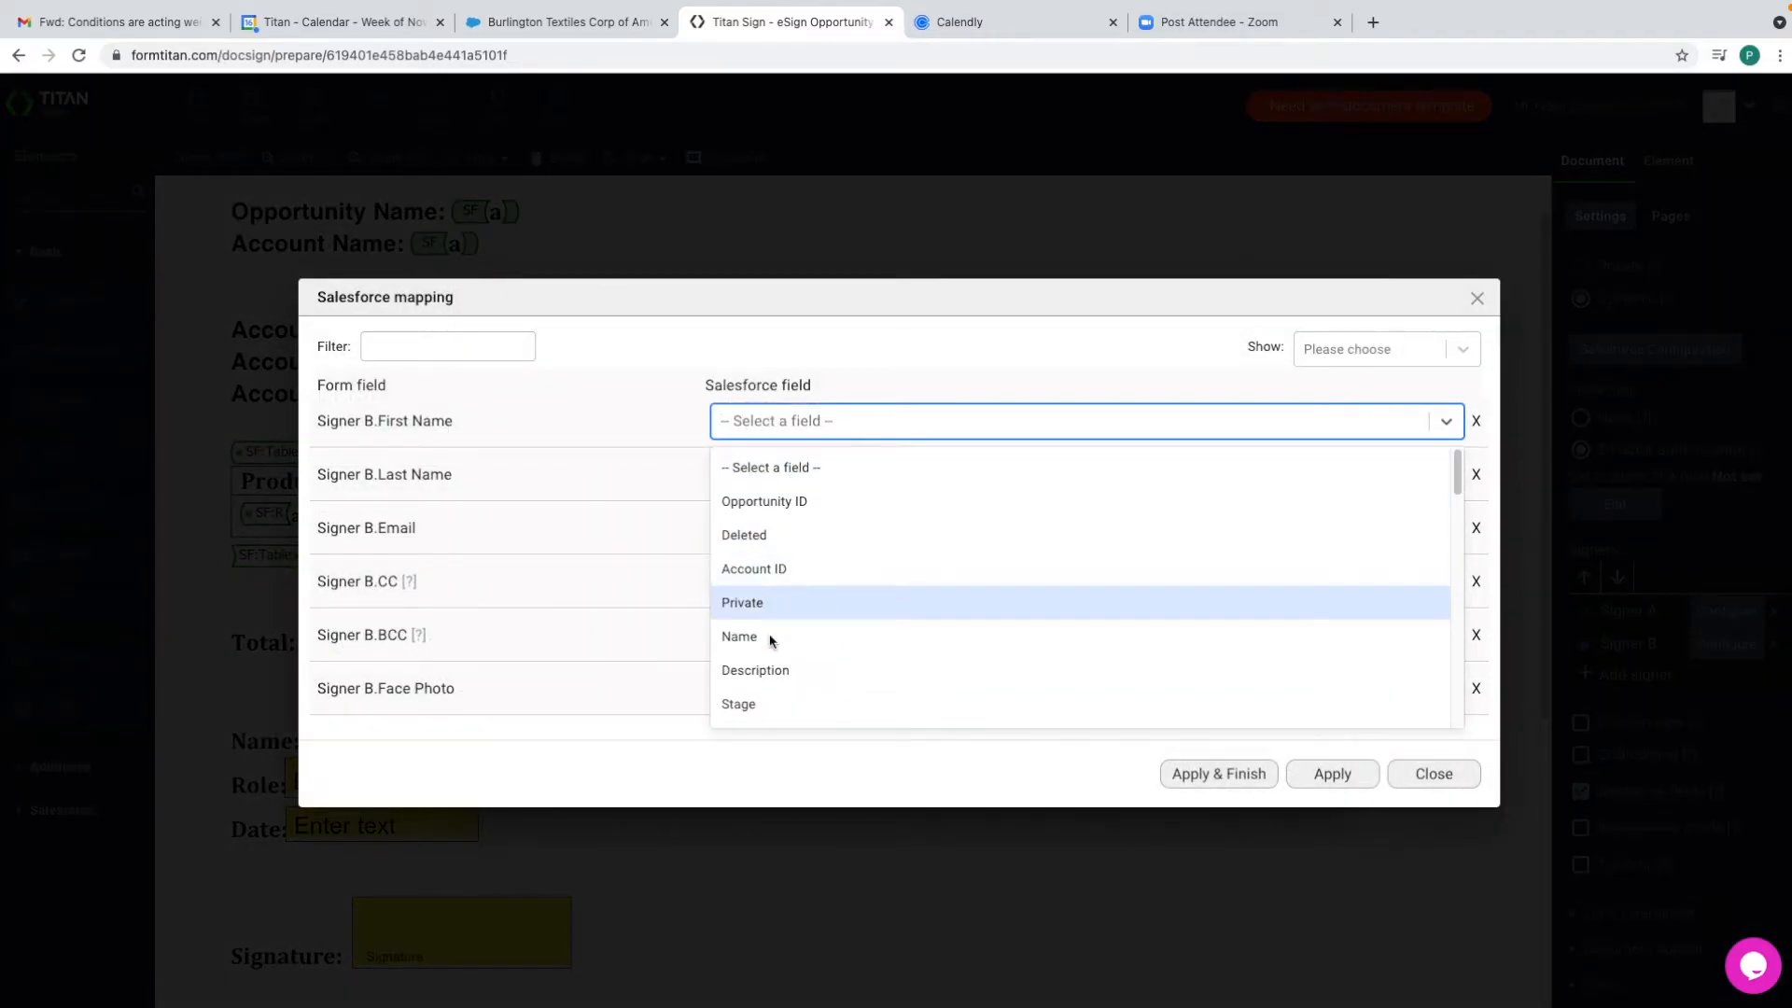
scroll(742, 715, "down", 4)
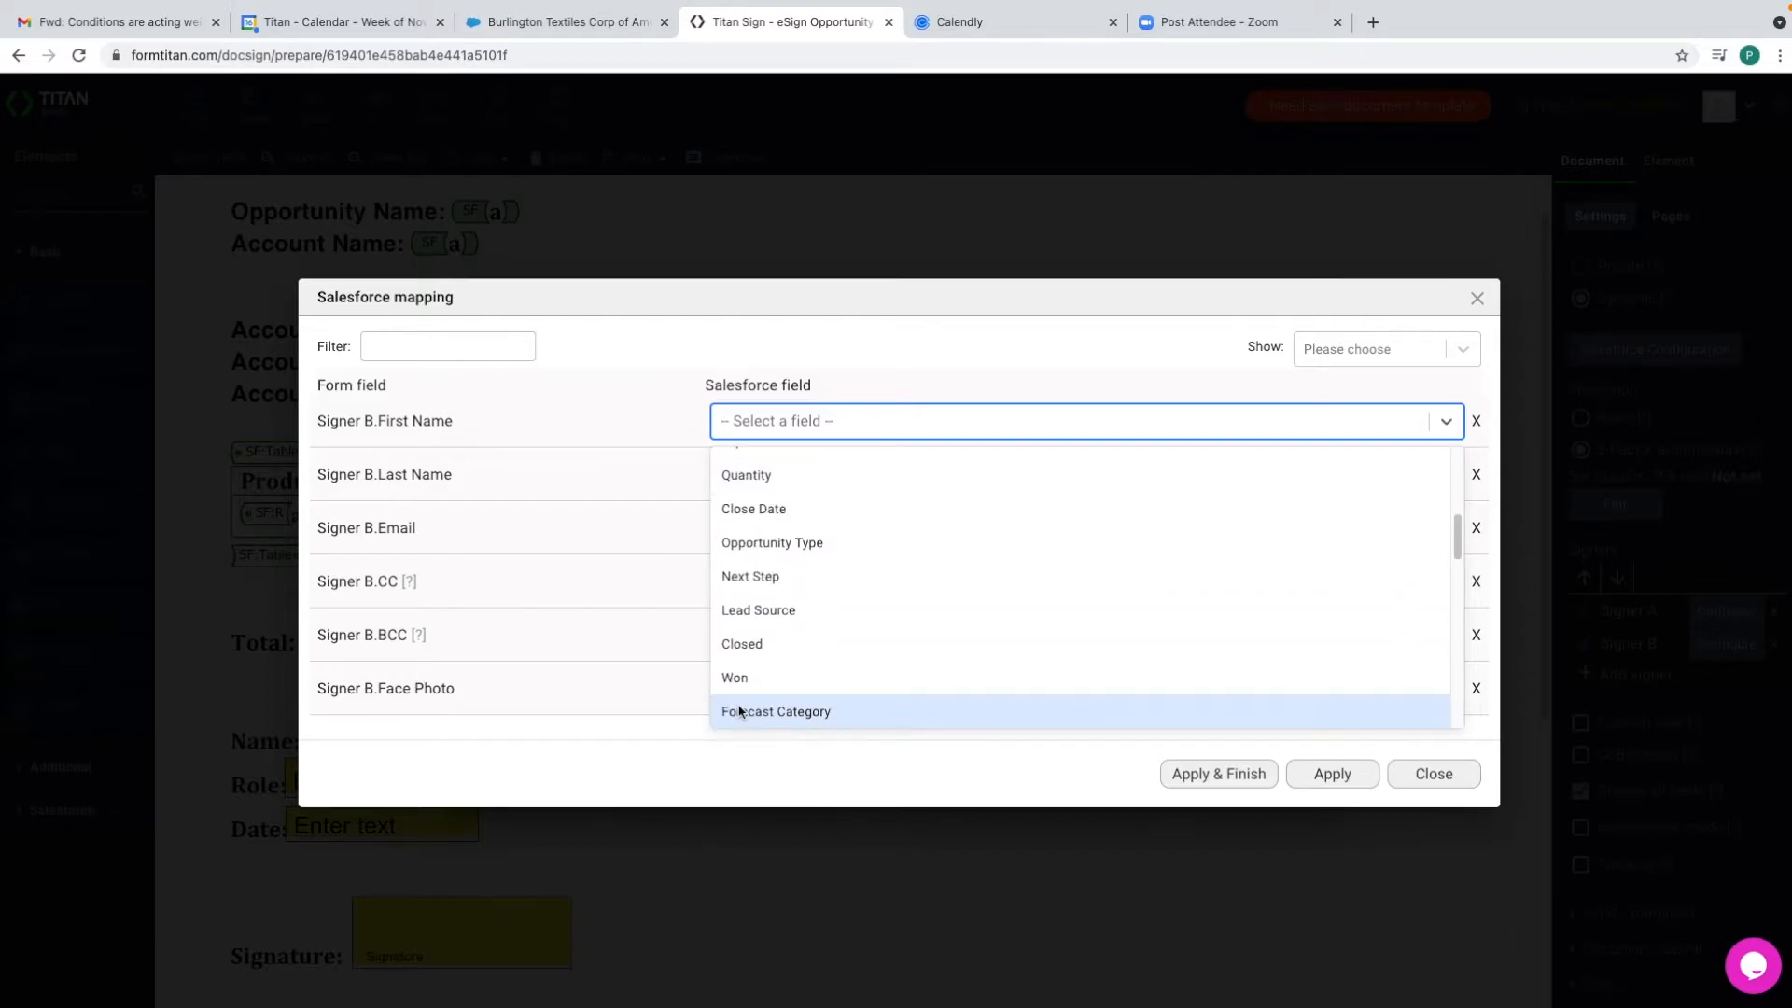
type("ow")
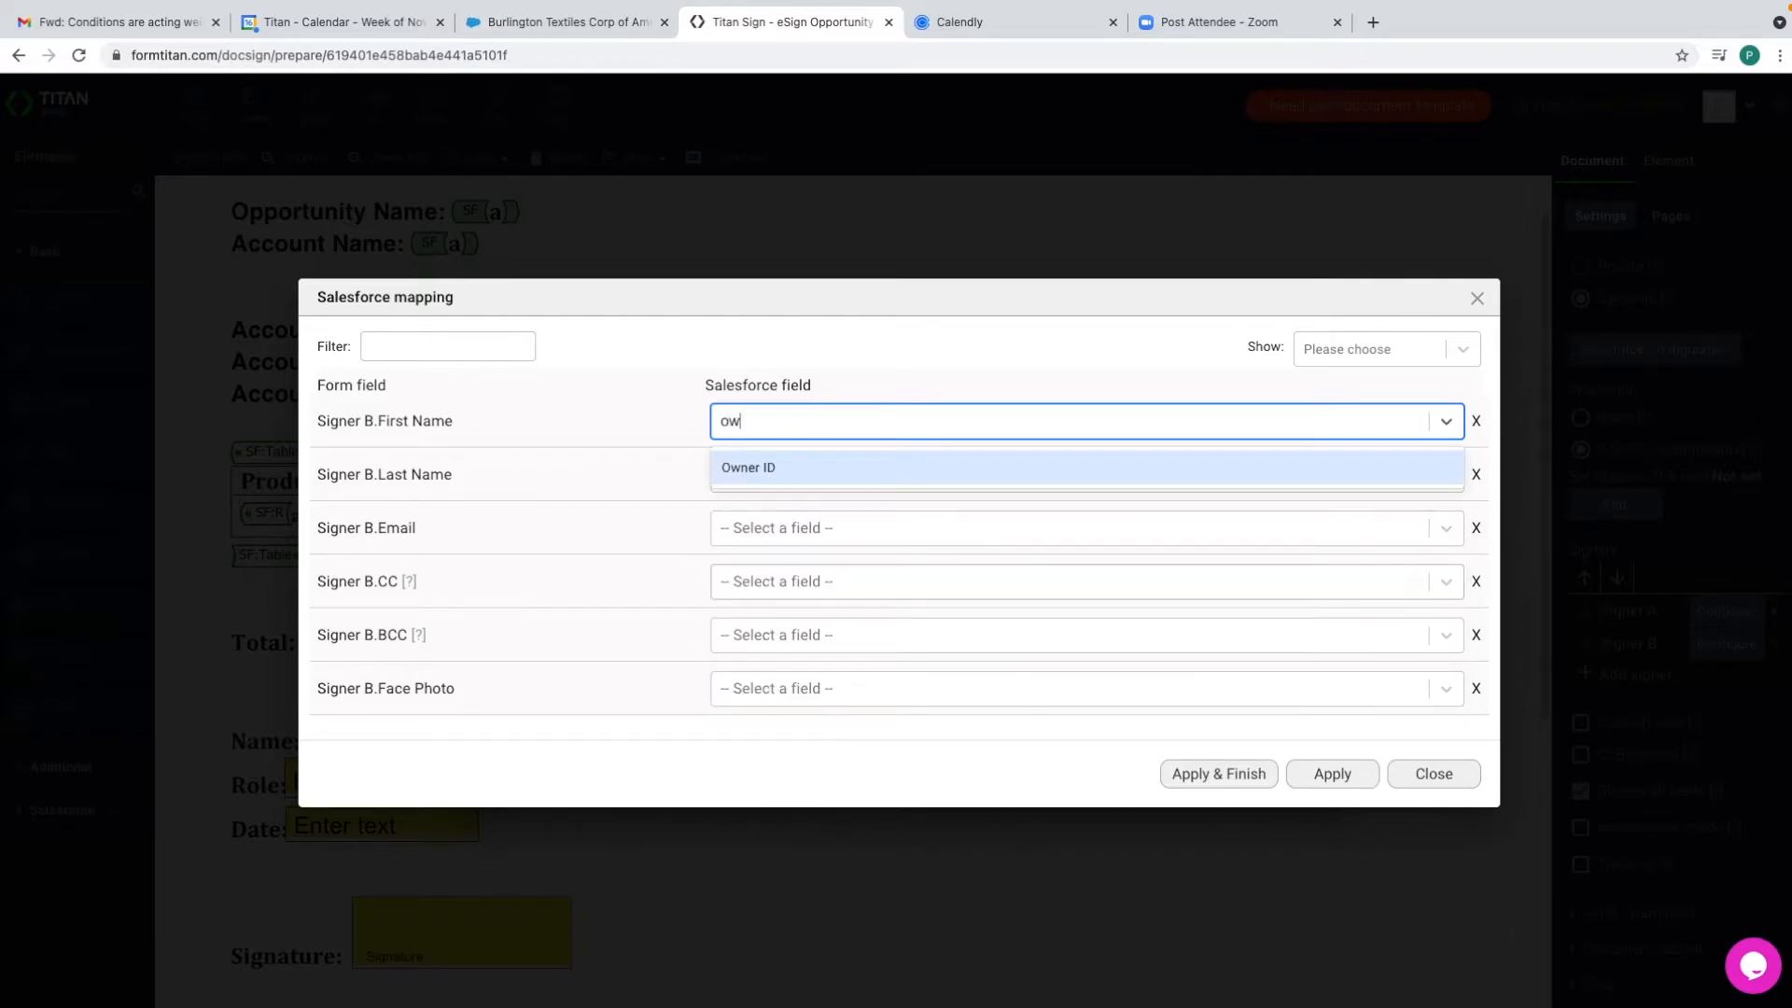
left_click(792, 467)
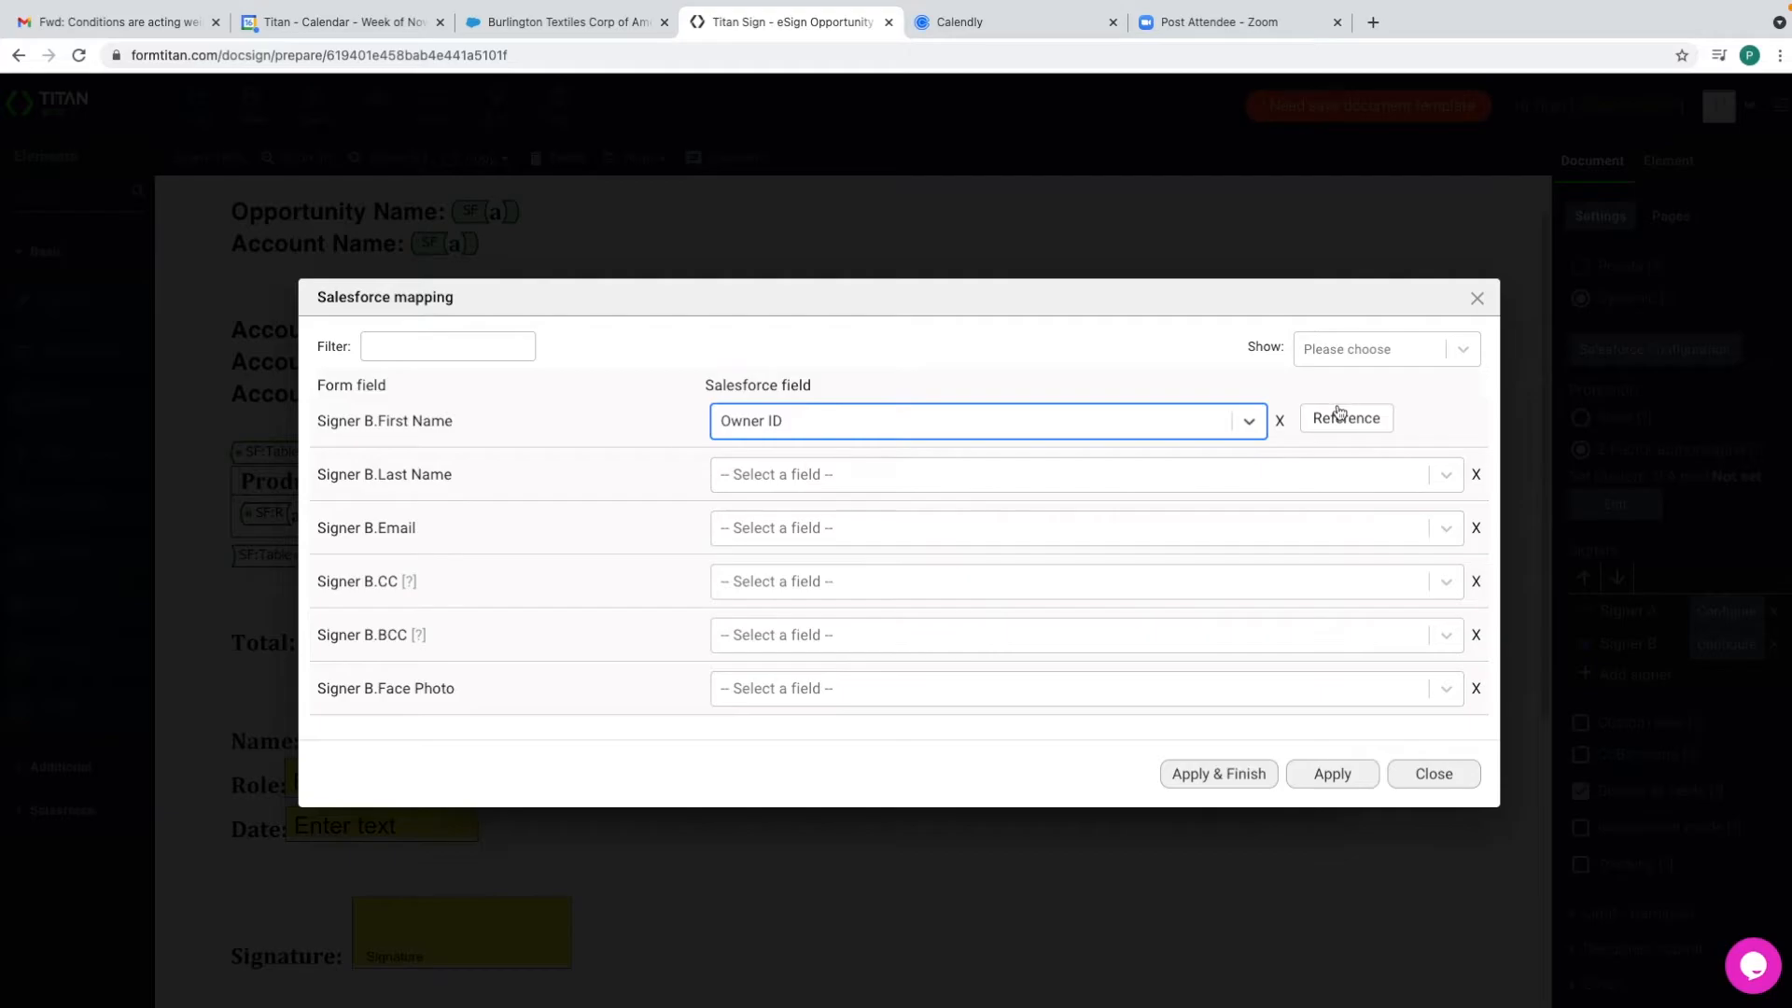
left_click(1339, 412)
left_click(1026, 528)
left_click(1025, 525)
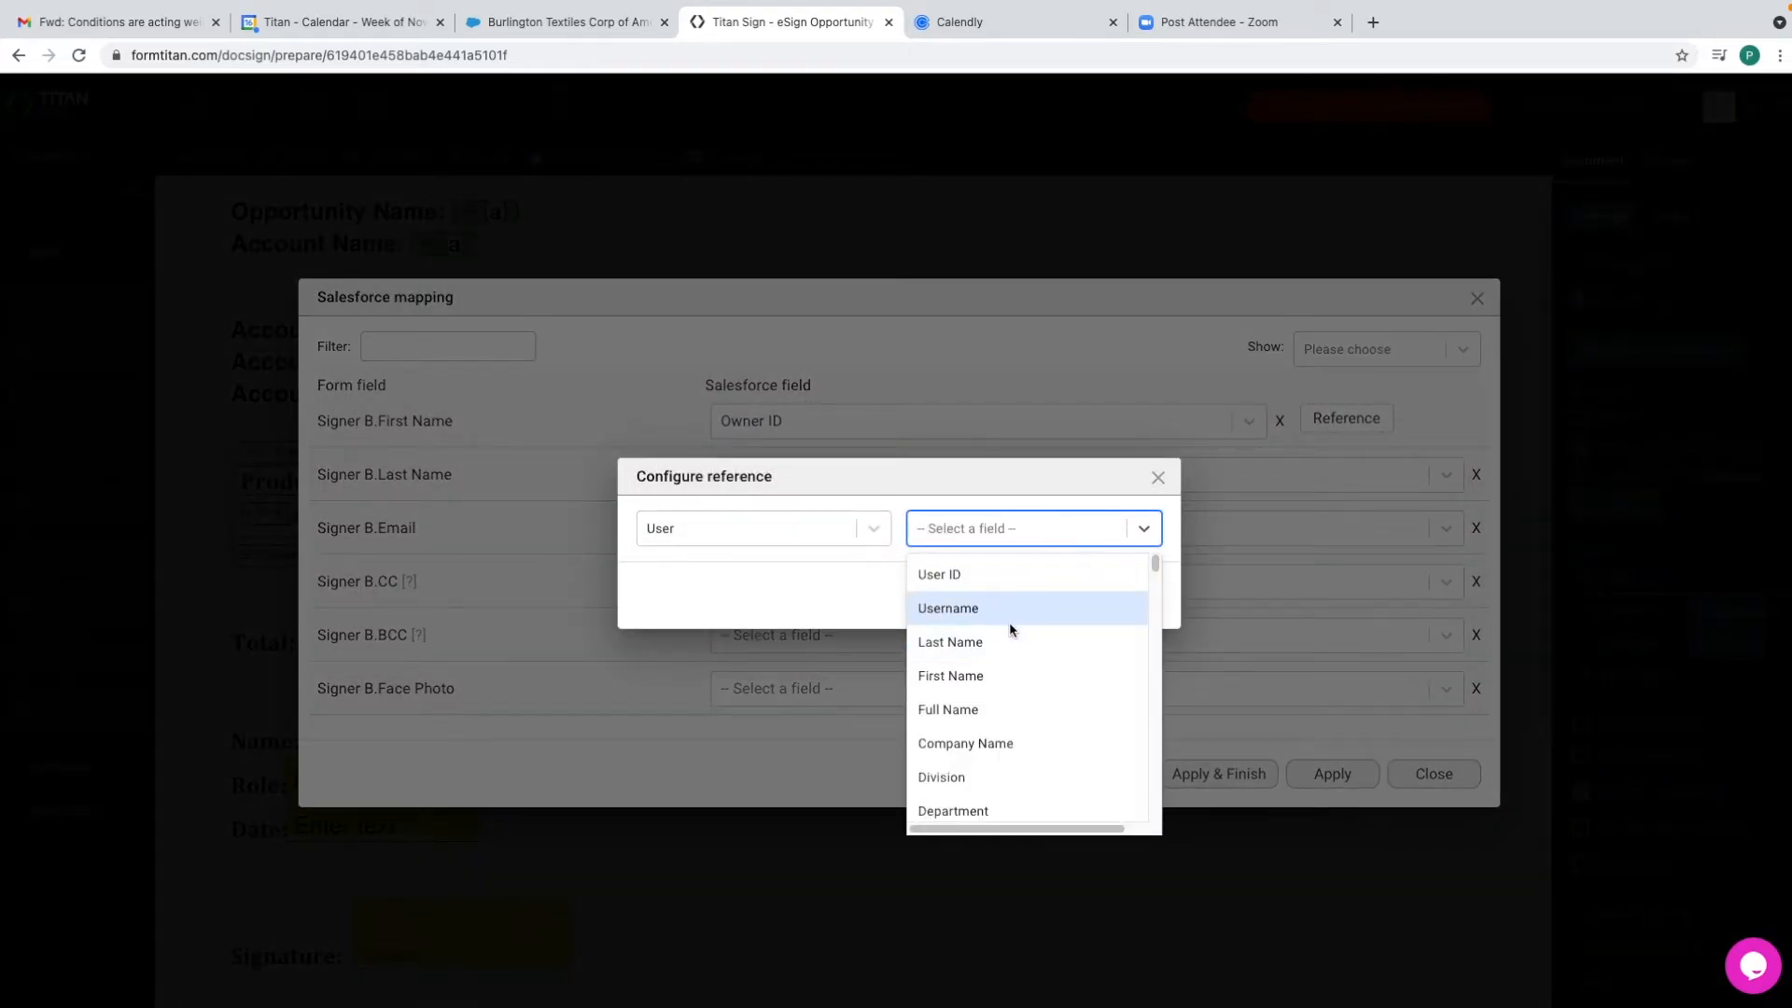
left_click(1004, 678)
left_click(1010, 595)
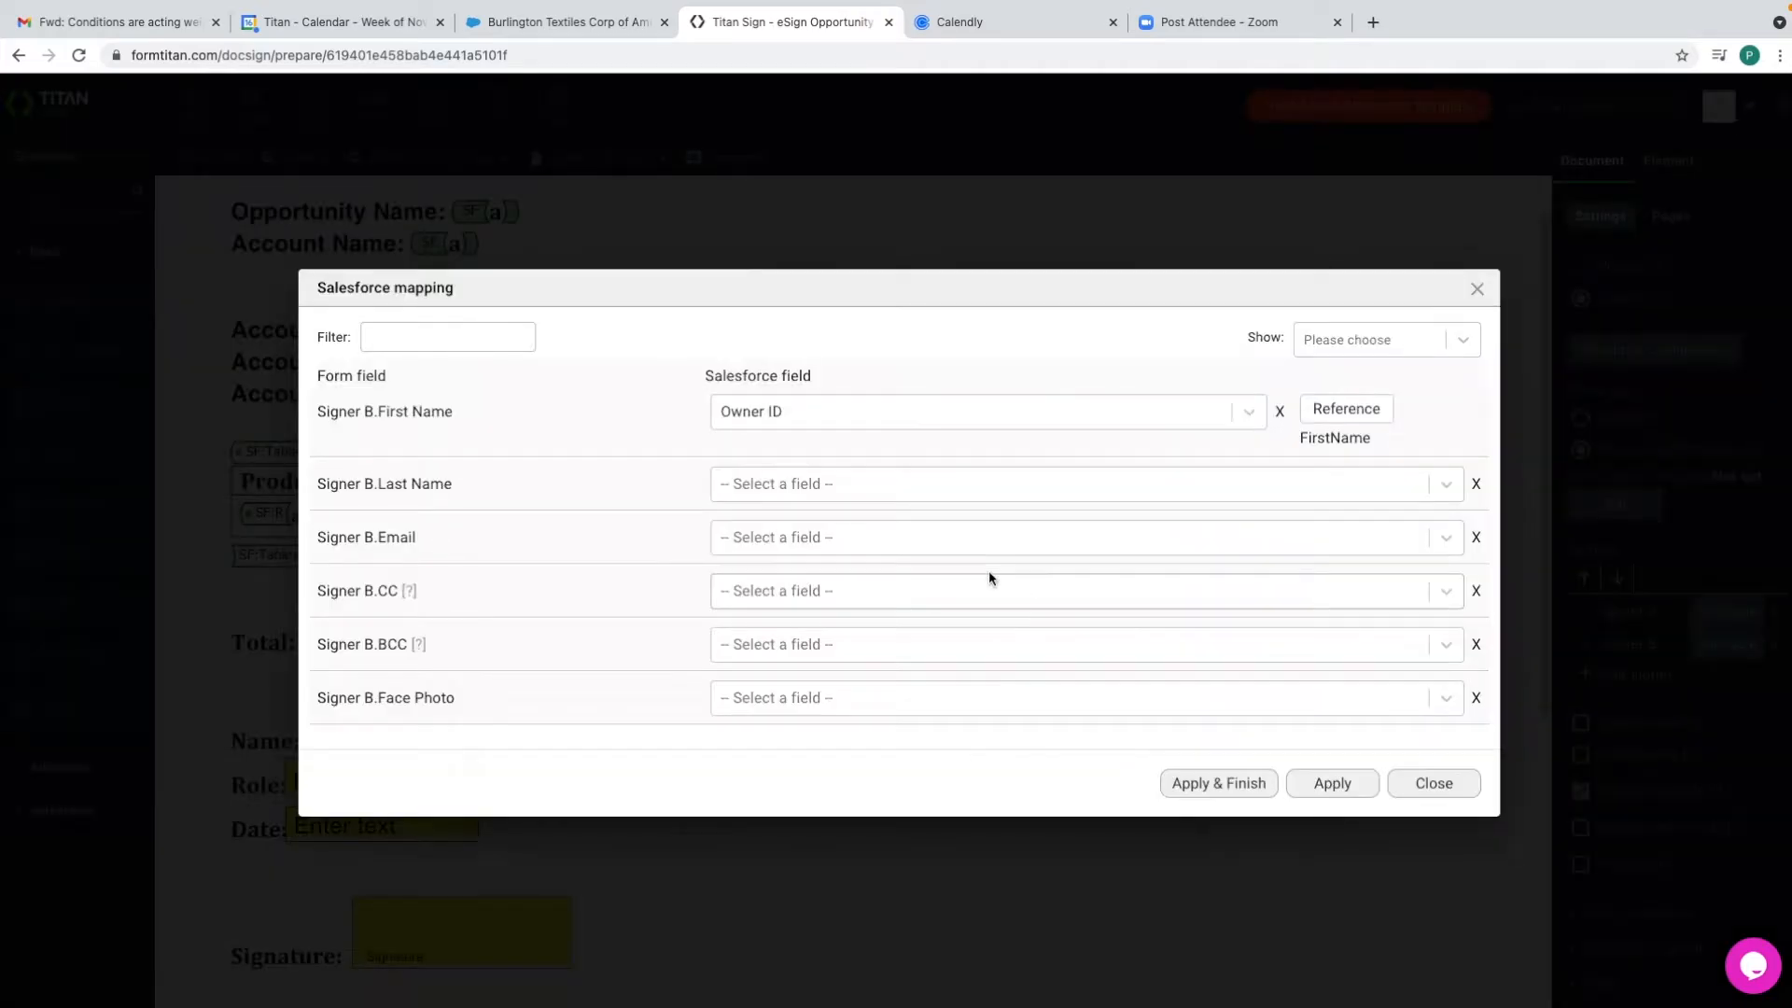
- Map Signer B's last name through Owner ID to the User's Last Name
left_click(897, 489)
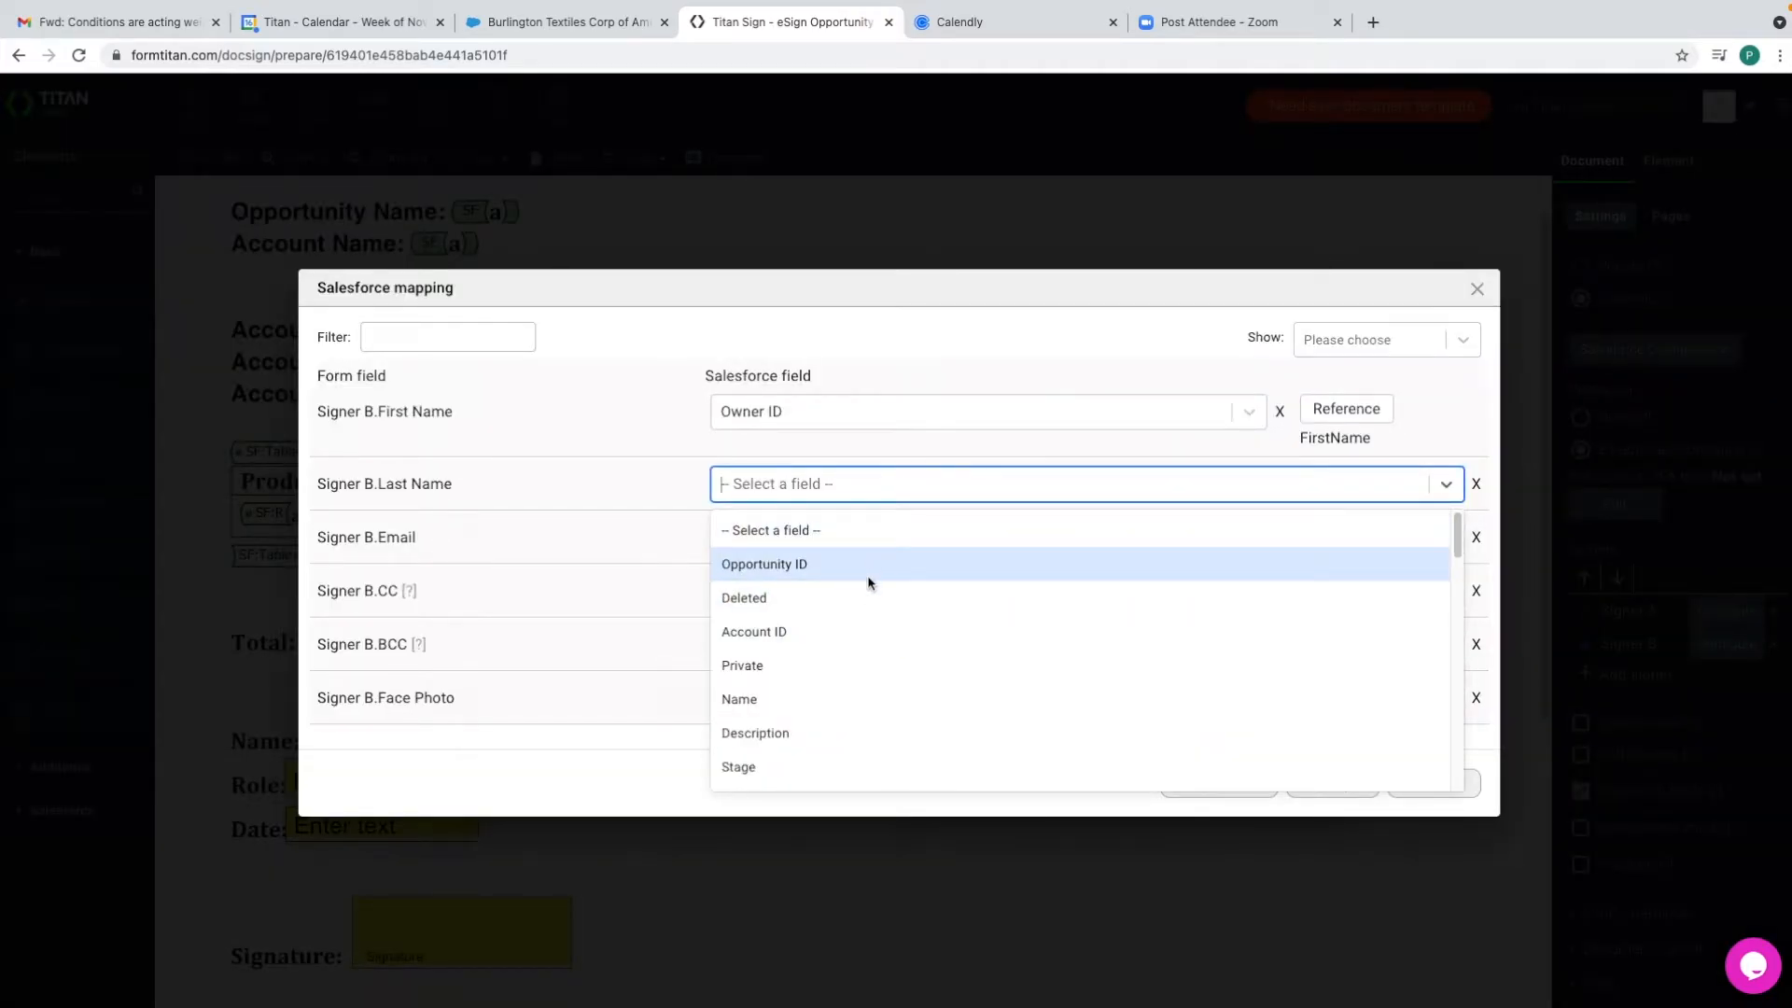
type("owne")
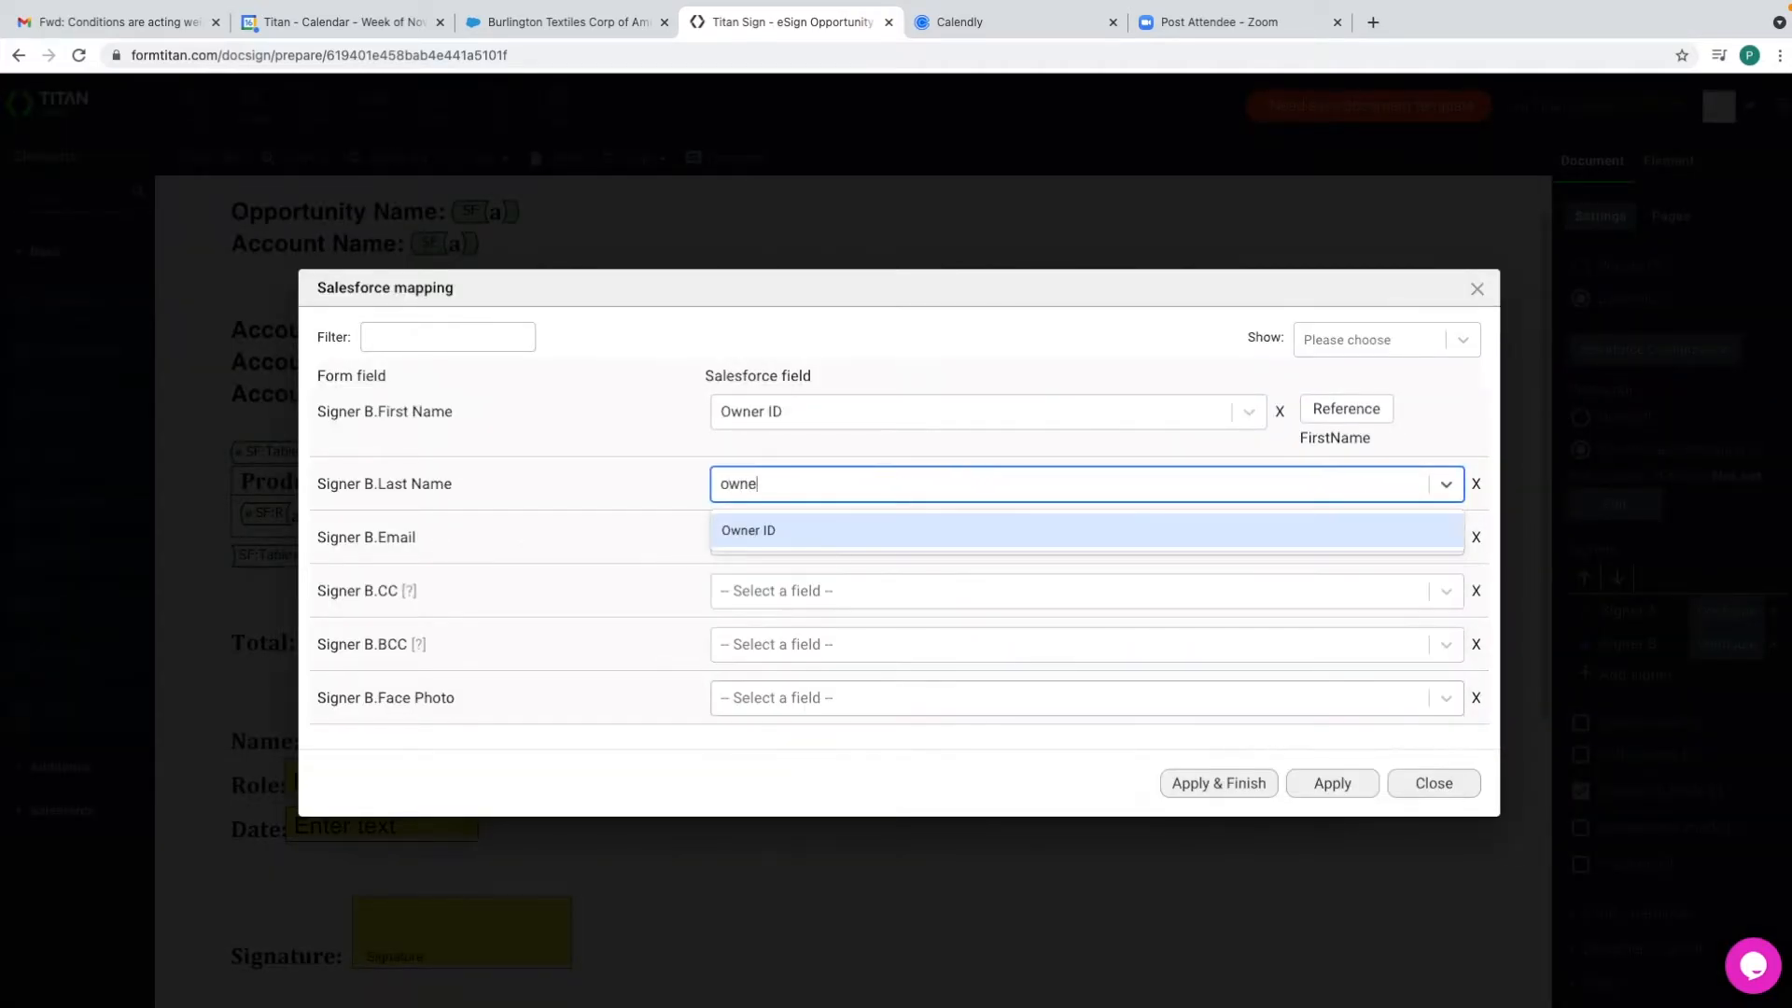
left_click(808, 528)
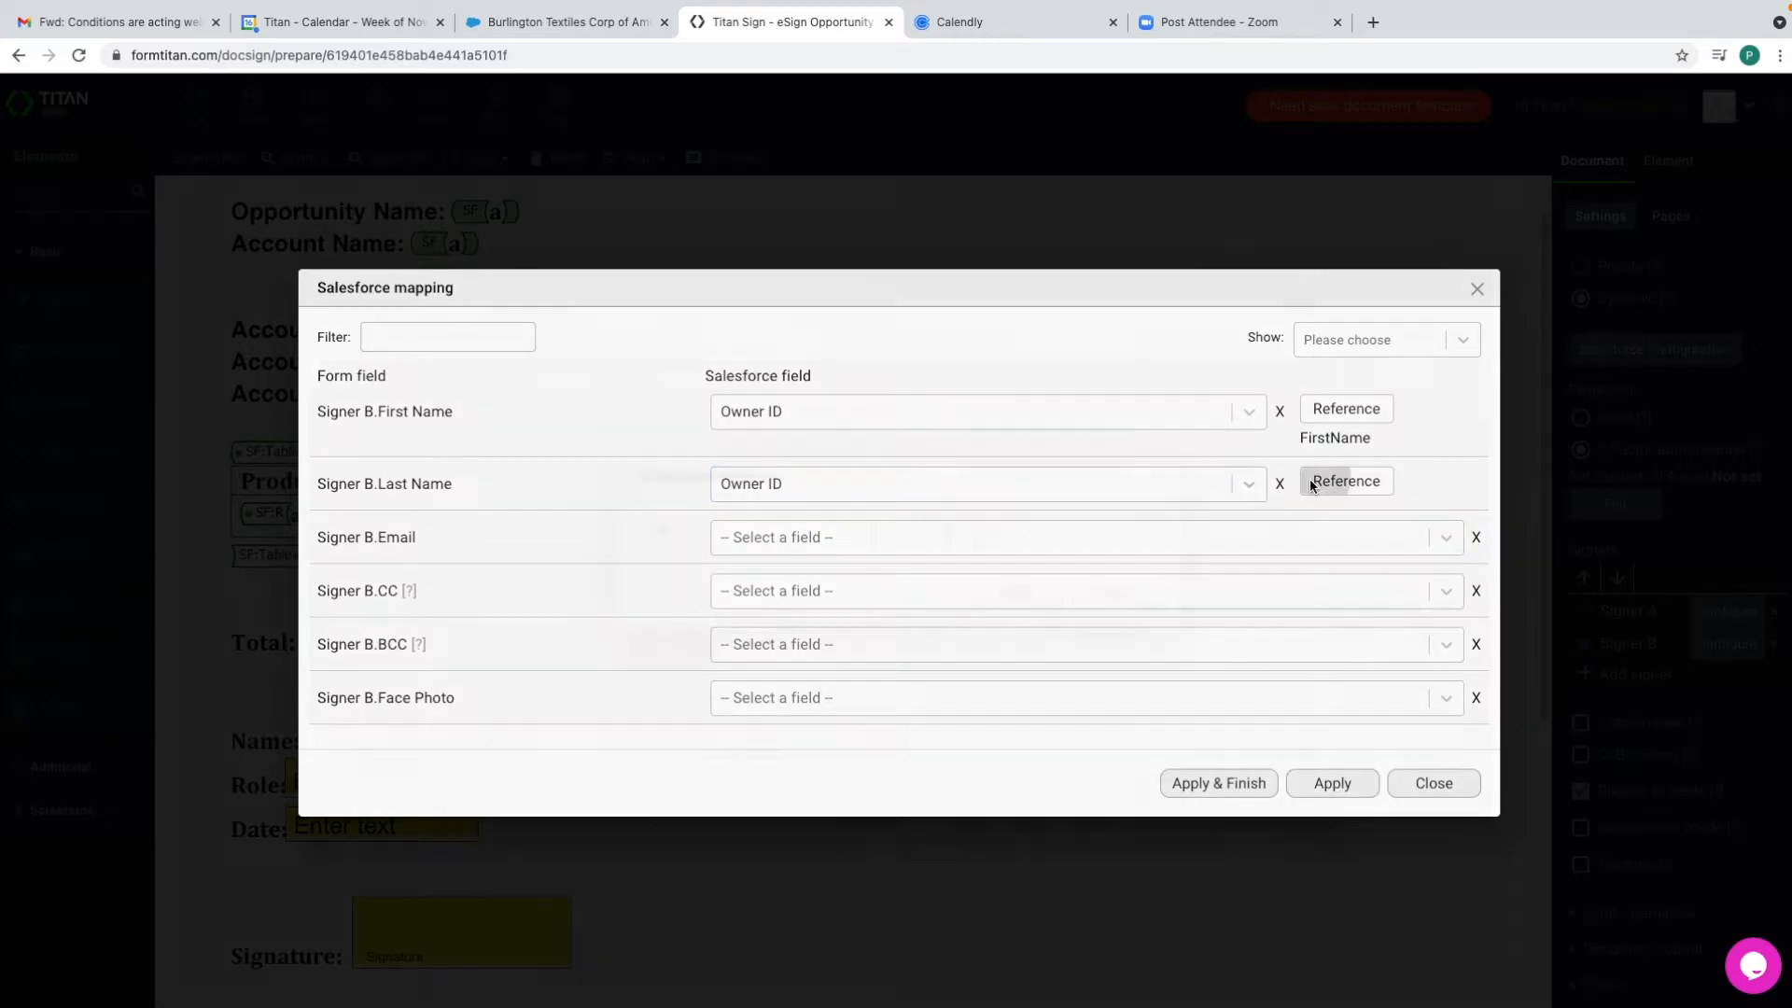
left_click(1314, 481)
left_click(1021, 529)
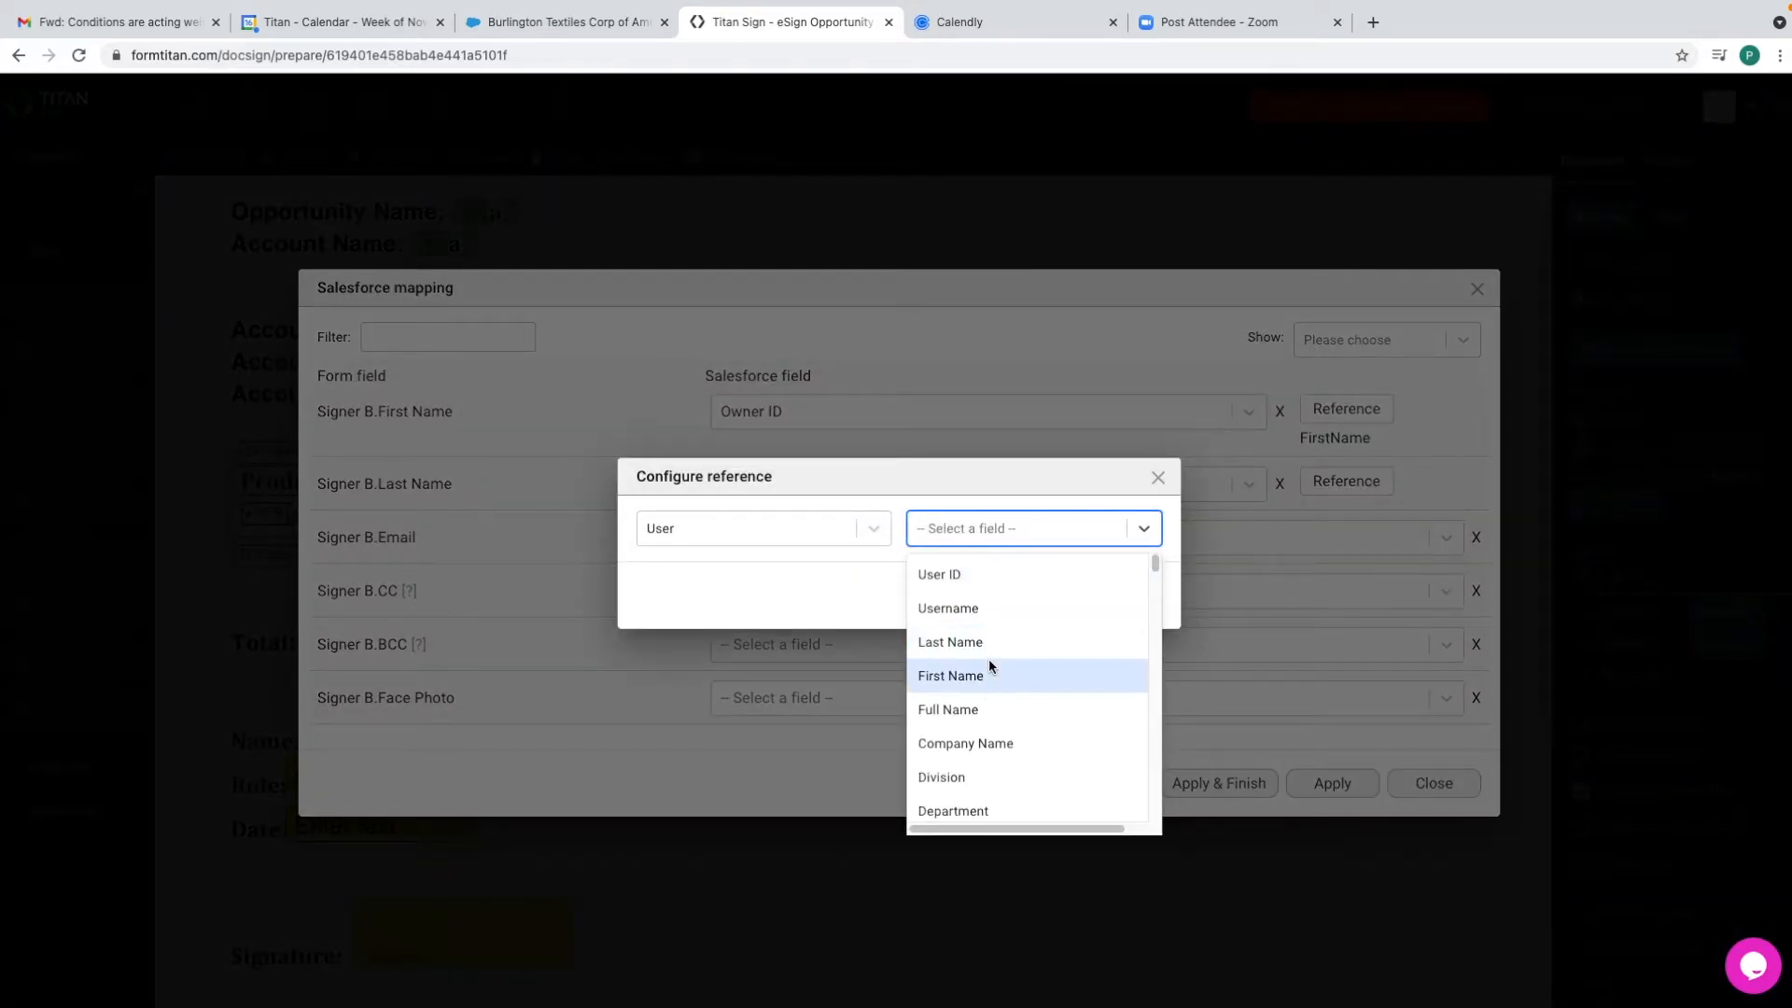
left_click(991, 643)
left_click(1032, 594)
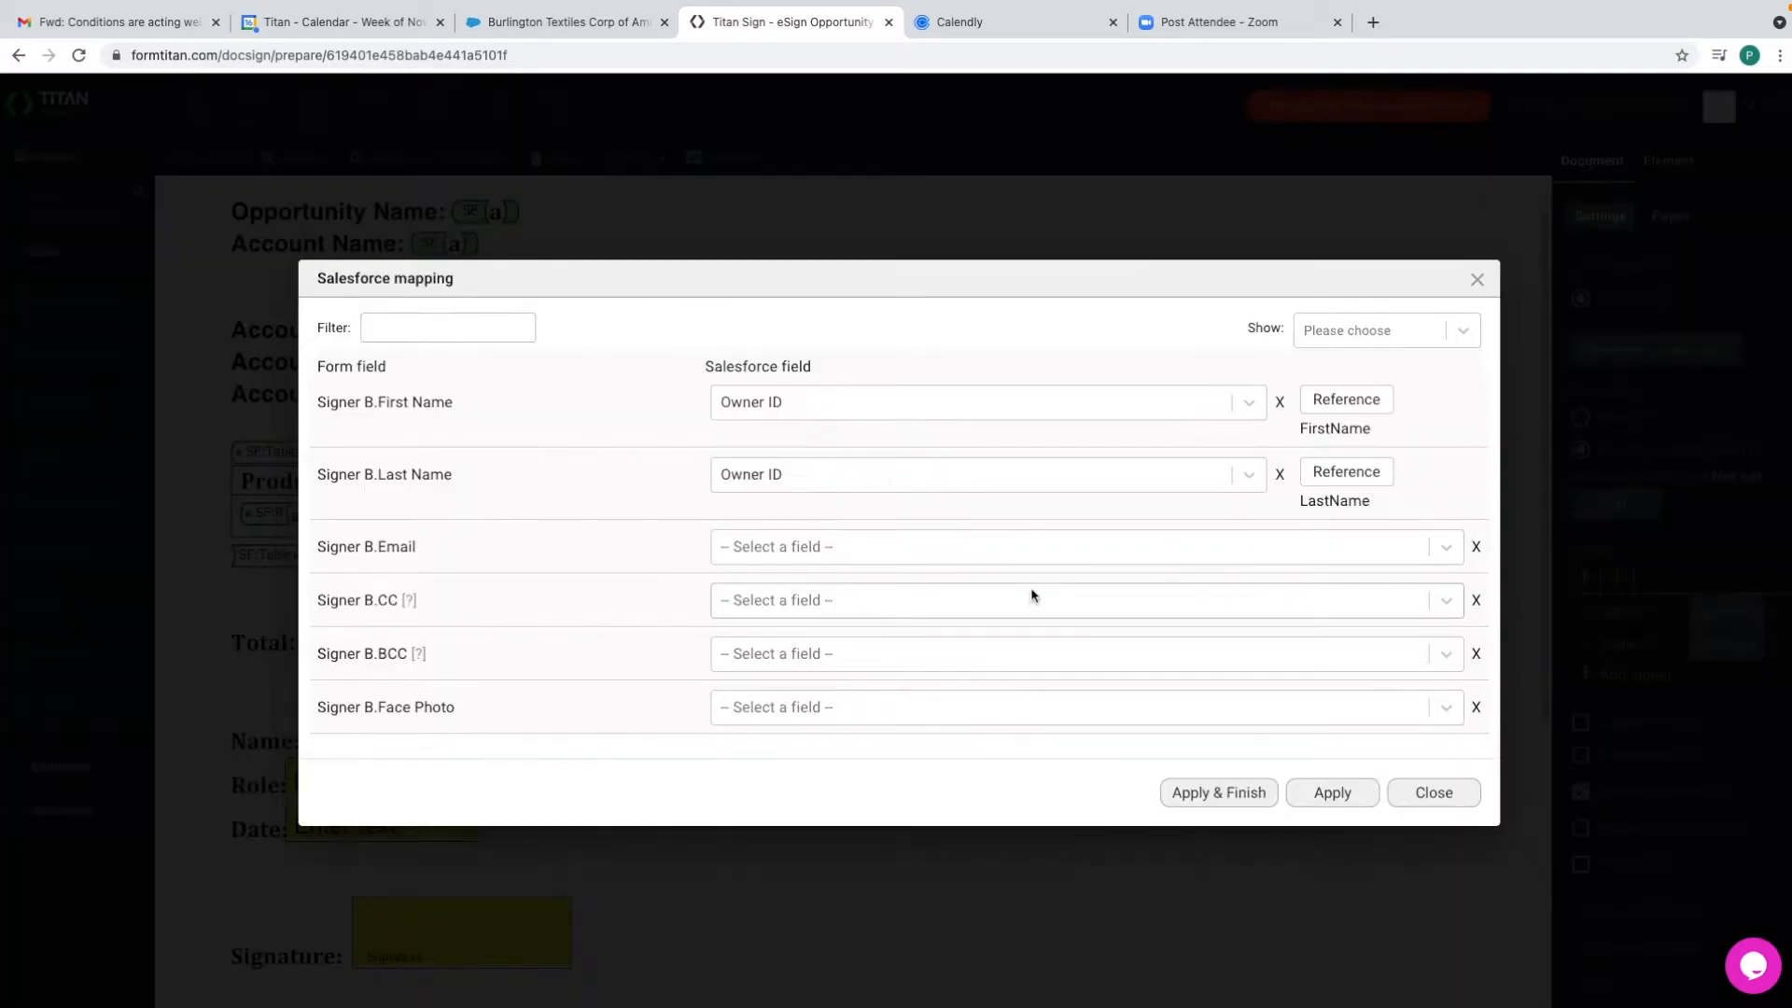
- Map Signer B's email to the owner's Email and apply all mapping dialogs
left_click(751, 547)
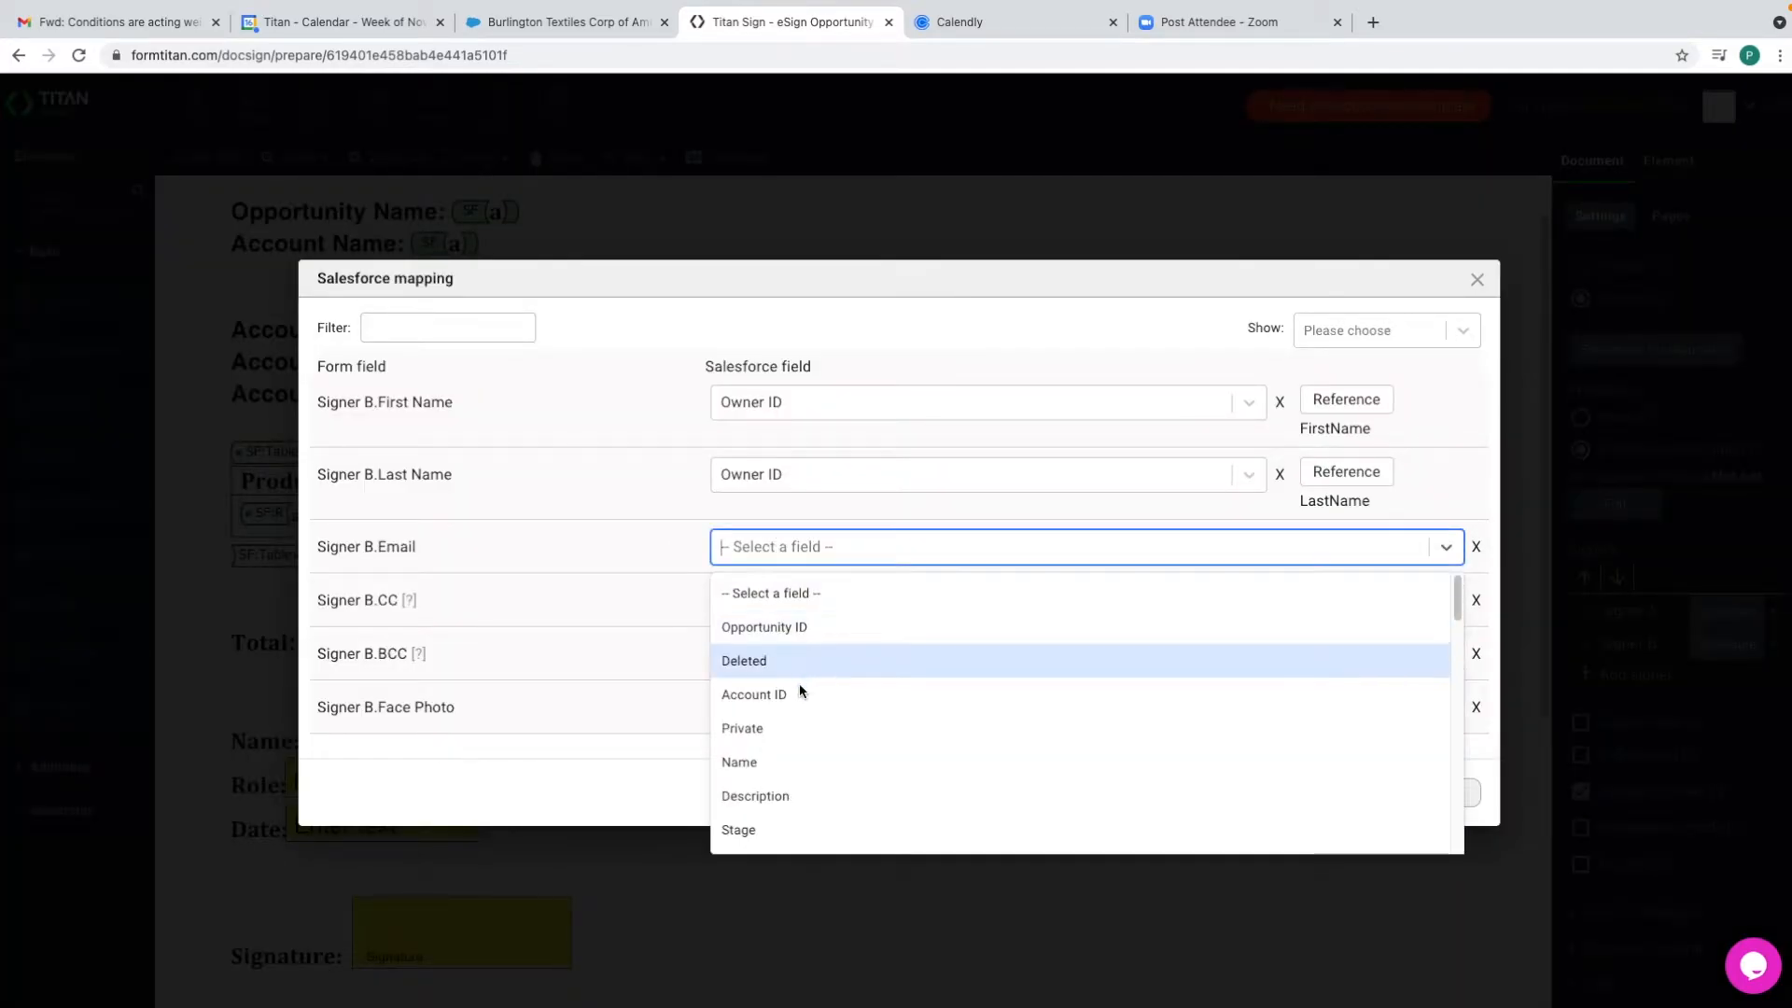
type("owner")
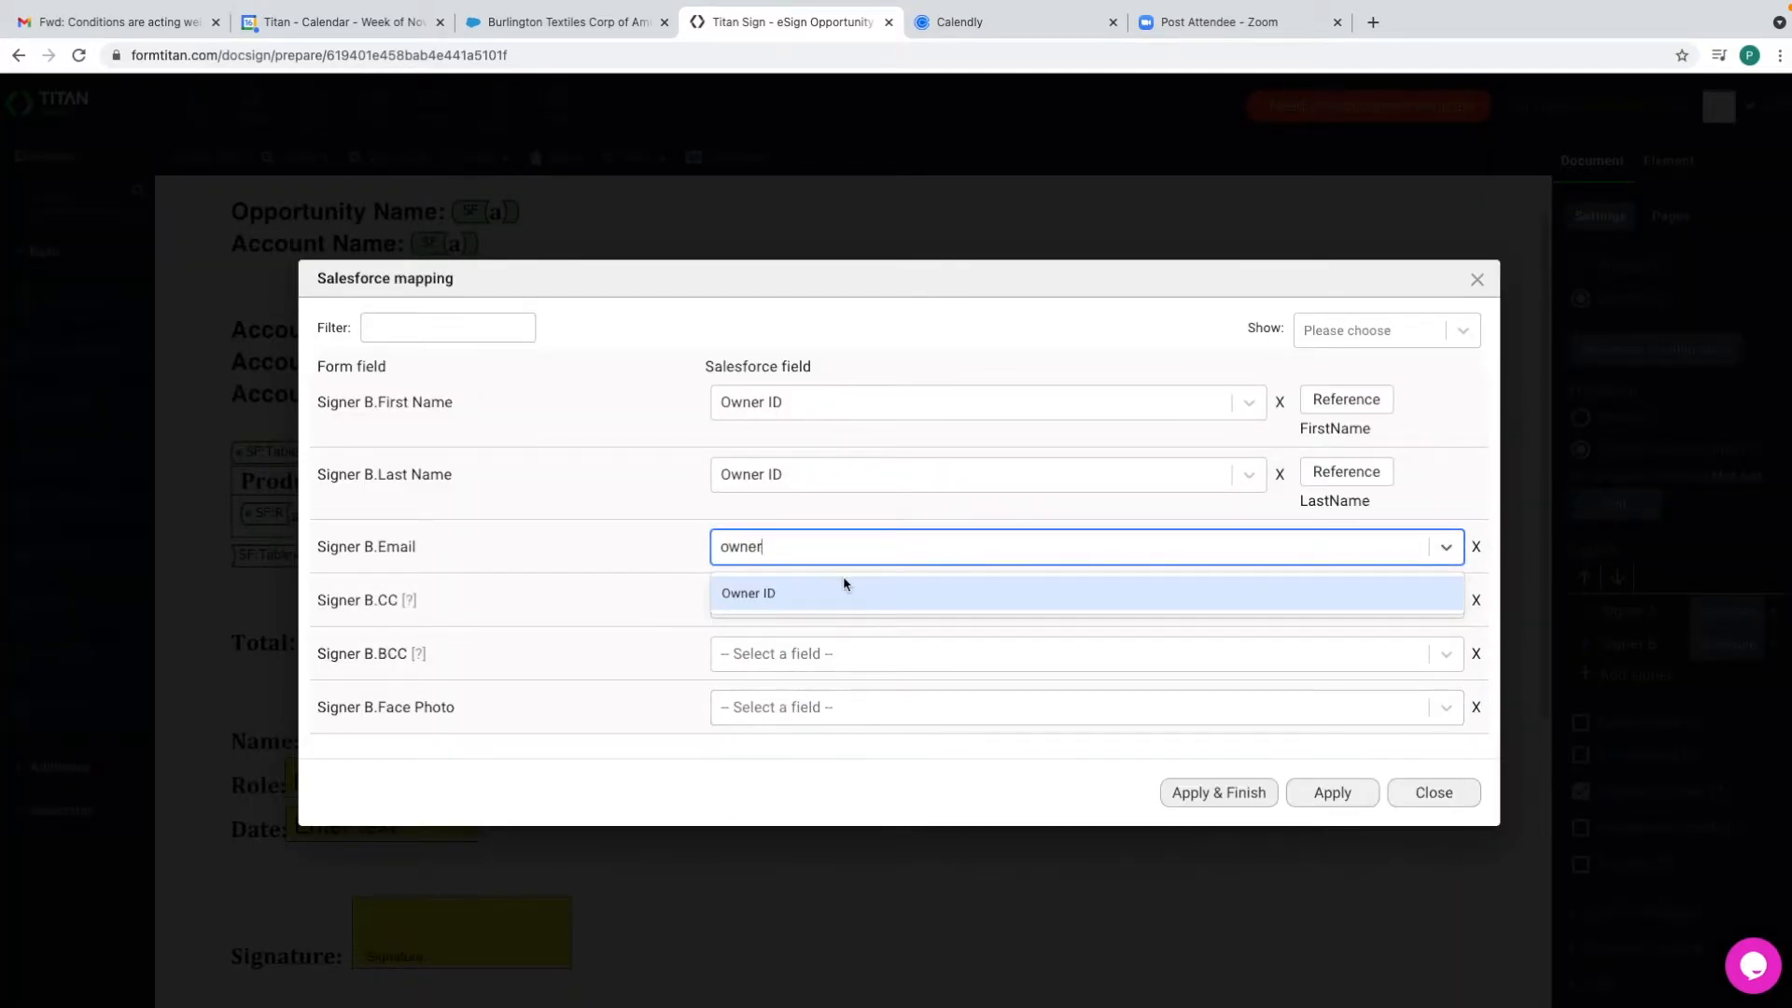
left_click(843, 590)
left_click(1305, 549)
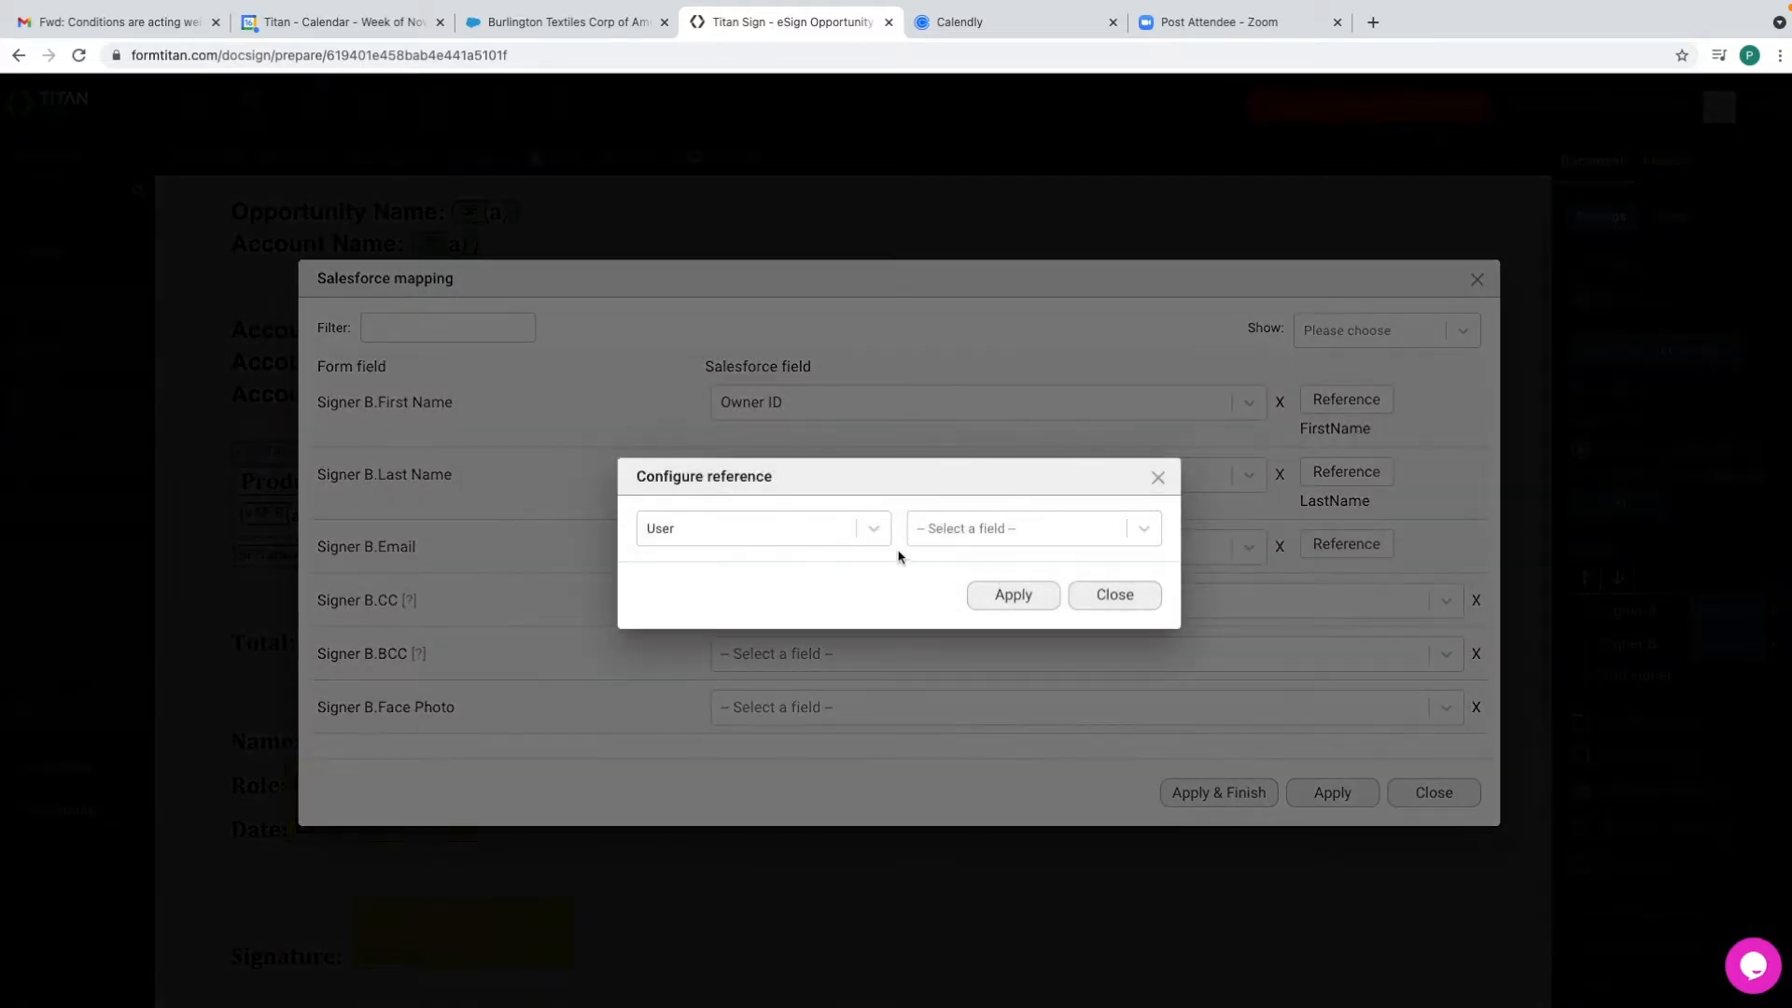
left_click(934, 529)
type("em")
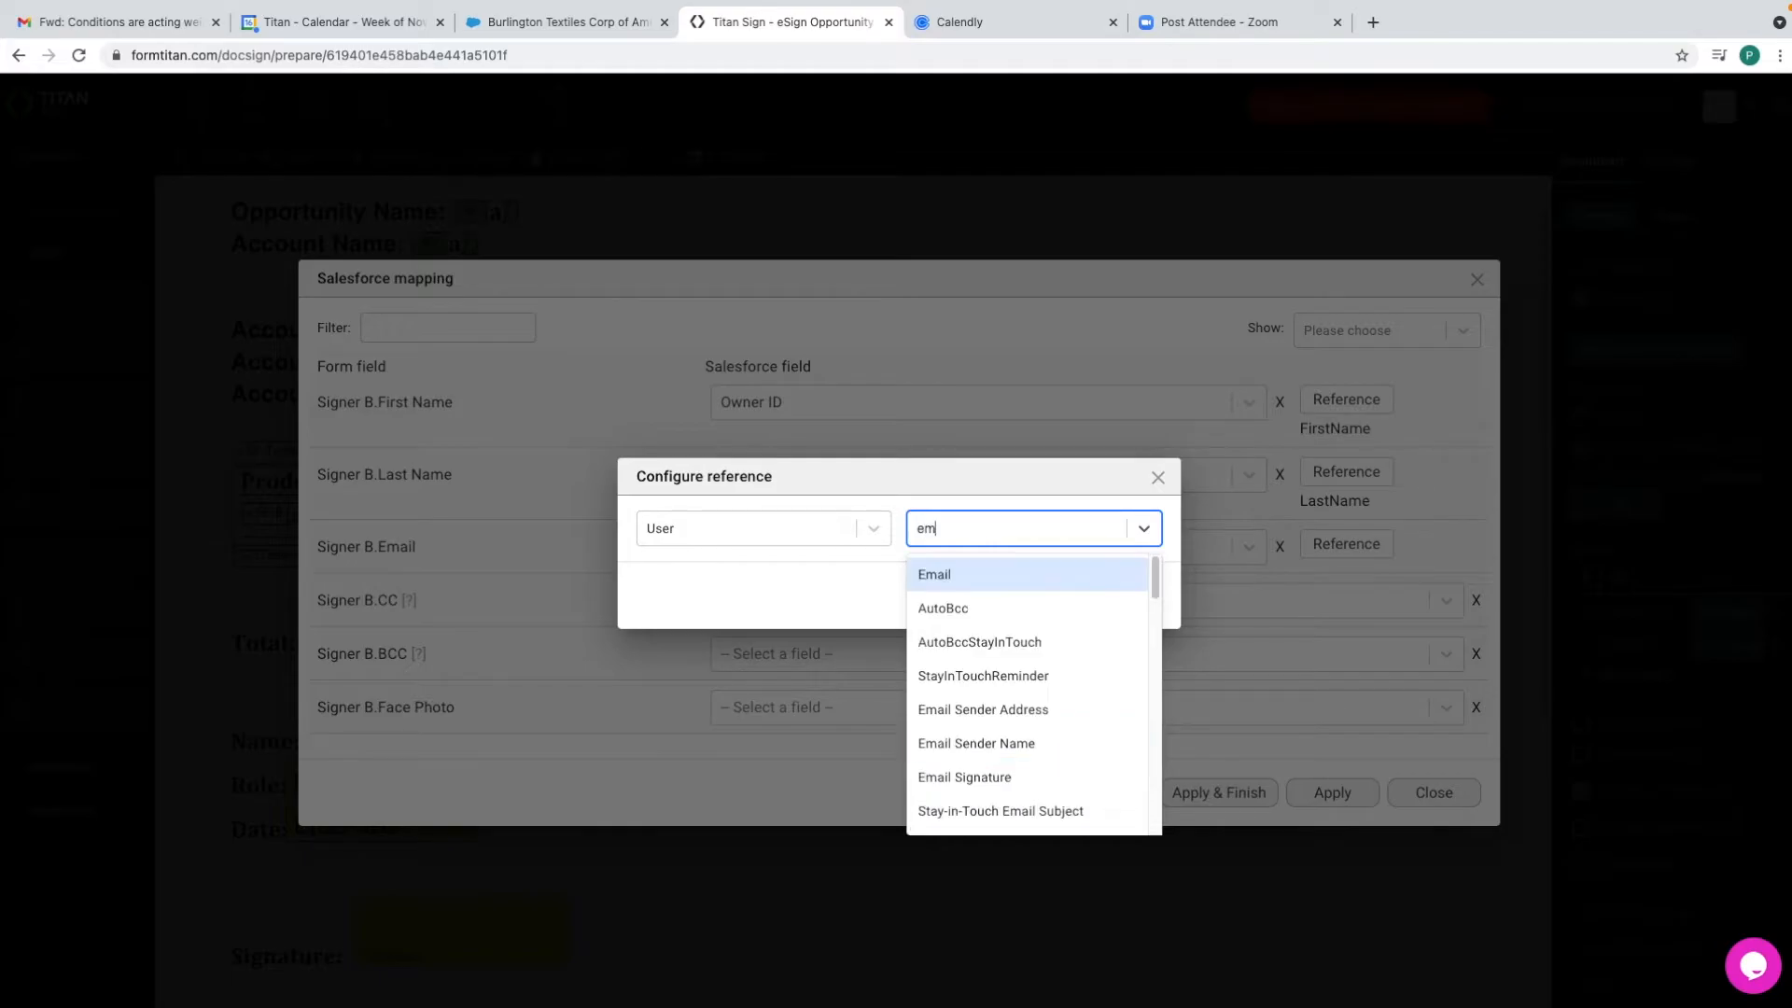
left_click(966, 575)
left_click(1042, 600)
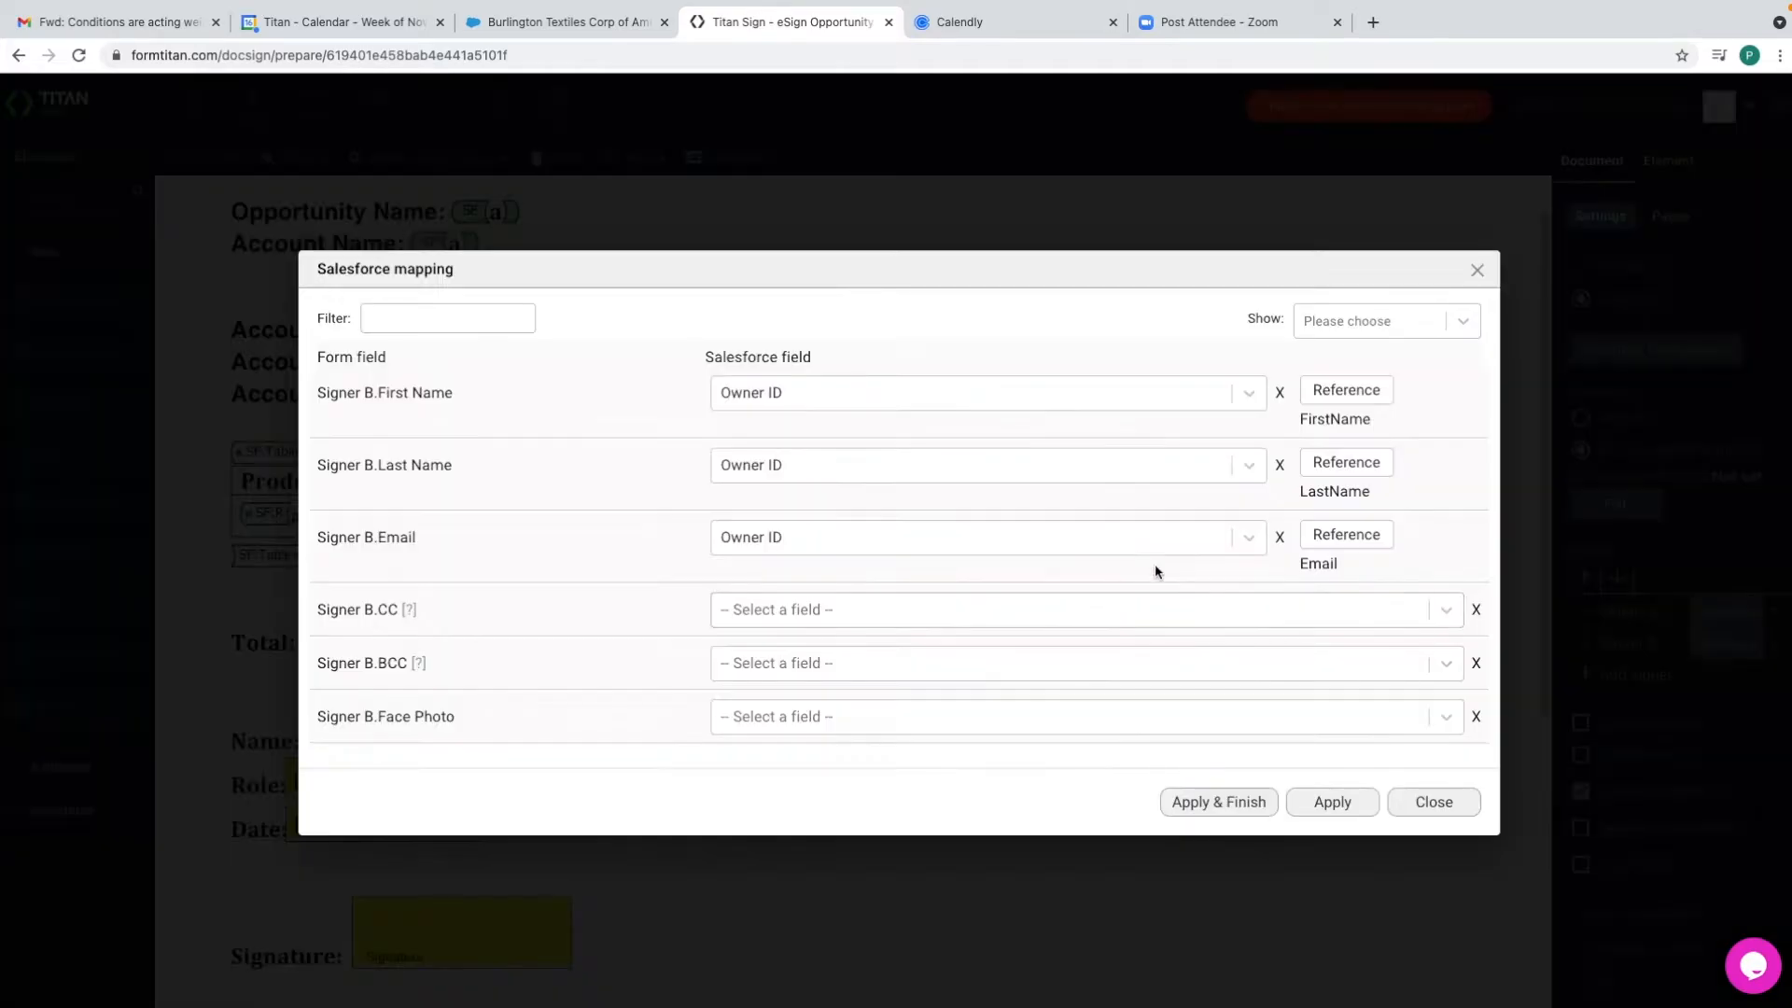
left_click(1308, 811)
left_click(1183, 729)
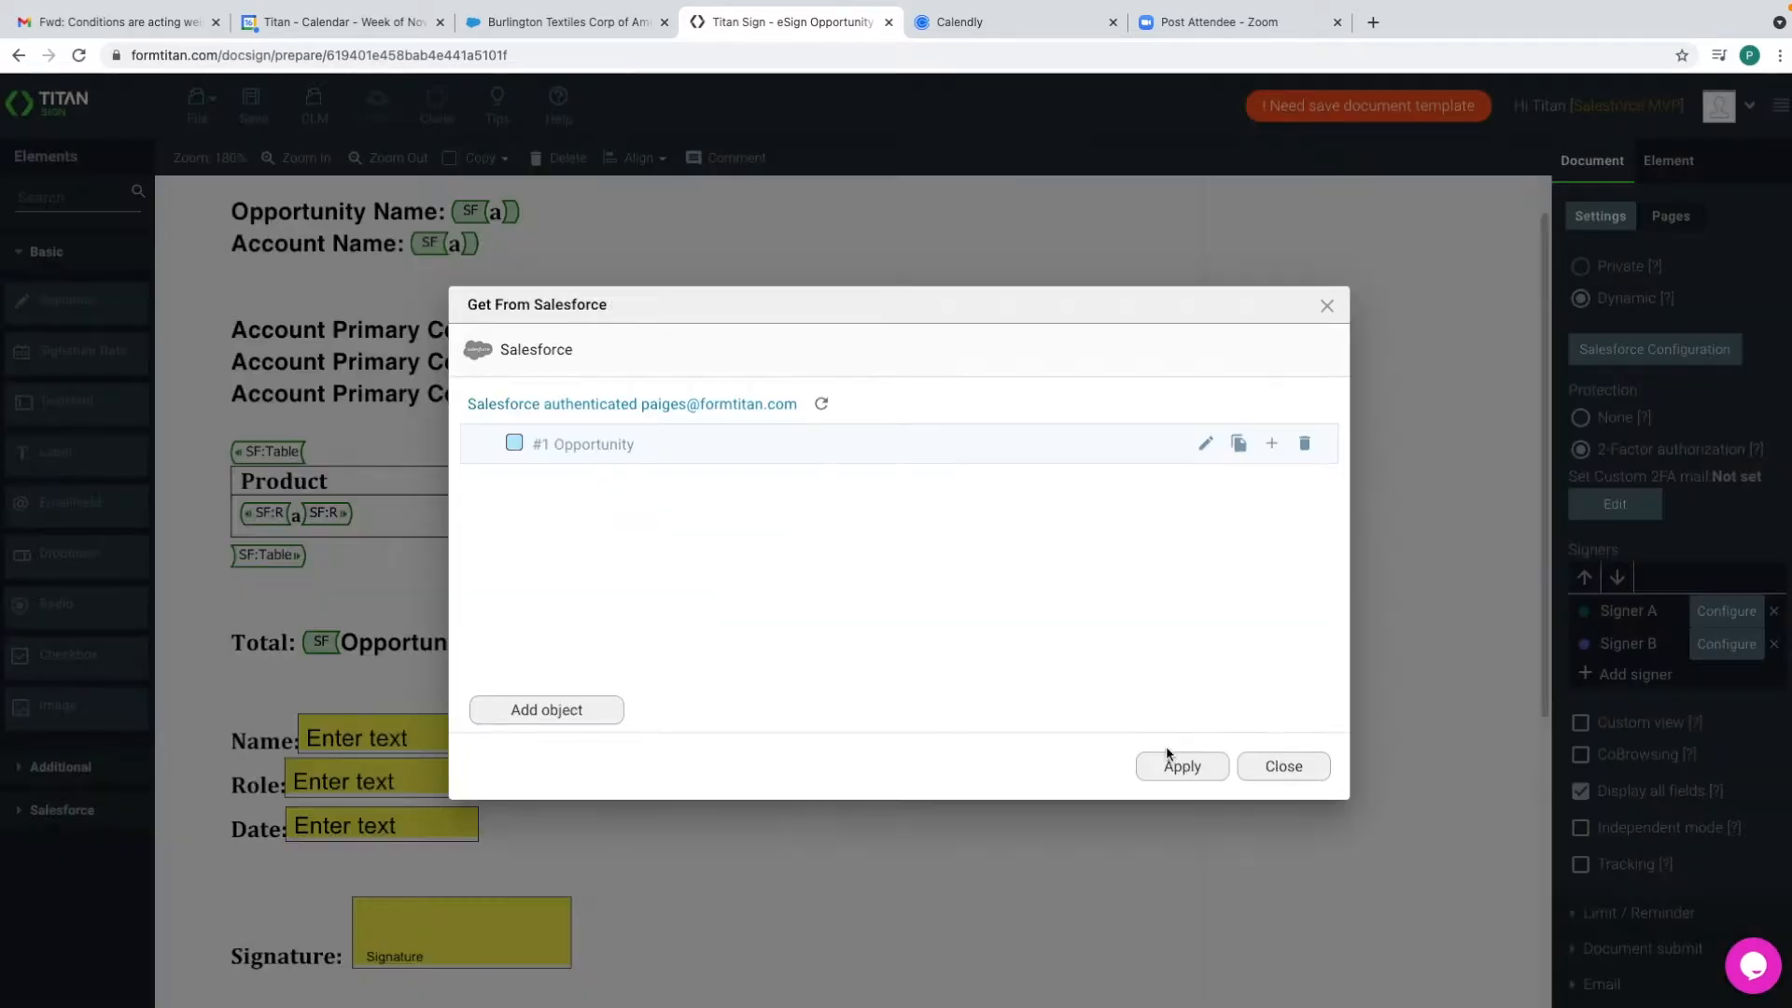
left_click(1163, 769)
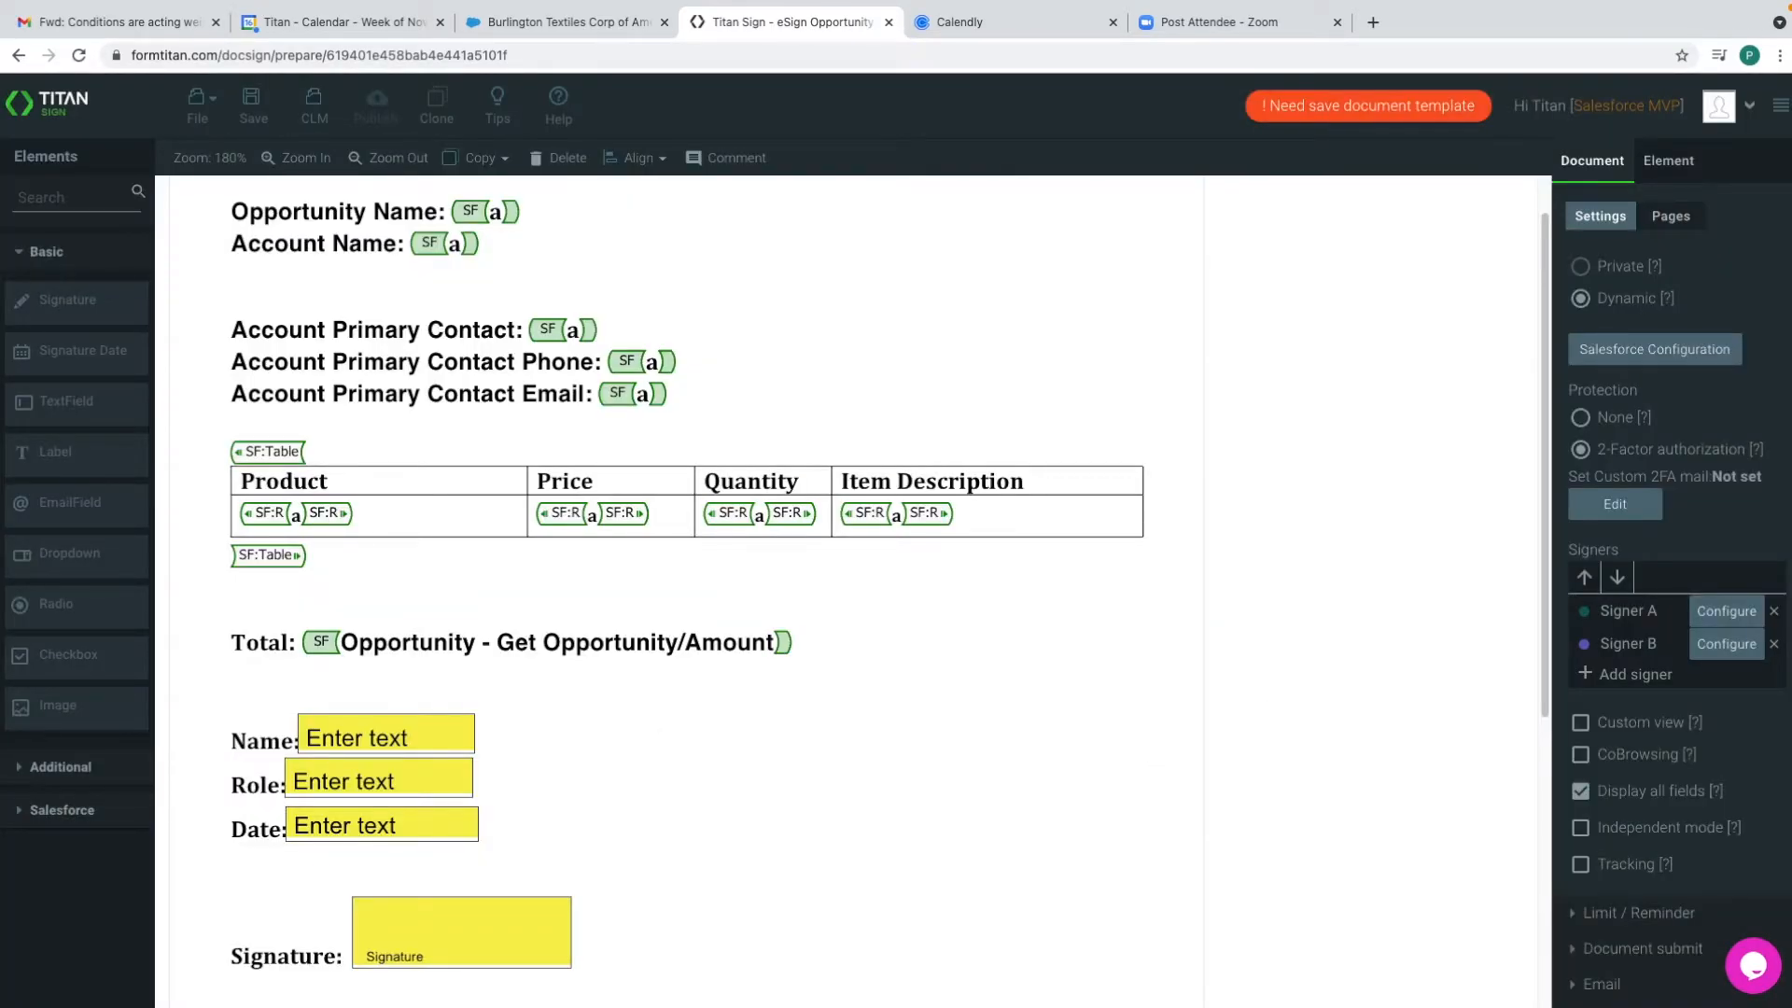
- Switch to the Burlington Textiles Corp of America account in Salesforce
scroll(1395, 673, "down", 3)
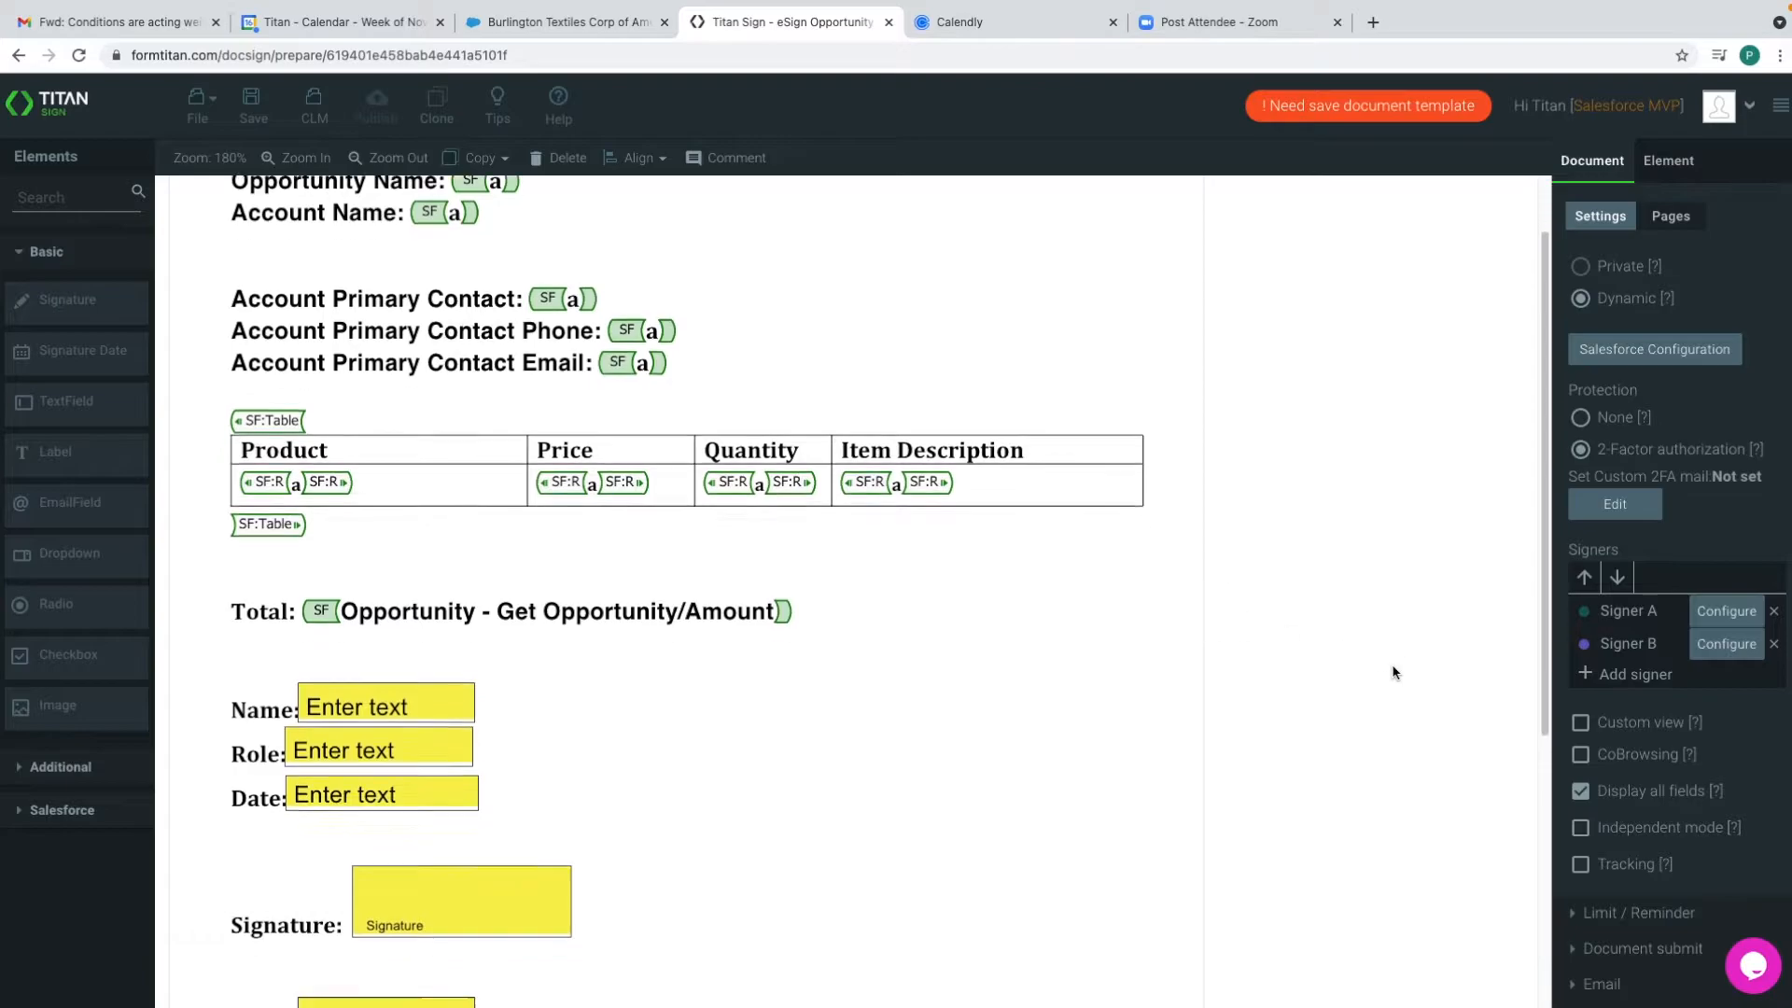
scroll(1576, 721, "down", 1)
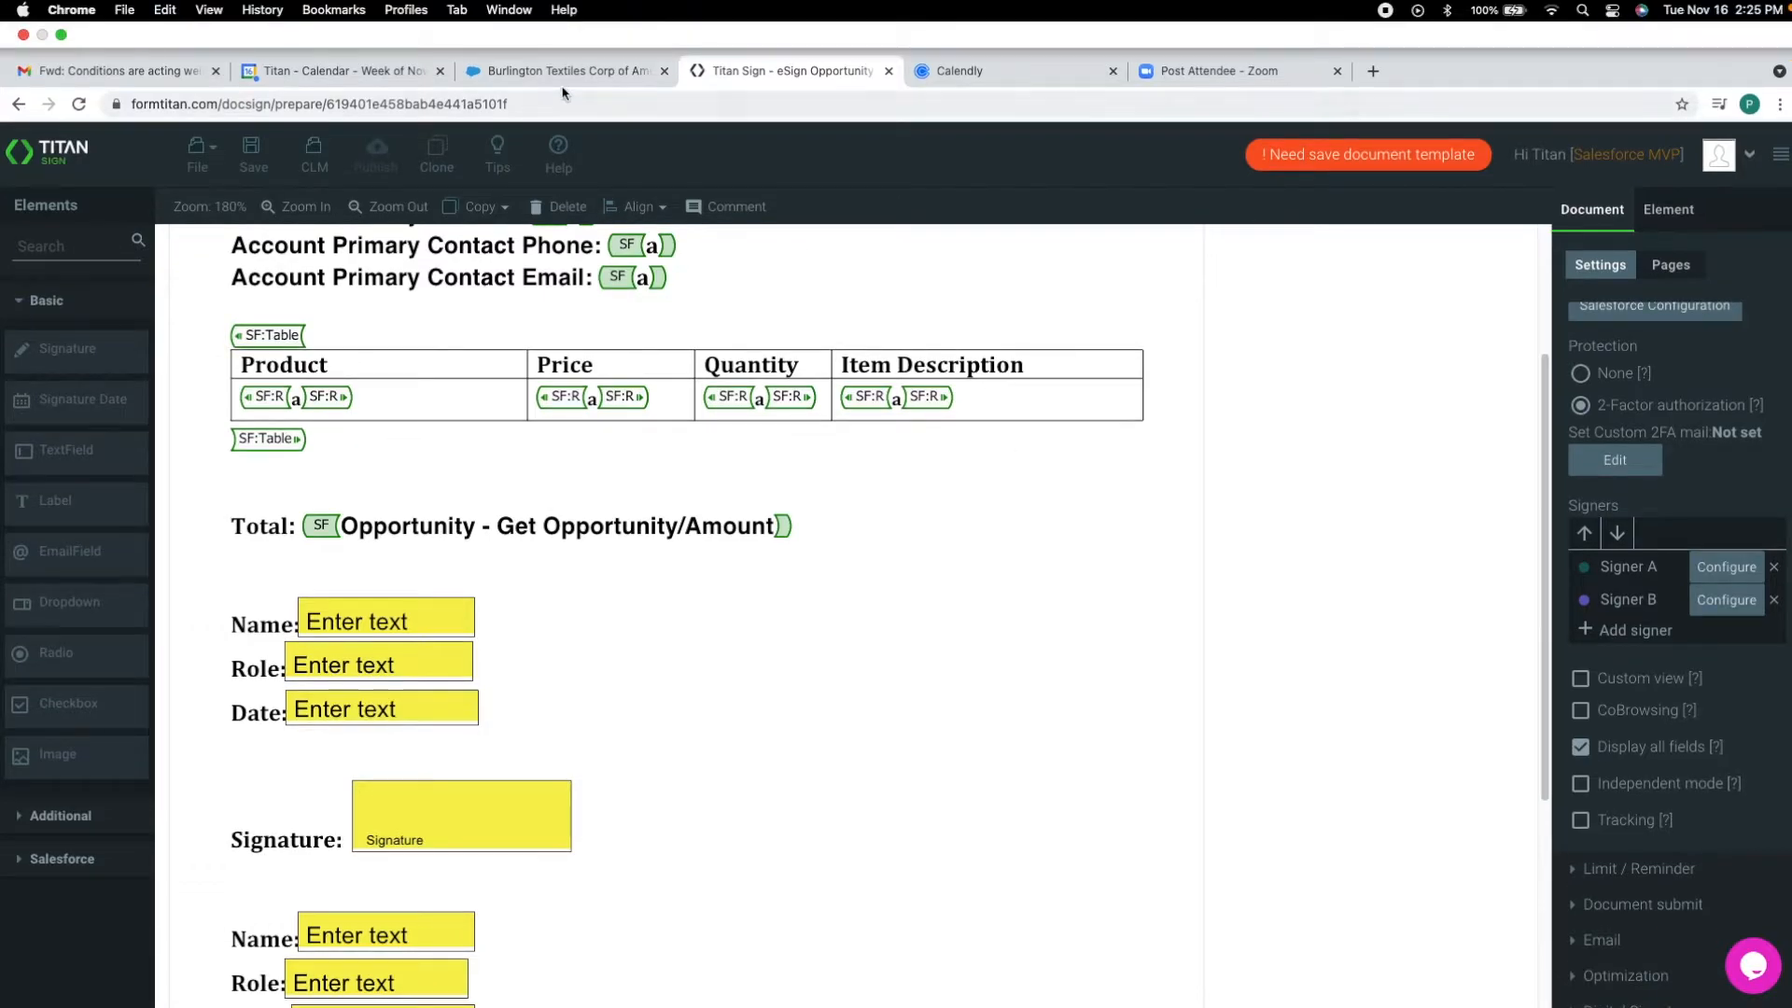
left_click(565, 71)
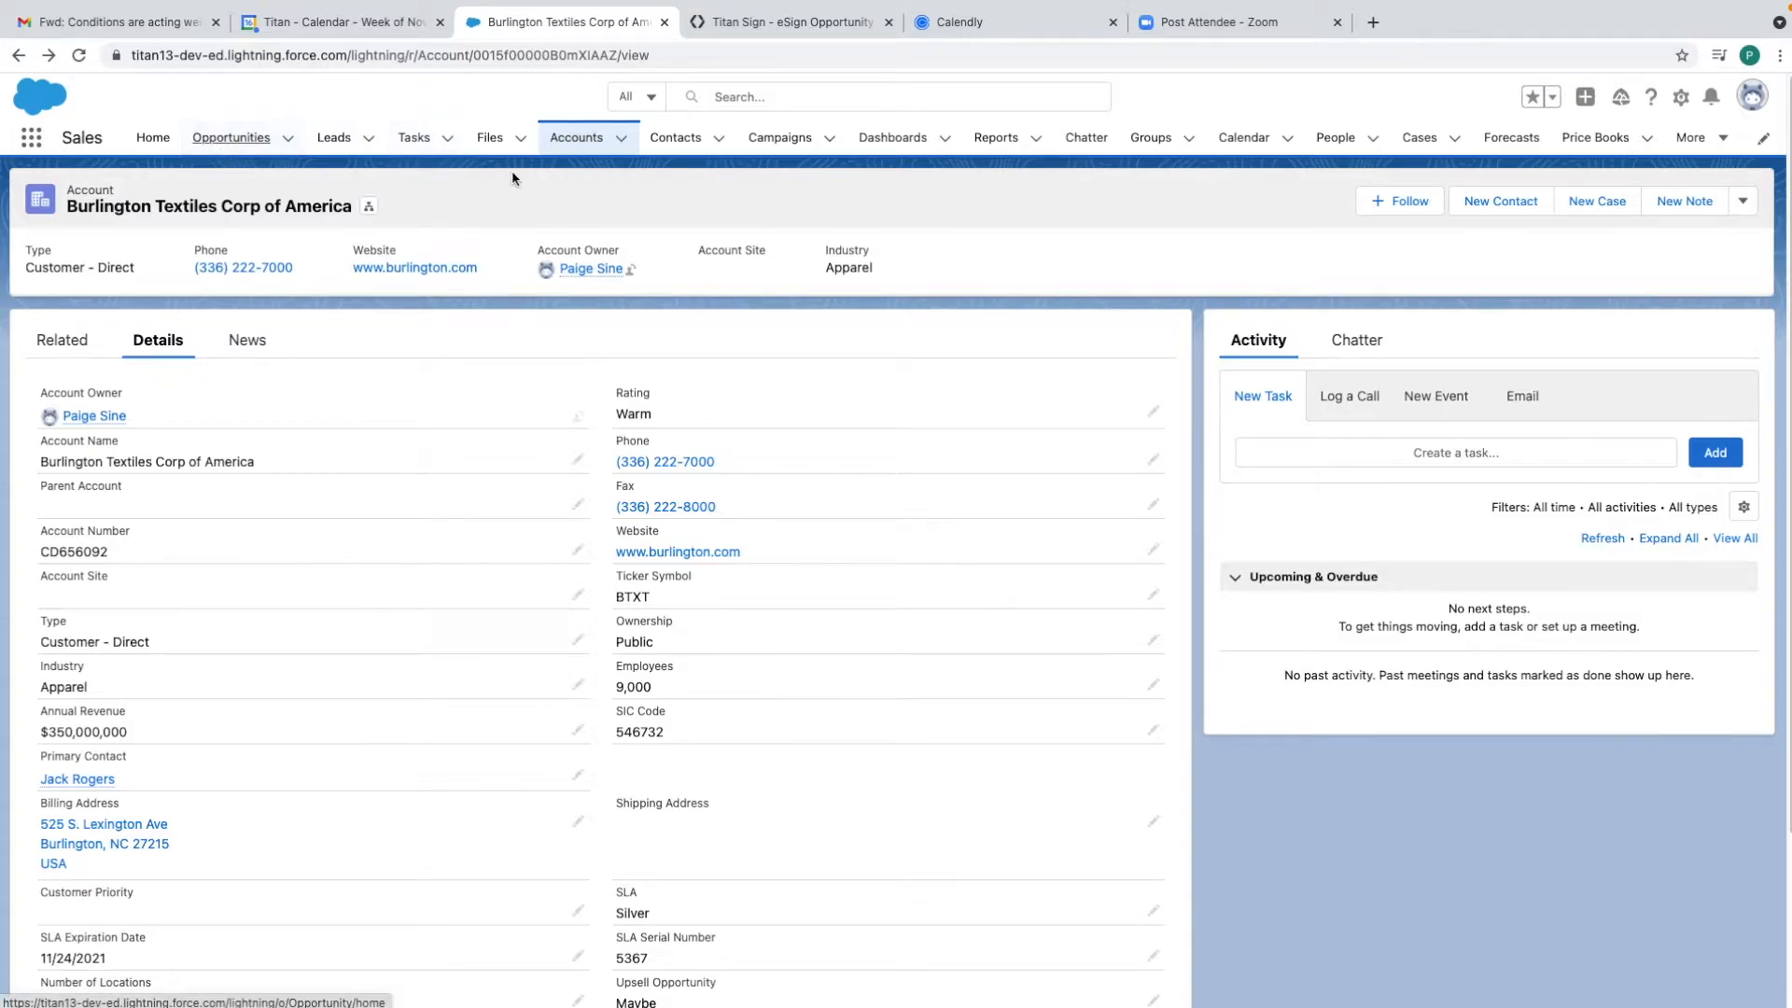
- View the Burlington Textiles Weaving Plant Generator opportunity's details, then return to Titan Sign
left_click(242, 140)
left_click(179, 308)
left_click(161, 408)
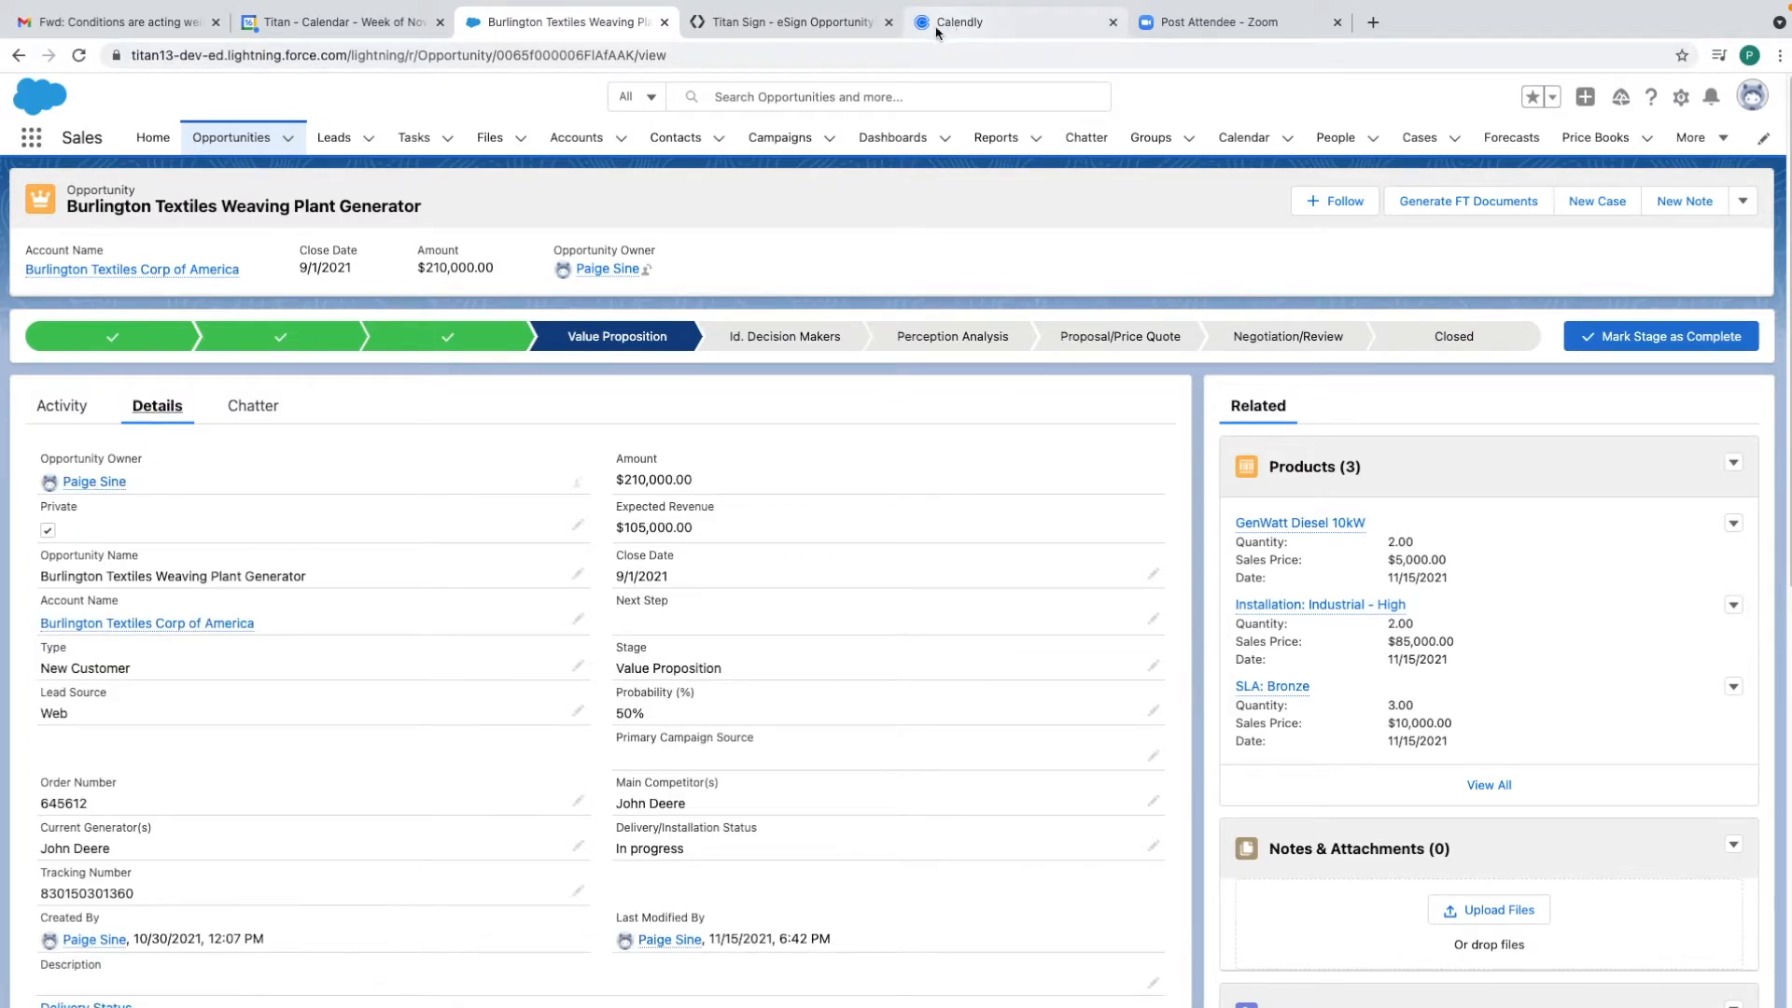
left_click(822, 22)
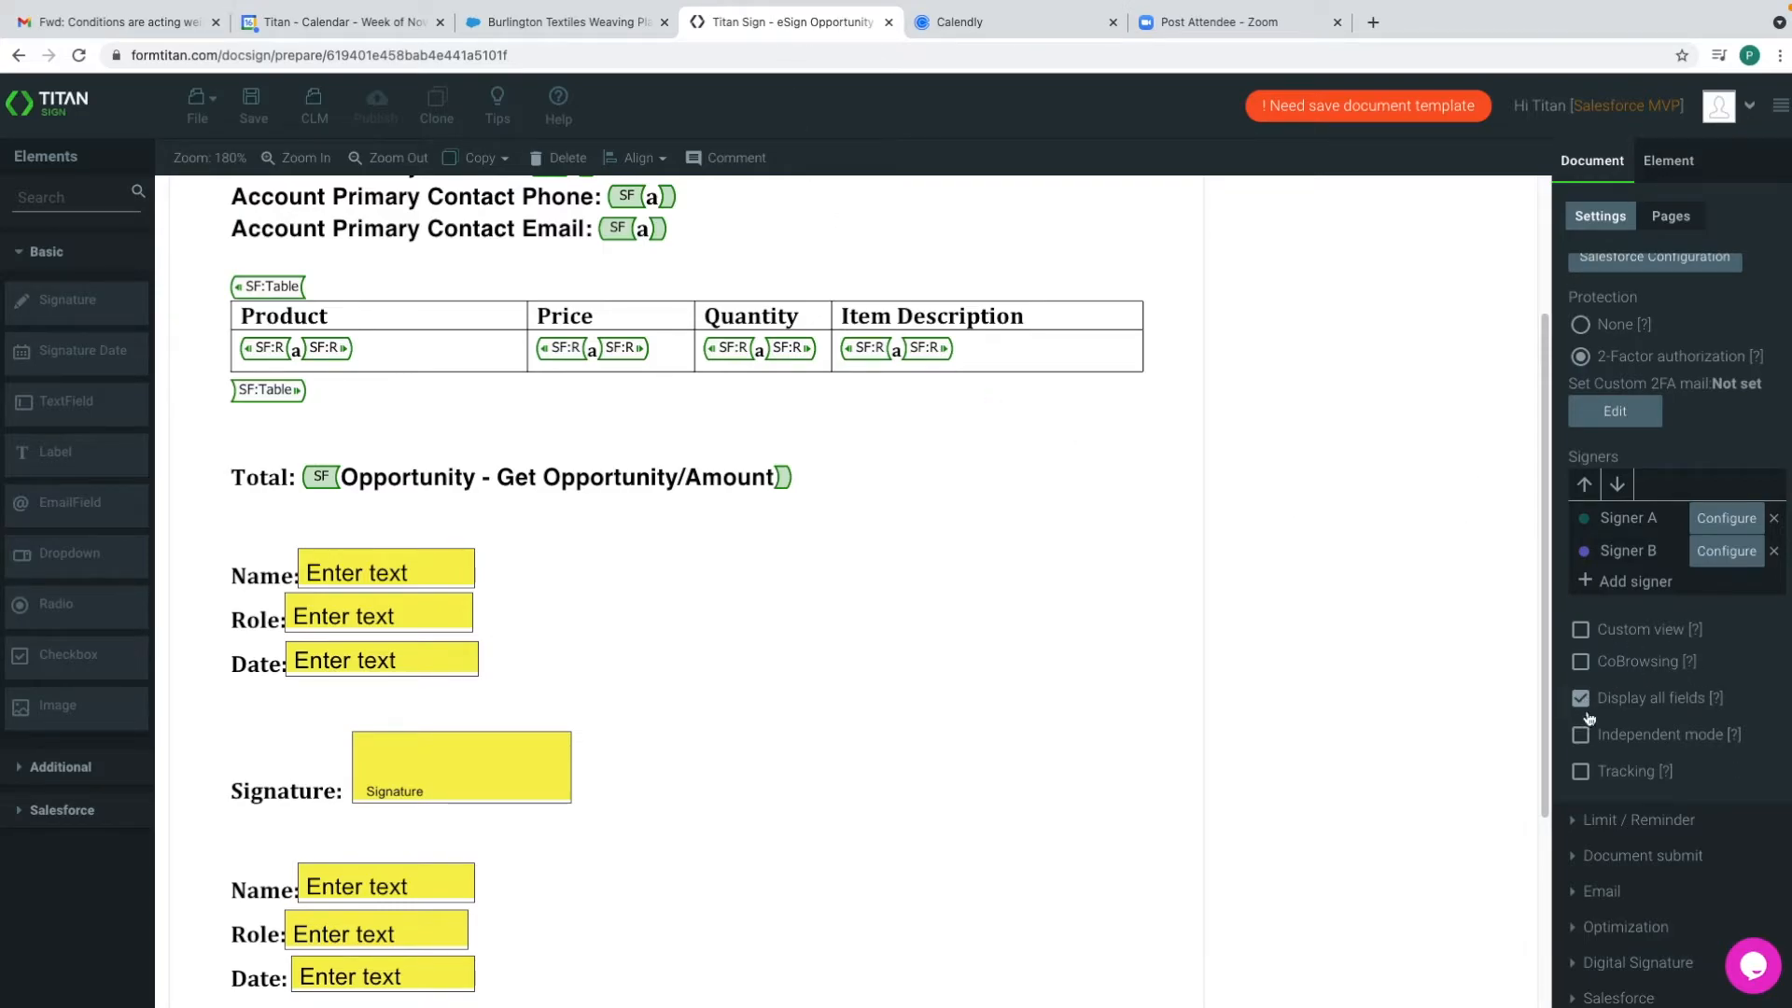
- Select the first block's Name, Role, Date and Signature fields and assign them to Signer A
scroll(548, 688, "down", 3)
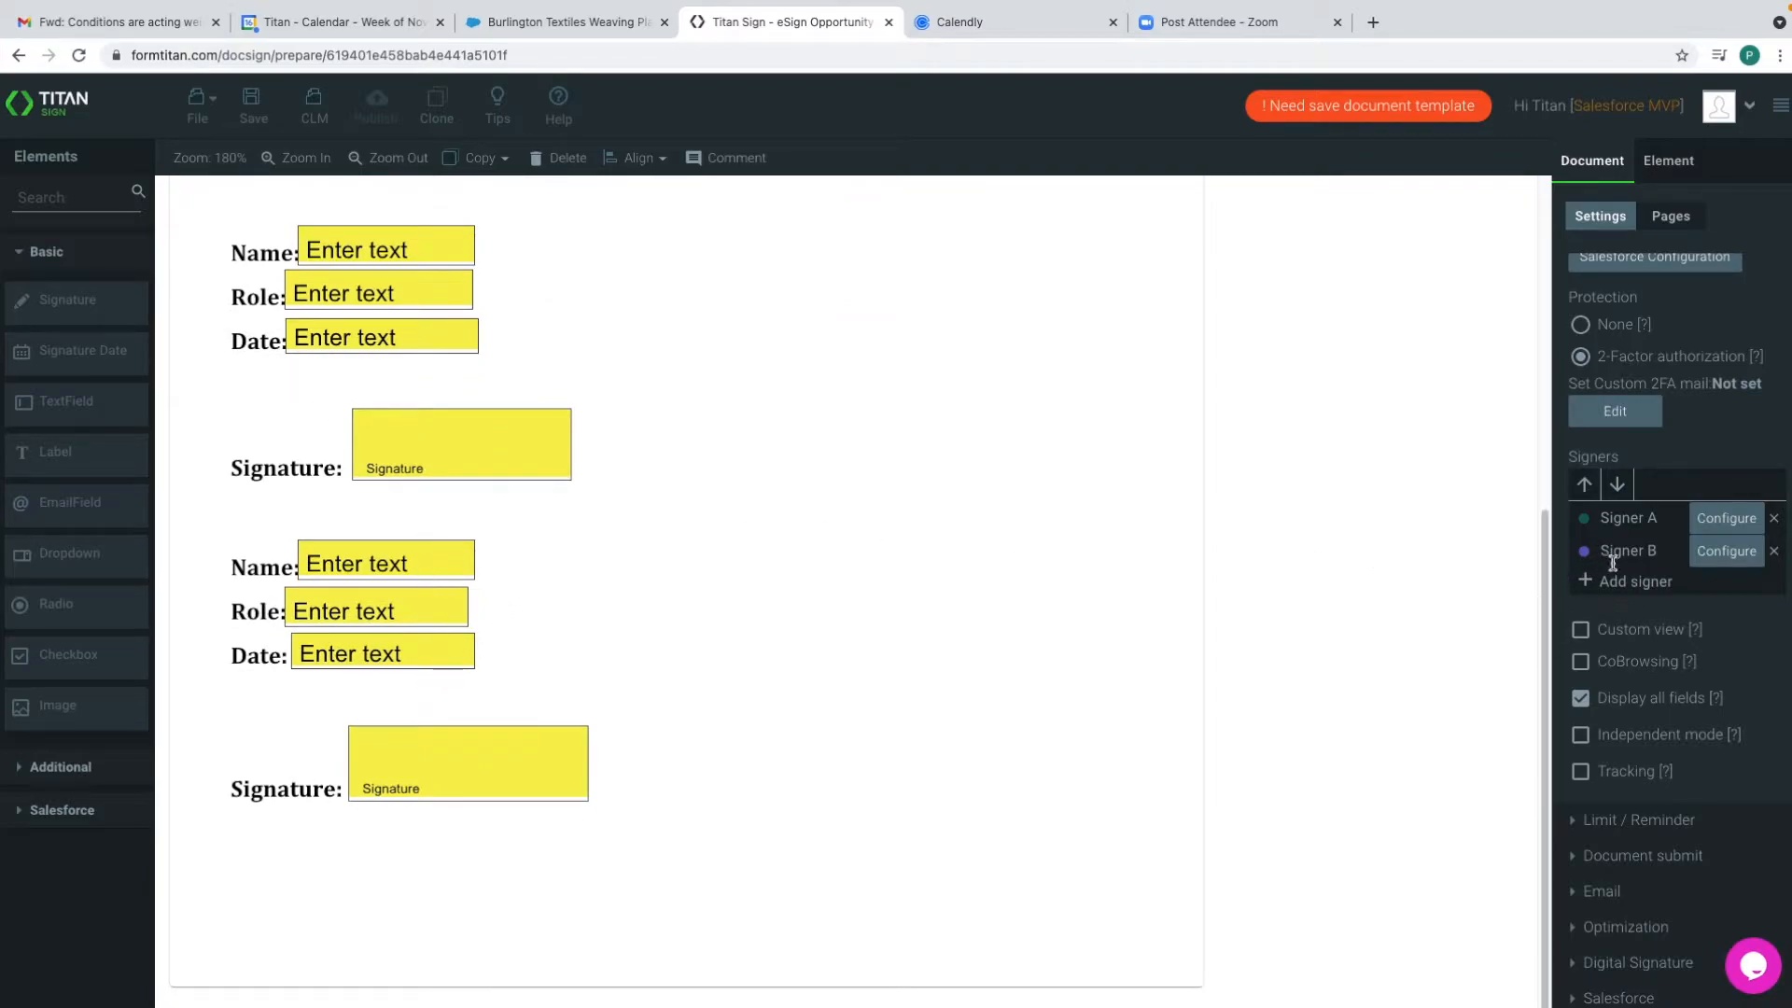
scroll(1627, 693, "up", 2)
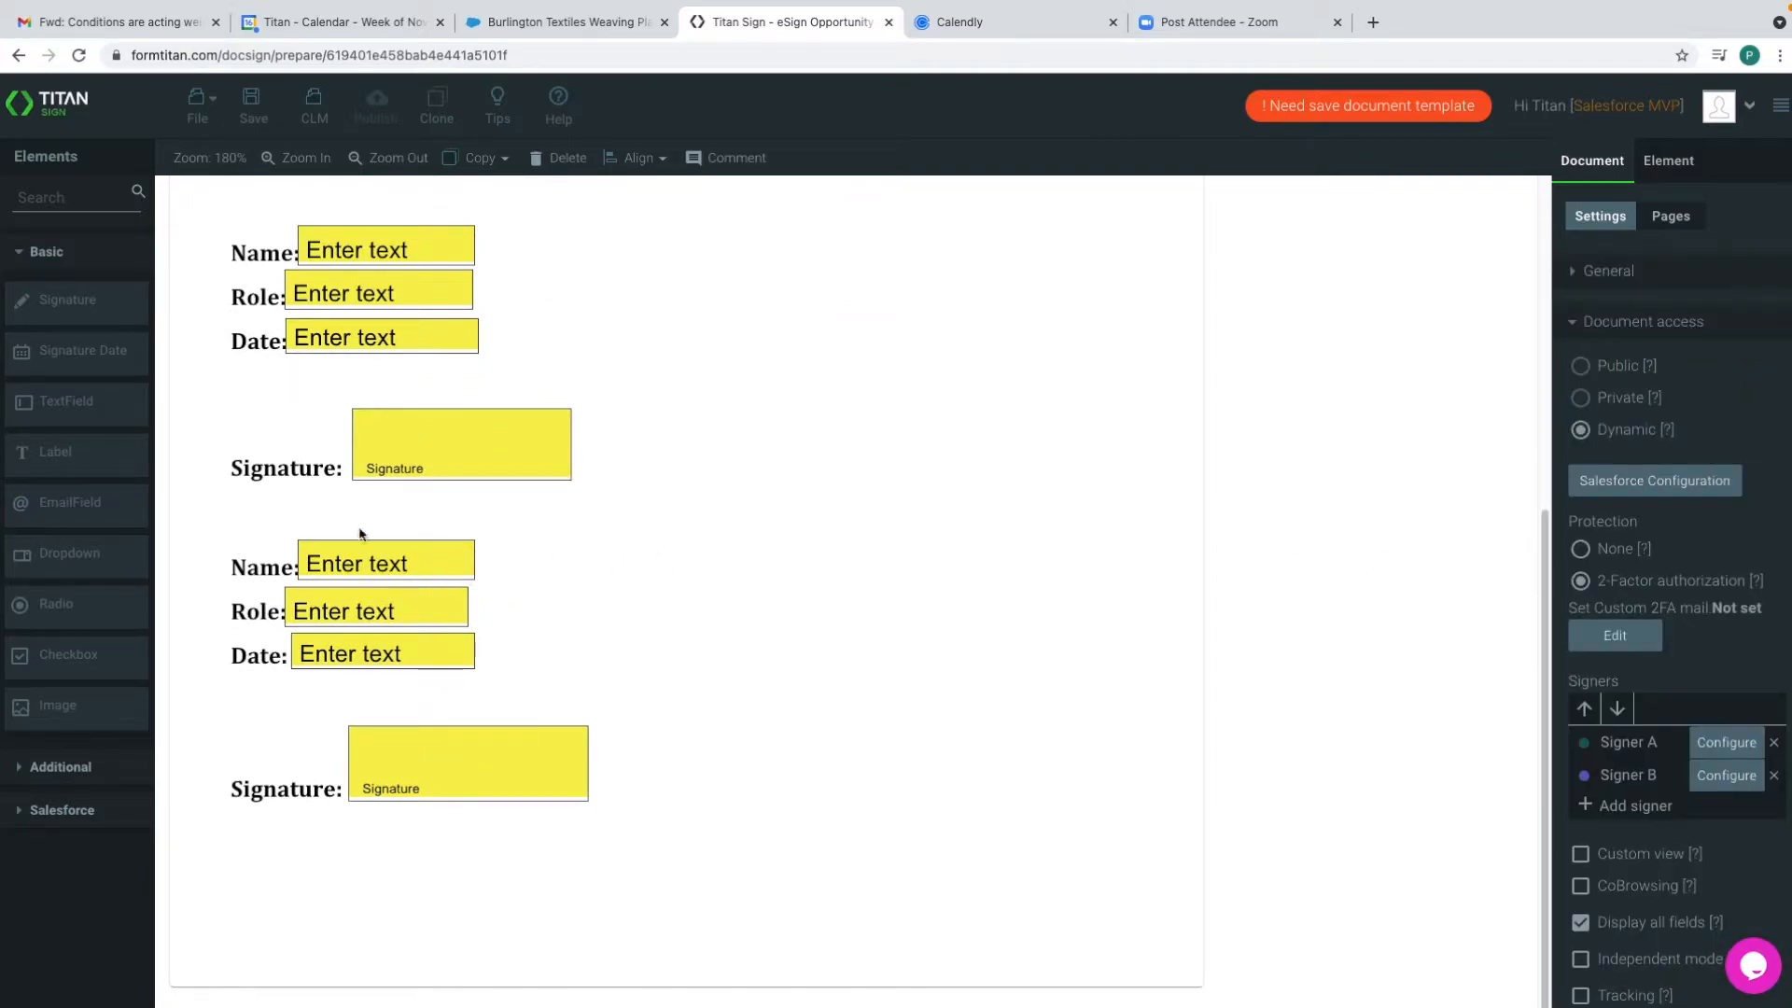
left_click(413, 250)
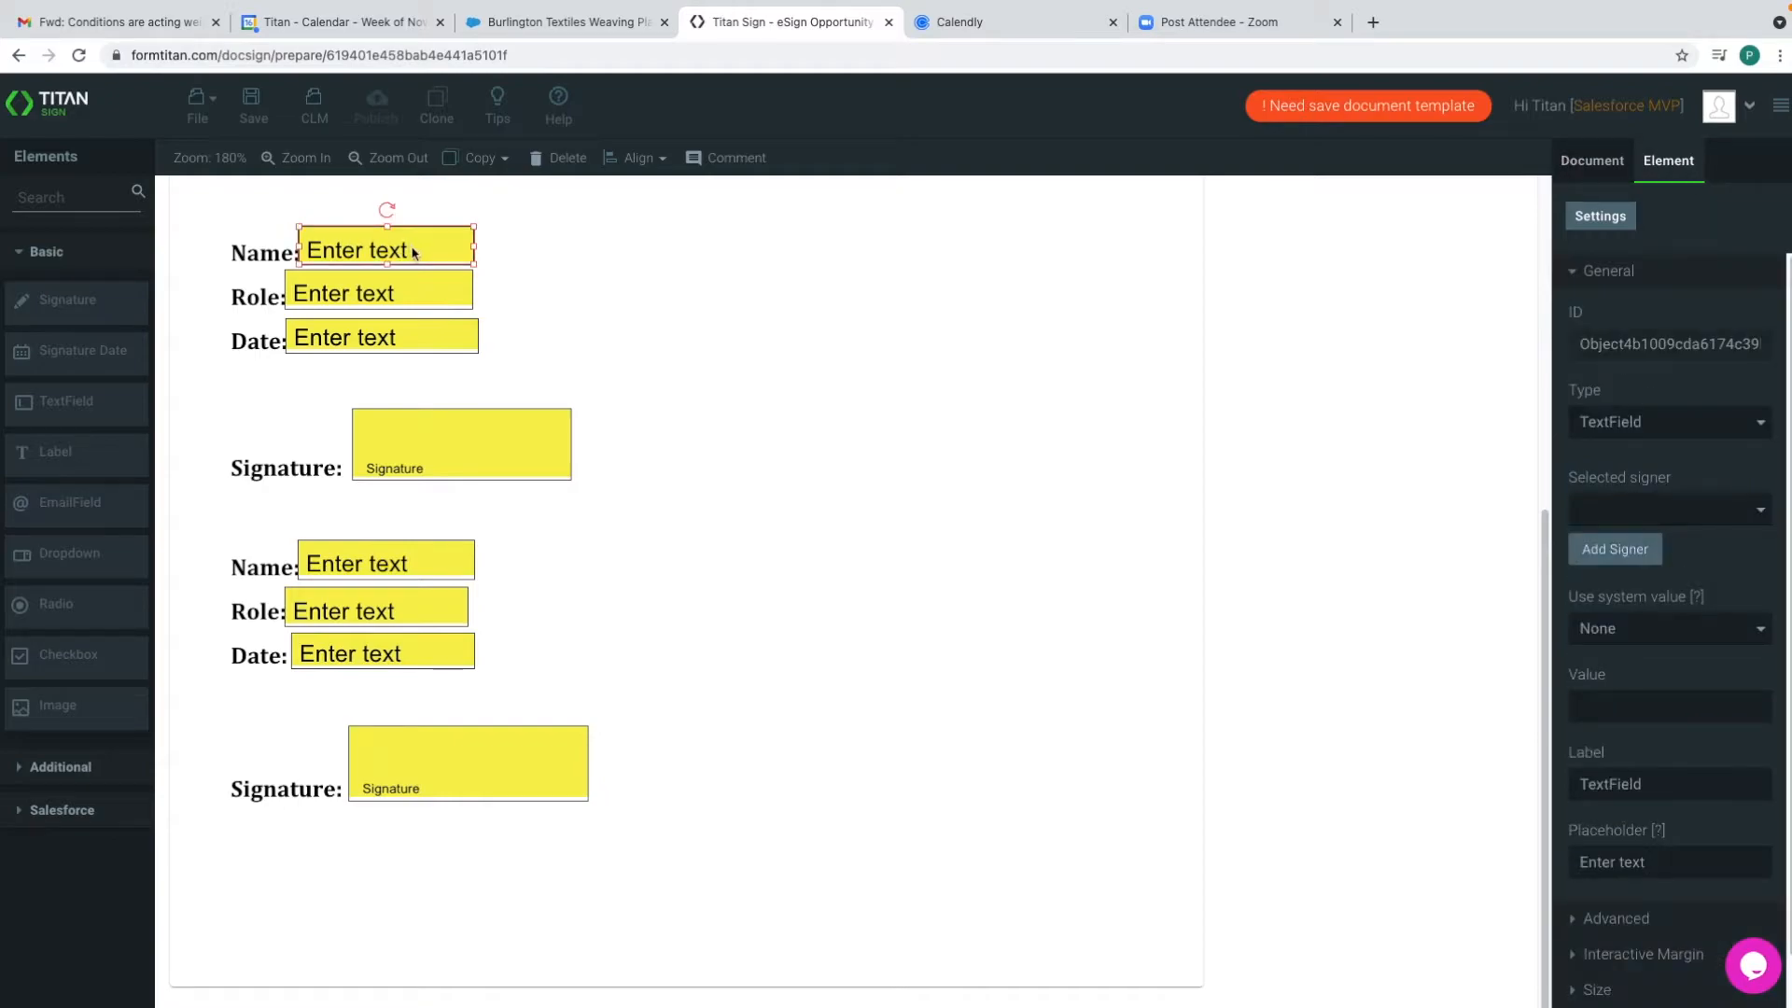
left_click(396, 294)
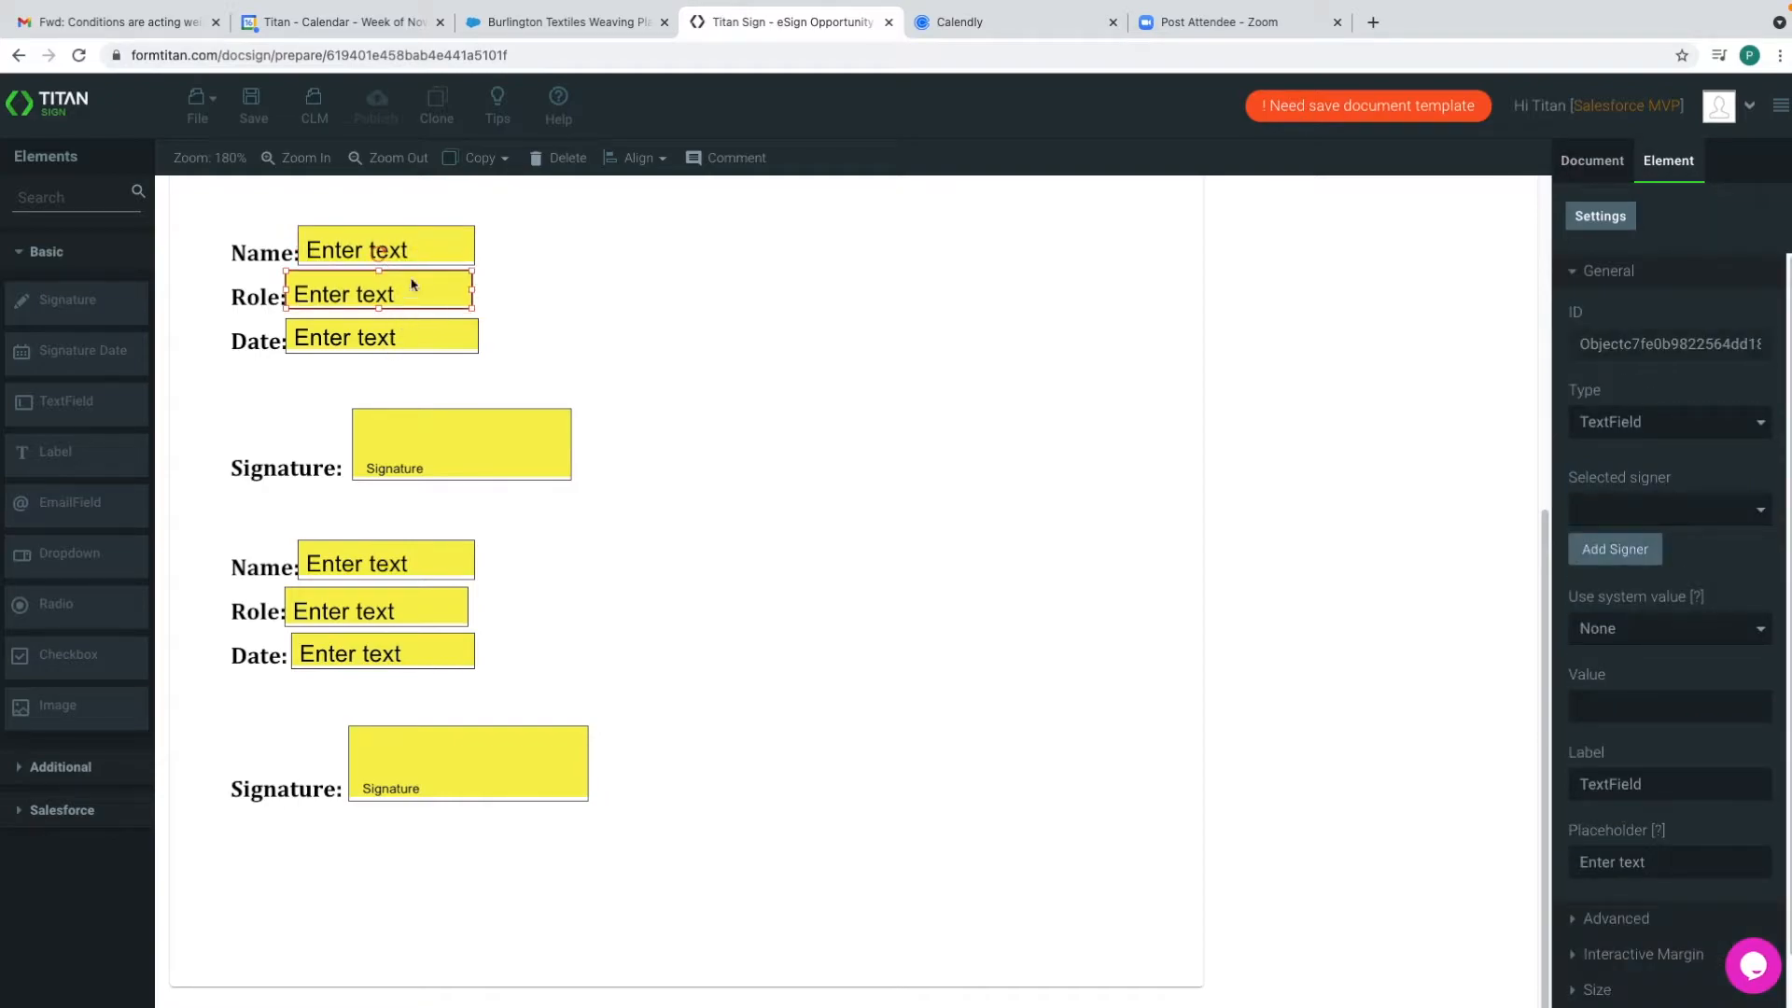
left_click(420, 258)
left_click(435, 291, "shift")
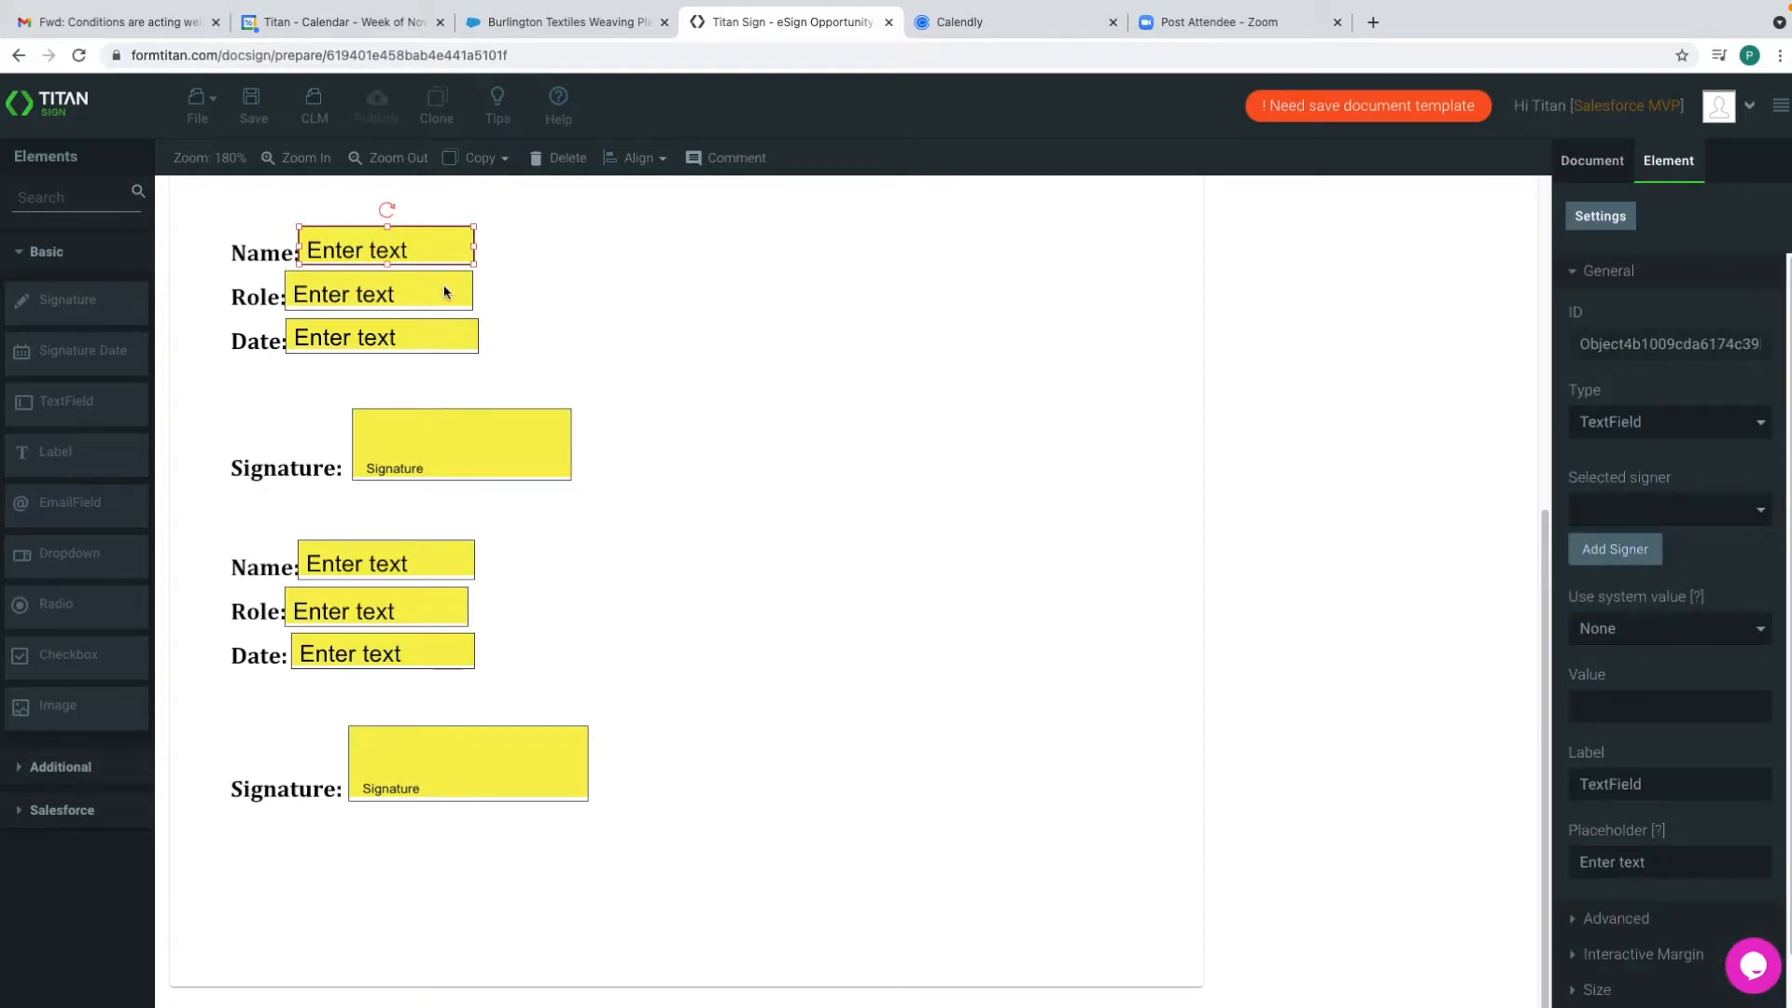
left_click(435, 333, "shift")
left_click(431, 452, "shift")
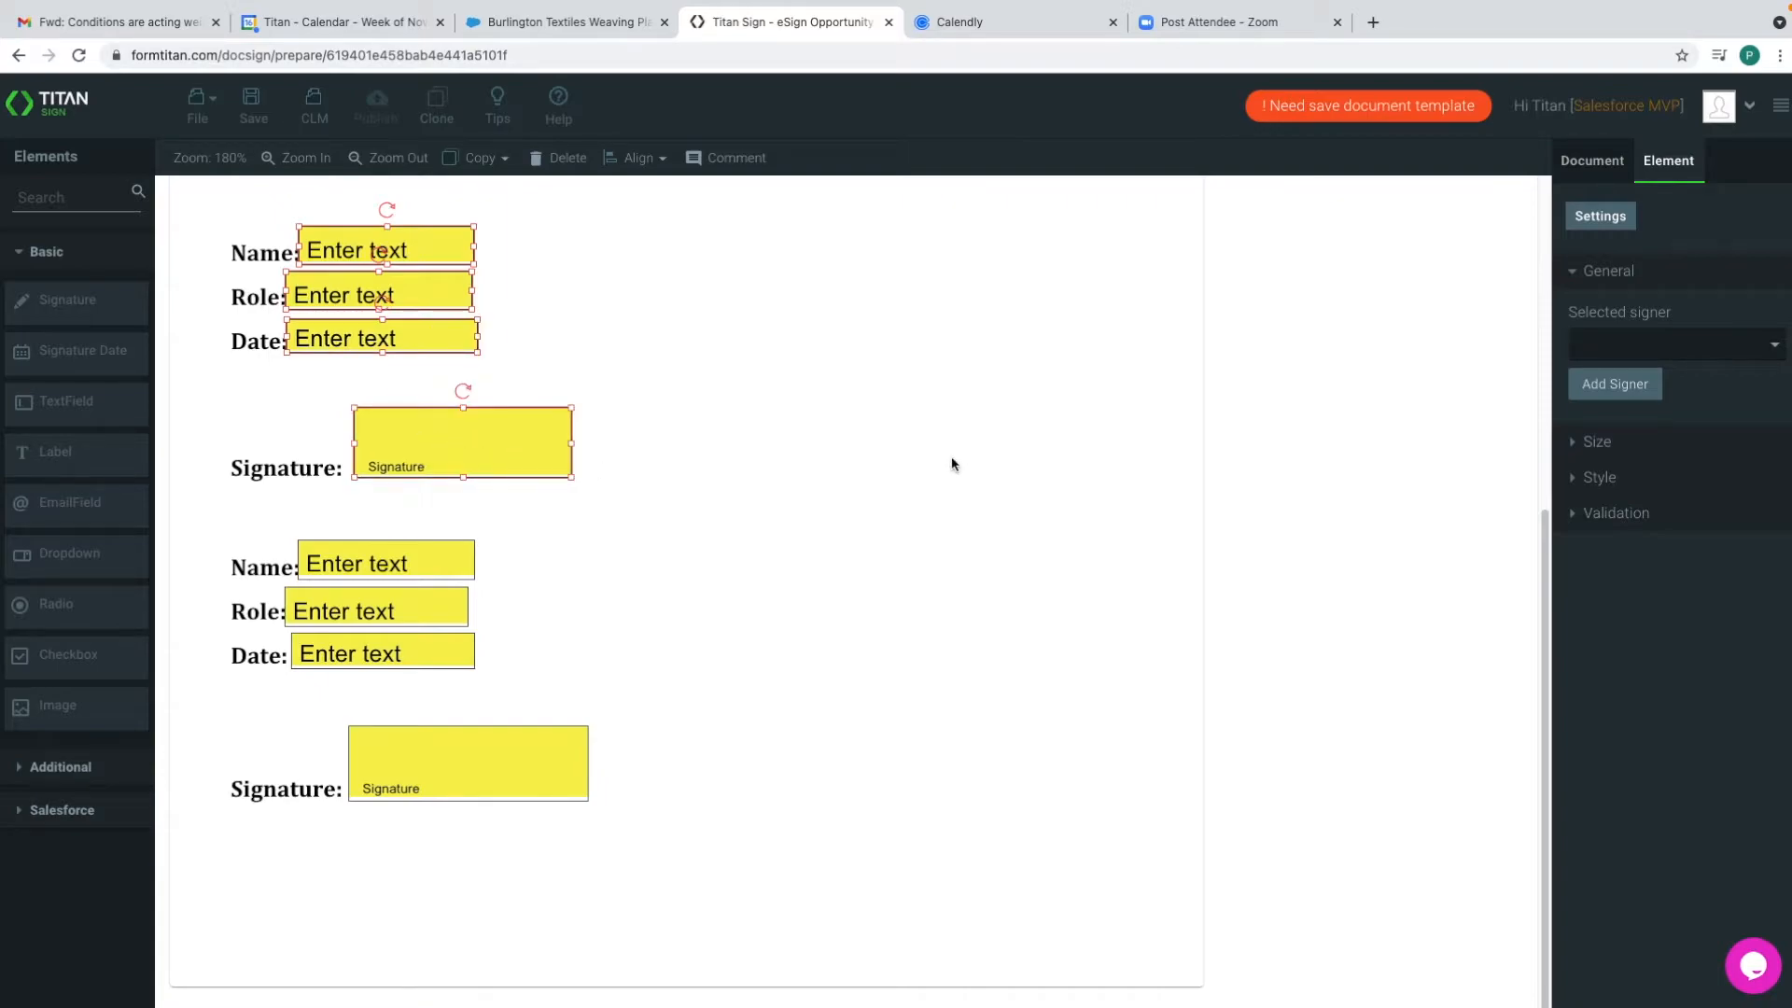
left_click(1694, 353)
left_click(1661, 347)
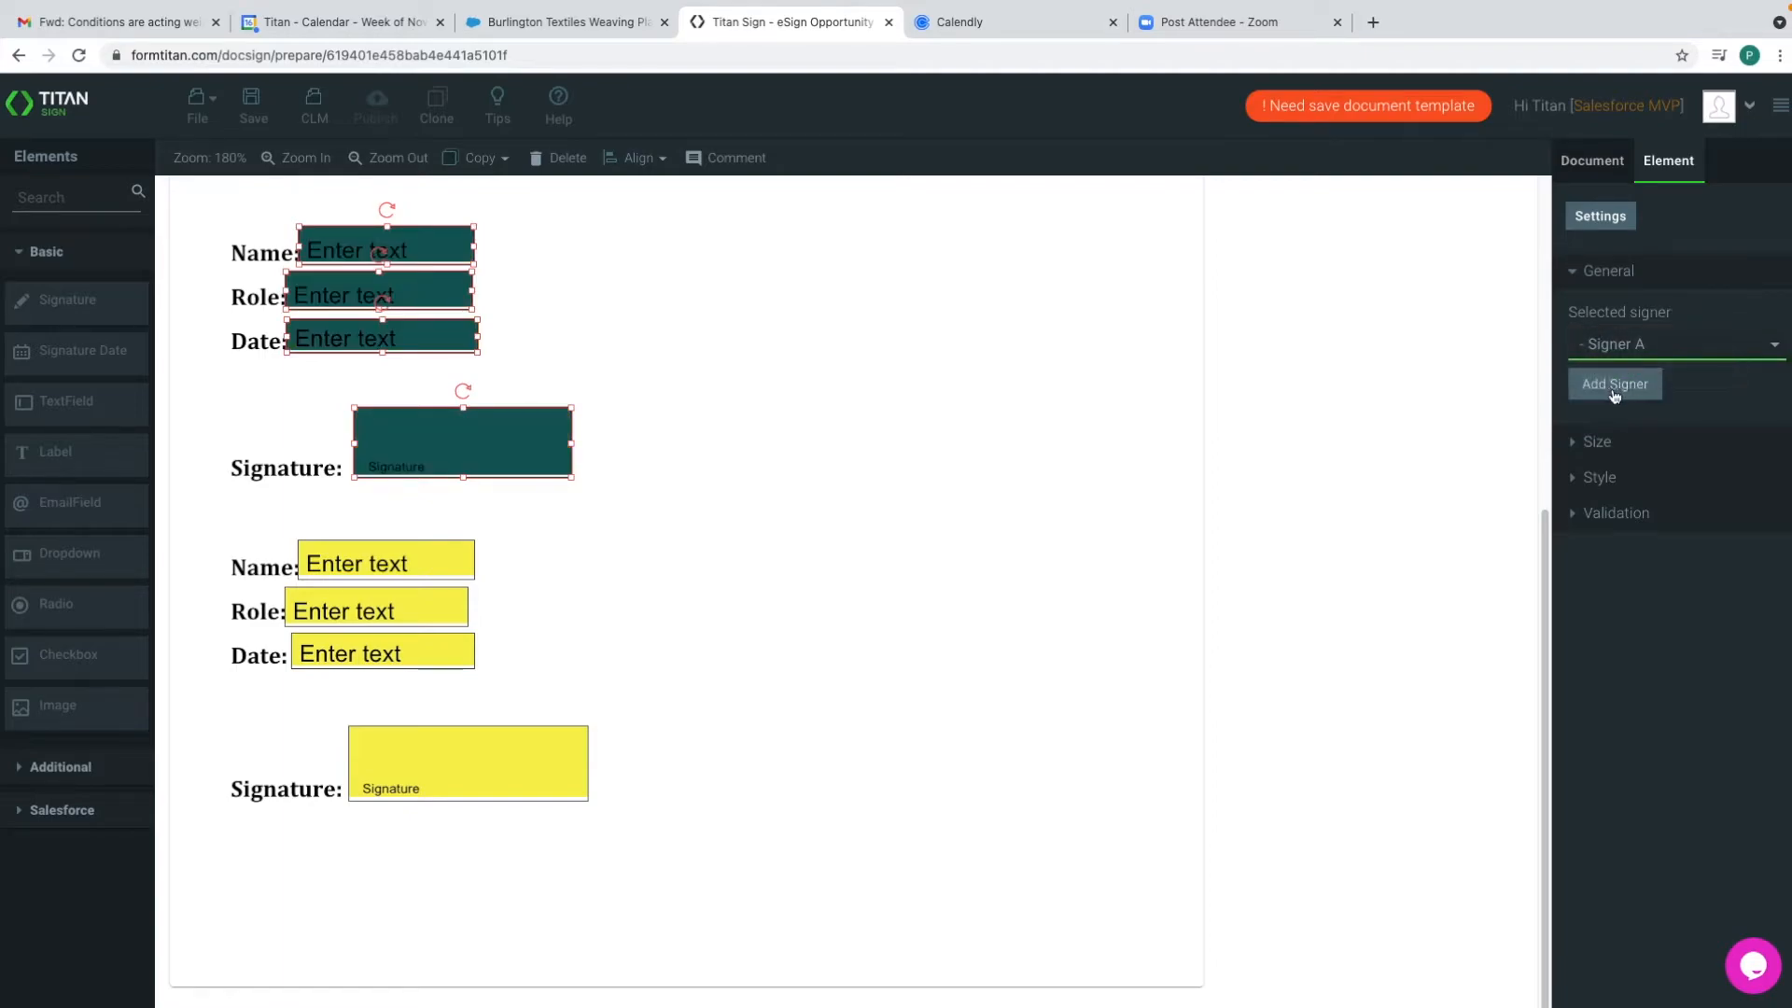
left_click(1614, 395)
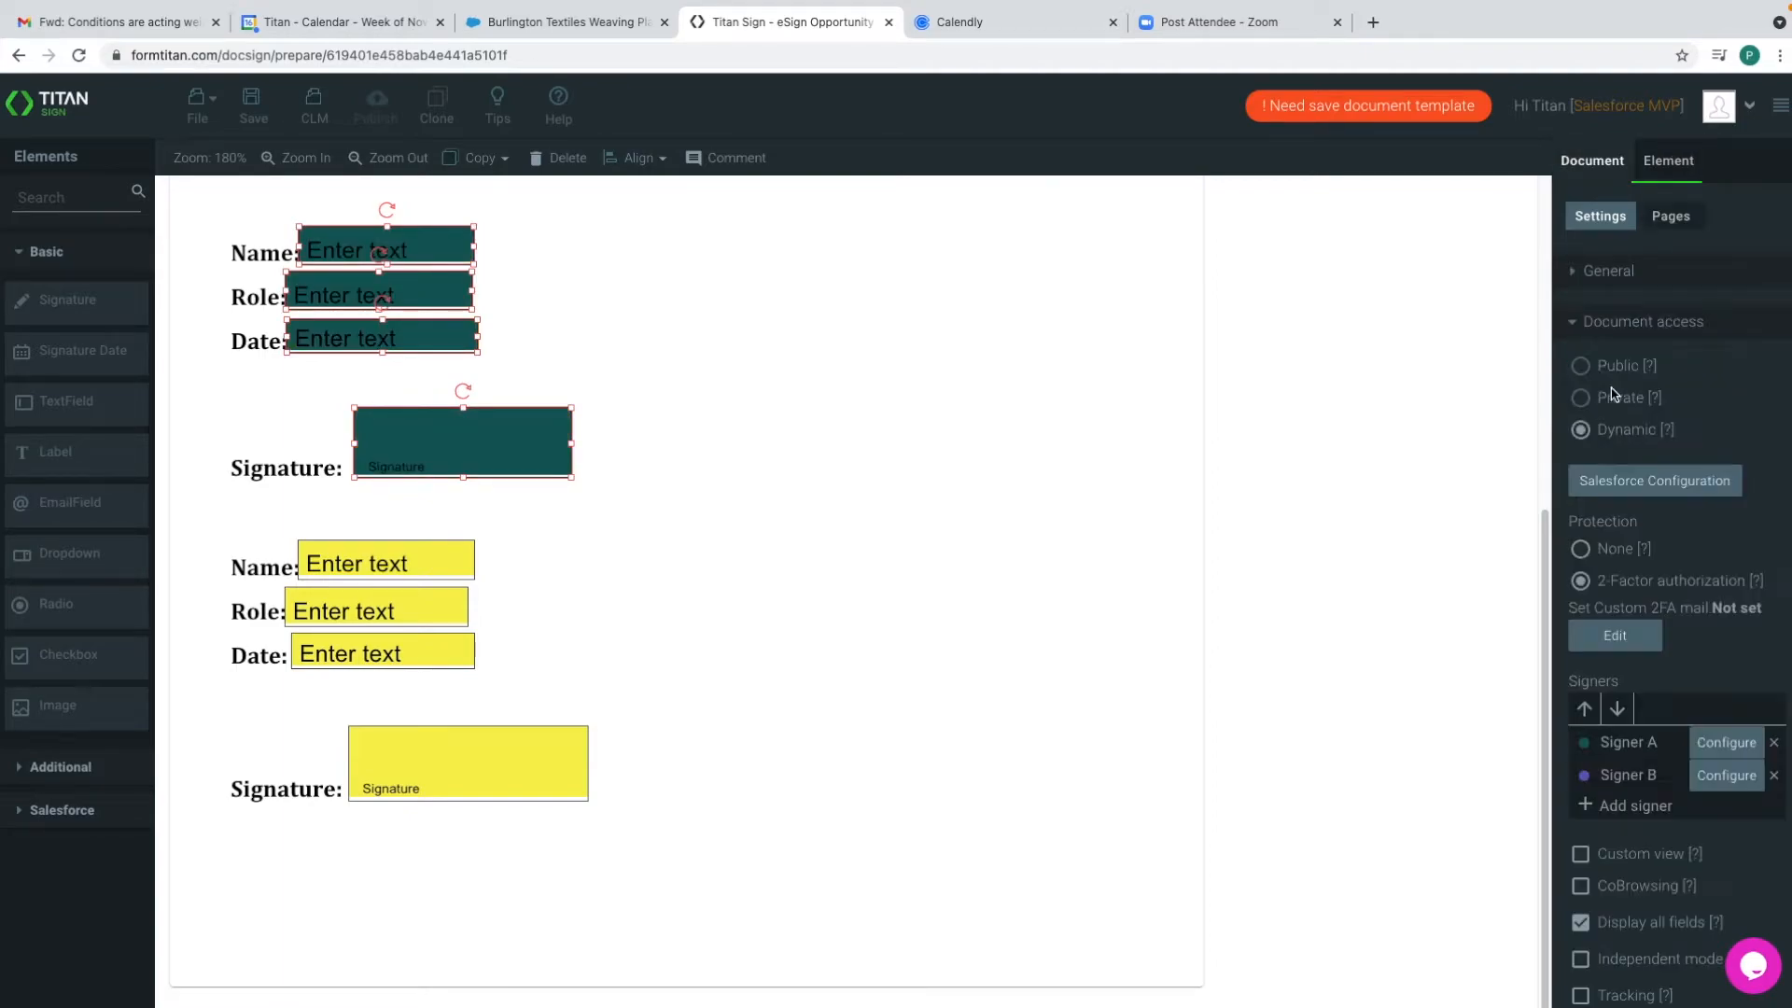
- Select the second block's Name, Role, Date and Signature fields and assign them to Signer B
left_click(386, 560)
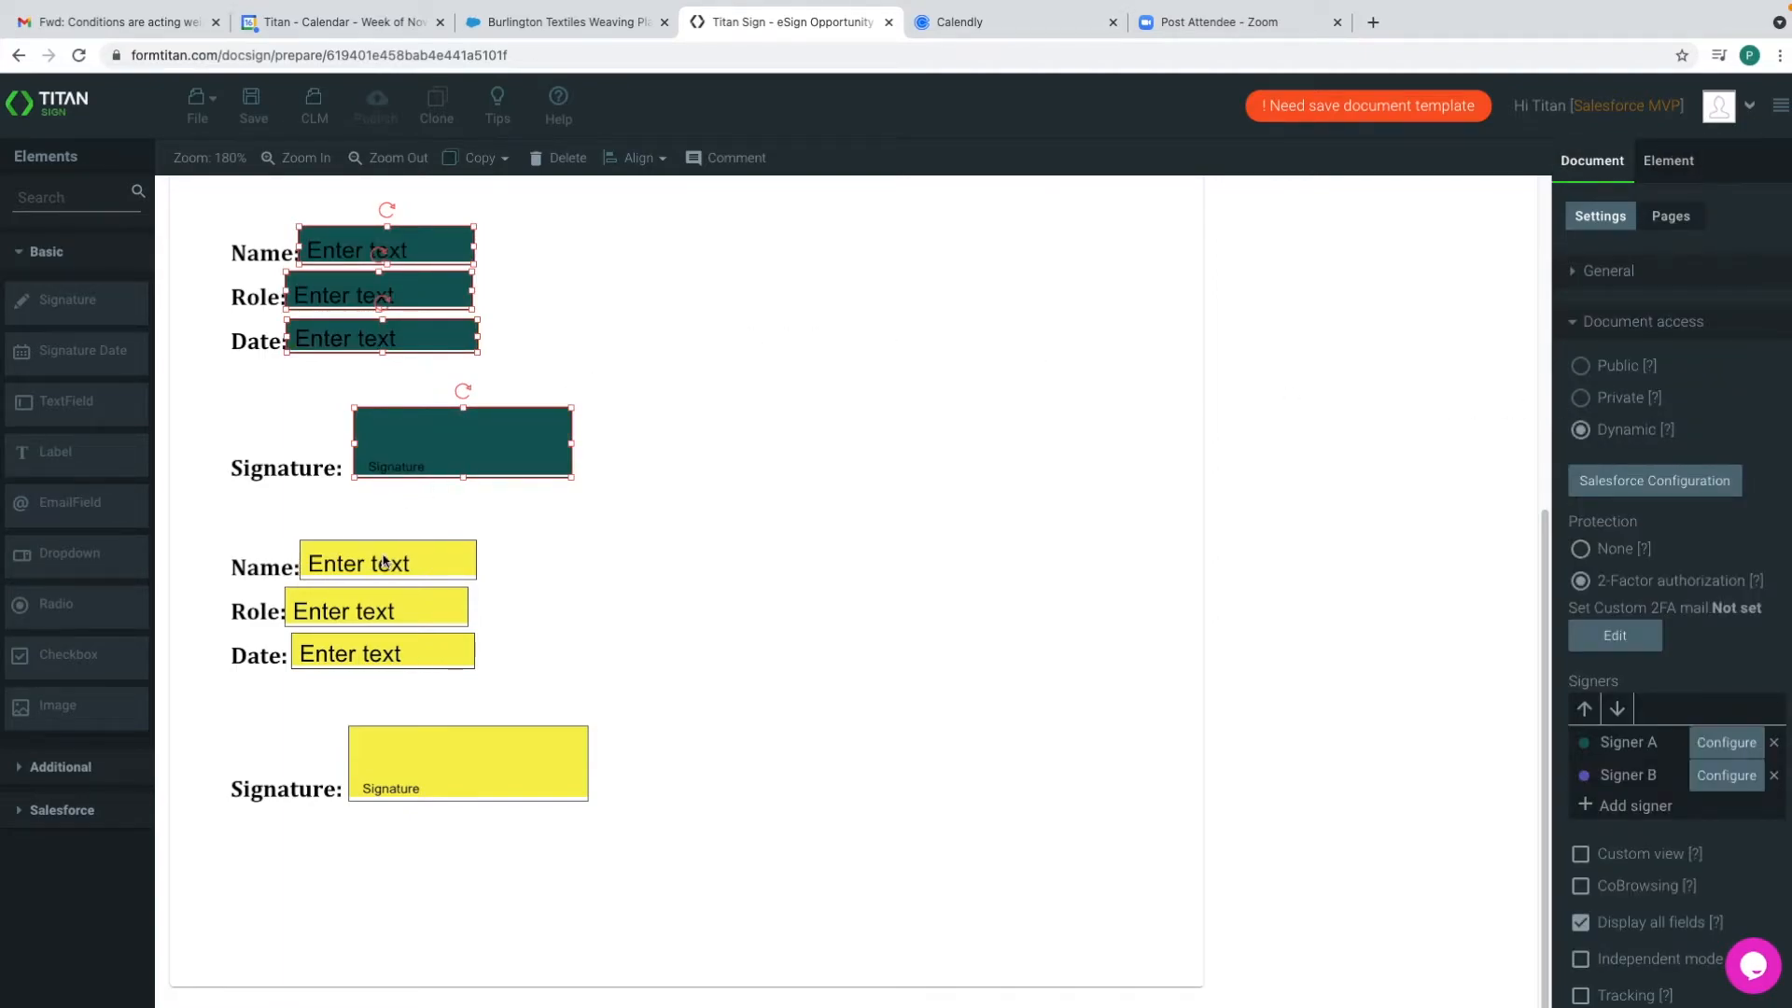
left_click(404, 605, "shift")
left_click(428, 648, "shift")
left_click(453, 746, "shift")
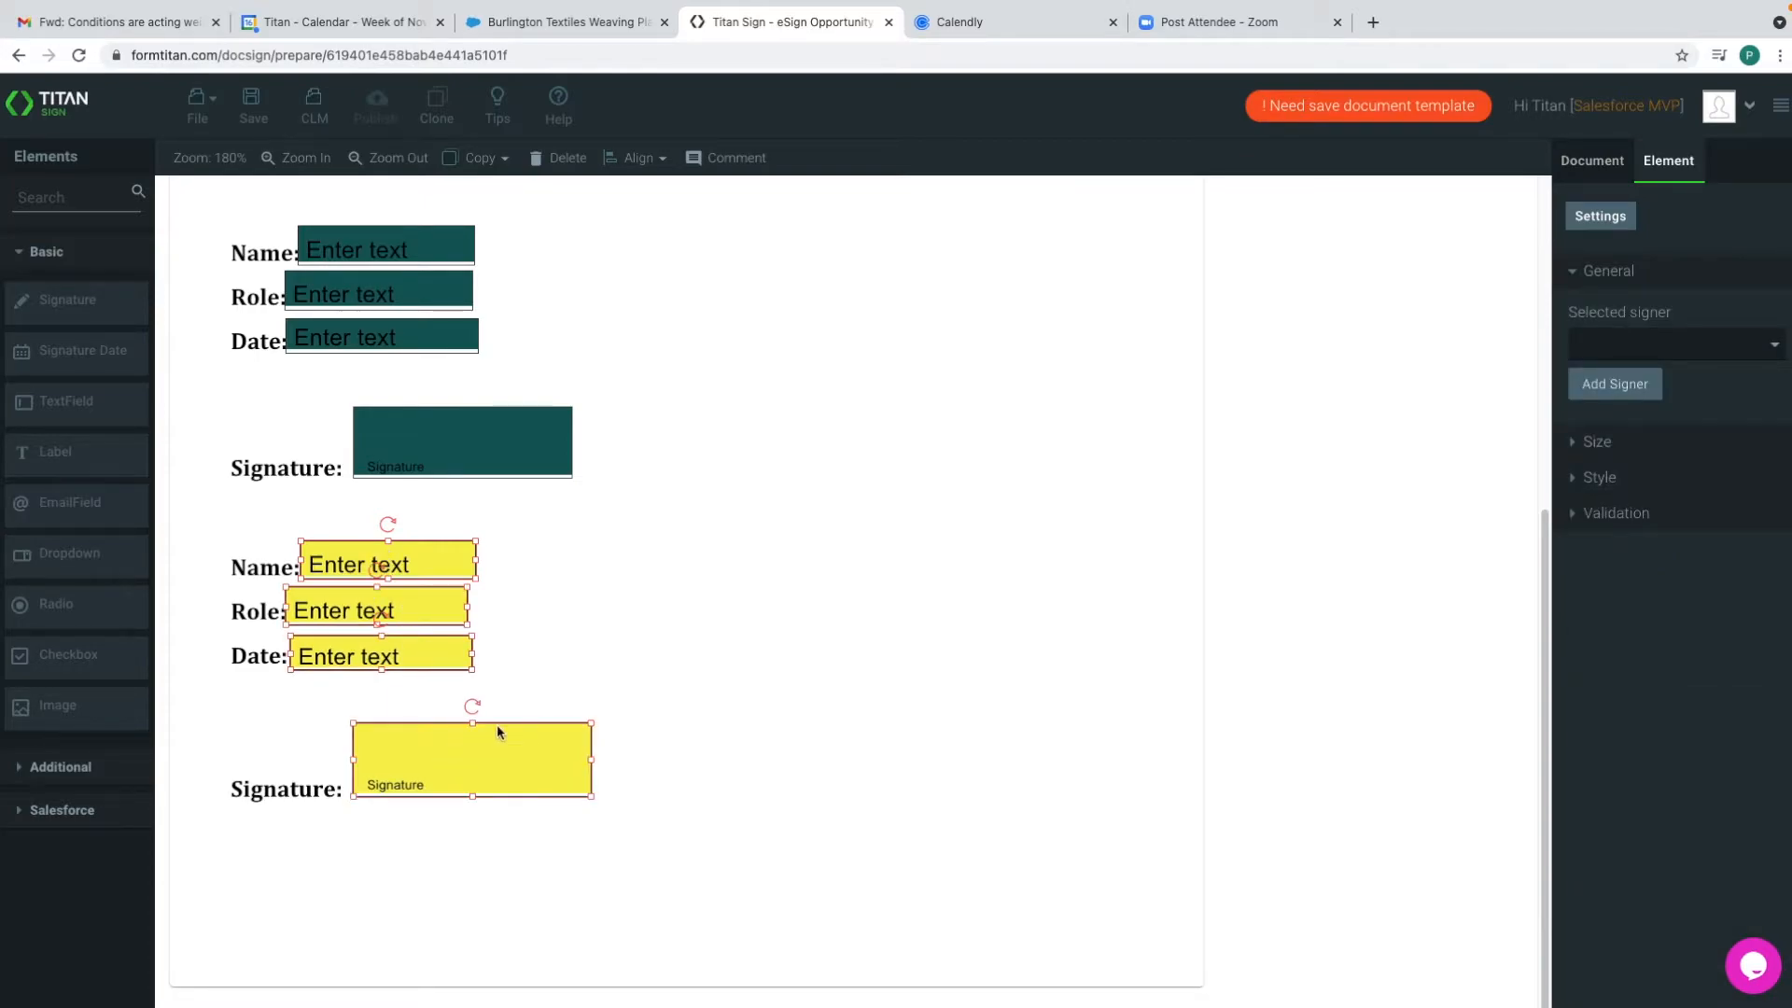
left_click(1630, 345)
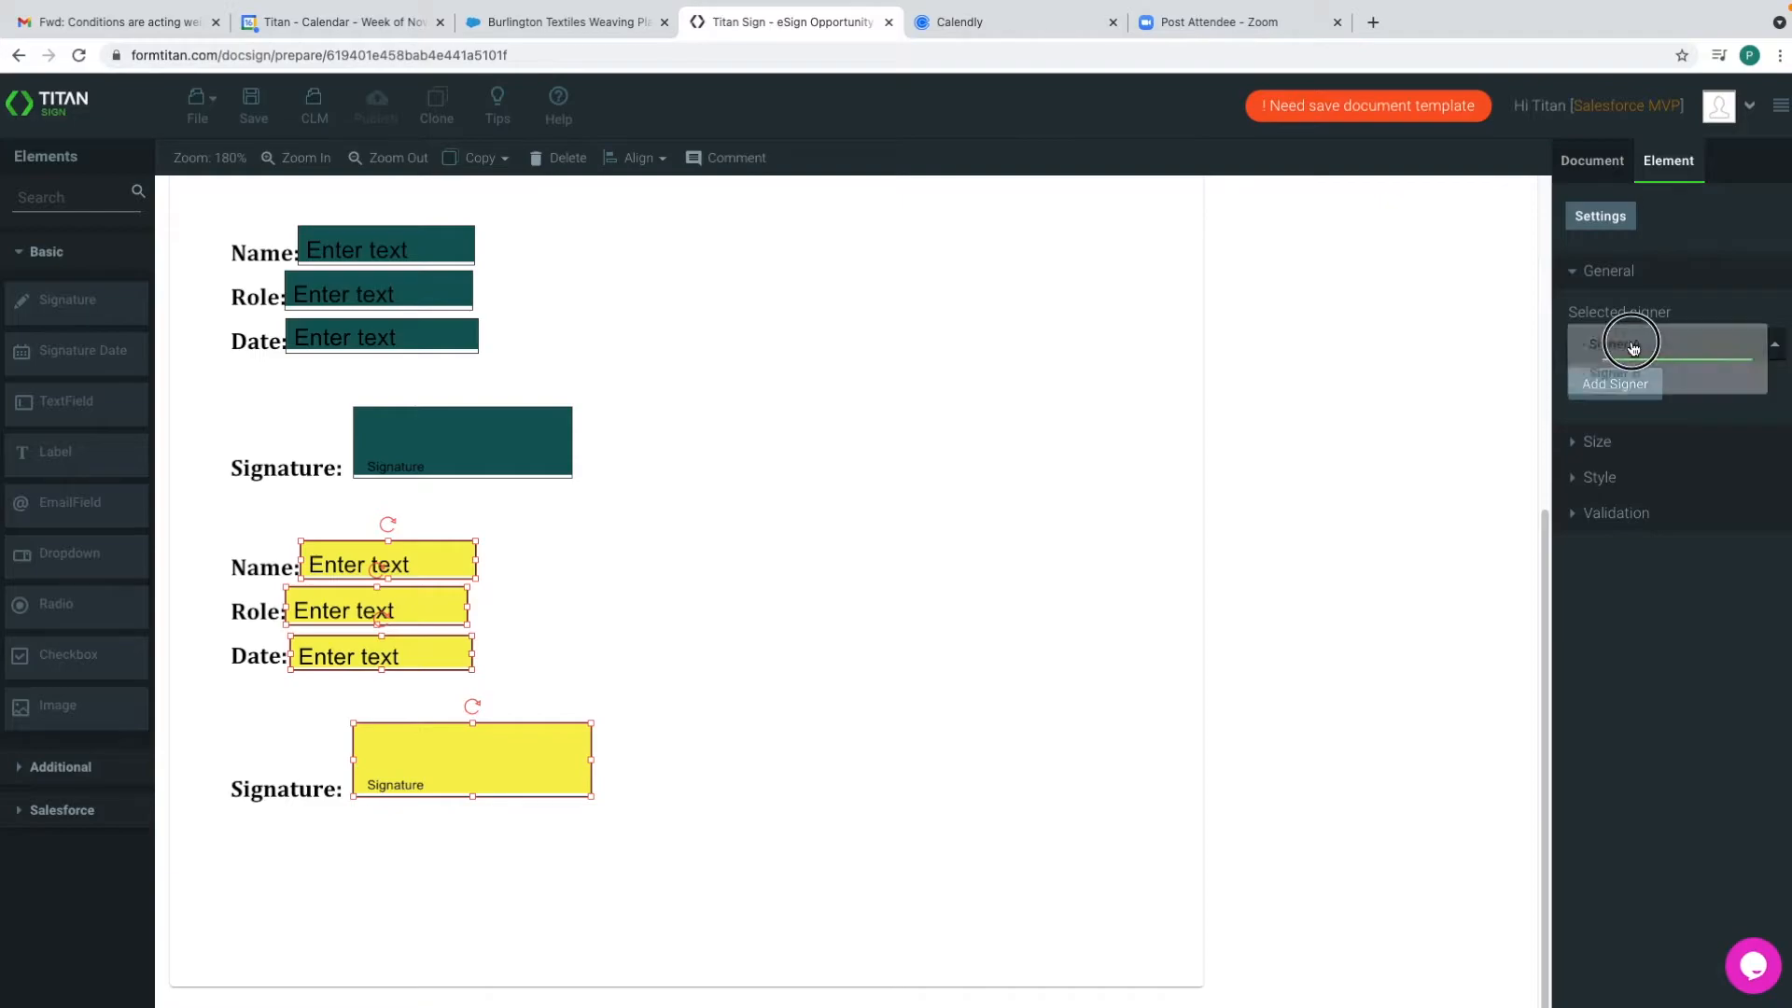
left_click(1633, 379)
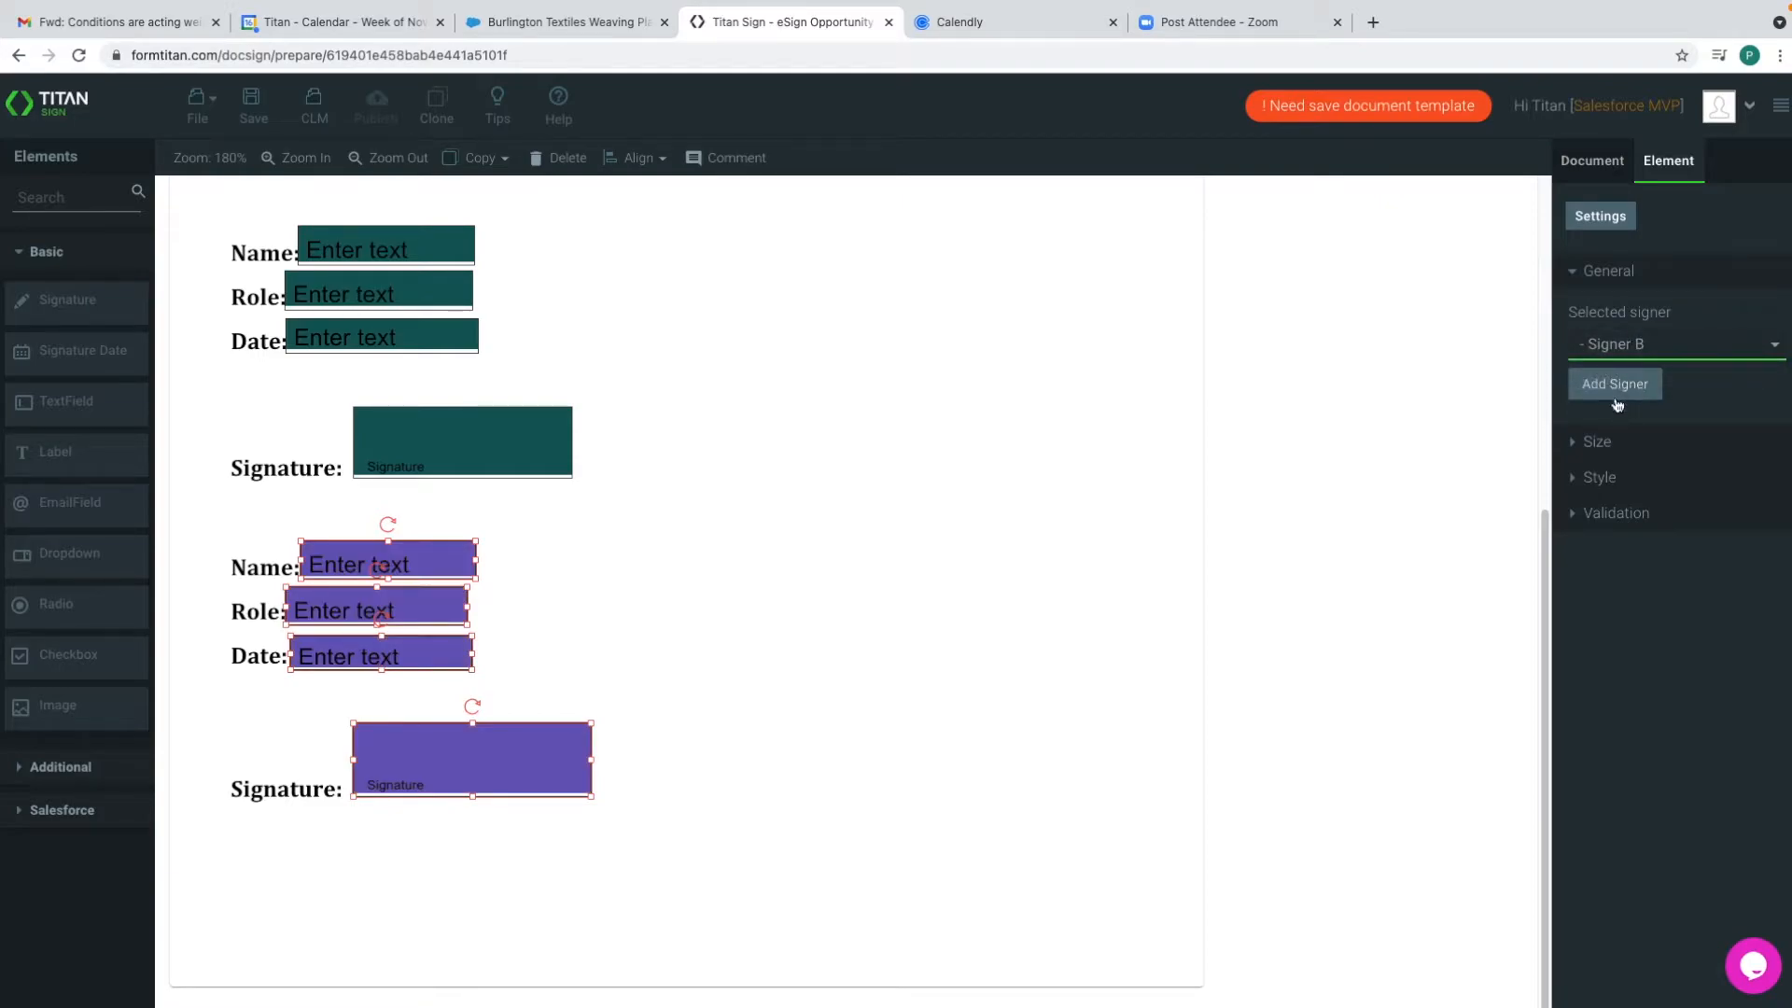
left_click(1614, 384)
left_click(845, 547)
- Expand Document access in the template settings and uncheck Tracking
scroll(812, 493, "up", 6)
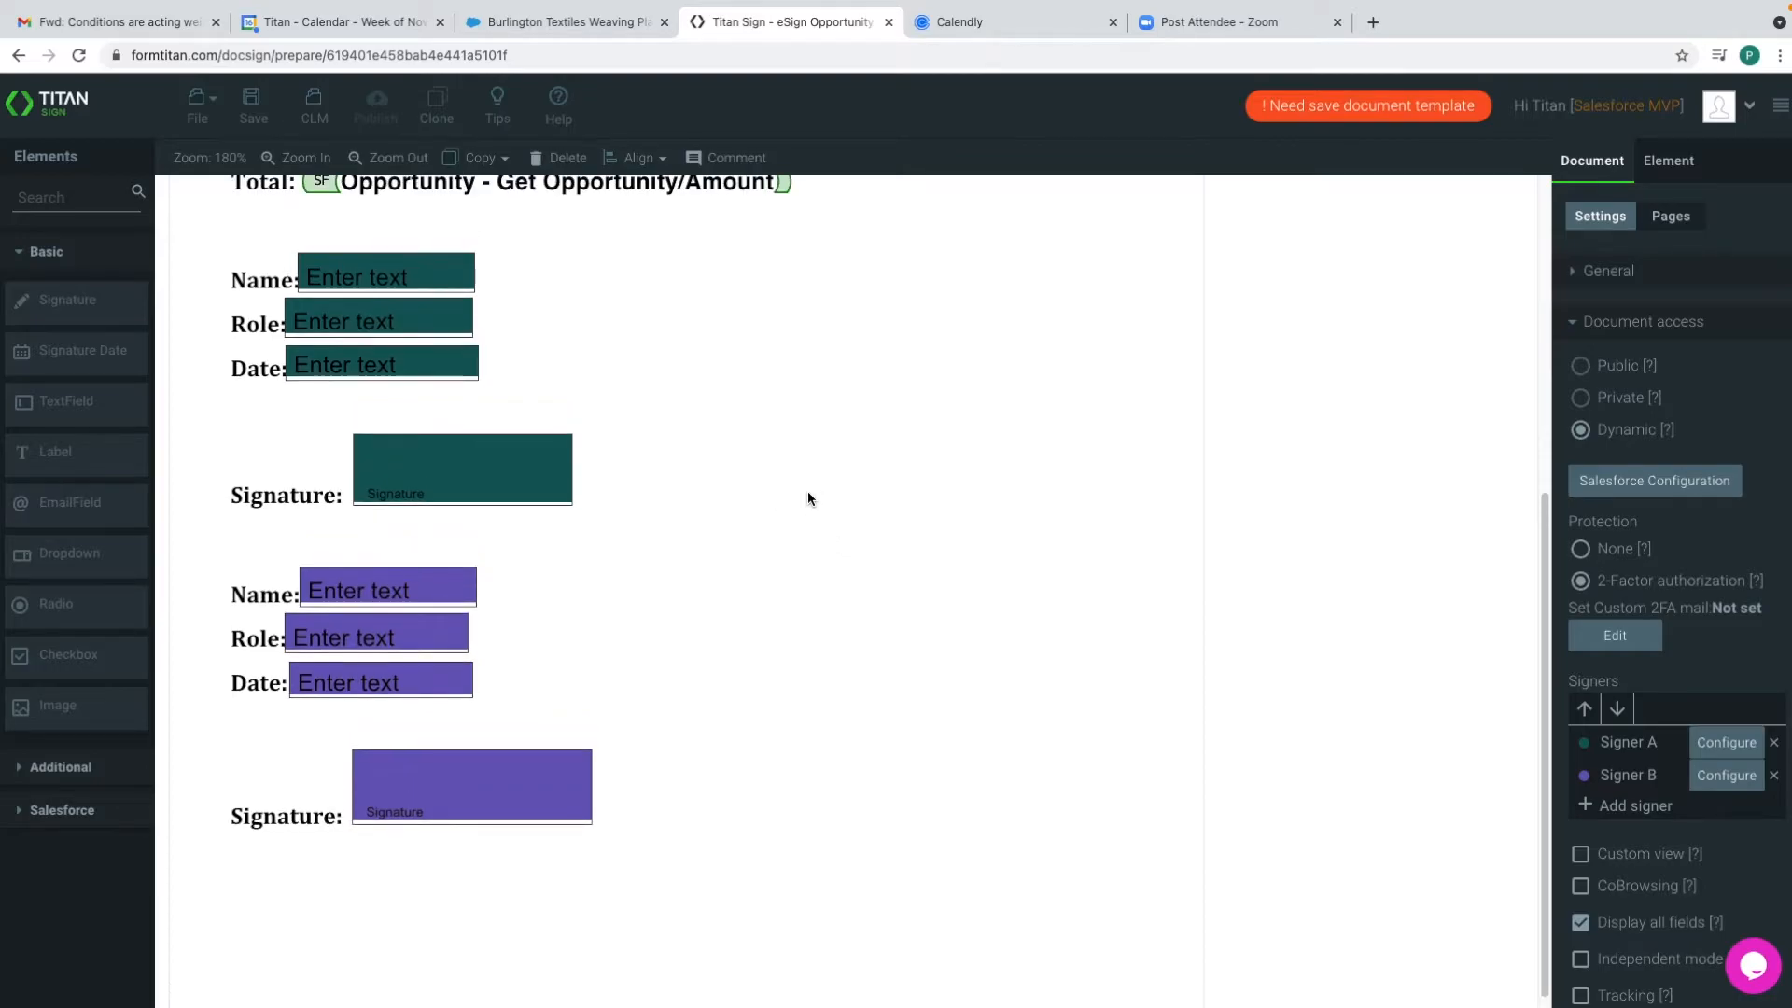
scroll(811, 518, "down", 6)
scroll(809, 513, "up", 6)
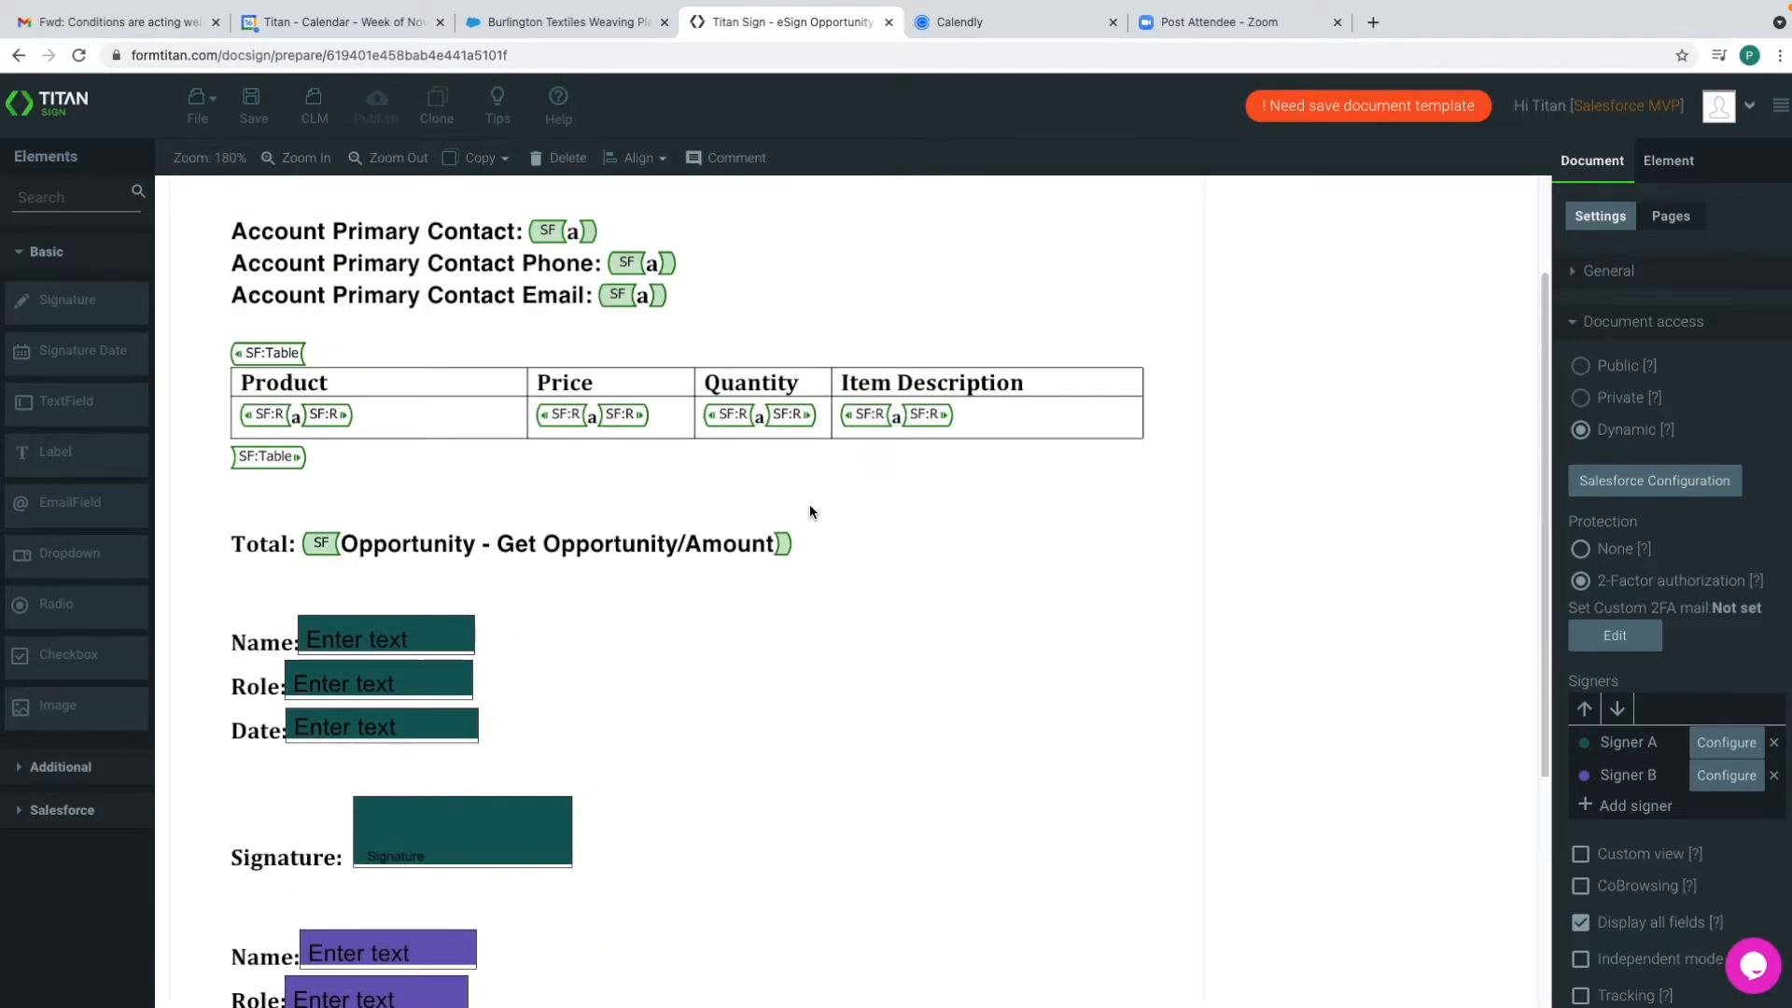
scroll(1632, 726, "down", 5)
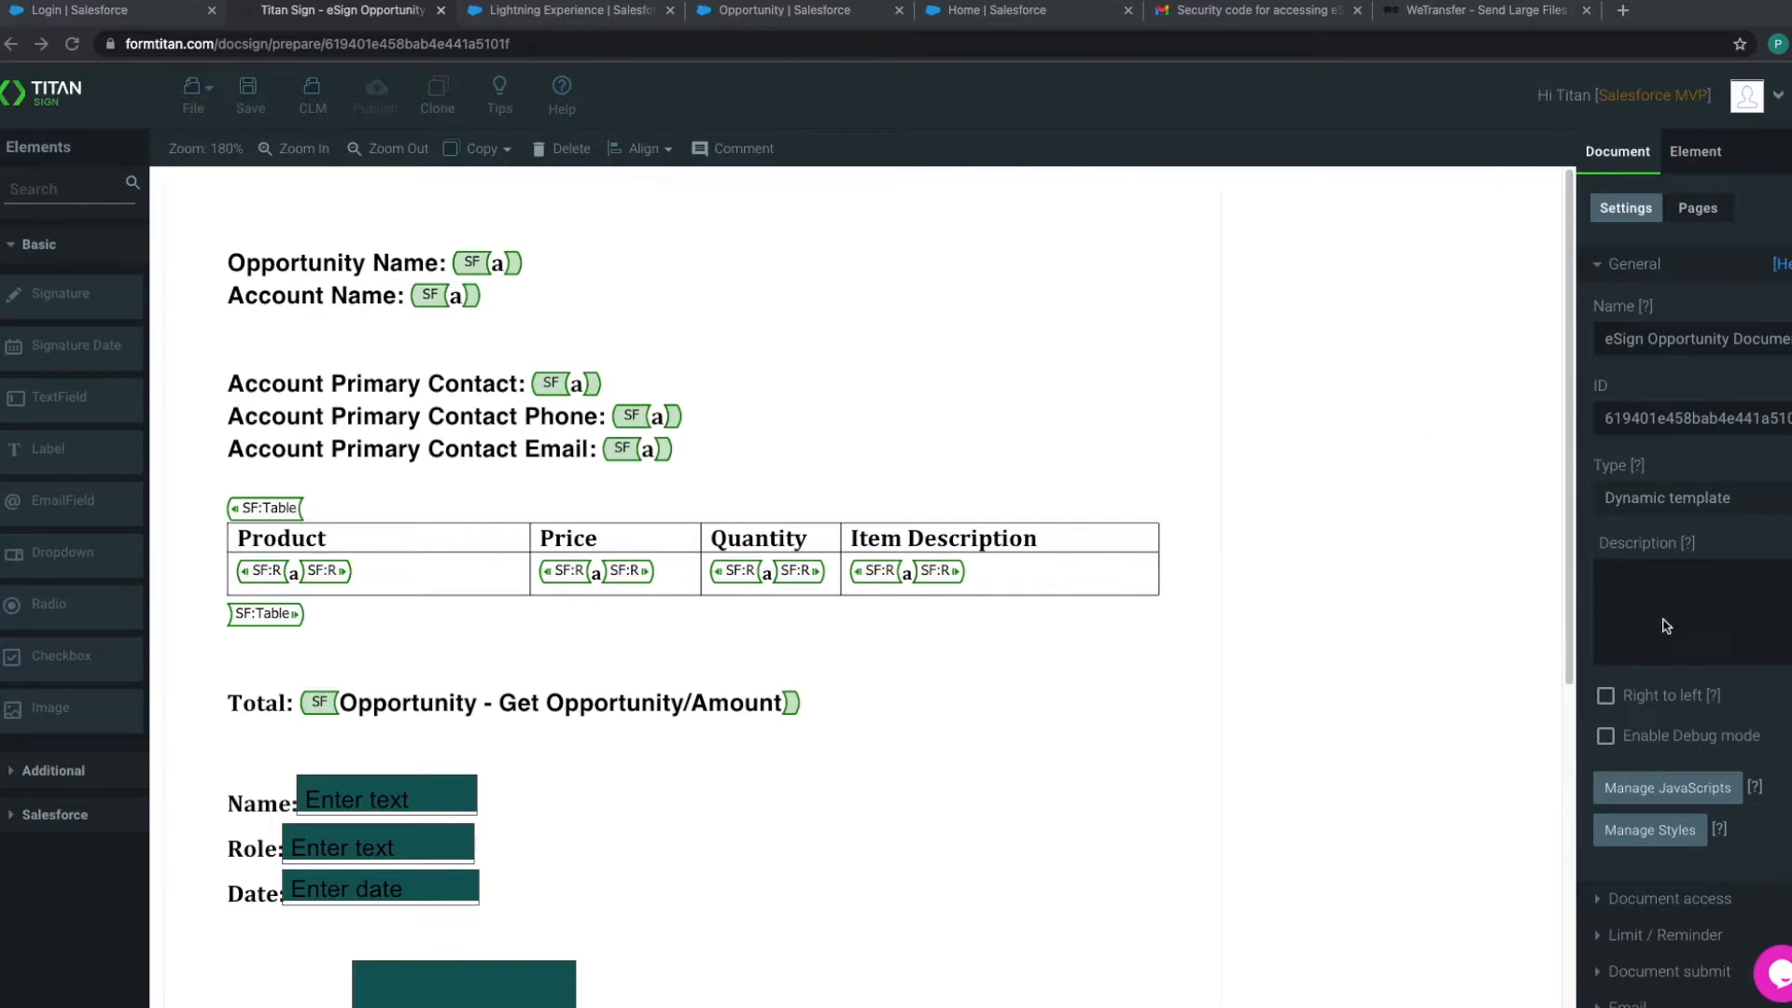
scroll(1668, 625, "down", 2)
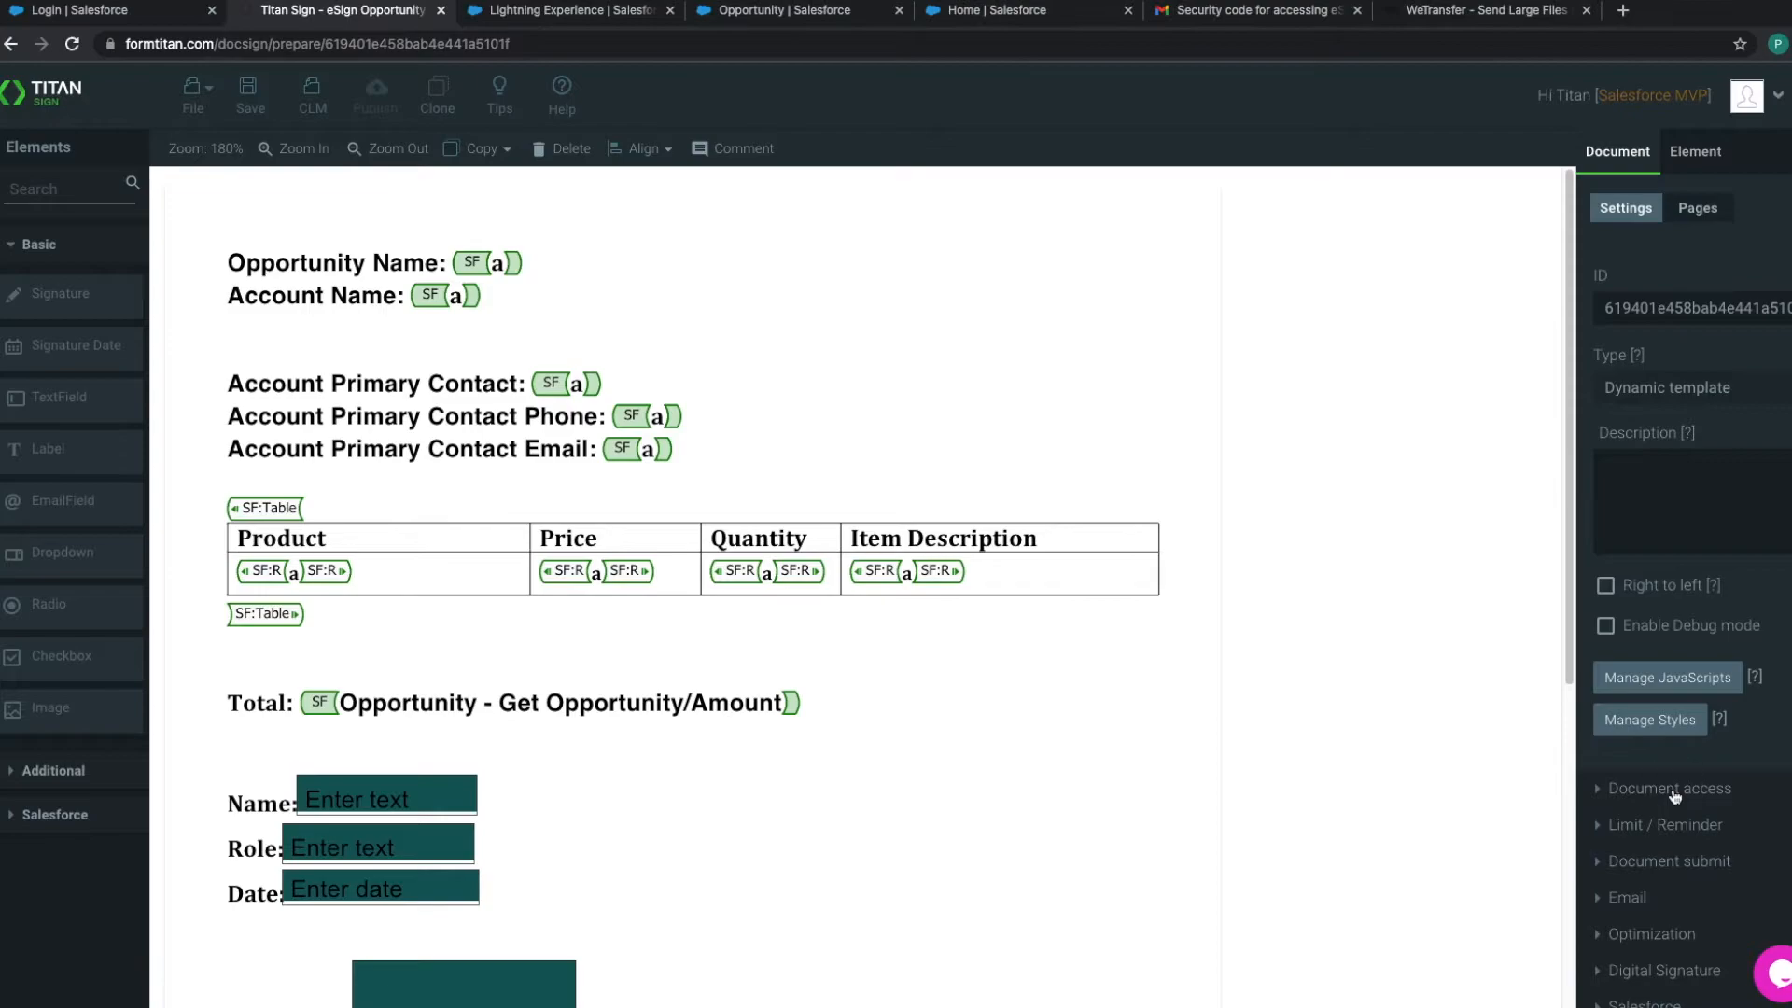
left_click(1674, 792)
scroll(1671, 560, "down", 2)
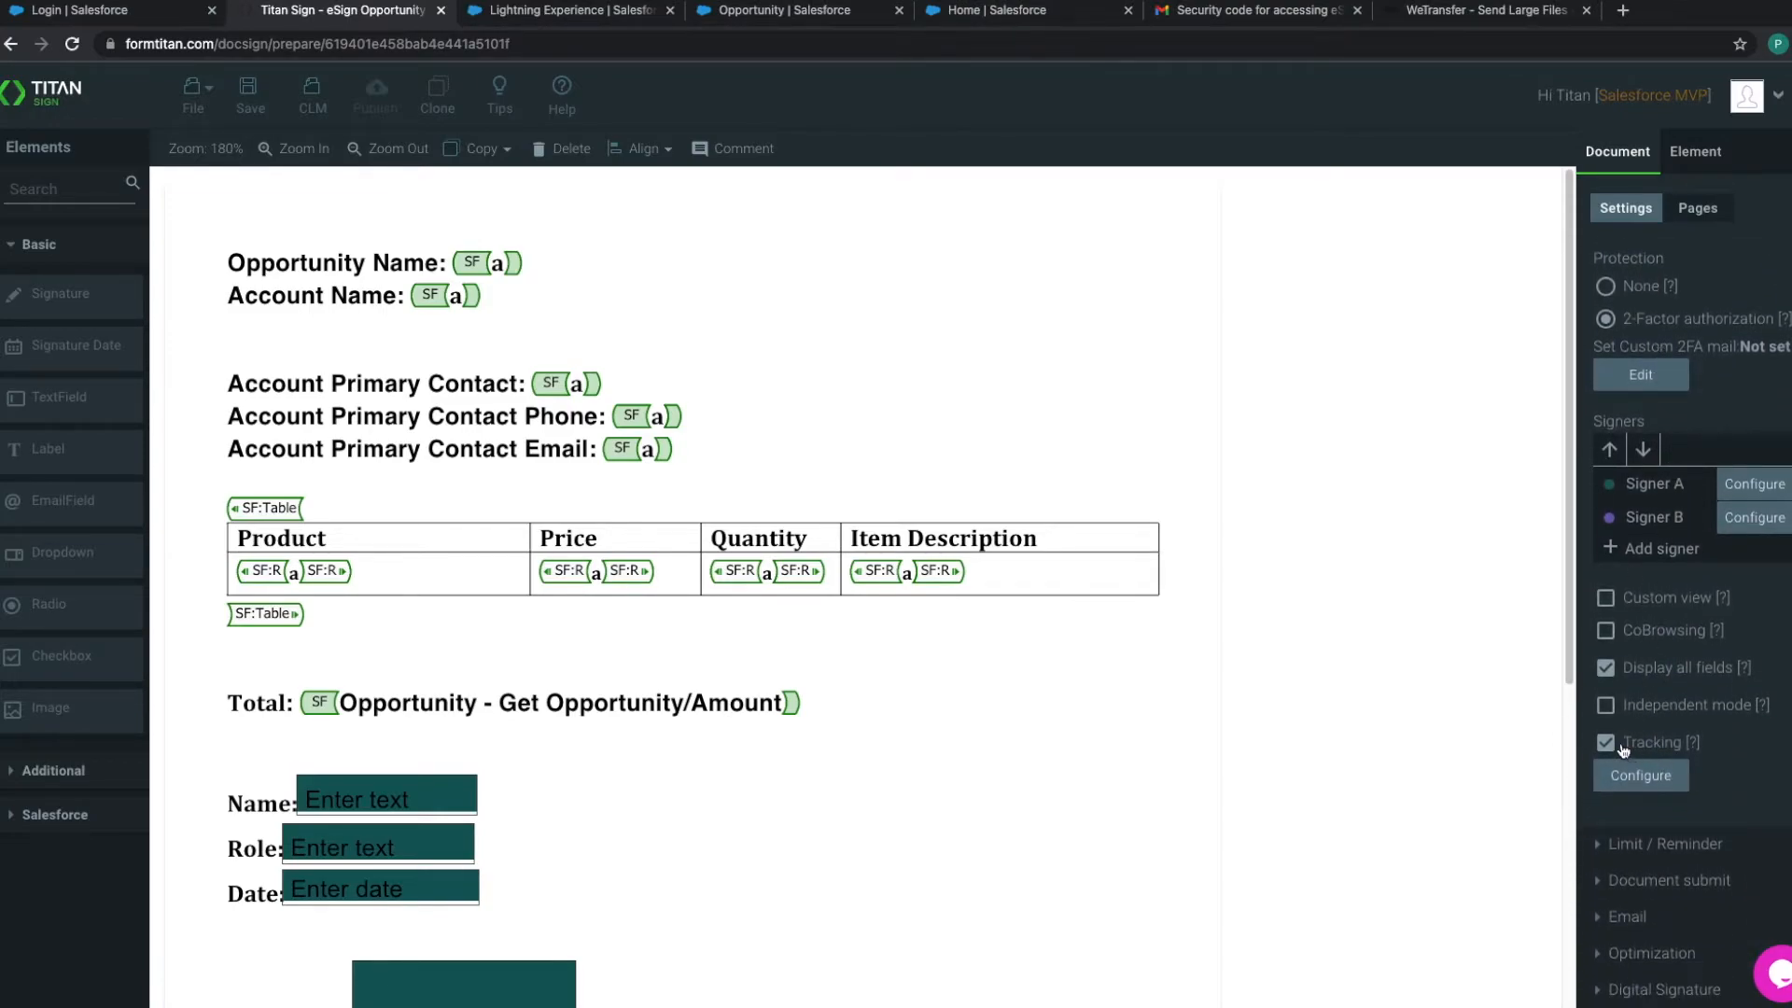
left_click(1607, 745)
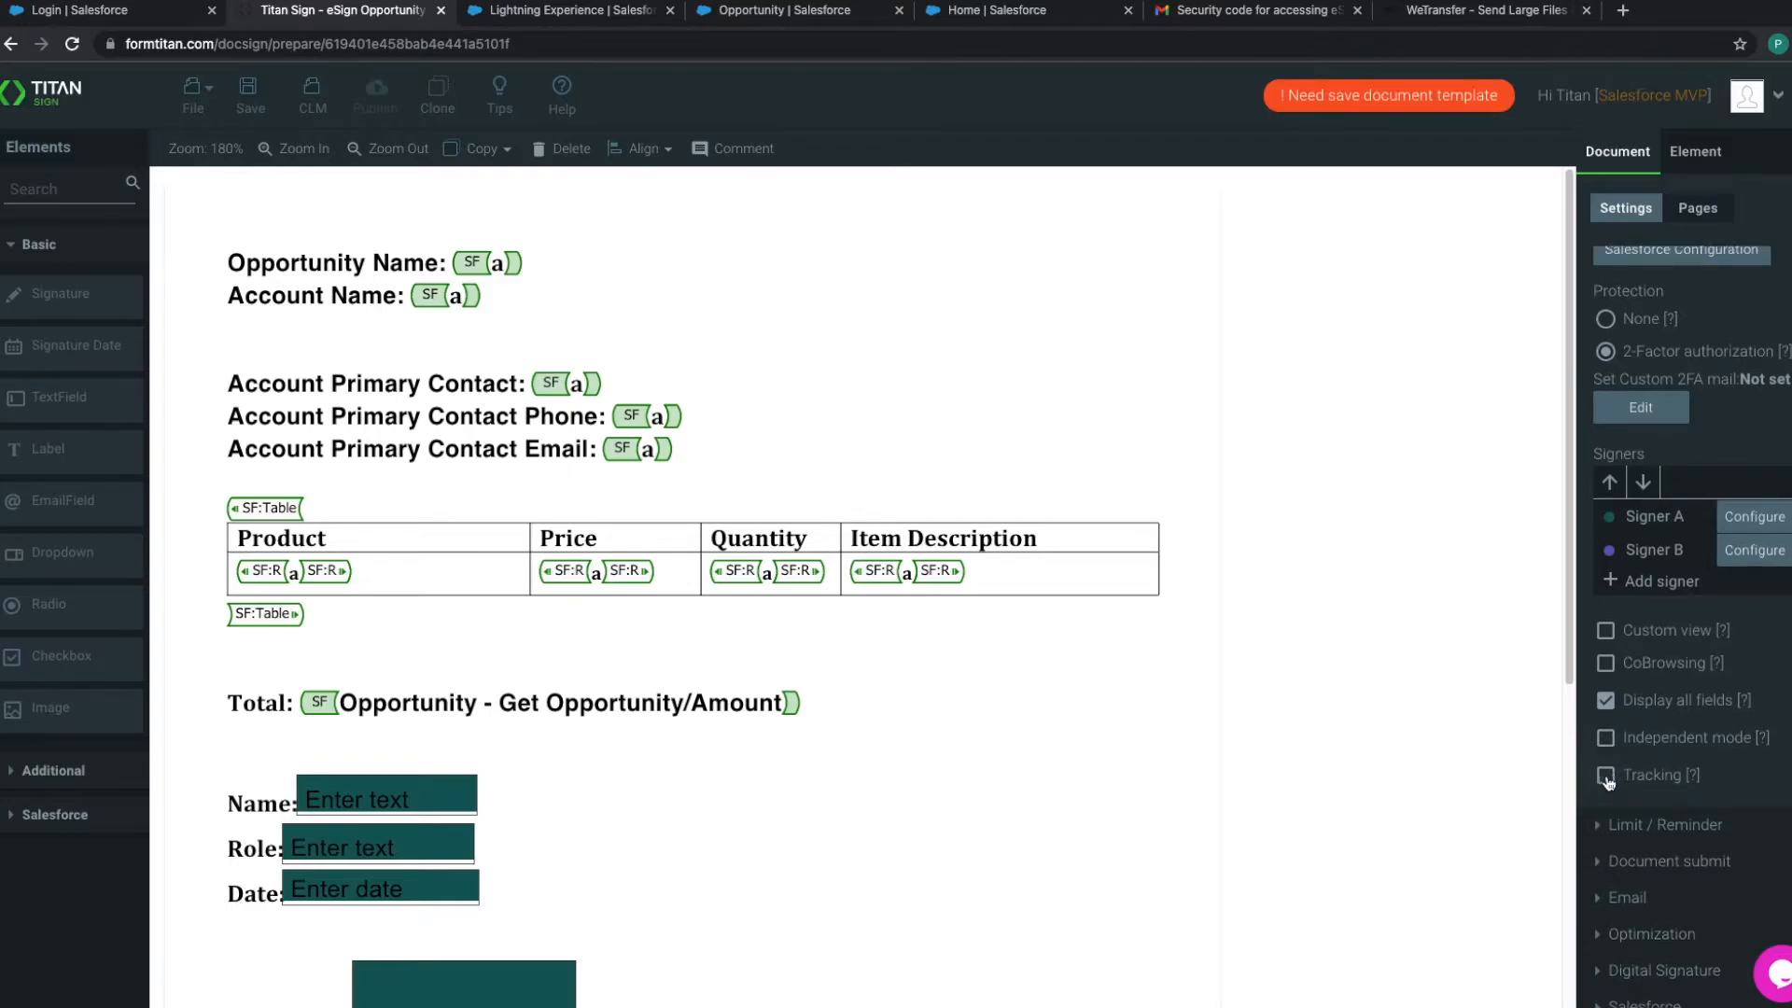
- Turn Tracking back on and open its configuration, keeping Track IP enabled
left_click(1606, 775)
left_click(1657, 782)
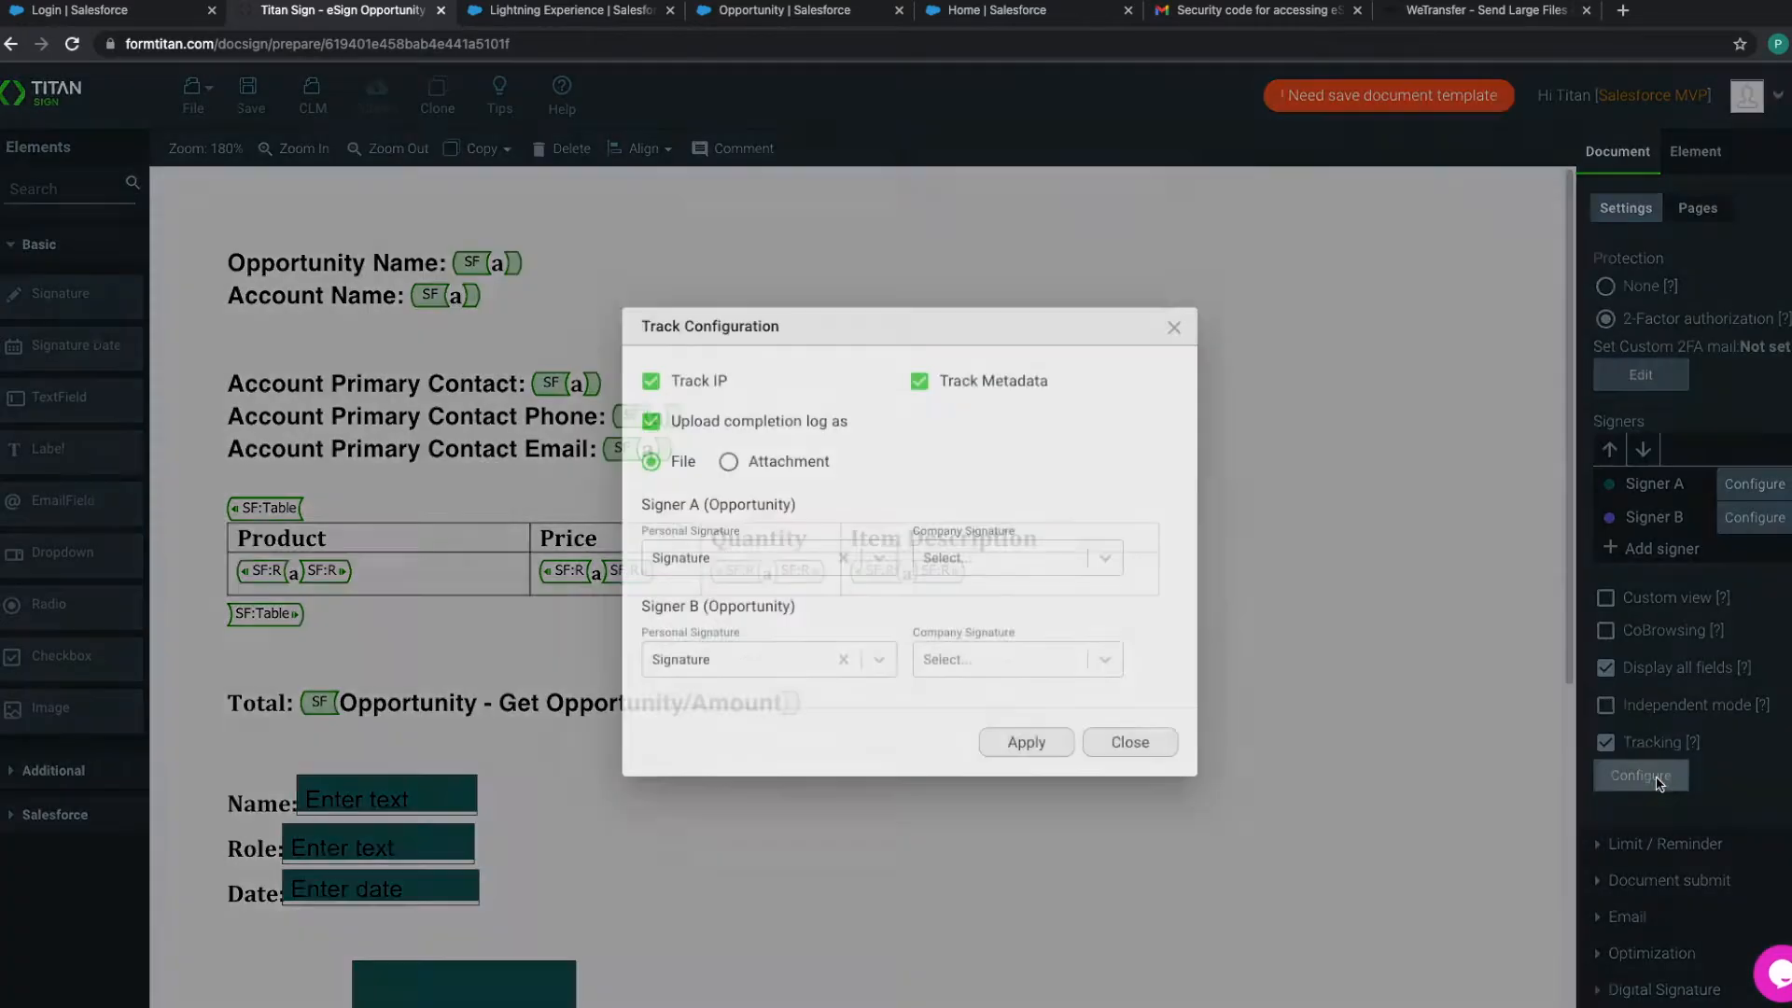
left_click(649, 383)
left_click(650, 383)
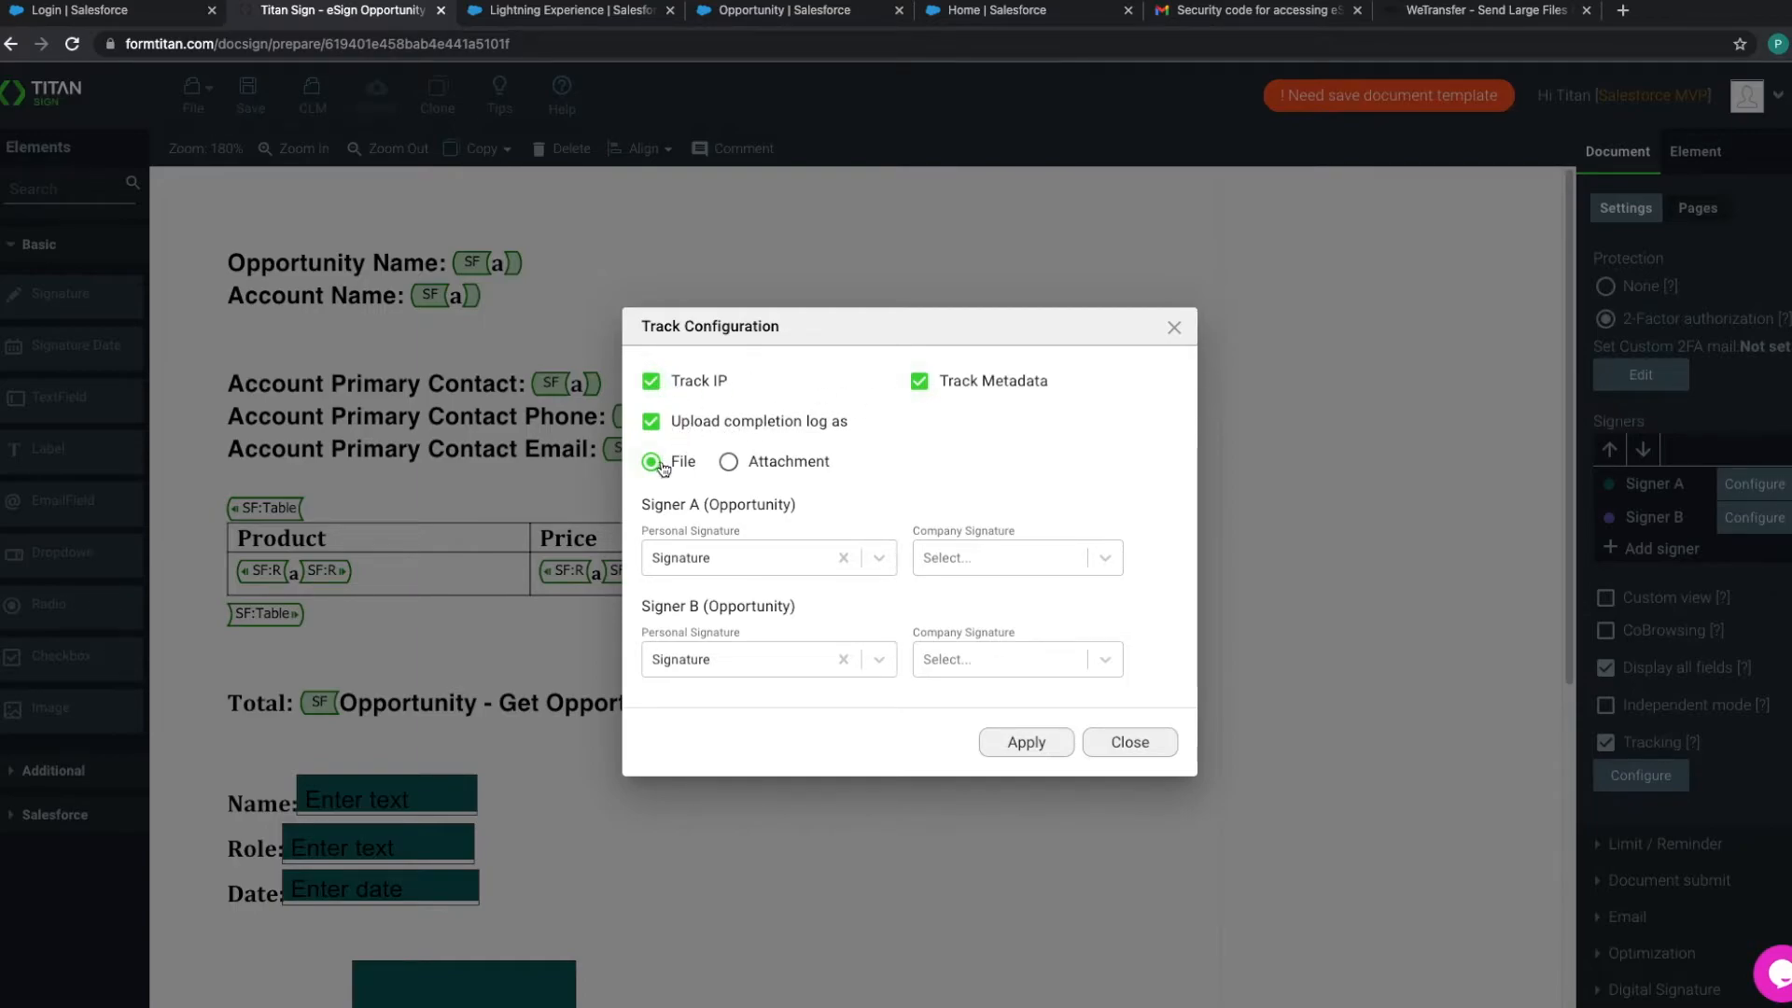
- Set both signers' Personal Signature to Signature, apply the tracking settings, and save the template
left_click(844, 558)
left_click(820, 557)
left_click(818, 605)
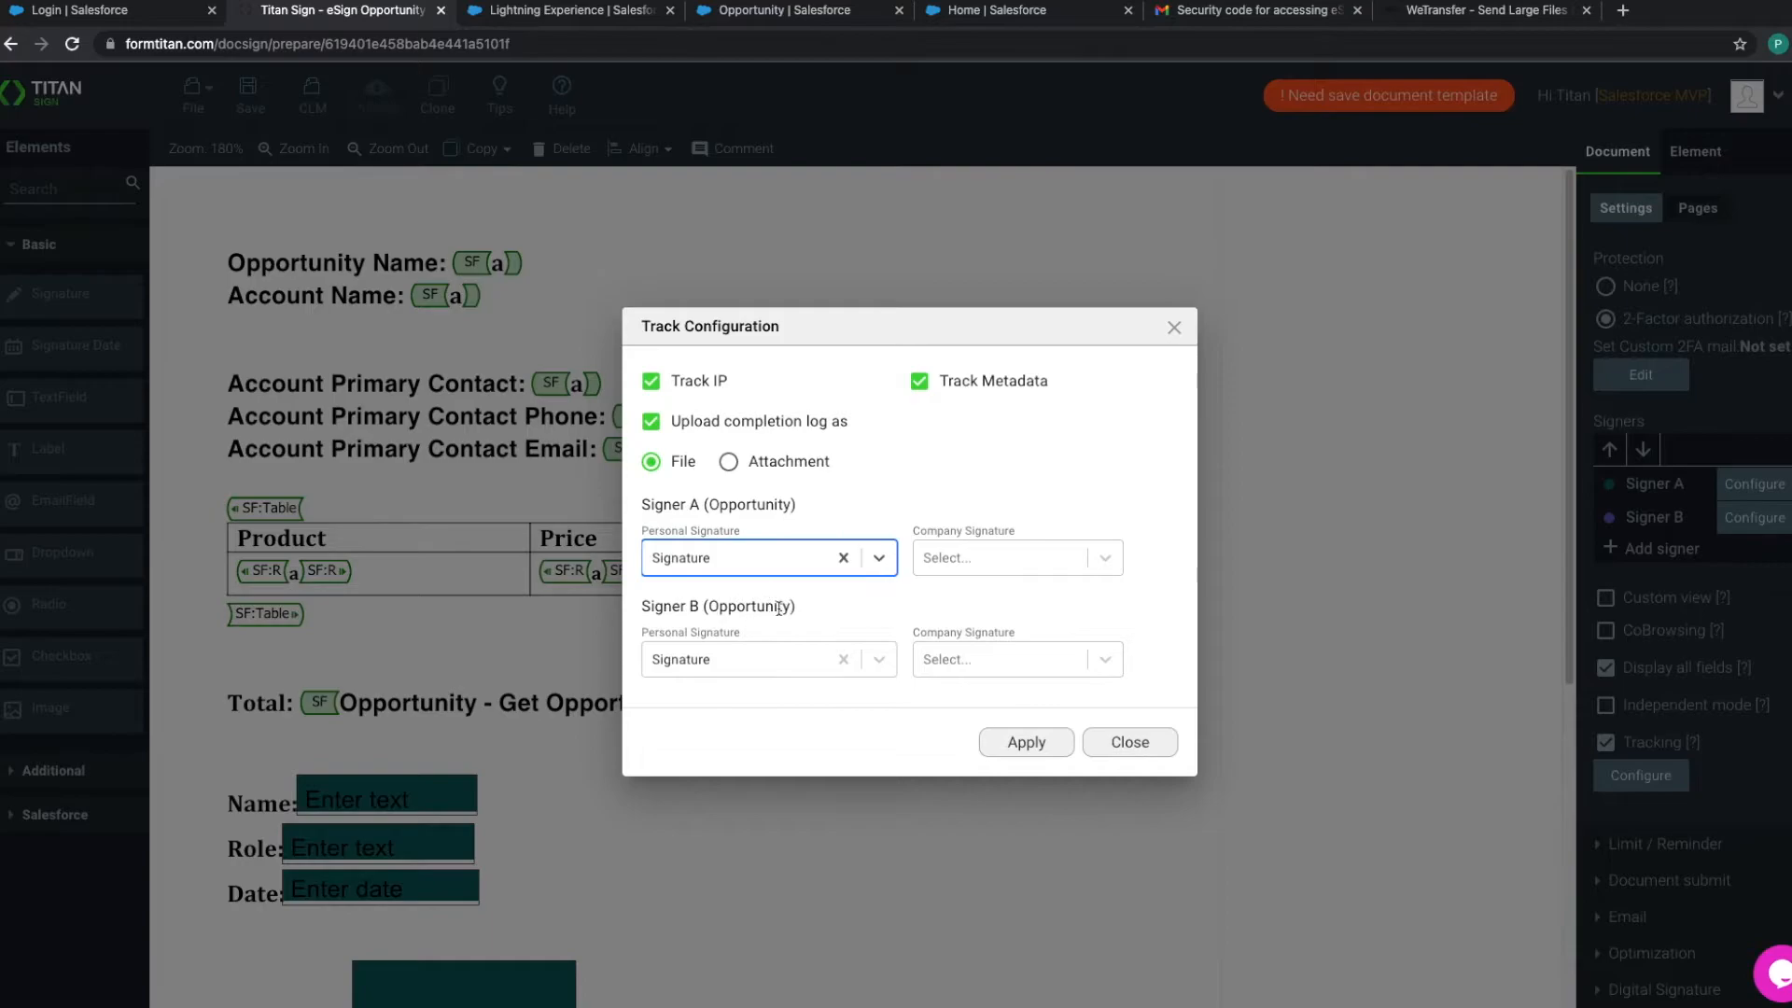
left_click(845, 661)
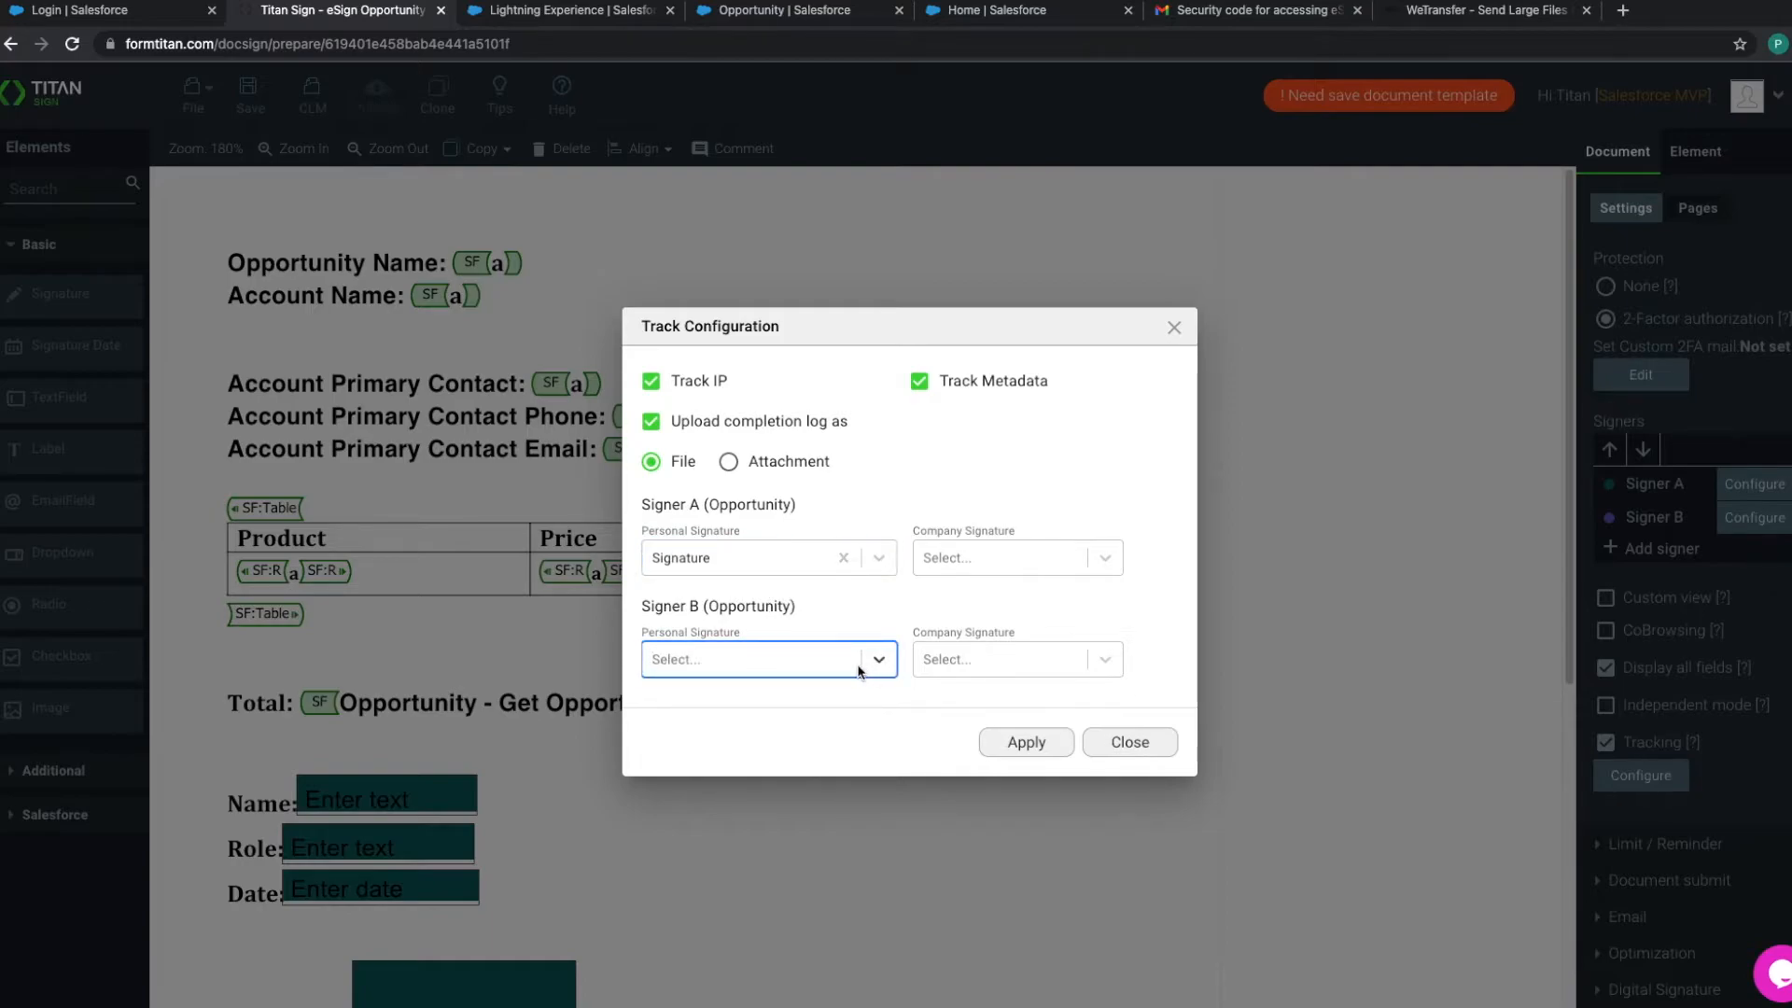
left_click(882, 672)
left_click(784, 704)
left_click(1019, 740)
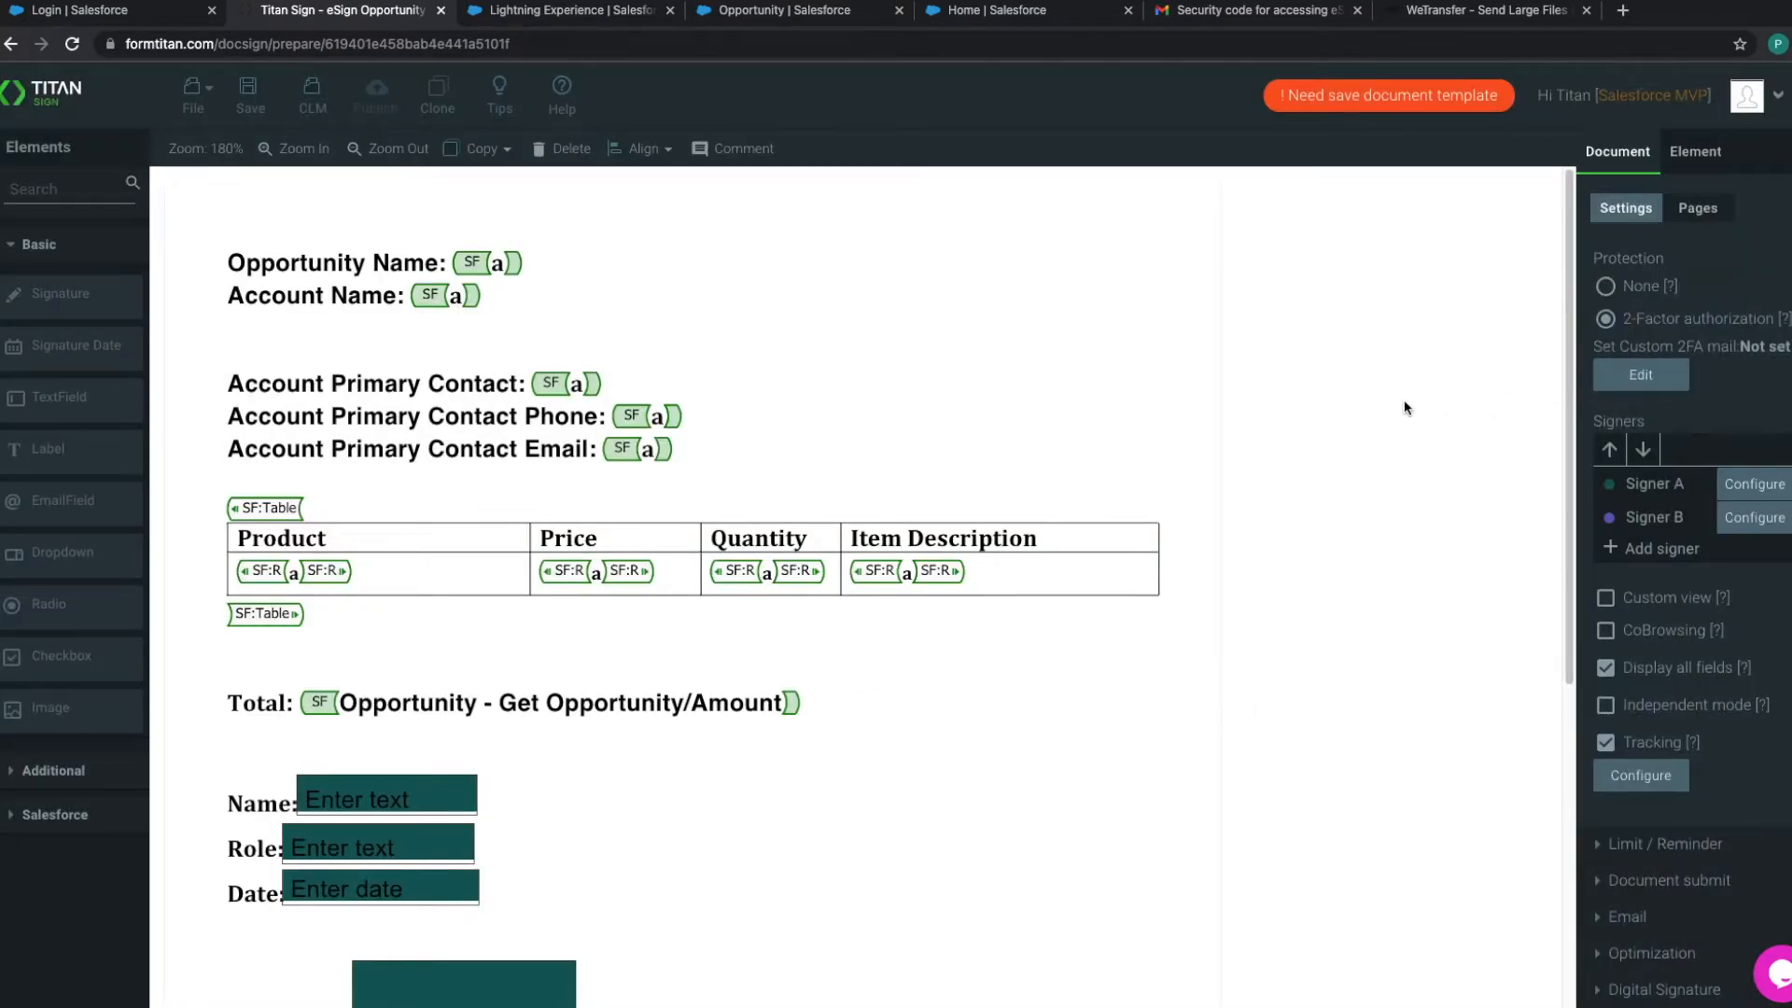
left_click(250, 95)
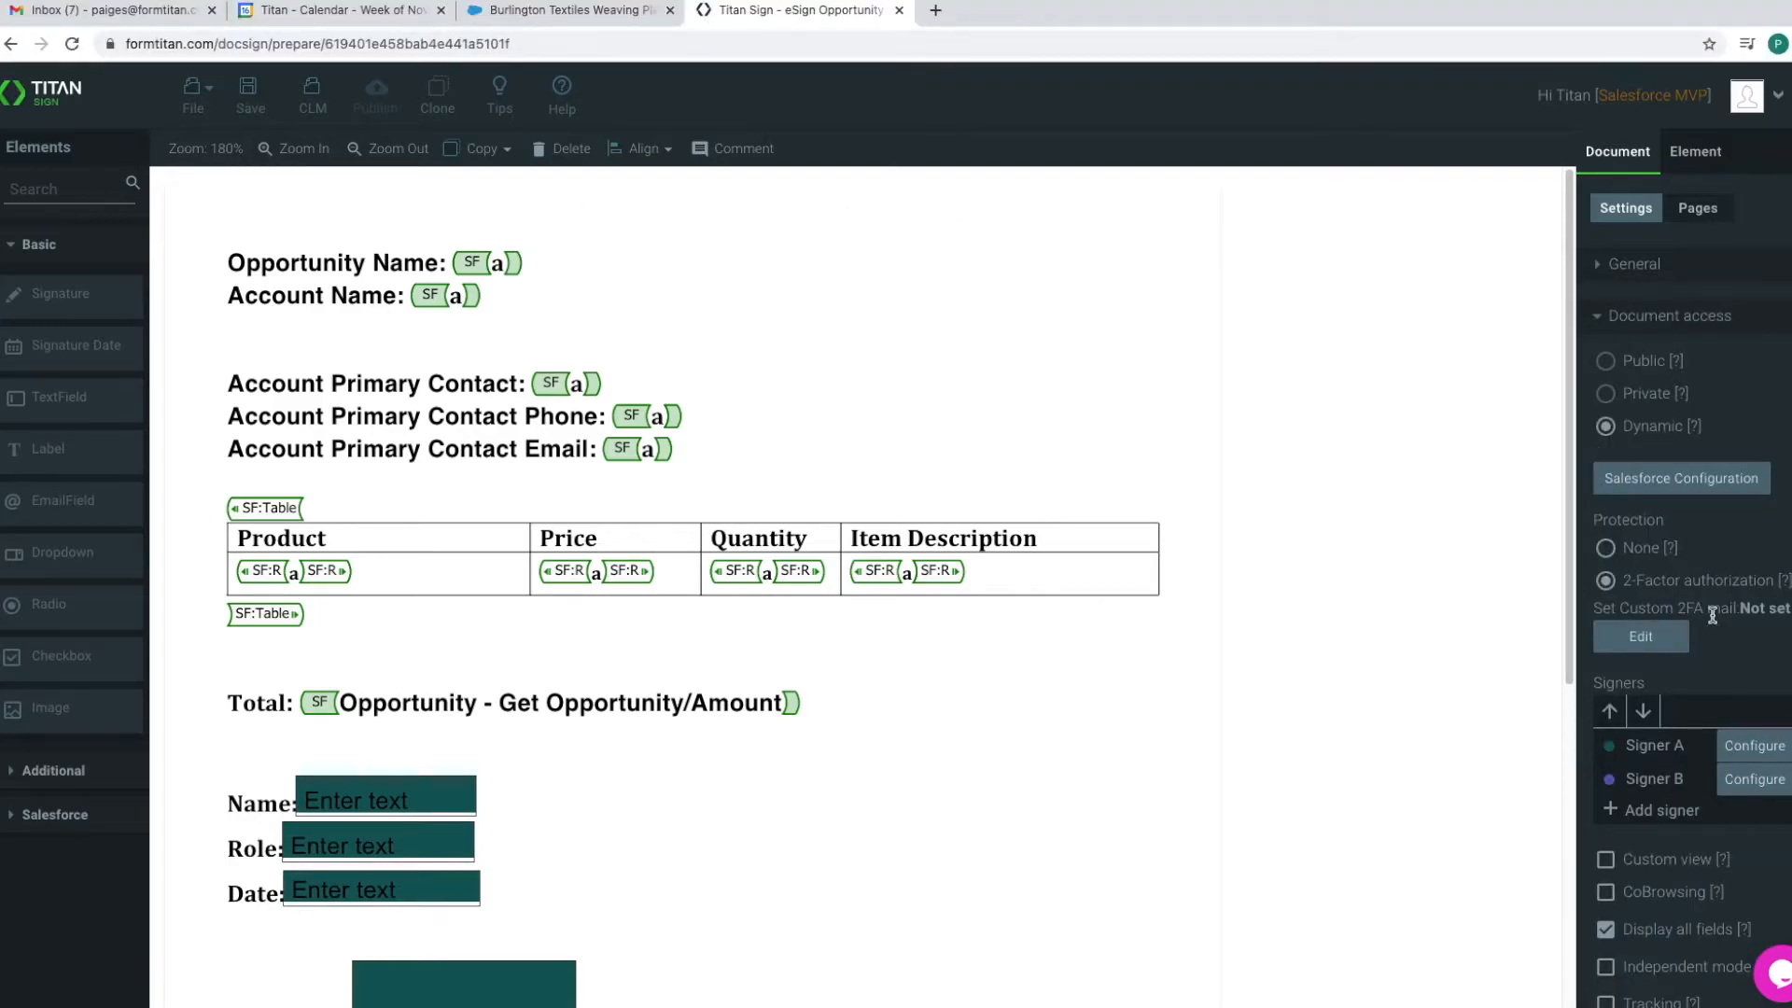
- Apply the Salesforce configuration with Opportunity and Allow Salesforce Button kept, then save
left_click(1705, 480)
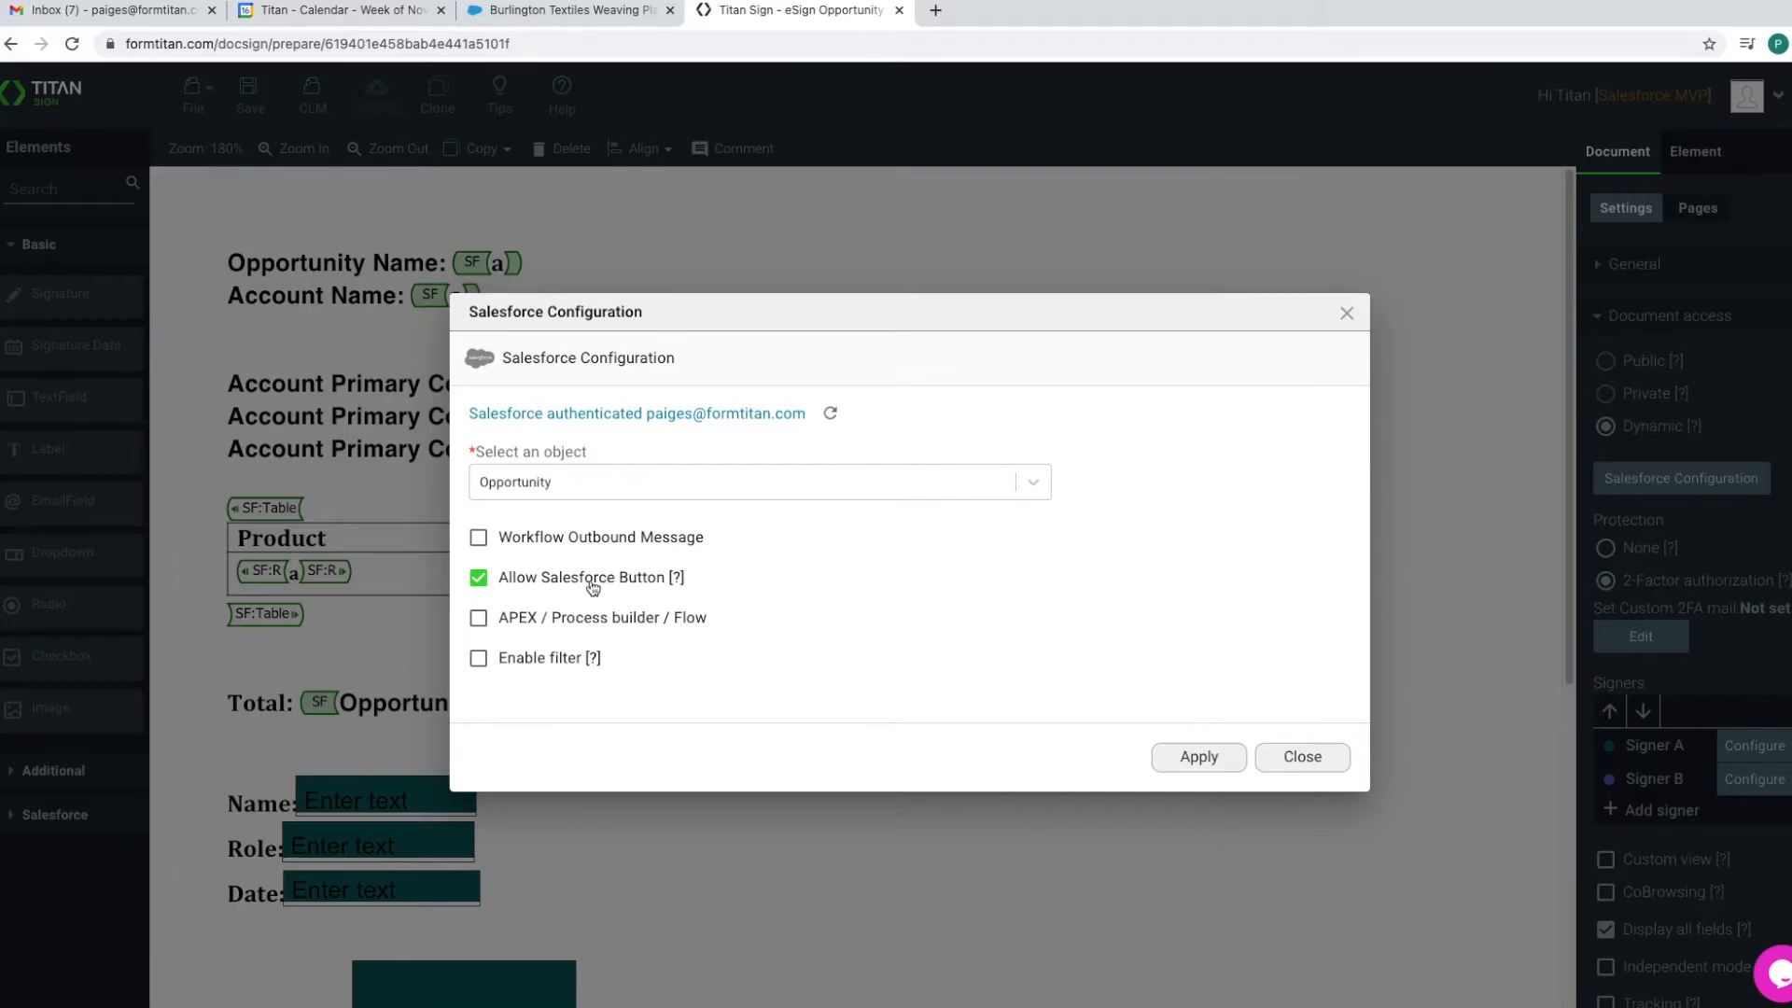
left_click(1216, 761)
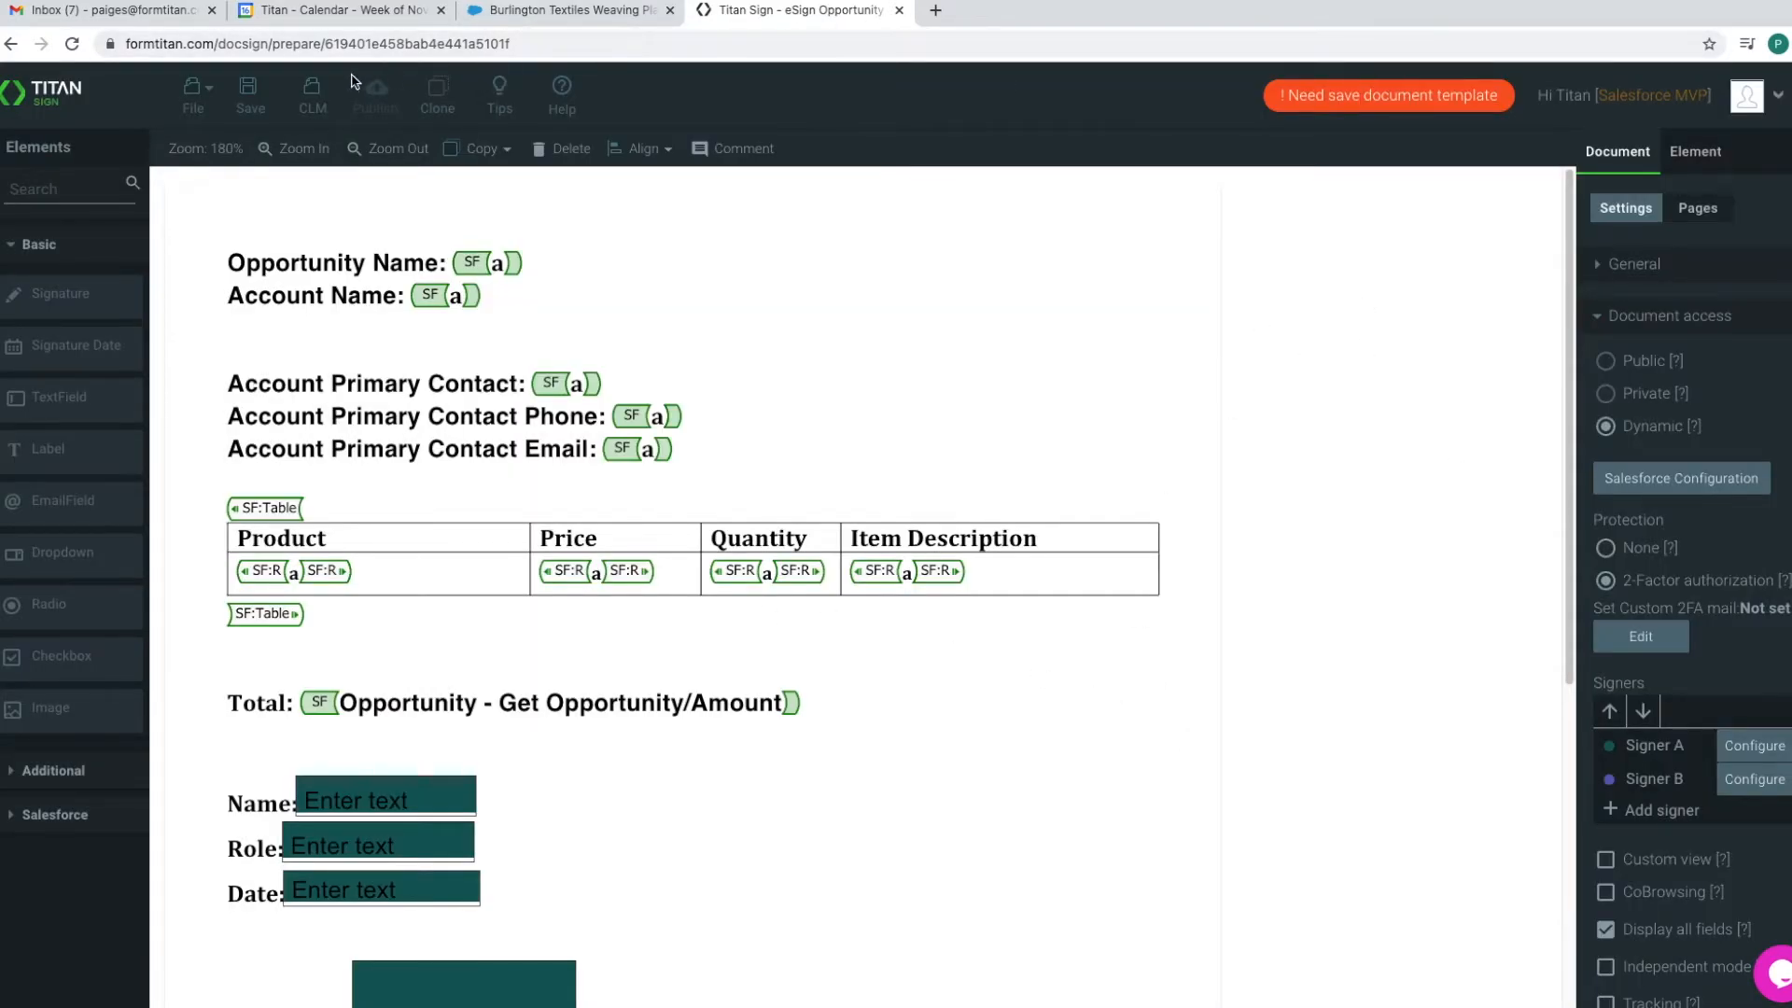
left_click(249, 97)
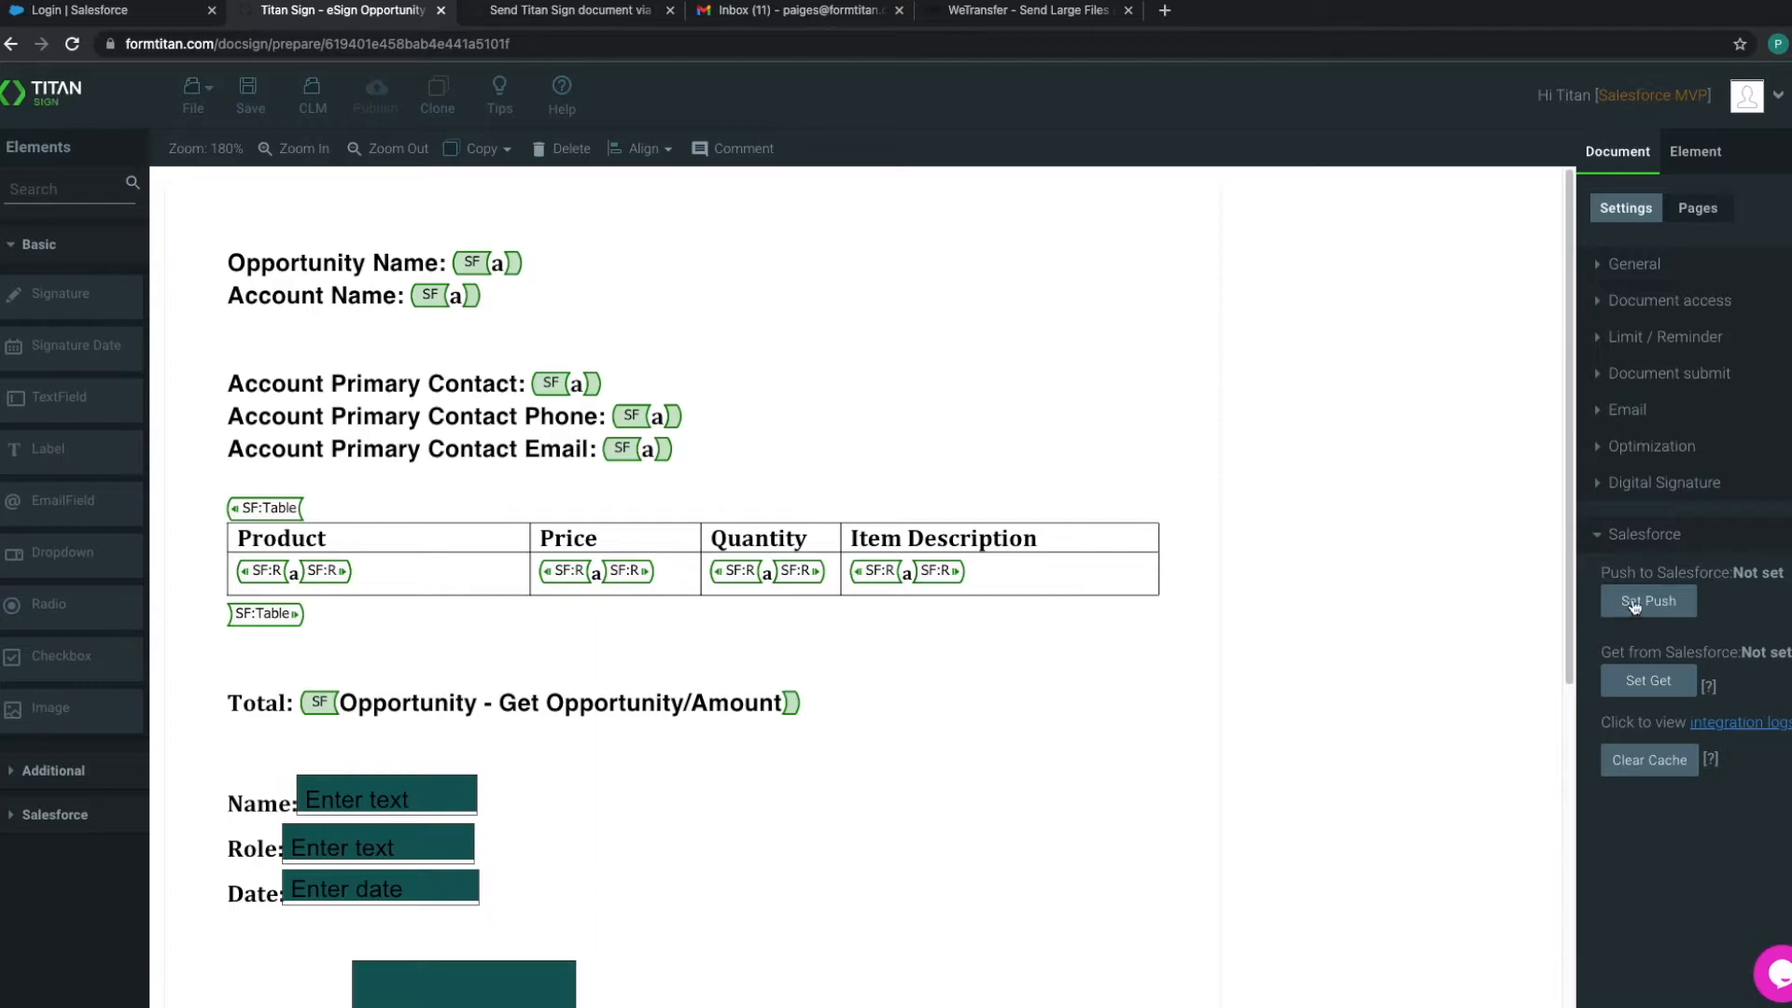
- Expand the Salesforce integration settings and start the Push to Salesforce setup
left_click(1634, 265)
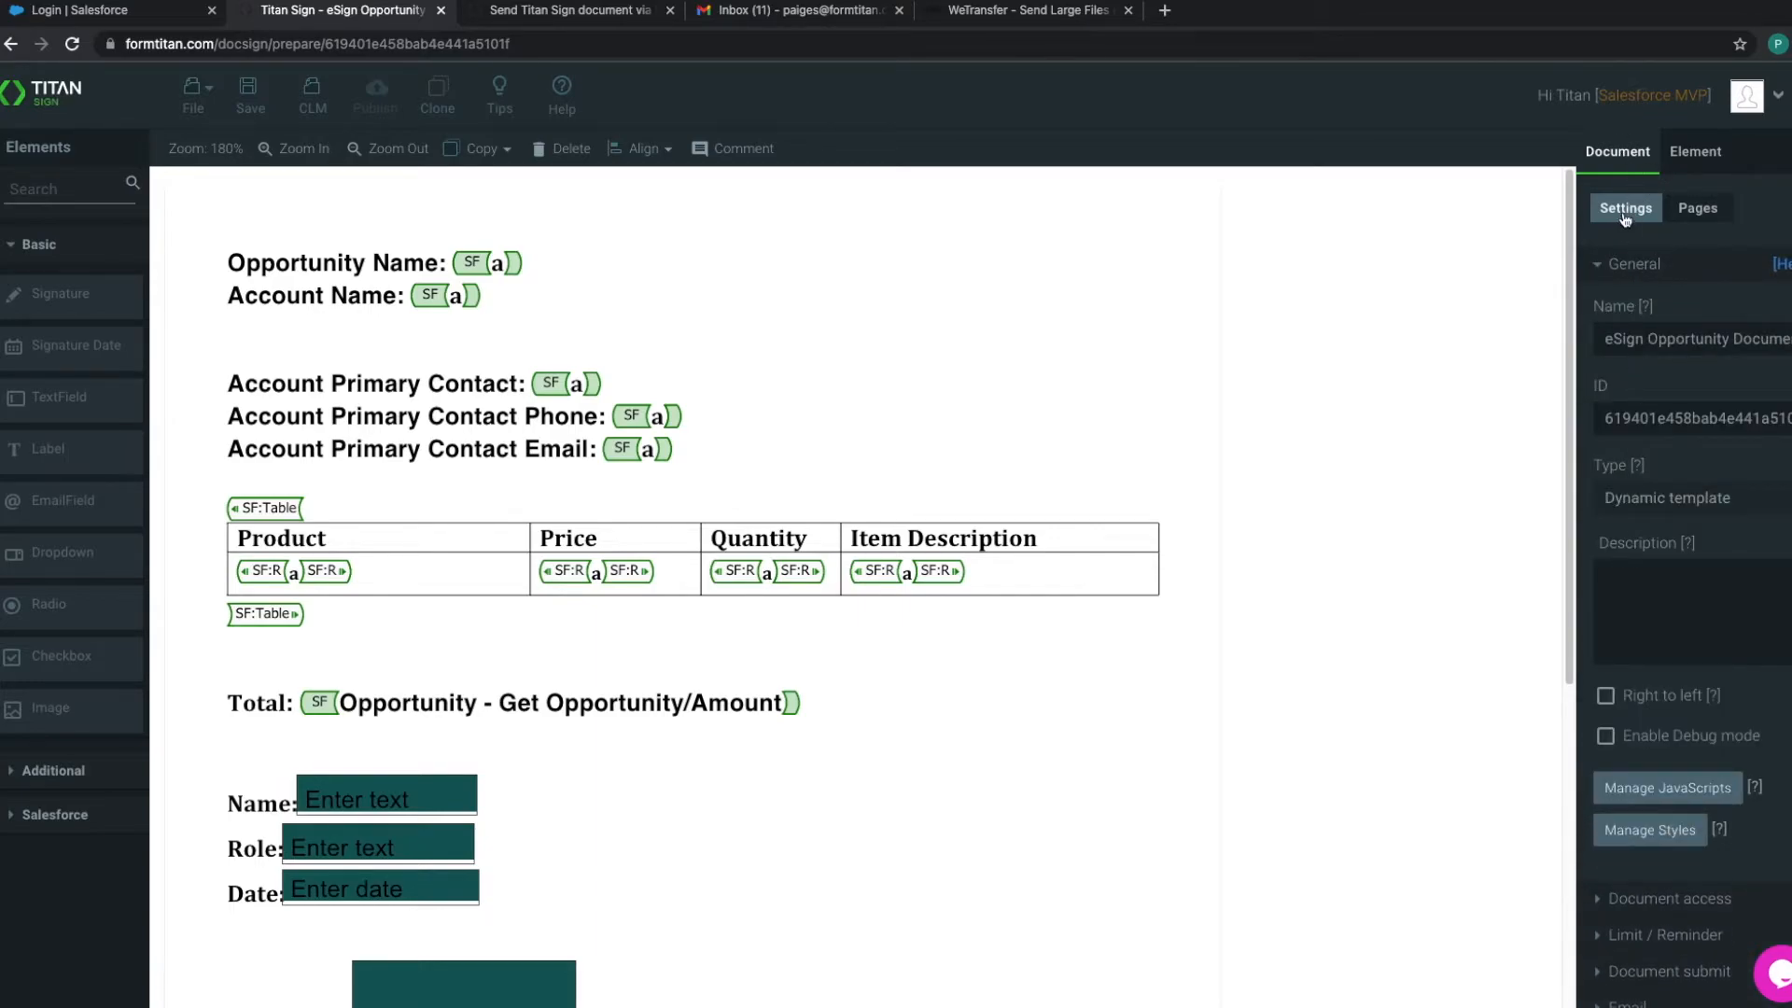
scroll(1618, 989, "down", 2)
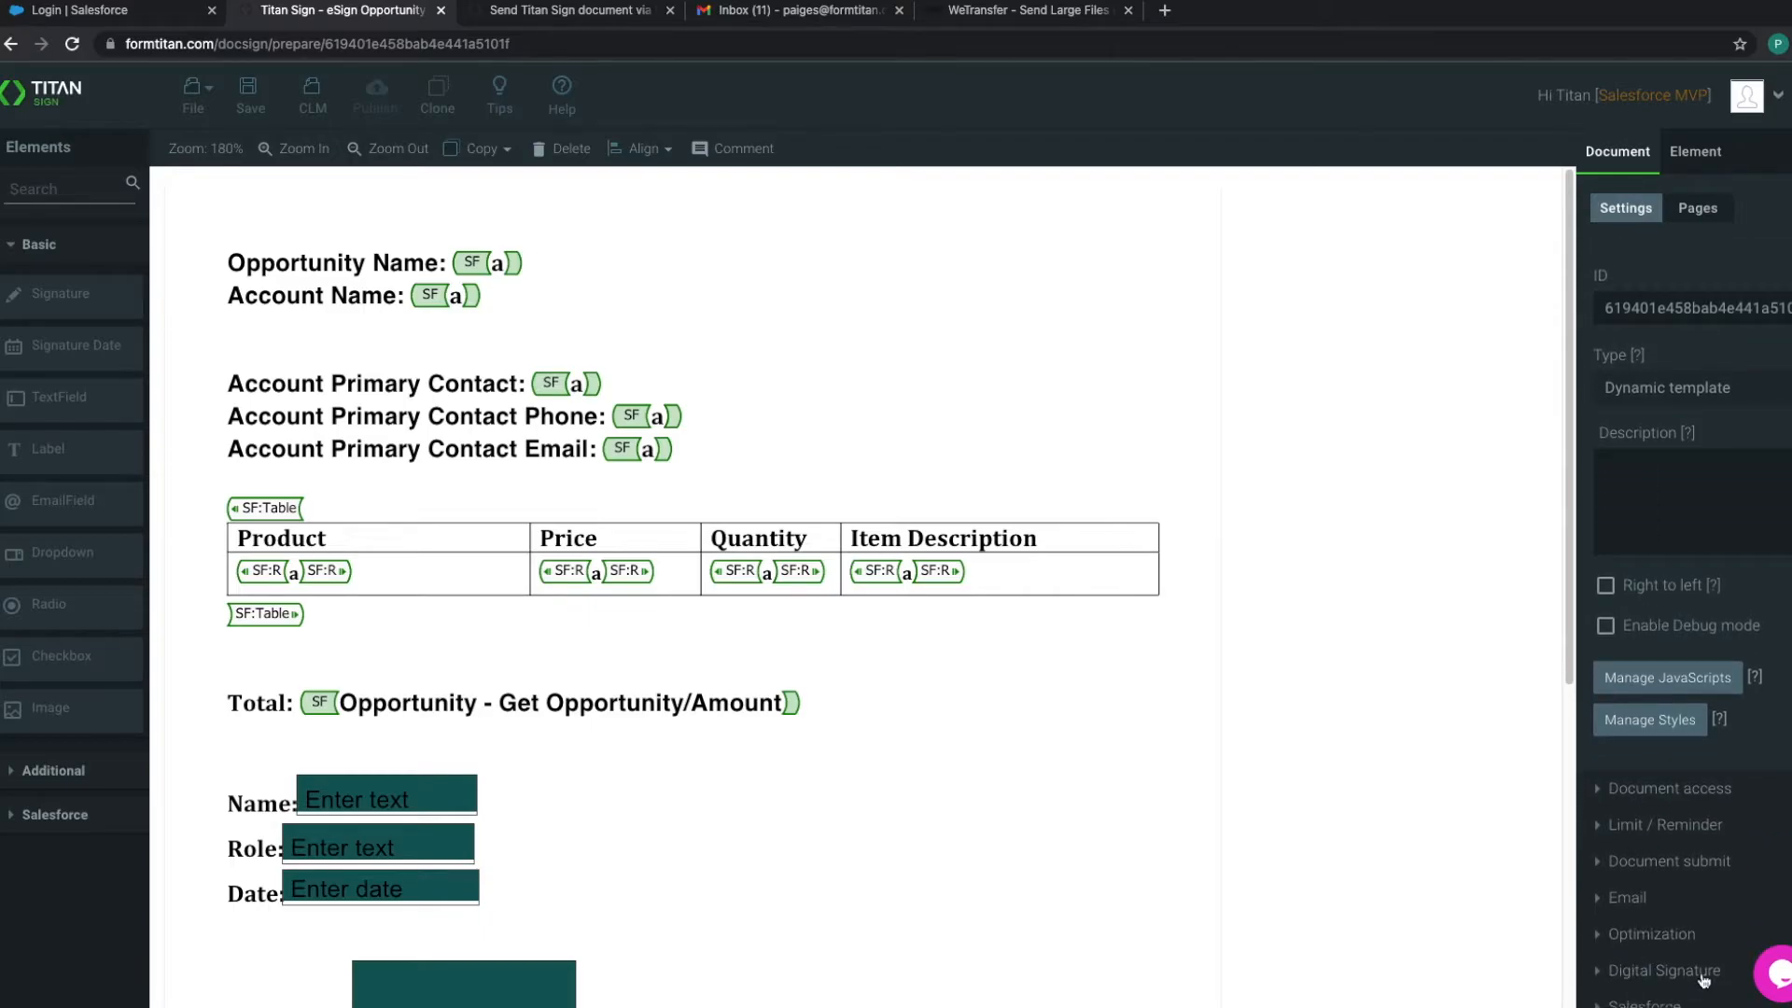
left_click(1645, 1001)
left_click(1648, 602)
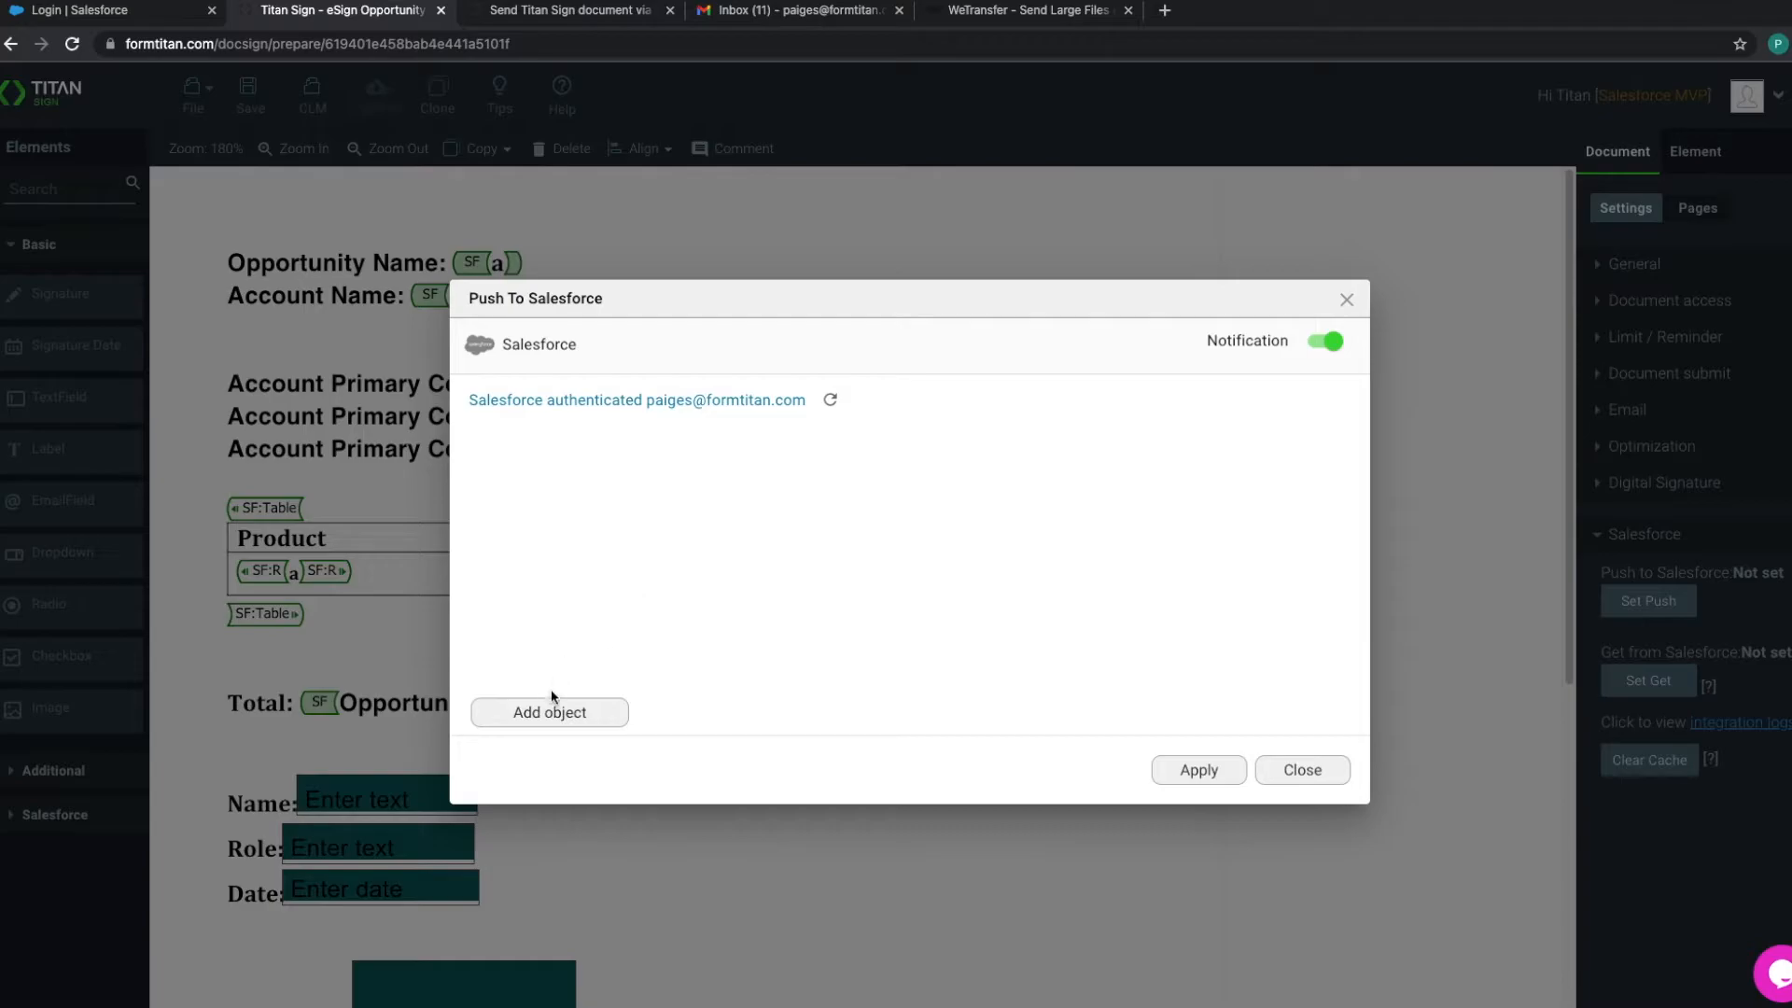
- Add Files as a push object and bring up its full field mapping list
left_click(550, 713)
left_click(630, 566)
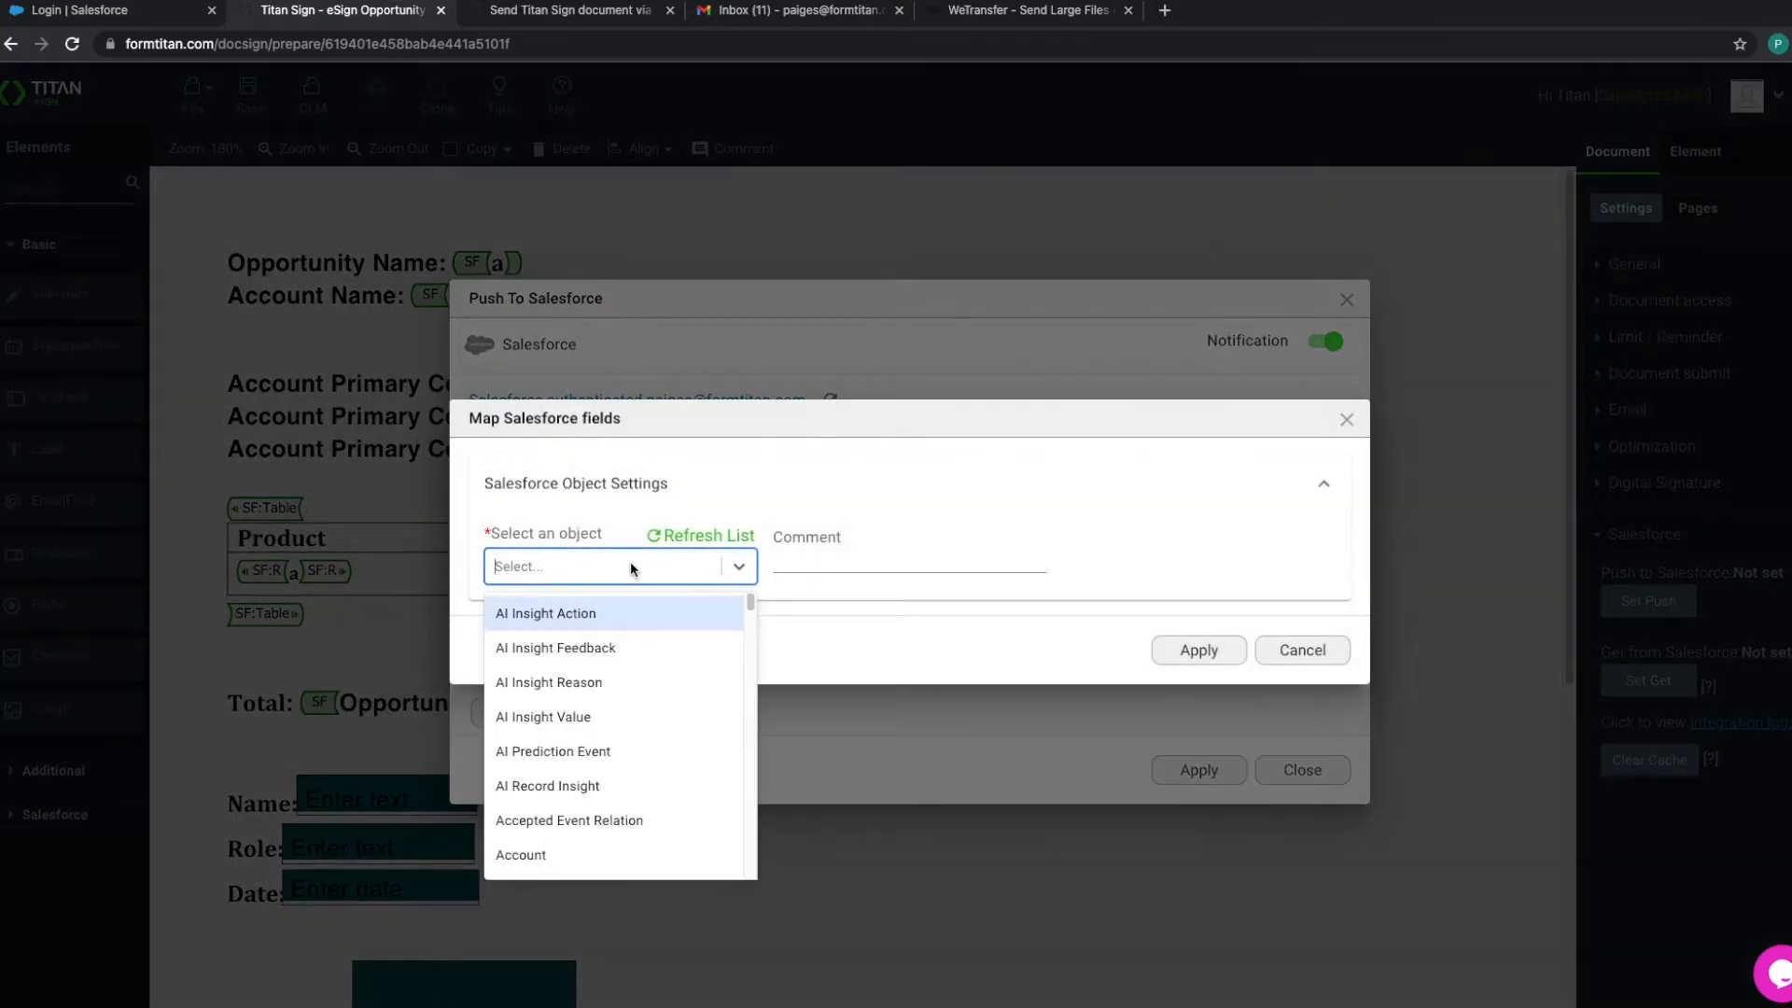
type("files")
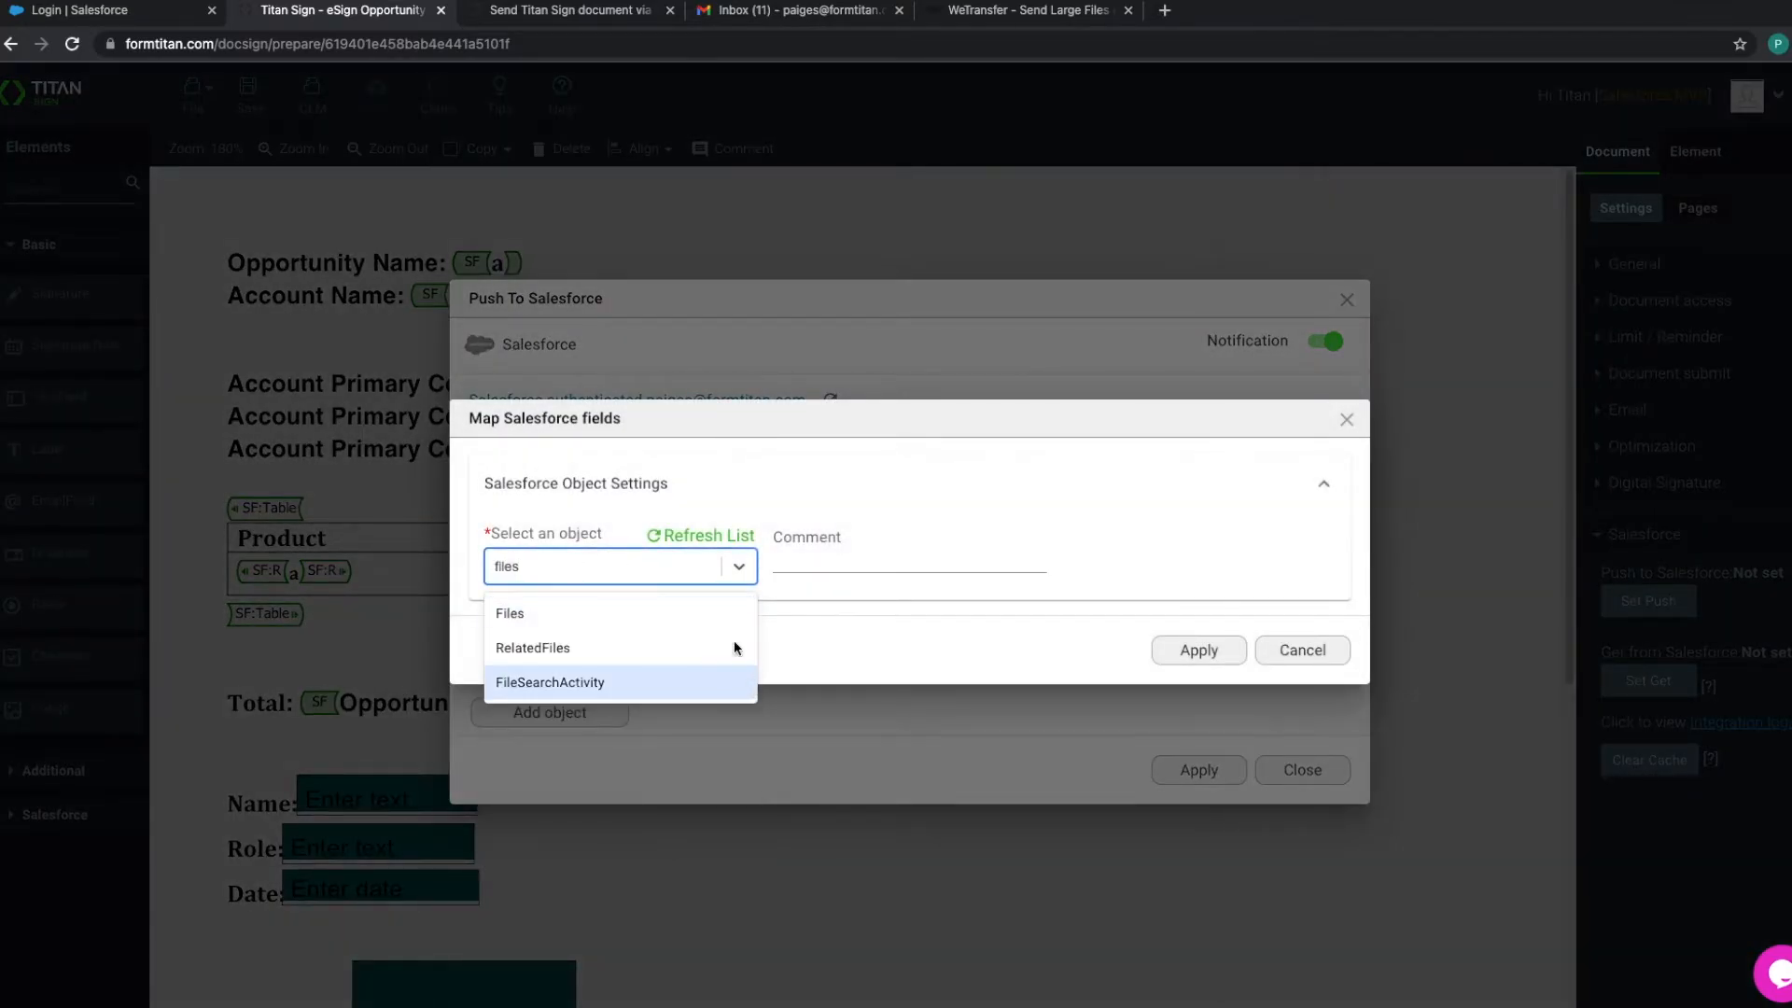
left_click(724, 612)
left_click(579, 651)
left_click(586, 645)
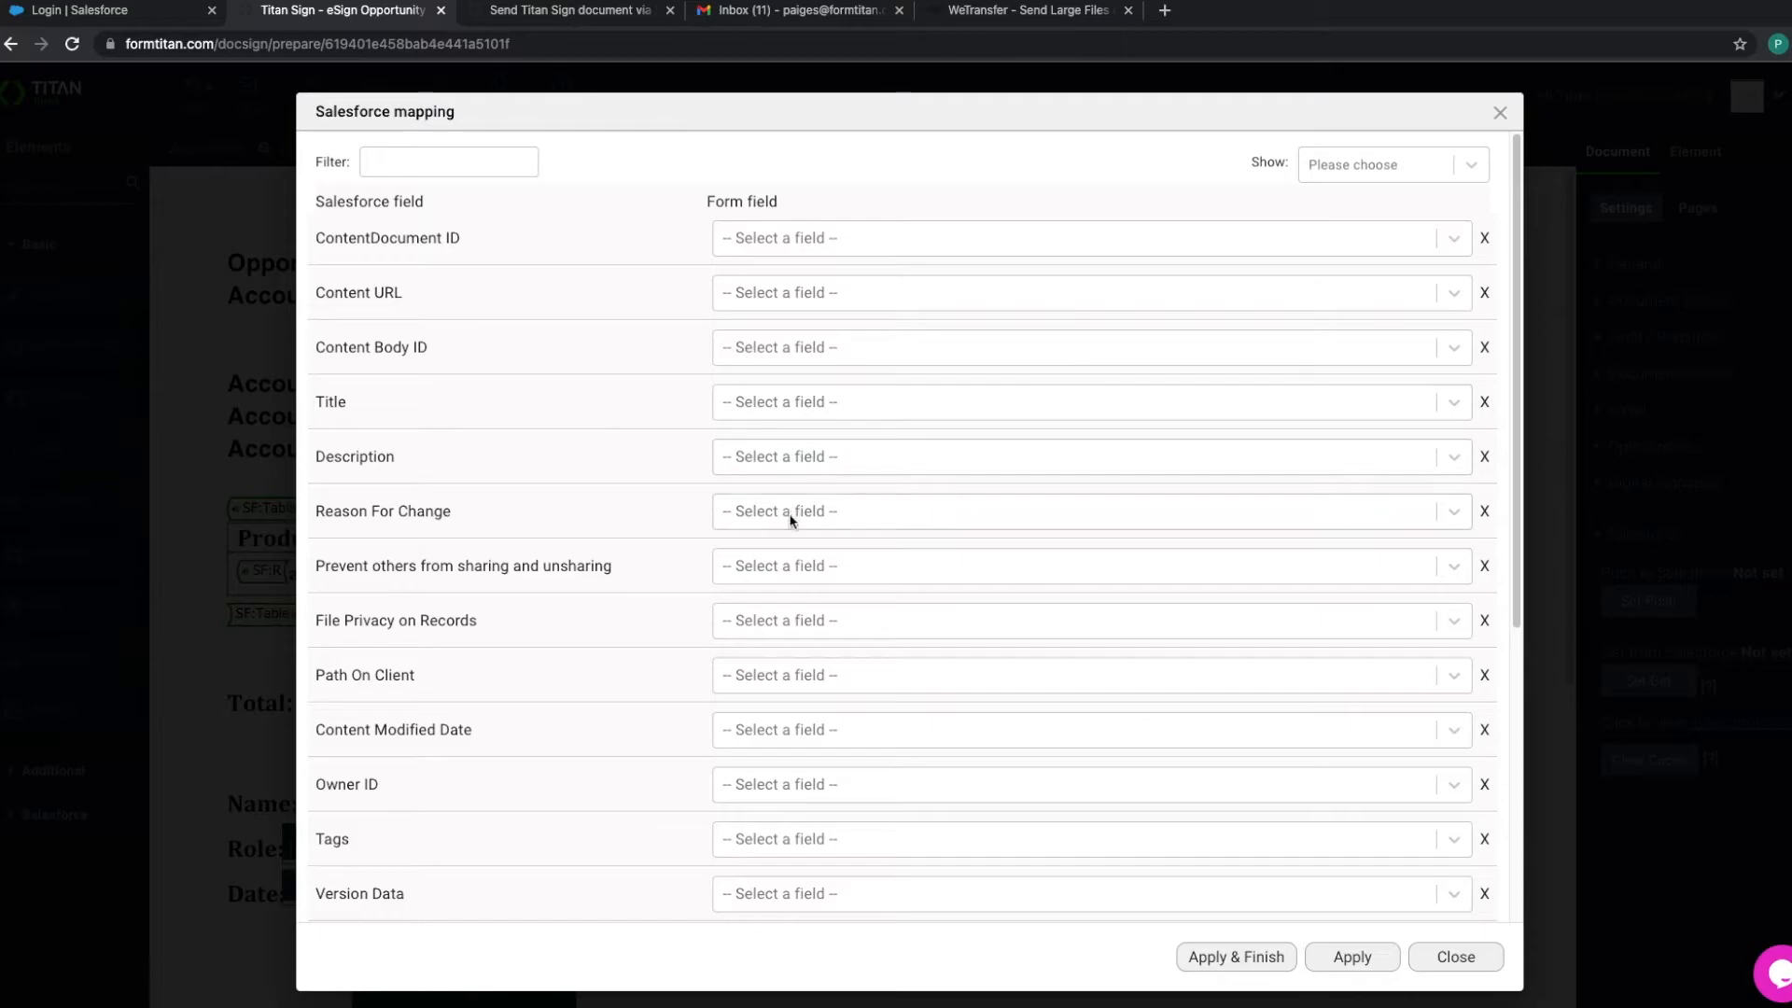
- Set the Files Title mapping source to Other
left_click(816, 409)
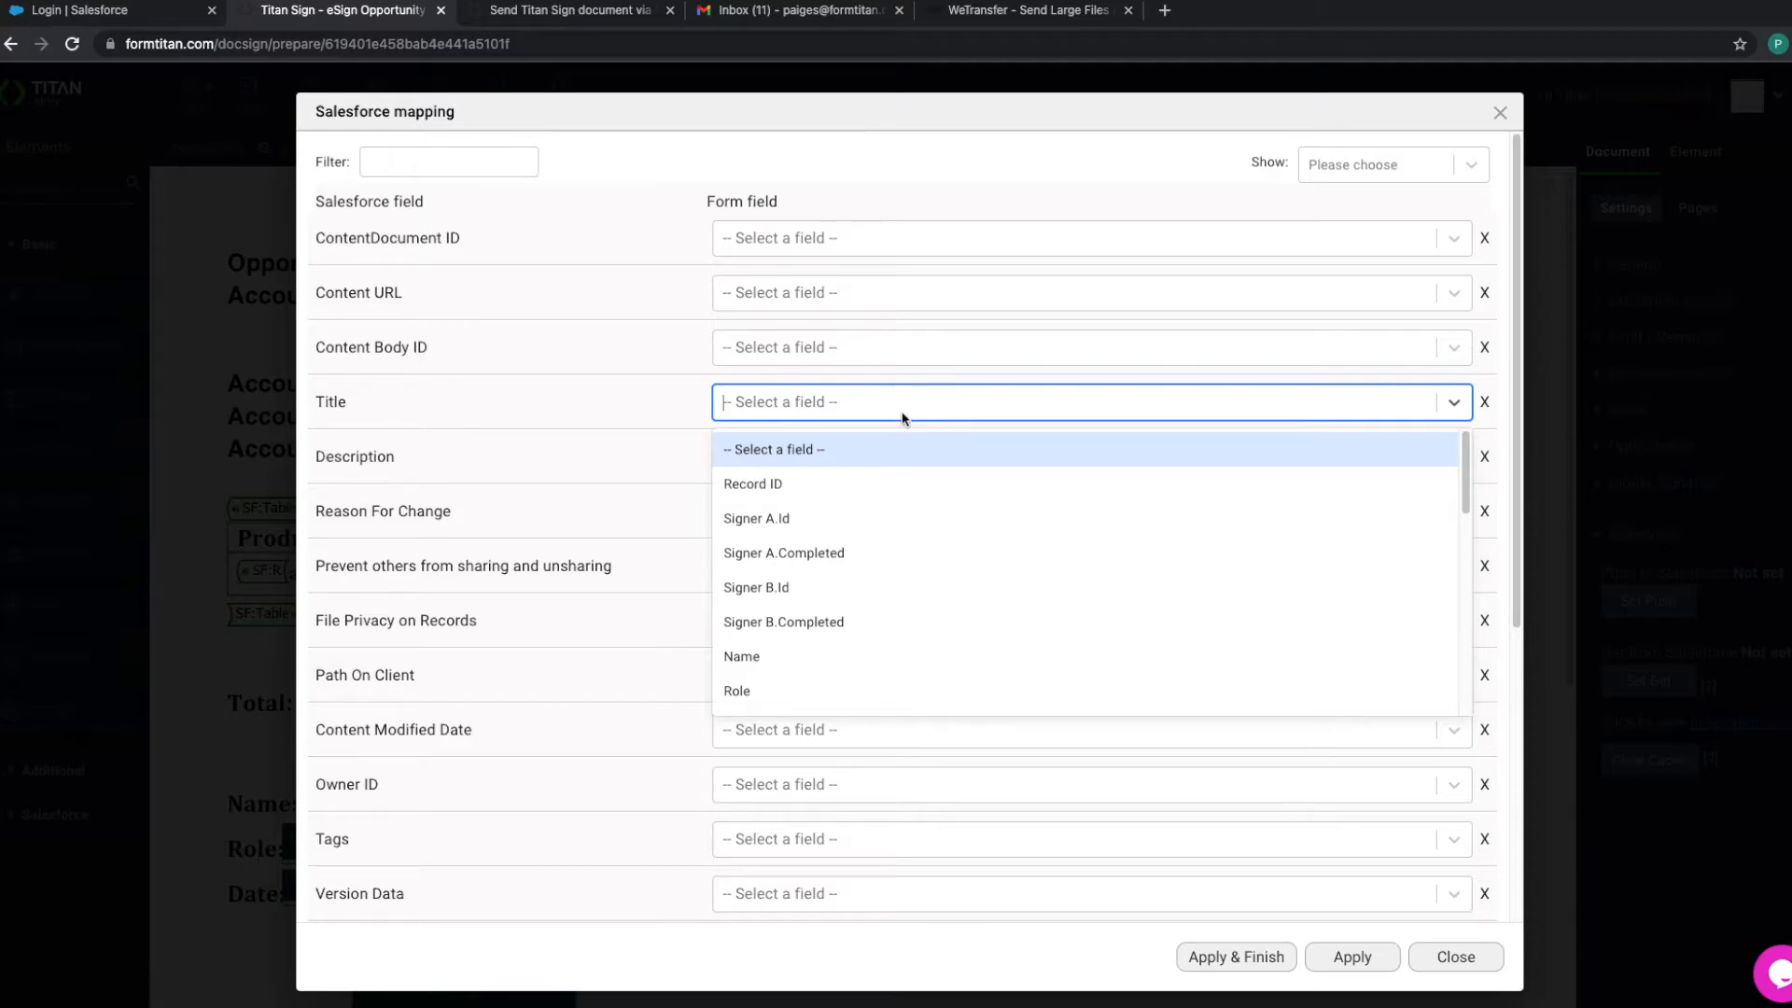
type("oth")
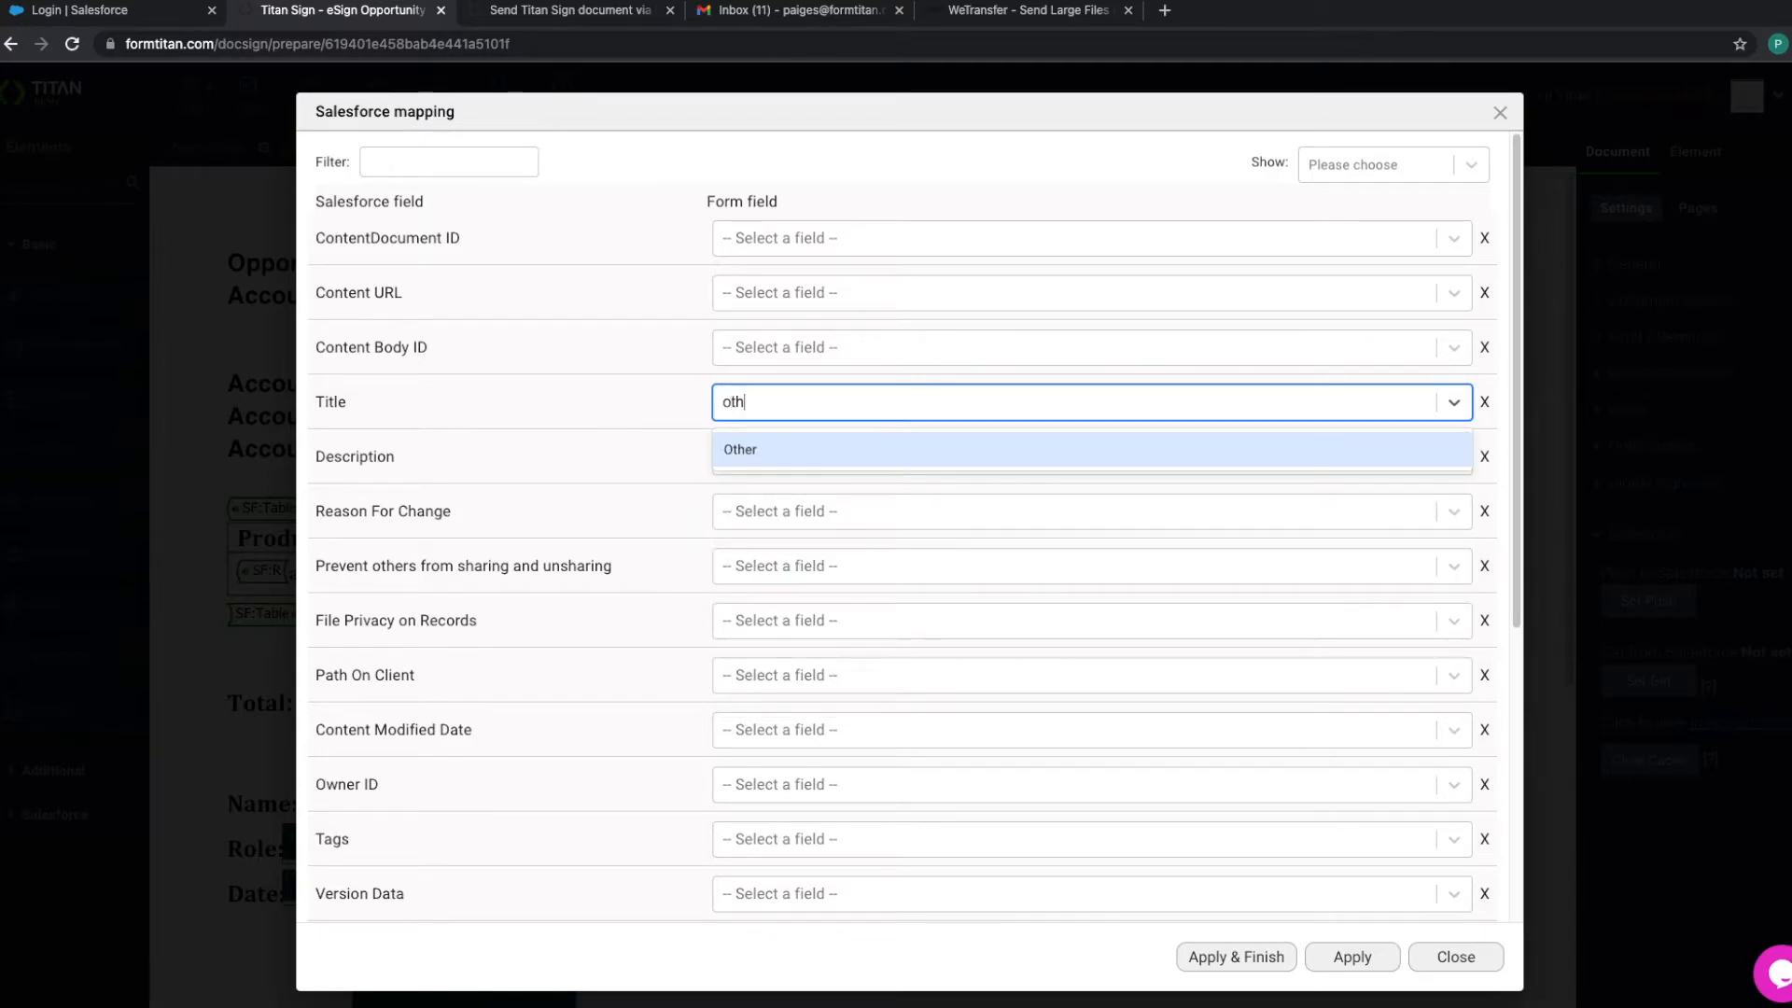
key("BackSpace")
key("BackSpace")
key("BackSpace")
type("cut")
key("BackSpace")
key("BackSpace")
key("BackSpace")
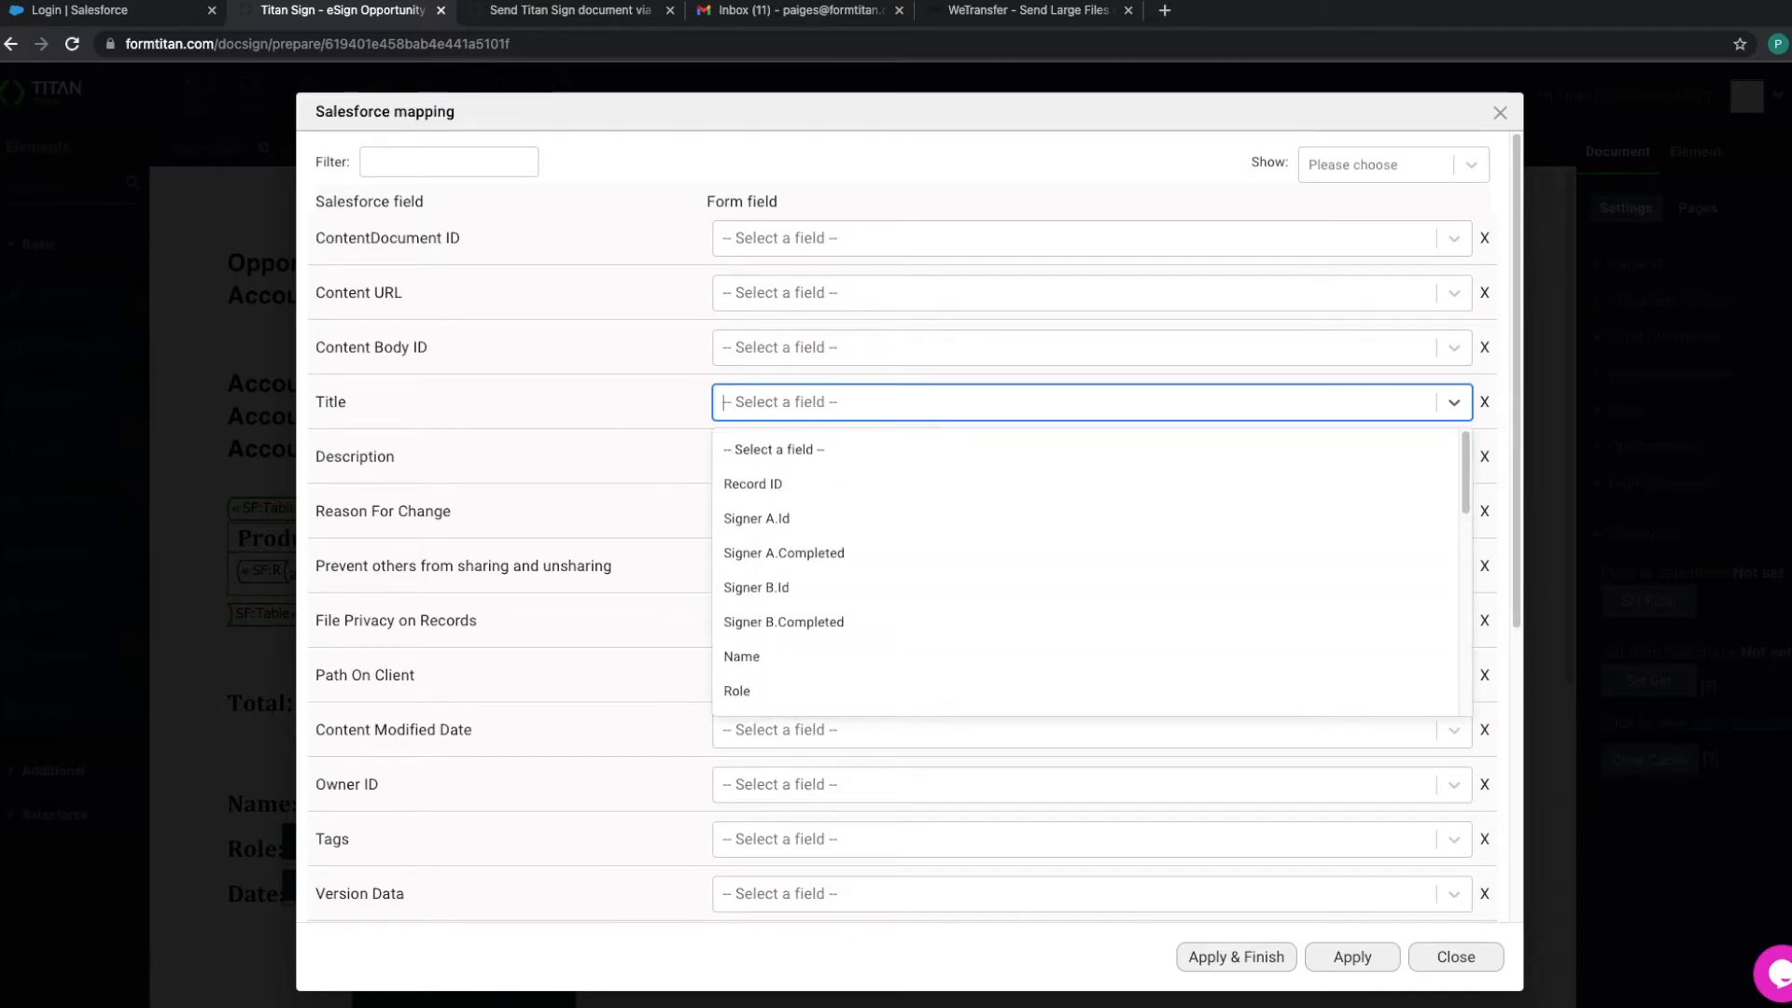
type("other")
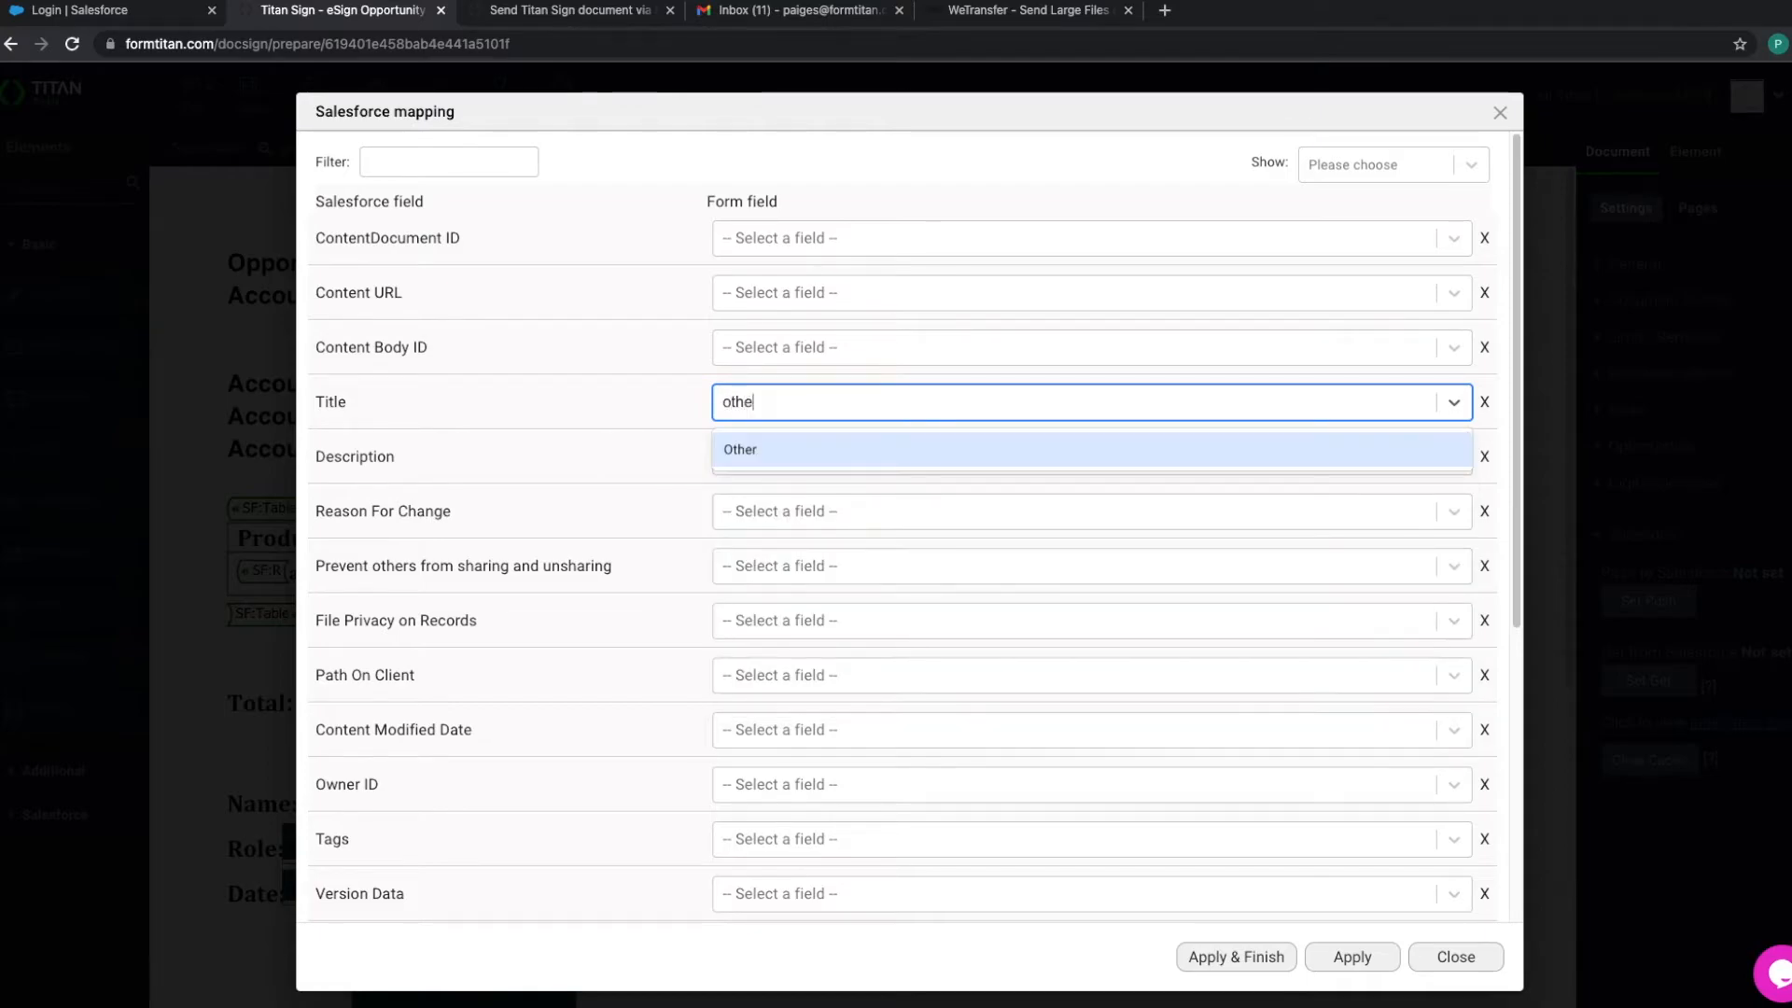
left_click(729, 453)
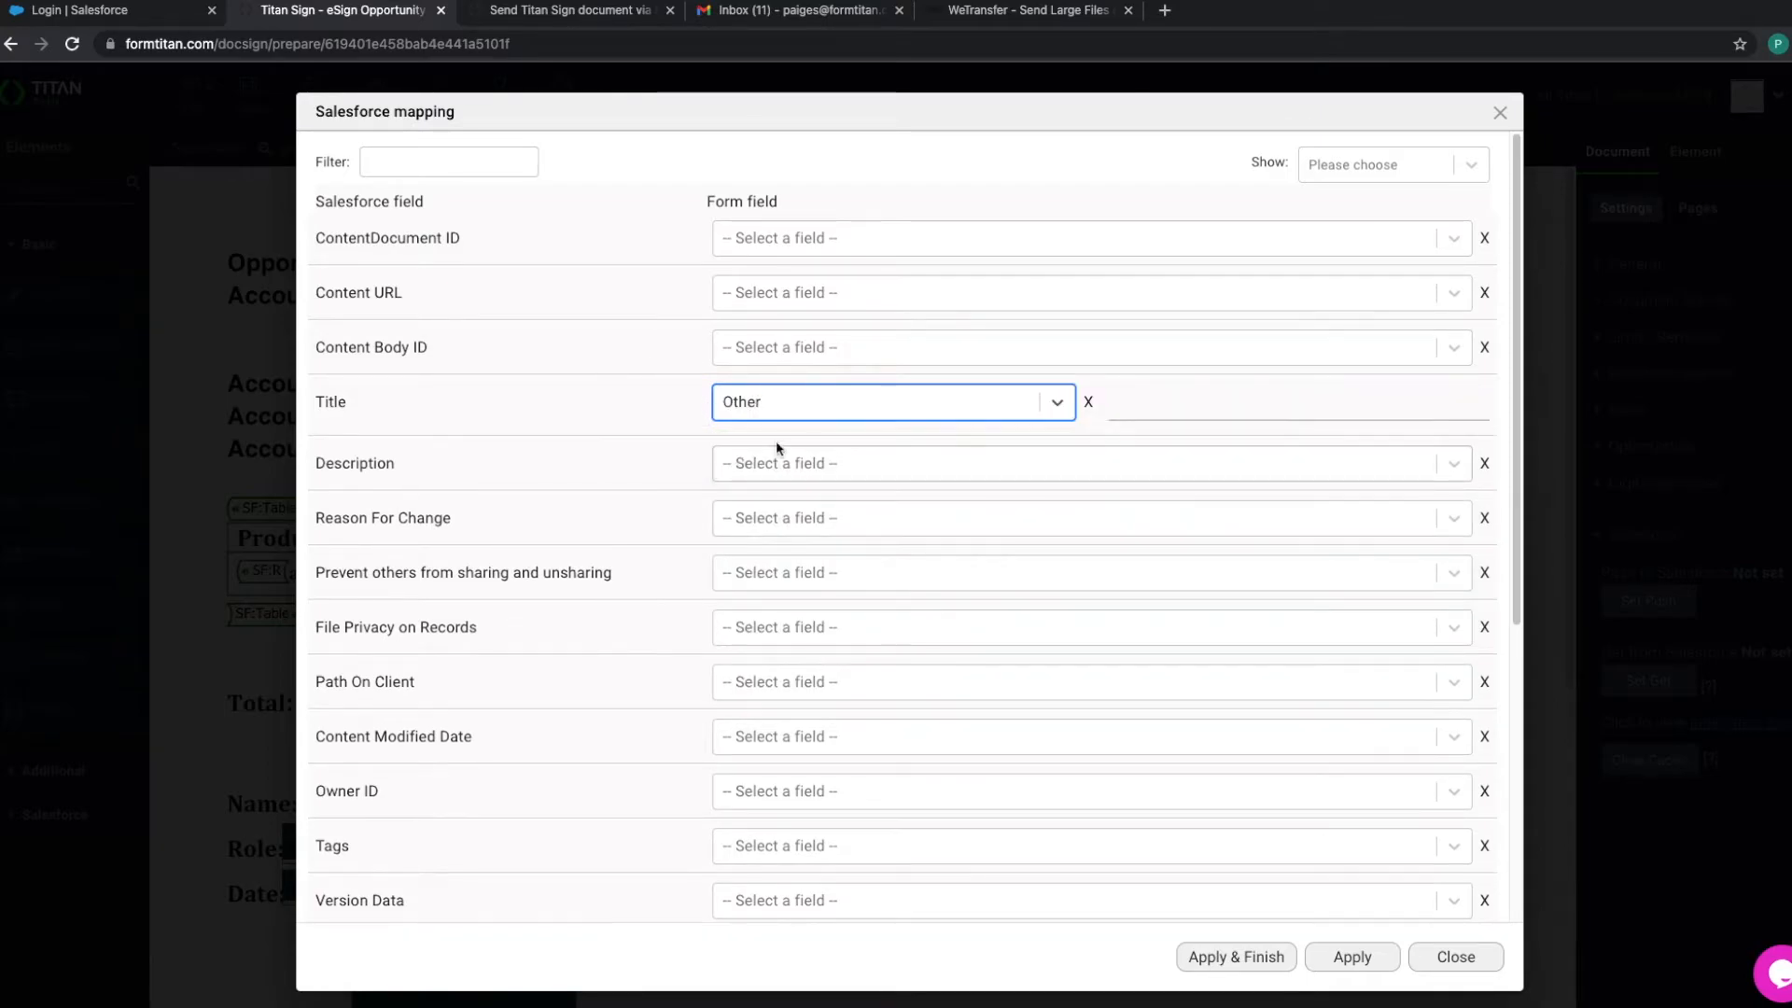
- Discard the typed 'Contract Signed' title and switch the Title source to Custom
left_click(1198, 401)
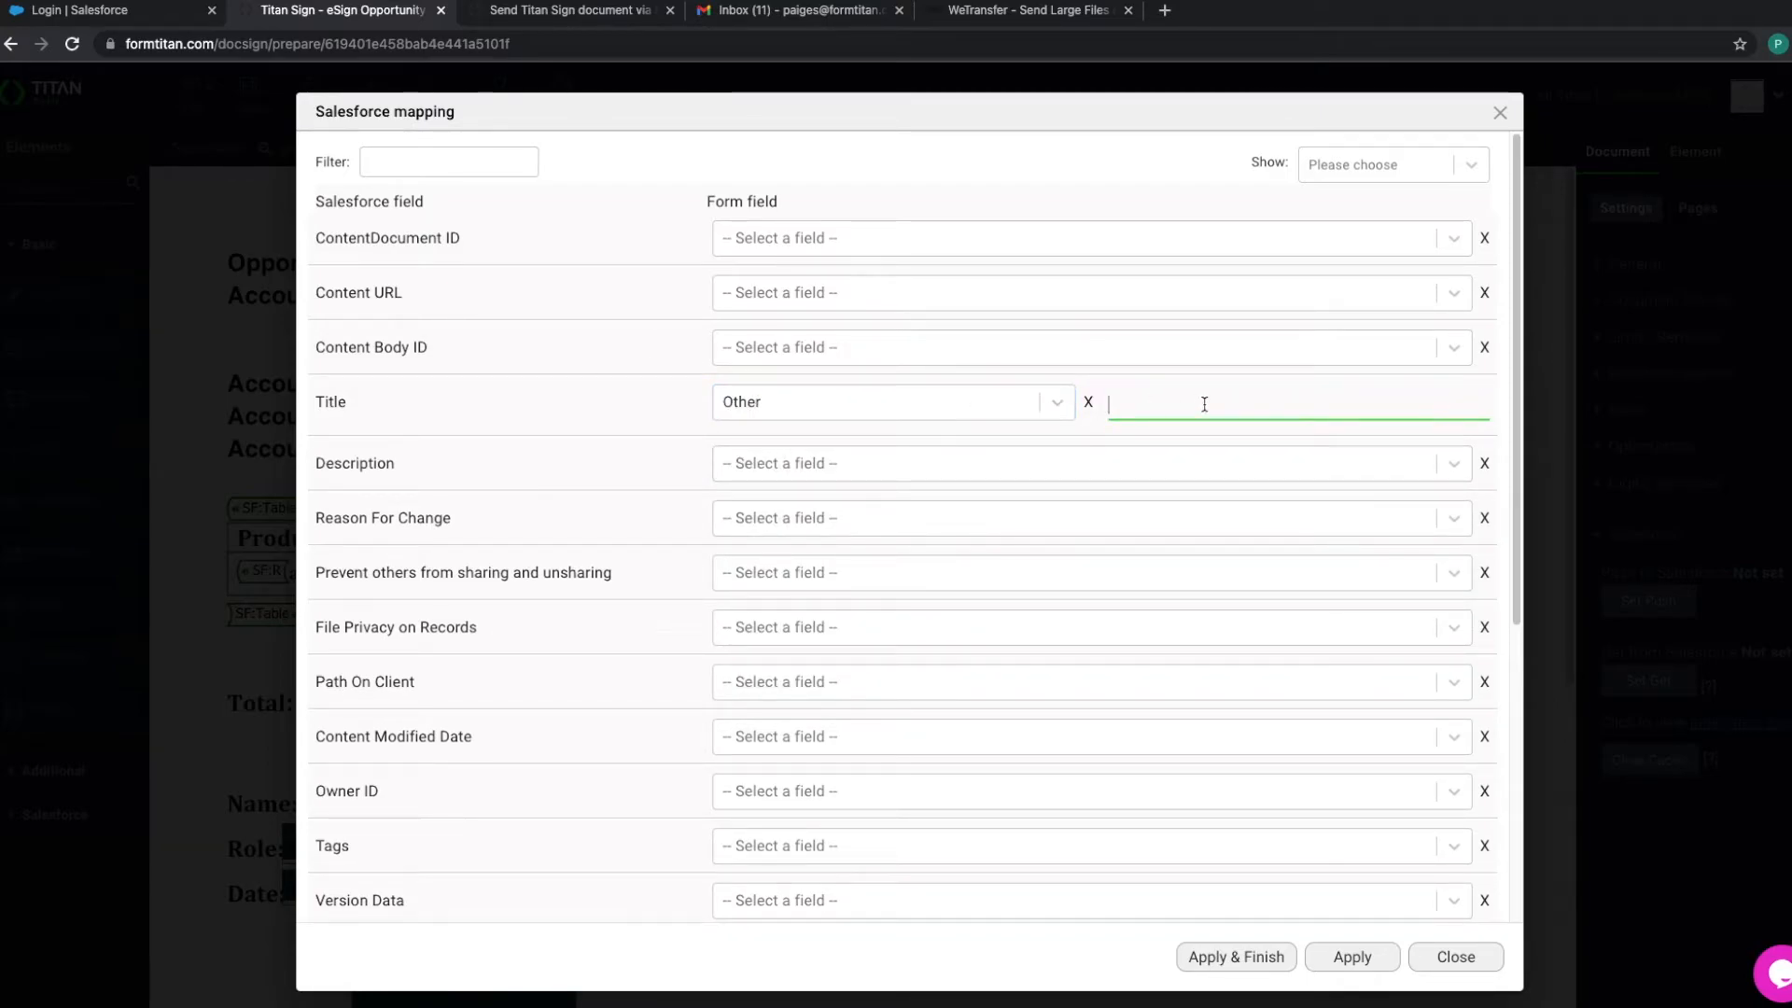
type("Contract Signed")
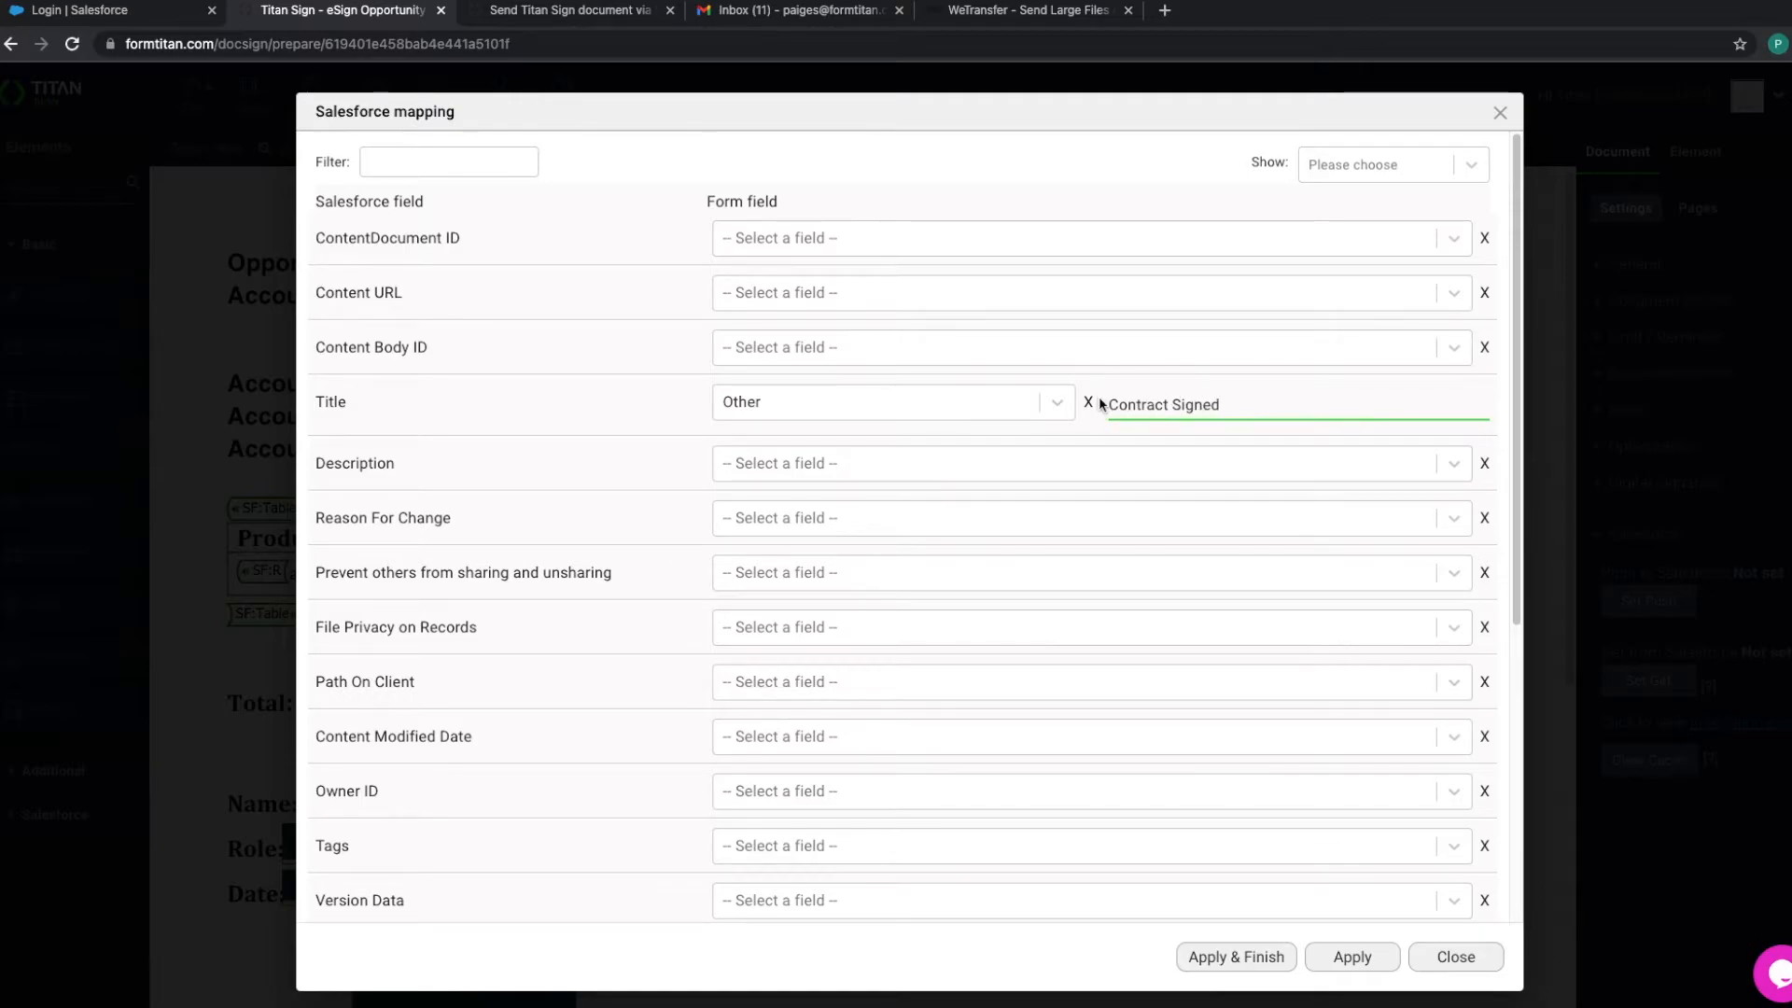
left_click_drag(1240, 411, 1109, 403)
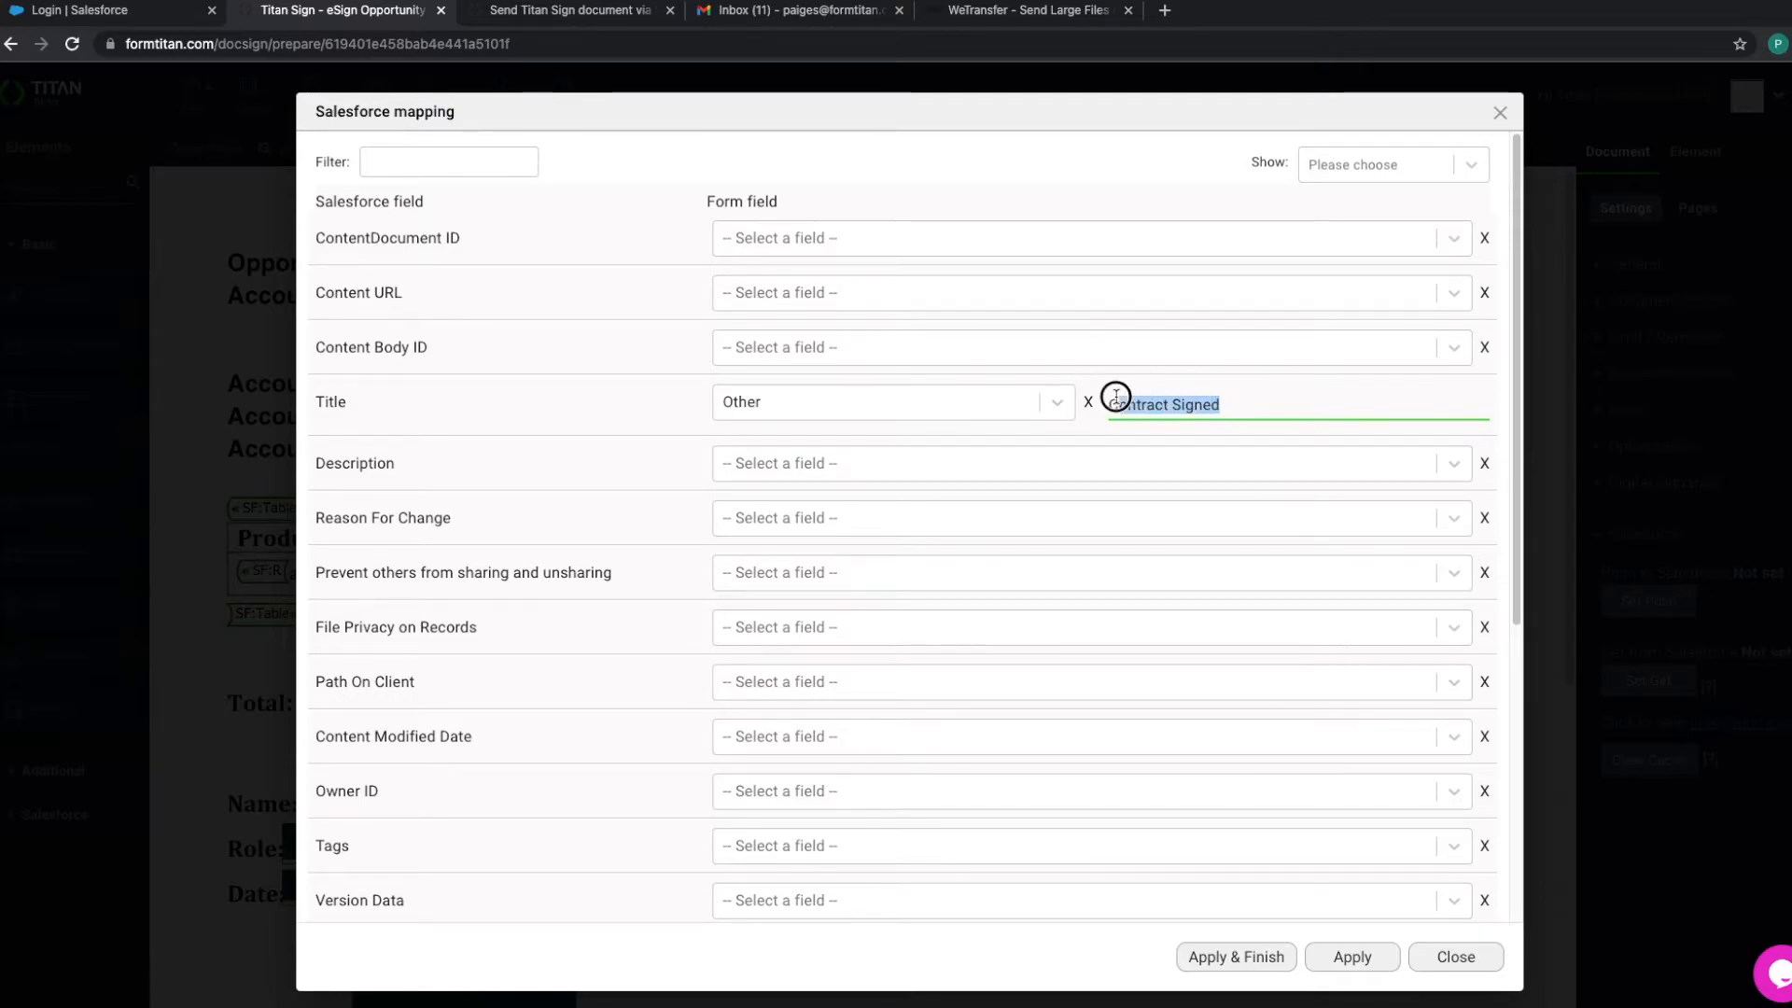
key("BackSpace")
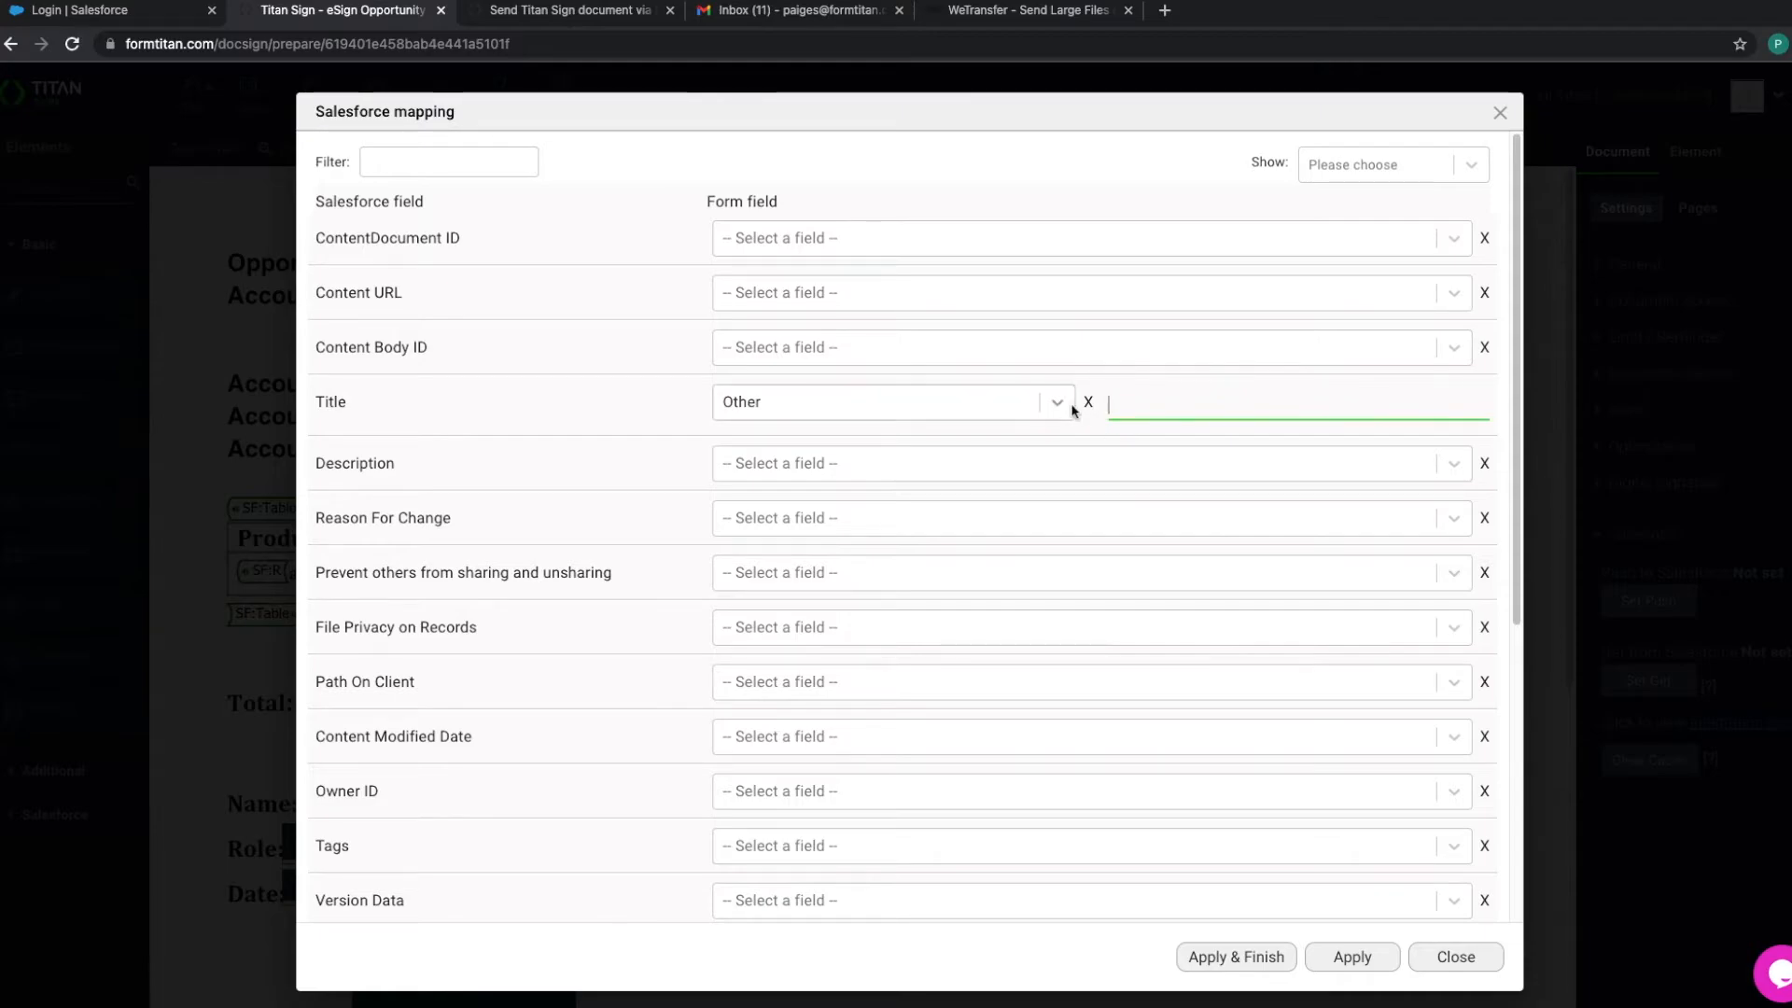
left_click(1058, 403)
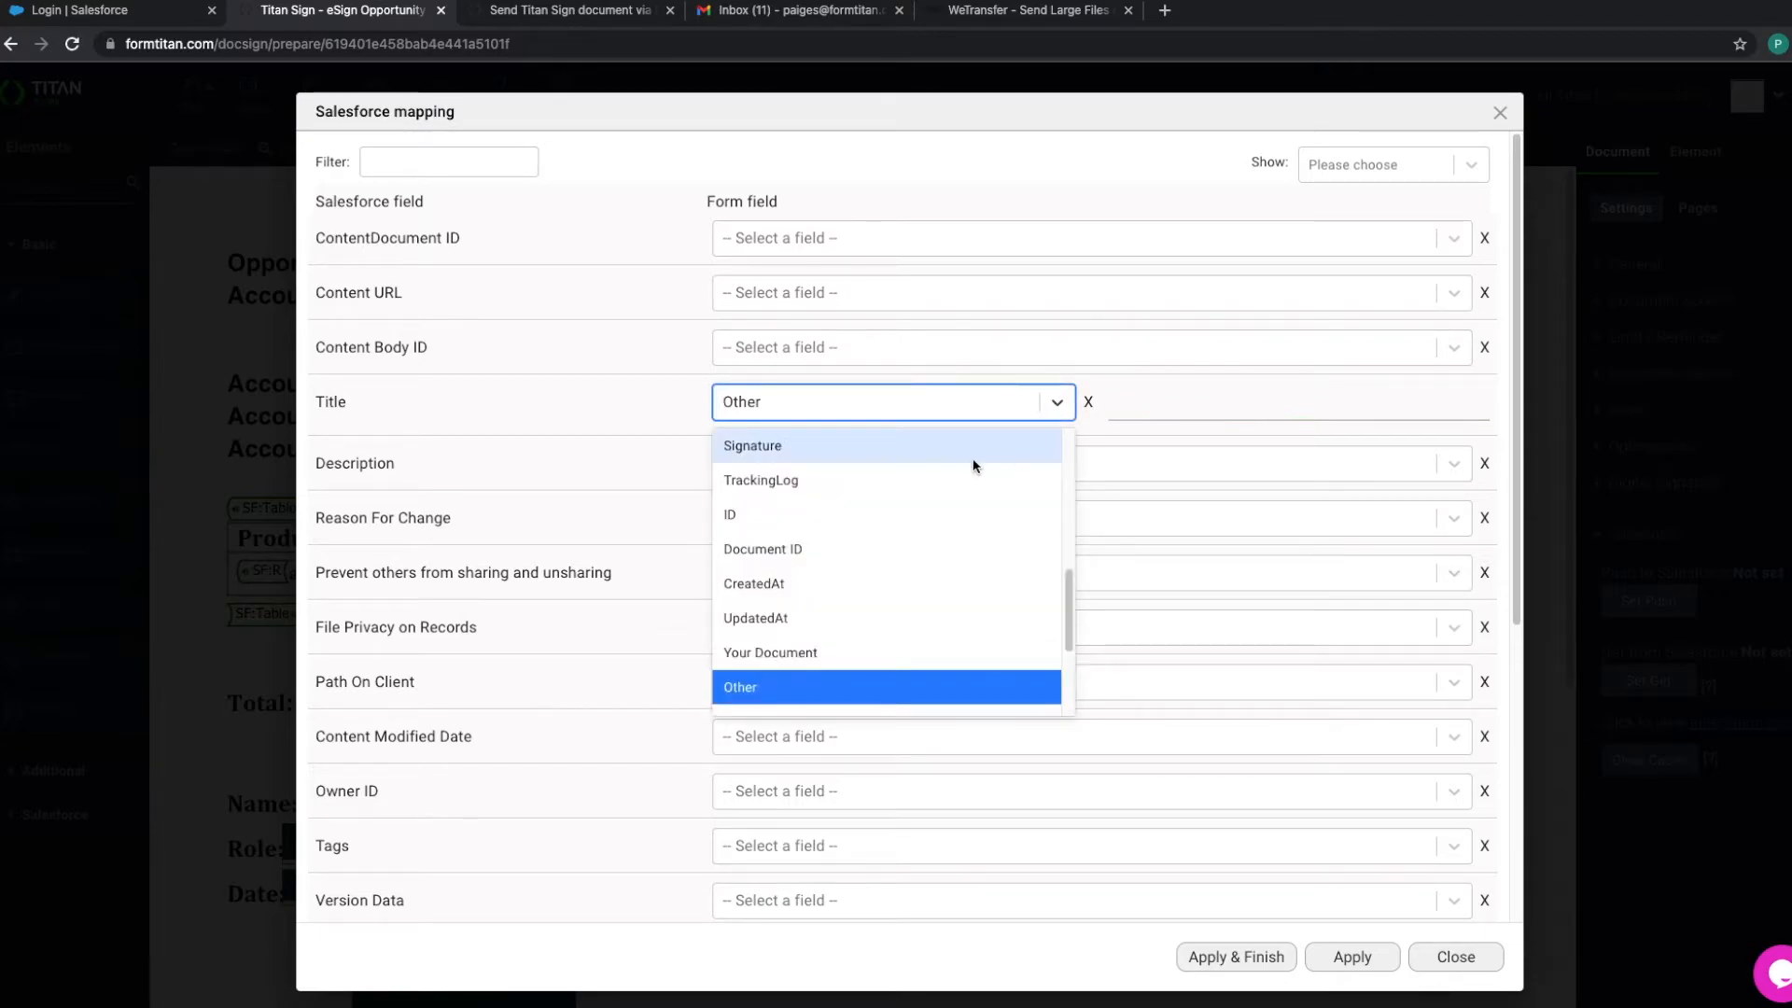
type("cust")
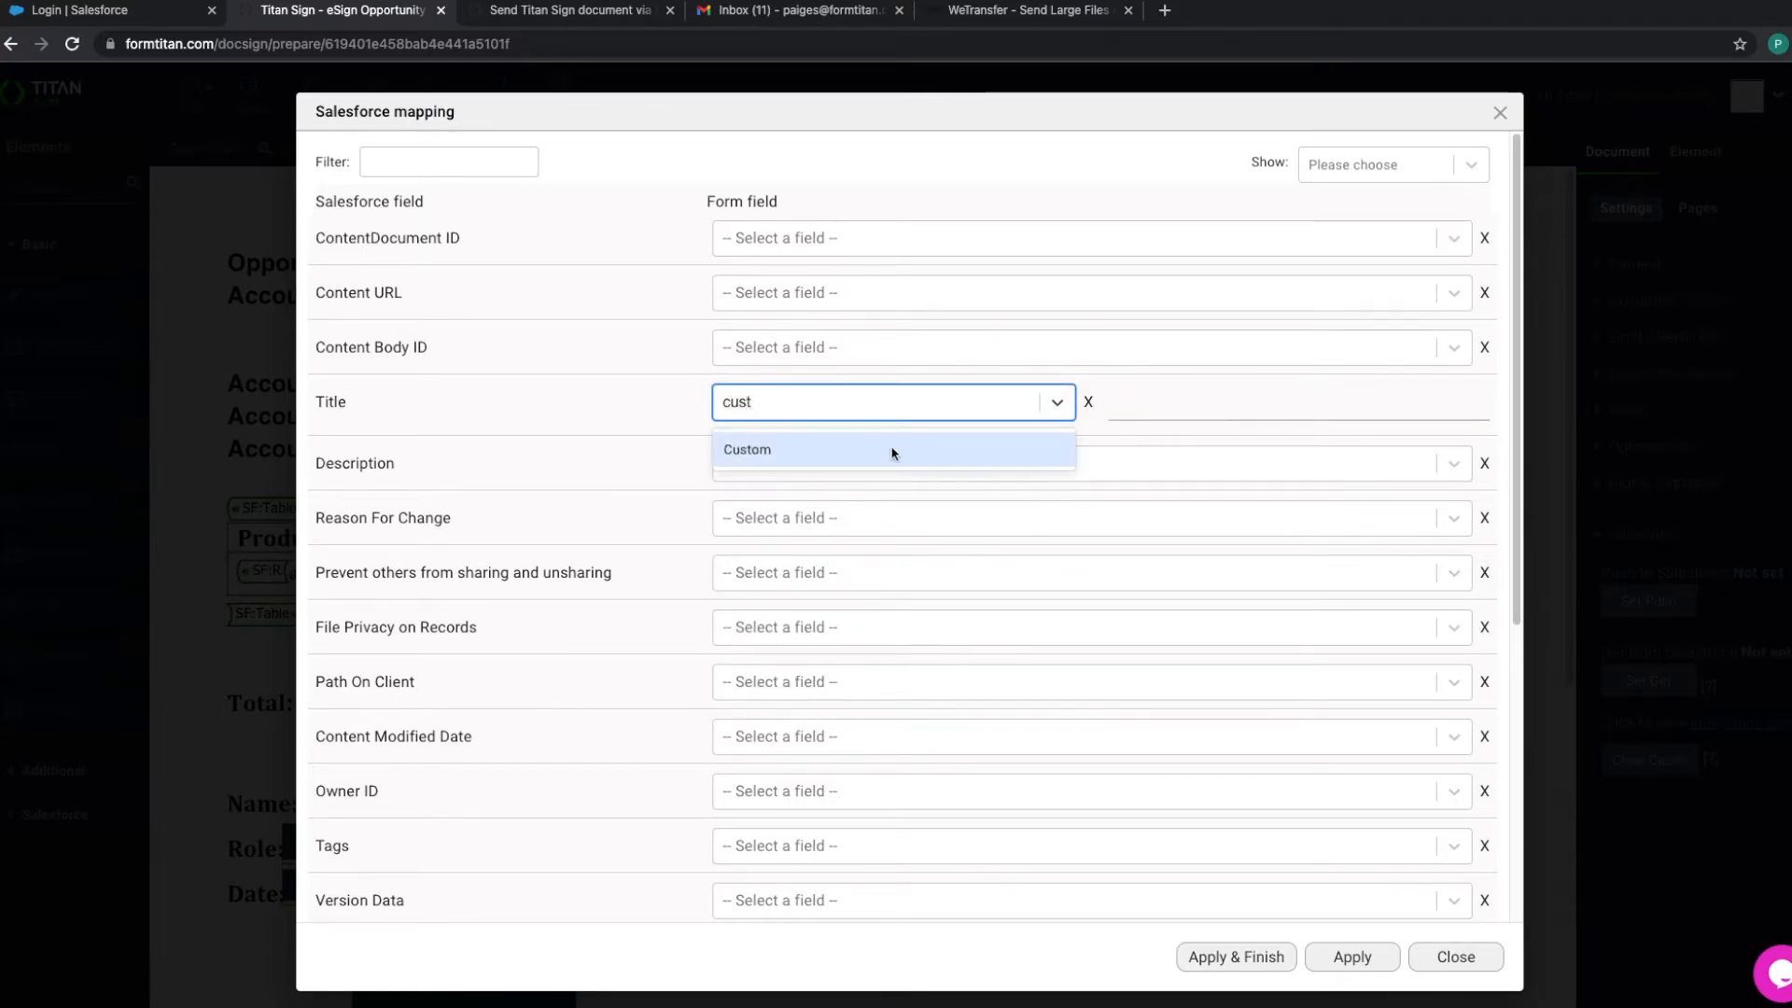
left_click(927, 457)
- Start the custom title with the Name field followed by the text 'Contrat Signed'
left_click(1318, 409)
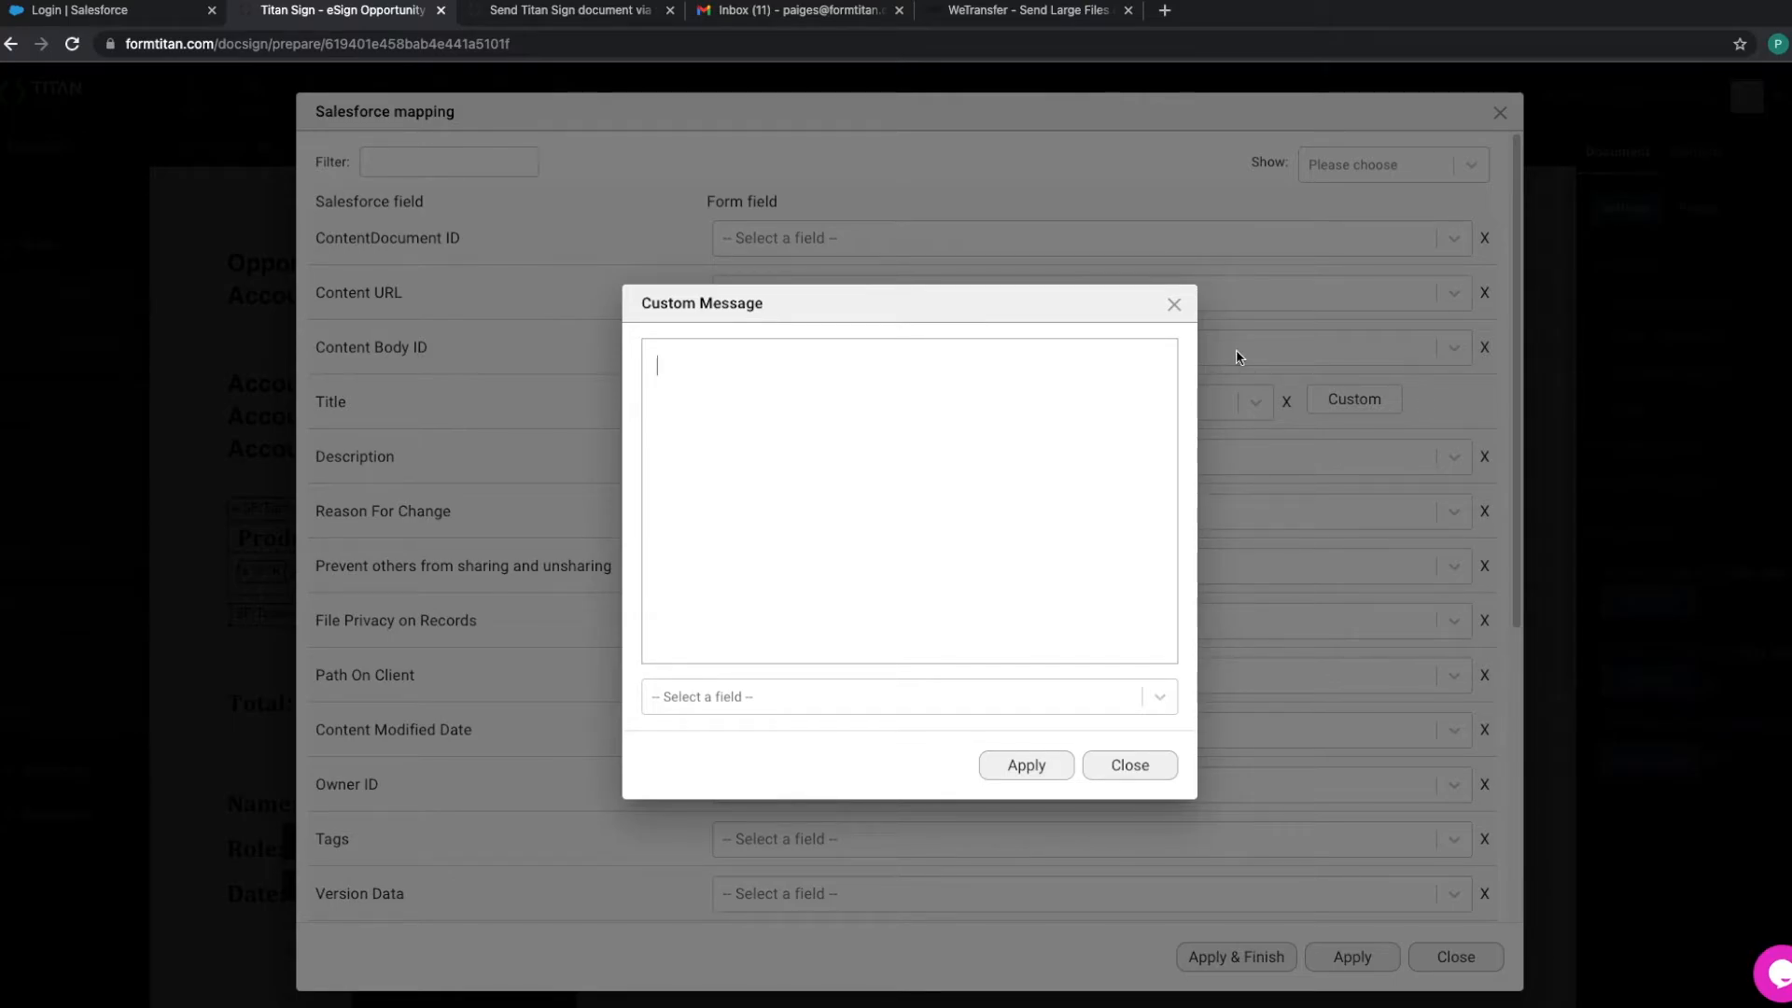
left_click(1159, 697)
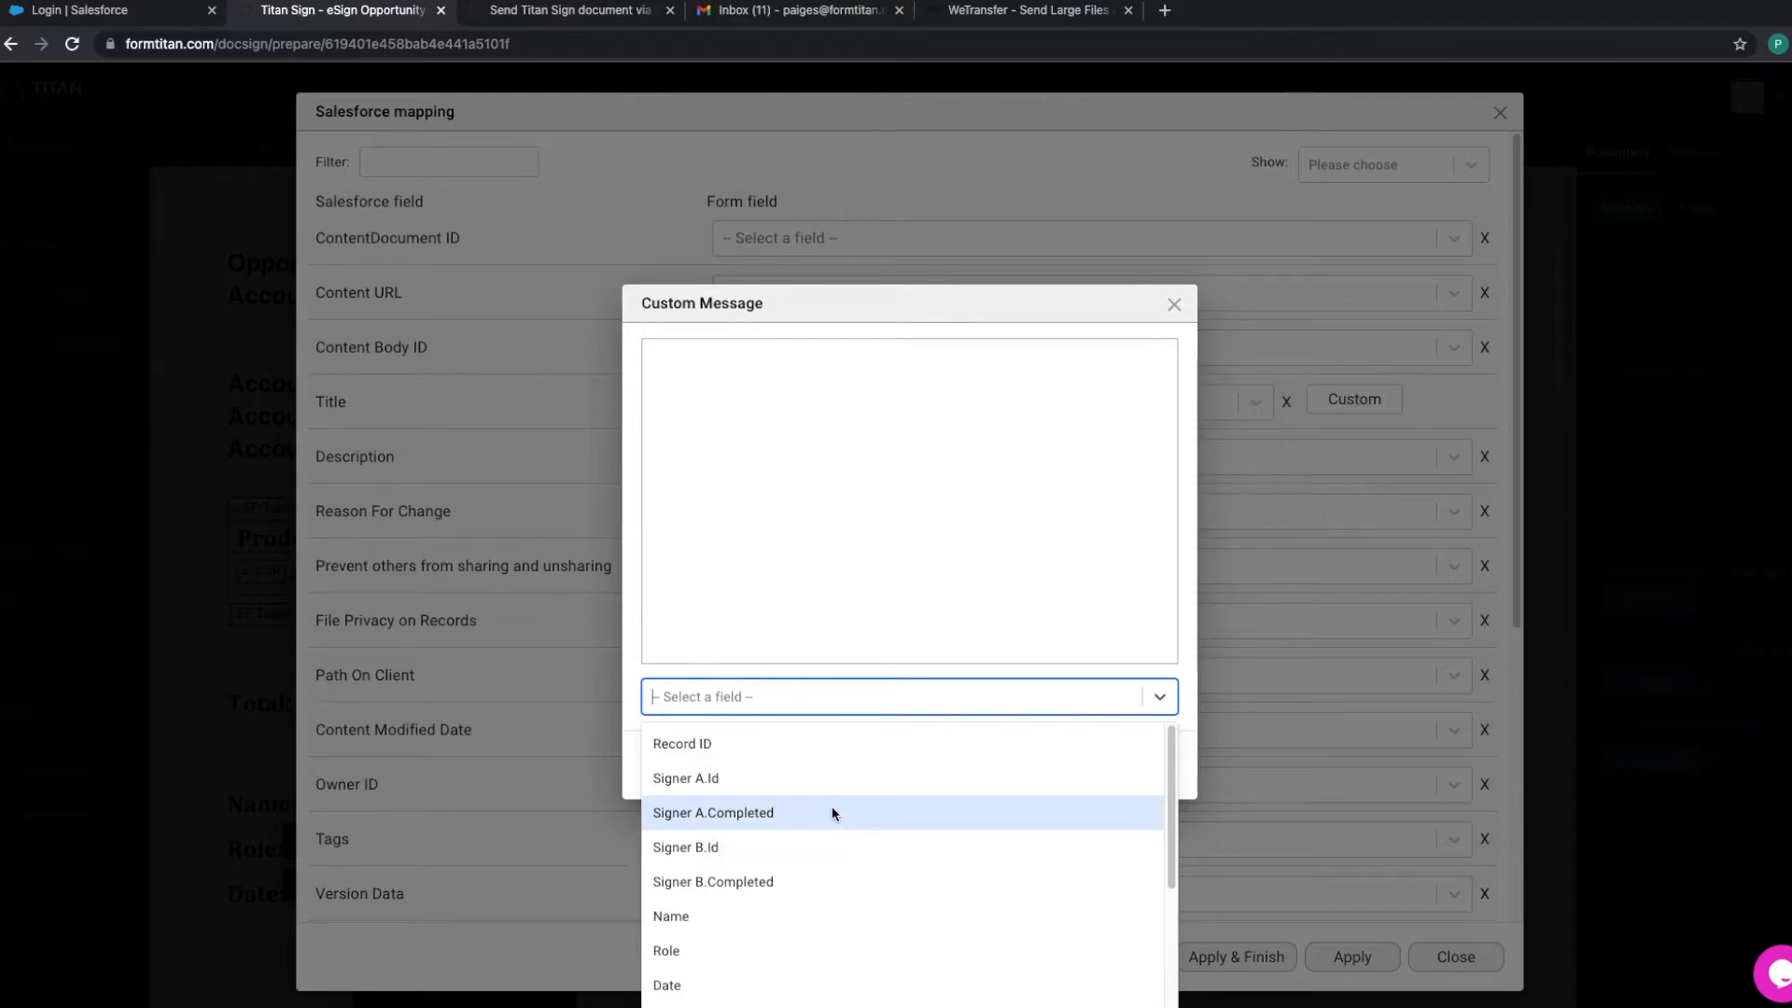
scroll(801, 904, "down", 1)
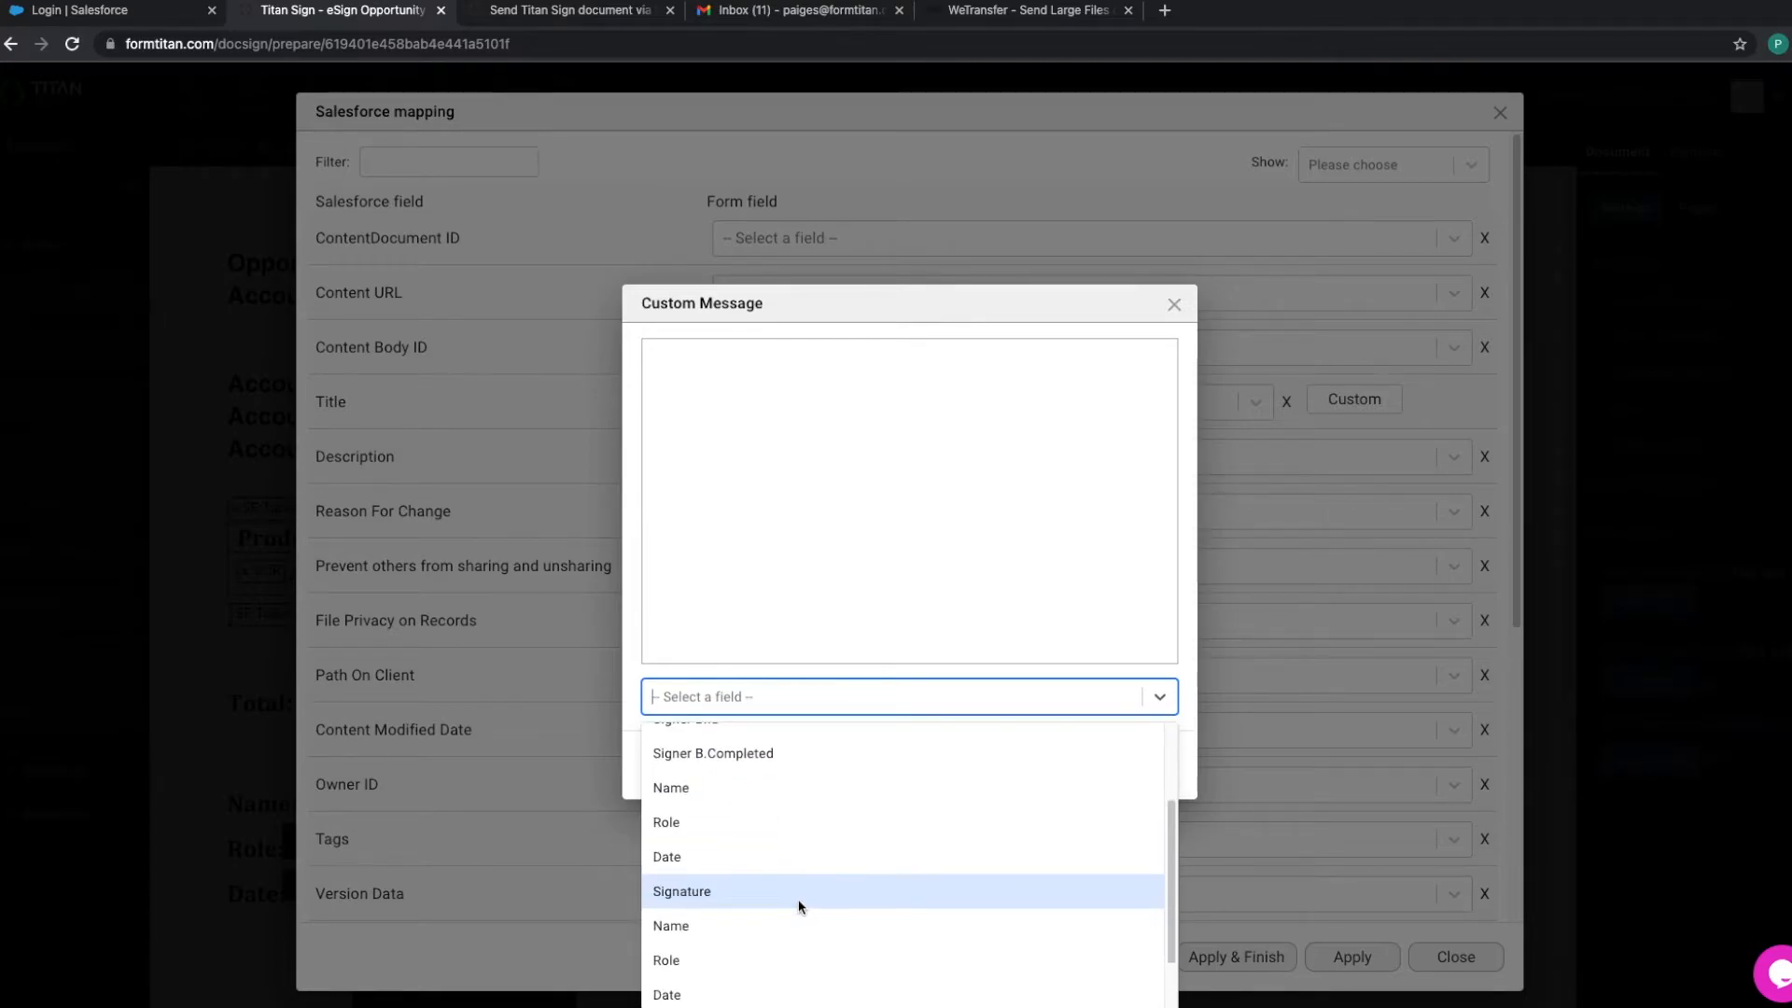
left_click(698, 792)
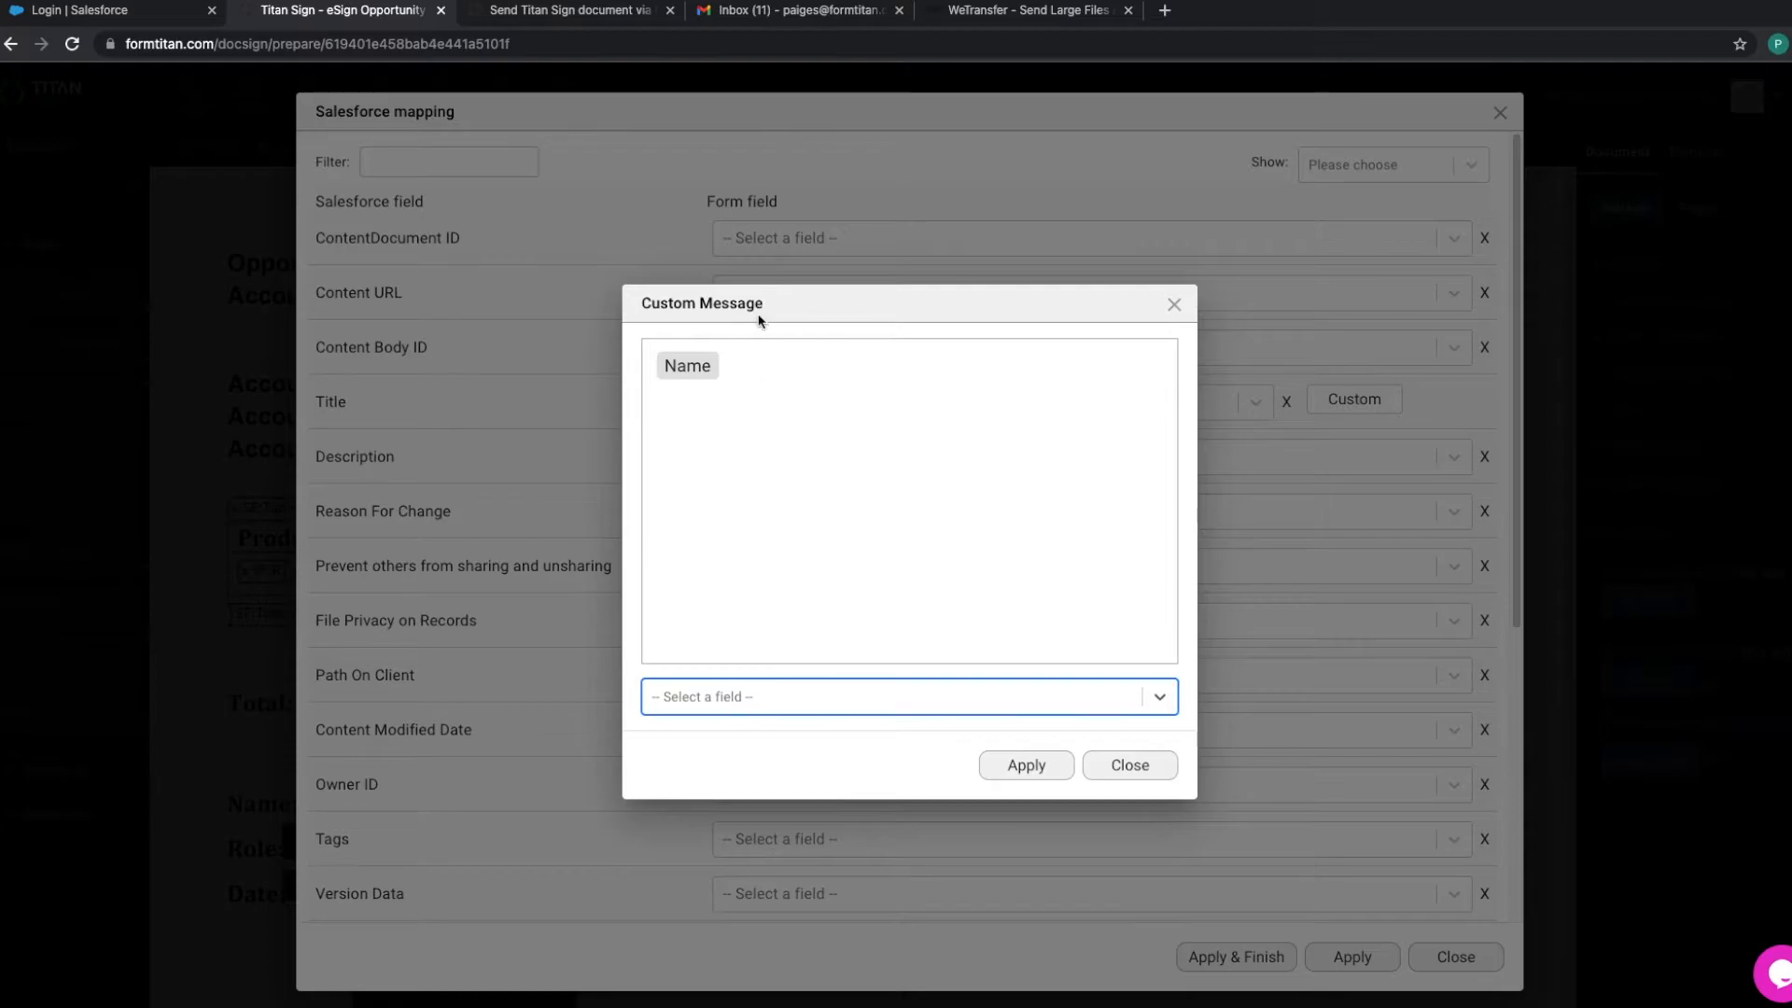
left_click(756, 371)
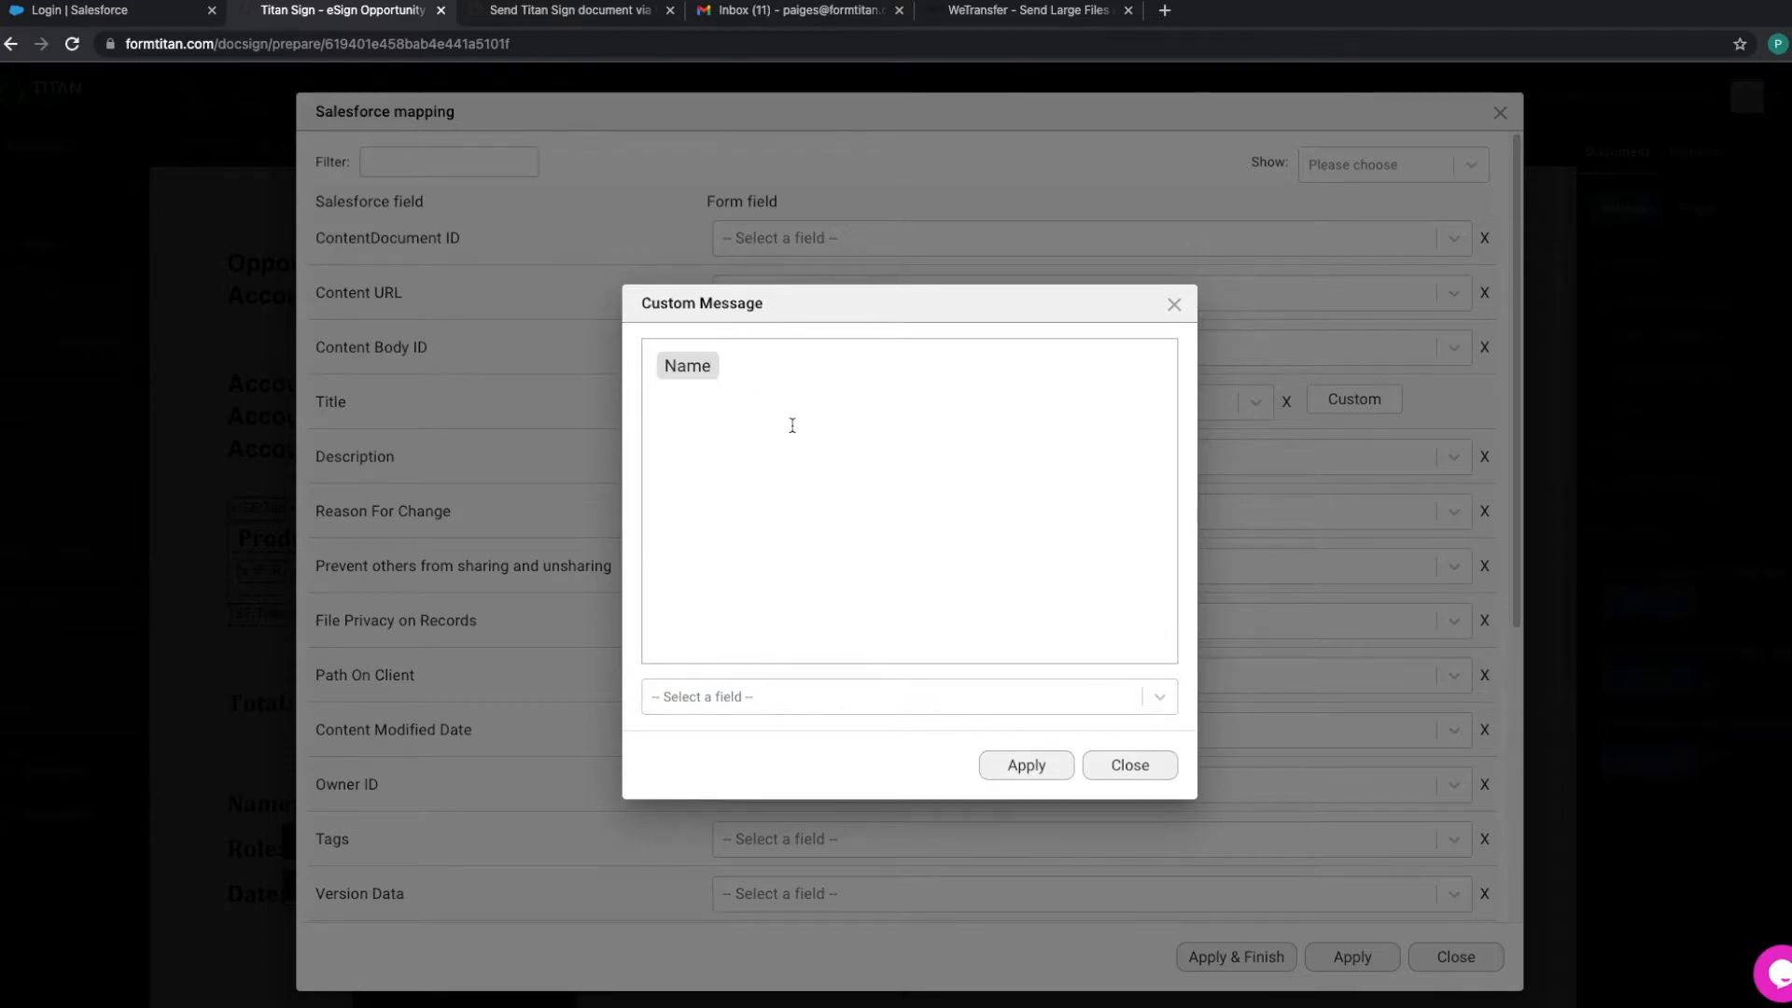
type("Contrat Signed")
- Append the Date field, correct the text to 'Contract Signed', and apply the custom title
left_click(1152, 711)
scroll(826, 836, "down", 1)
scroll(827, 835, "down", 4)
scroll(822, 837, "up", 8)
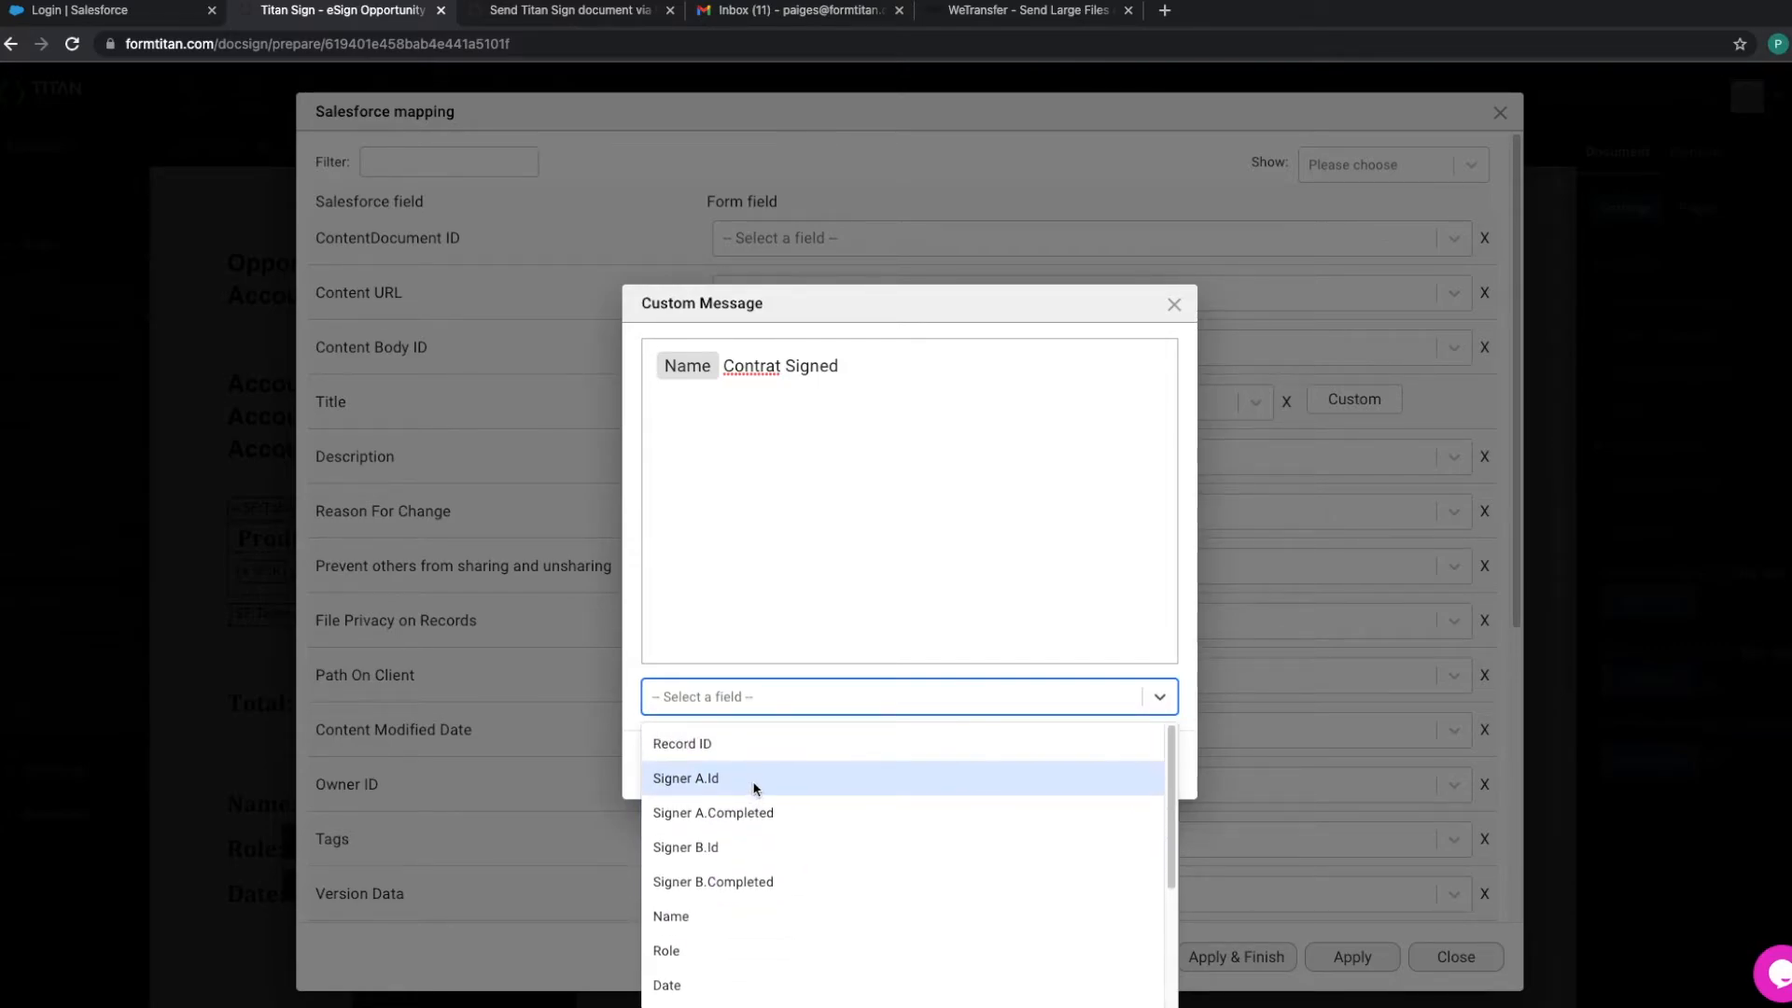
scroll(802, 819, "down", 3)
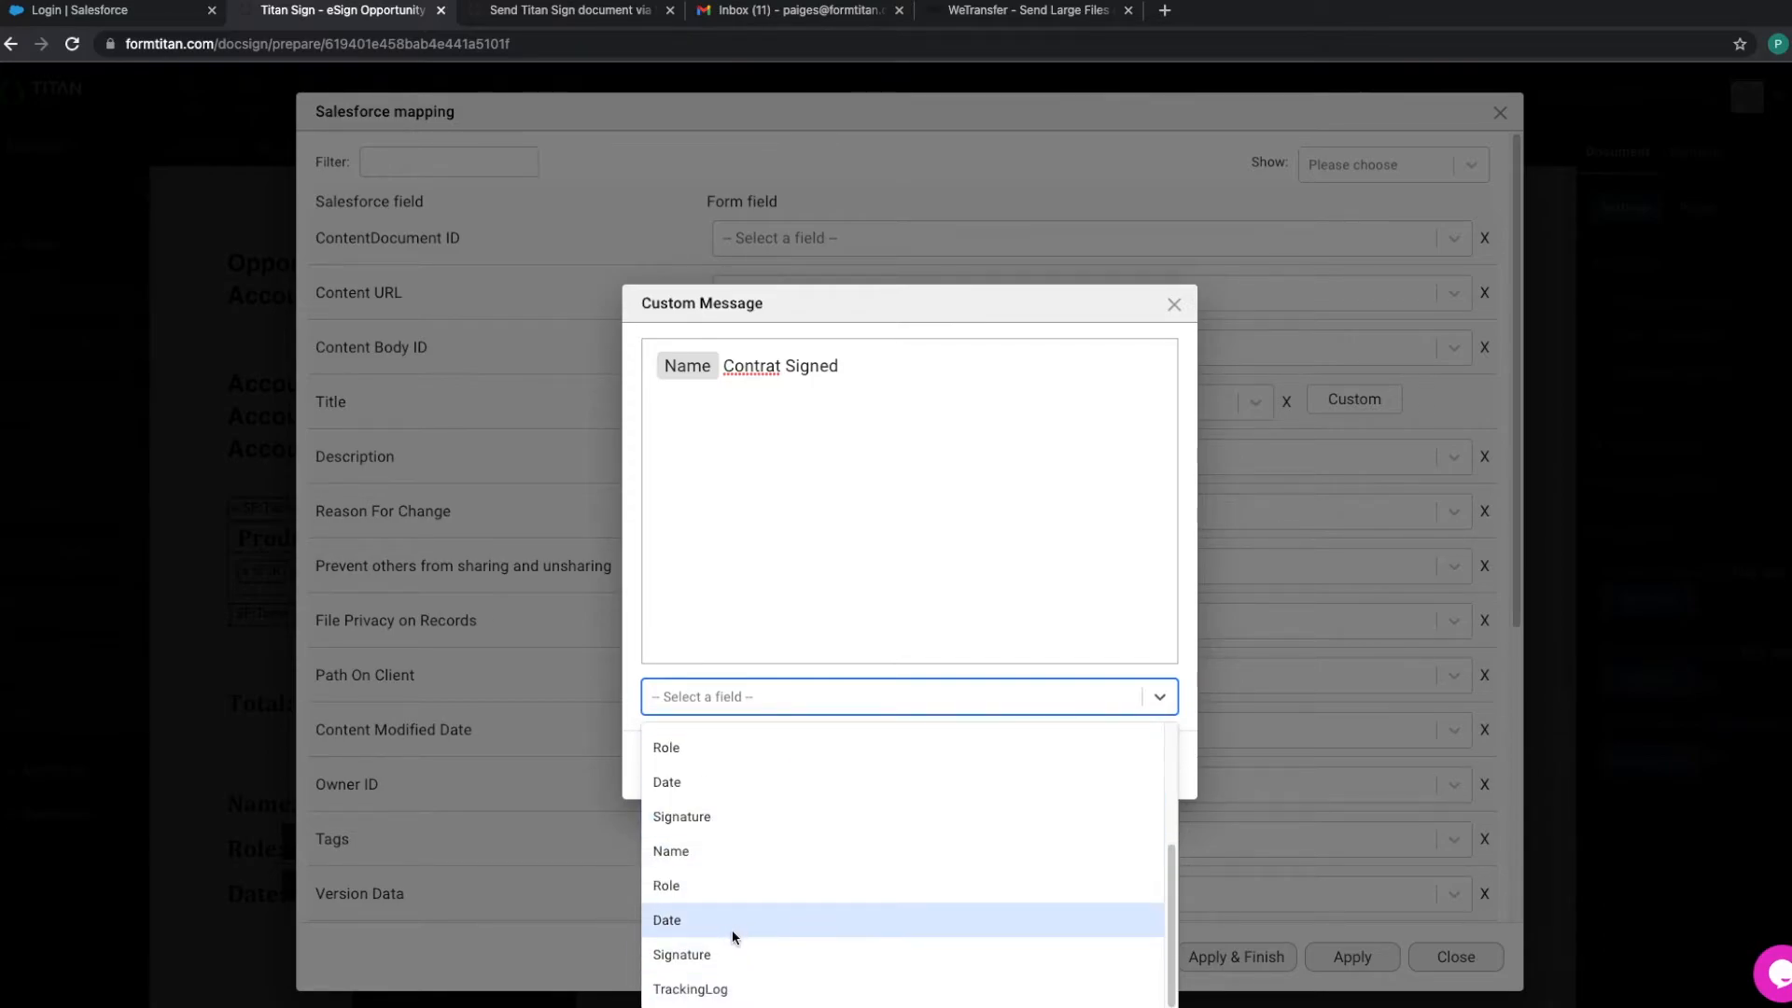
left_click(717, 794)
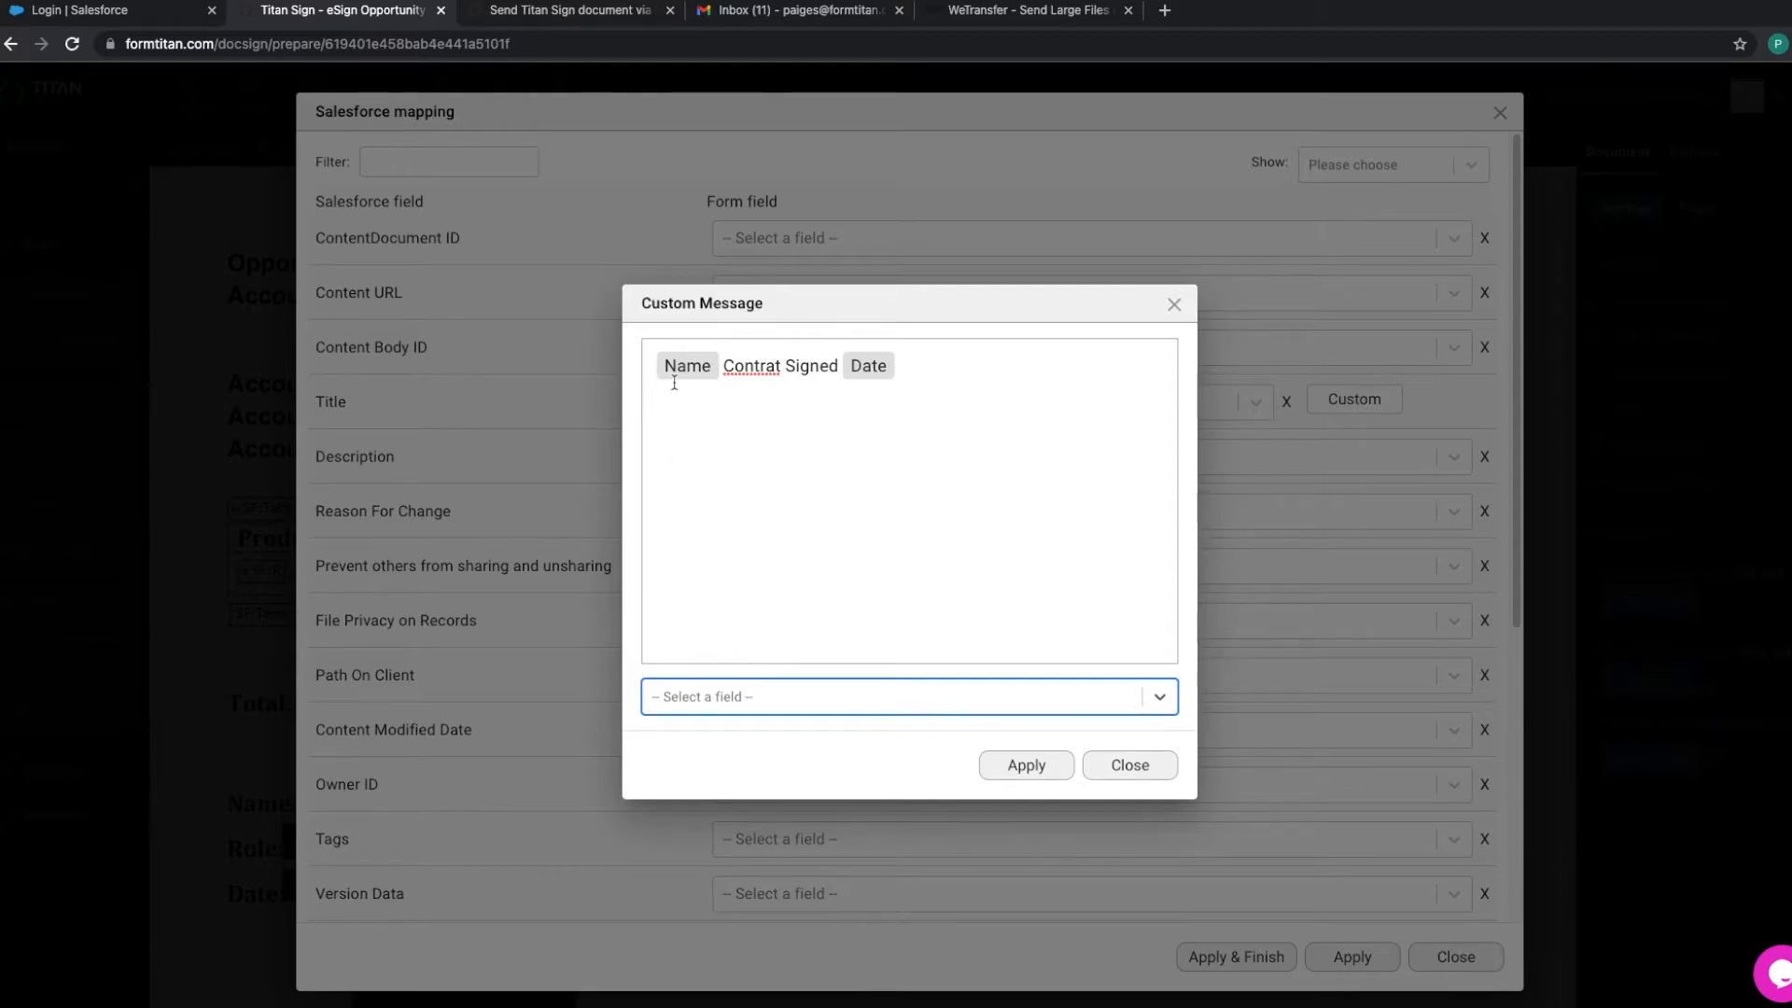
left_click(771, 366)
type("c")
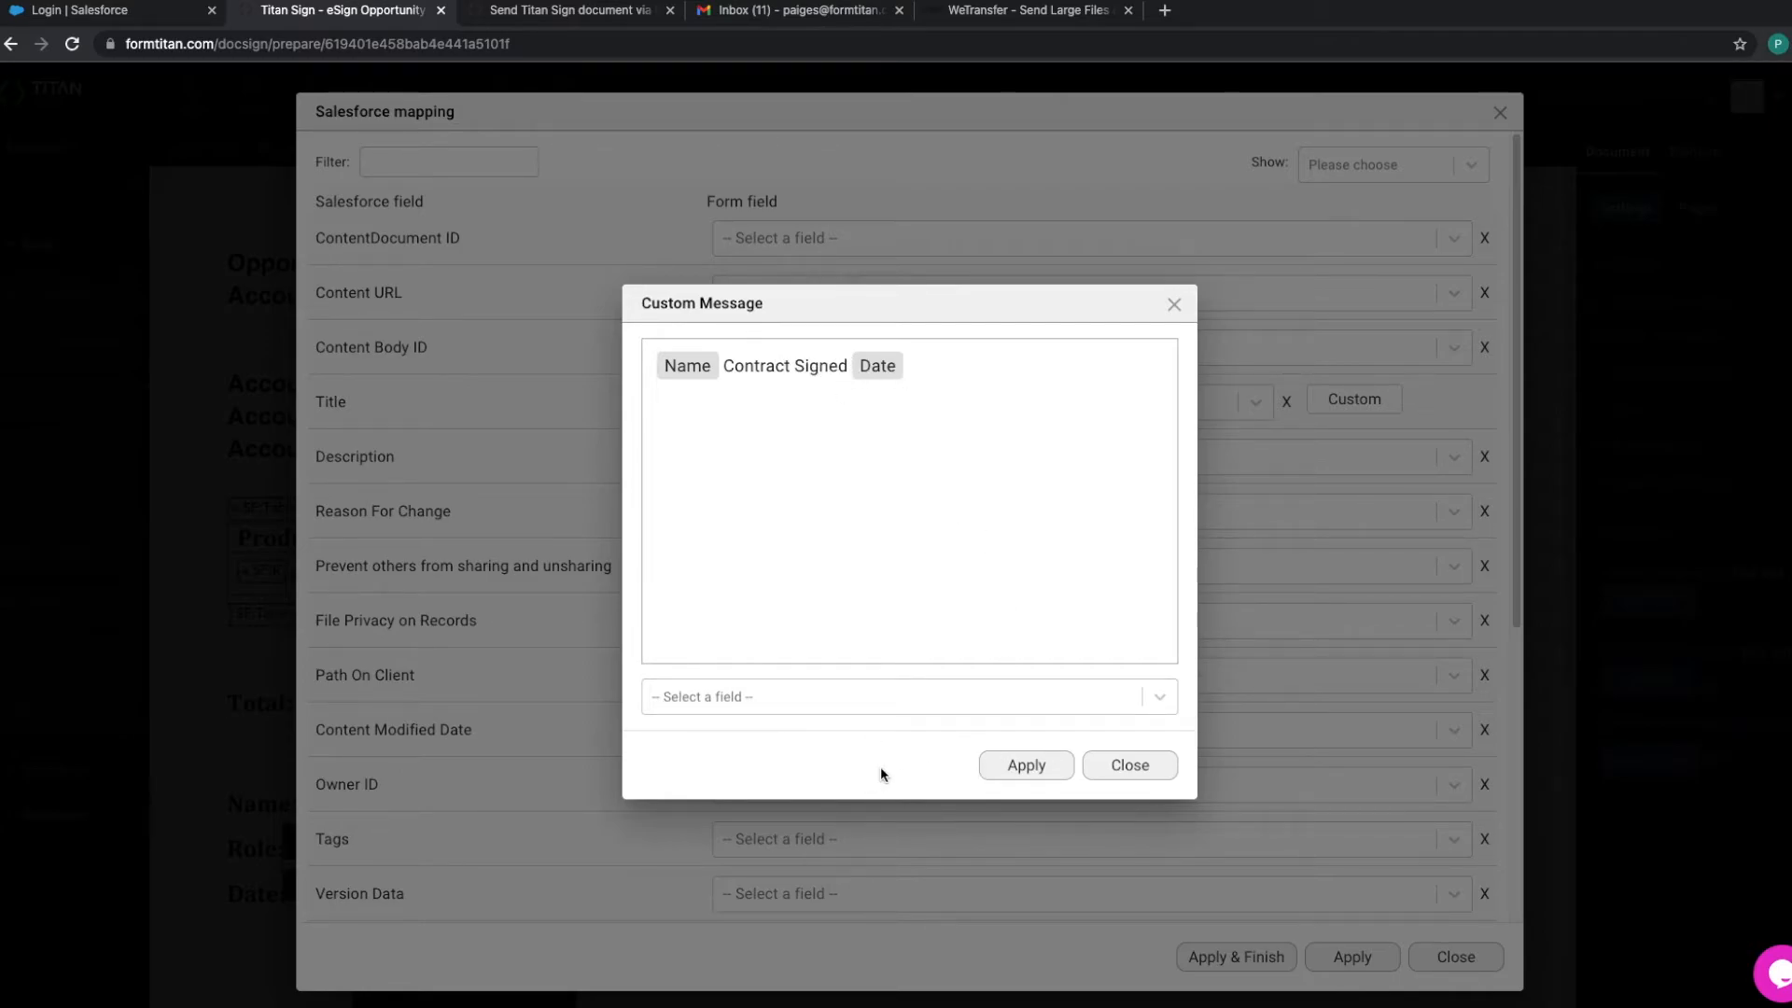
left_click(1024, 765)
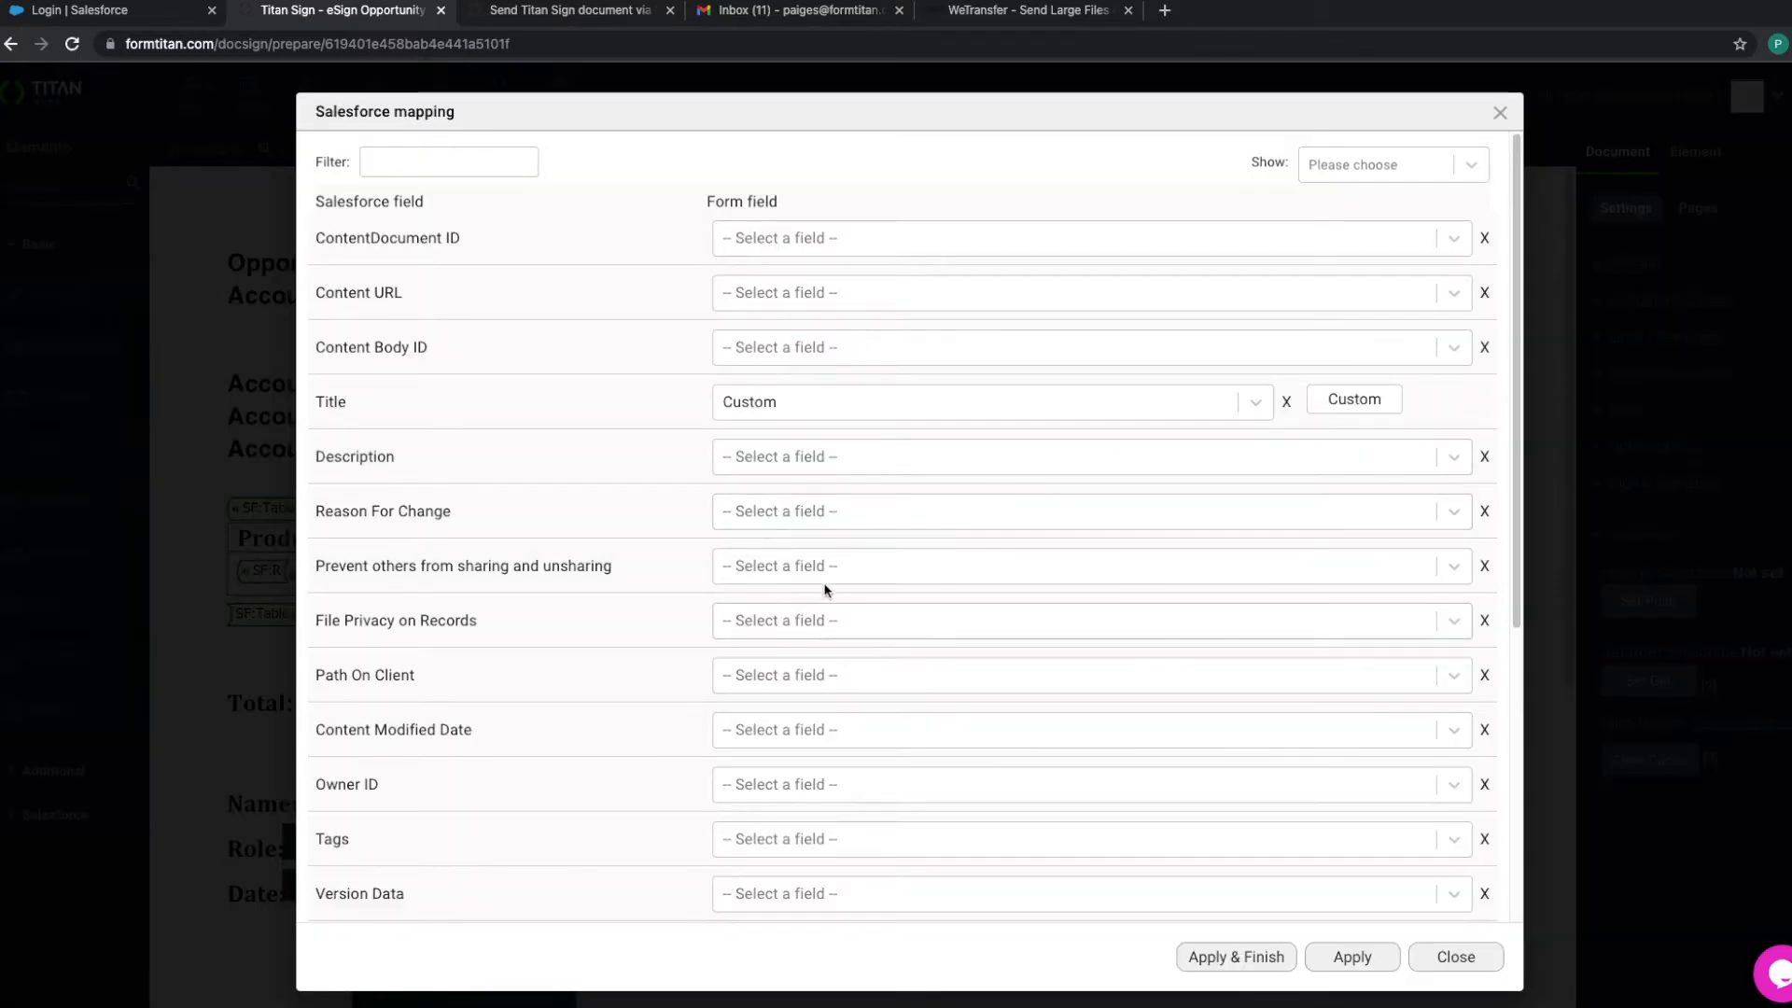
- Map Version Data to Your Document and First Publish Location ID to Record ID
scroll(816, 742, "down", 2)
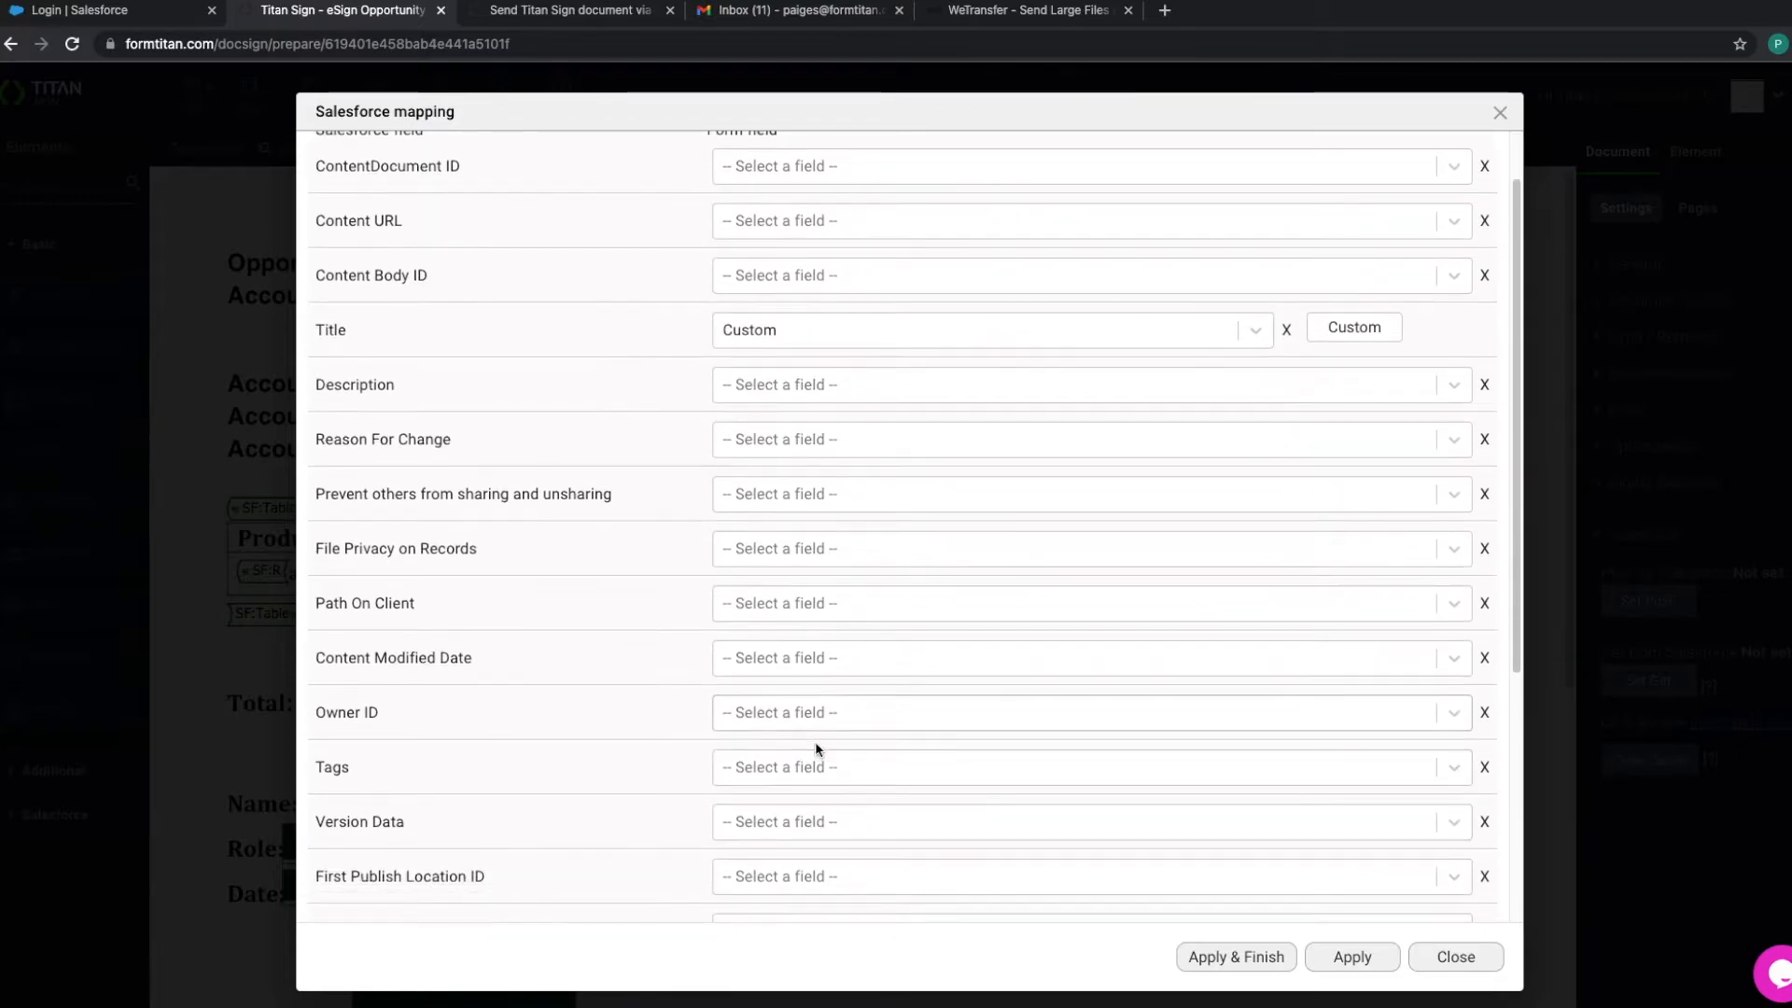
left_click(837, 721)
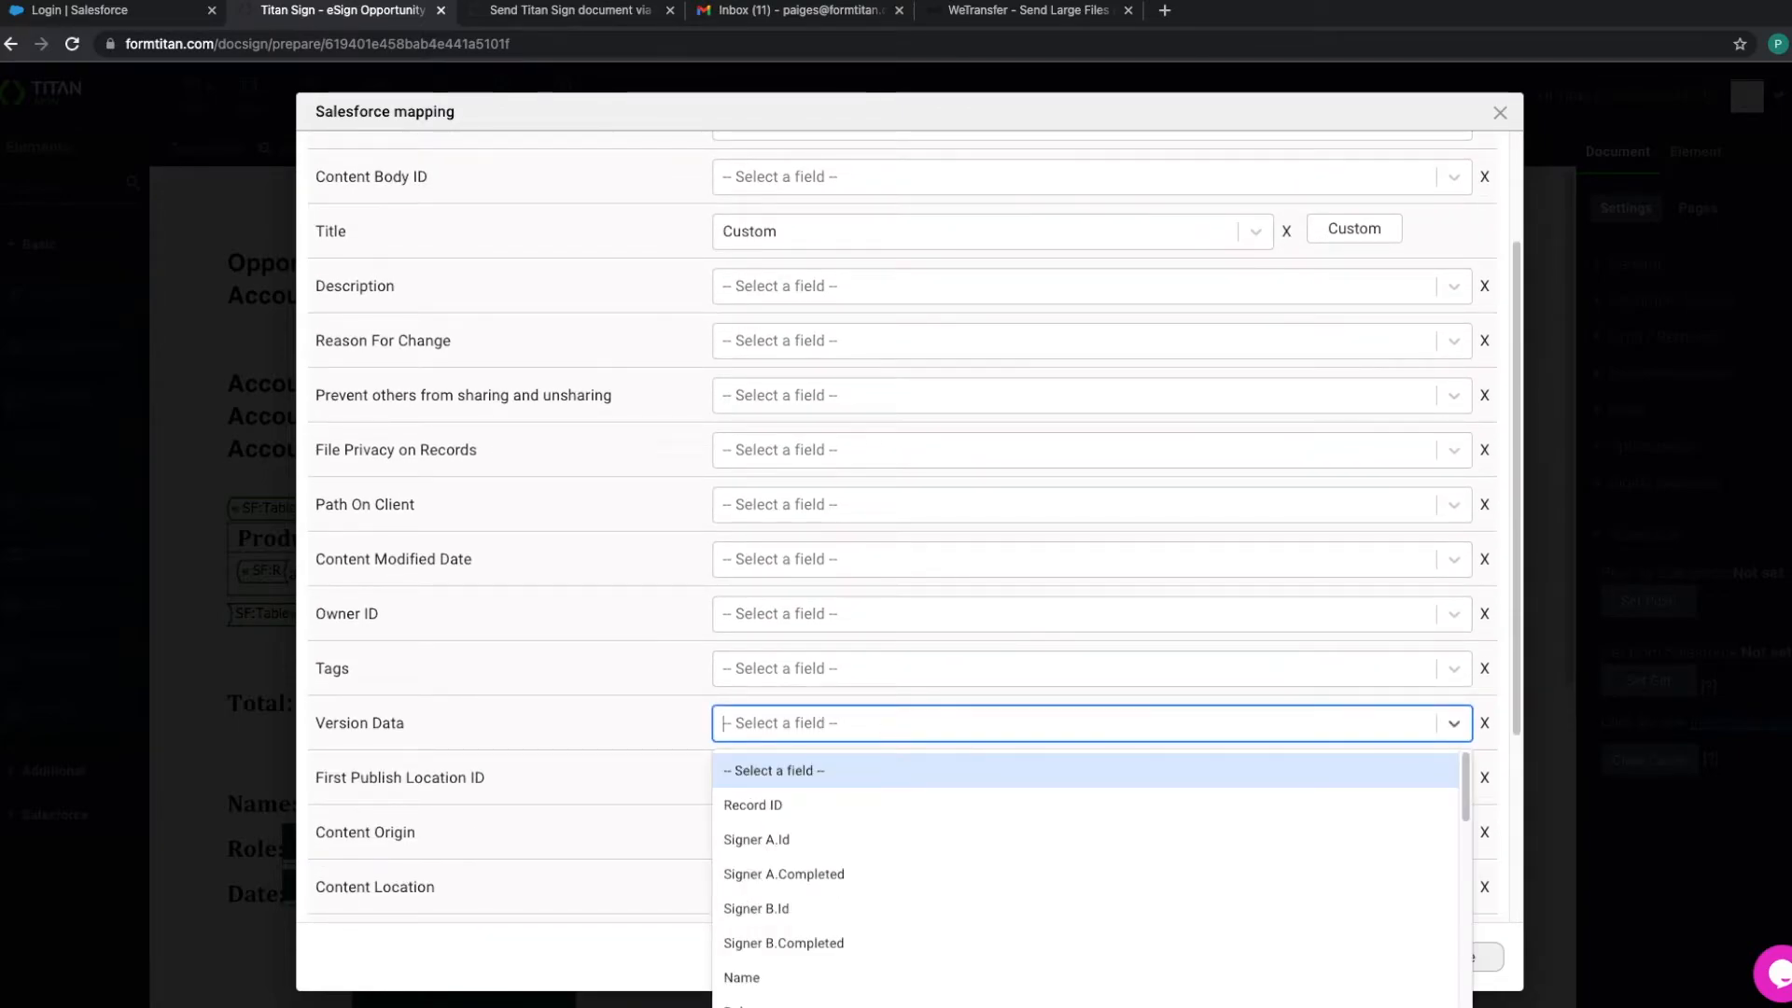
type("you")
left_click(806, 768)
left_click(778, 785)
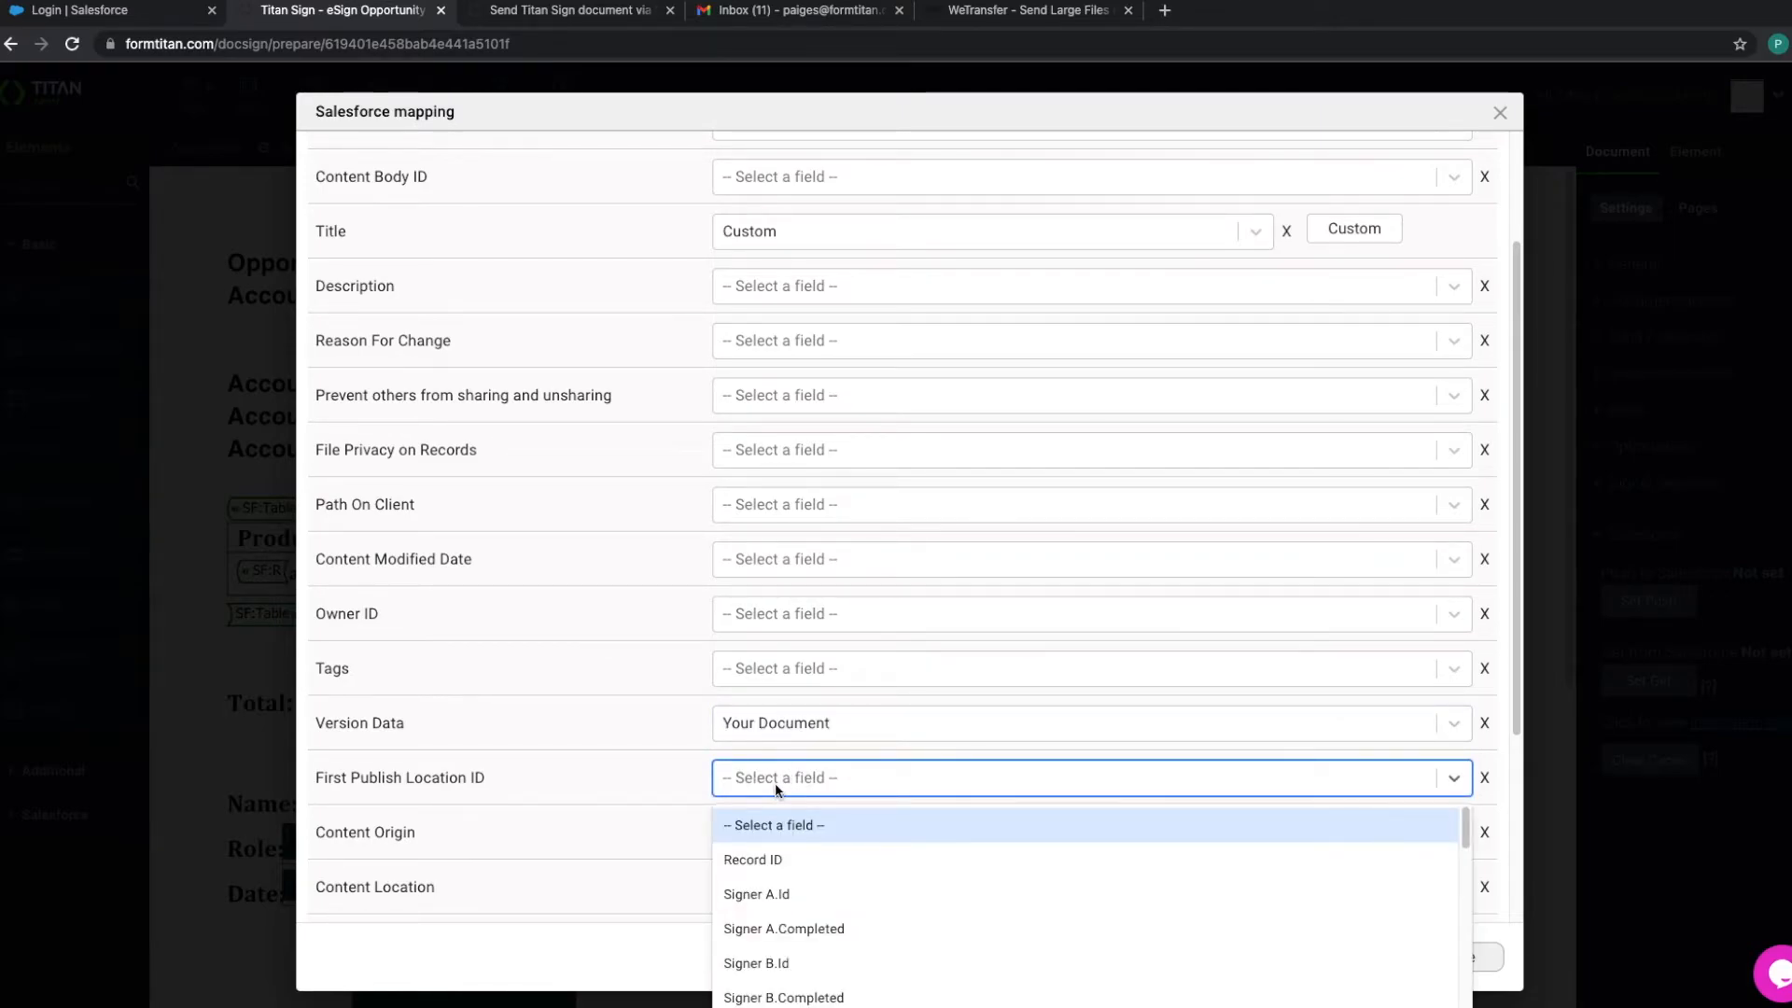
type("oppo")
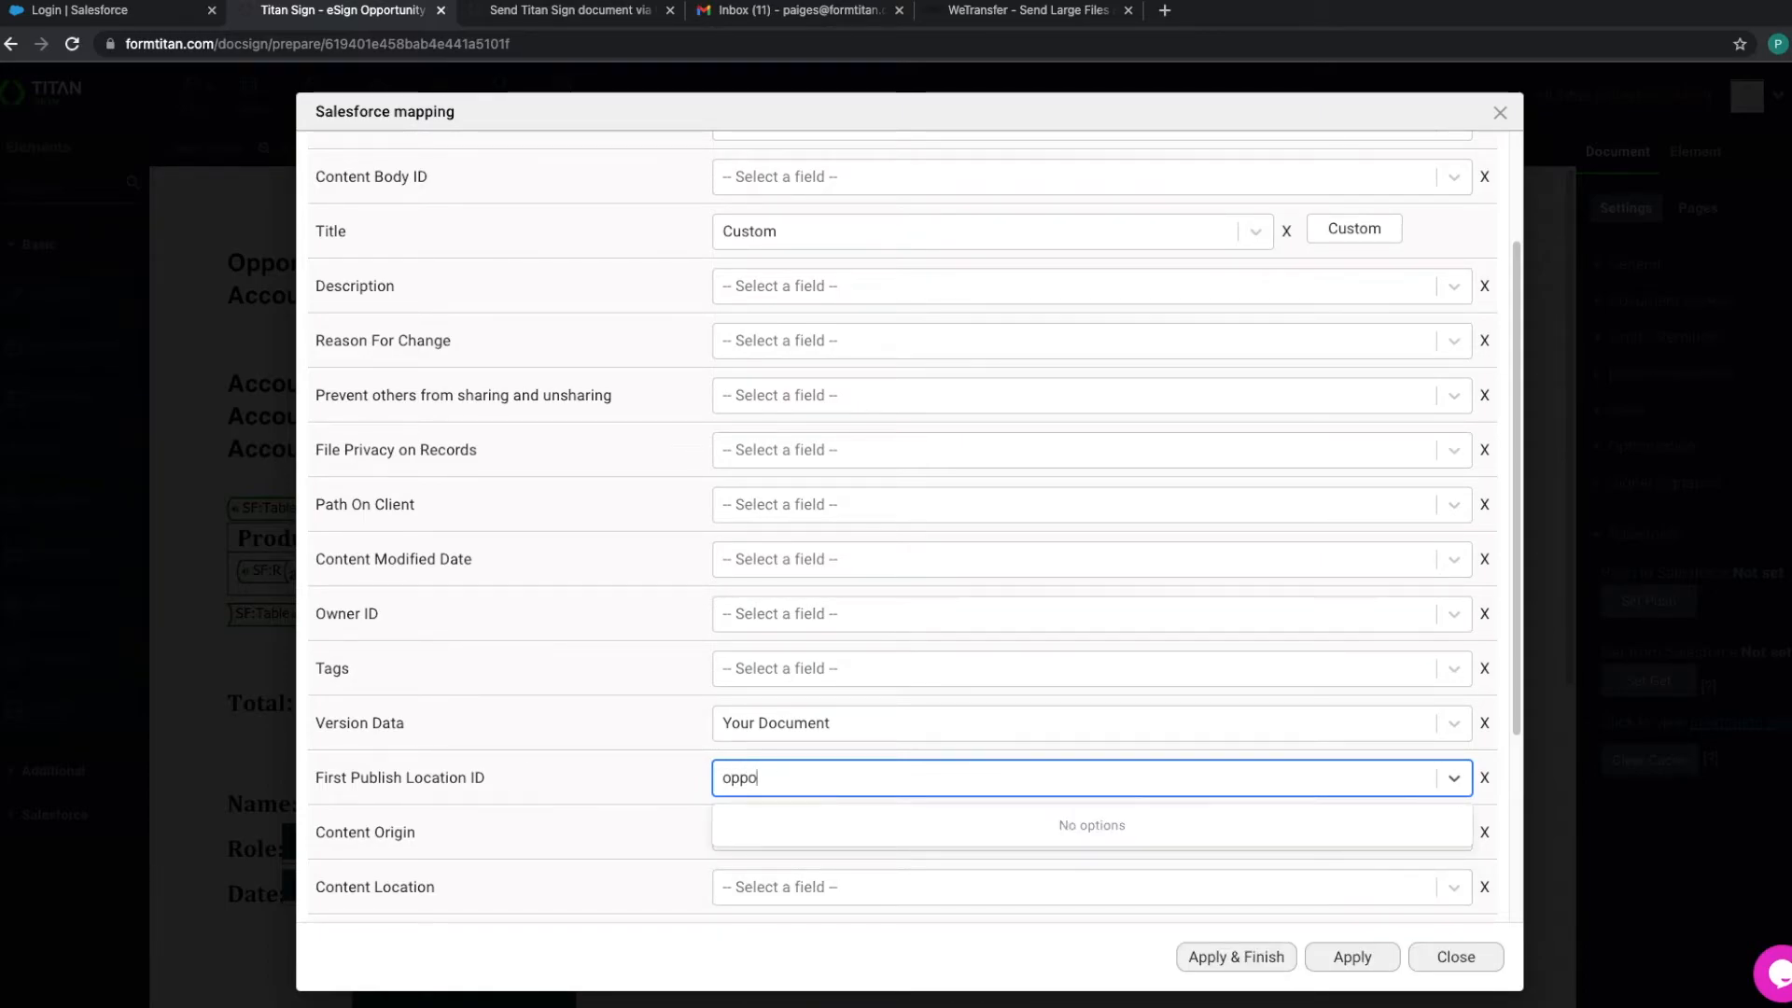
key("BackSpace")
key("BackSpace")
key("BackSpace")
key("BackSpace")
key("BackSpace")
scroll(778, 870, "up", 1)
left_click(776, 861)
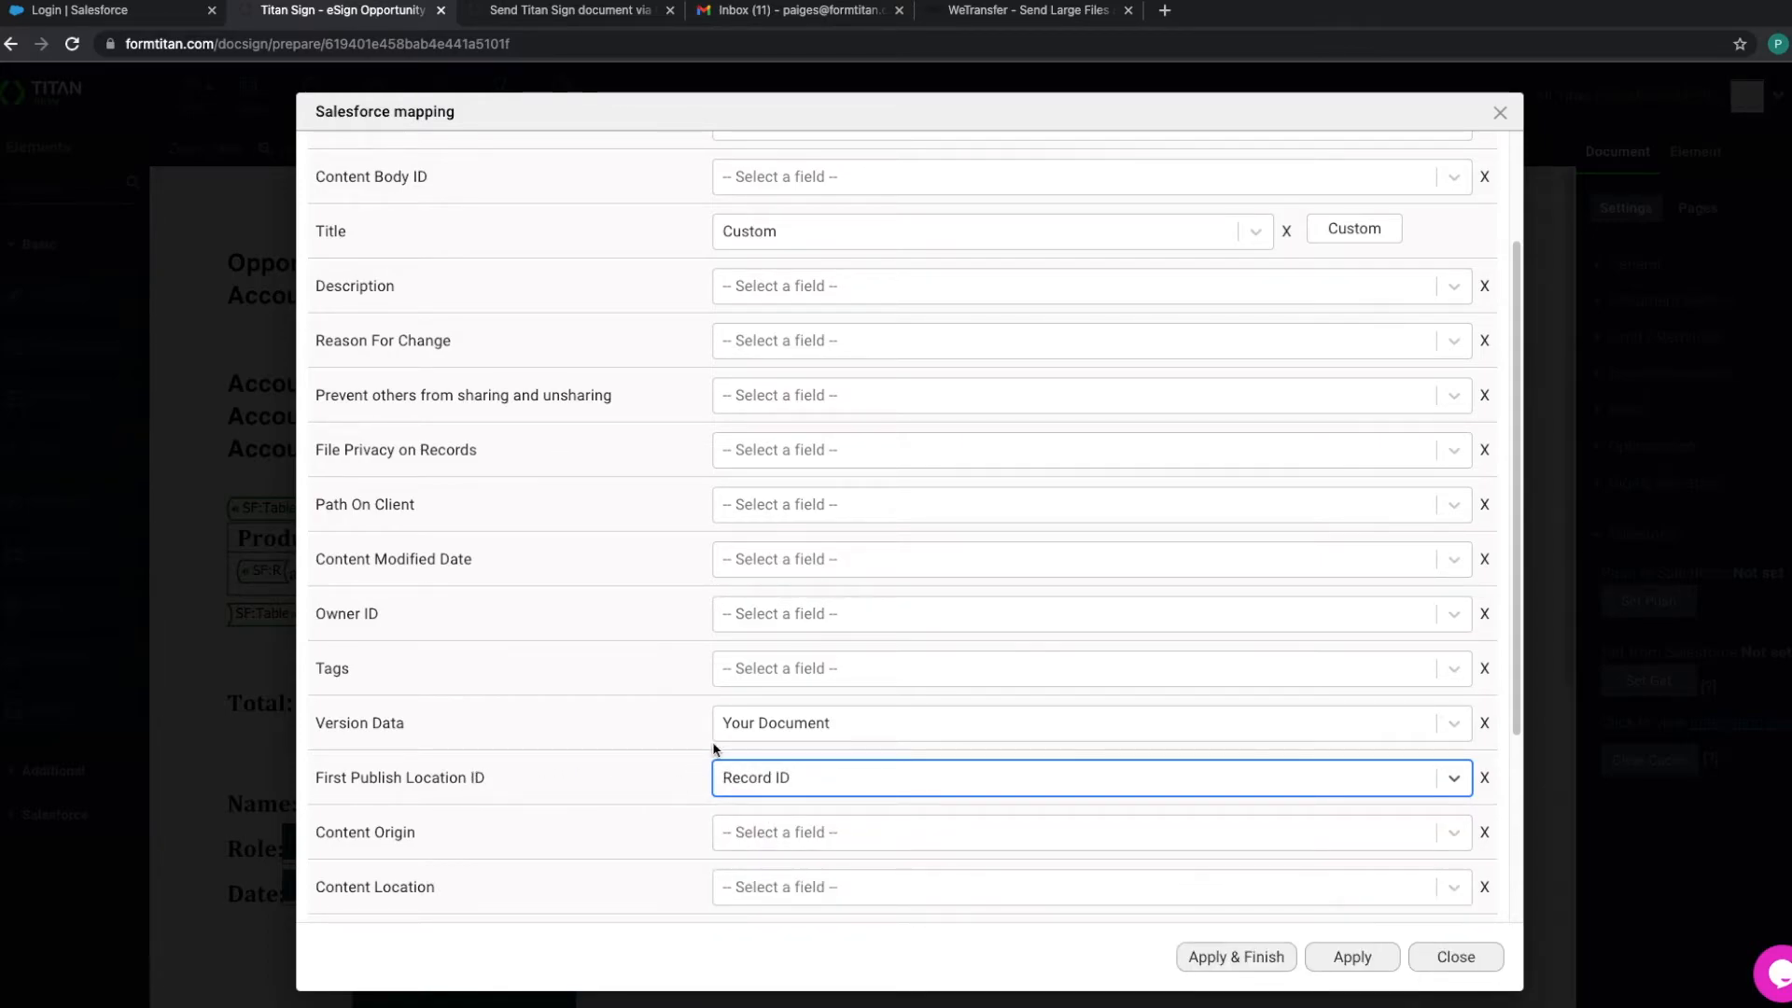
scroll(769, 725, "down", 1)
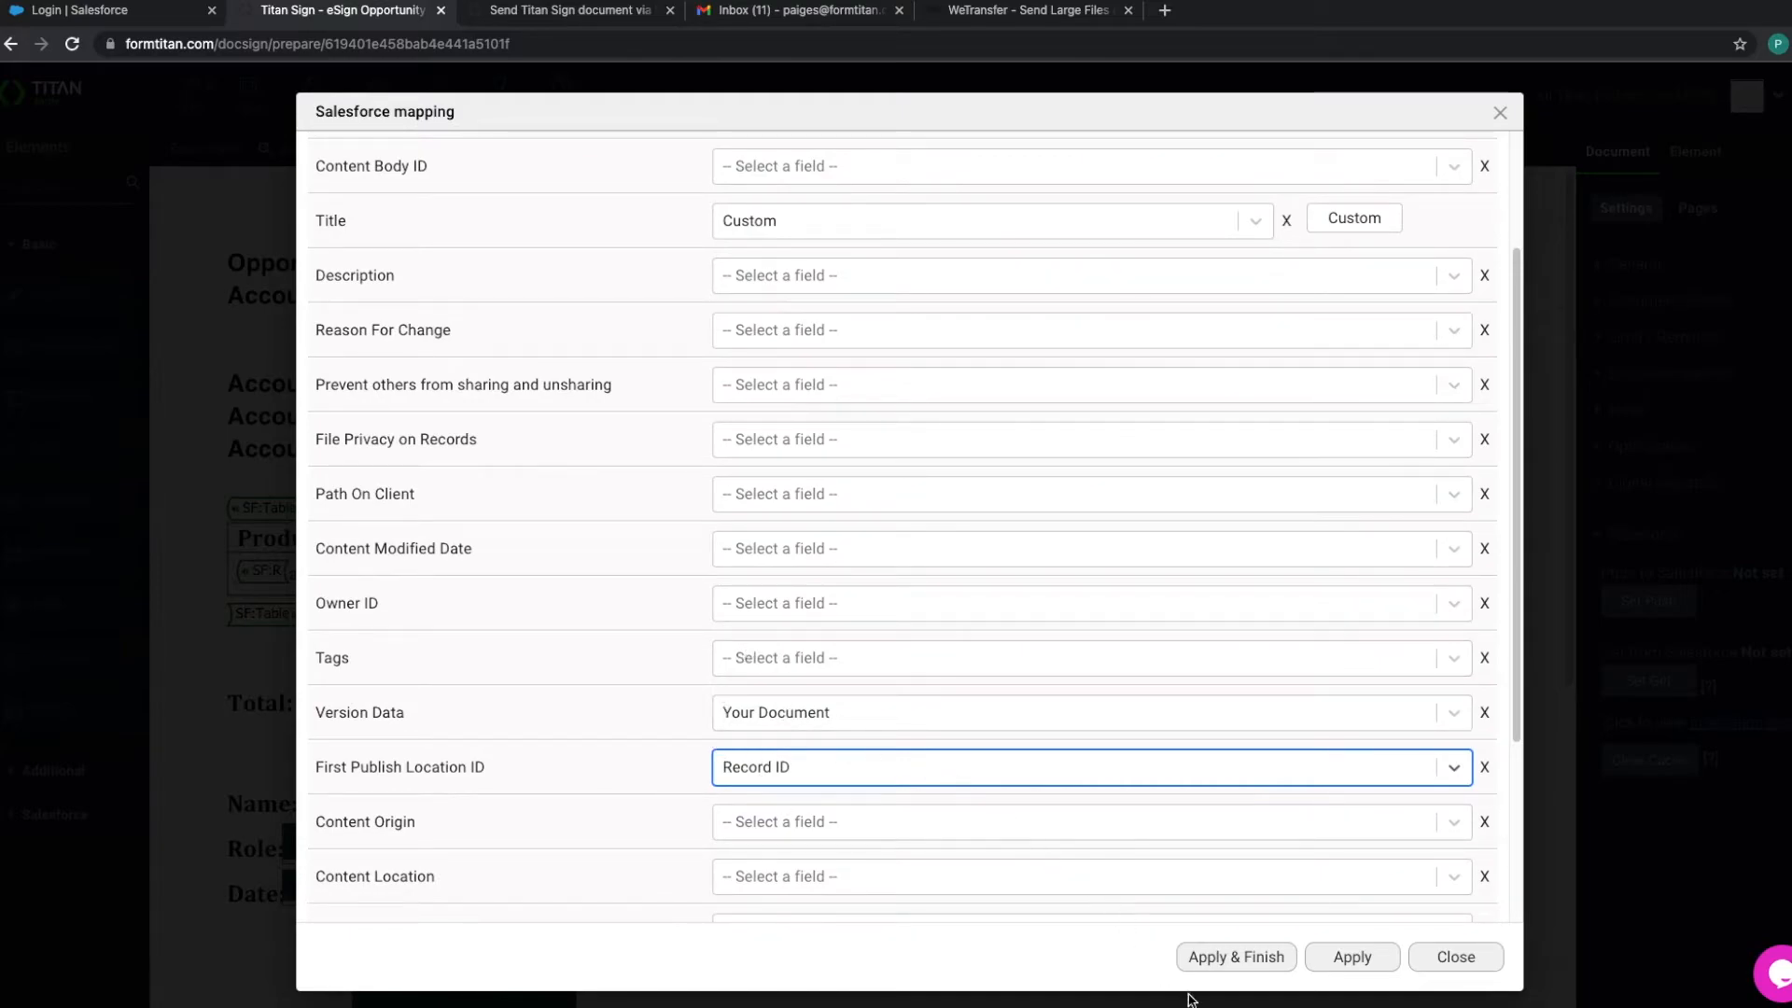
scroll(910, 819, "down", 3)
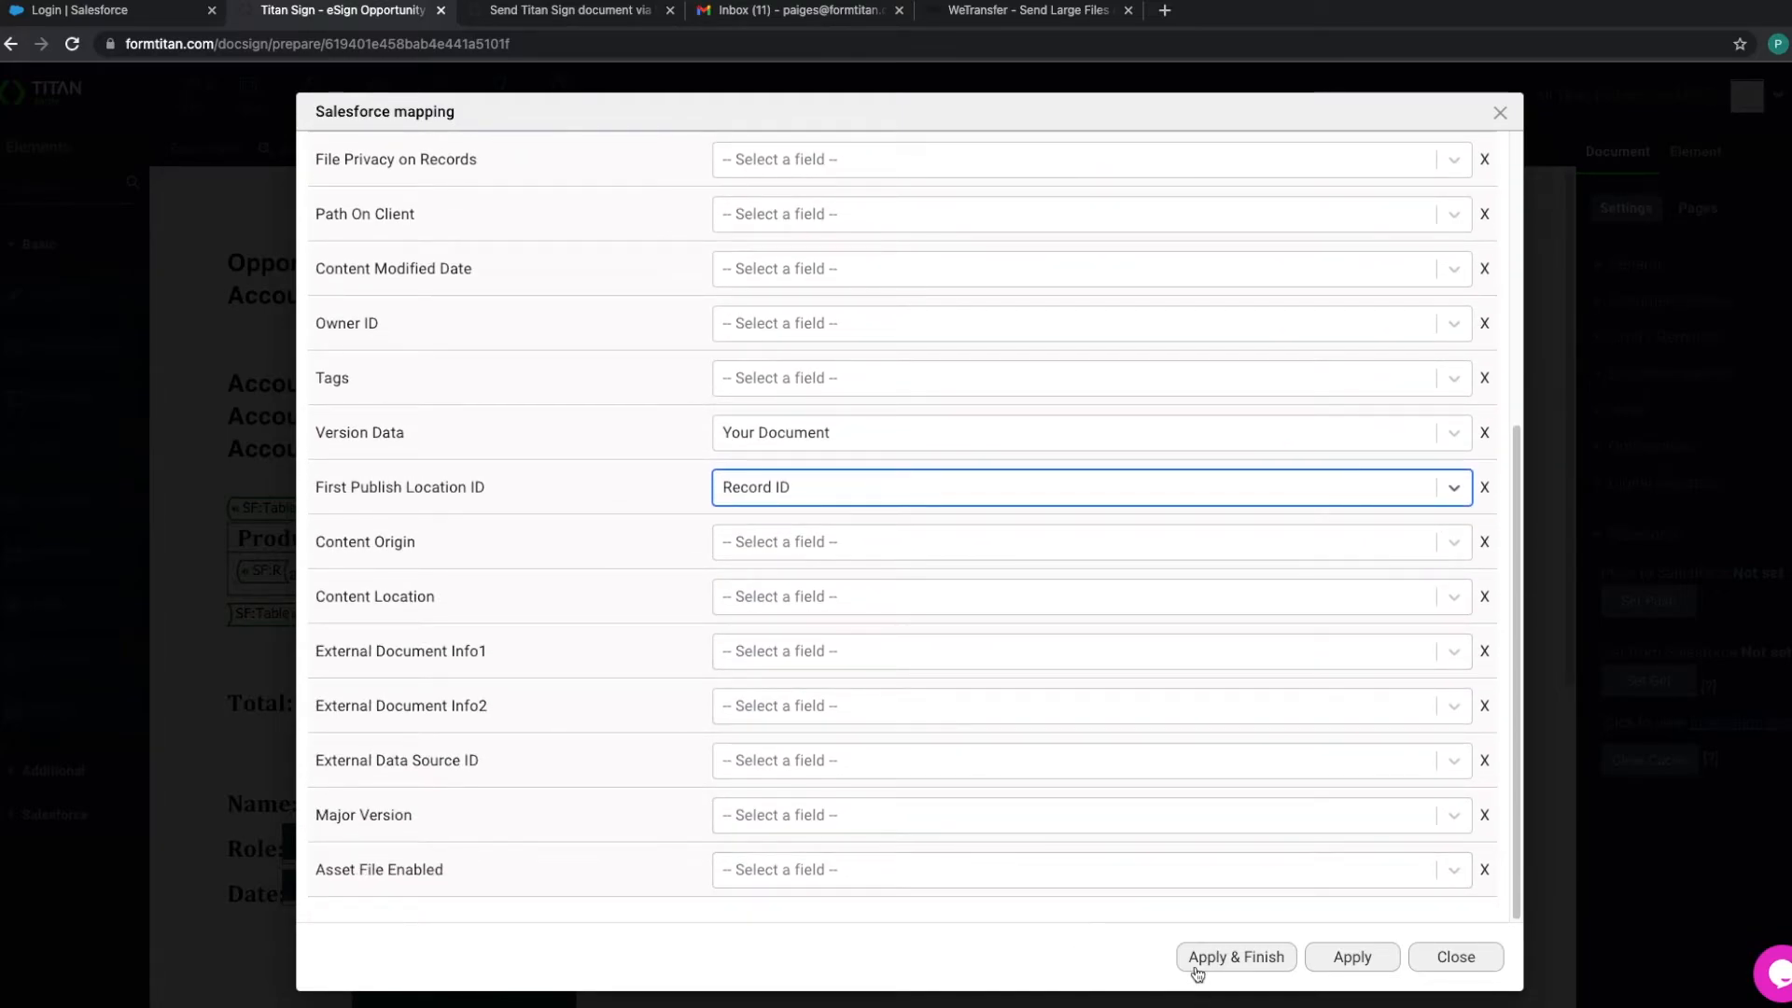
- Confirm the Files mapping with Apply & Finish and both follow-up Apply buttons
left_click(1328, 960)
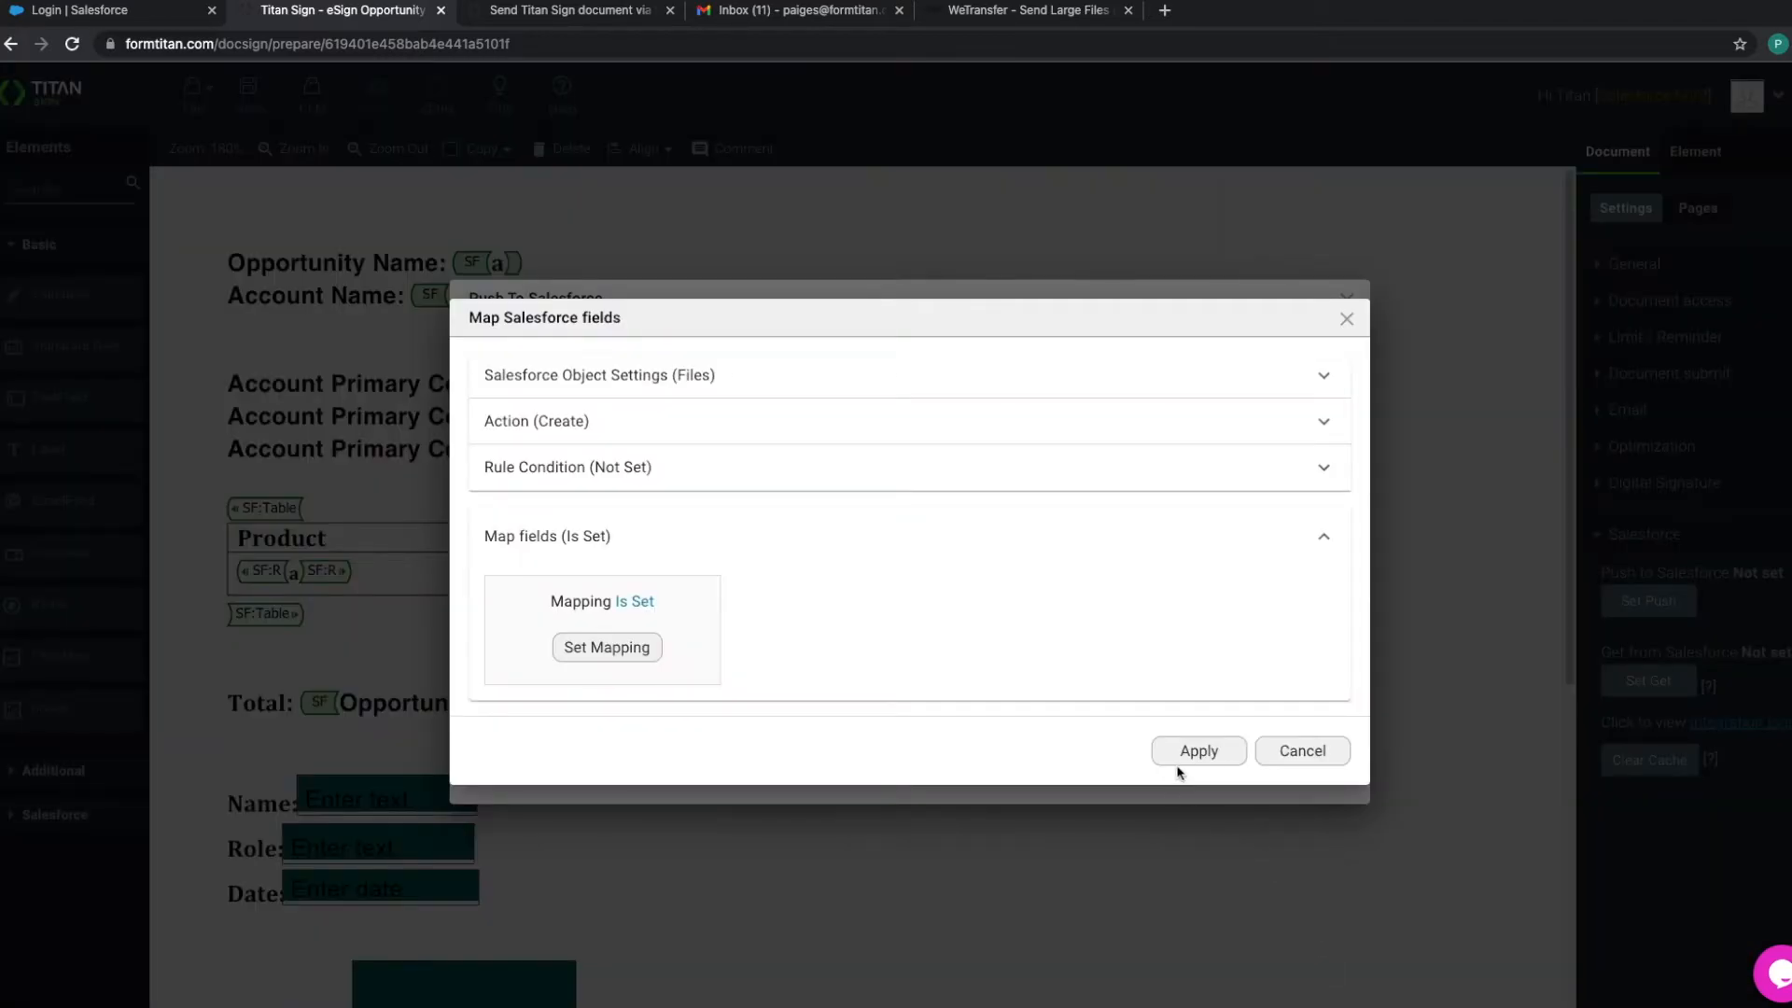
left_click(1176, 753)
left_click(1202, 771)
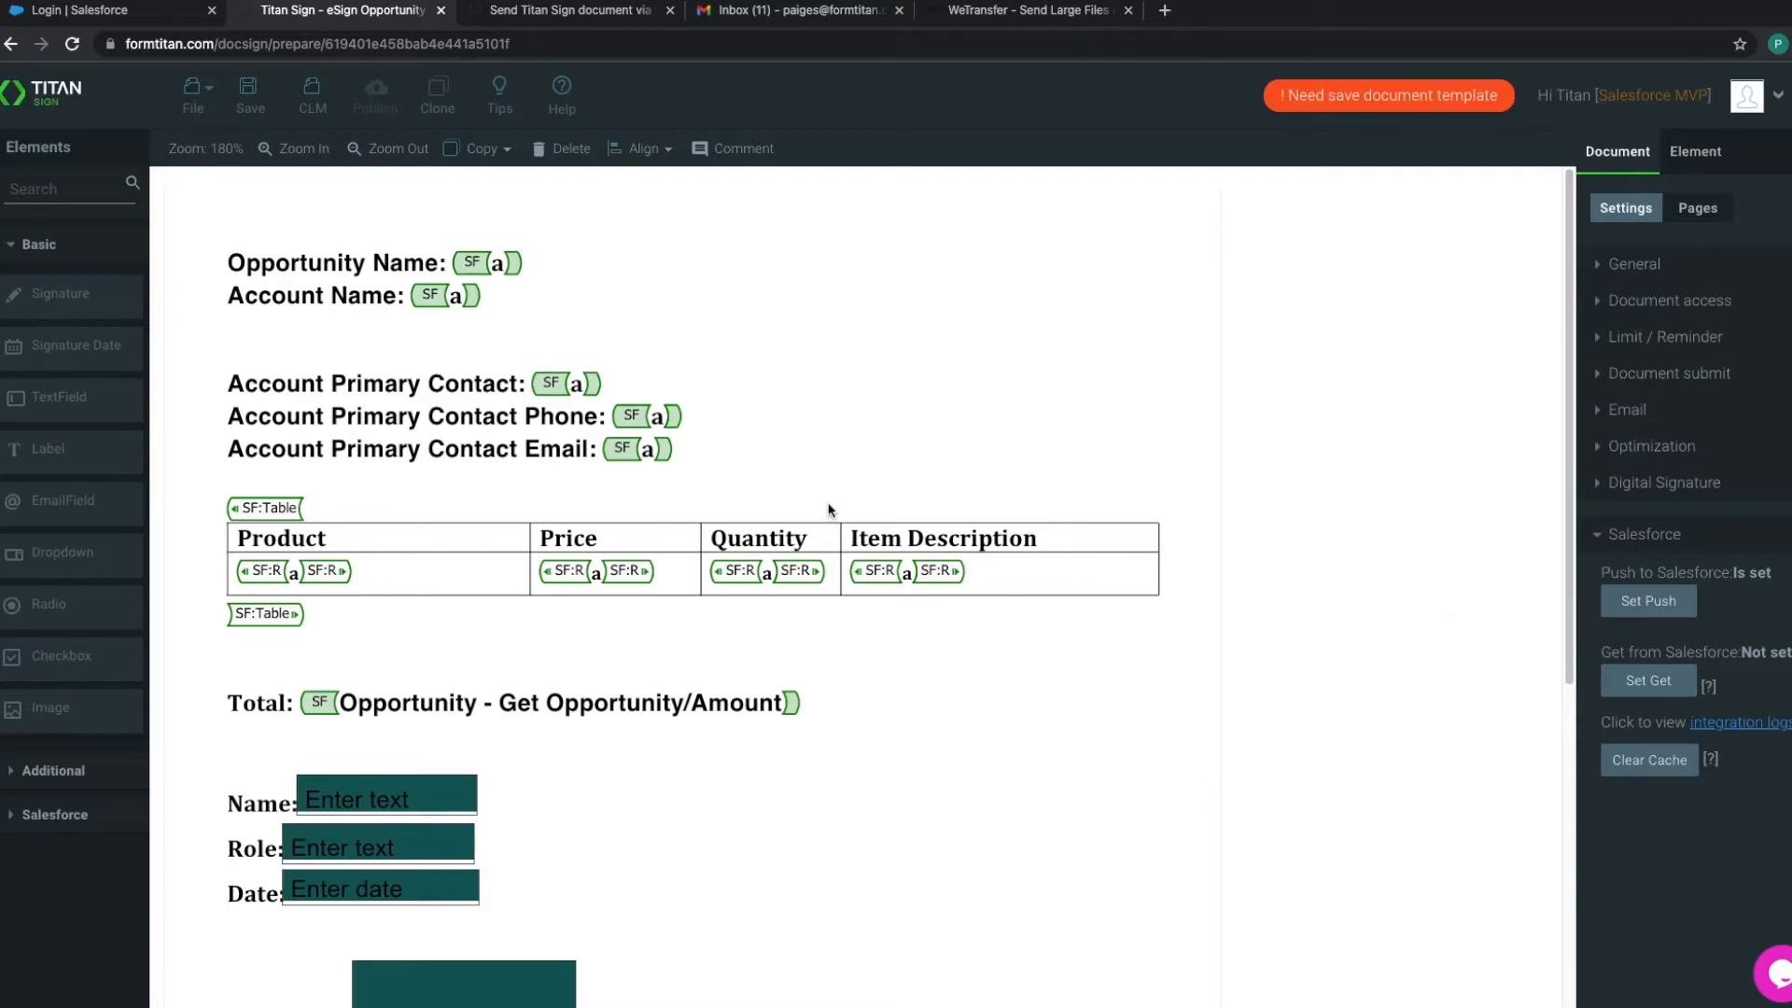
- Save the template, then open Salesforce Setup and search Quick Find for 'appe'
left_click(253, 99)
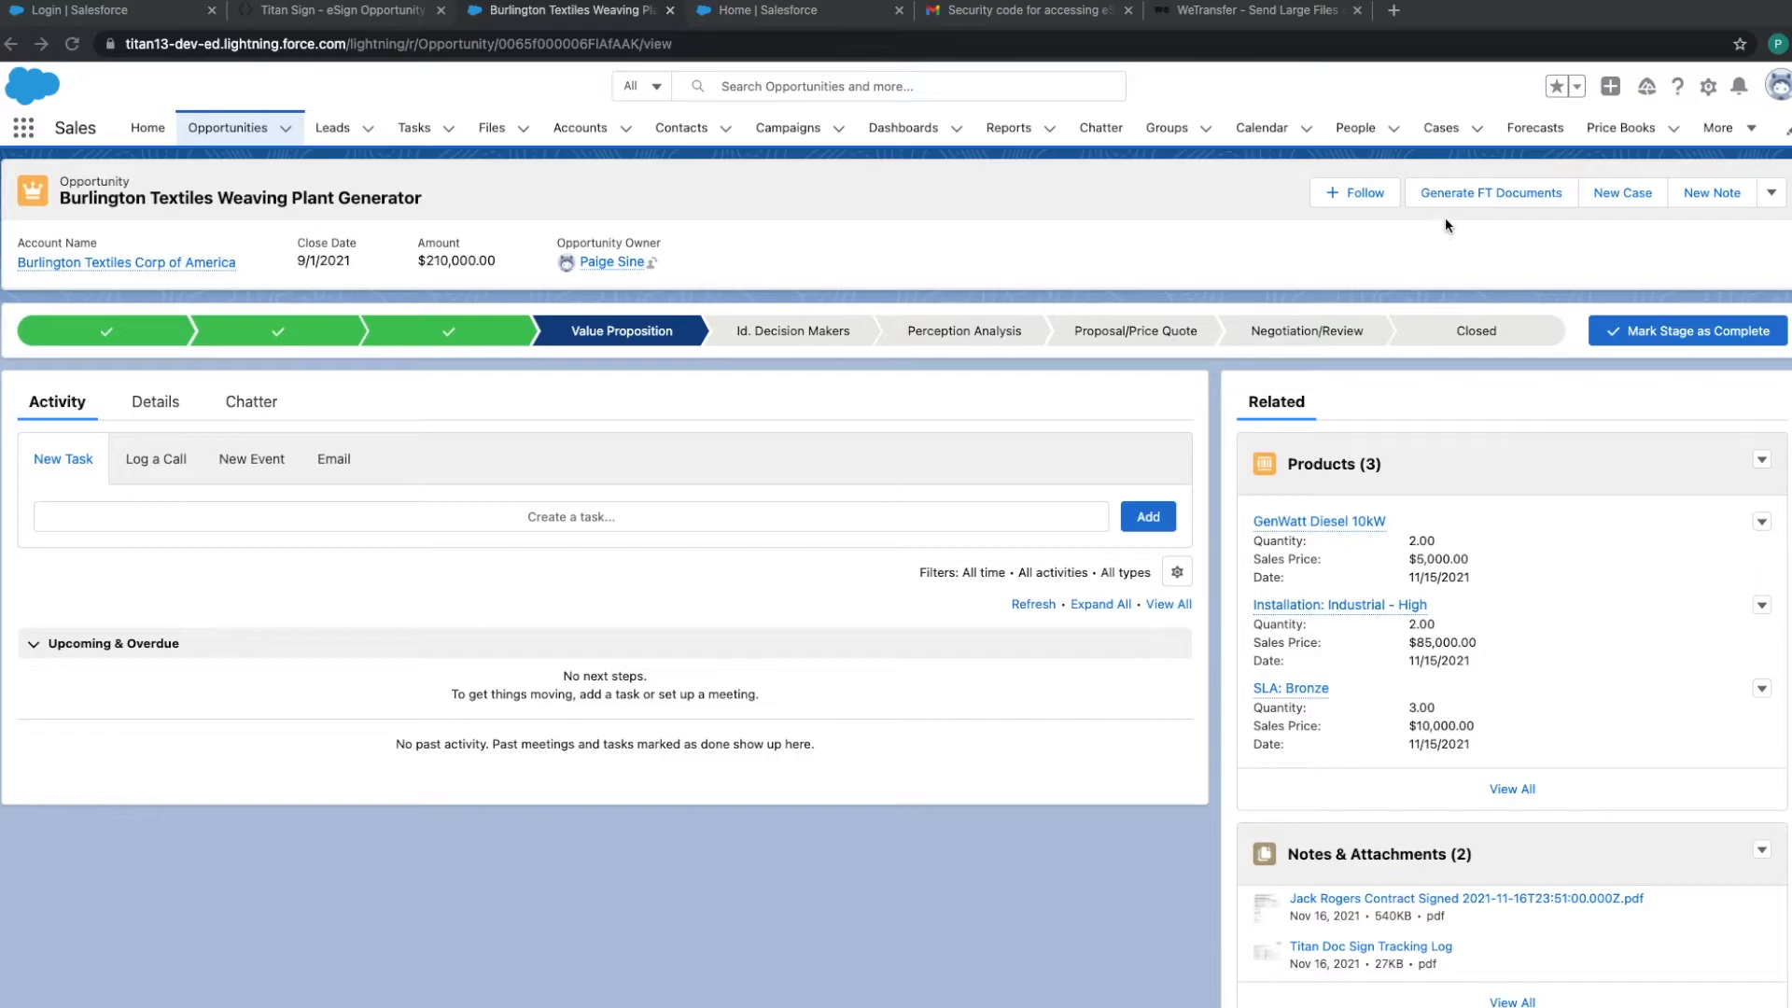
left_click(1708, 90)
left_click(1635, 142)
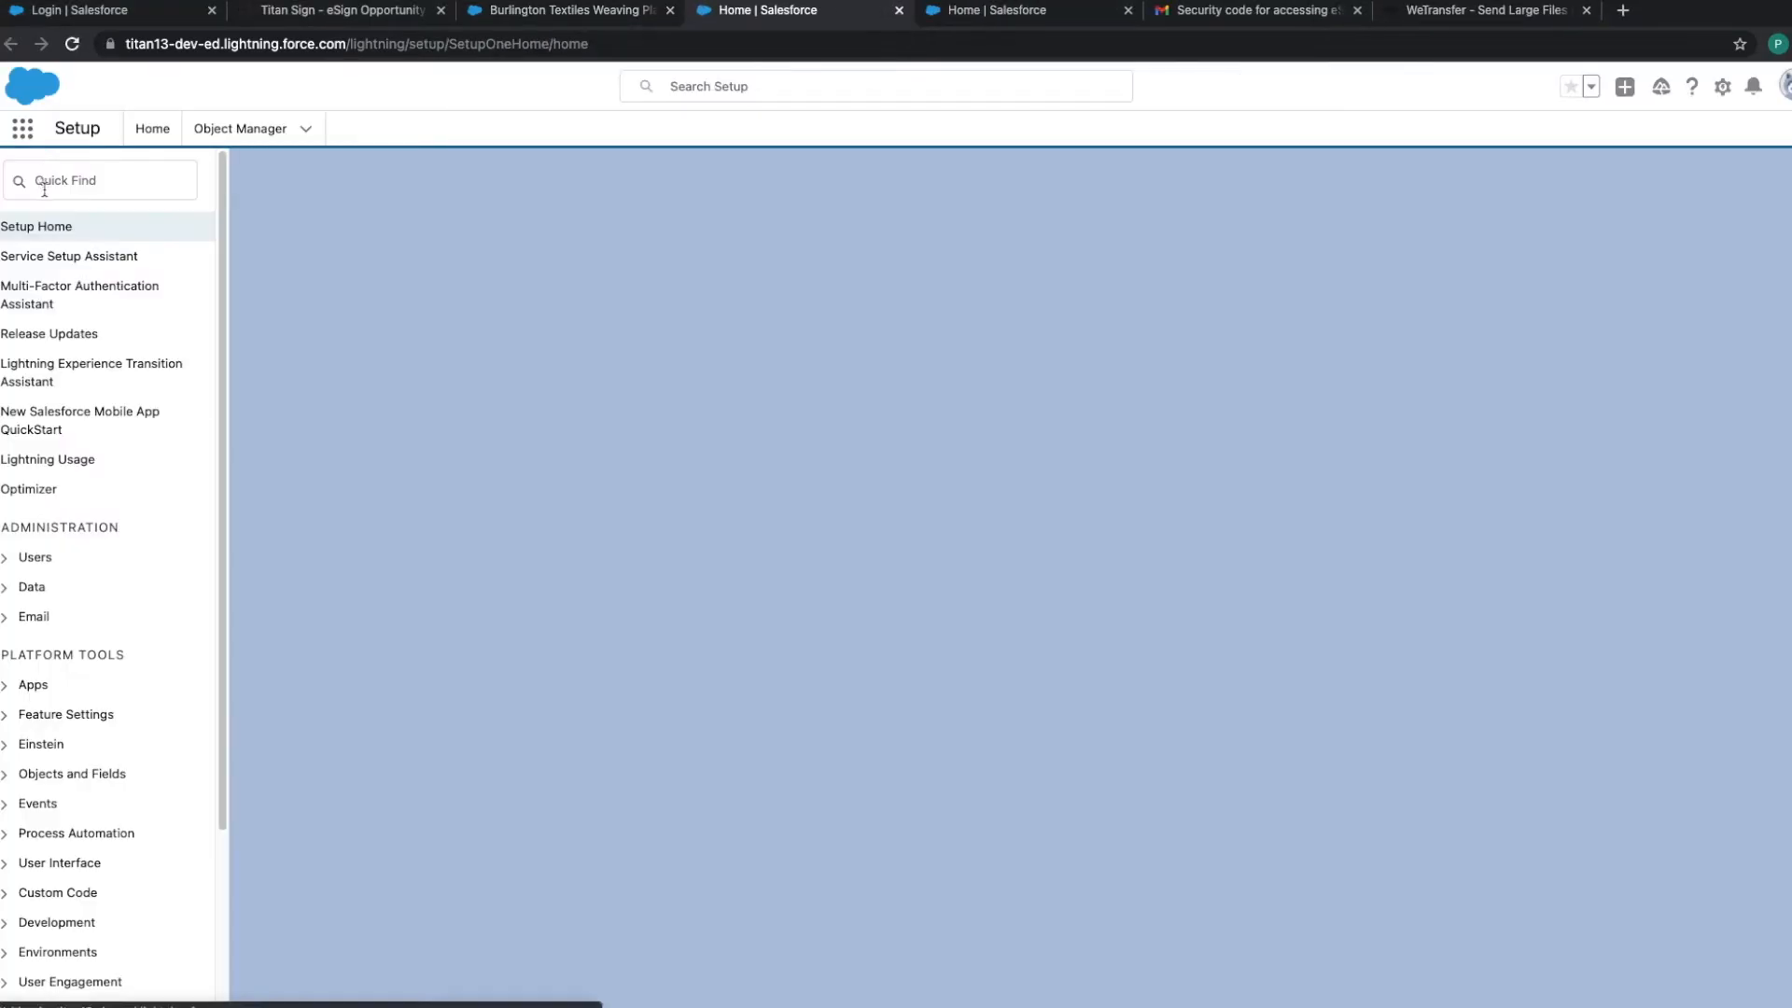
left_click(54, 187)
type("a")
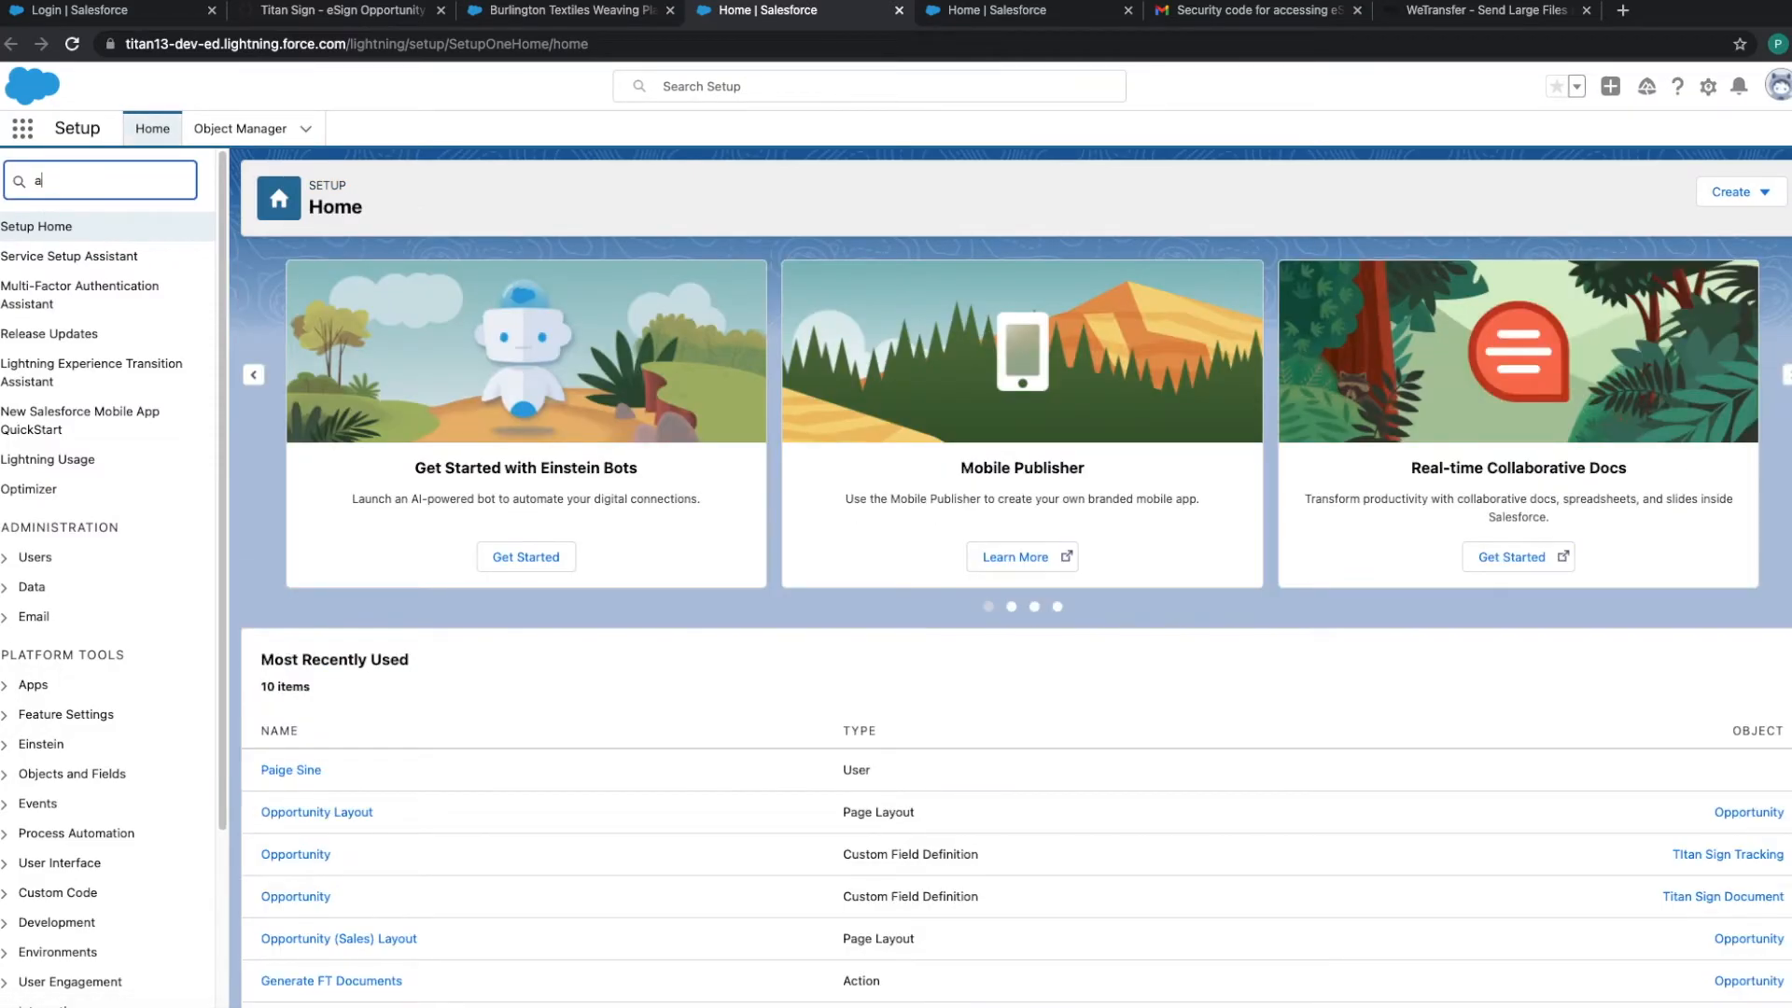
type("ppe")
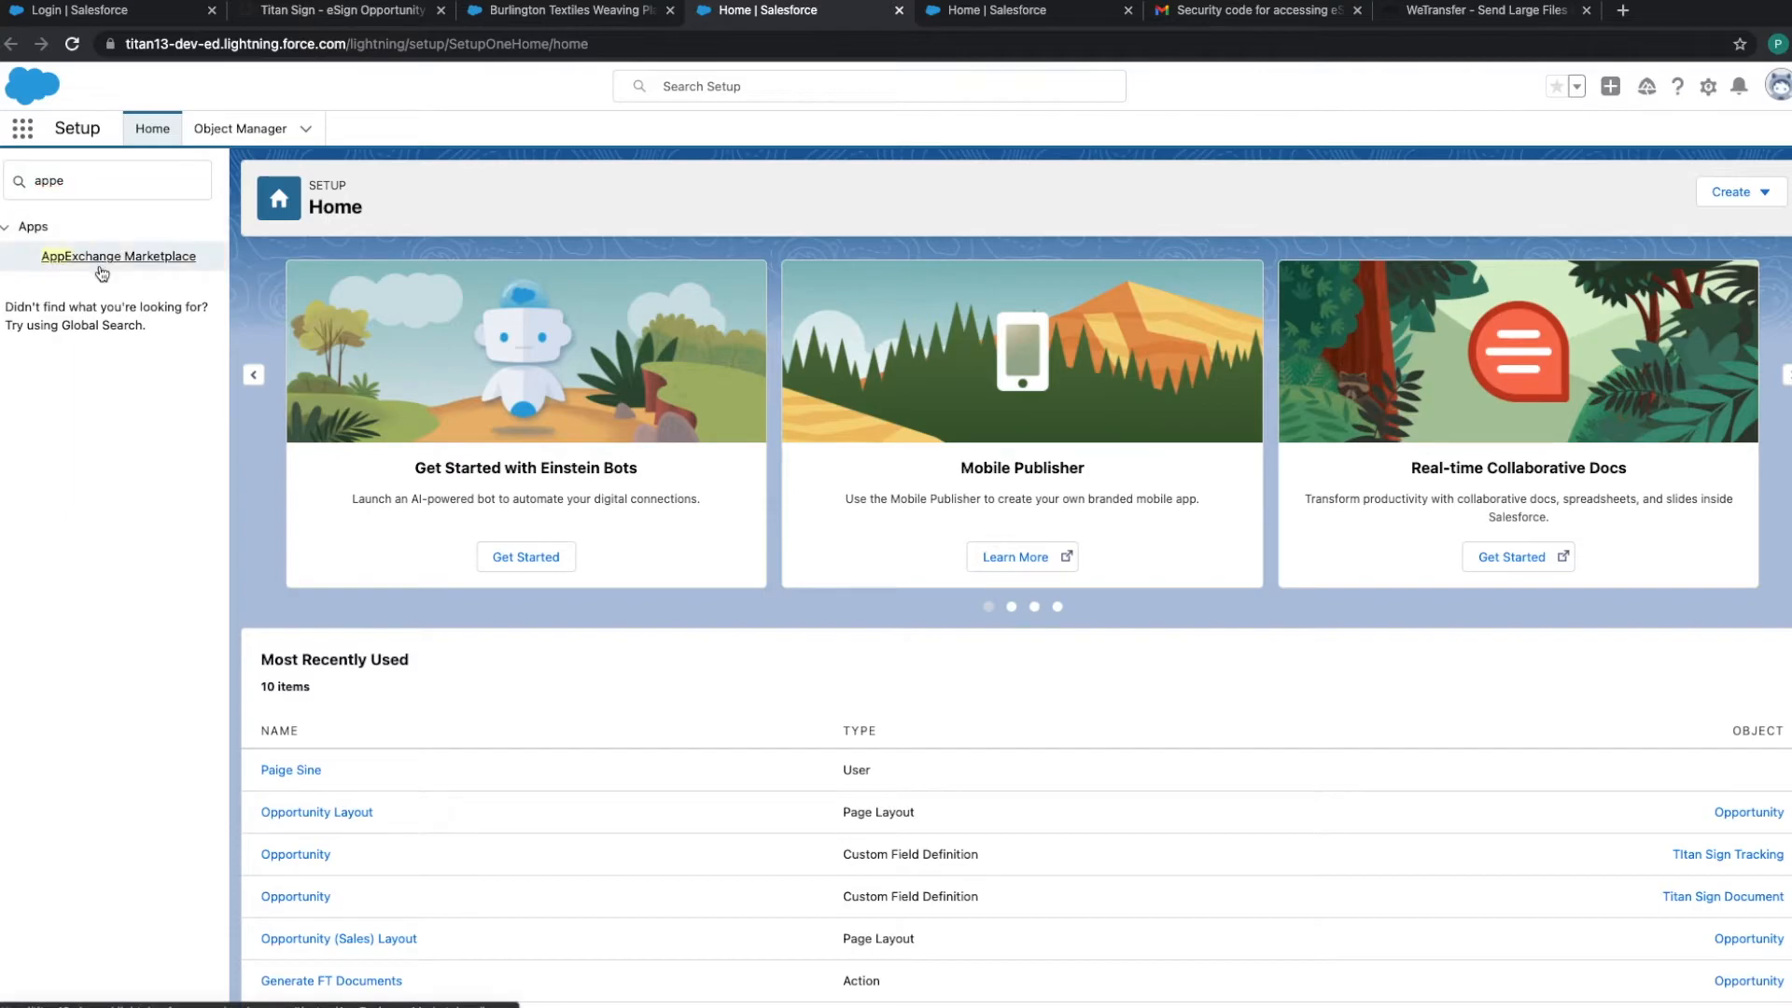
- Search AppExchange for 'formtitan', open the Titan listing, and log in via Get It Now
left_click(115, 267)
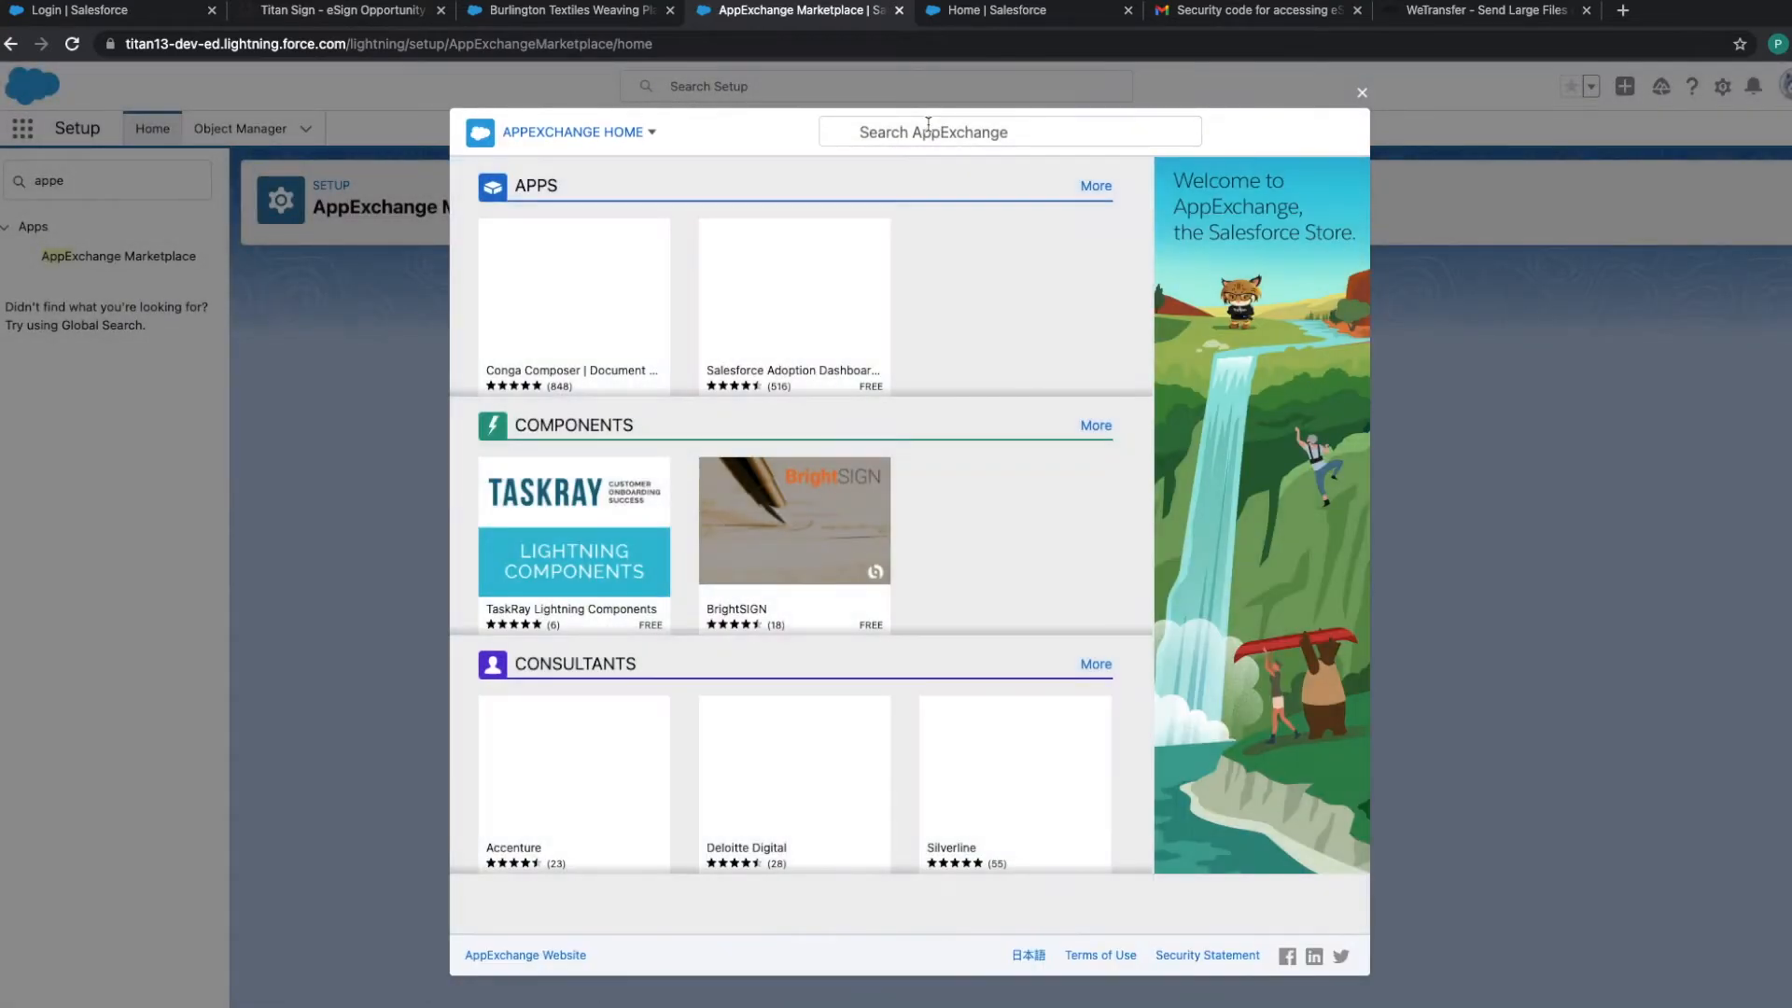
type("formtitan")
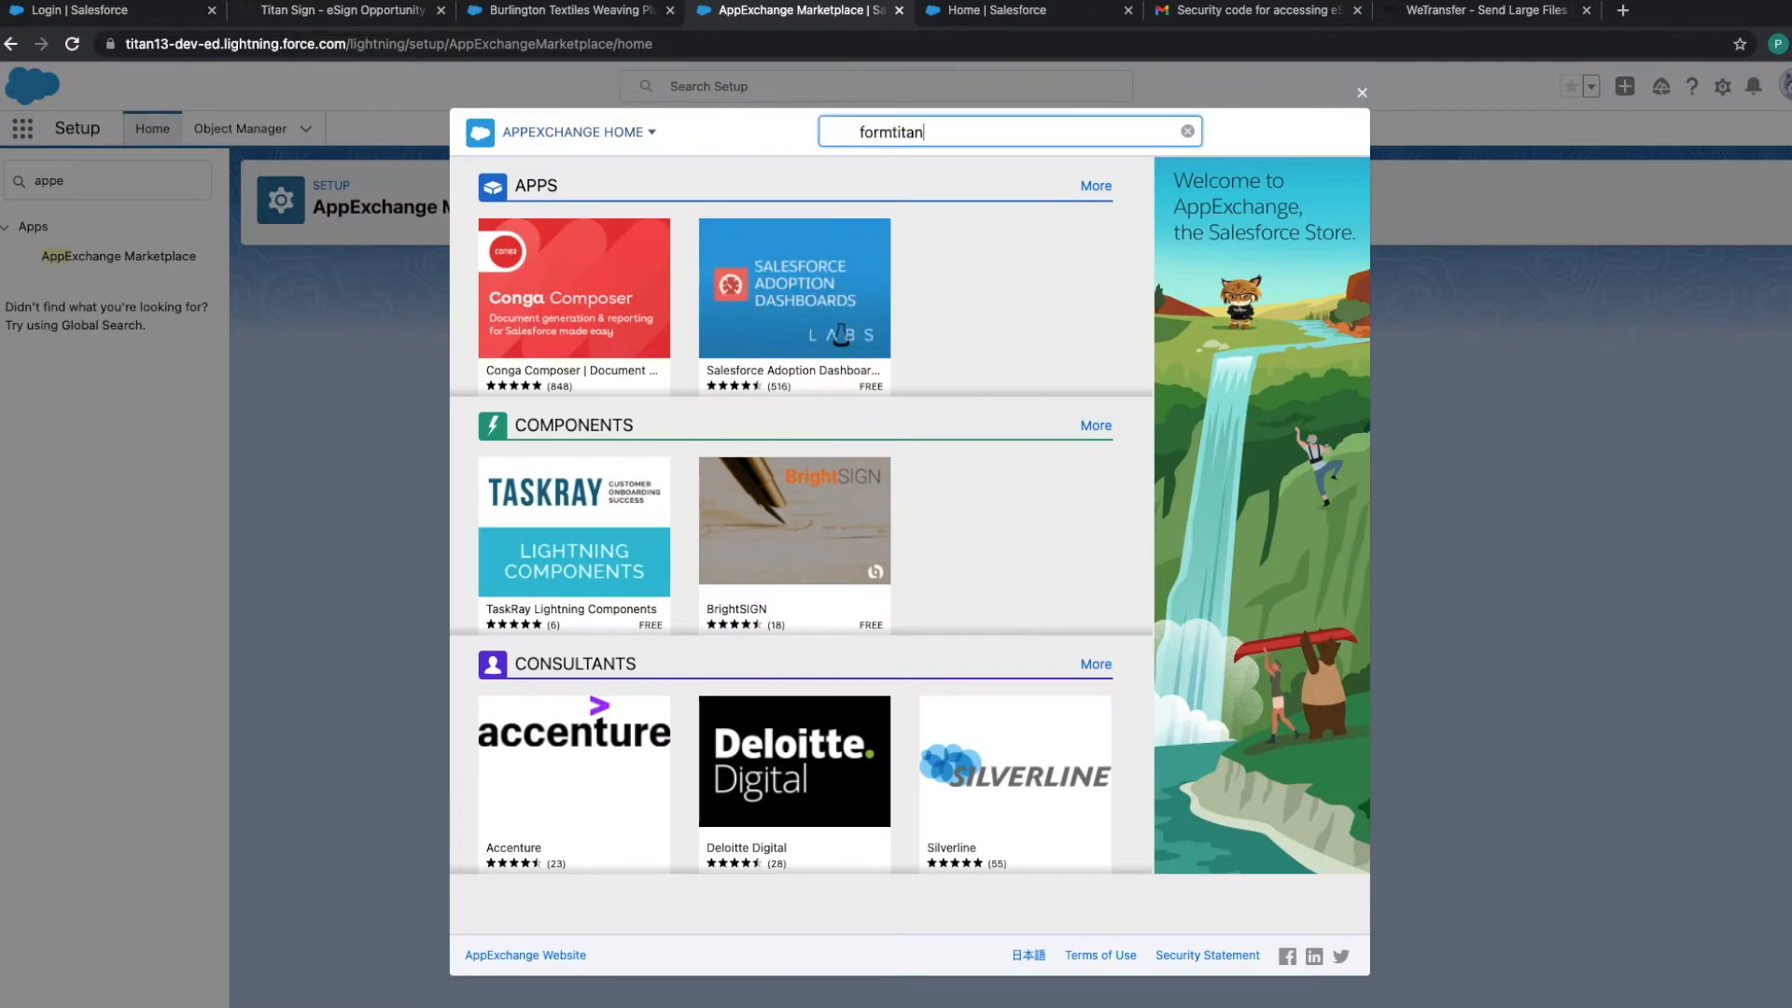
key("Return")
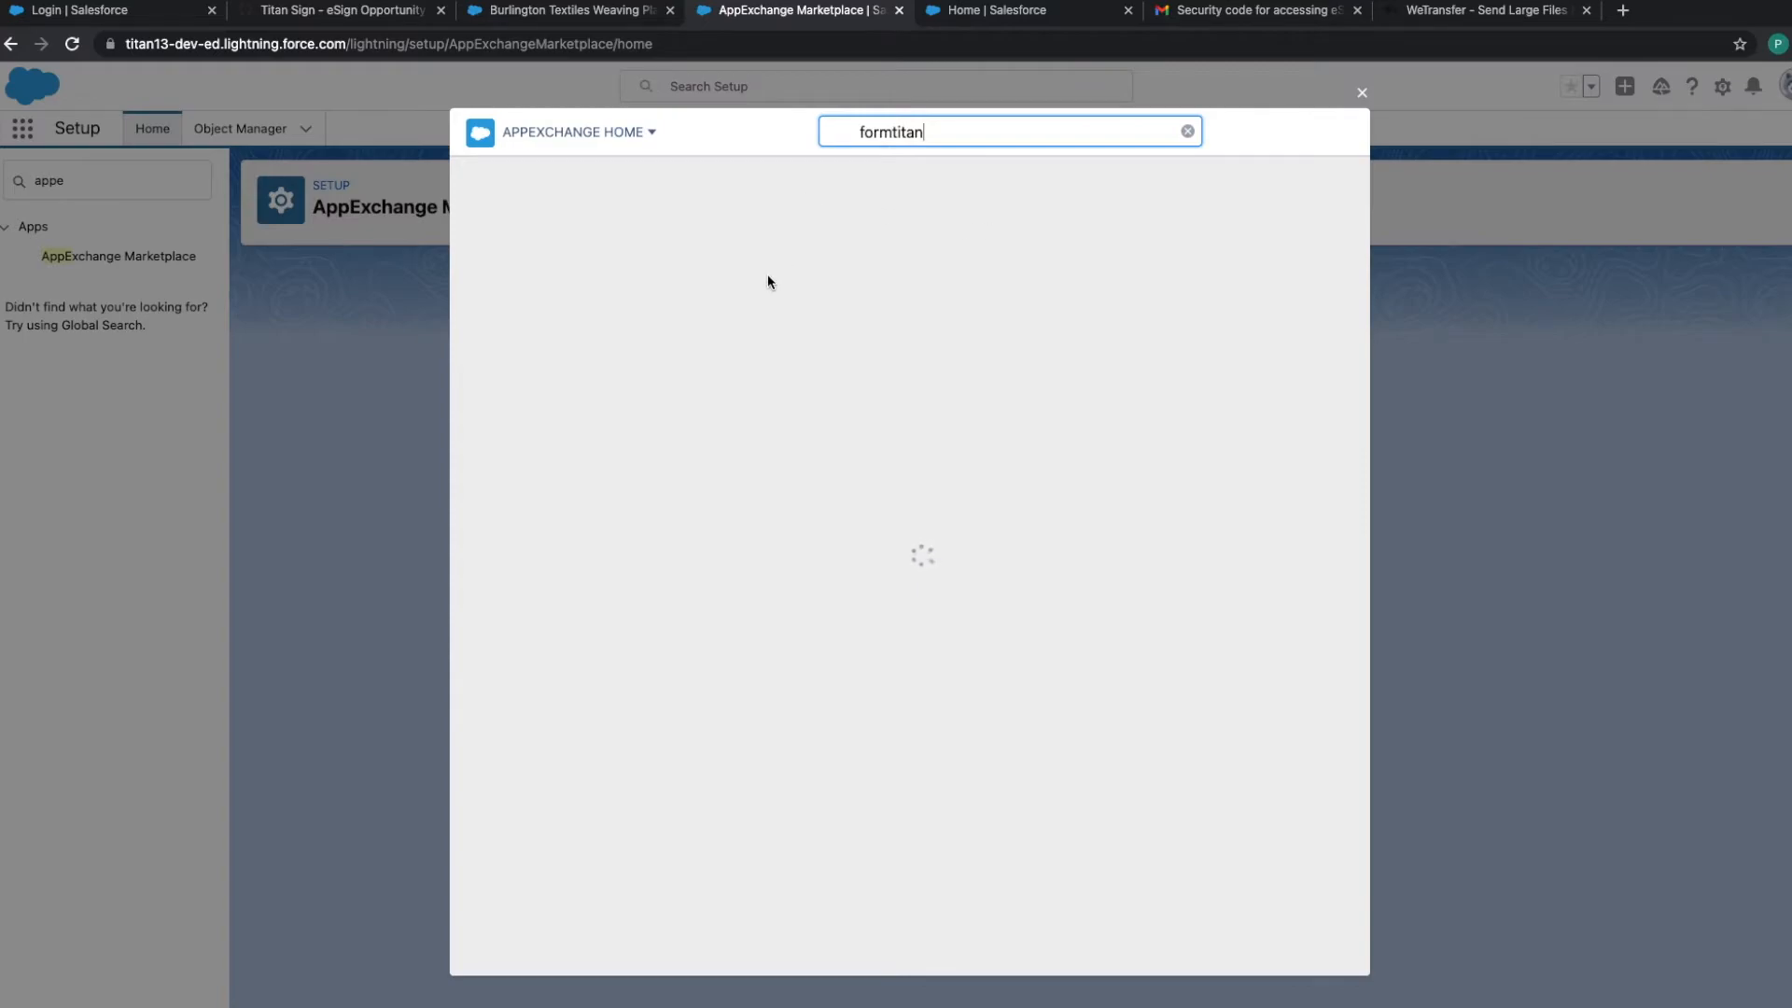
mouse_move(638, 469)
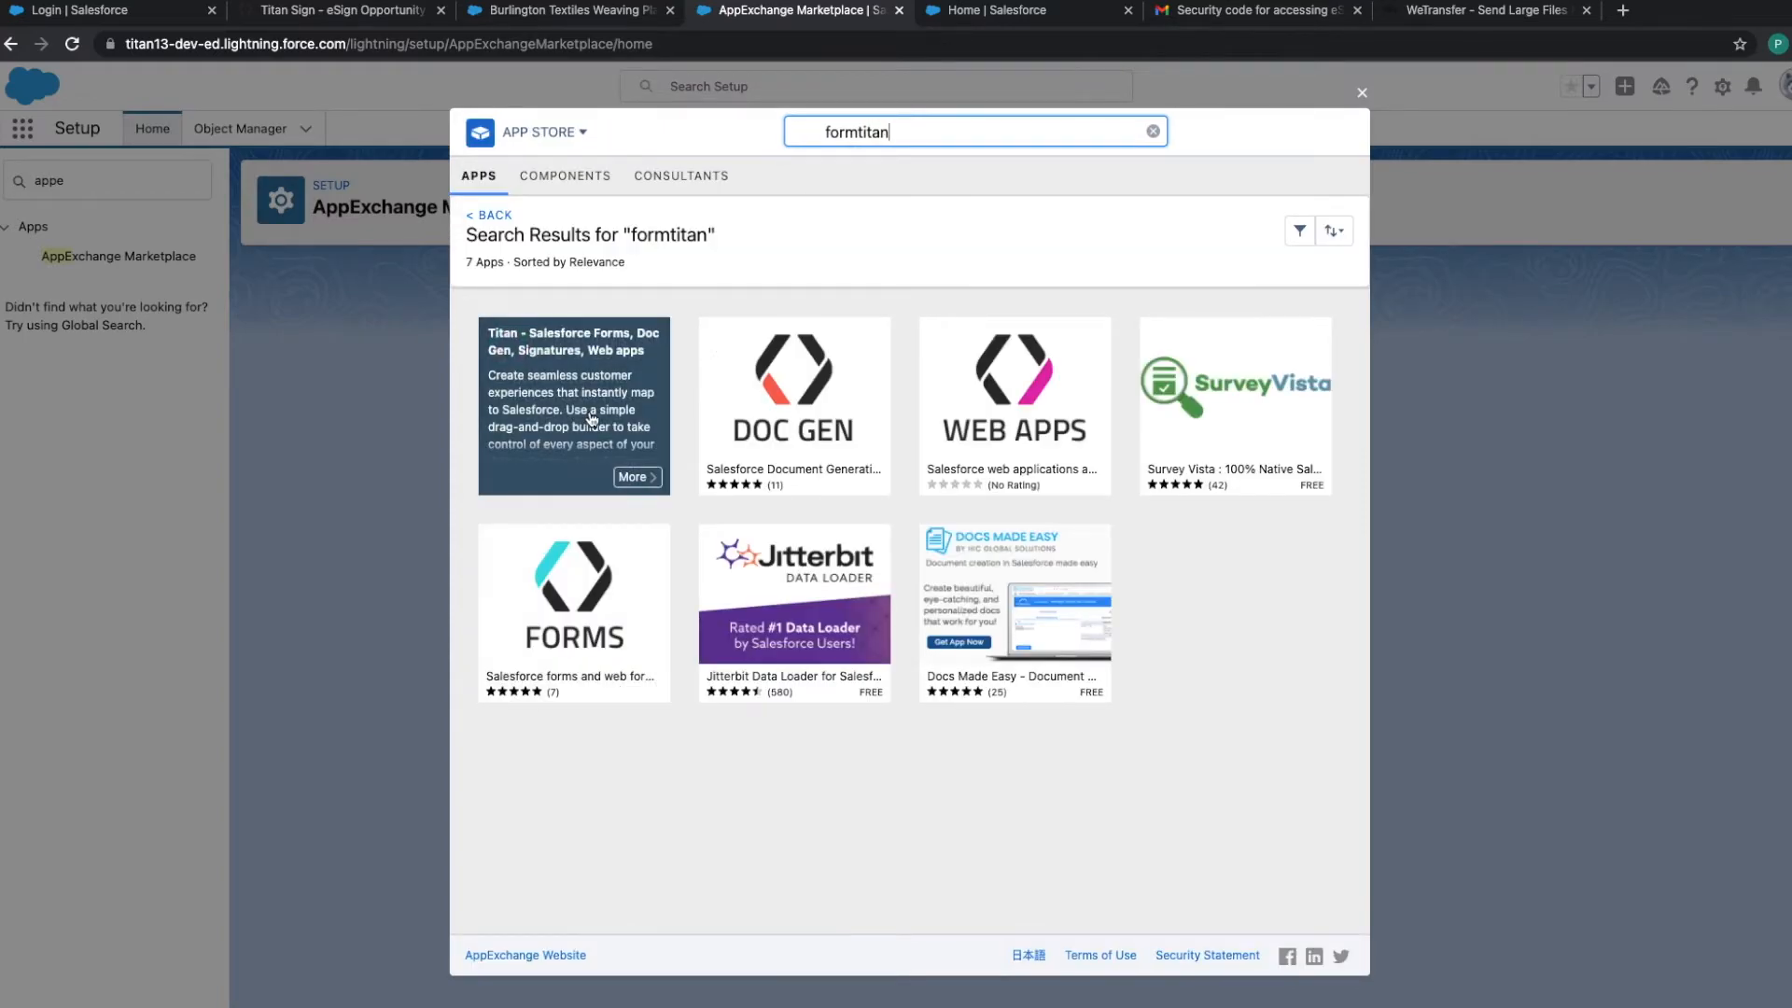
left_click(642, 481)
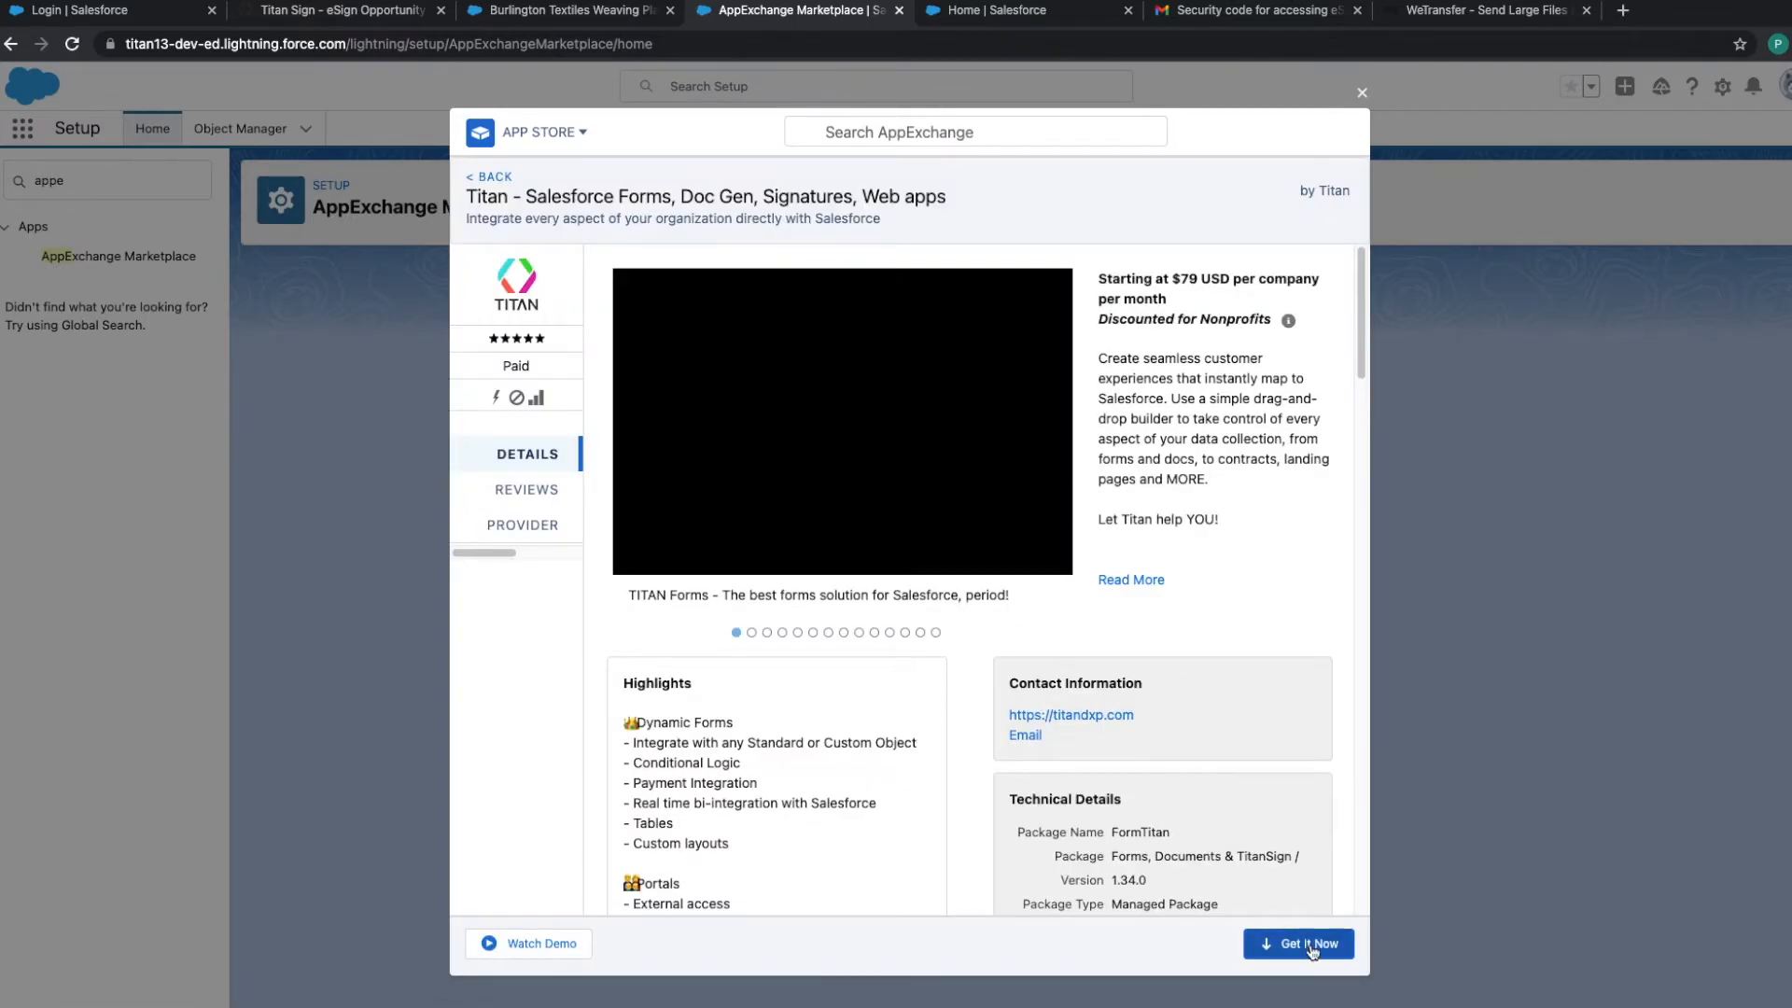
left_click(1310, 947)
left_click(1139, 700)
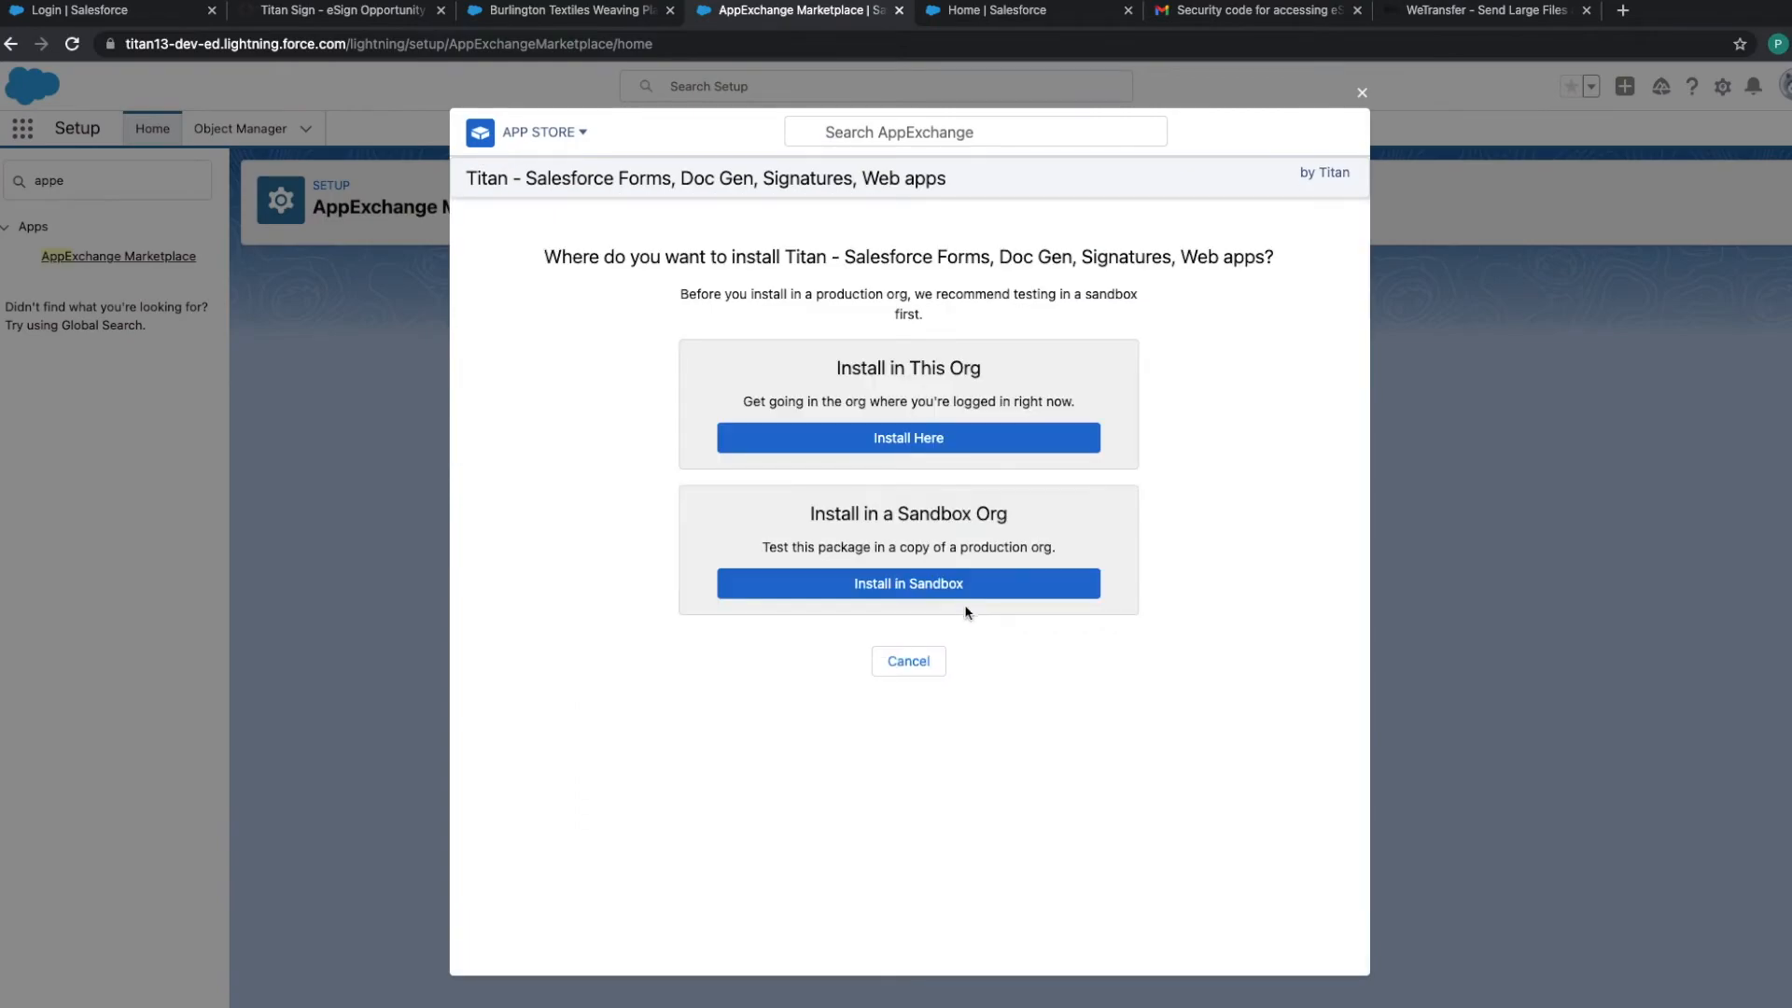
- Install in the current org, entering the installer's name, company Titan and e-mail address
left_click(937, 446)
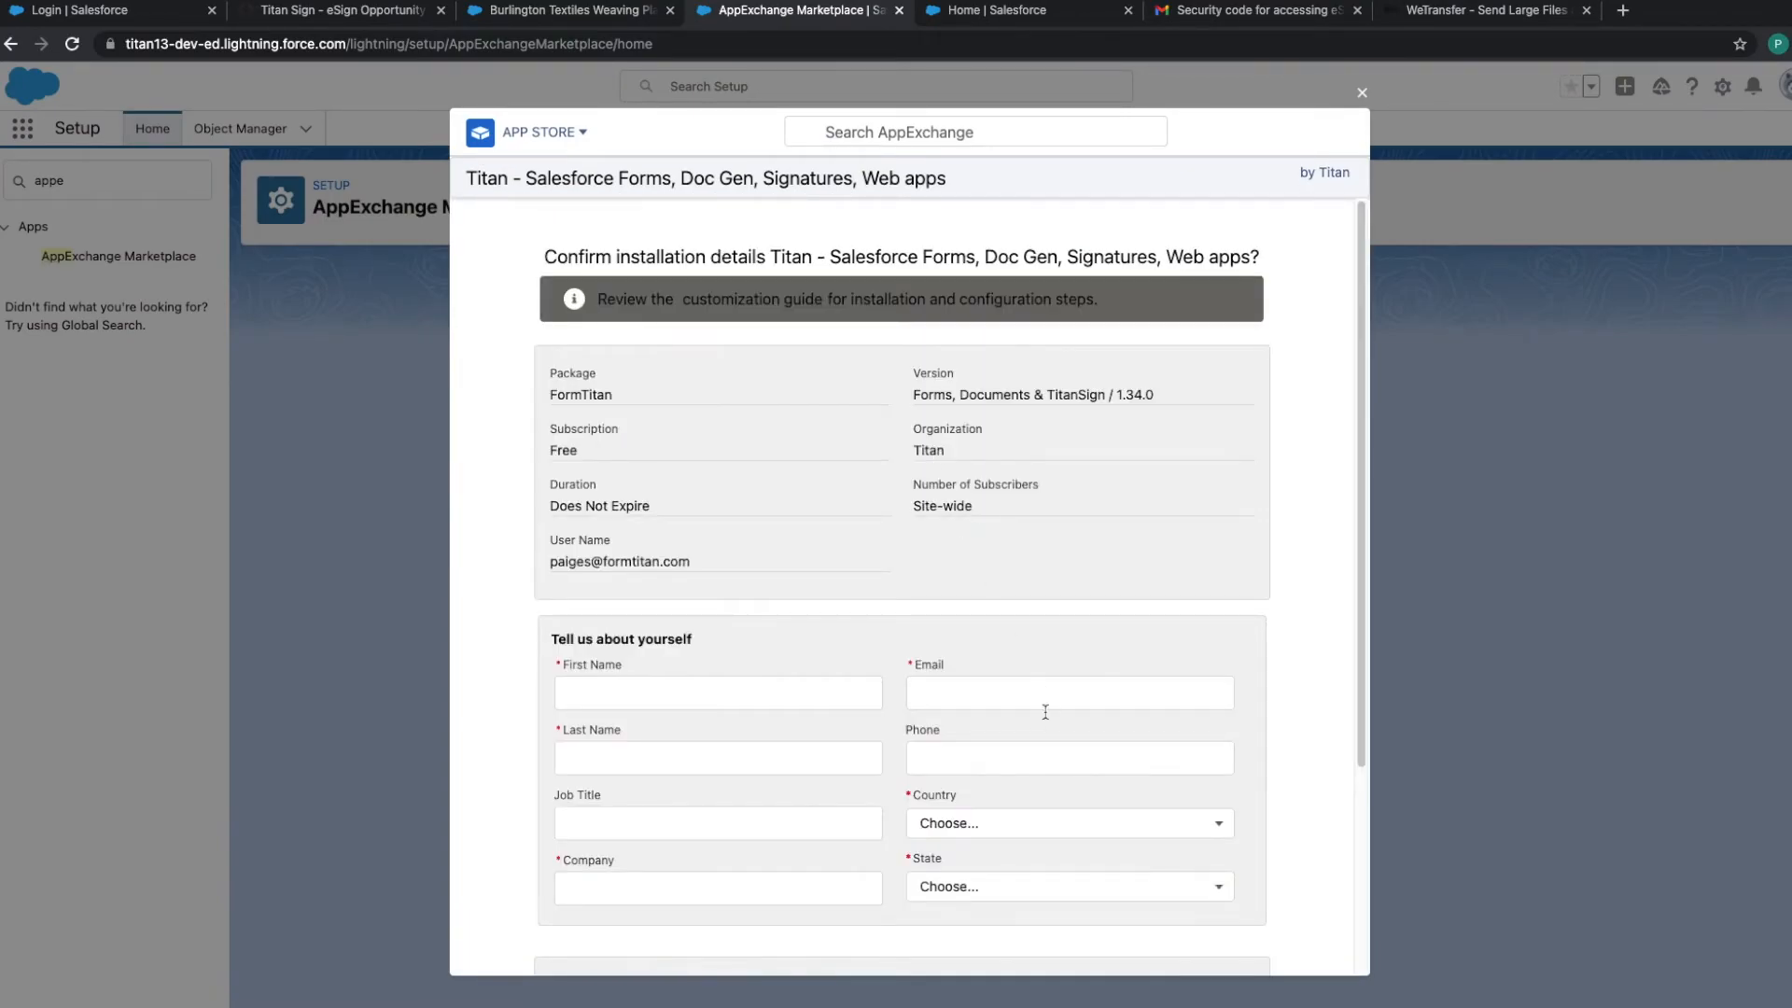
left_click(833, 702)
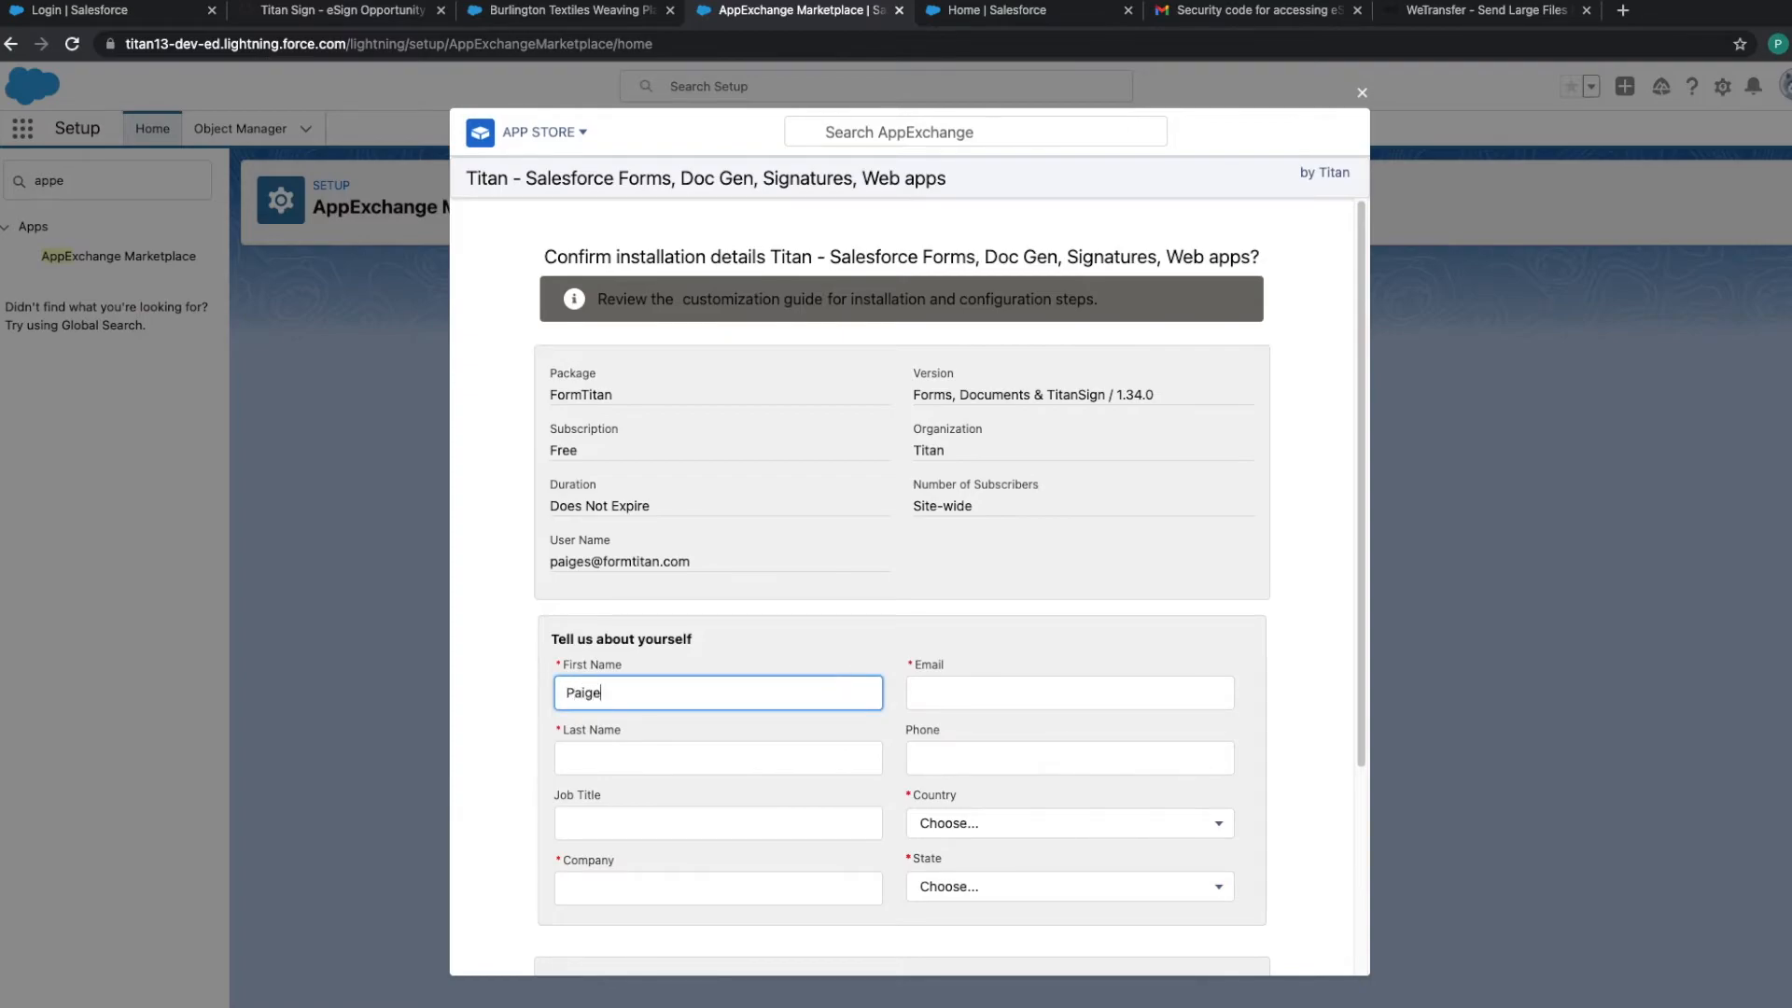
key("Tab")
type("Sine")
key("Tab")
key("Tab")
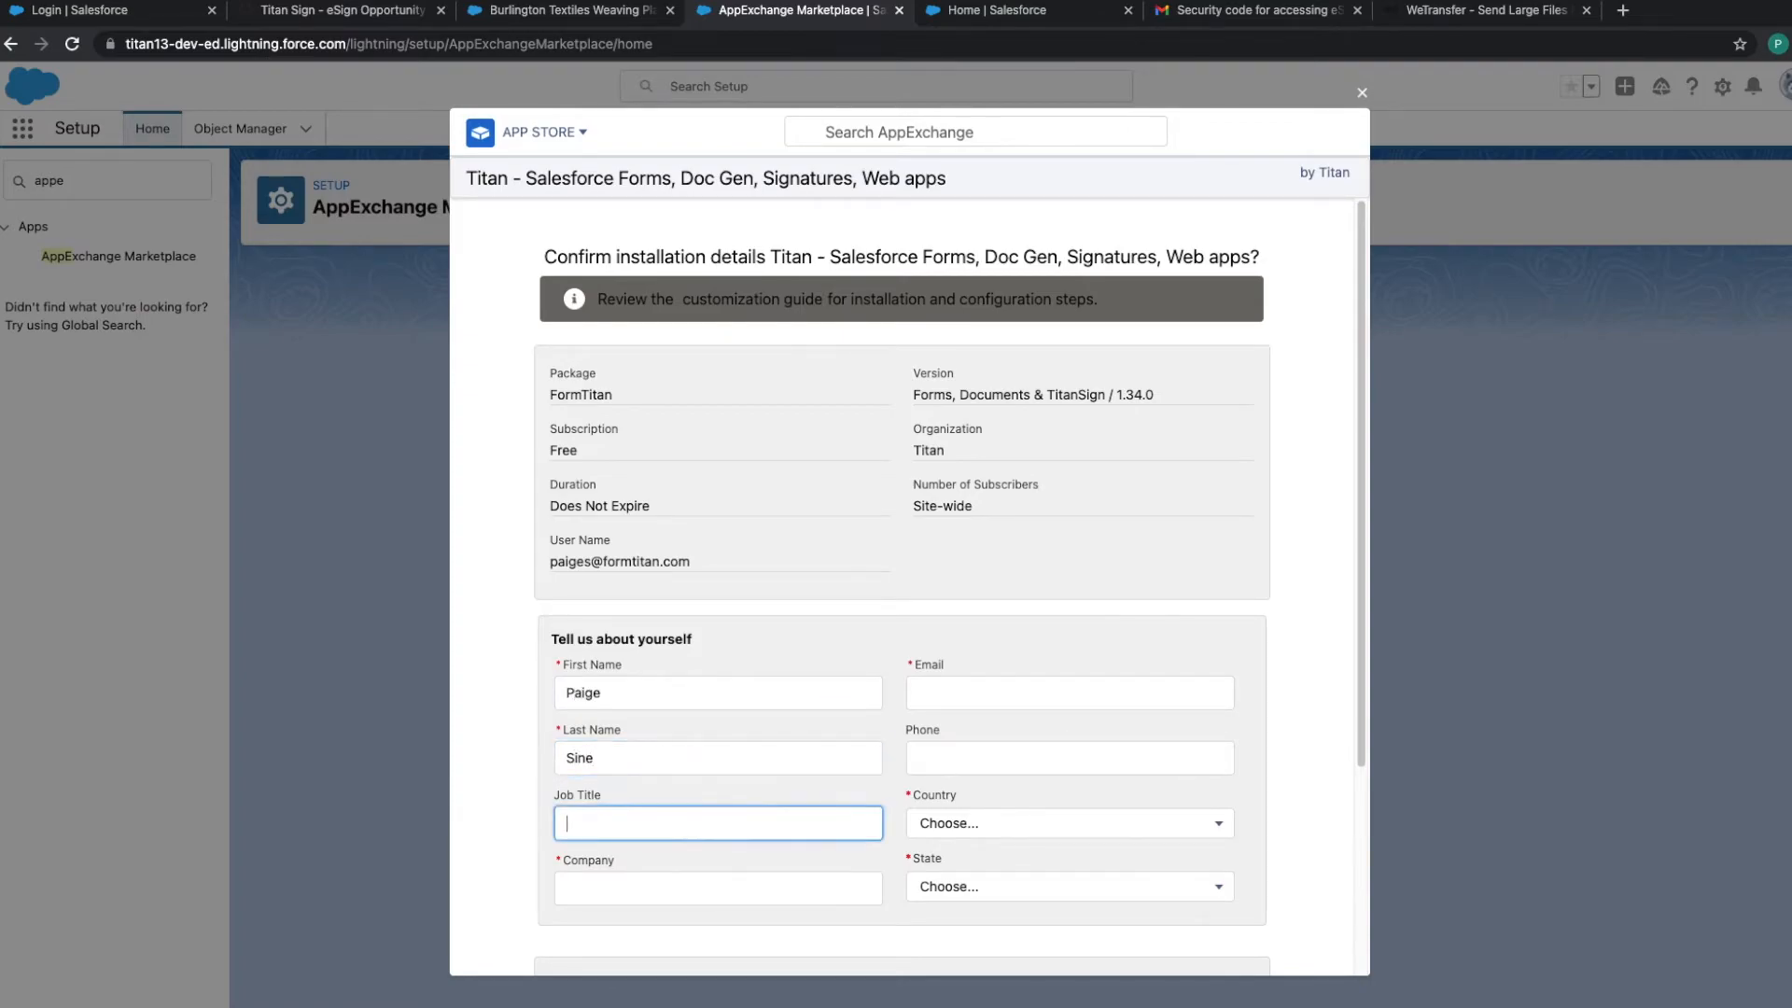
type("Titan")
key("Tab")
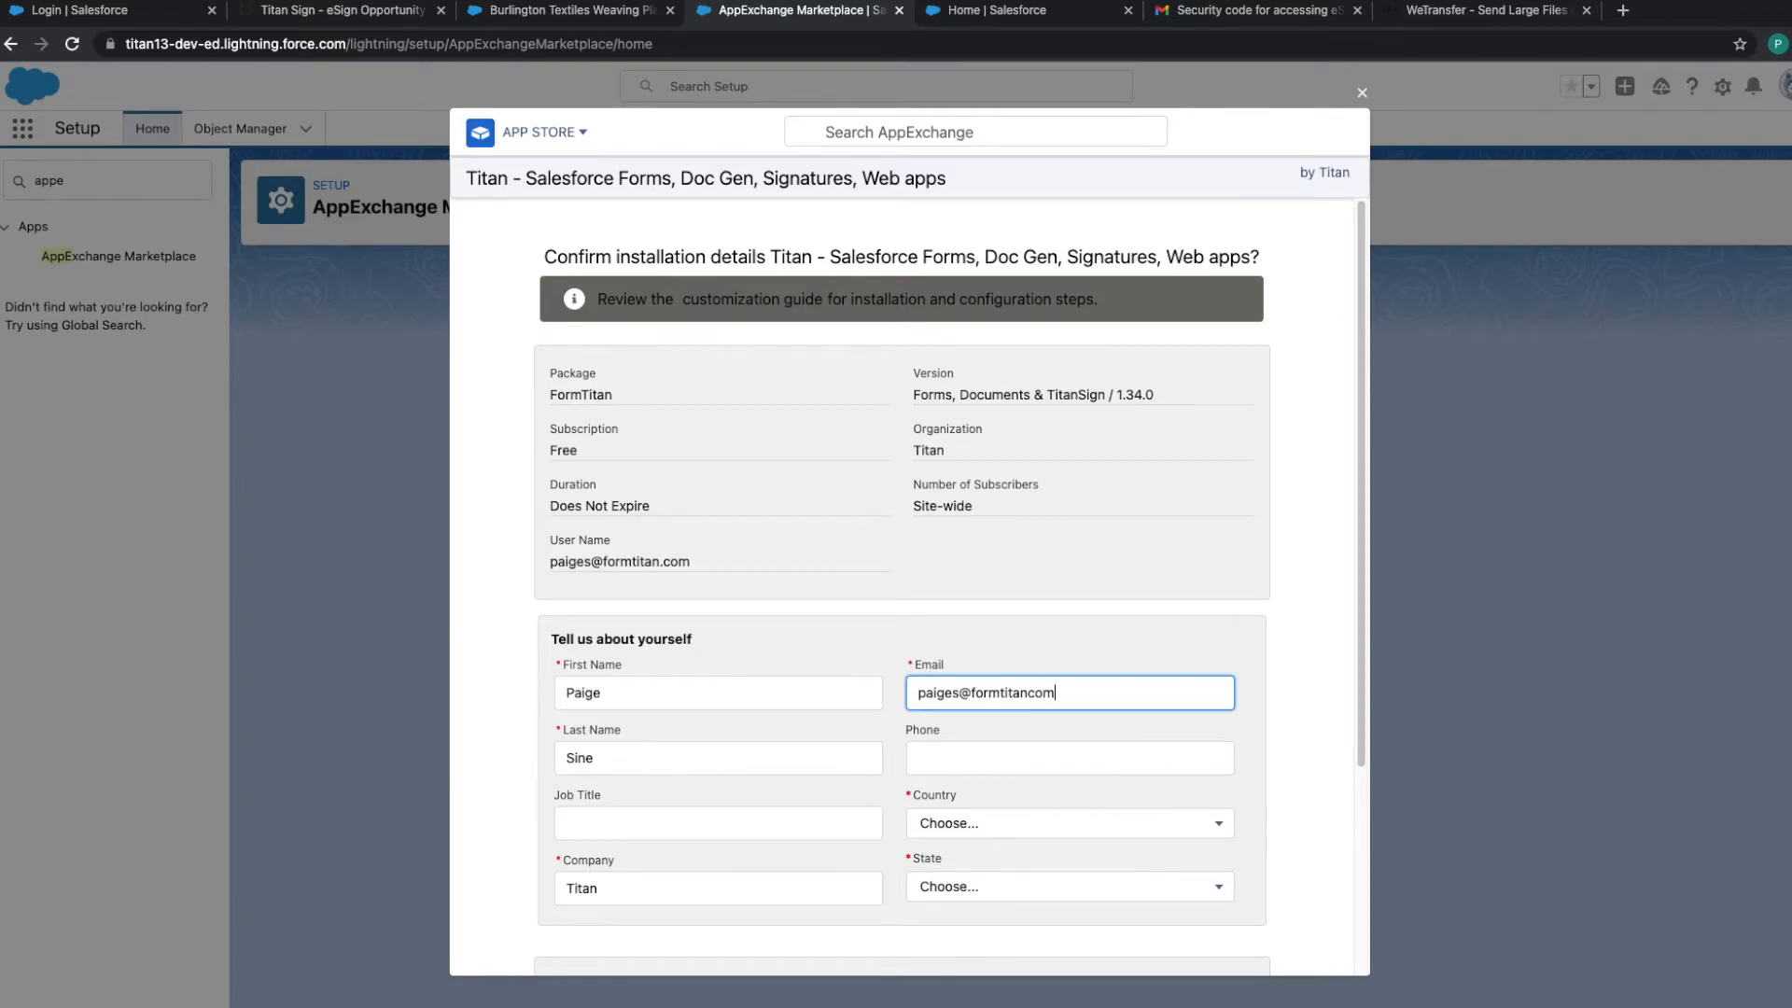
- Set country United States and state California, accept the terms, and confirm installation
key("Tab")
key("Tab")
key("u")
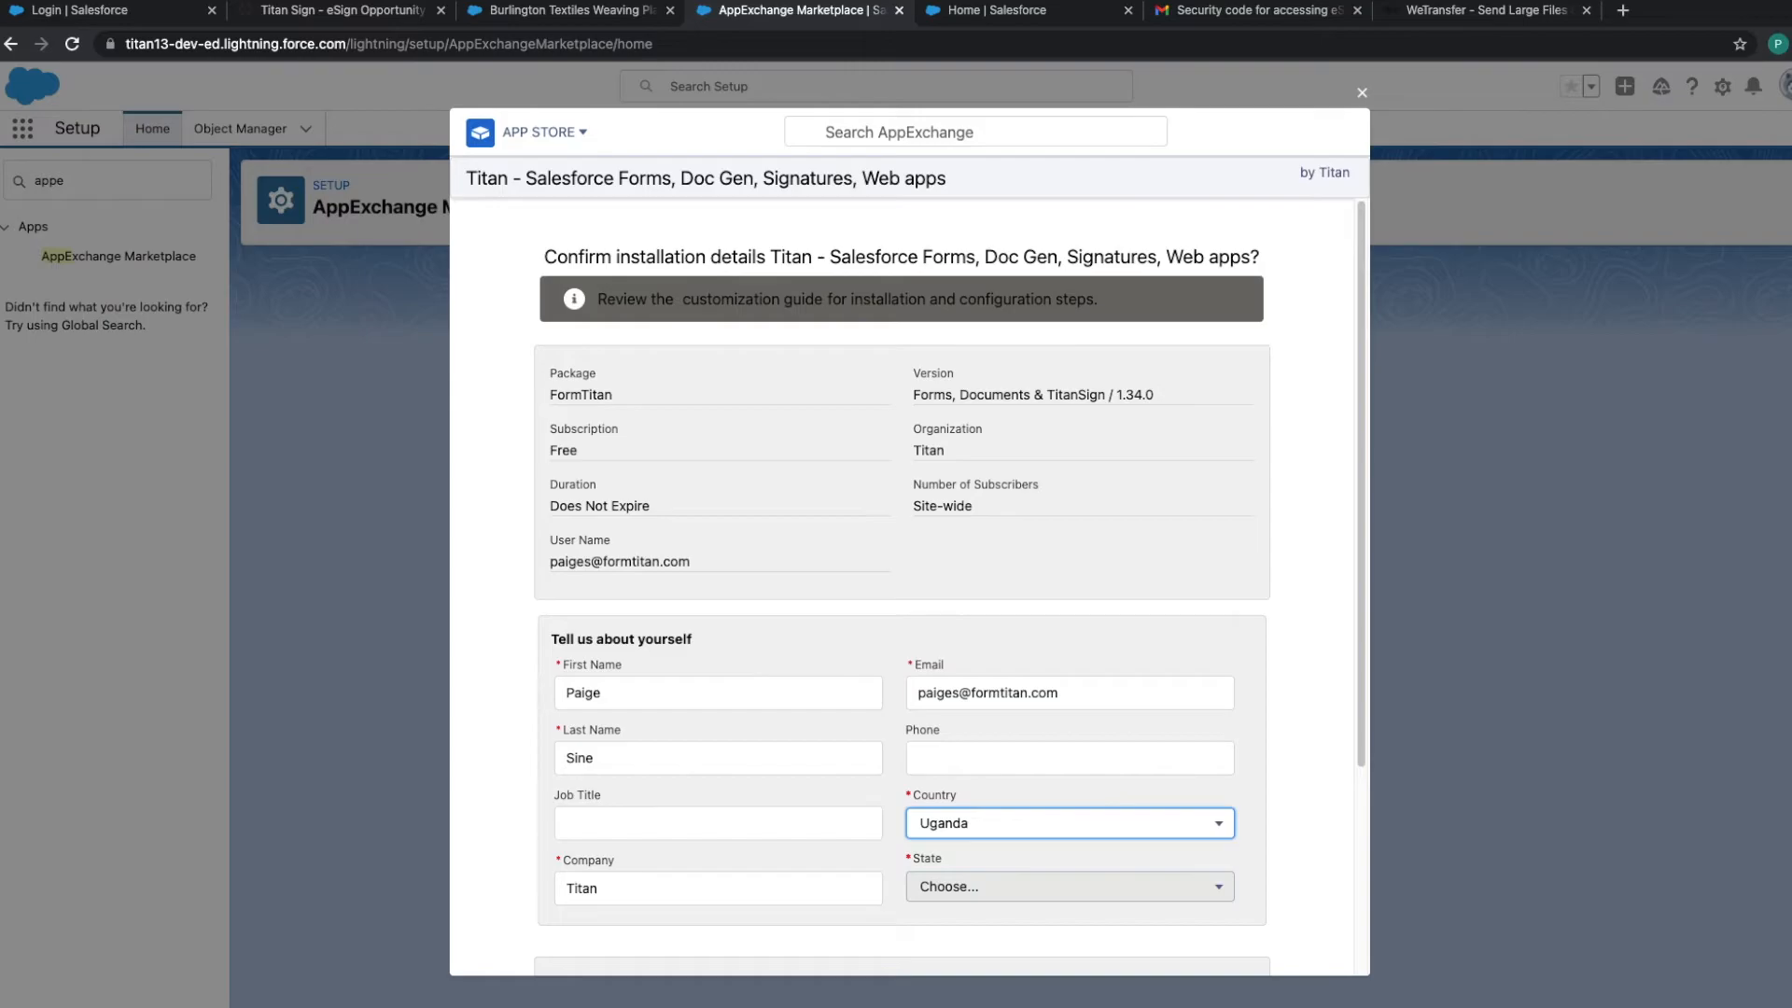
left_click(959, 823)
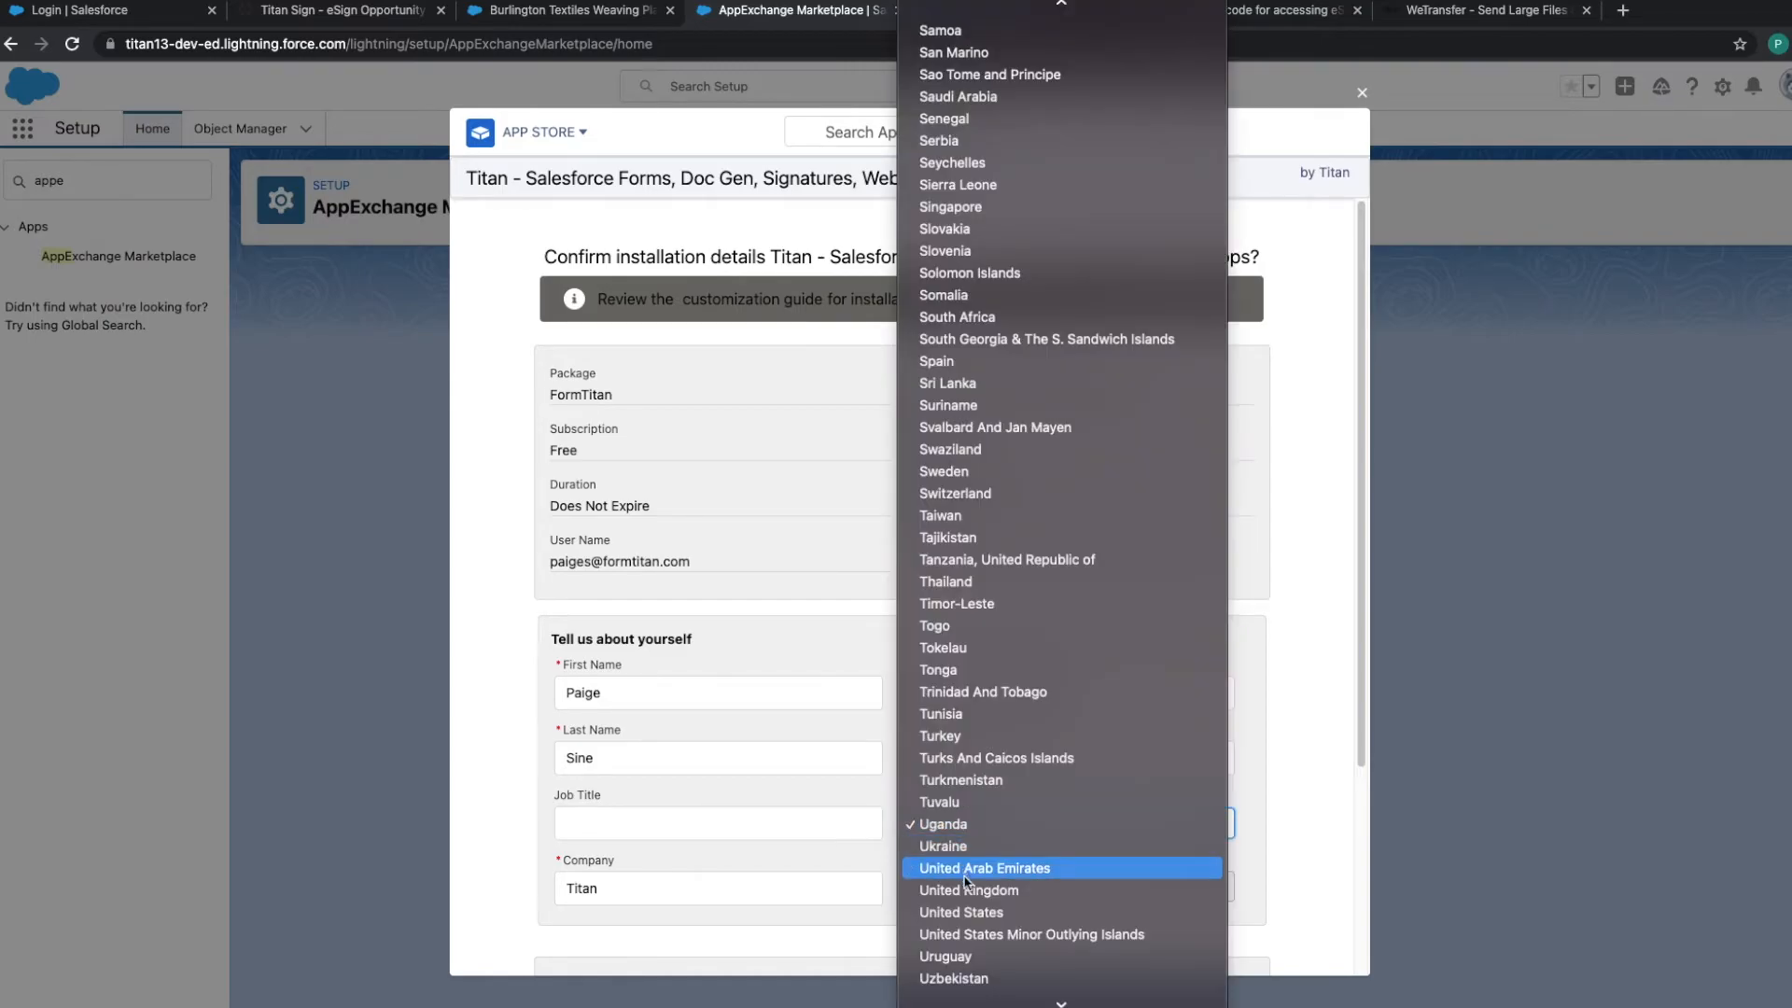
left_click(975, 912)
left_click(966, 889)
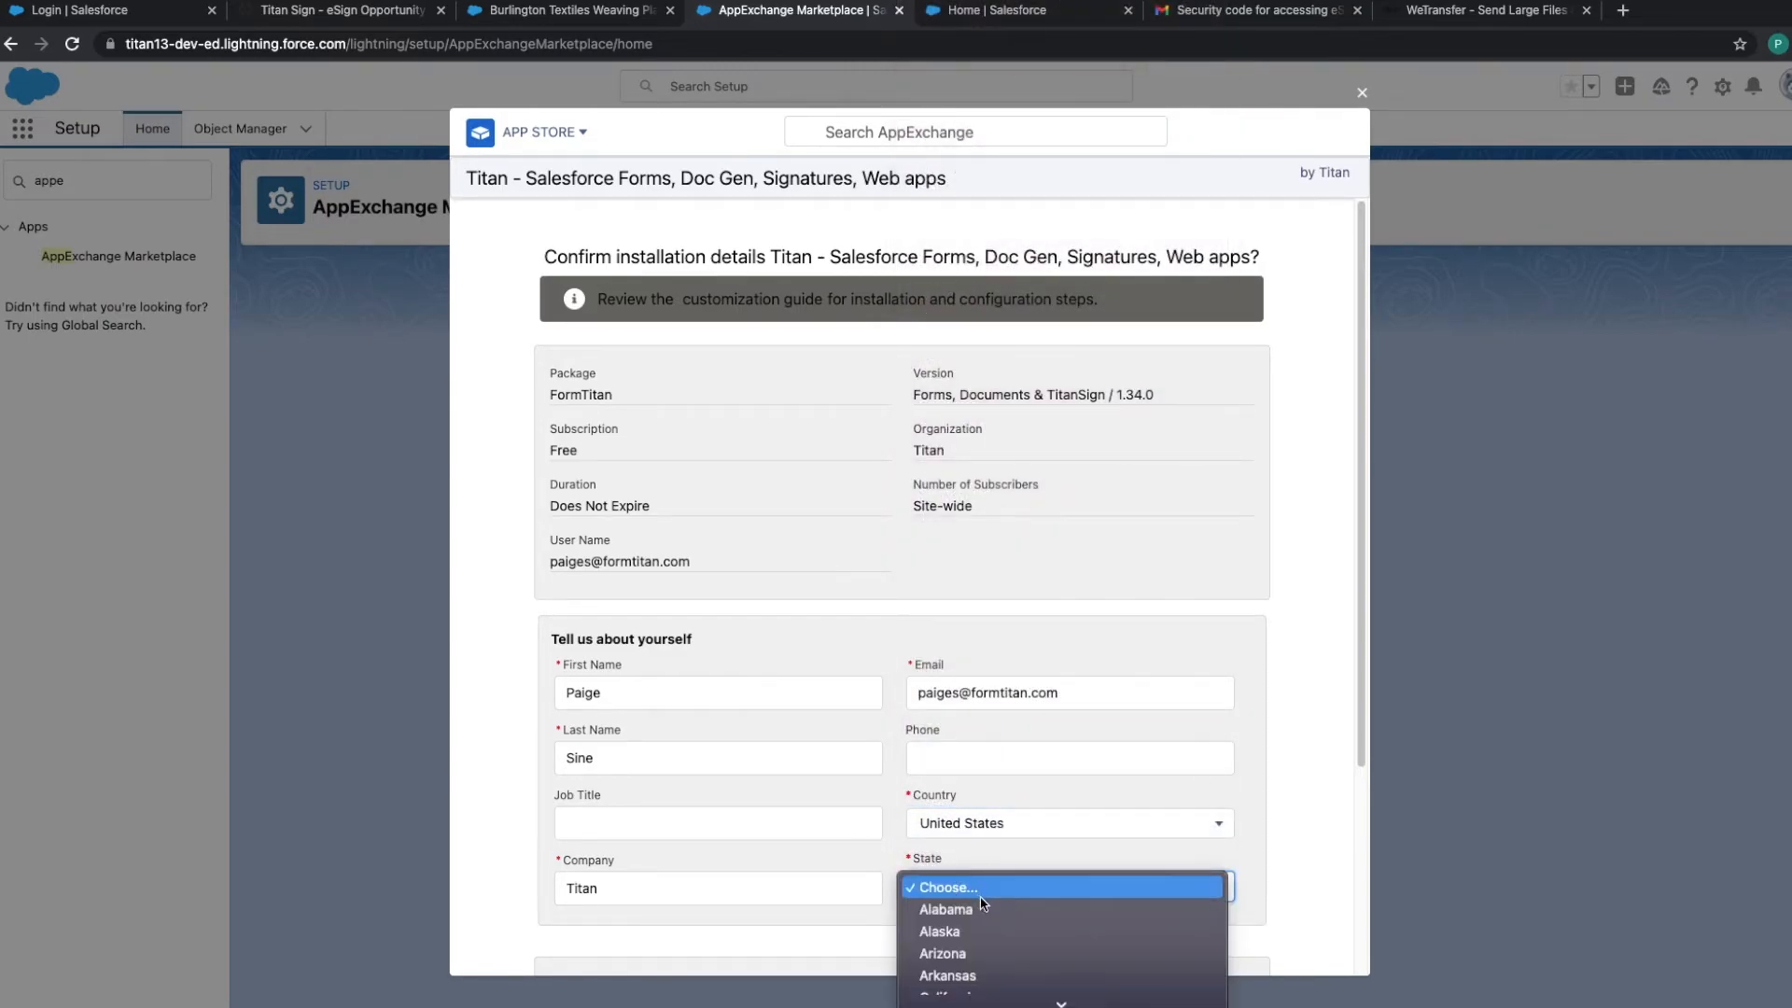
left_click(1014, 952)
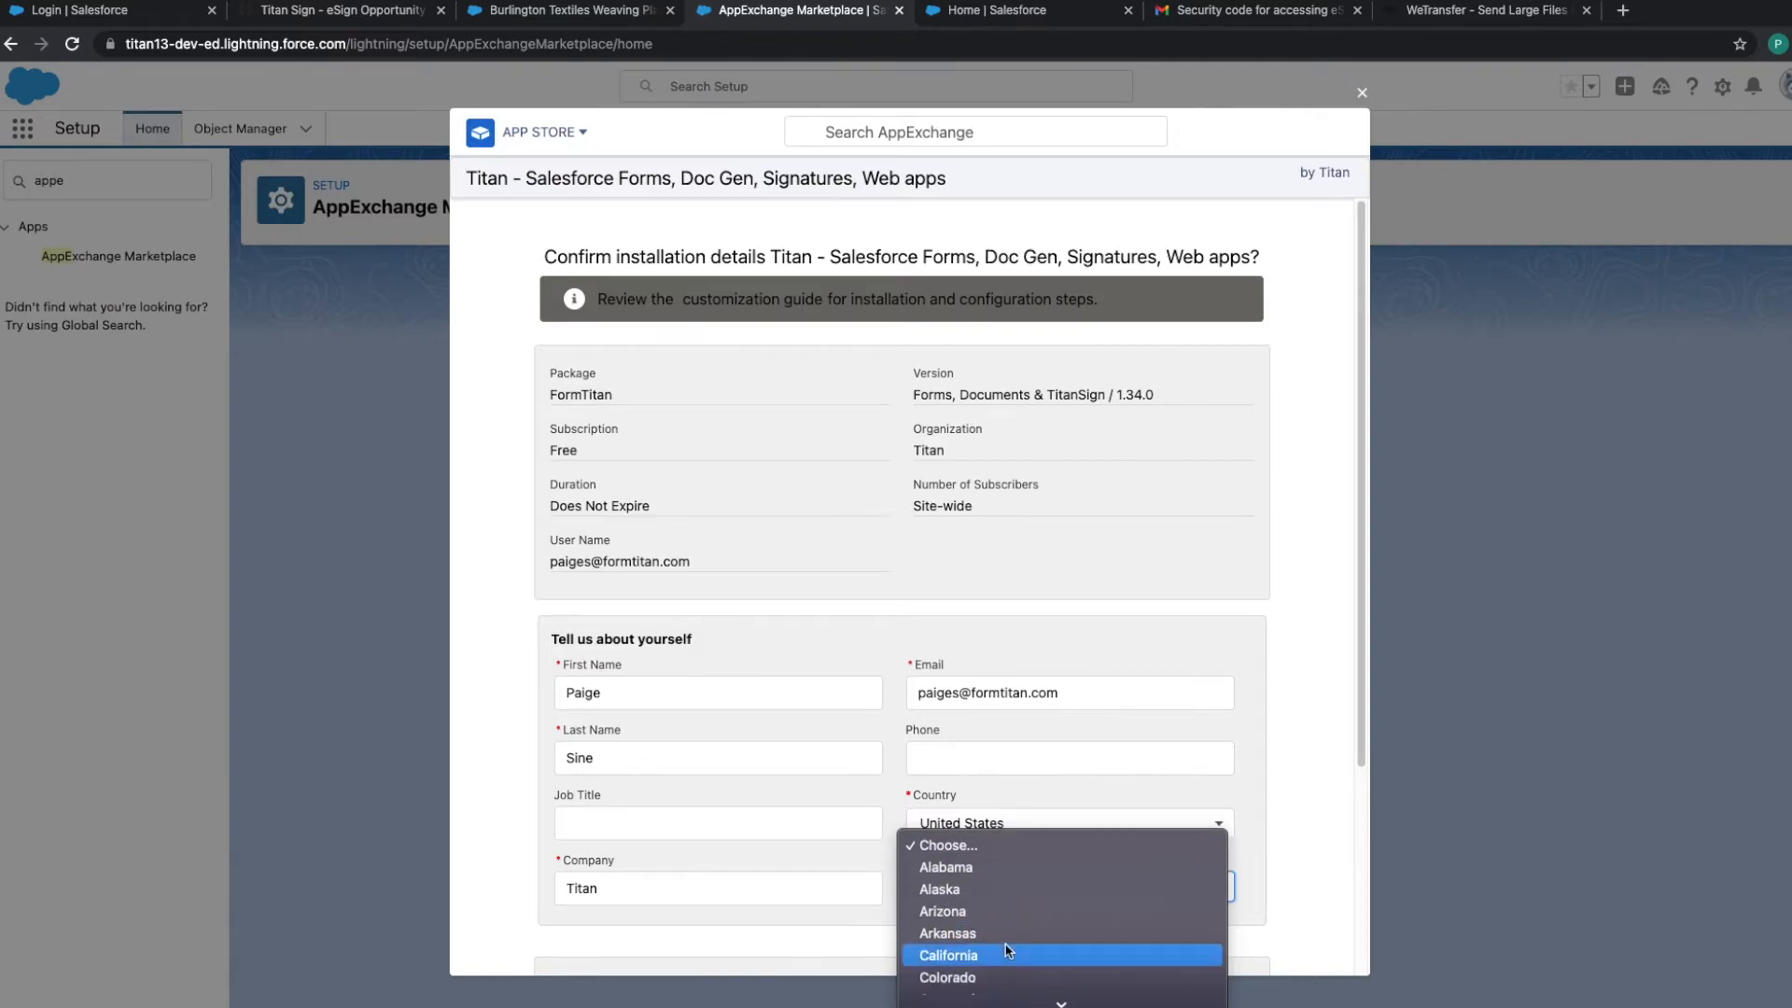
scroll(969, 856, "down", 3)
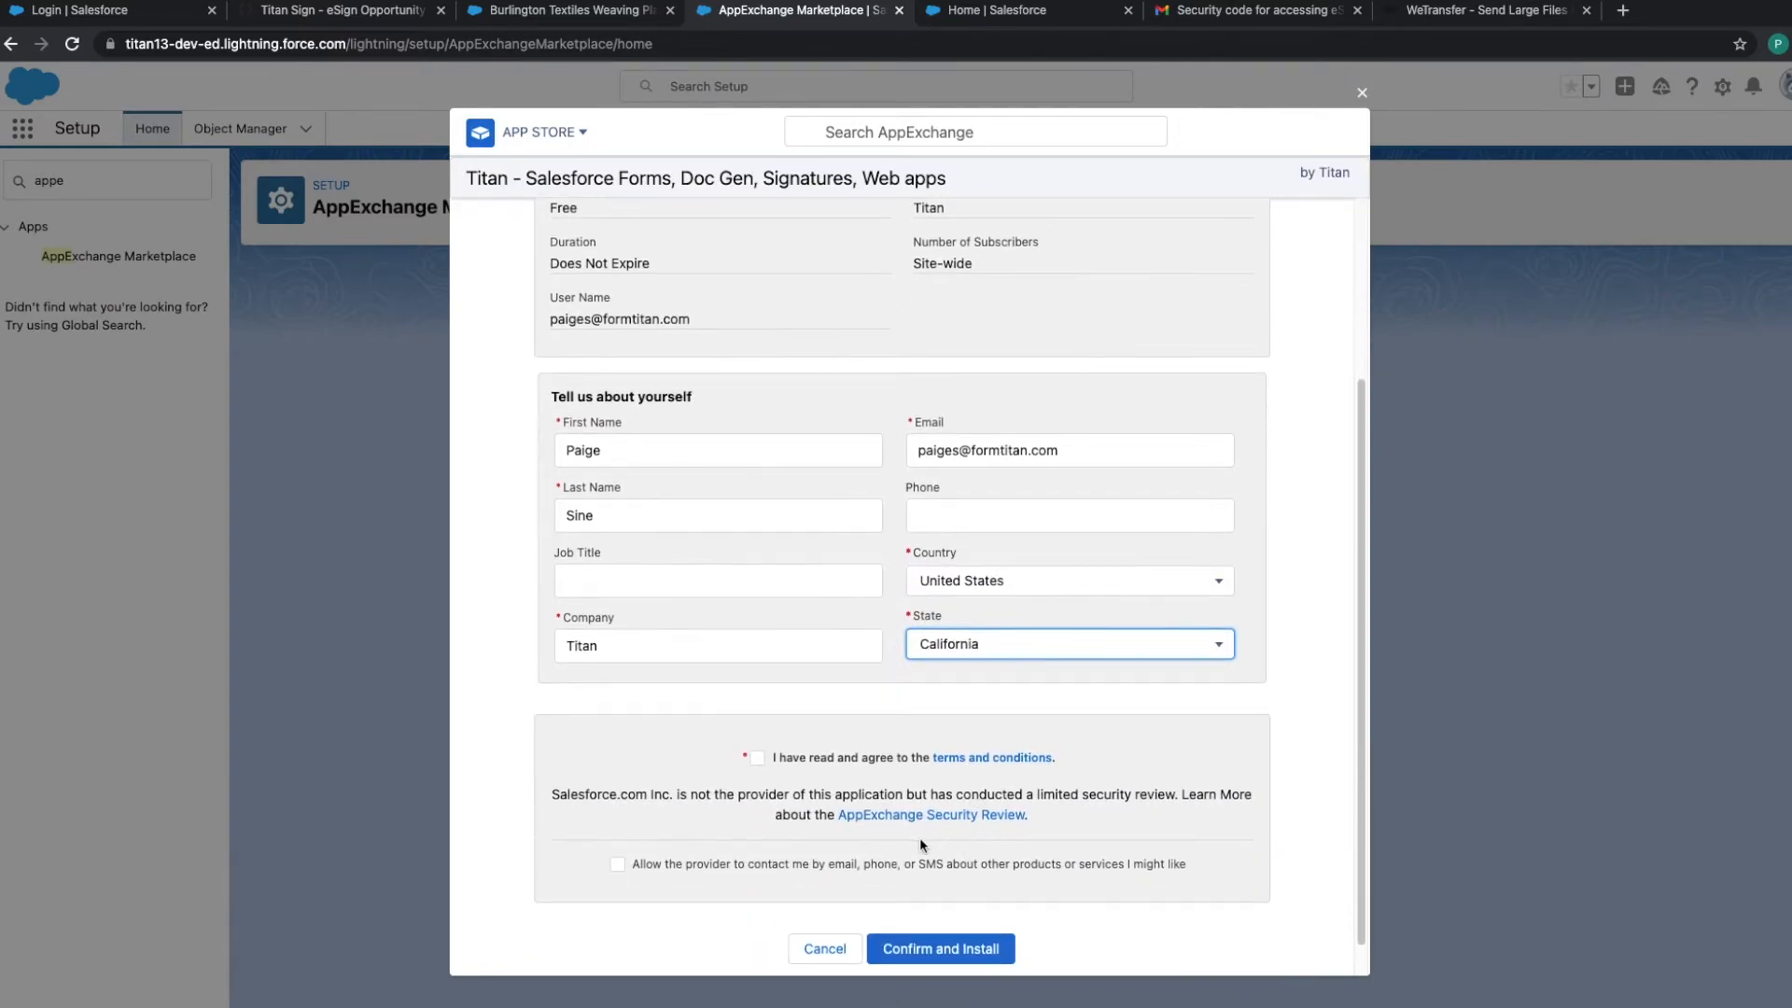
left_click(758, 758)
left_click(969, 952)
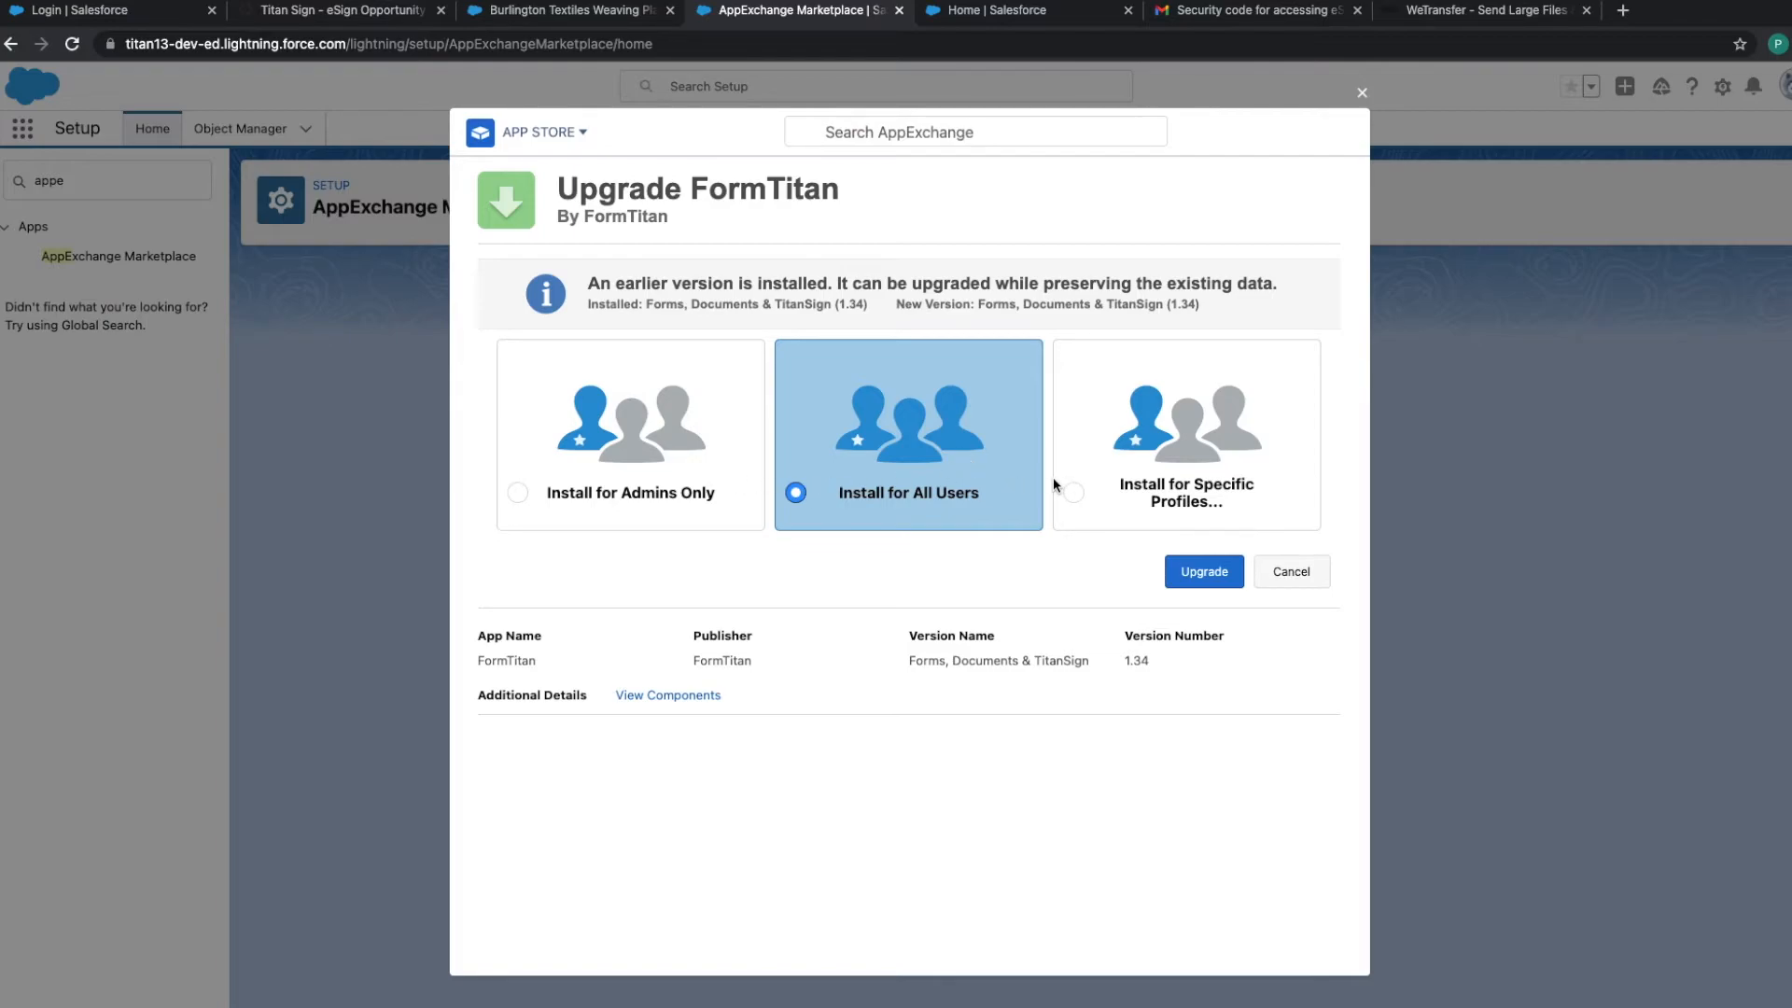
- Upgrade FormTitan 1.34 with access granted to all users
left_click(1210, 580)
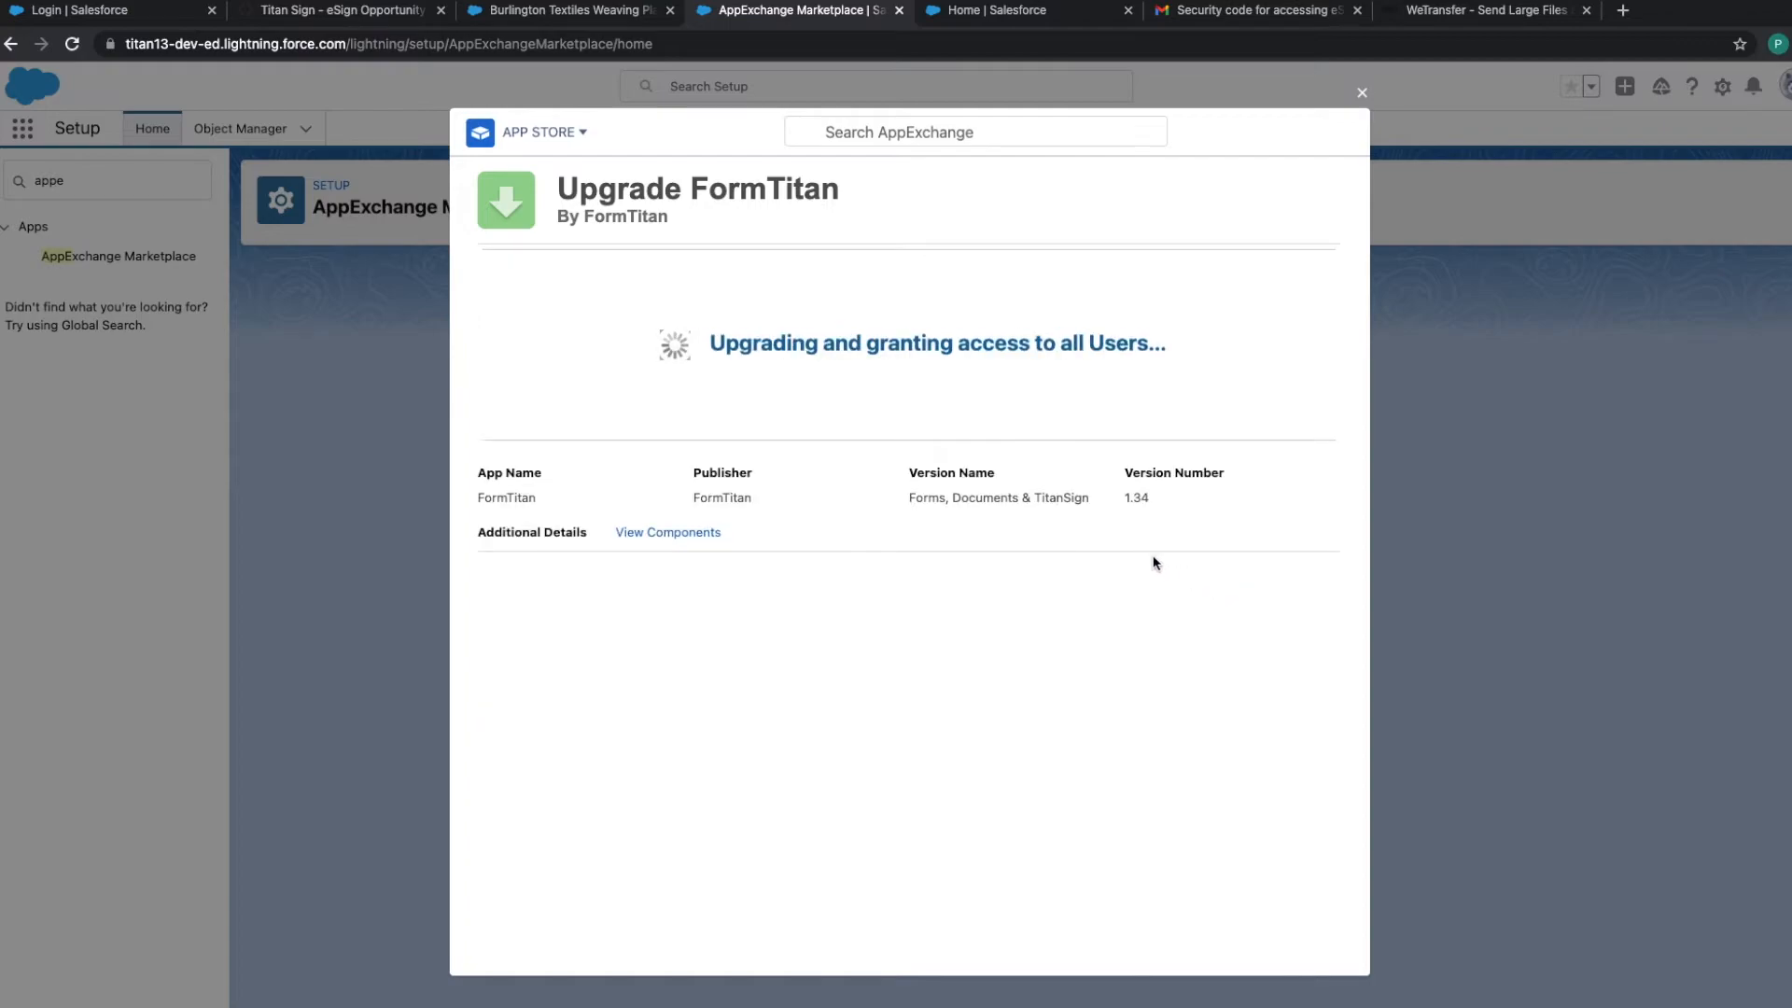
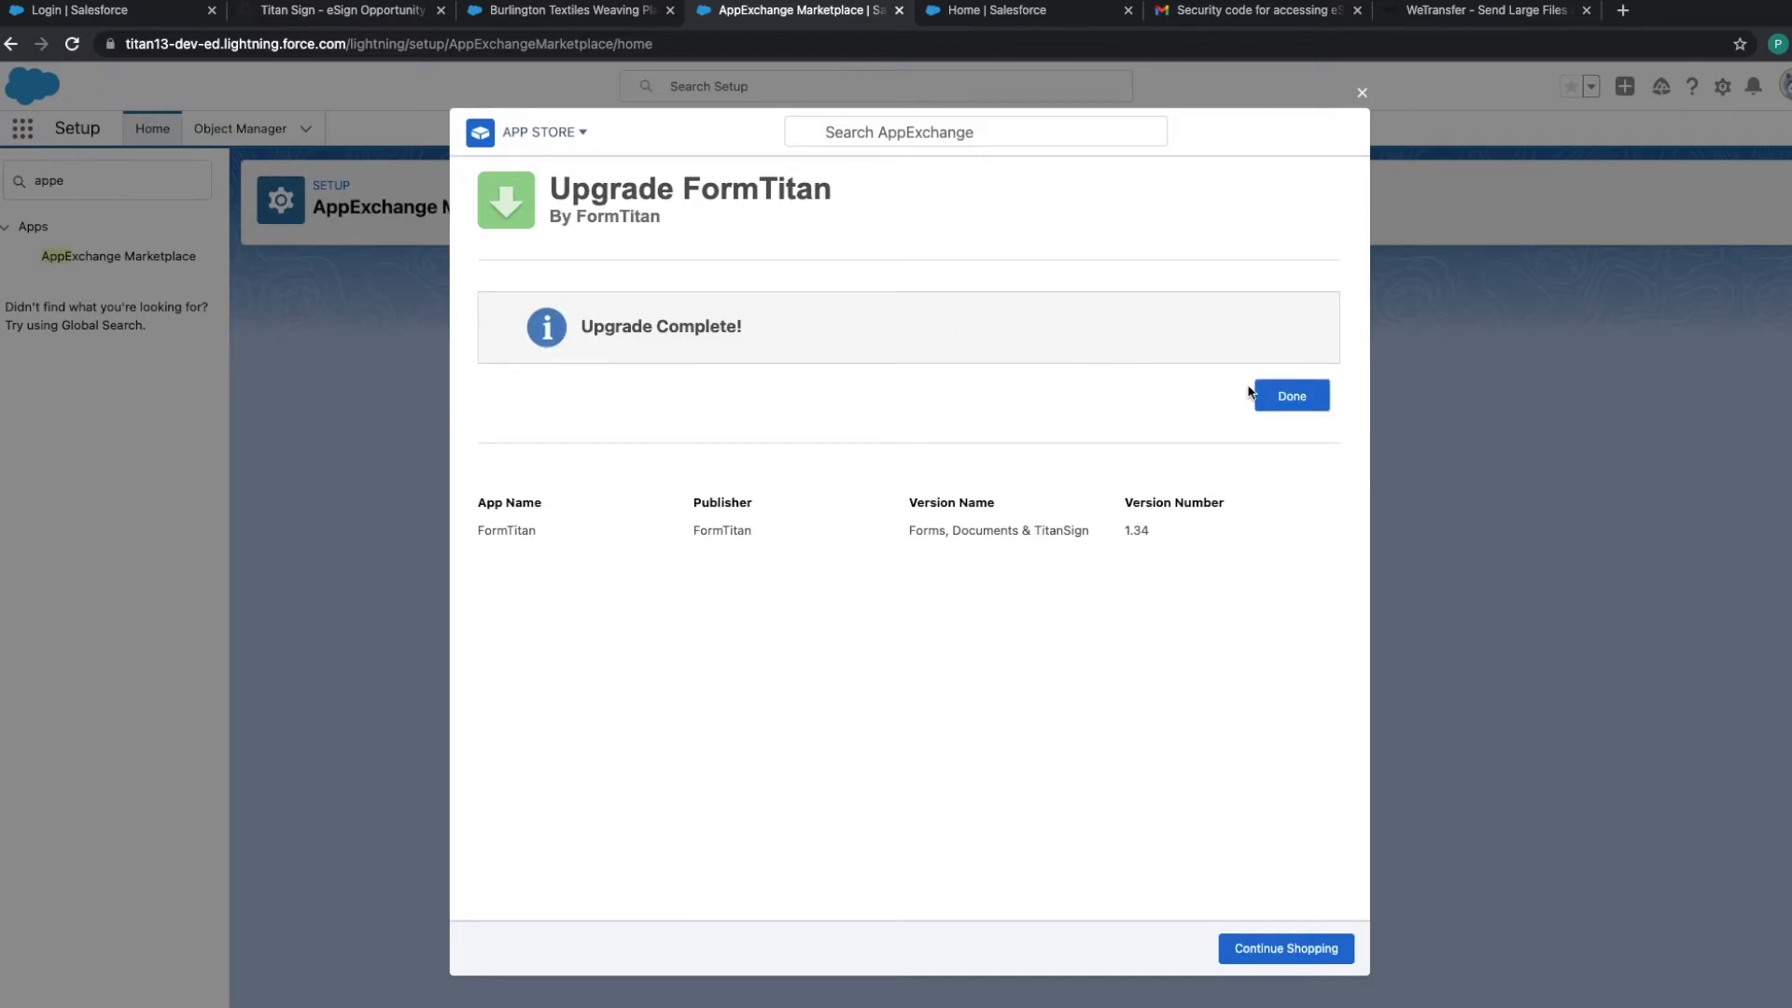
- Confirm the completed FormTitan 1.34 upgrade and leave AppExchange for Setup Home
left_click(1289, 401)
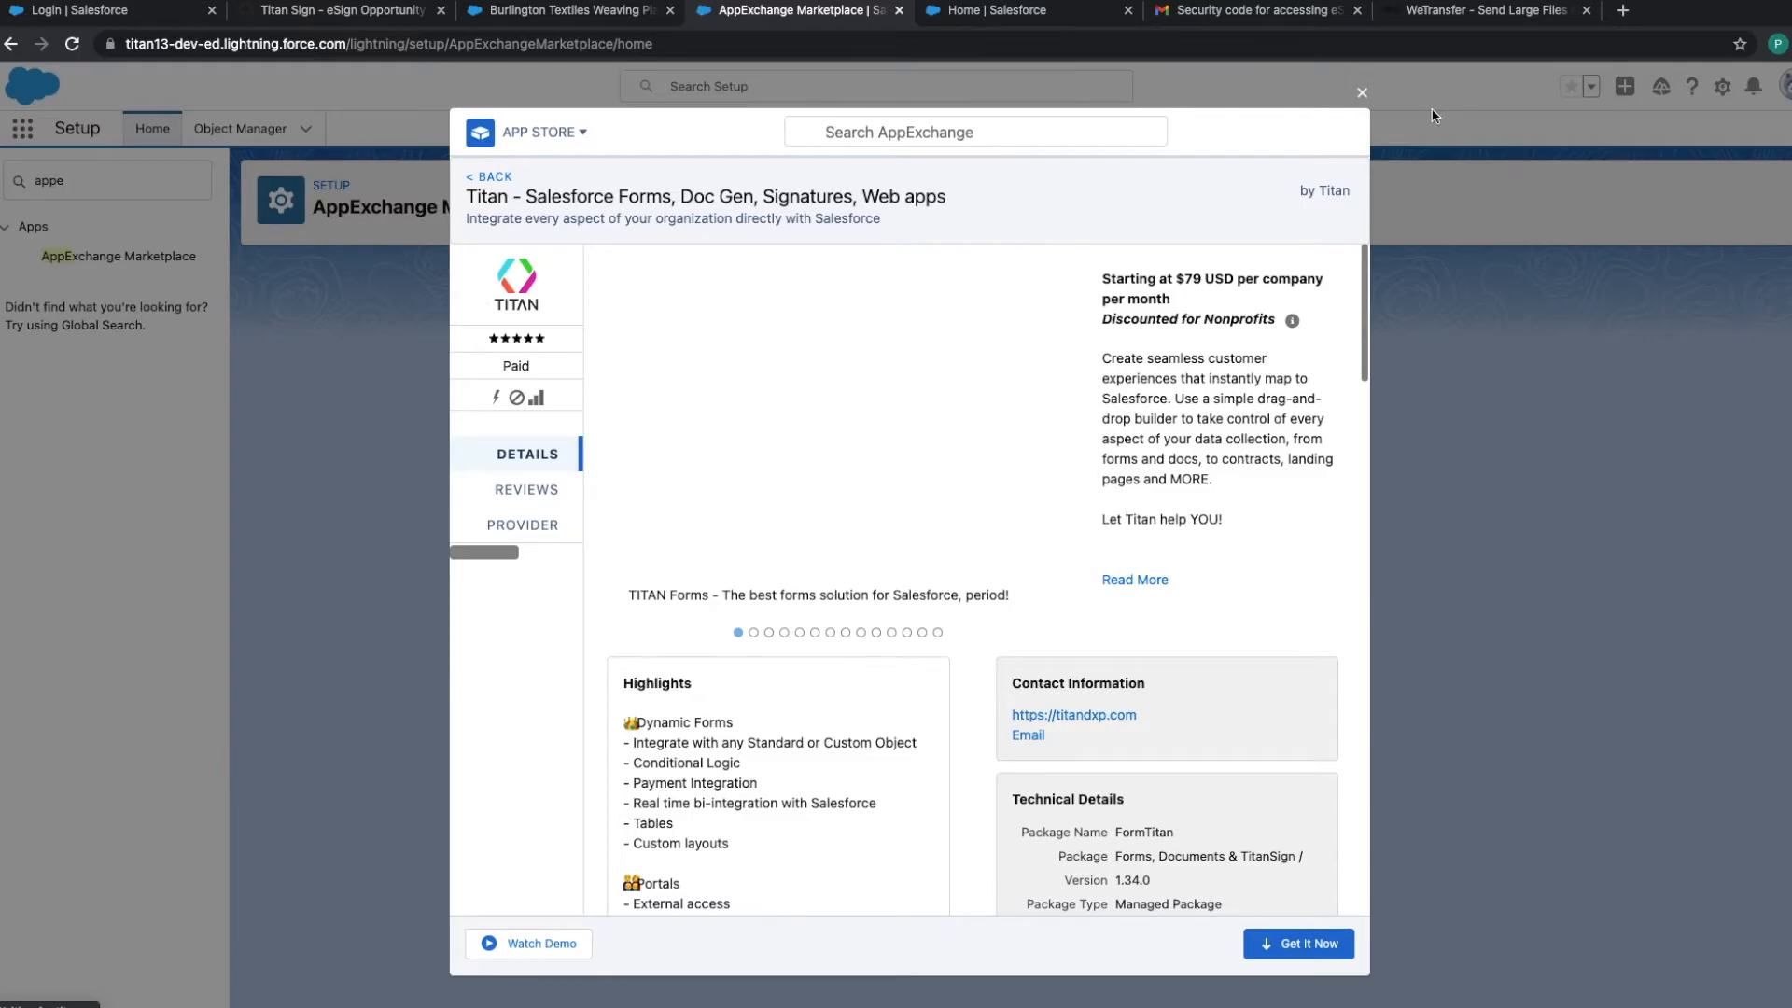
left_click(1362, 92)
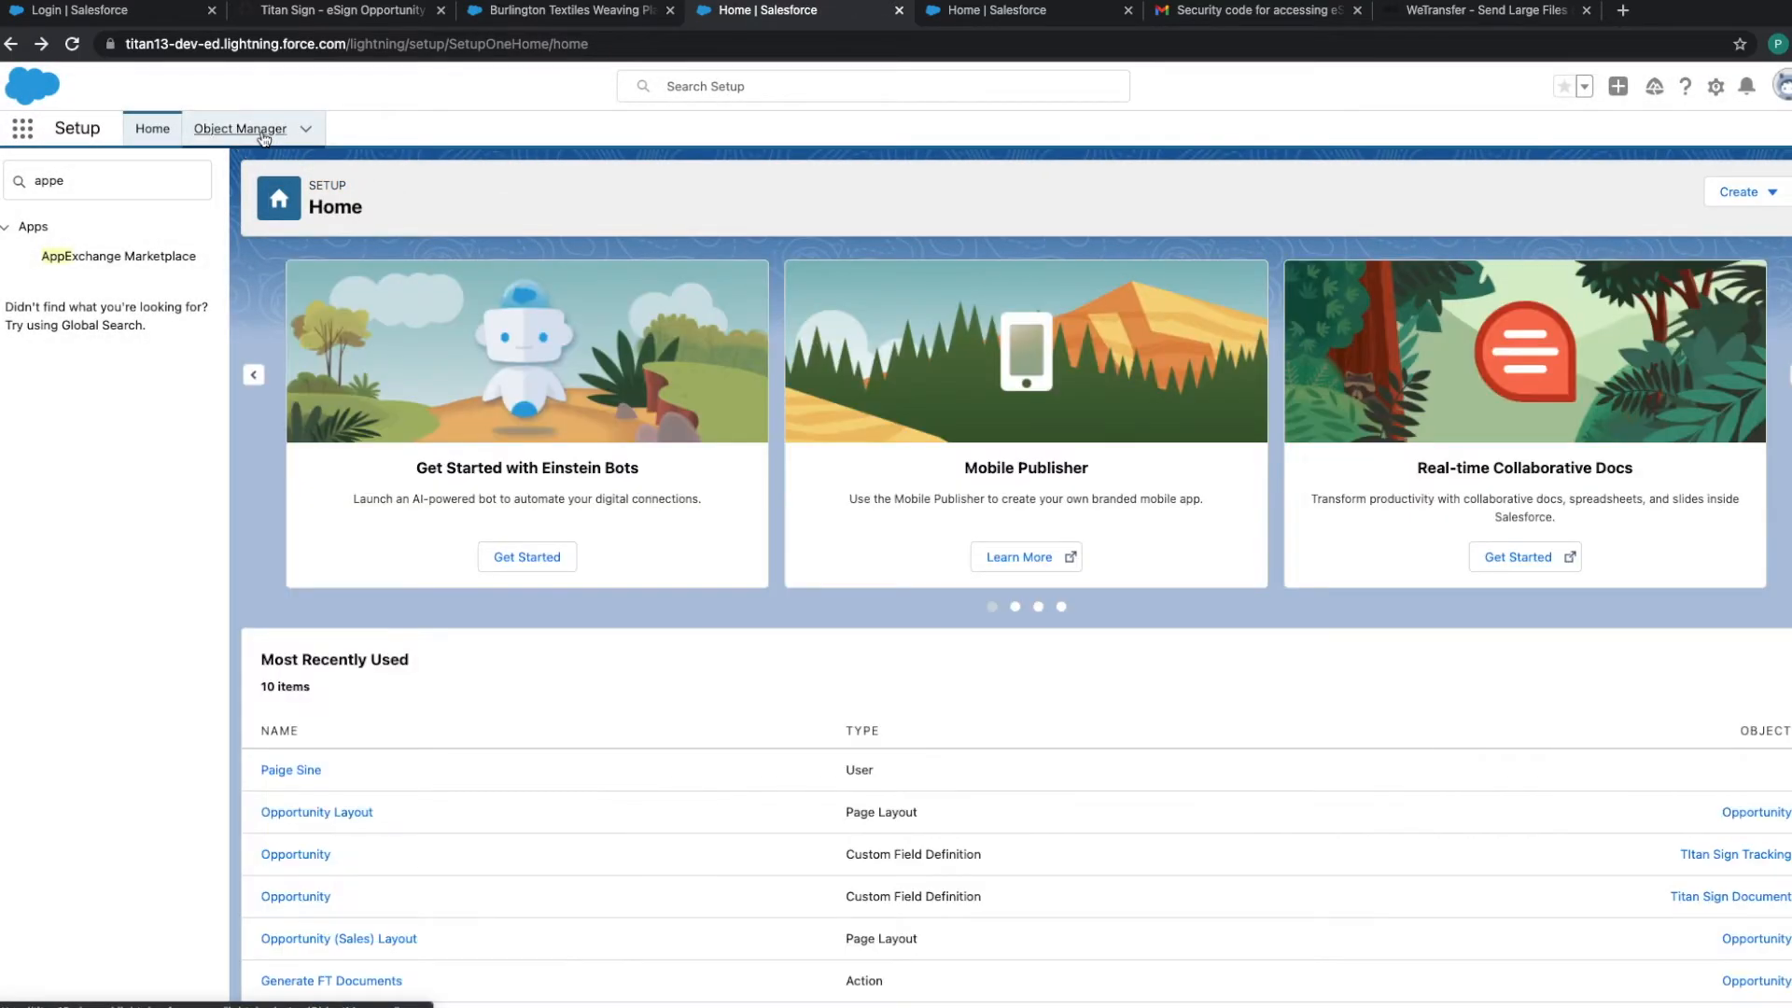
- In Object Manager, go to the Opportunity object's Buttons, Links, and Actions
left_click(250, 129)
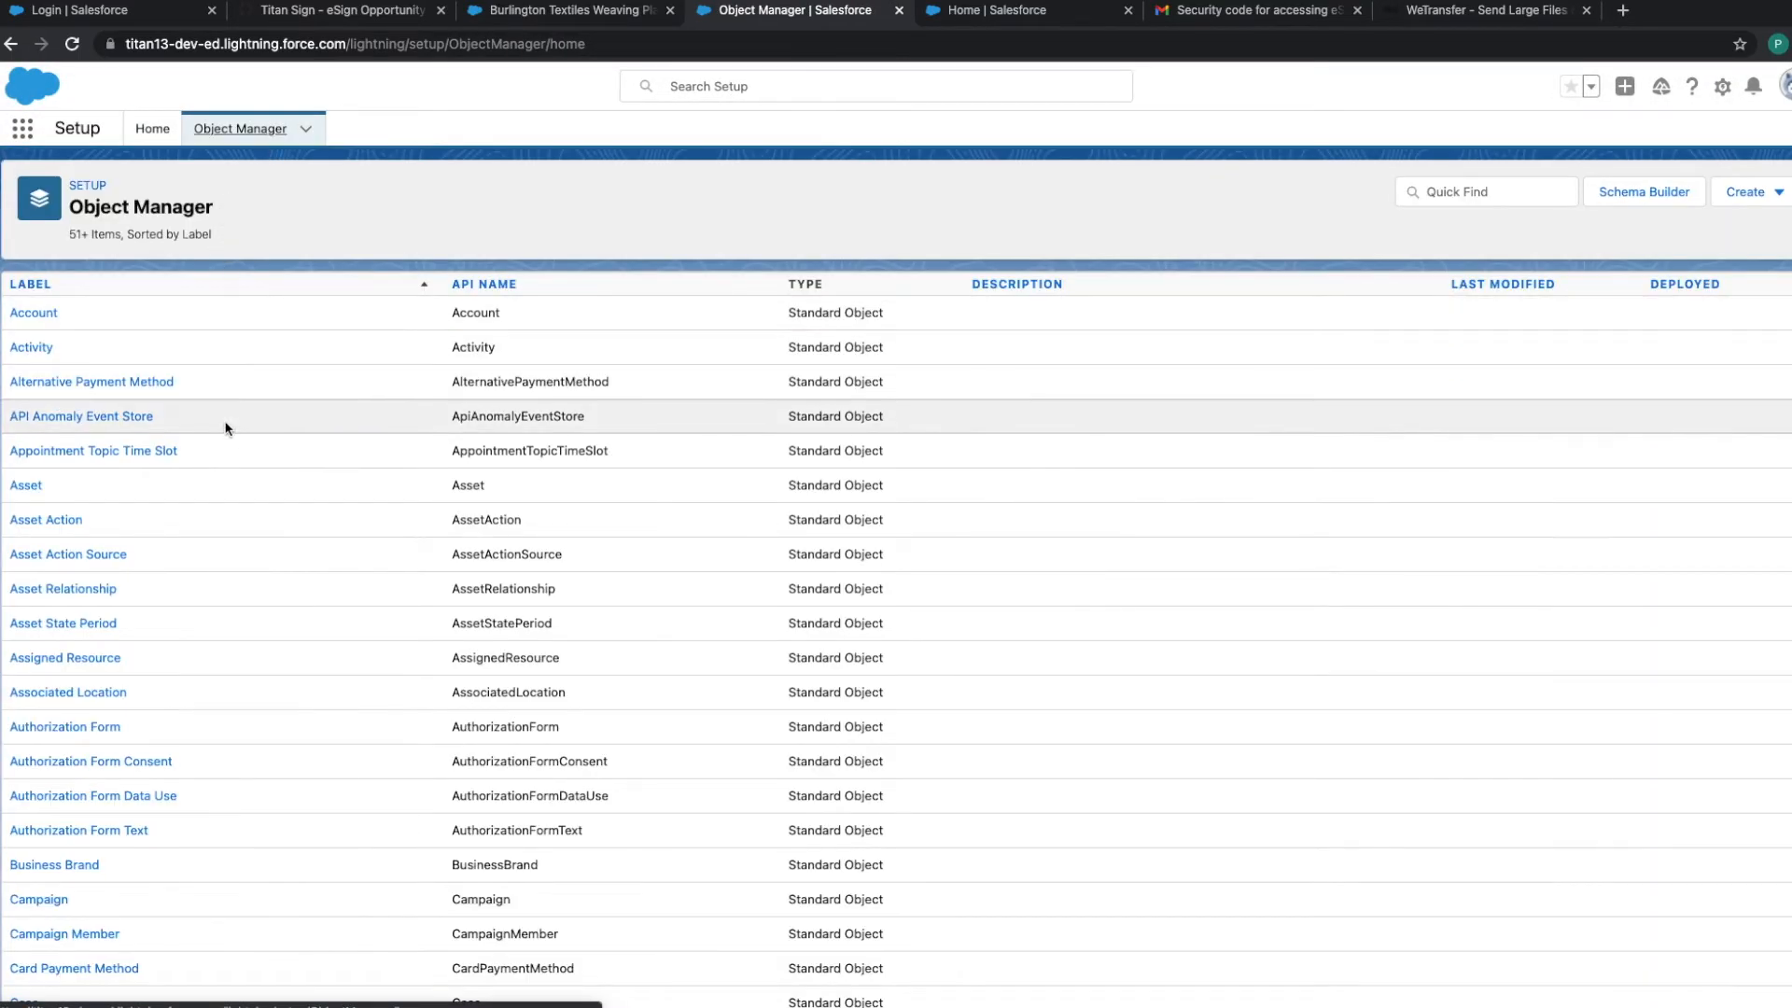
left_click(1426, 183)
type("oppo")
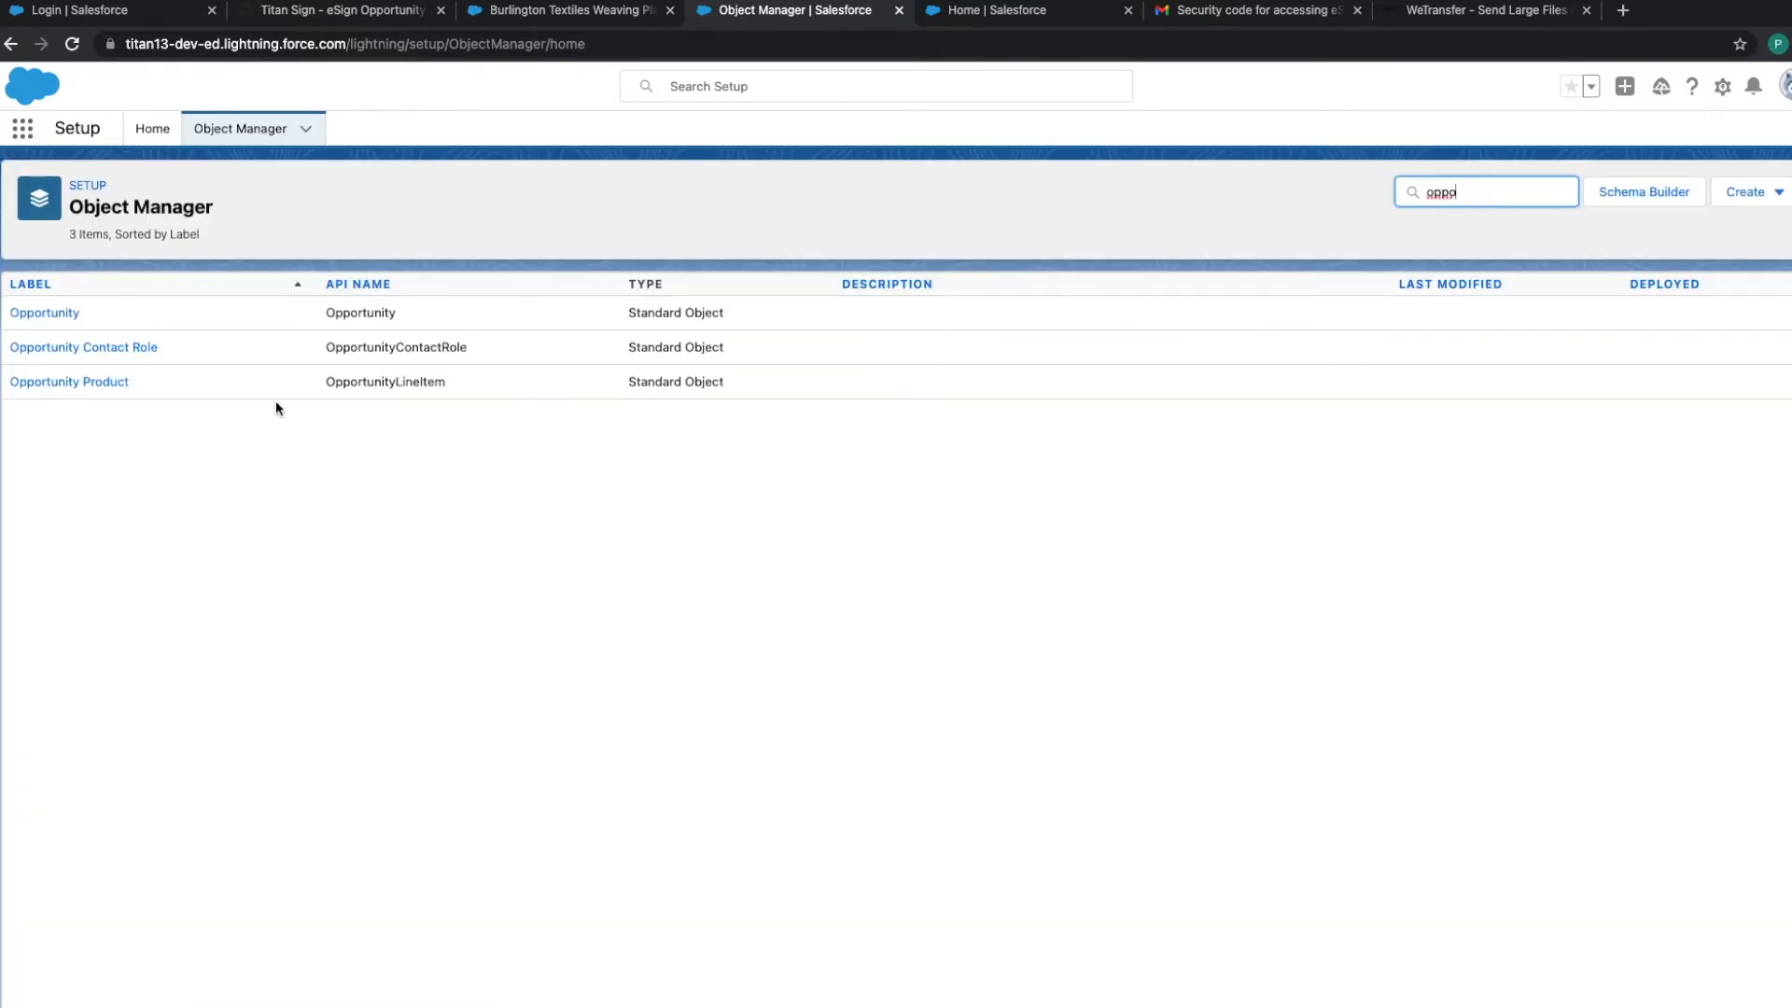
left_click(75, 315)
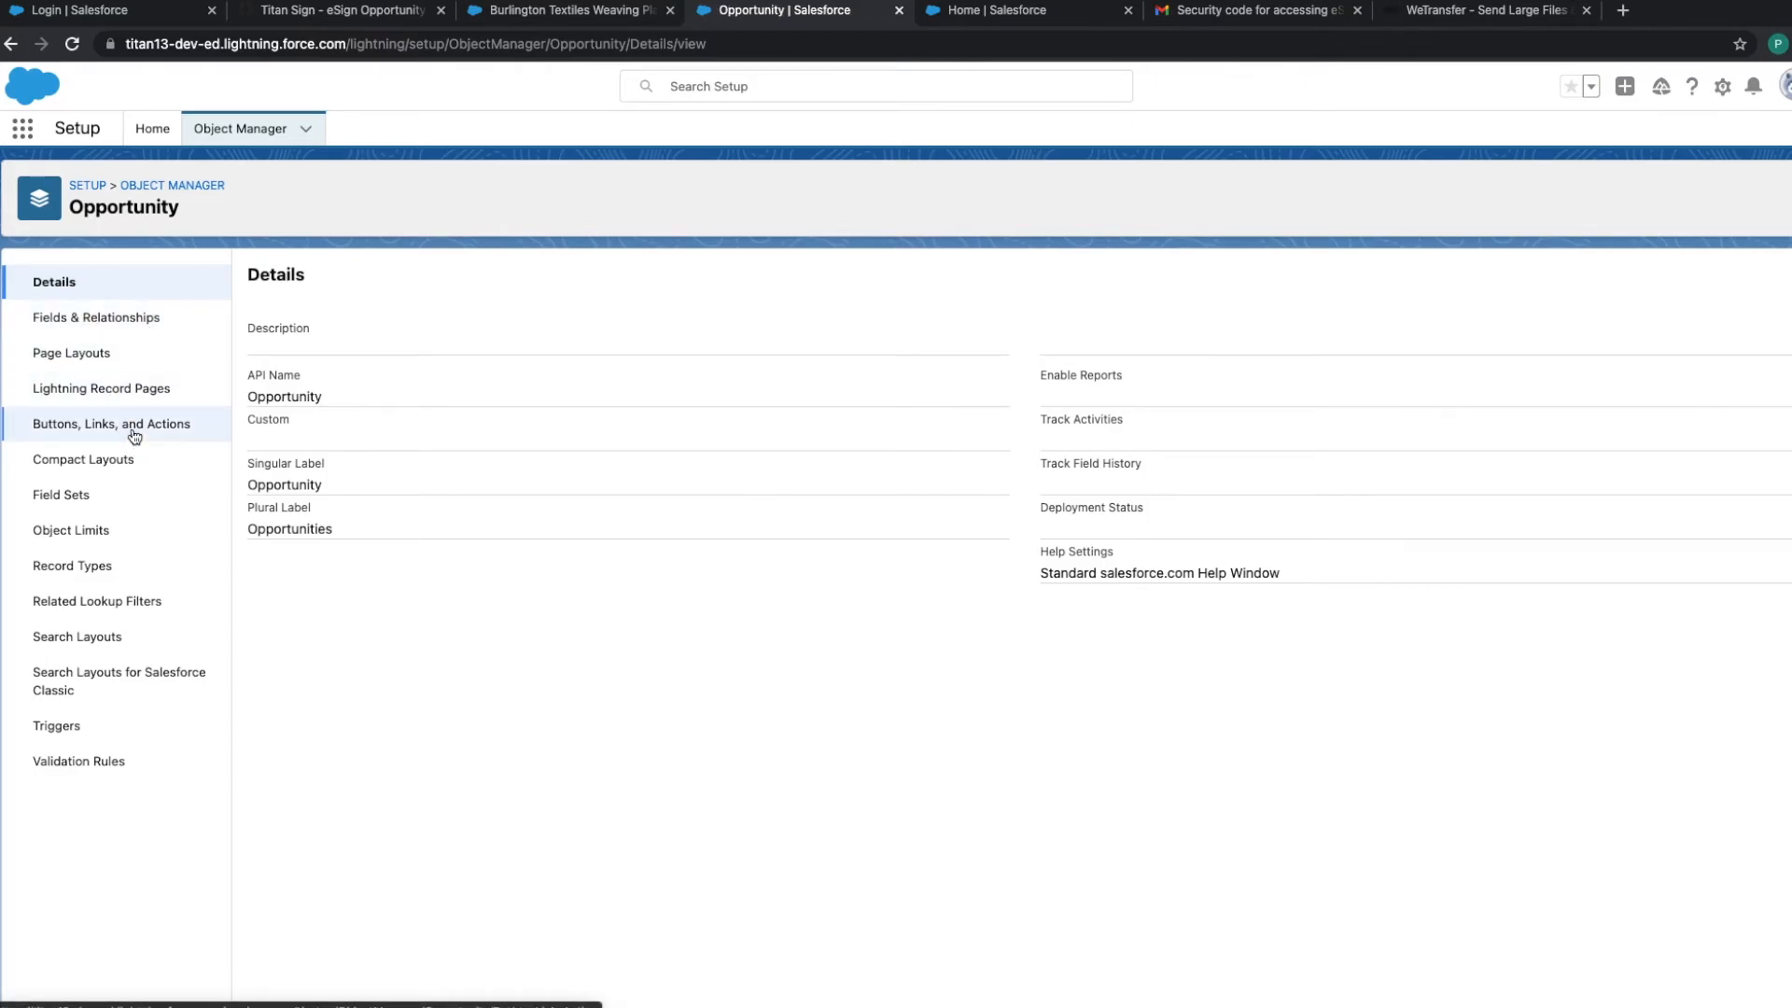
left_click(133, 426)
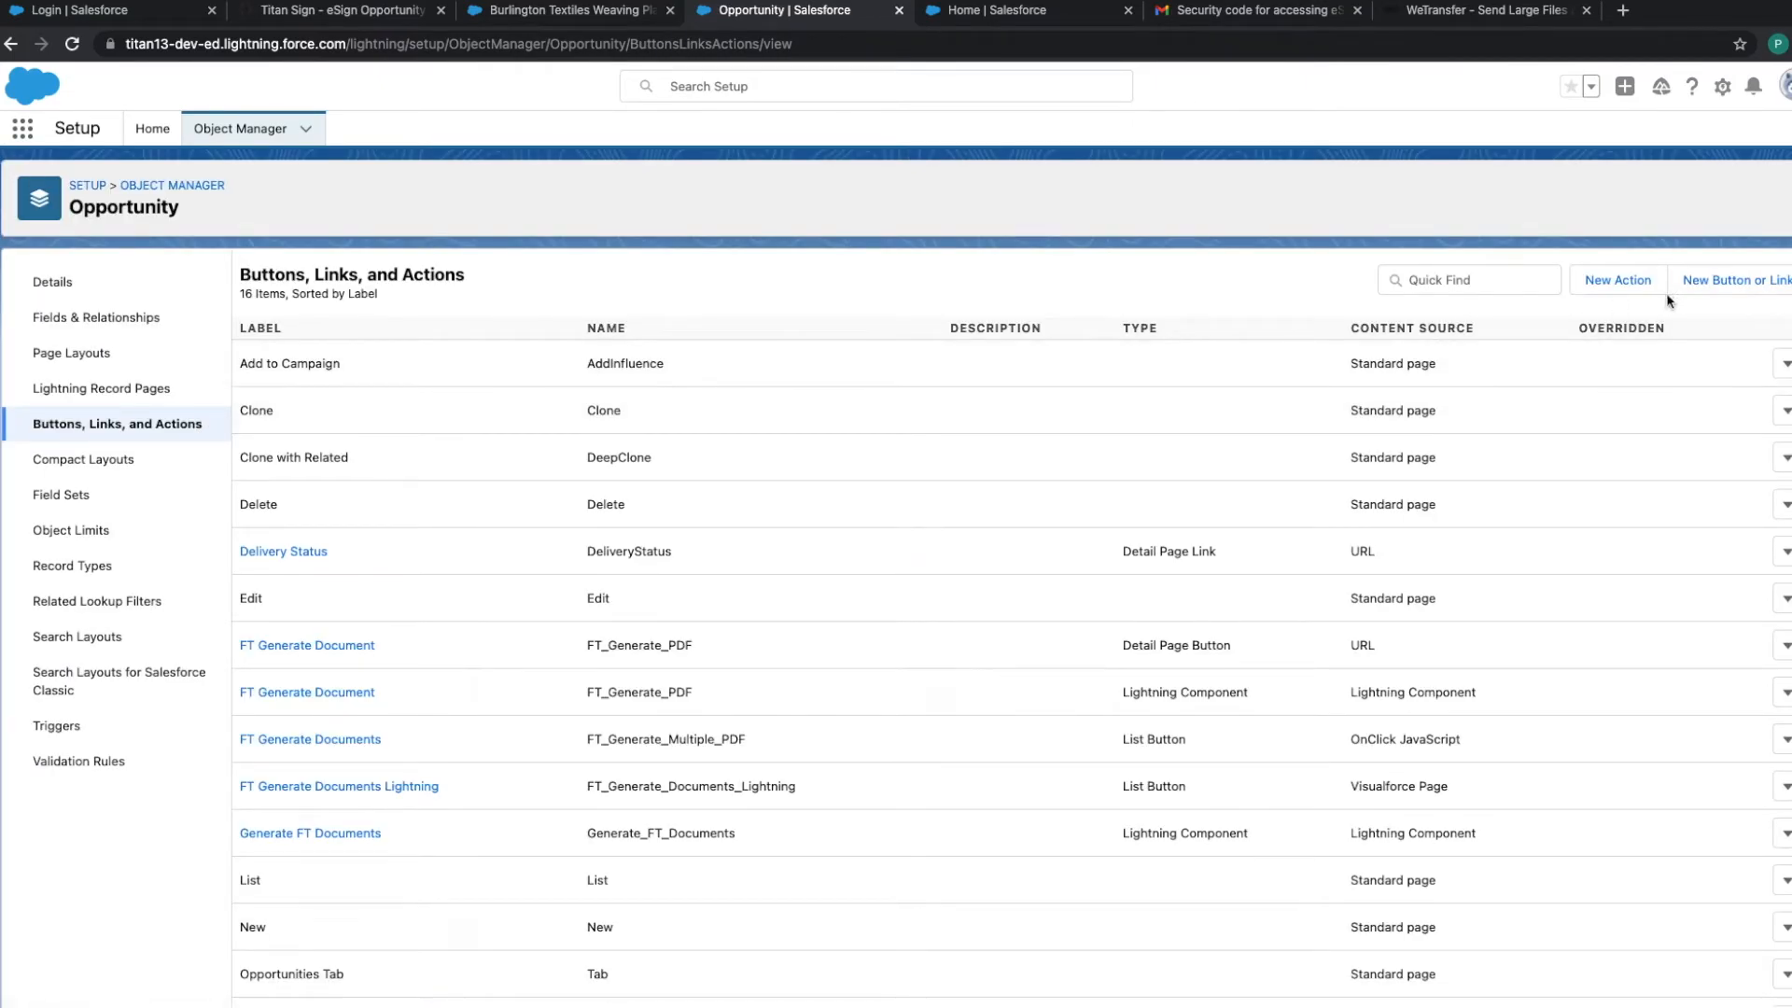
- Define a Lightning Component action 'Generate FT Documents', 870px tall, then view the page layouts
left_click(1618, 280)
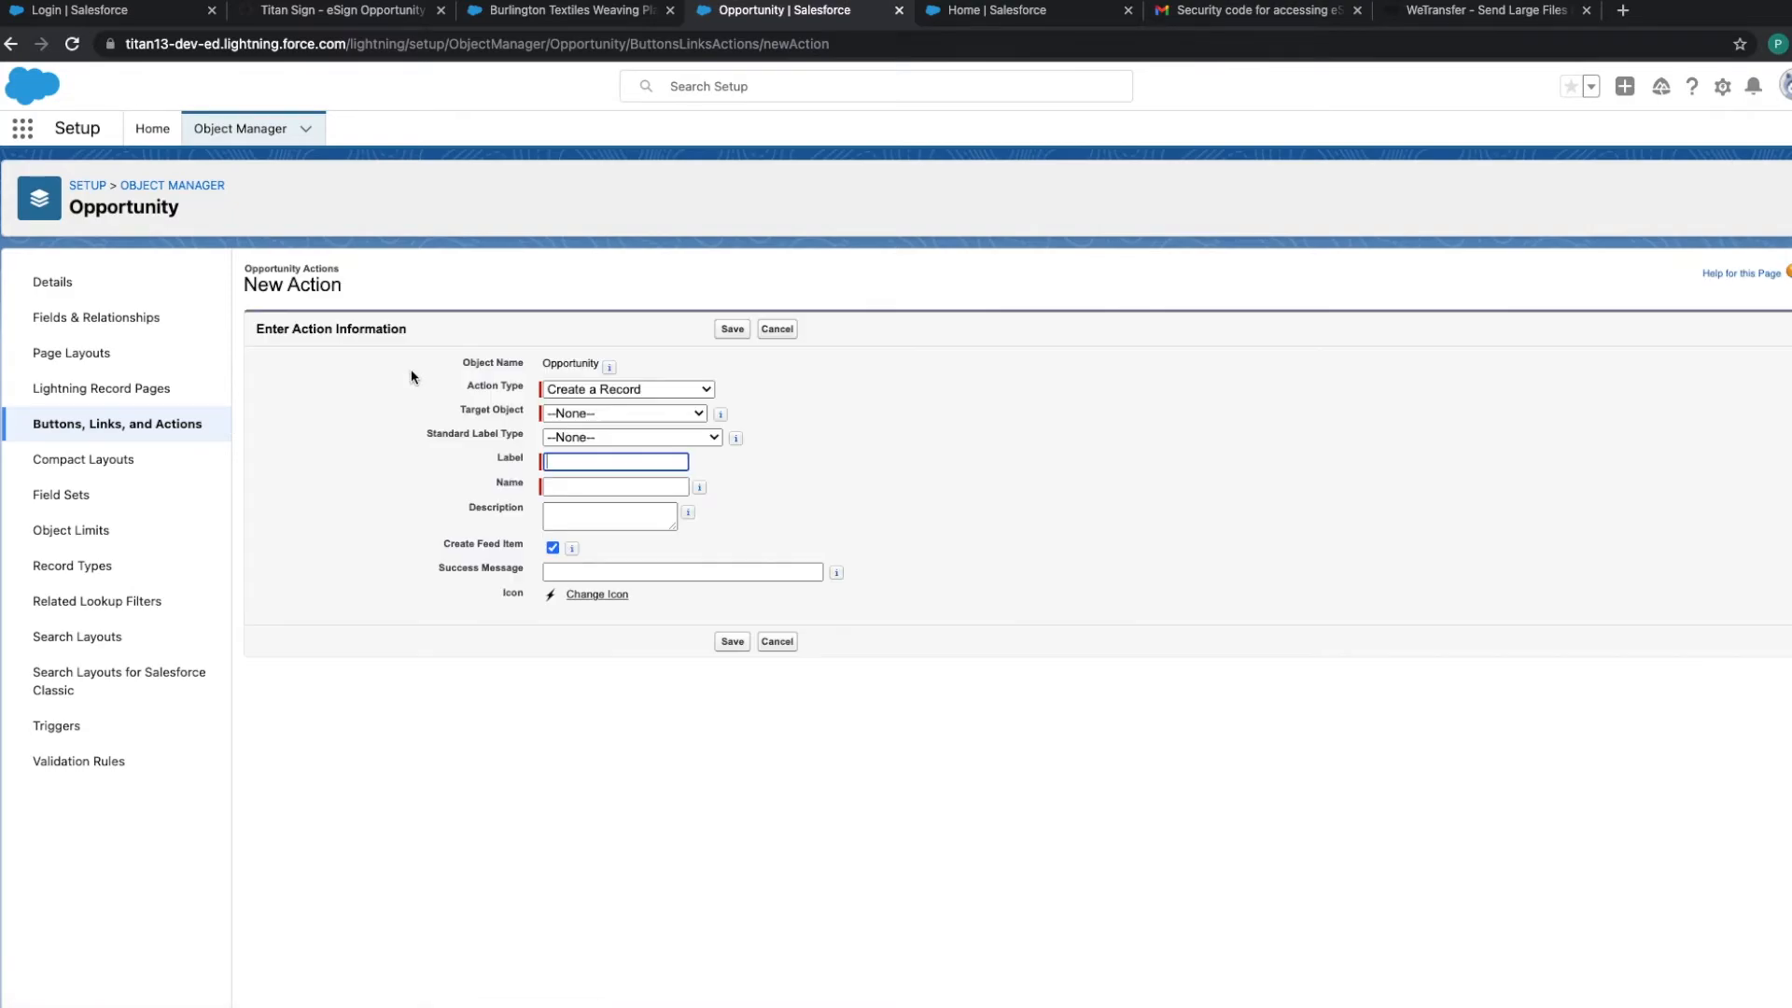
left_click(602, 388)
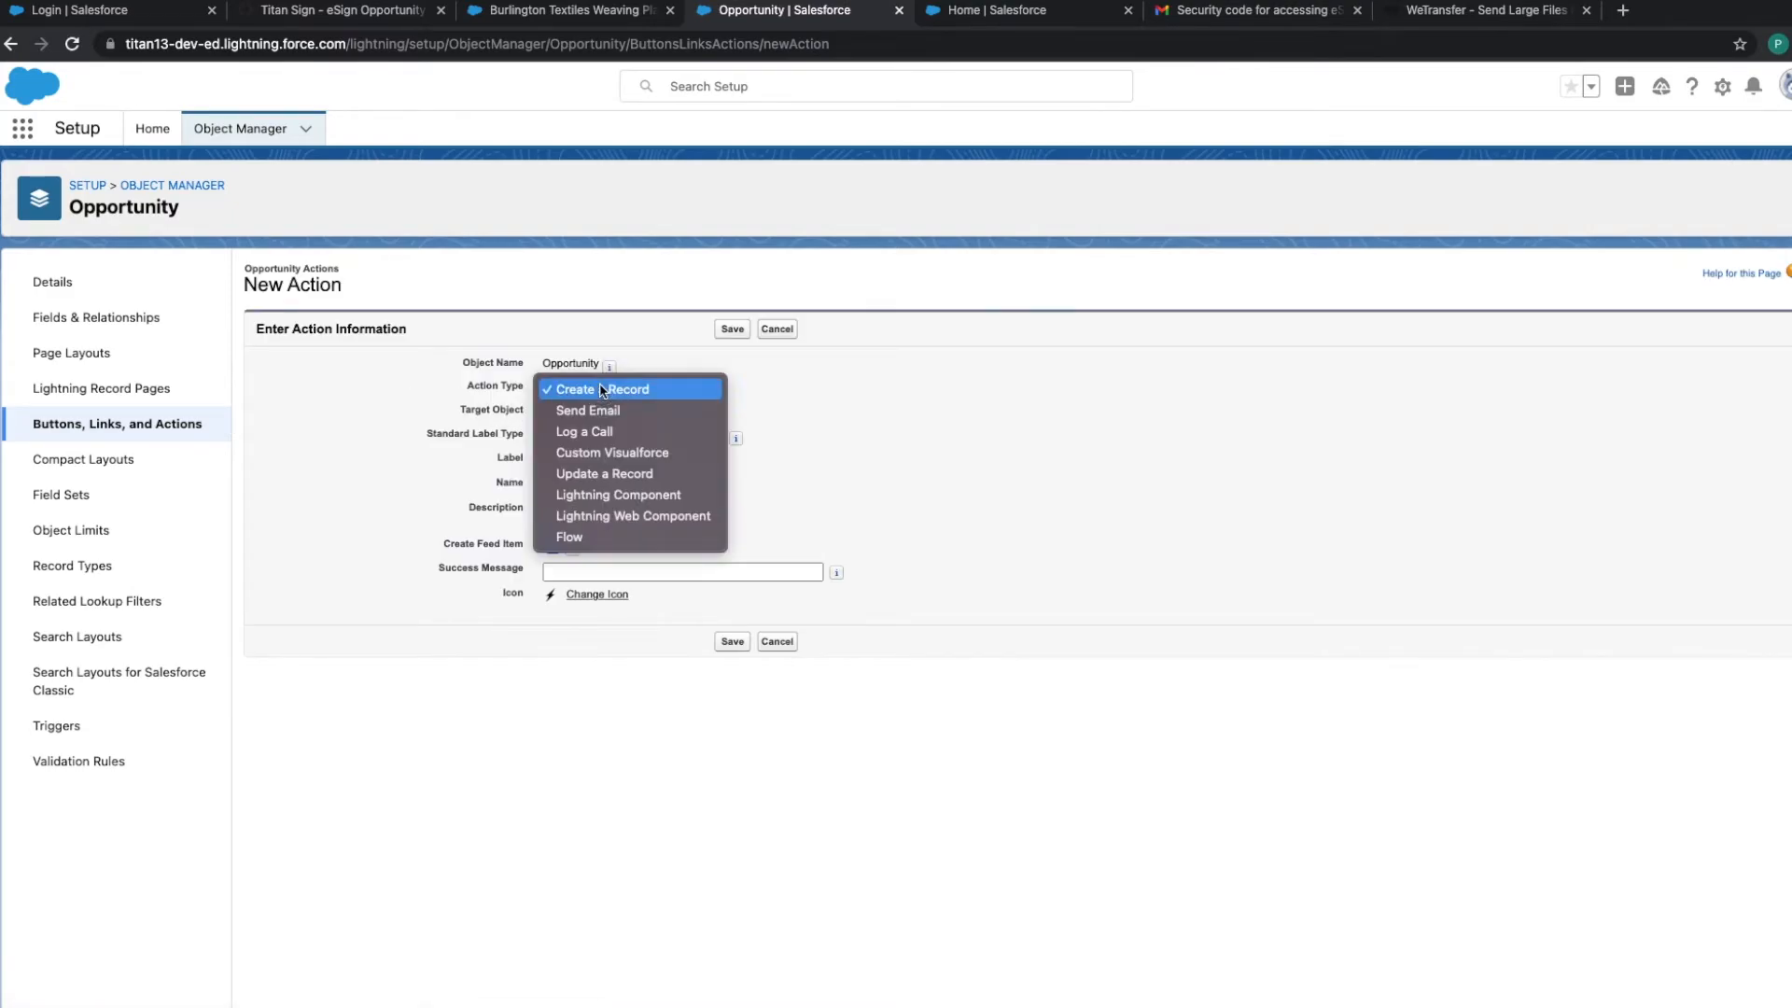
left_click(638, 496)
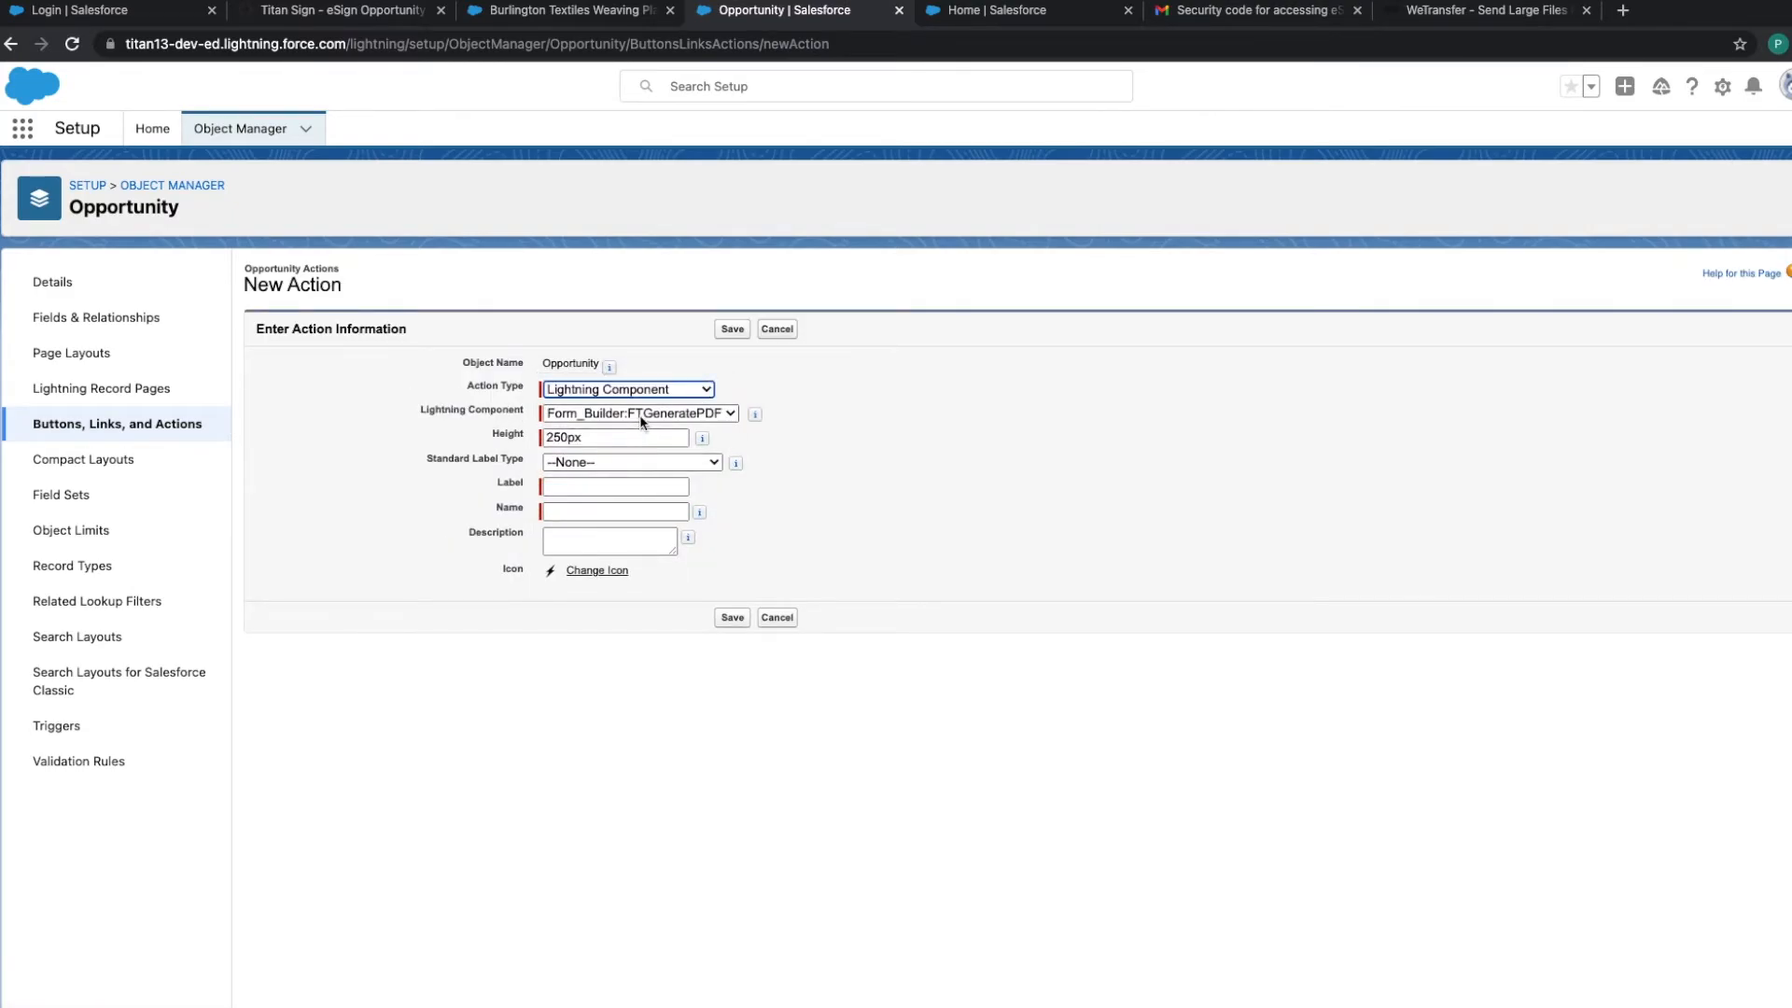
left_click(561, 439)
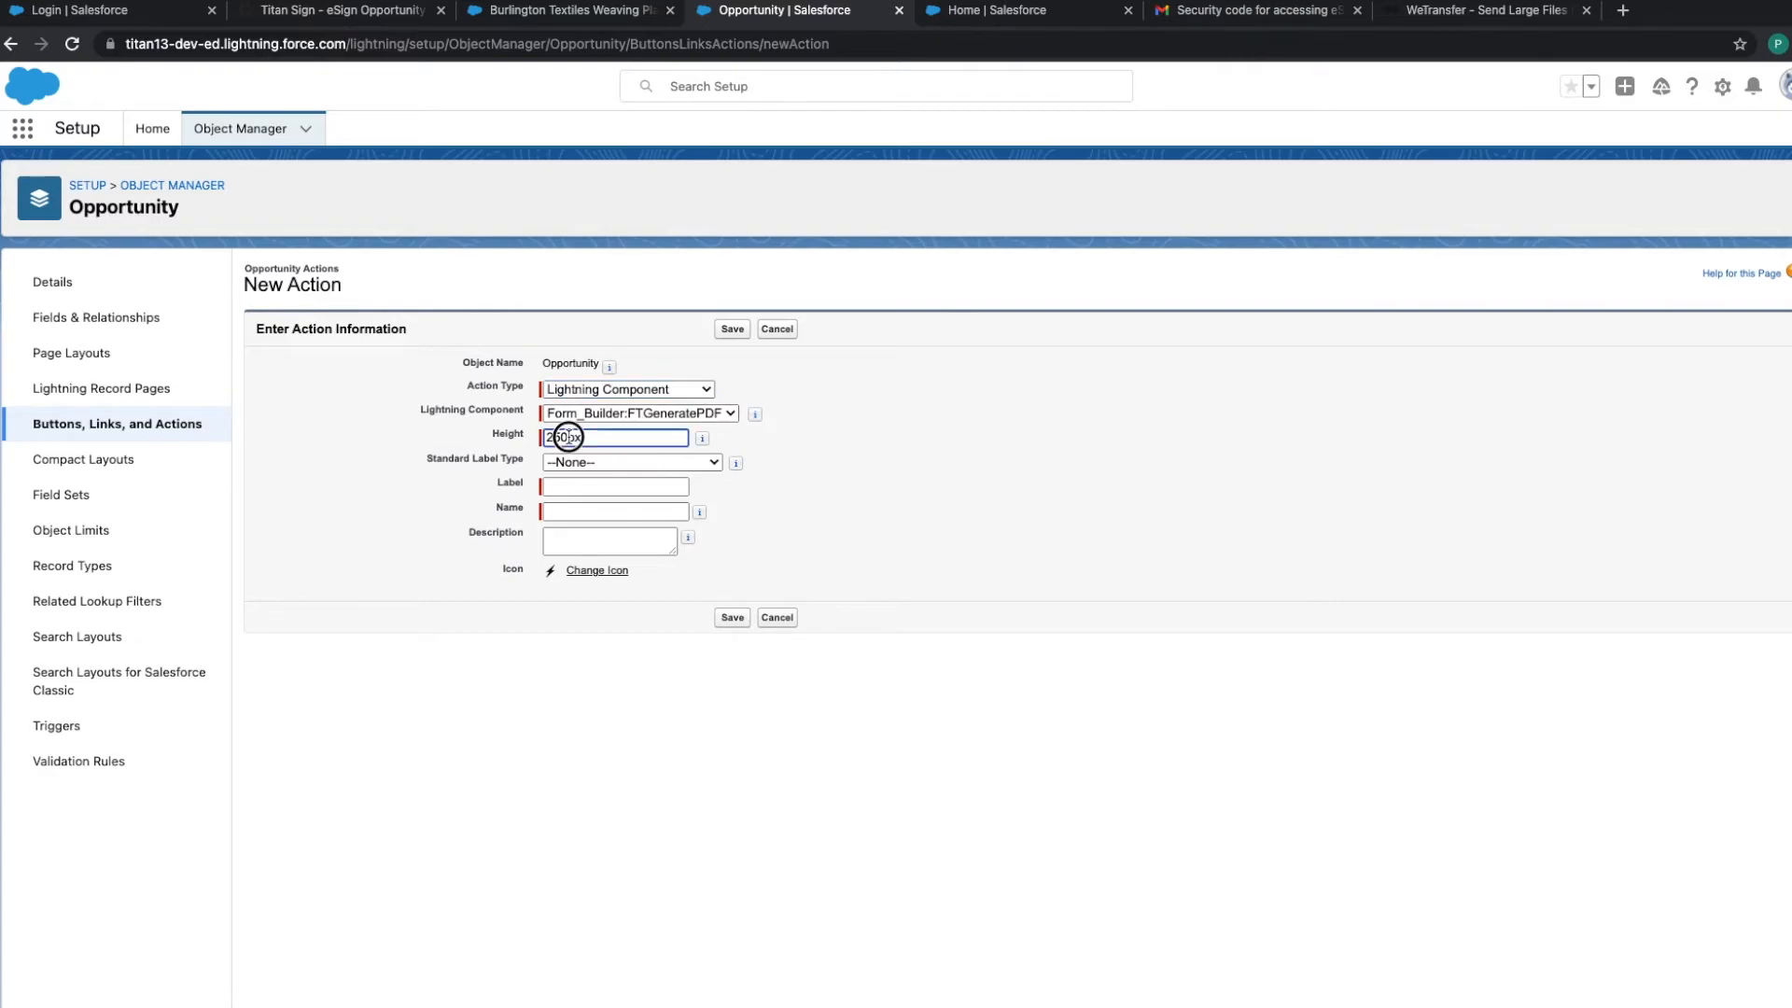
key("BackSpace")
key("BackSpace")
key("BackSpace")
type("870")
left_click(587, 488)
left_click(633, 592)
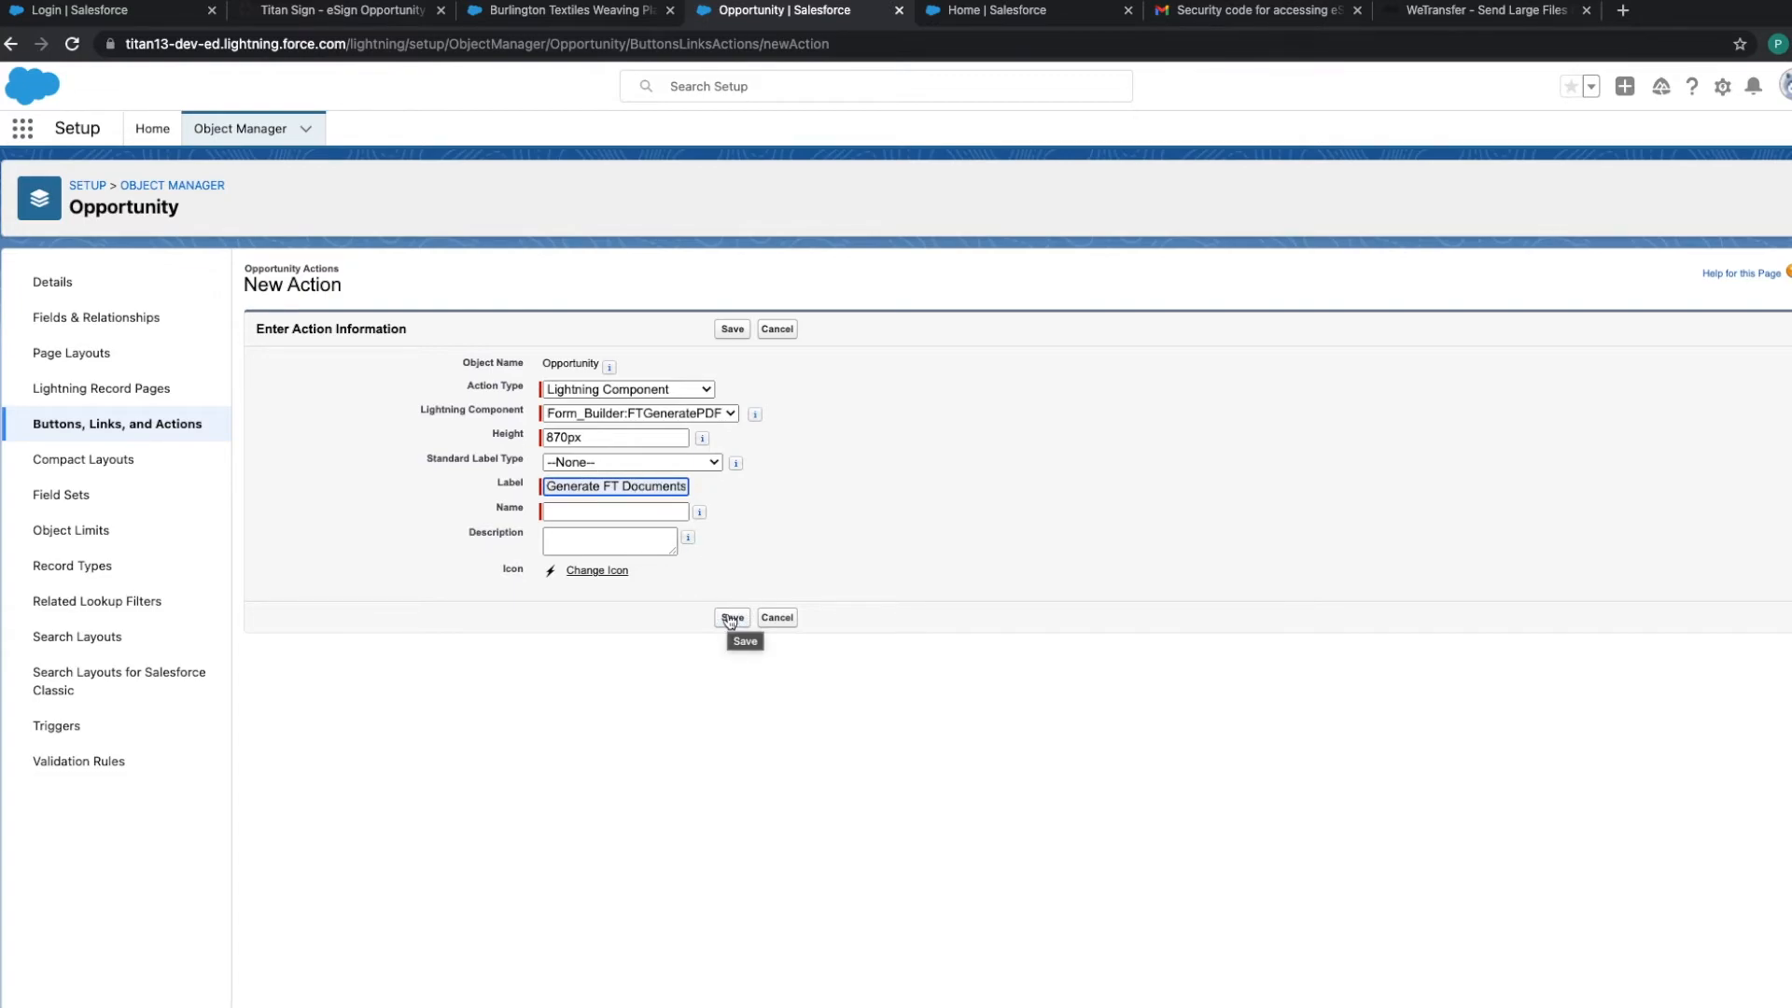
left_click(83, 355)
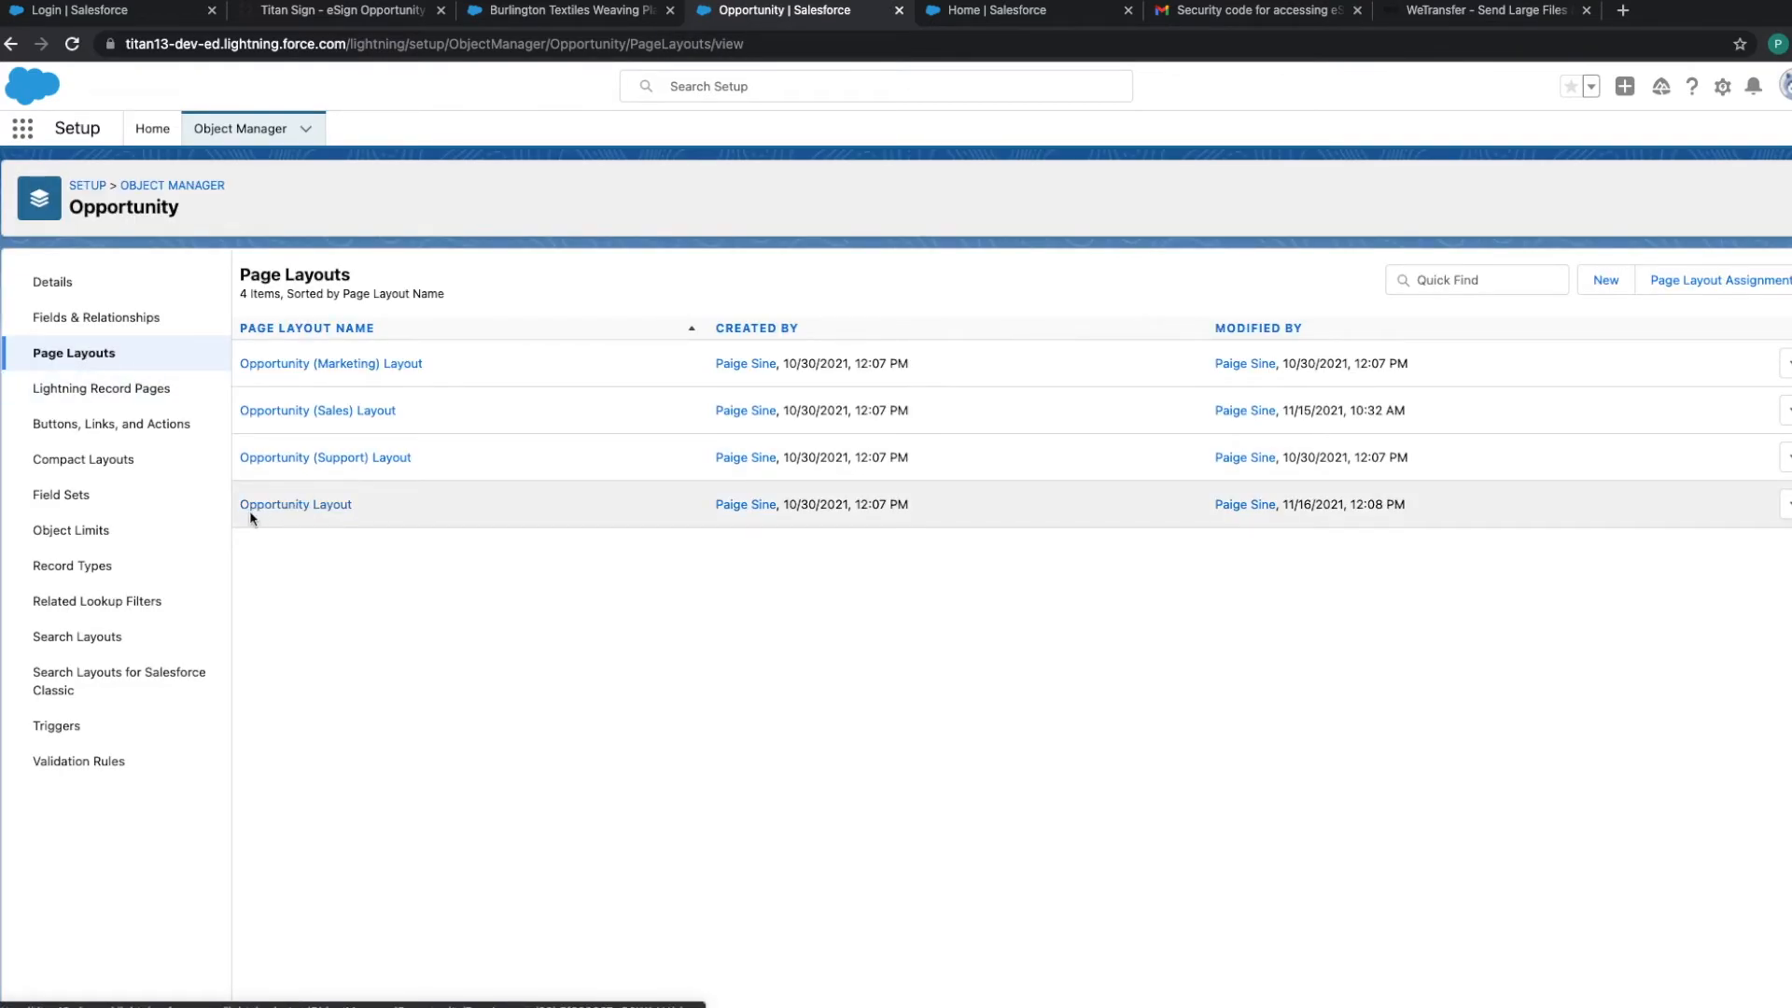
- Place Generate FT Documents right after Post in the Opportunity Layout's Lightning actions and save it
left_click(280, 506)
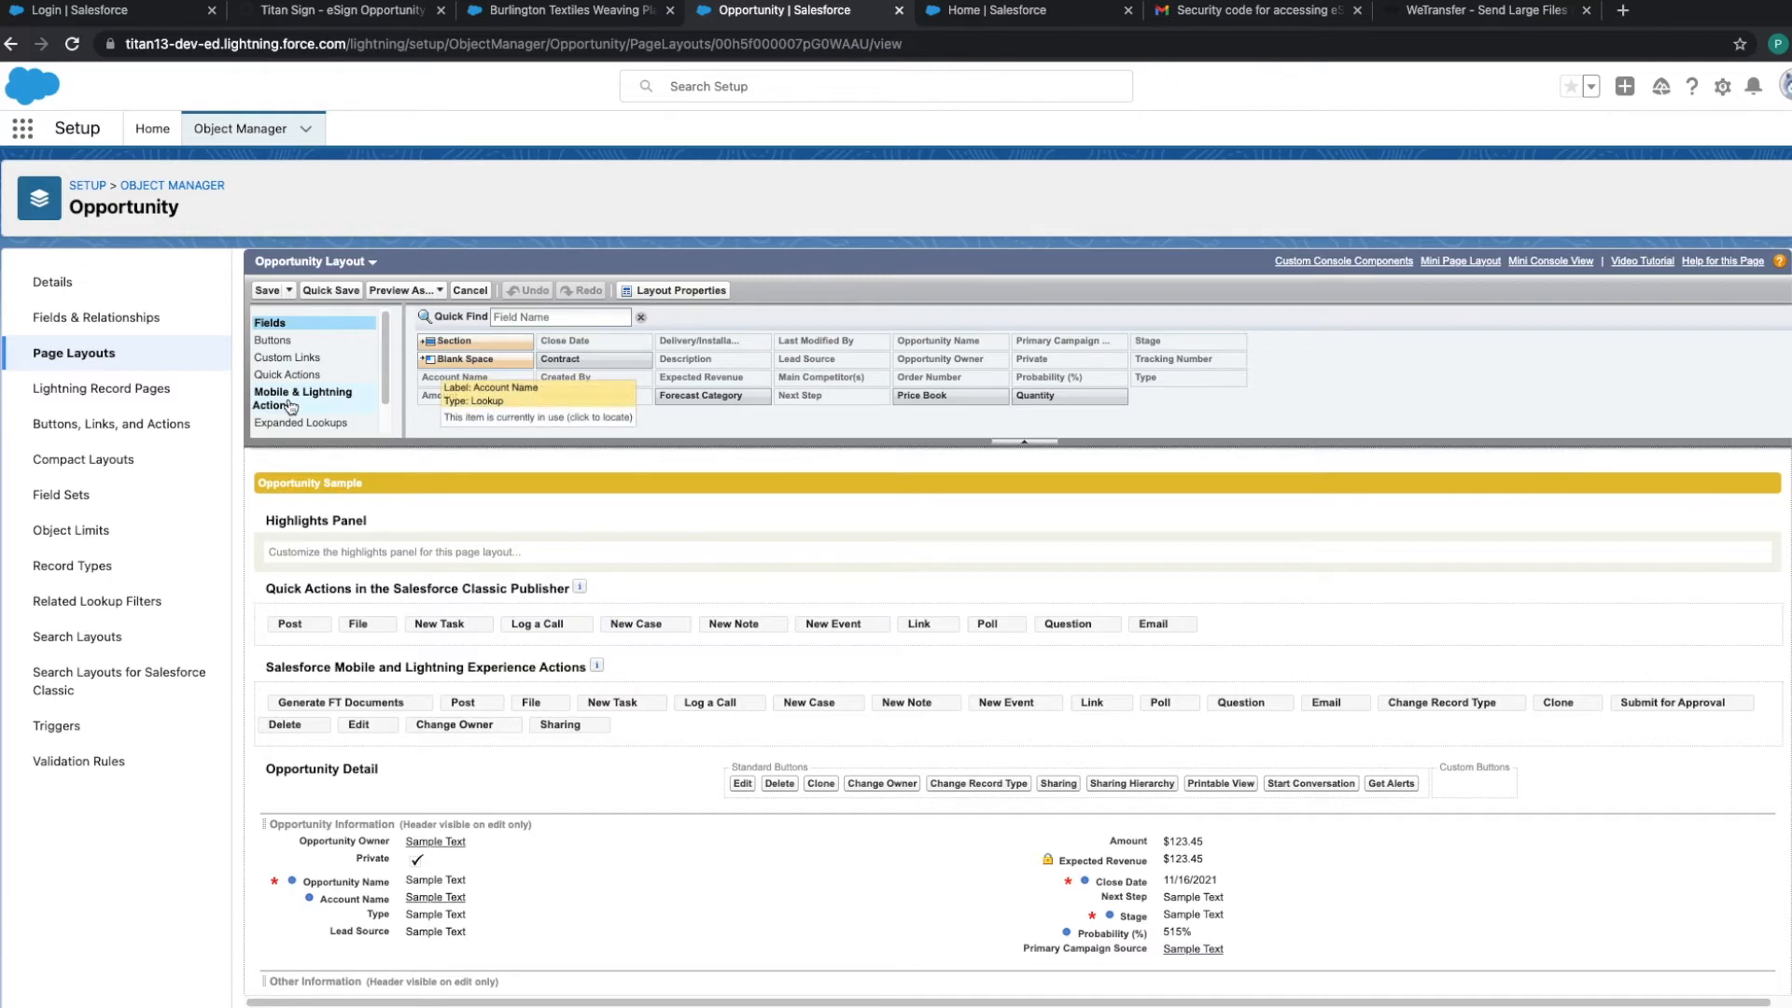
left_click(288, 405)
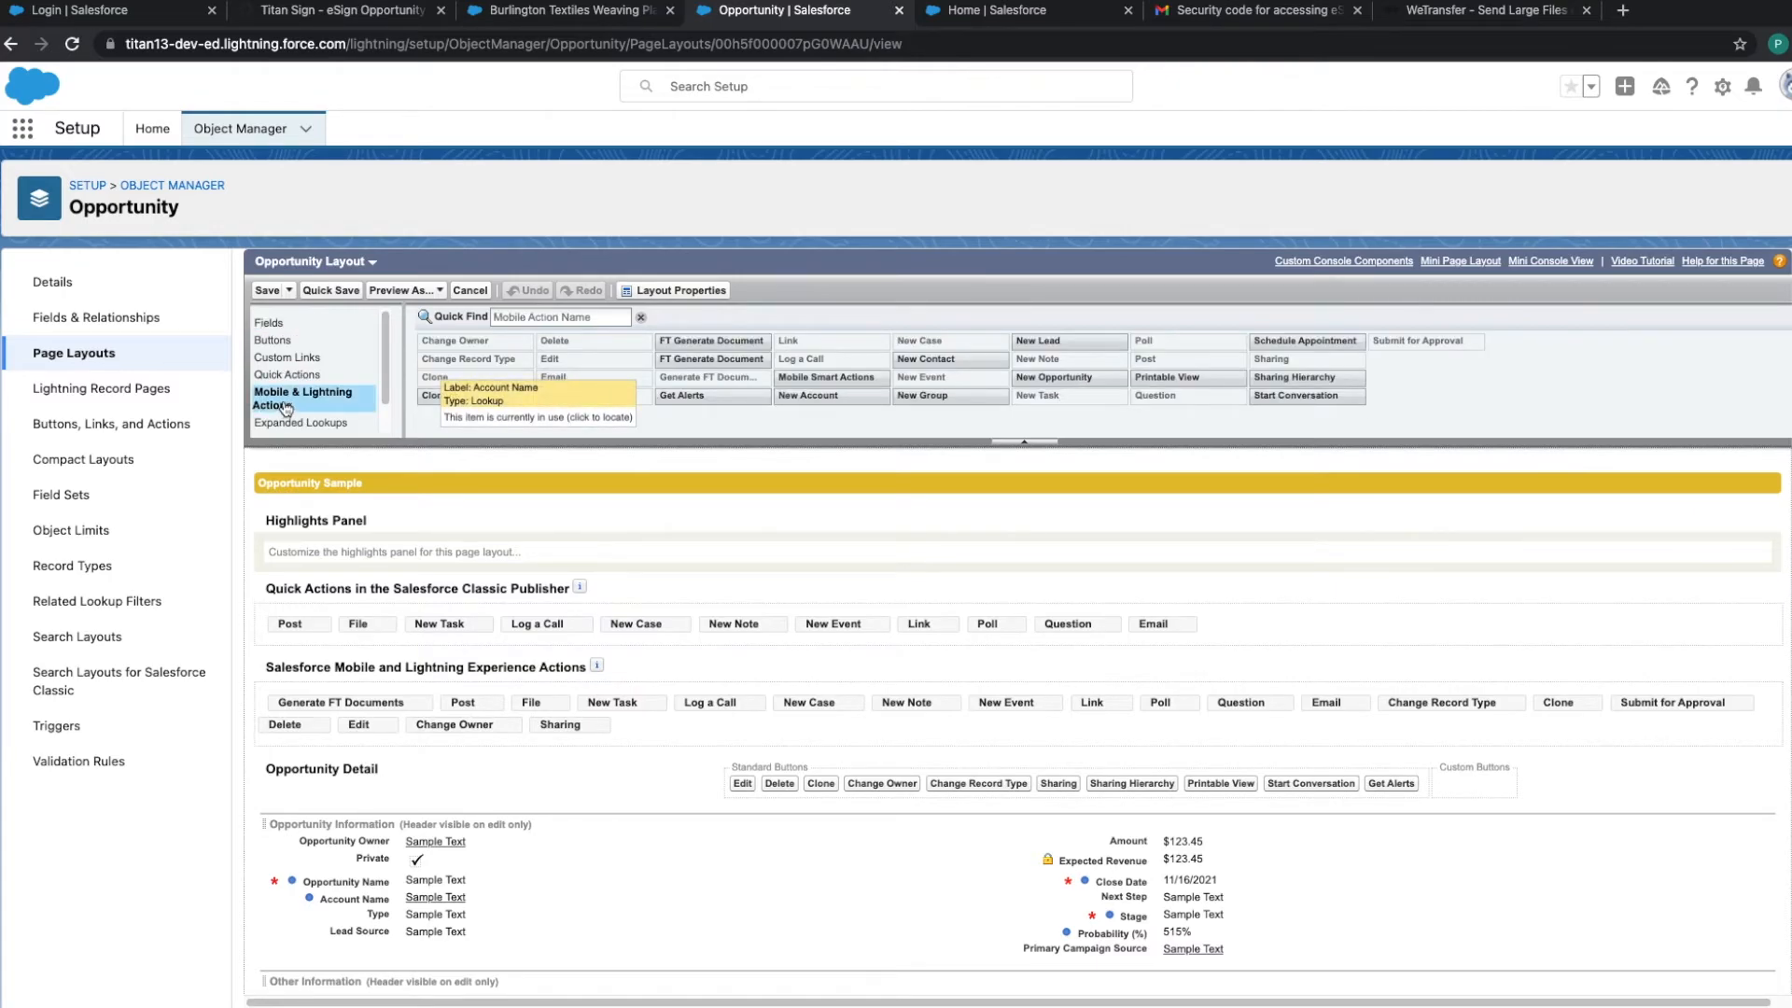
left_click_drag(289, 706, 682, 378)
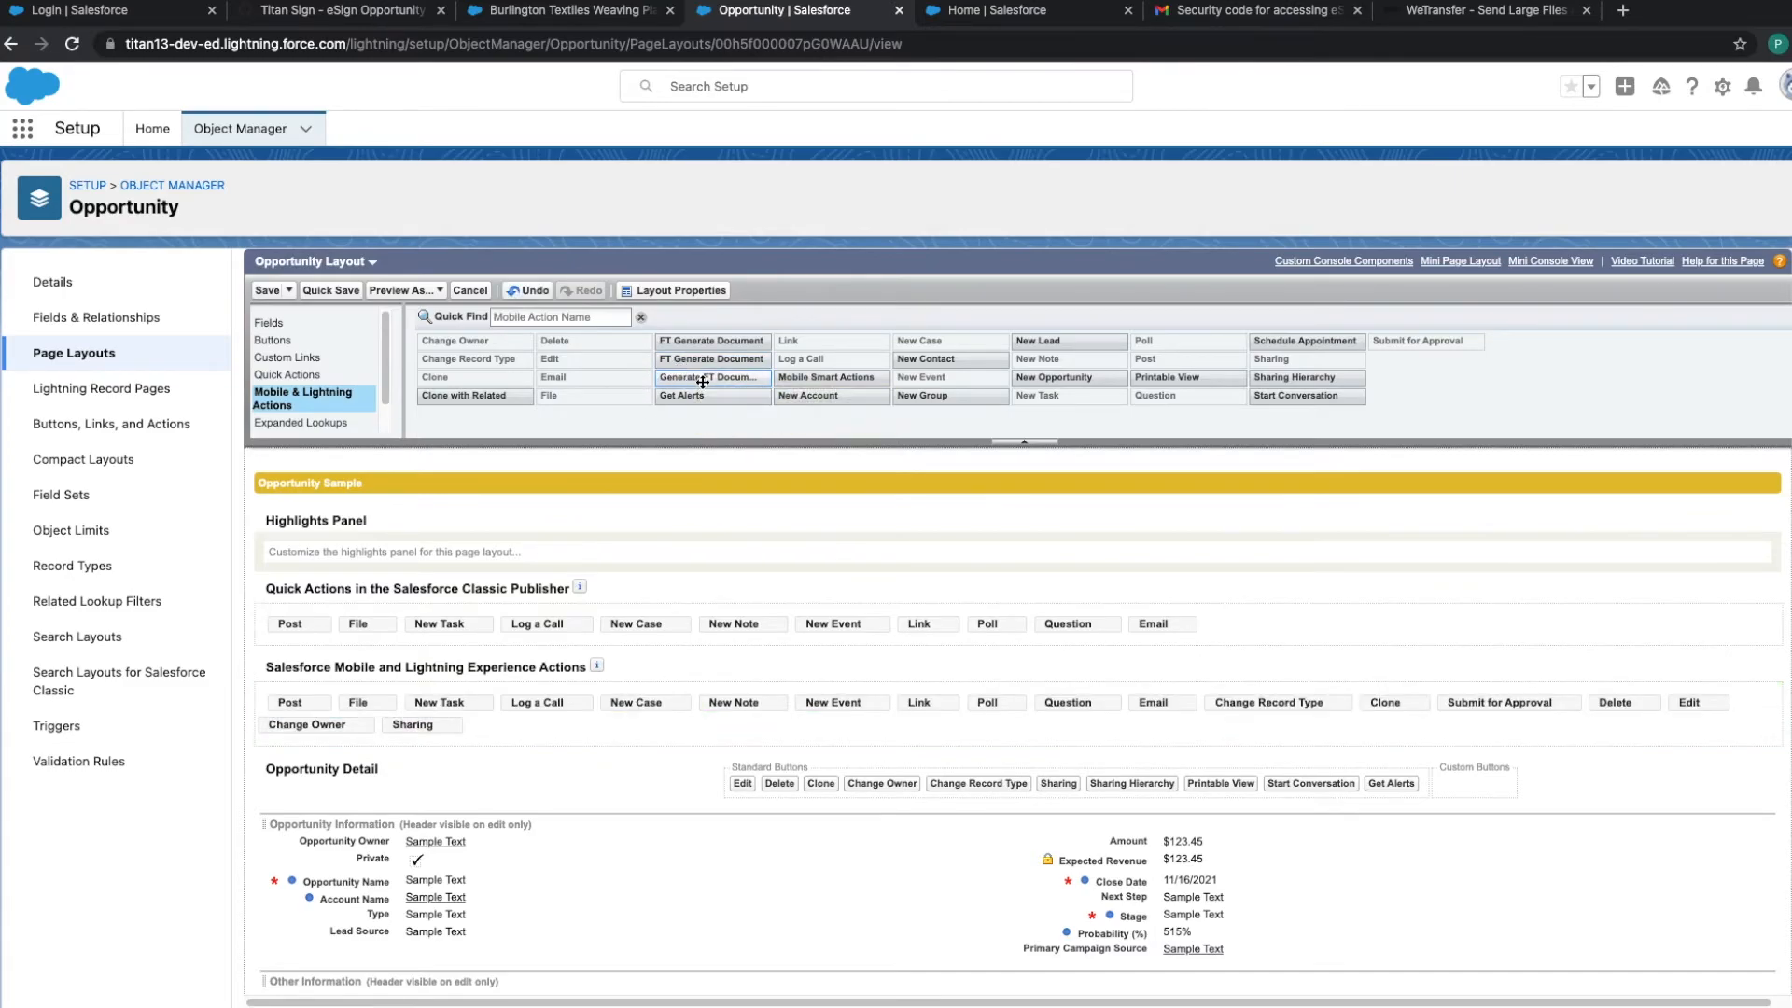
left_click_drag(675, 379, 249, 689)
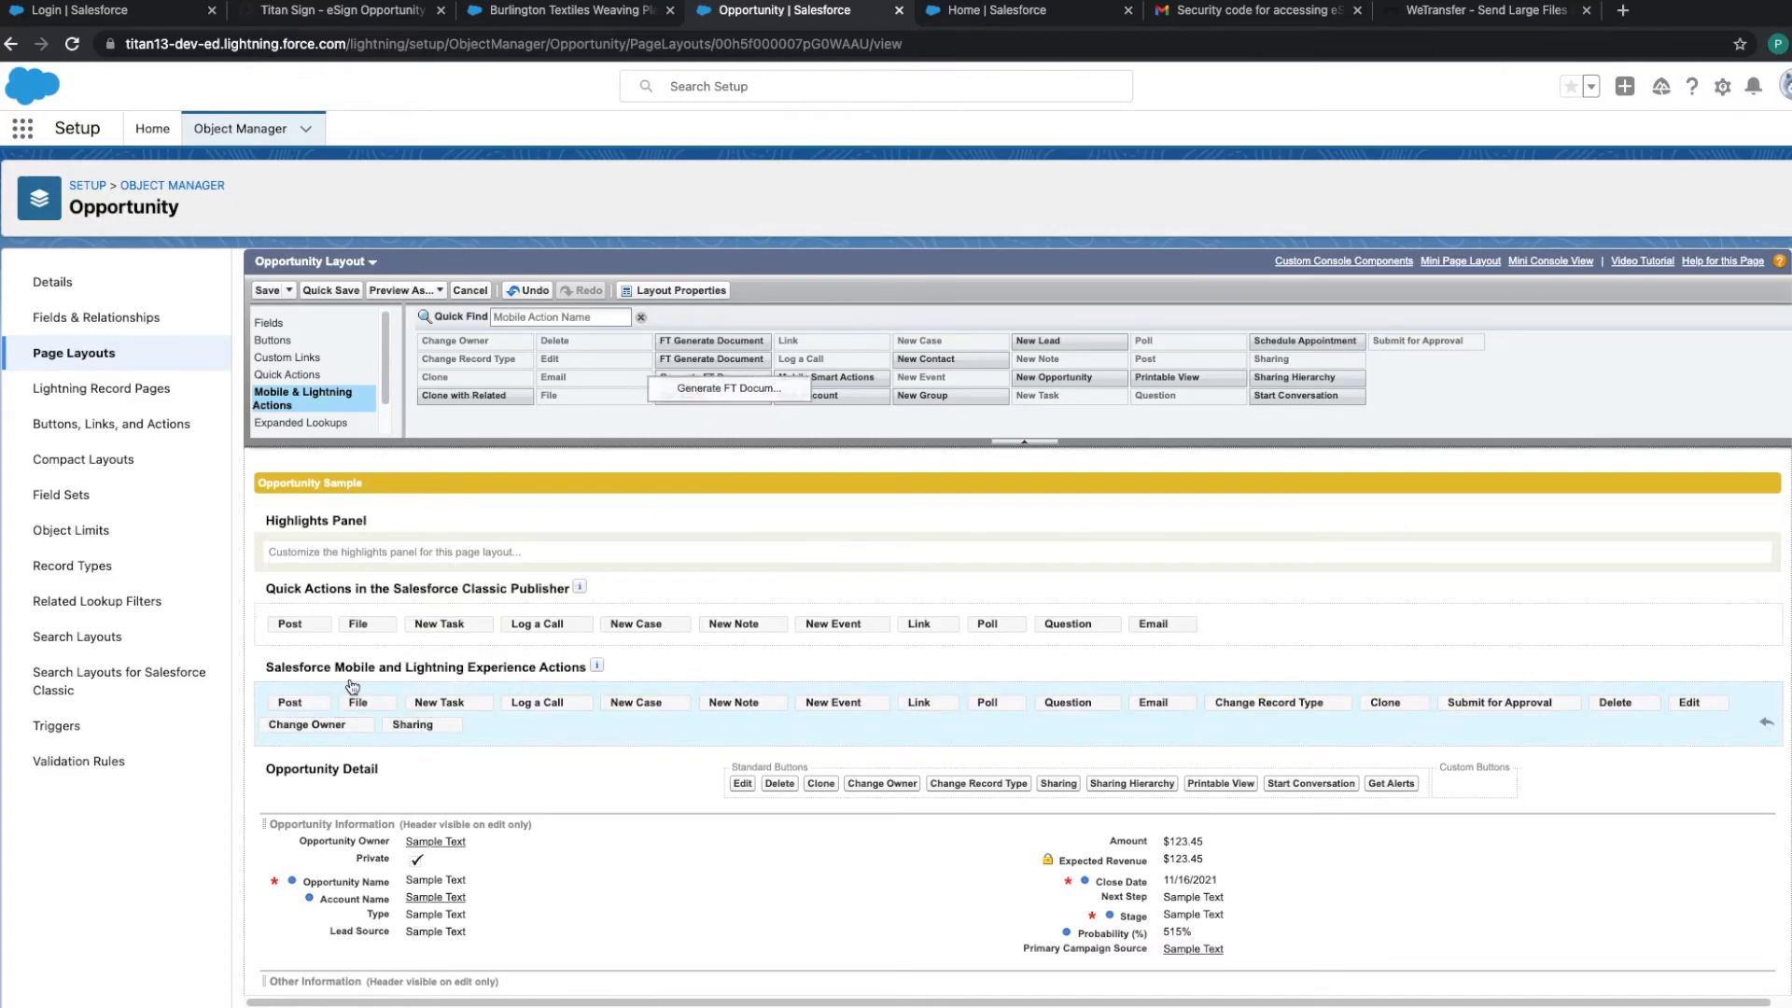
mouse_move(686, 382)
left_mouse_down()
mouse_move(429, 485)
mouse_move(252, 709)
mouse_move(245, 693)
mouse_move(261, 705)
mouse_move(761, 388)
mouse_move(715, 377)
mouse_move(272, 674)
mouse_move(280, 704)
mouse_move(737, 378)
mouse_move(723, 363)
mouse_move(691, 411)
mouse_move(433, 470)
mouse_move(354, 658)
mouse_move(310, 711)
mouse_move(377, 713)
mouse_move(272, 718)
mouse_move(269, 703)
left_mouse_up()
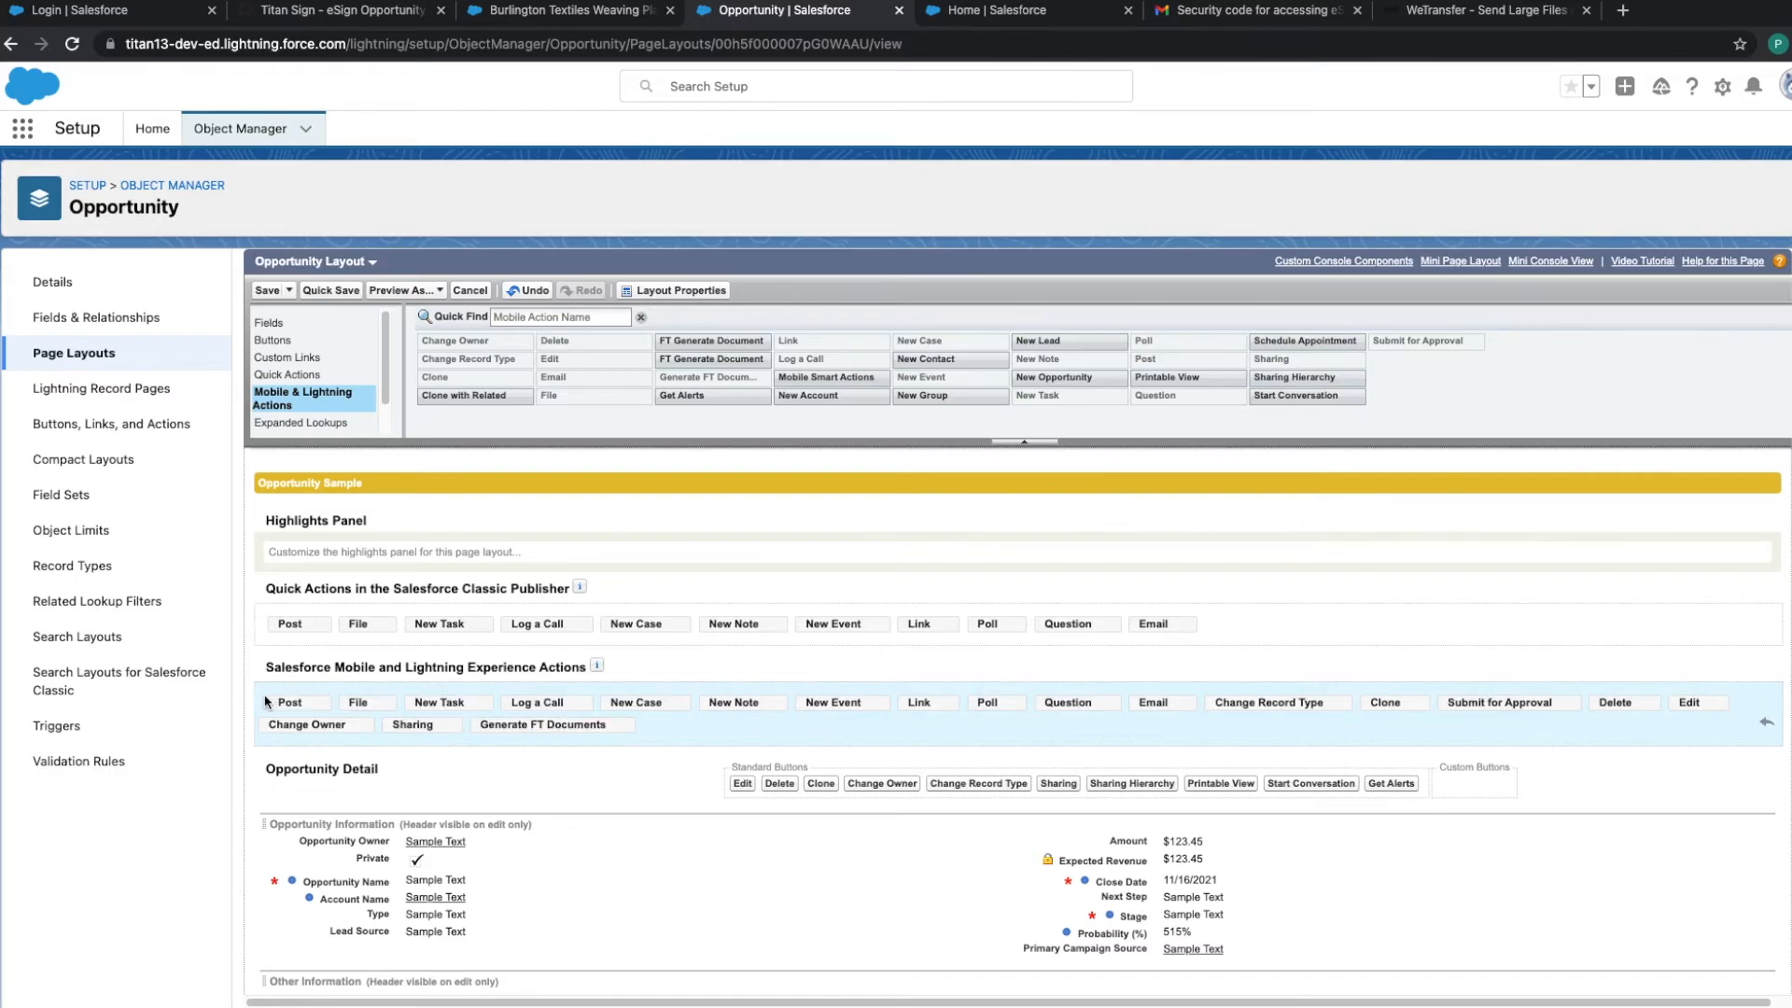
left_click_drag(527, 737, 347, 707)
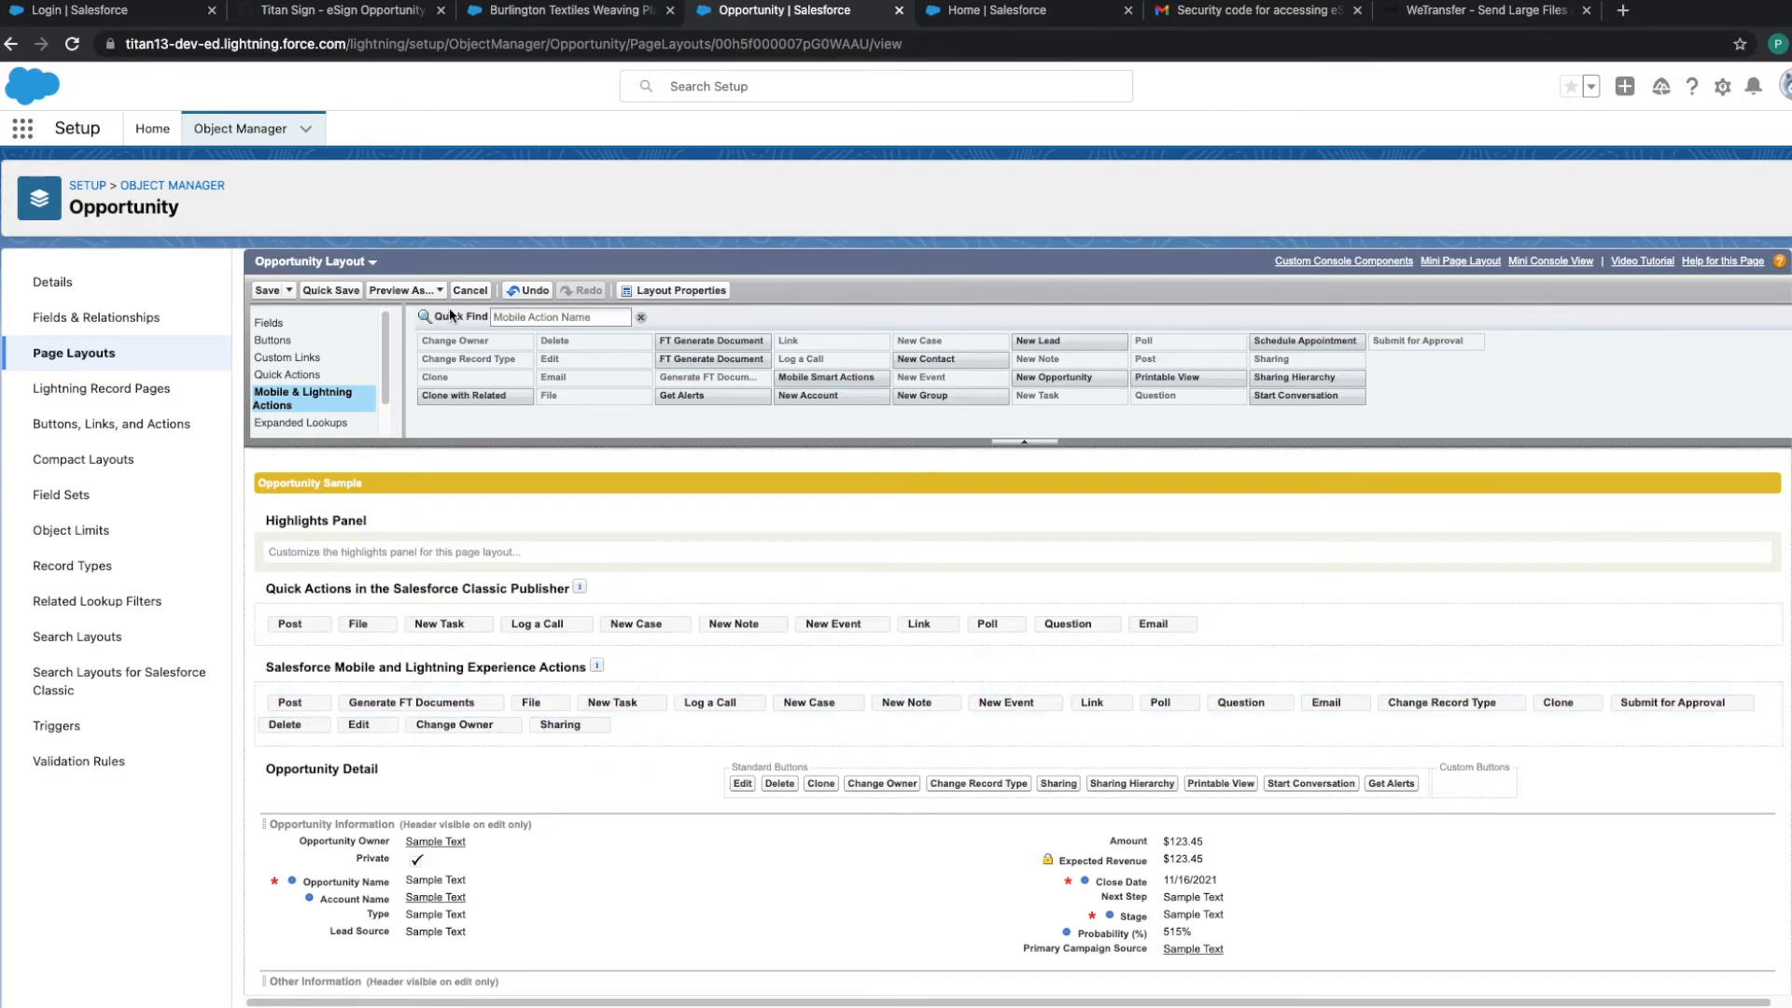
left_click(266, 290)
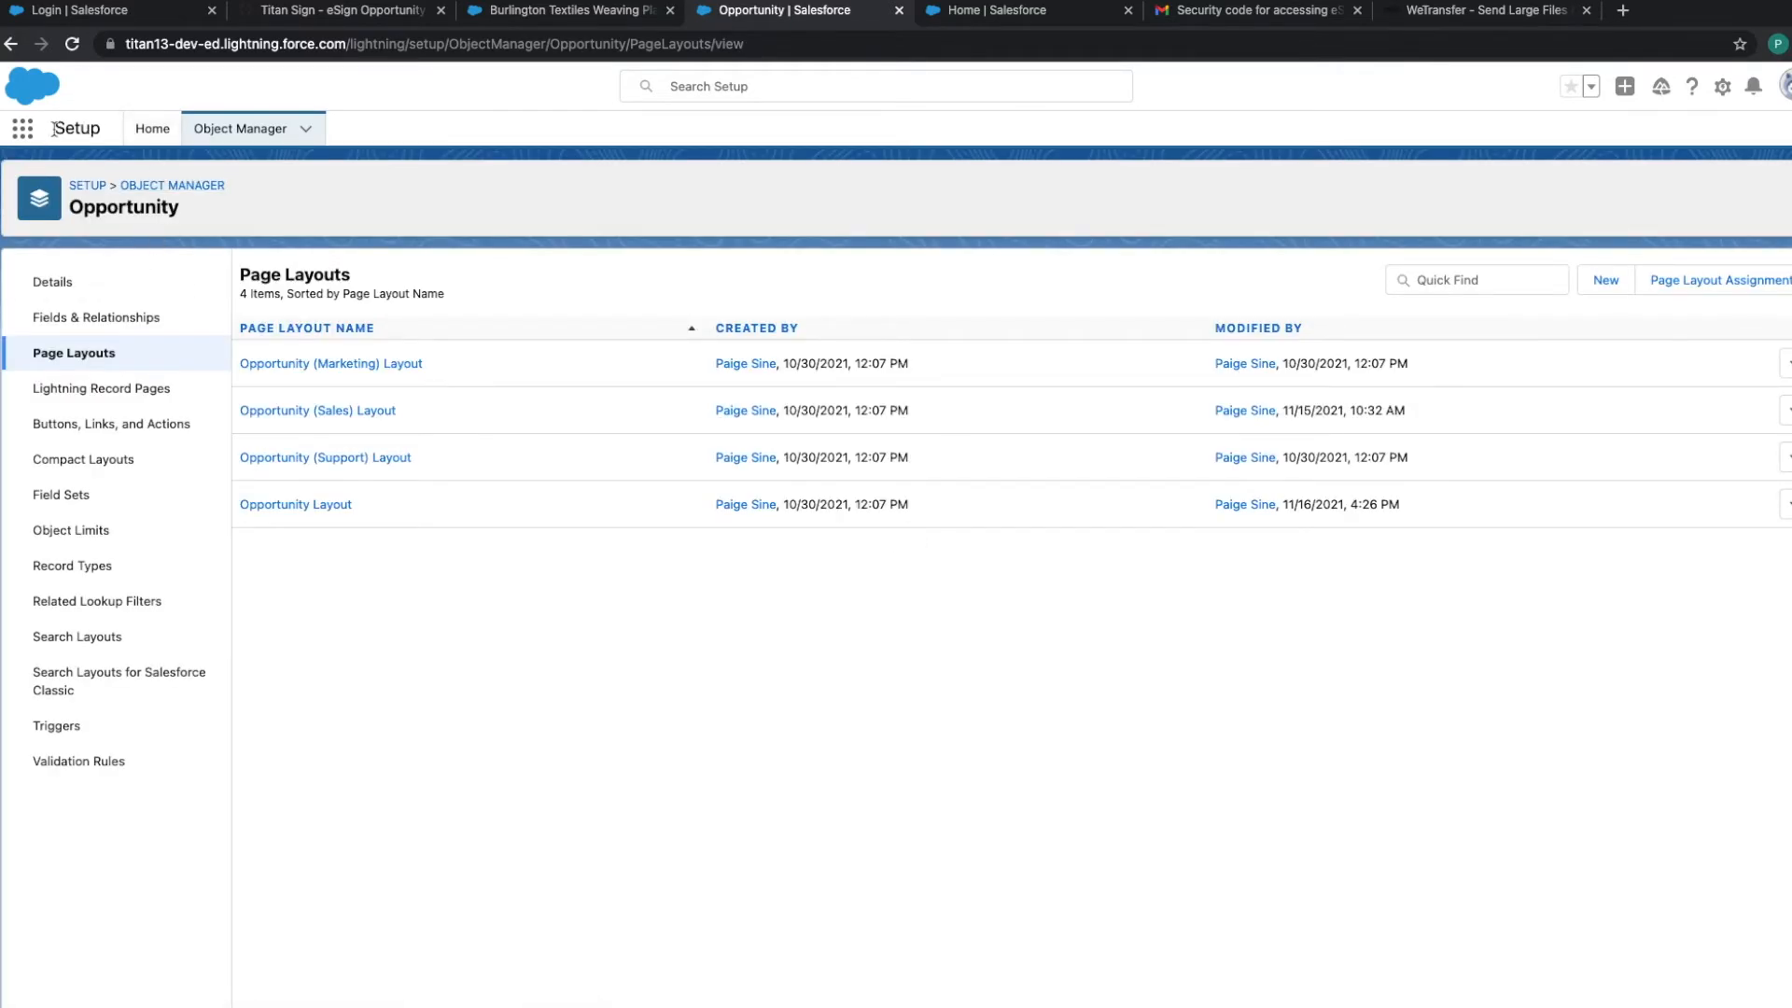
left_click(23, 131)
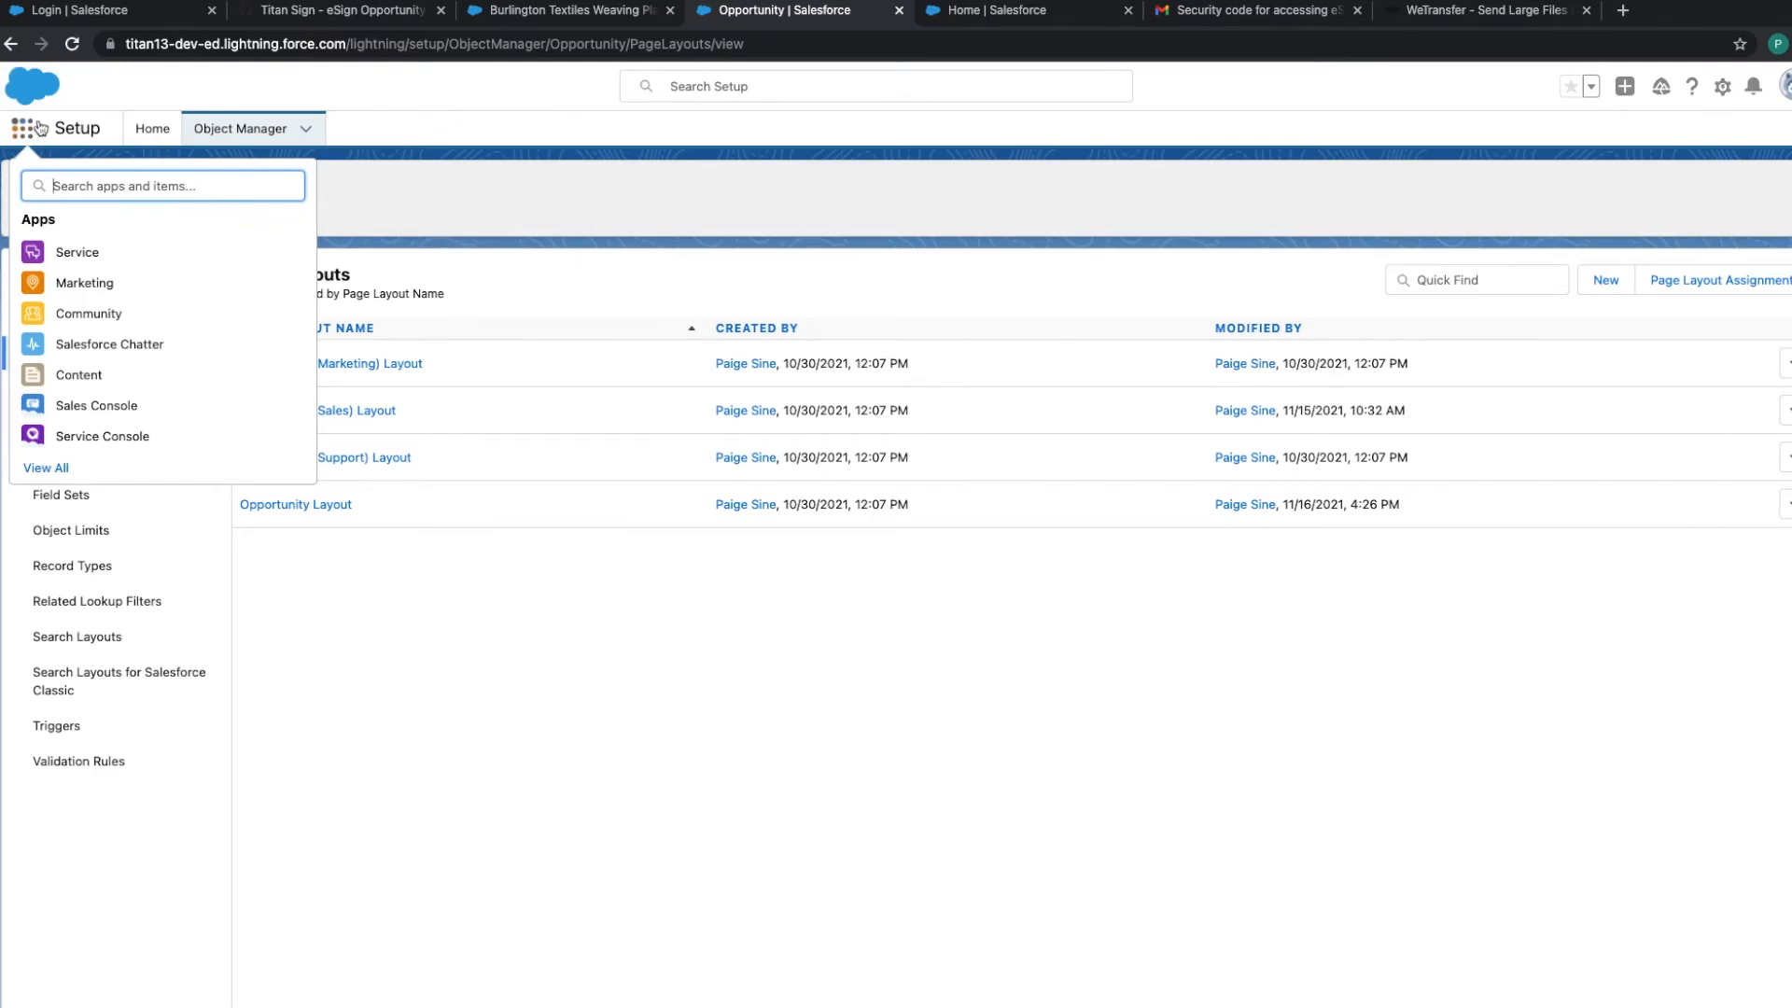
left_click(23, 133)
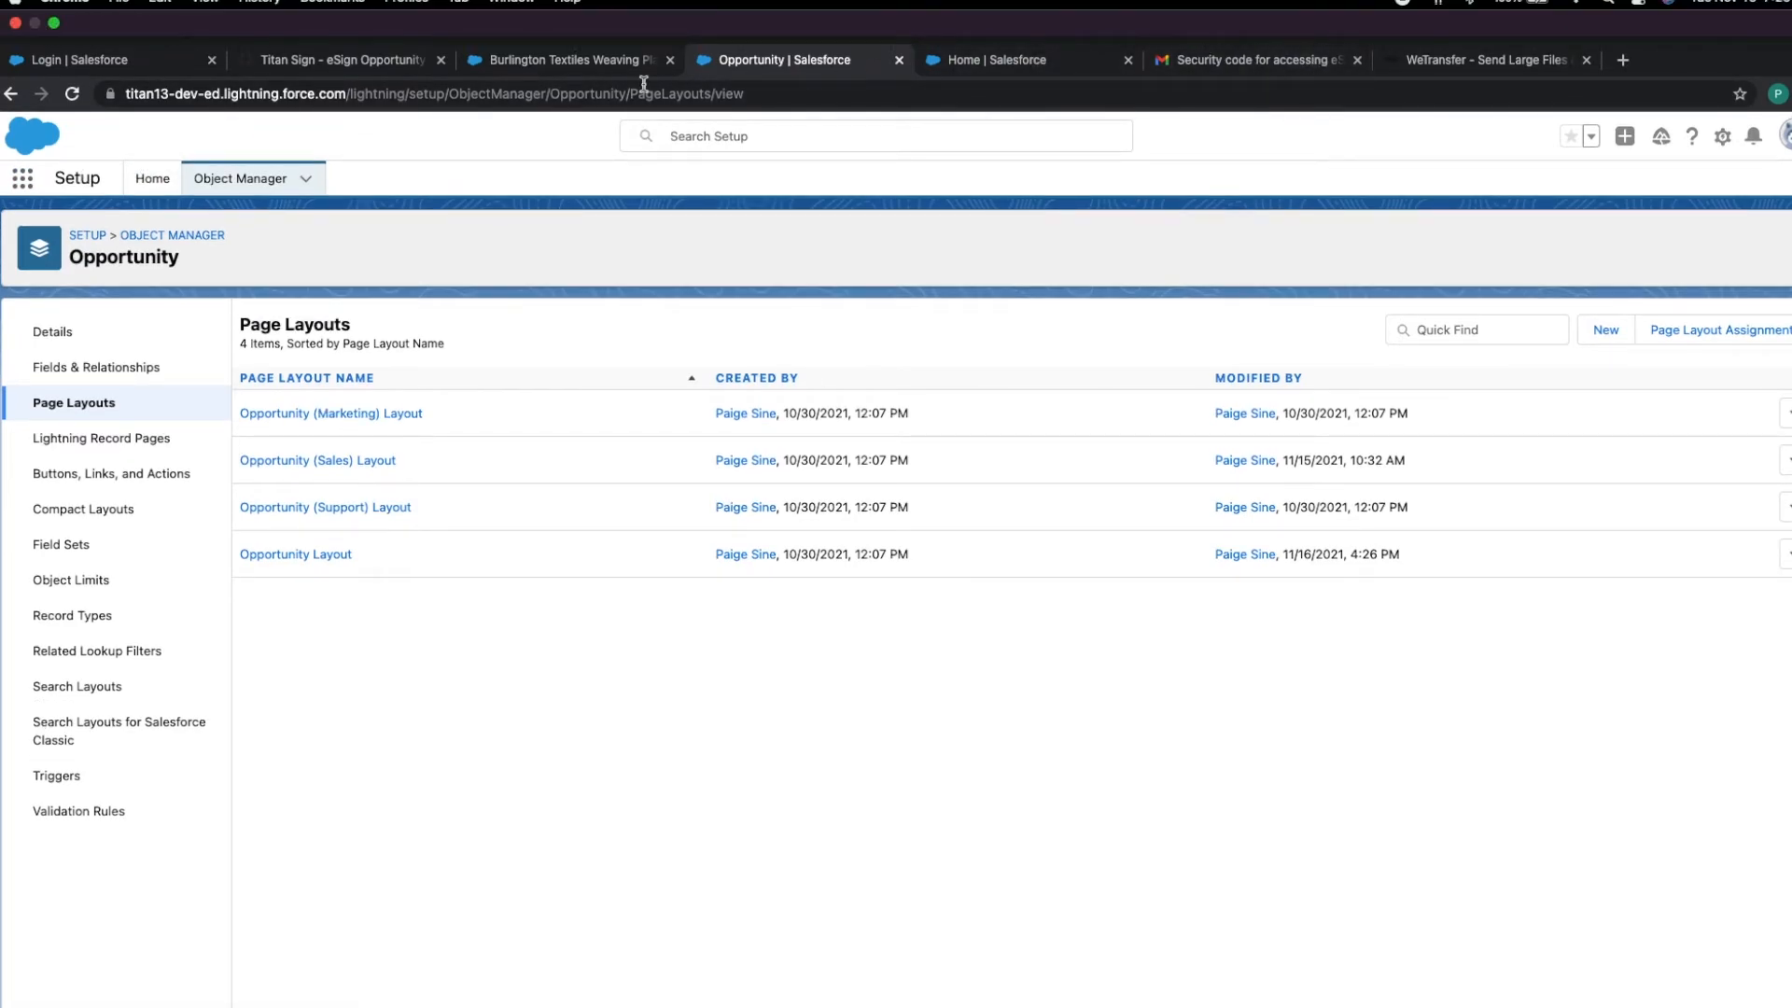
- Save the Doc Gen / SSO tab under My Account, dismiss the Updated! toasts, and return to the dashboard
left_click(399, 70)
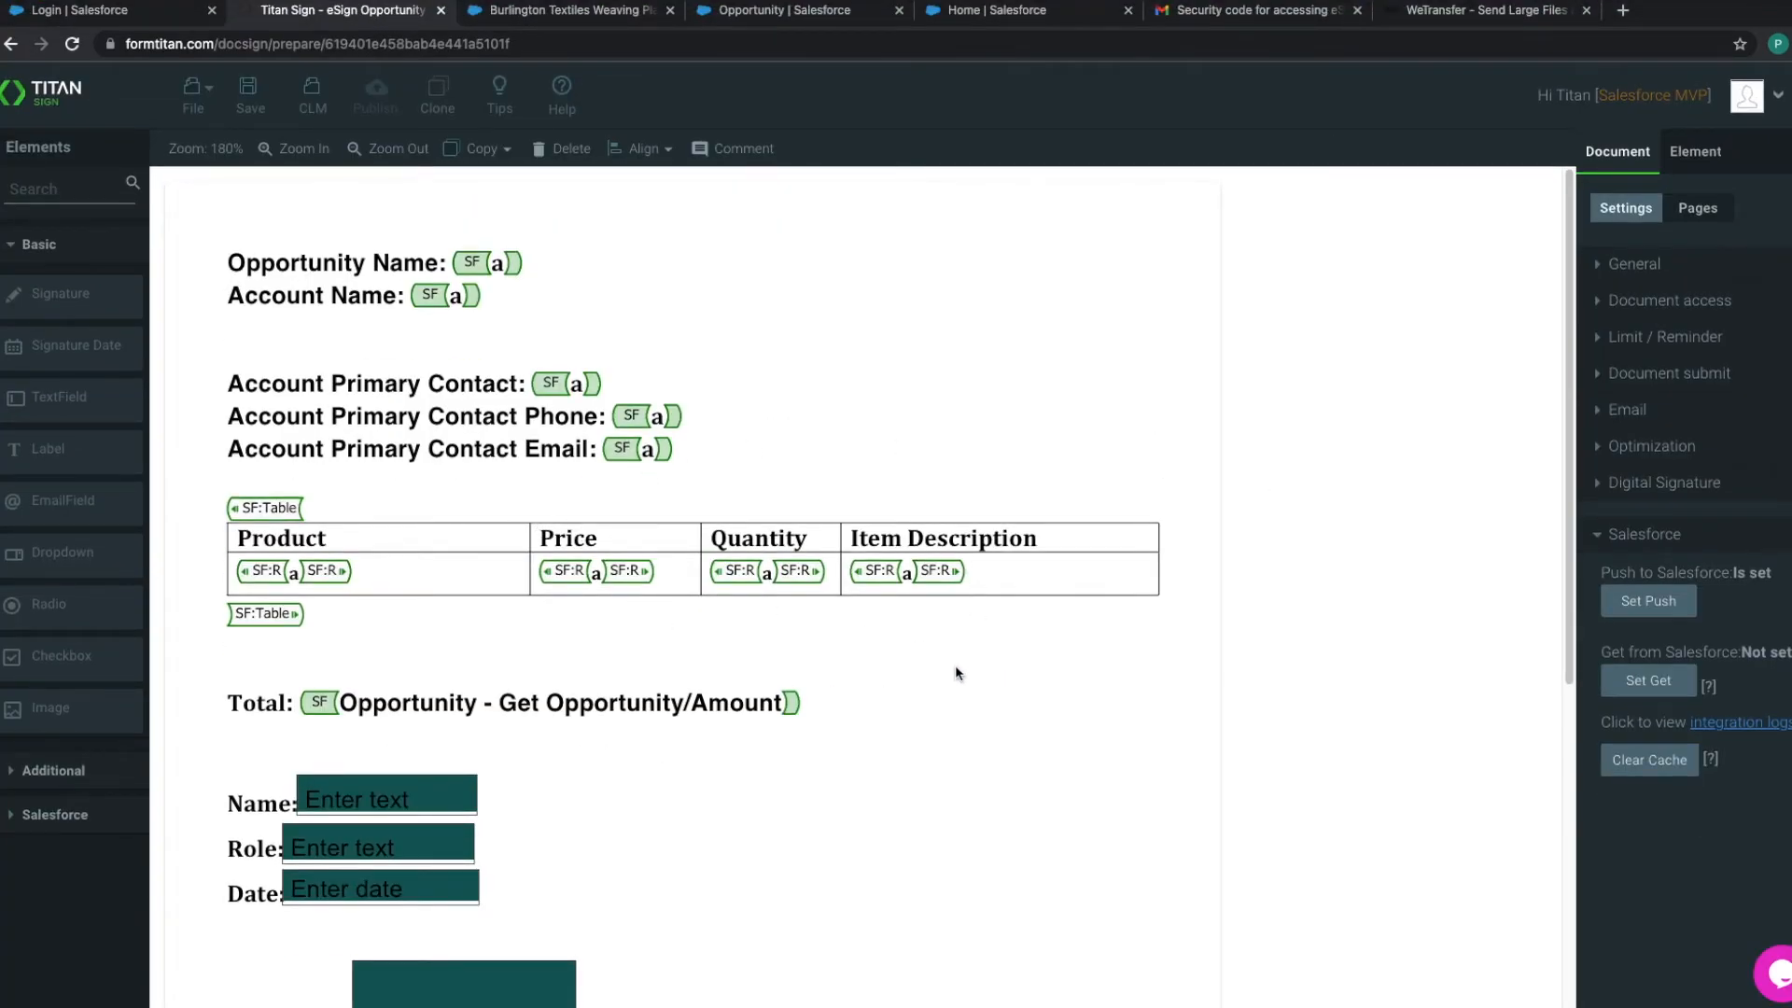
left_click(1776, 97)
left_click(1629, 137)
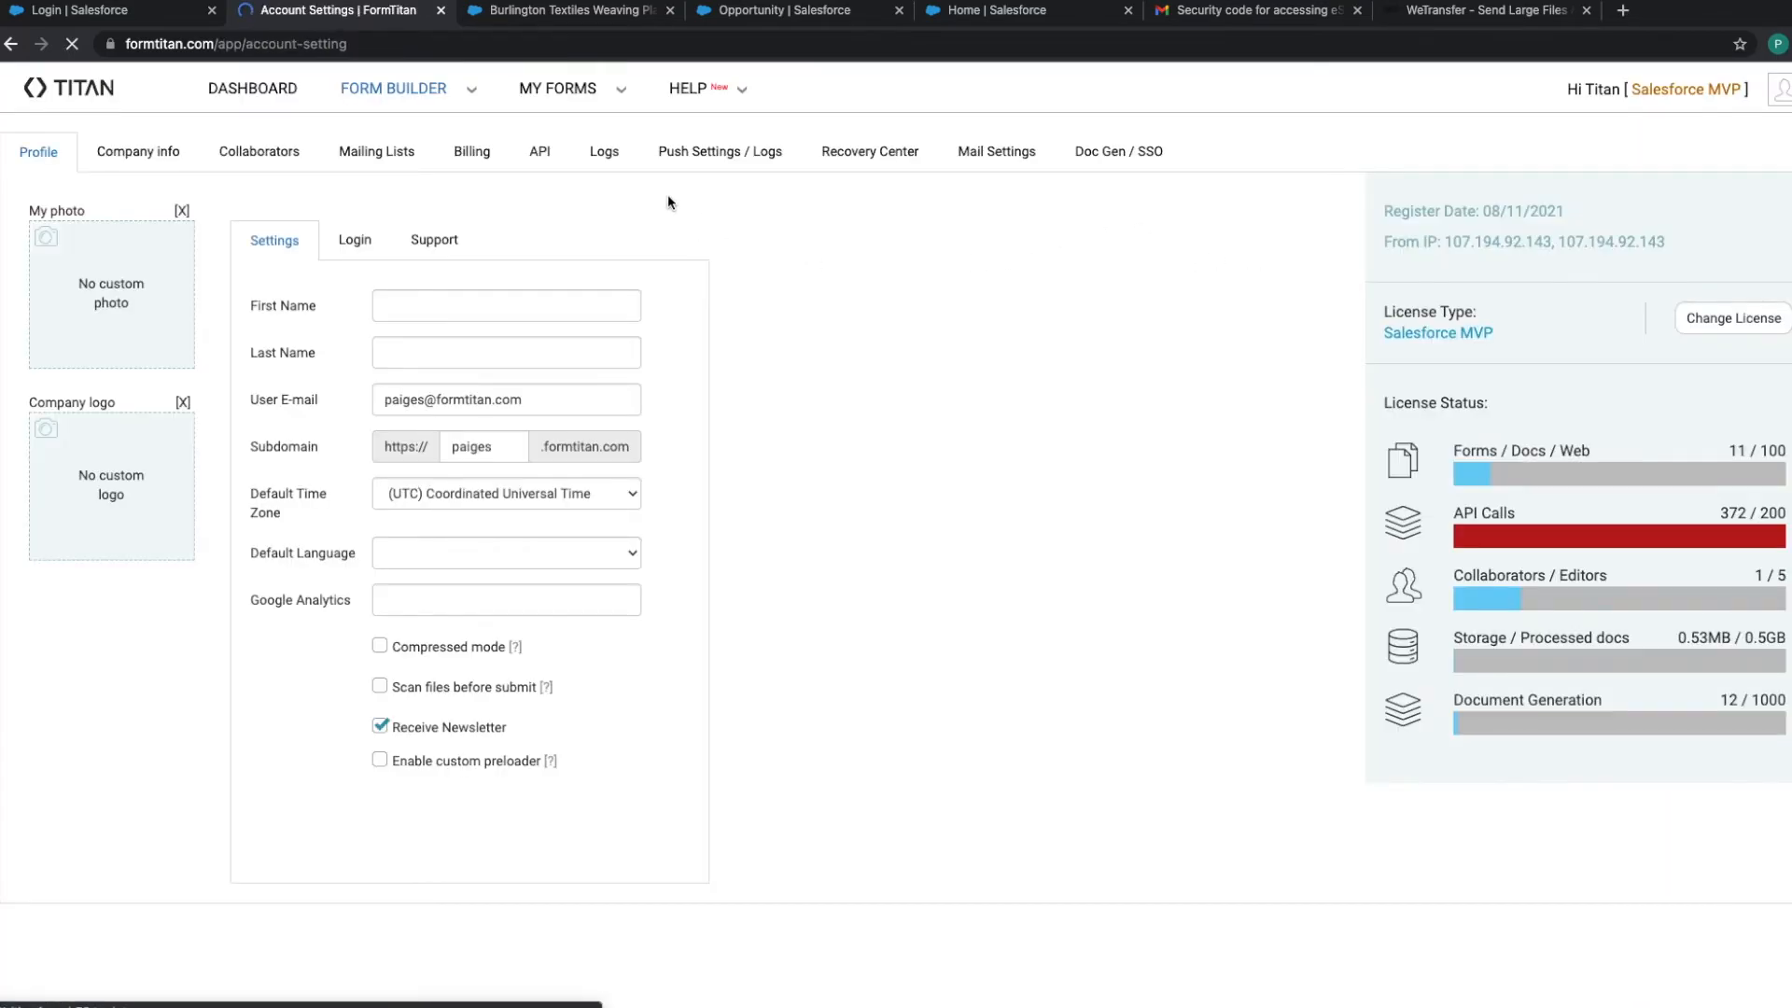
left_click(1117, 157)
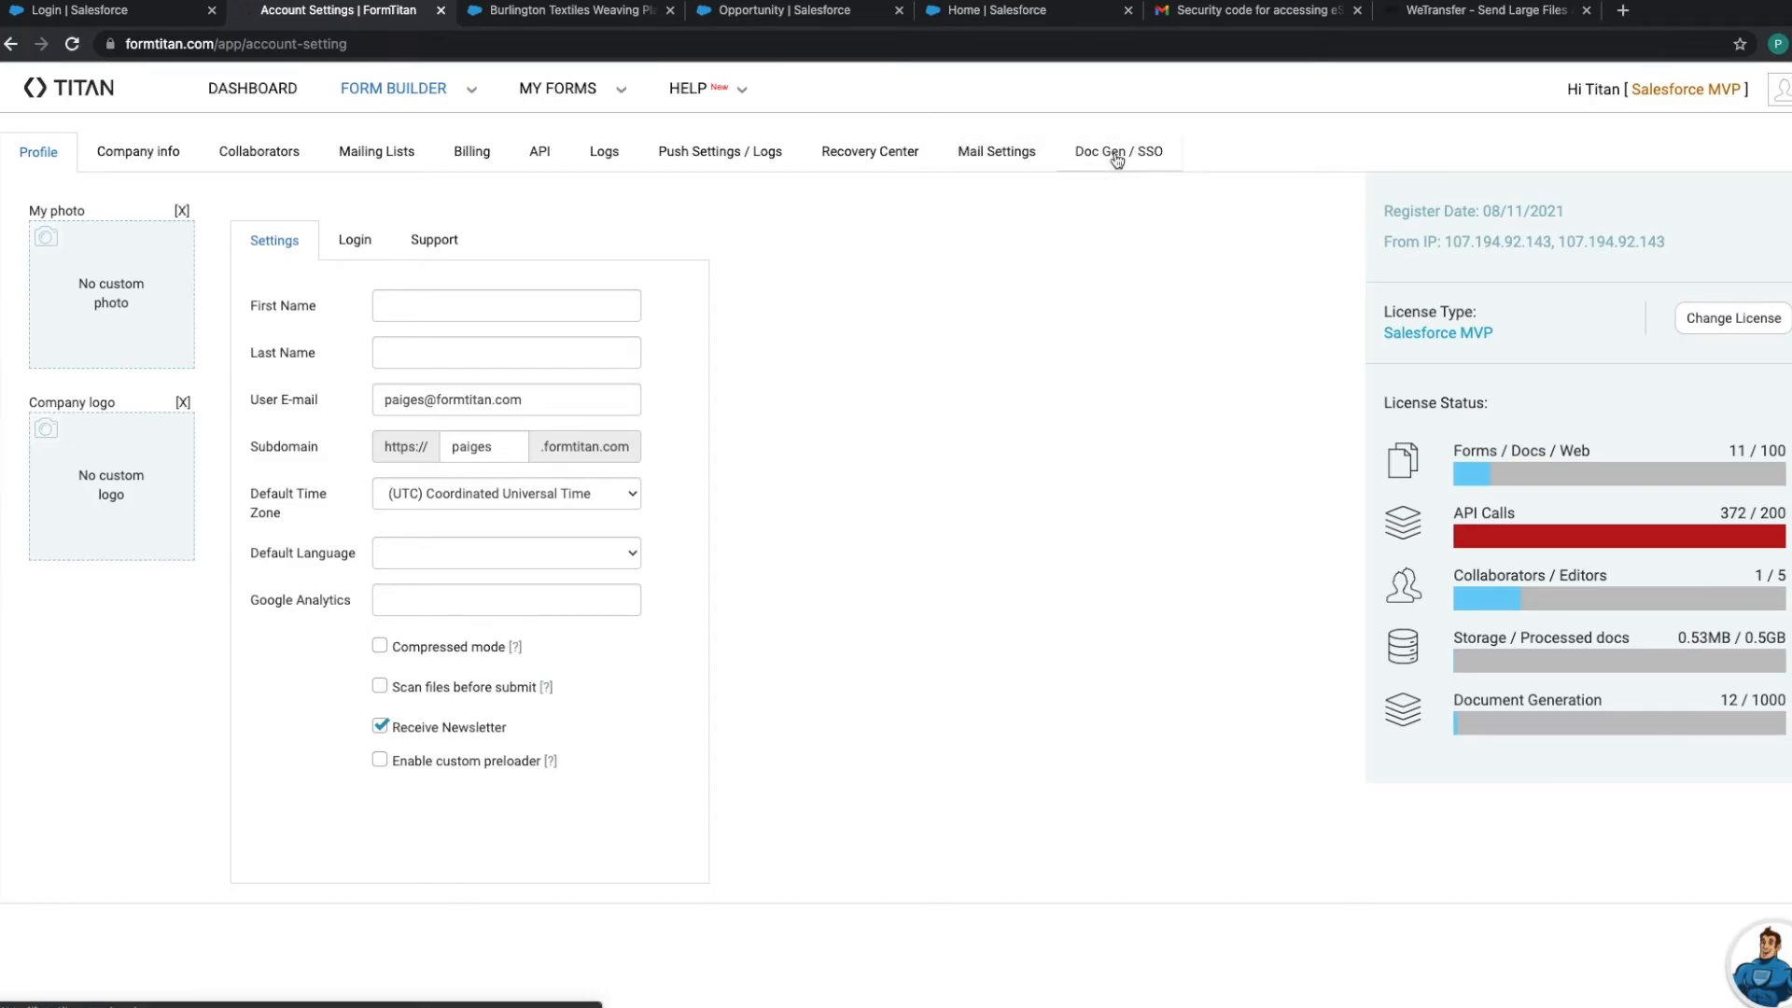
left_click(268, 489)
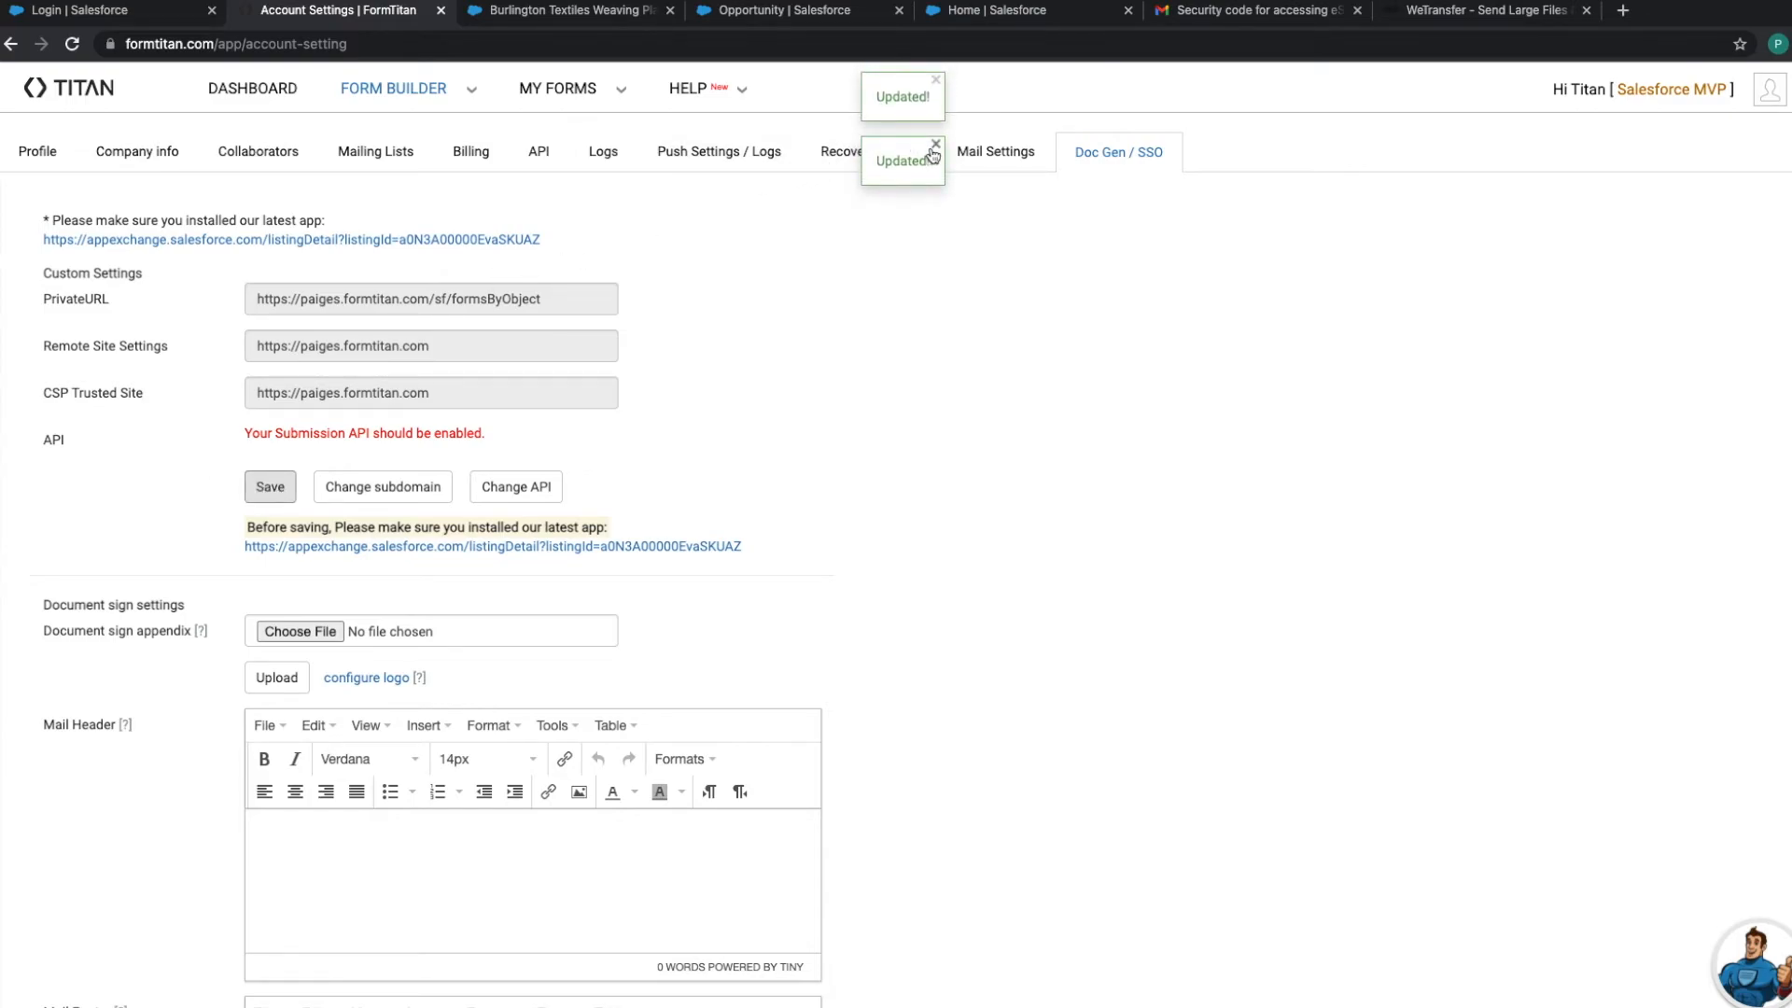
left_click(936, 147)
left_click(935, 81)
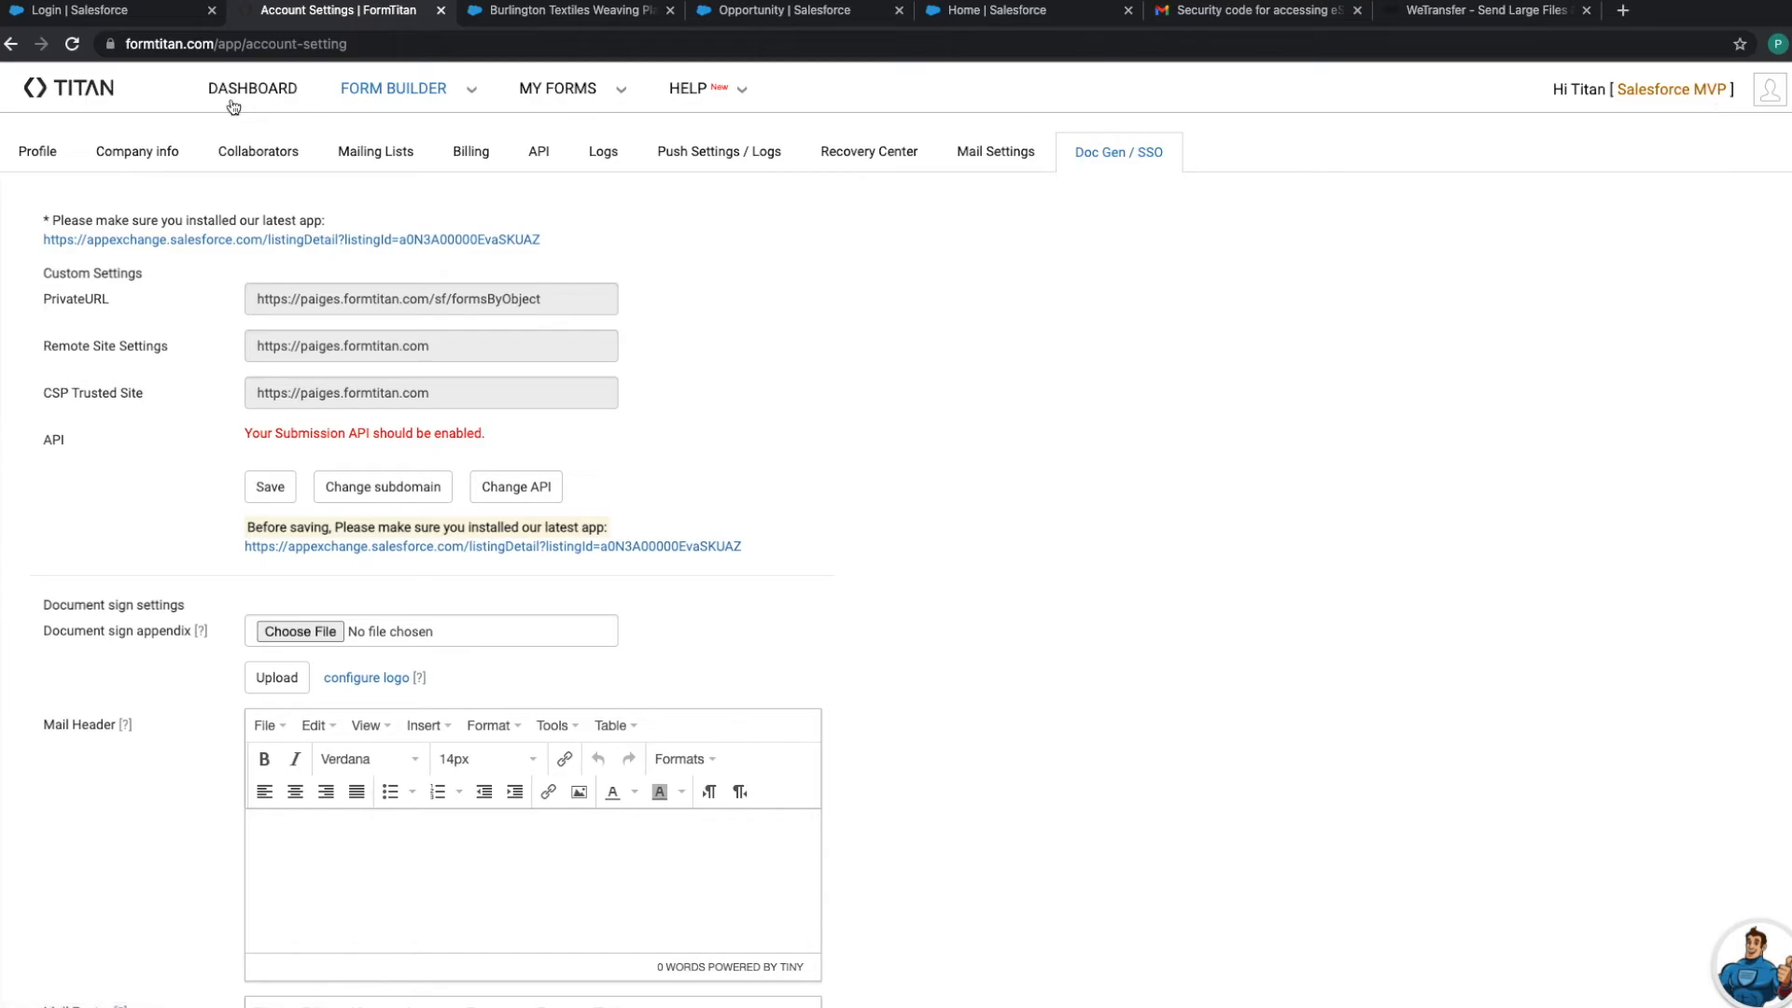
left_click(107, 94)
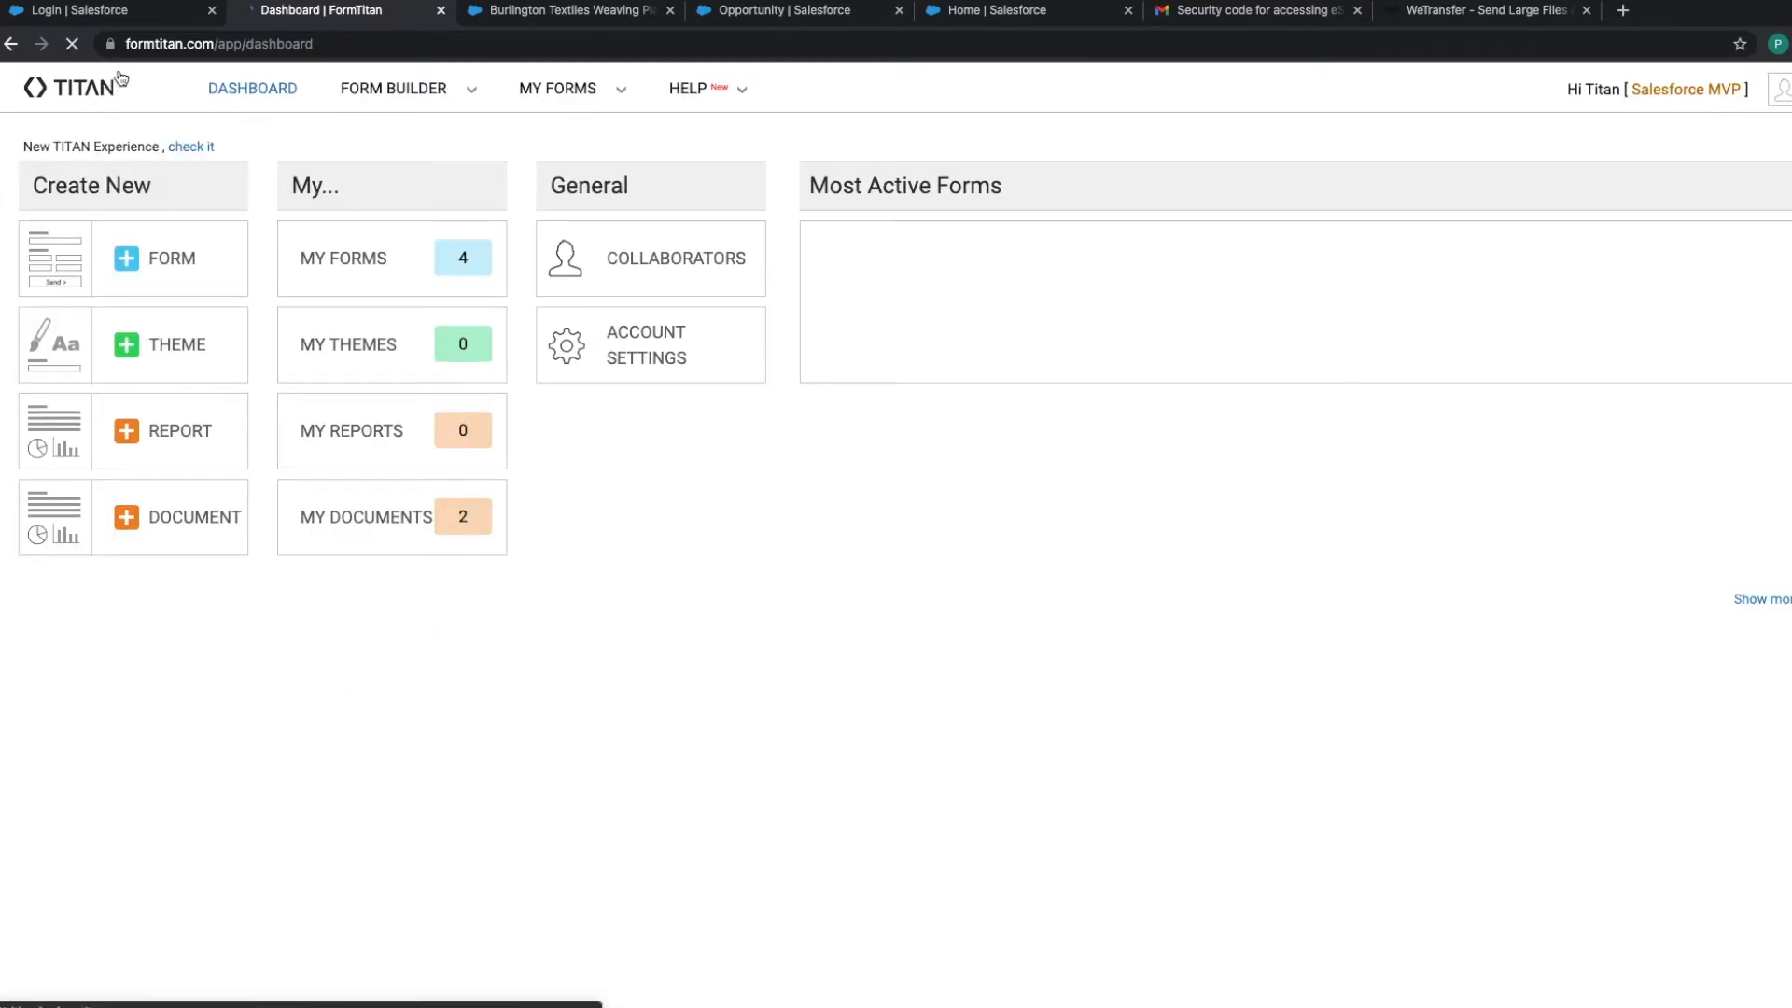
- From the Collaborators view, assign the Salesforce user as a new collaborator
left_click(202, 148)
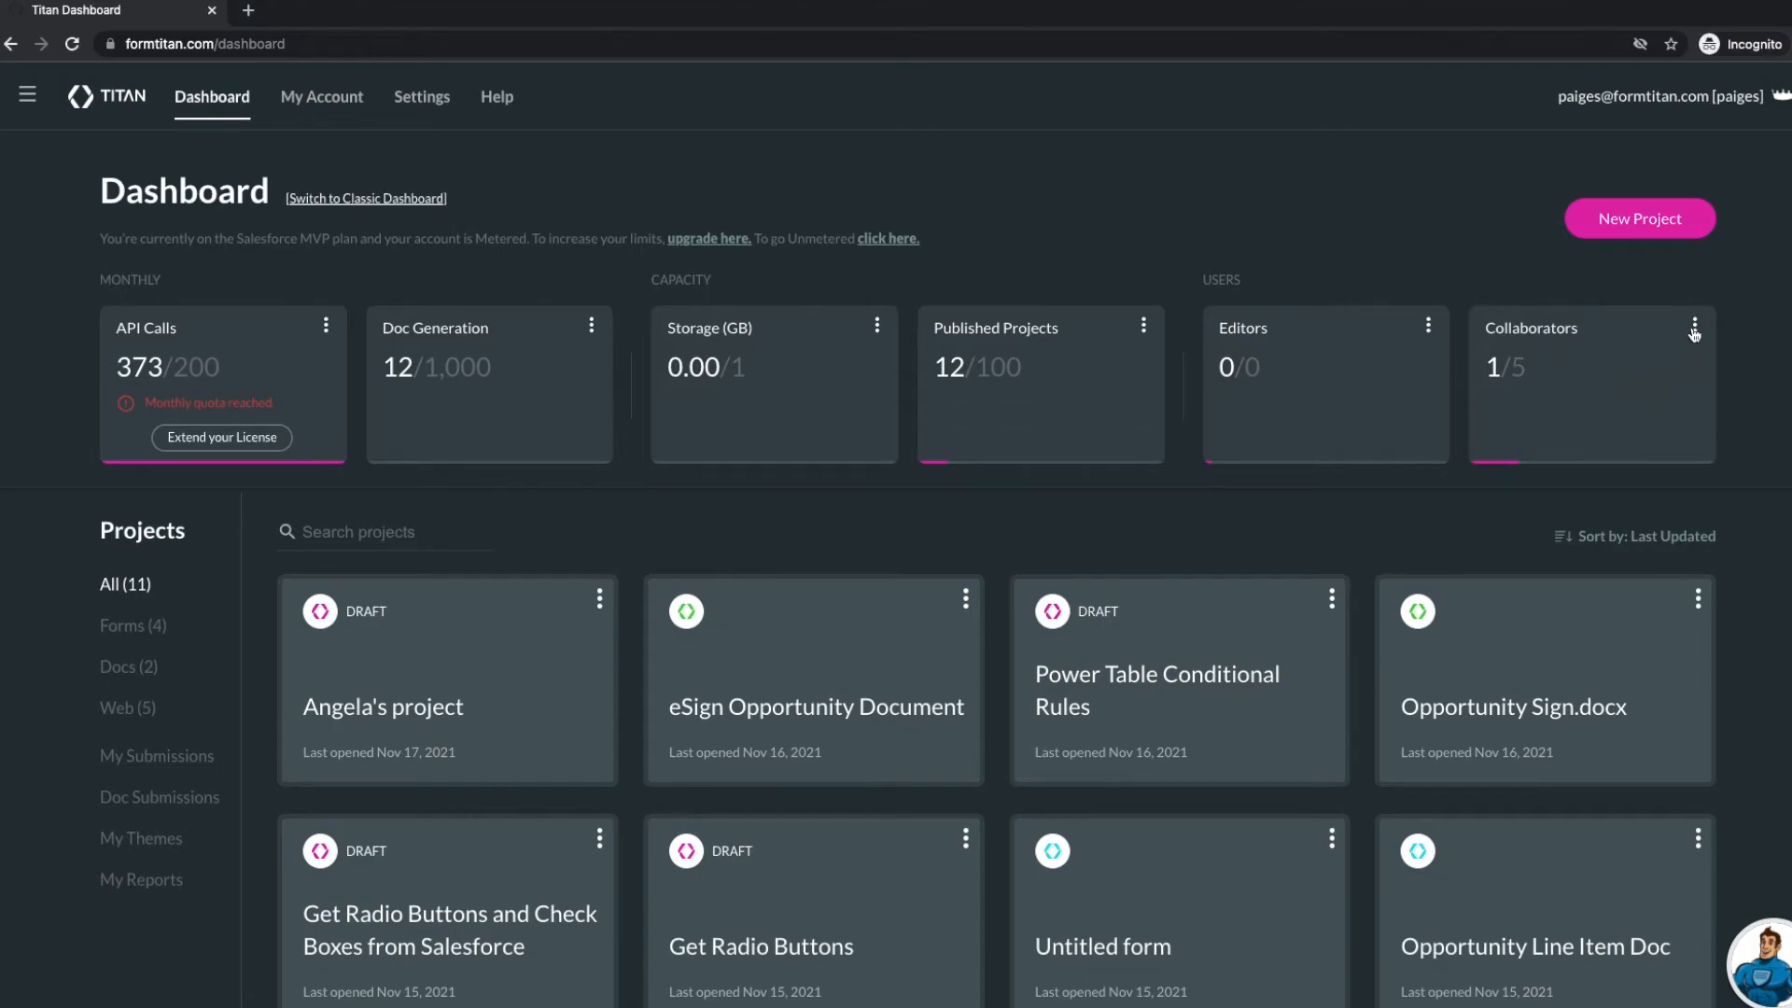
left_click(1695, 329)
left_click(1684, 378)
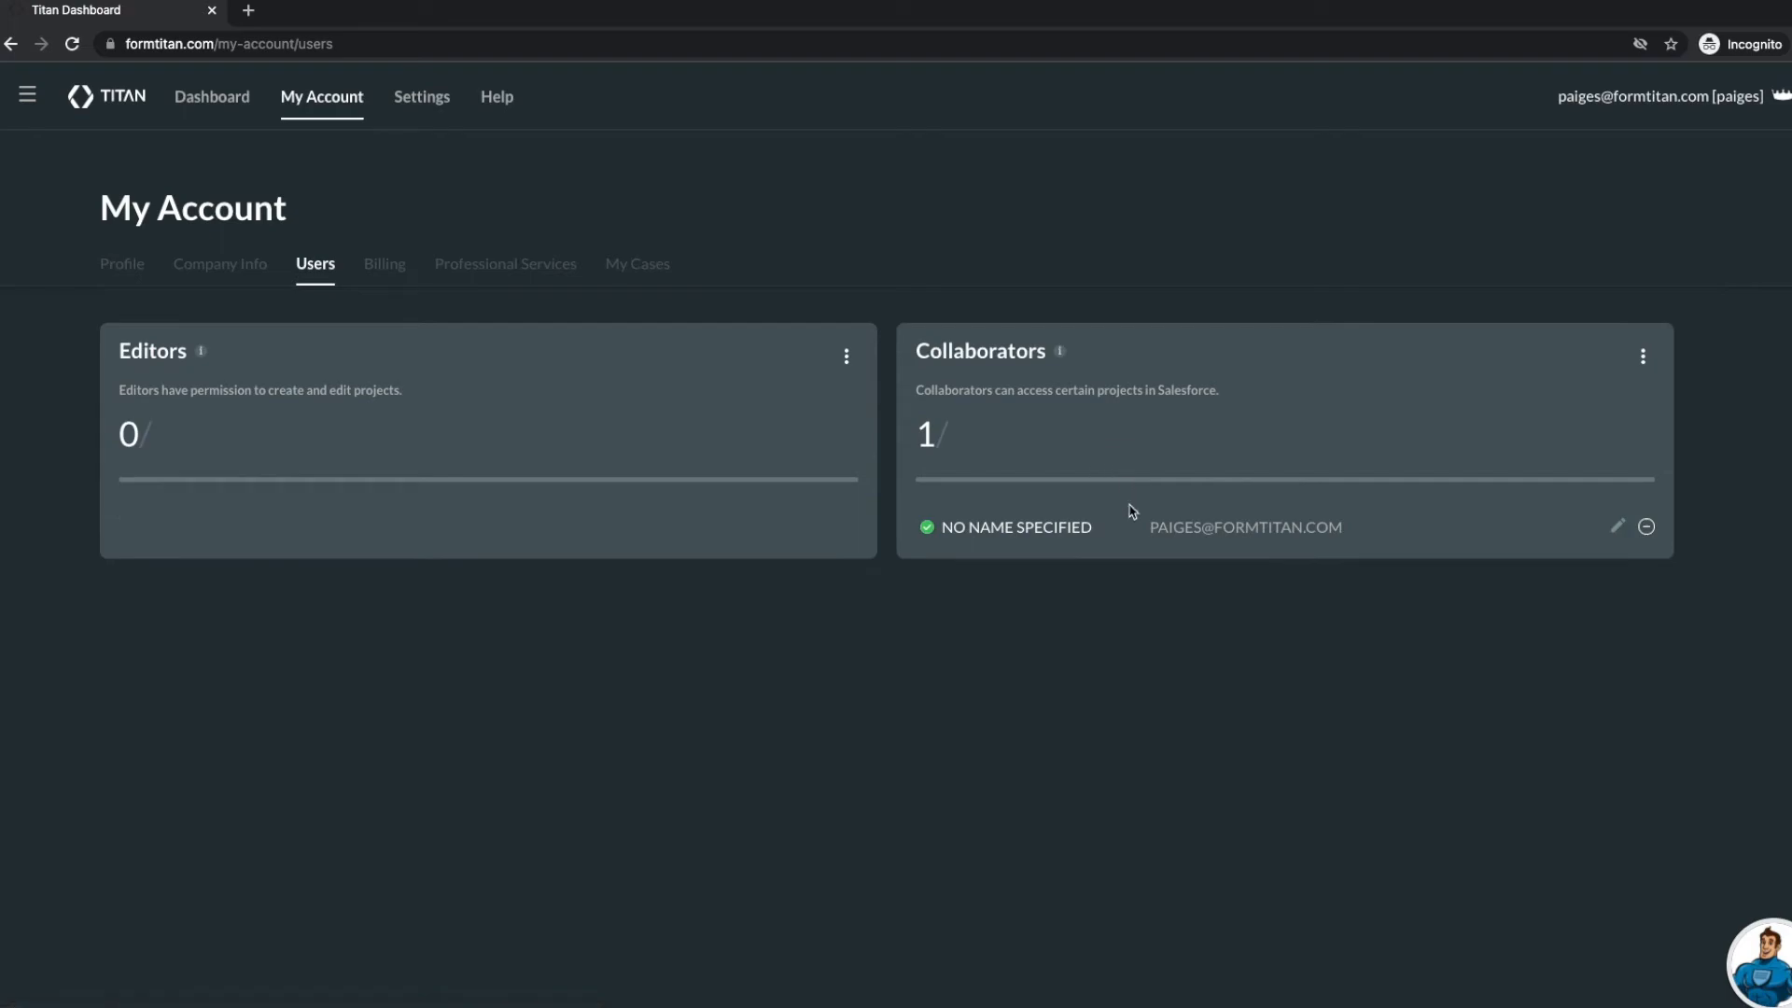
left_click(1566, 357)
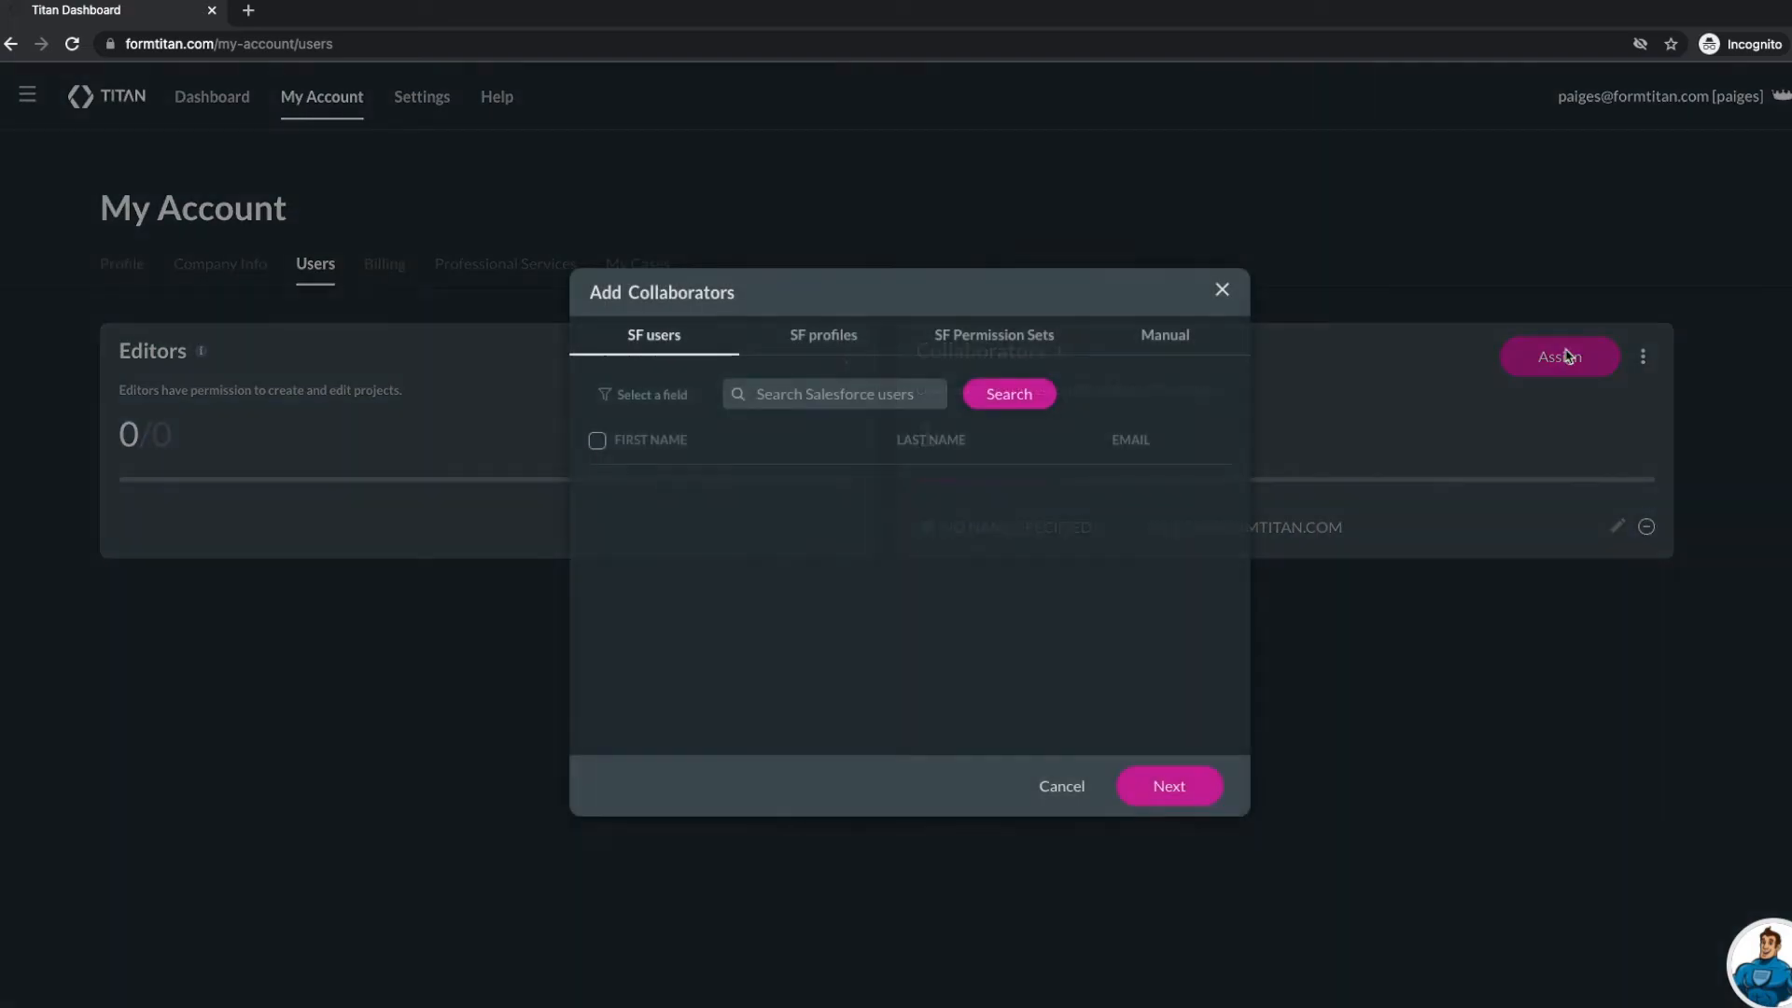
left_click(597, 583)
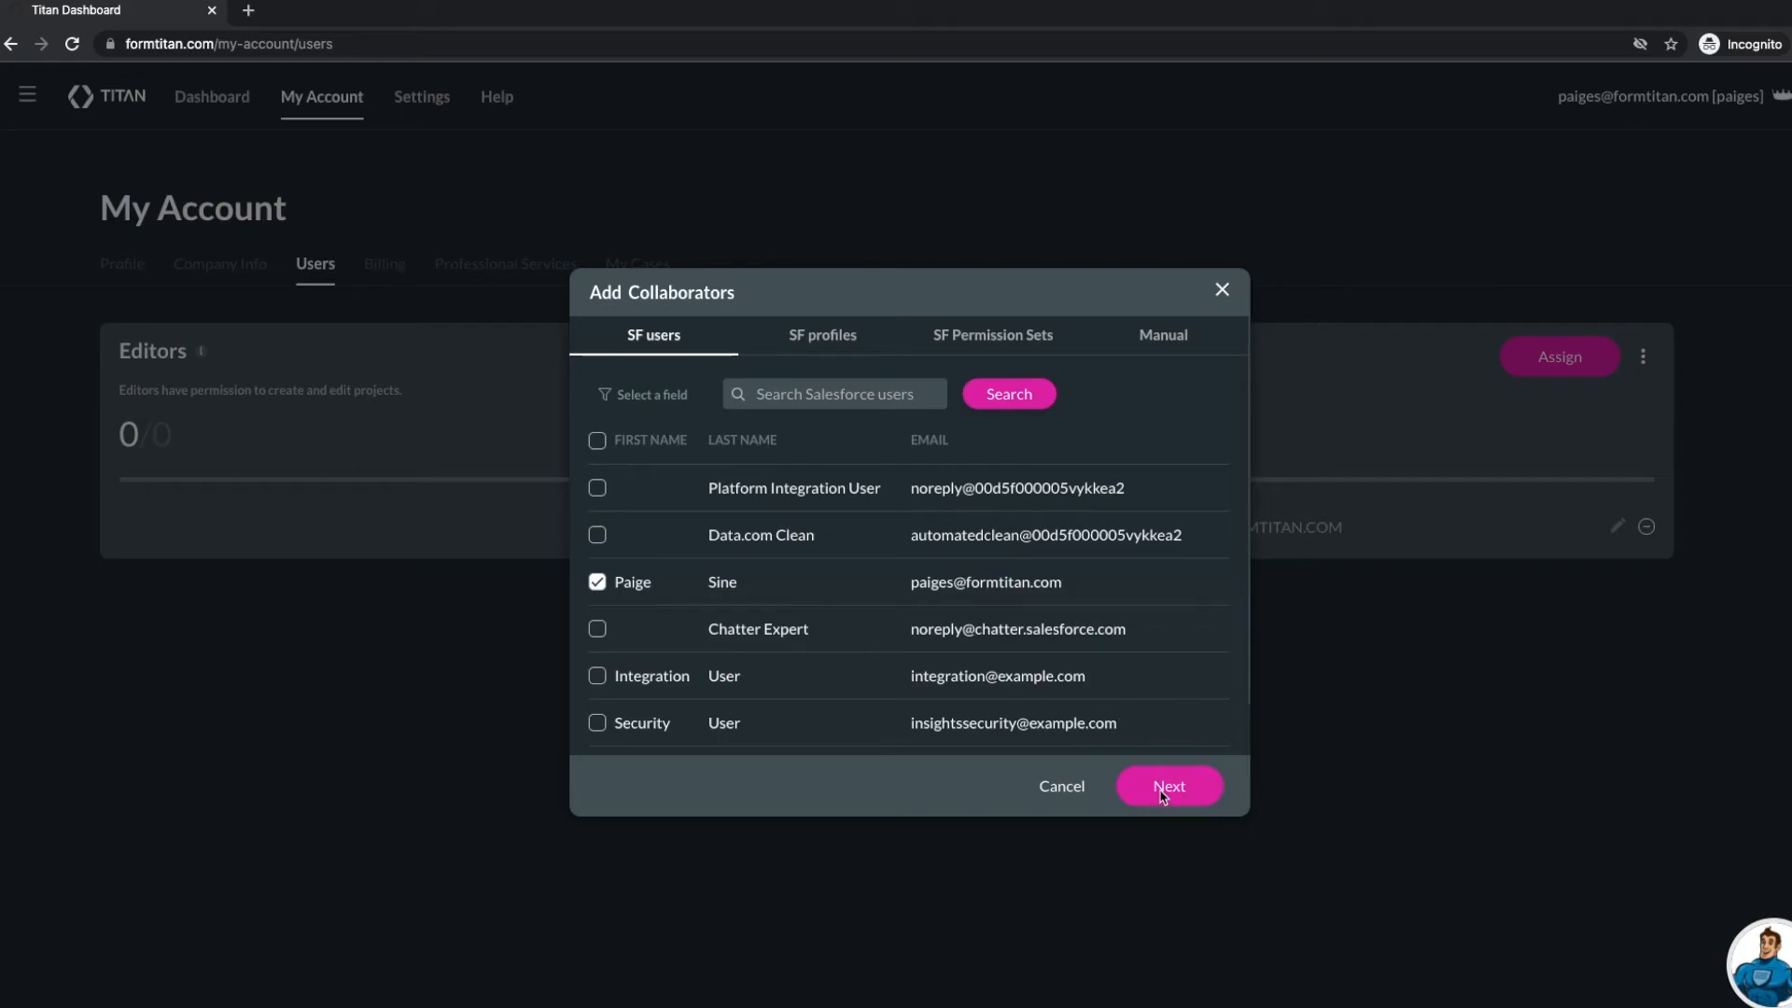
left_click(1162, 796)
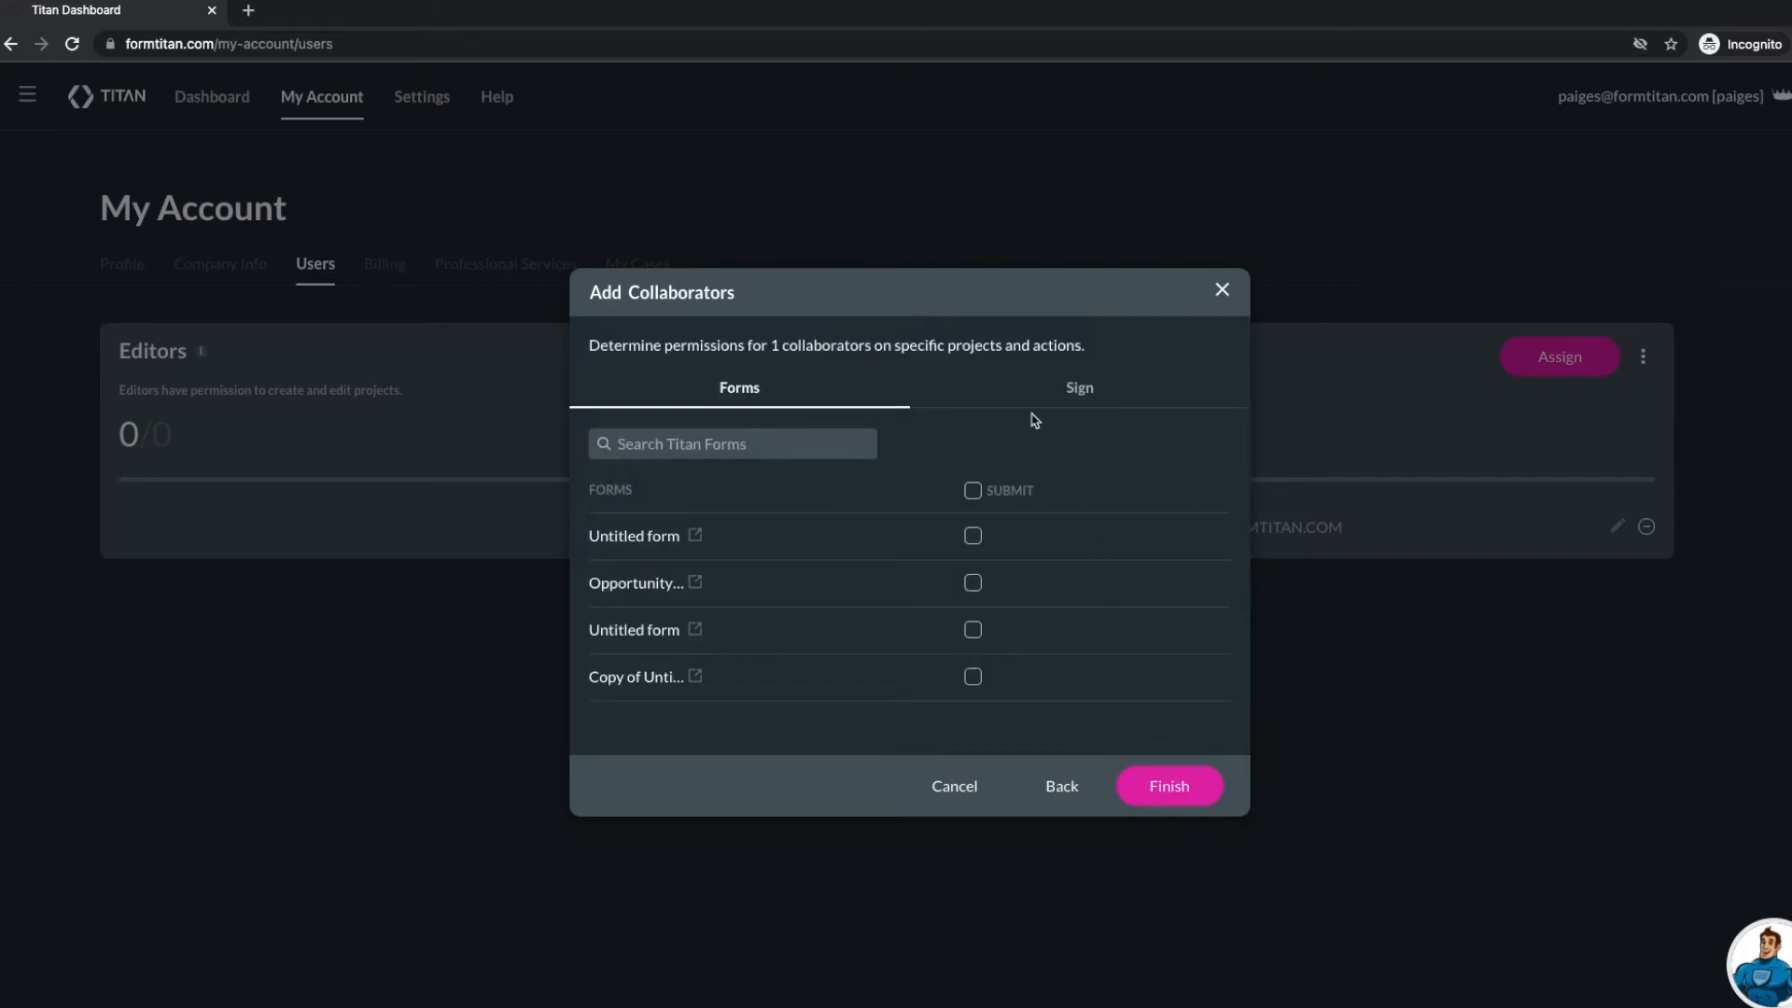
- Grant the user SIGN and VOID permissions on the eSign Opportunity project and finish
left_click(1078, 390)
left_click(896, 537)
left_click(1077, 537)
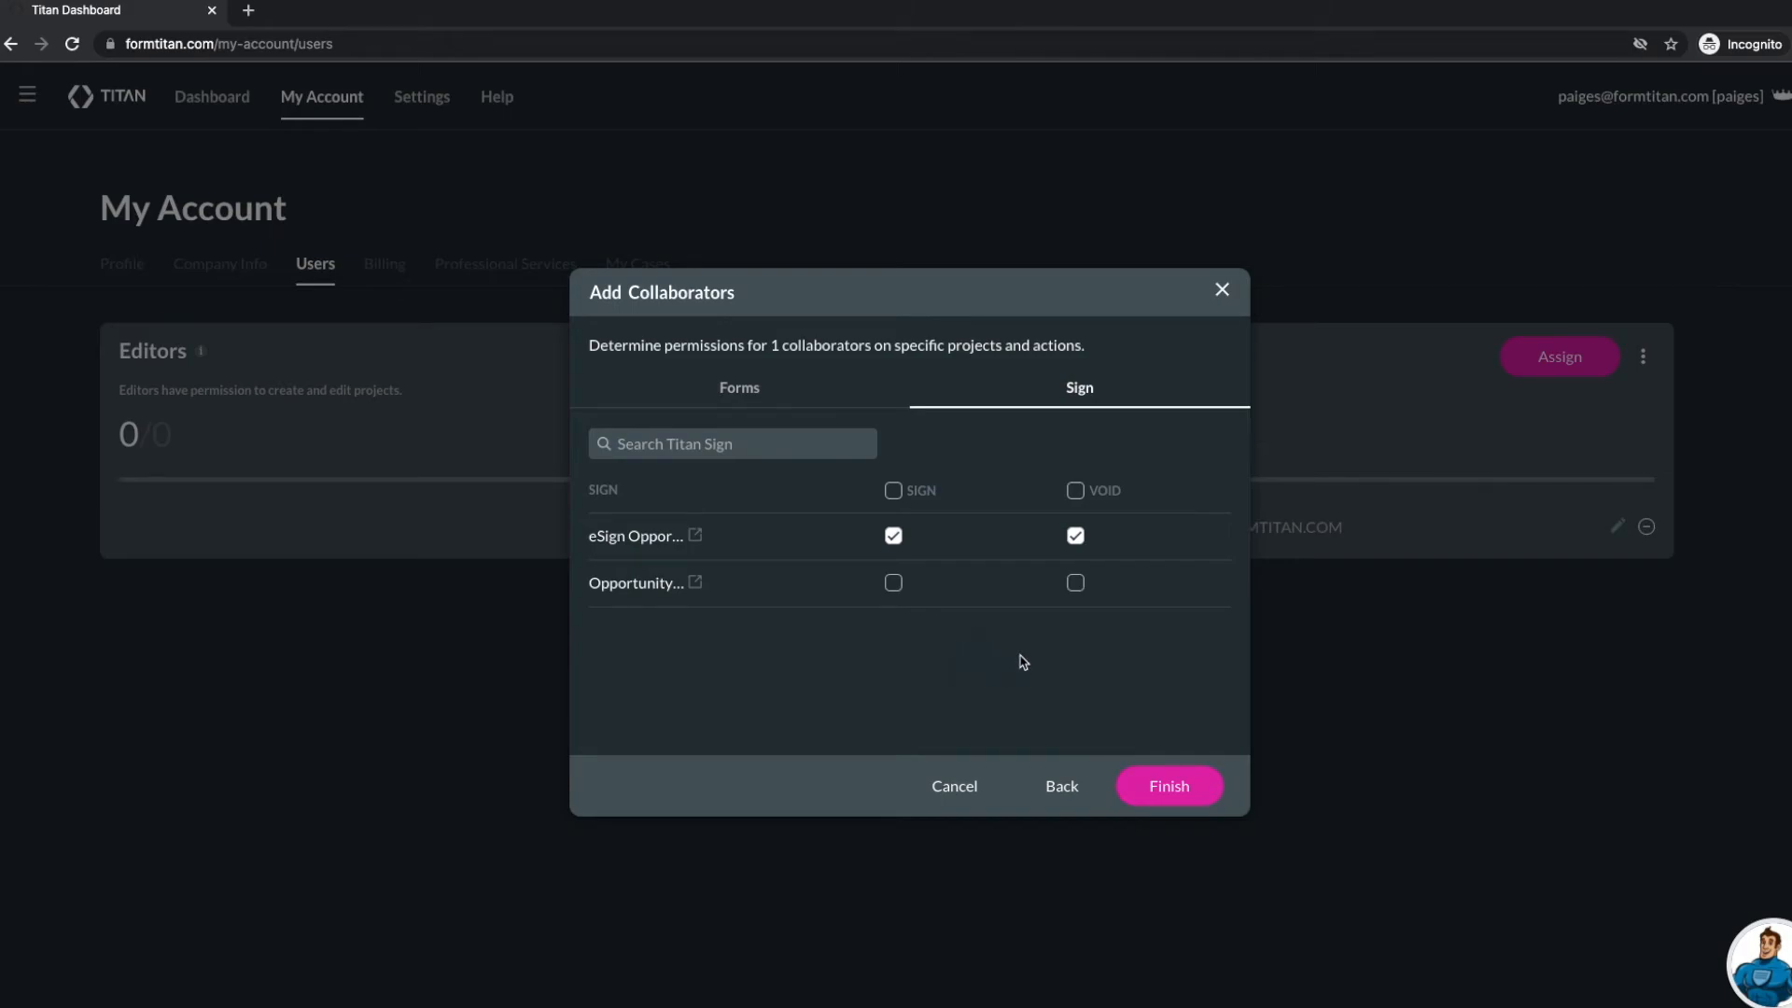
left_click(1171, 787)
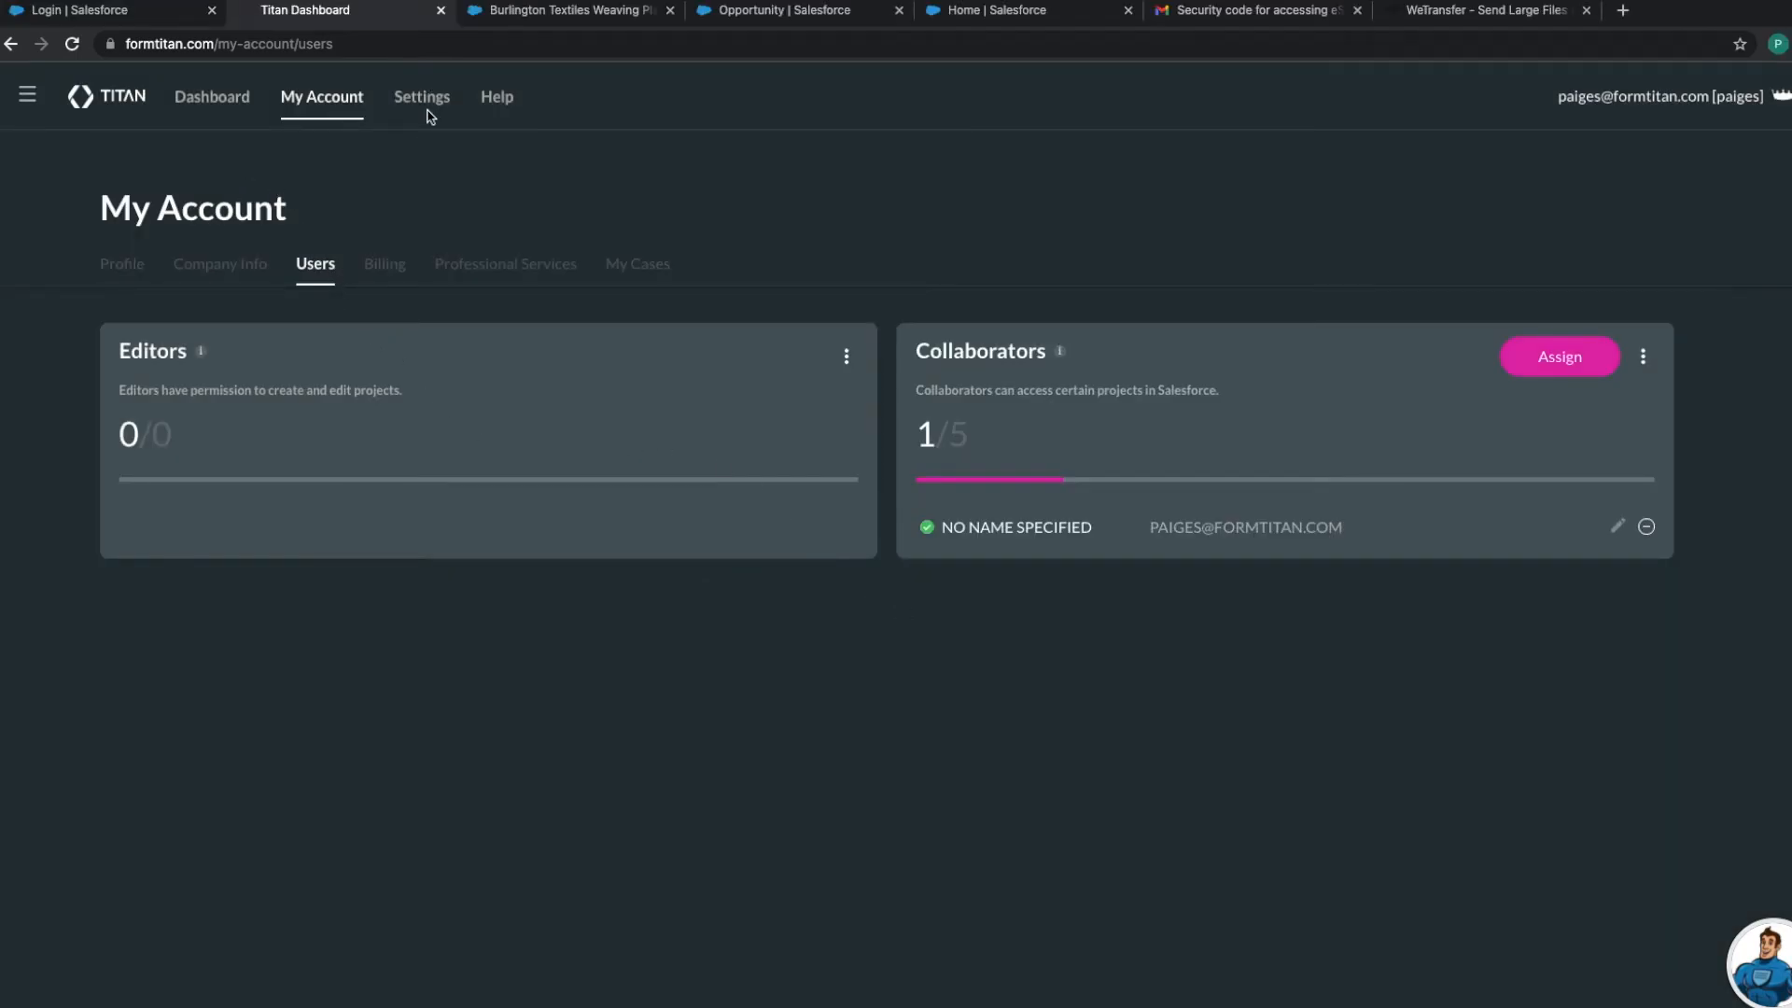
- Apply the Document Generation settings under Settings and dismiss the Success notification
left_click(429, 107)
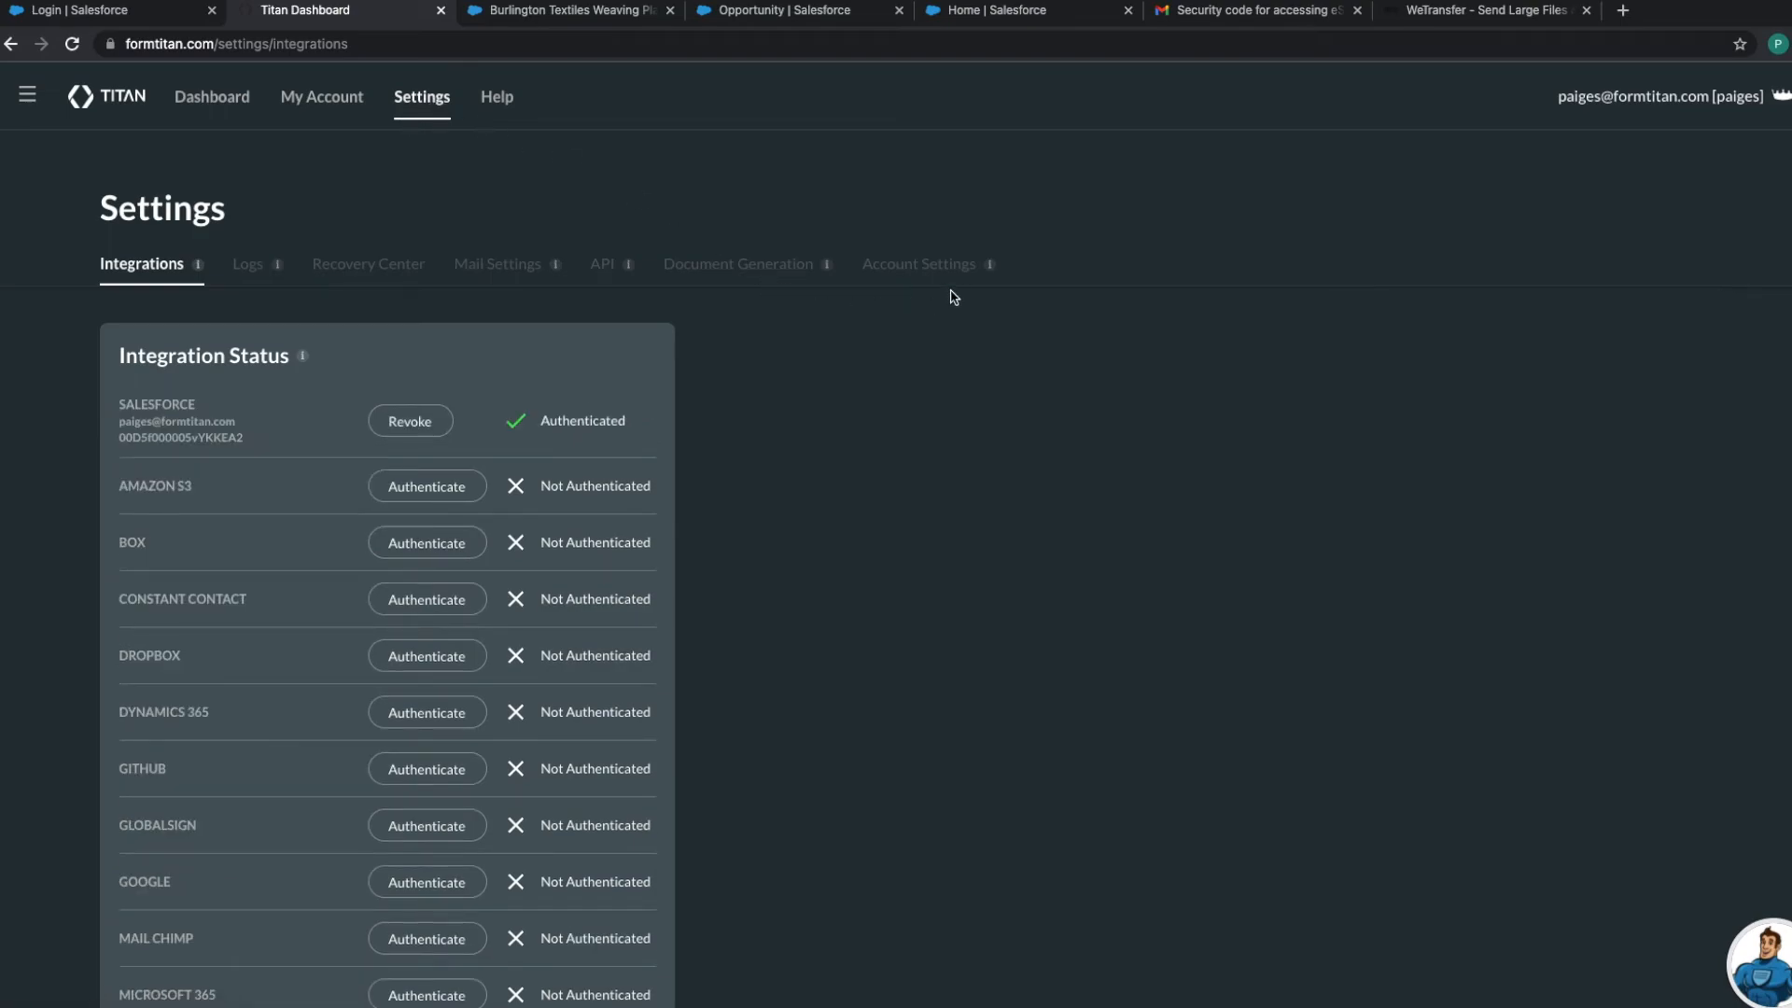
left_click(749, 265)
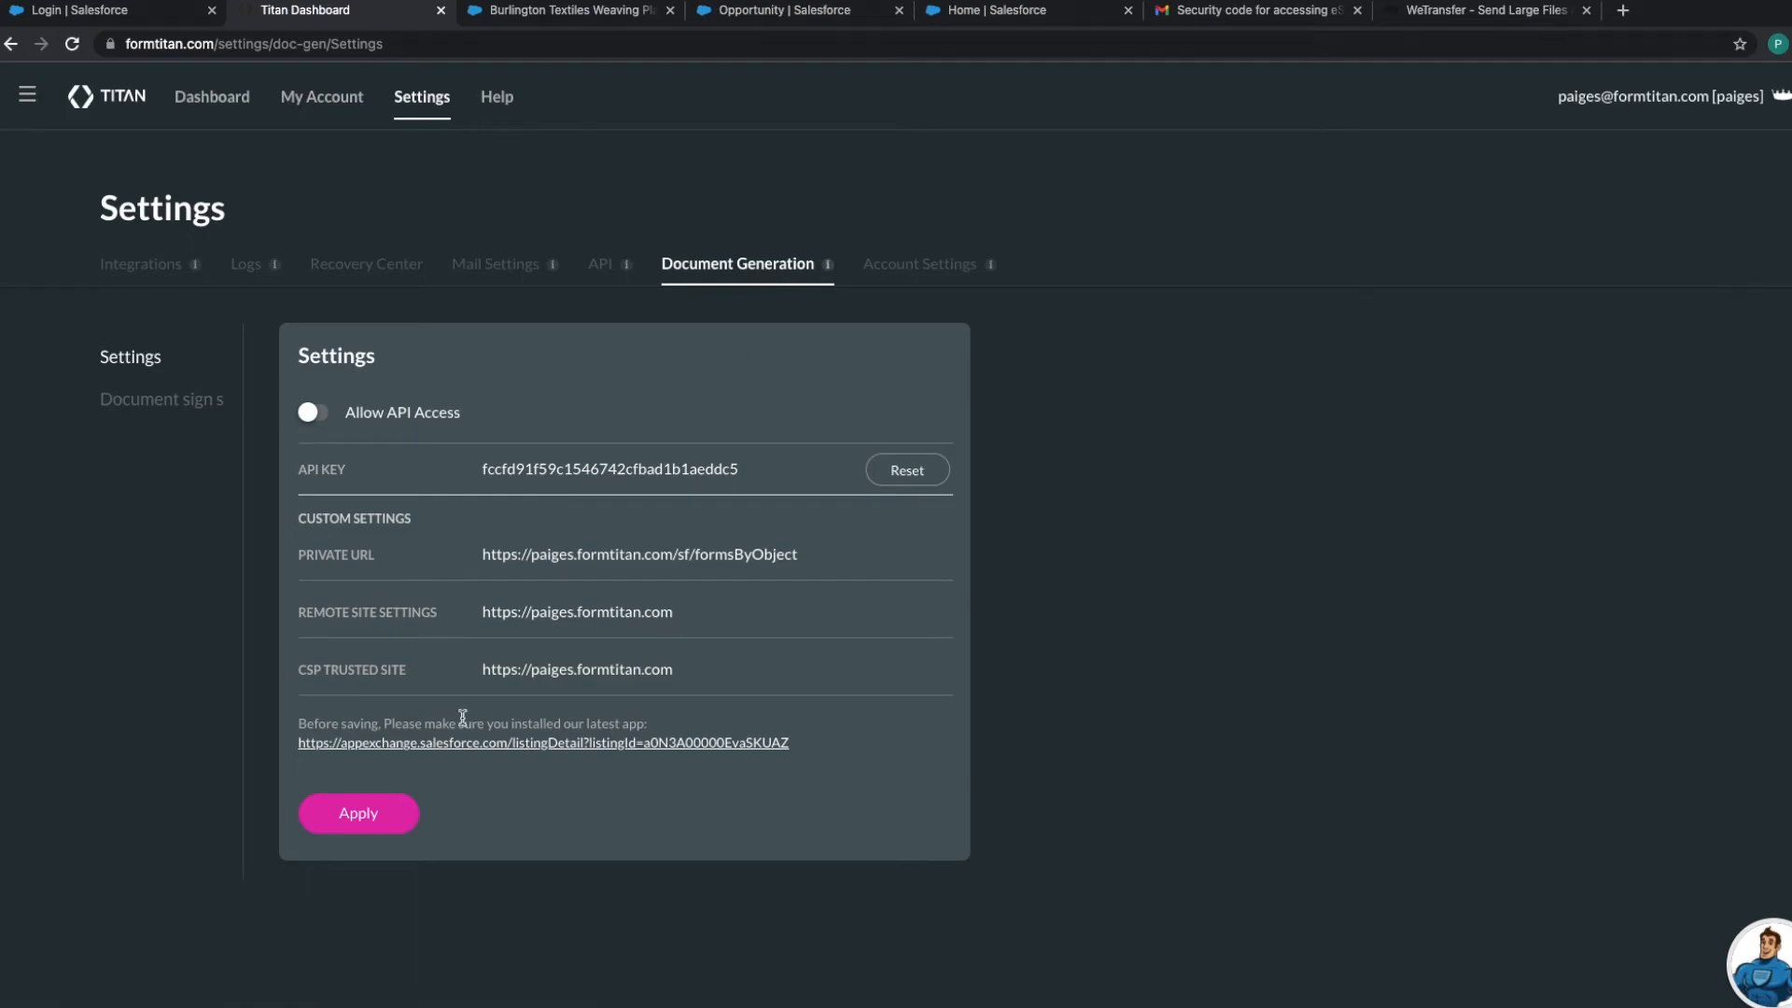
left_click(368, 811)
left_click(372, 822)
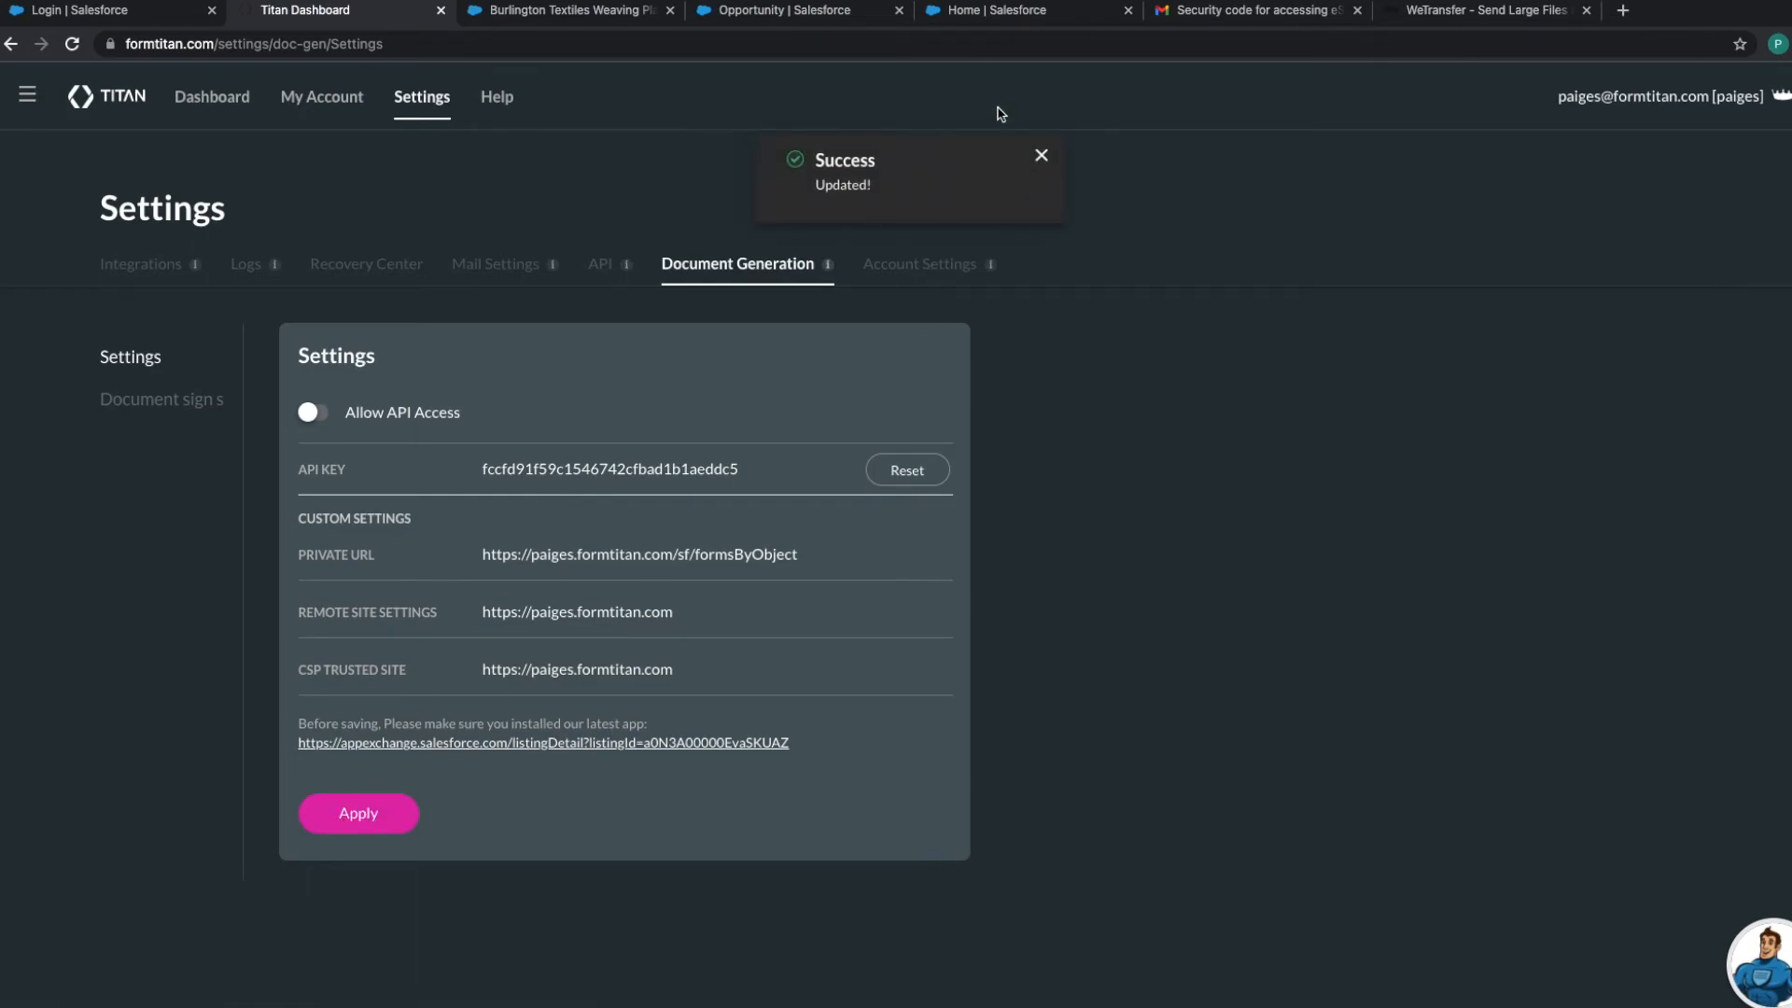
left_click(1042, 154)
left_click(1042, 152)
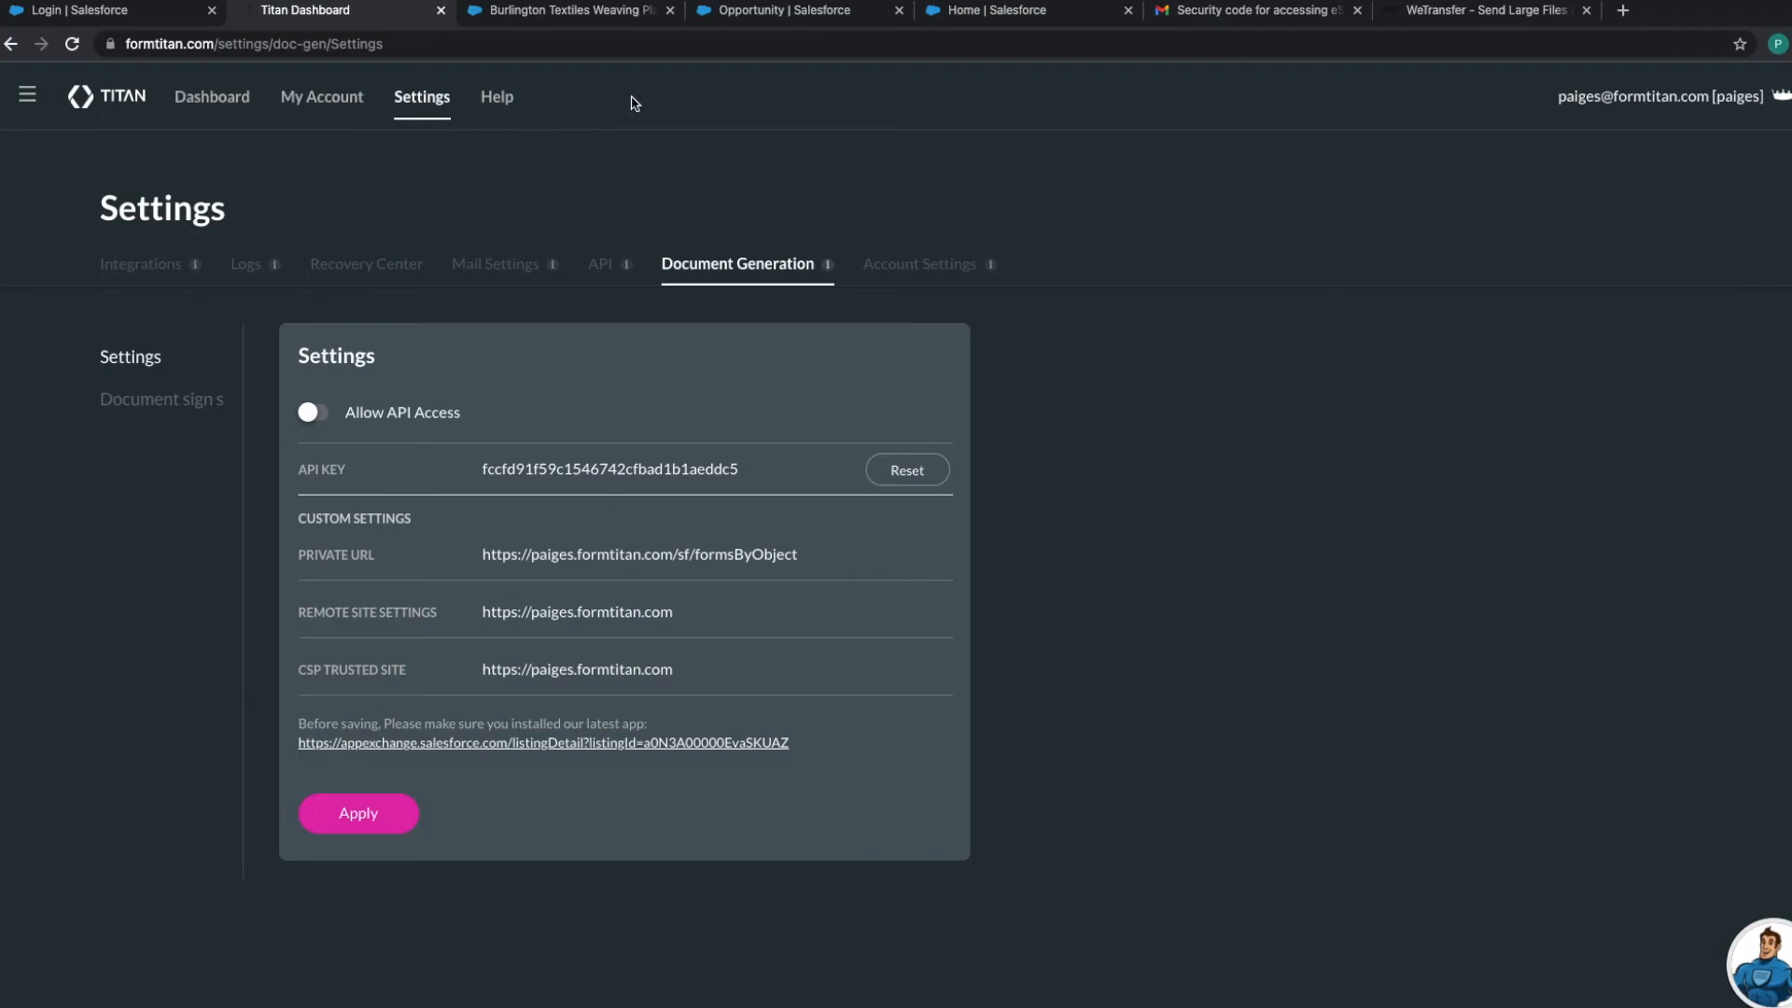
mouse_move(565, 2)
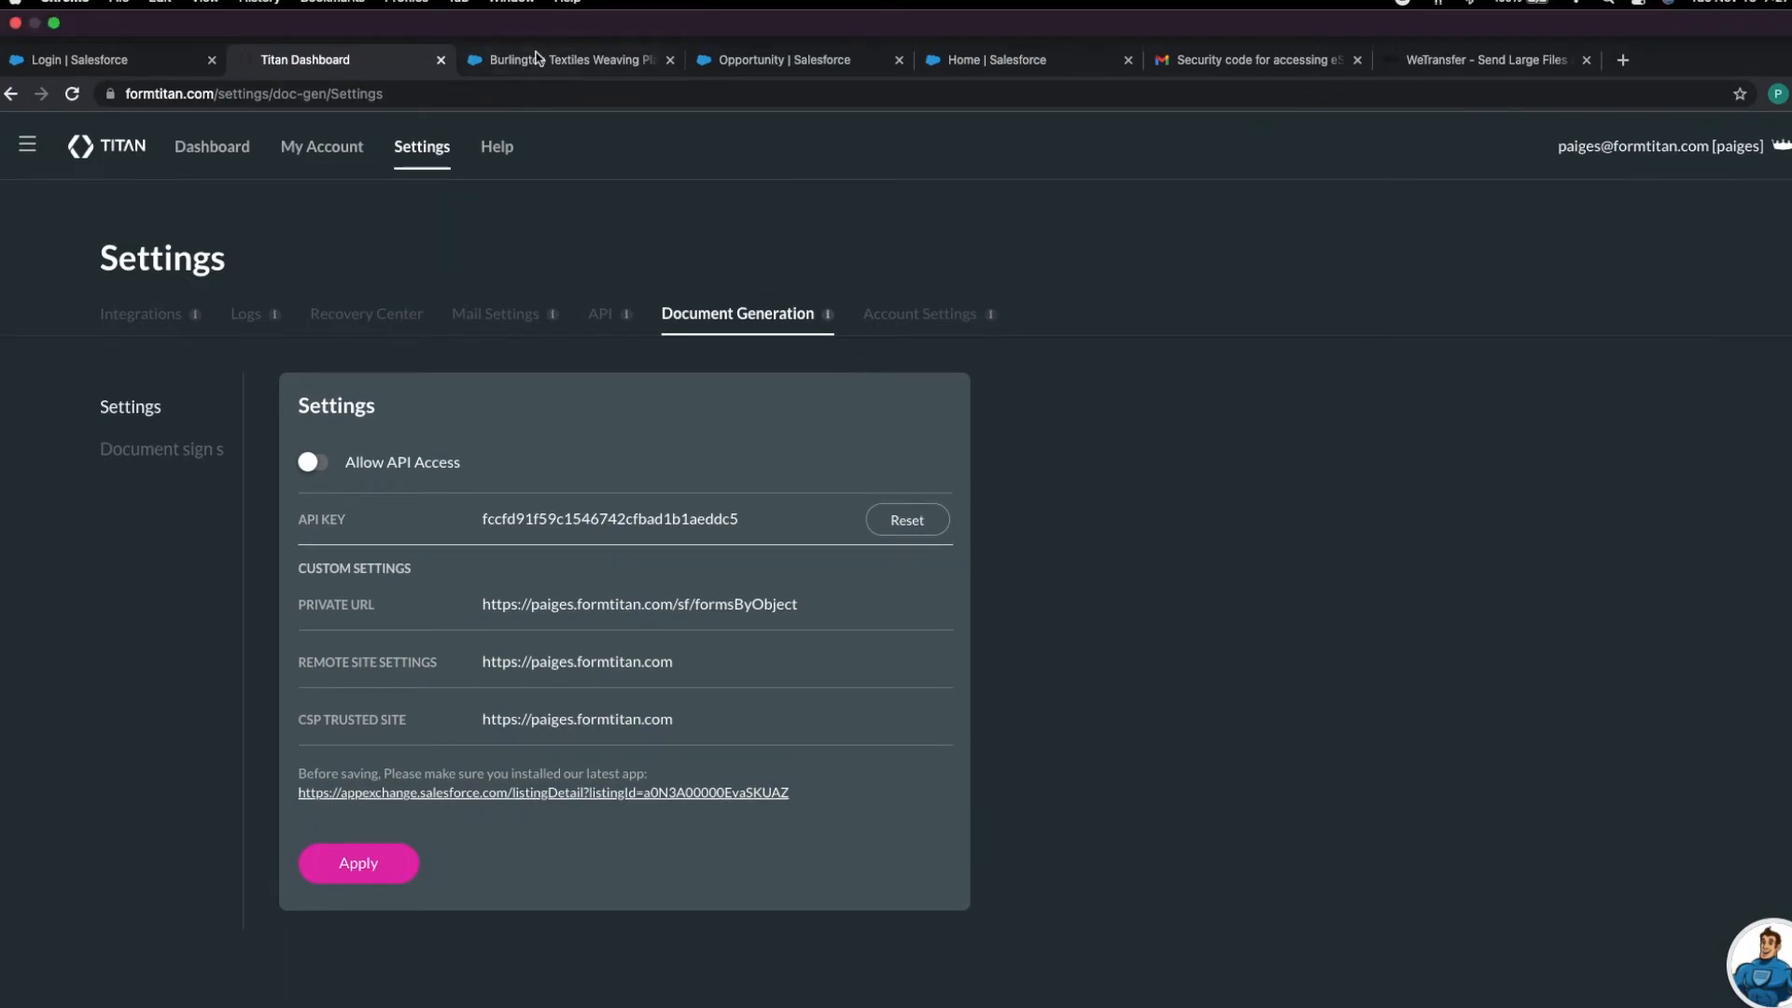
left_click(532, 63)
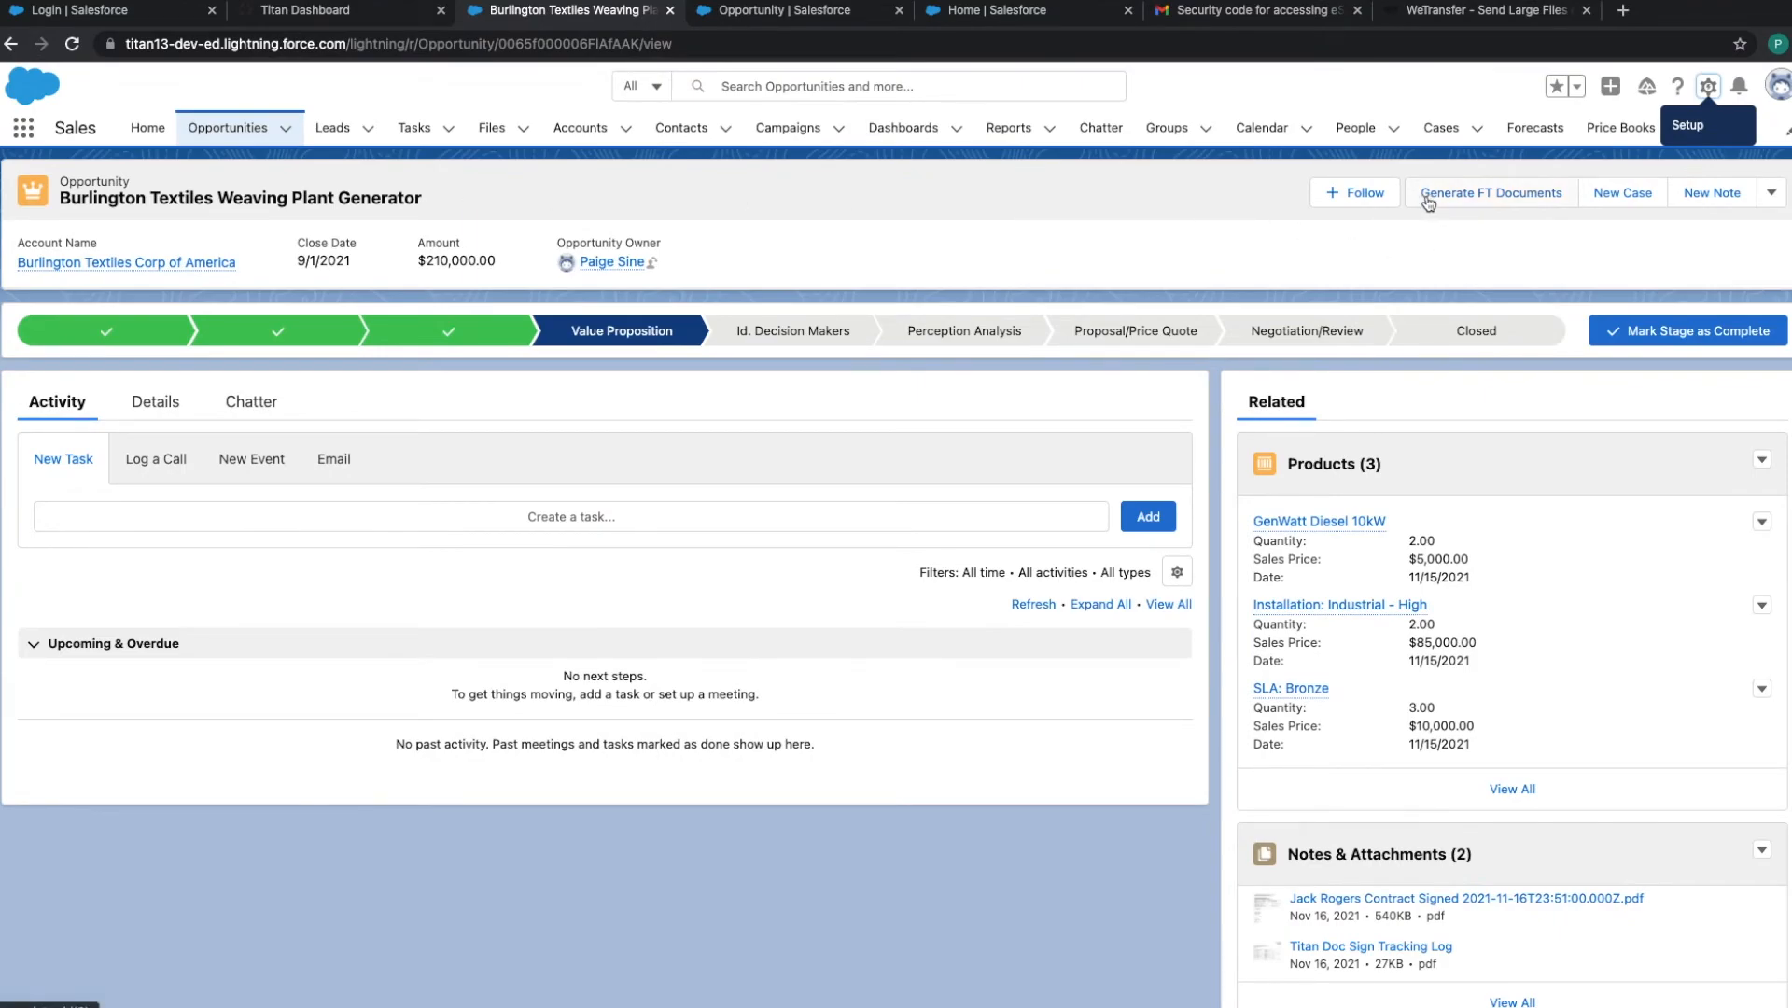
- Open the Generate FT Documents window on the Burlington Textiles opportunity, then close it
left_click(1431, 194)
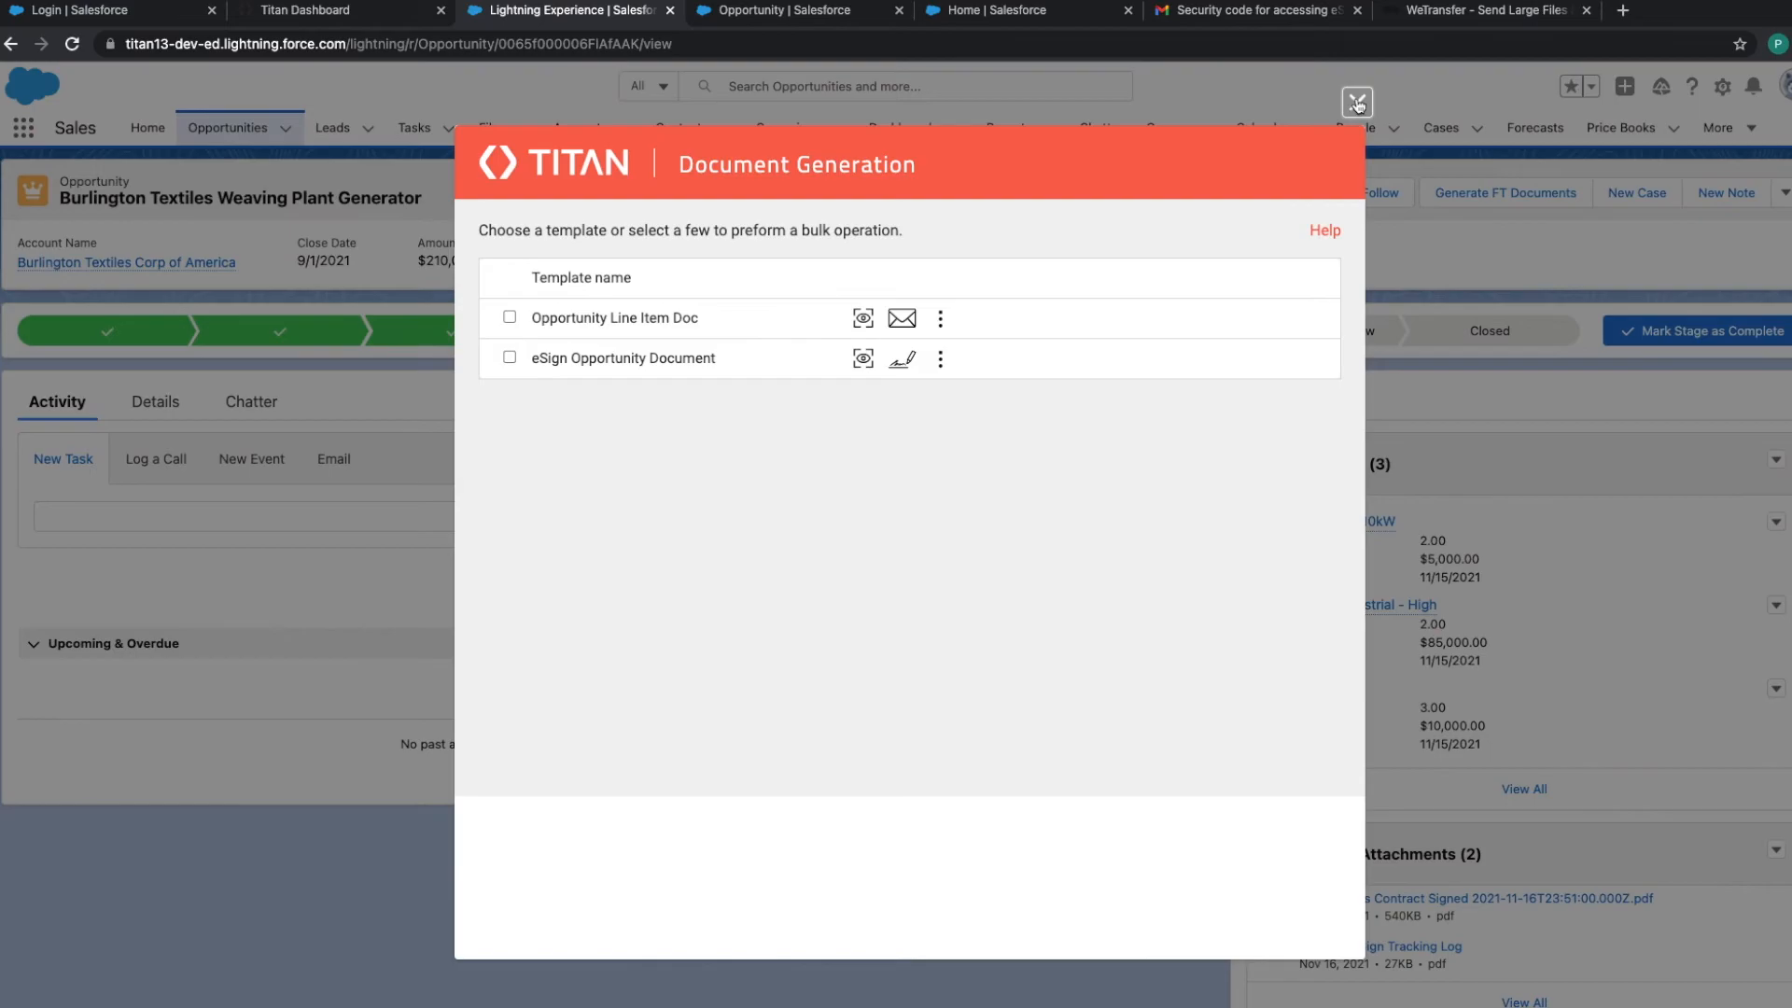
left_click(1357, 102)
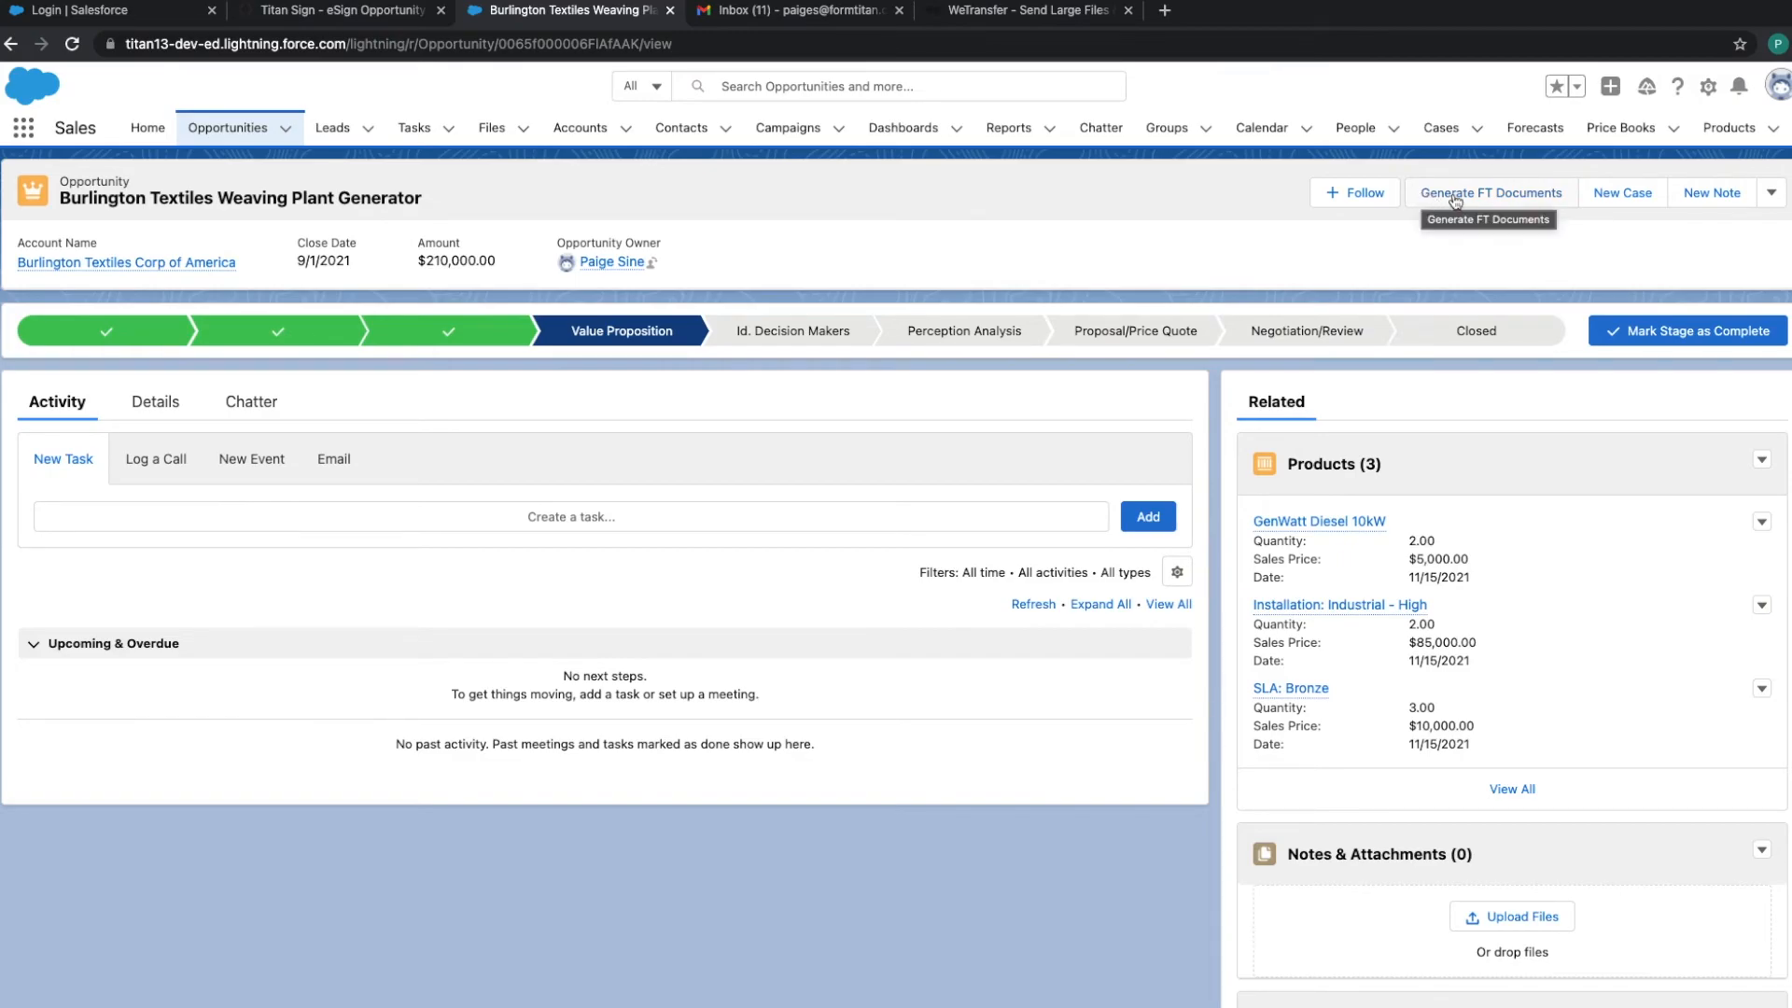
- Review the Details of the linked Burlington Textiles Corp of America account
left_click(183, 417)
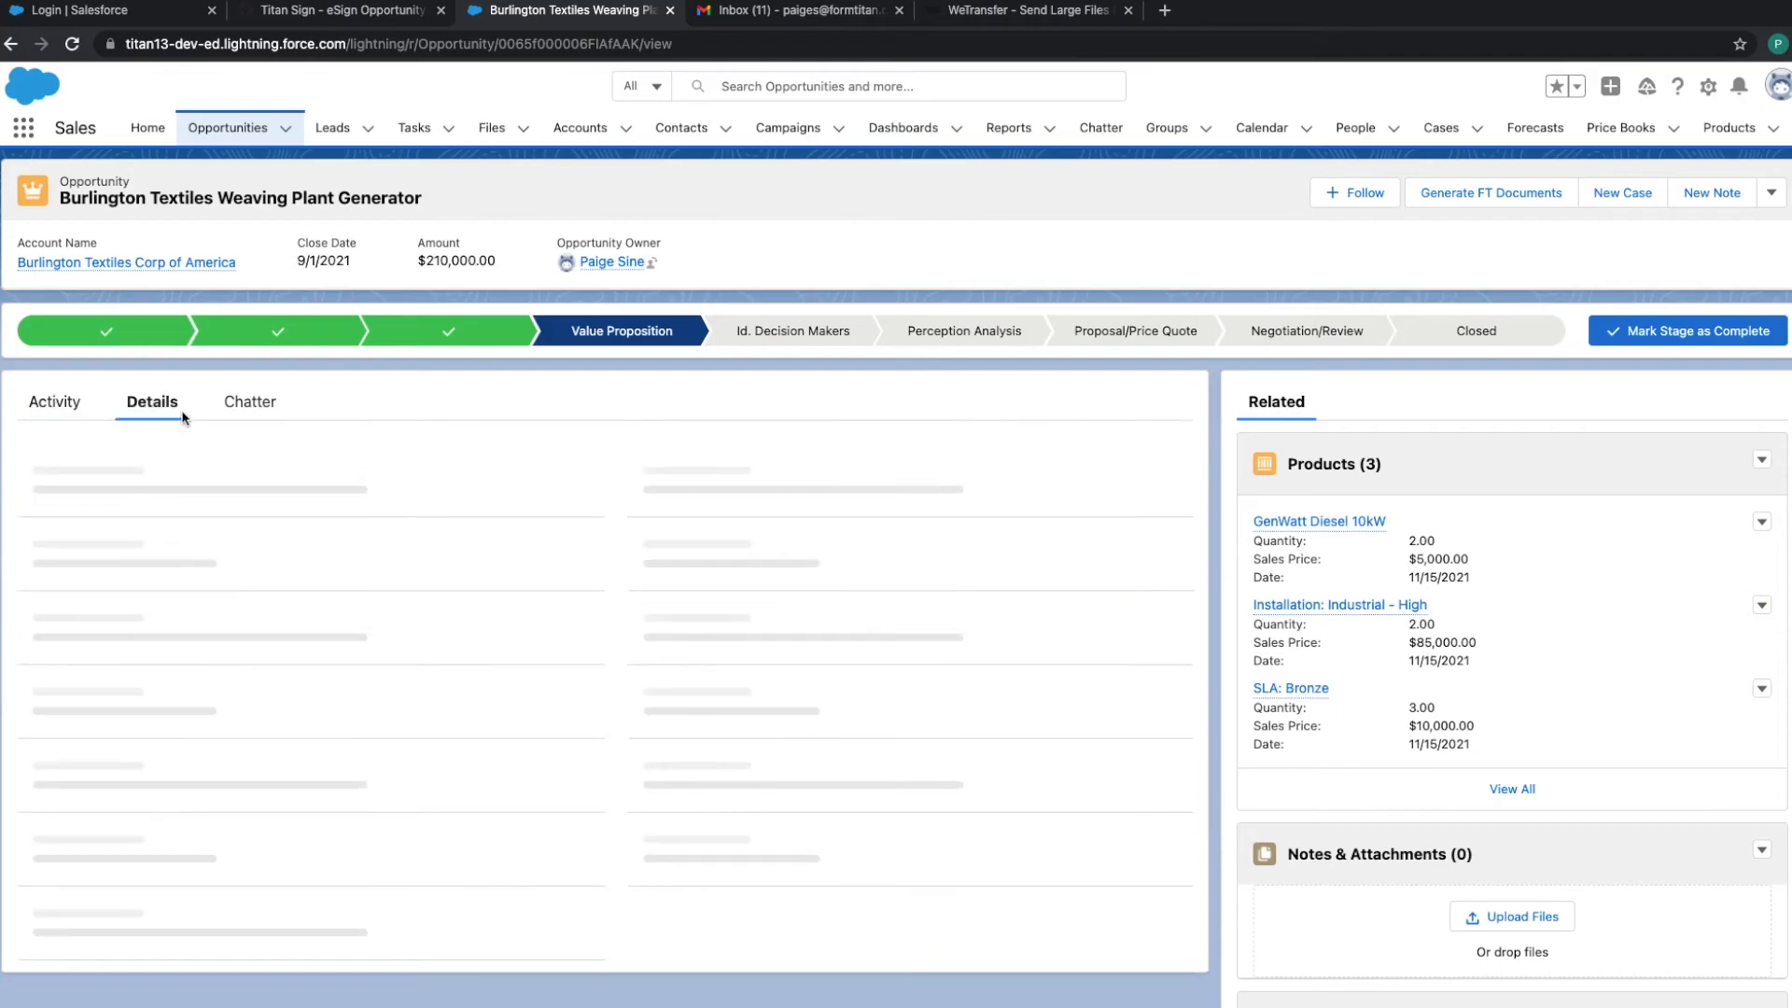
left_click(225, 625)
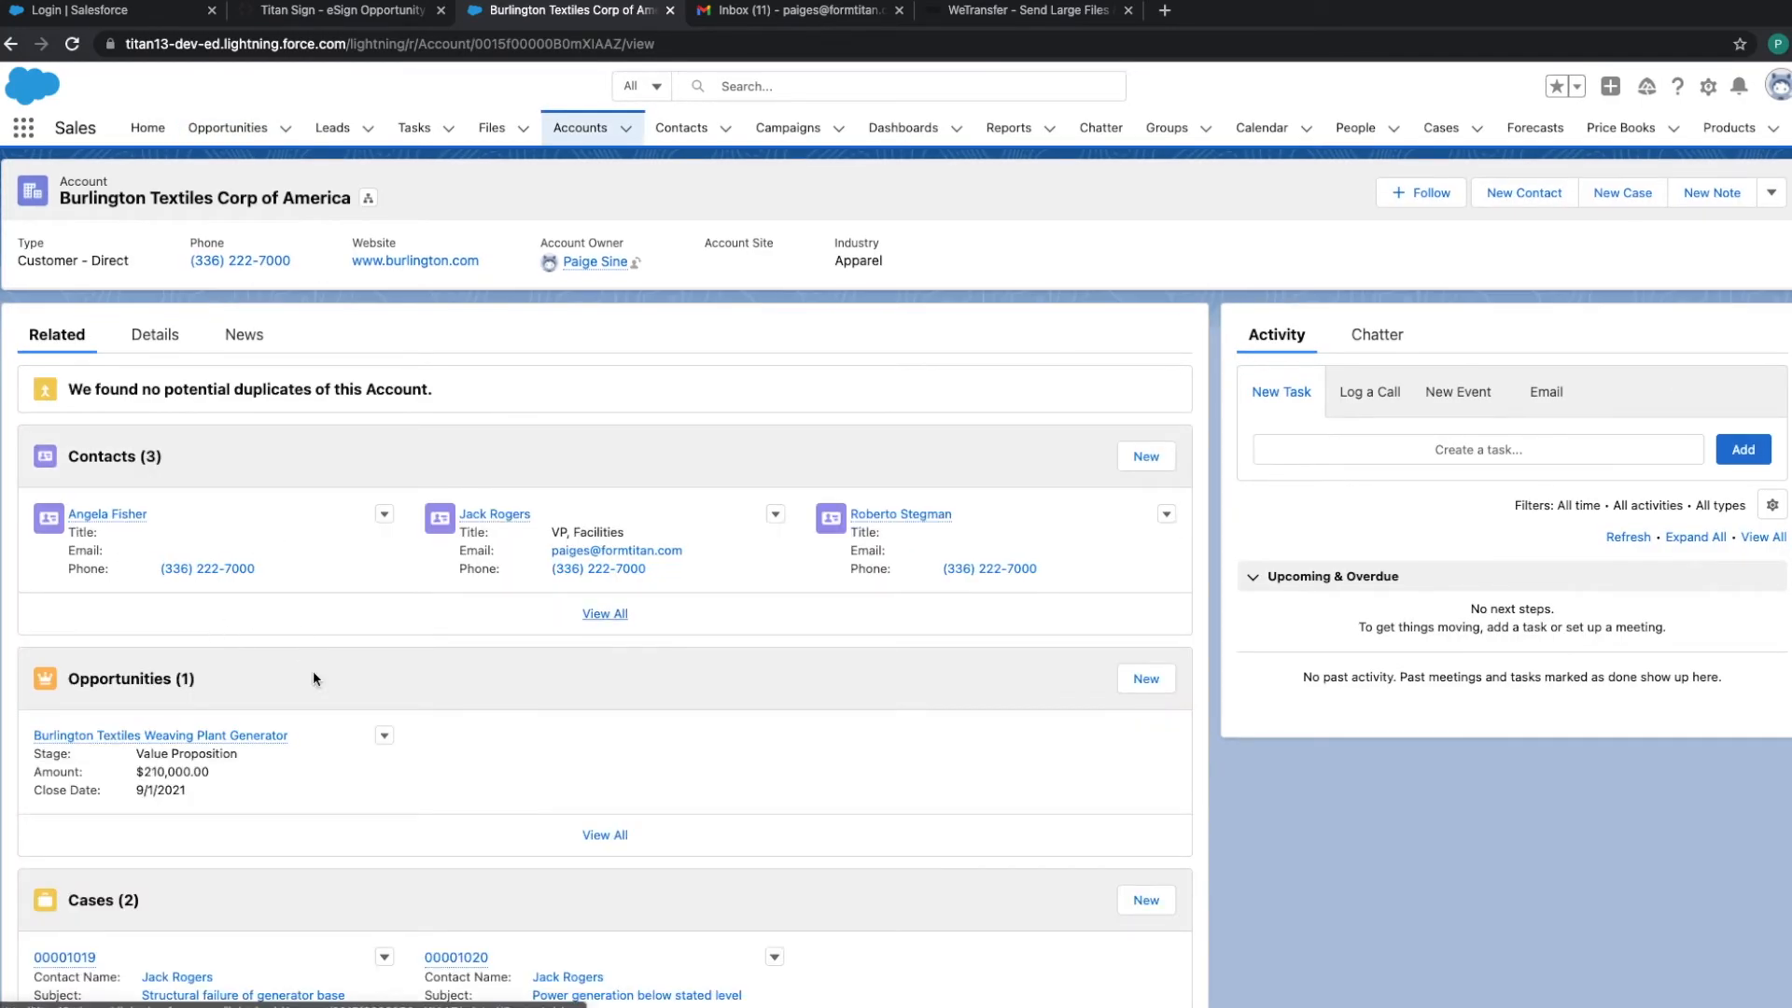
left_click(159, 329)
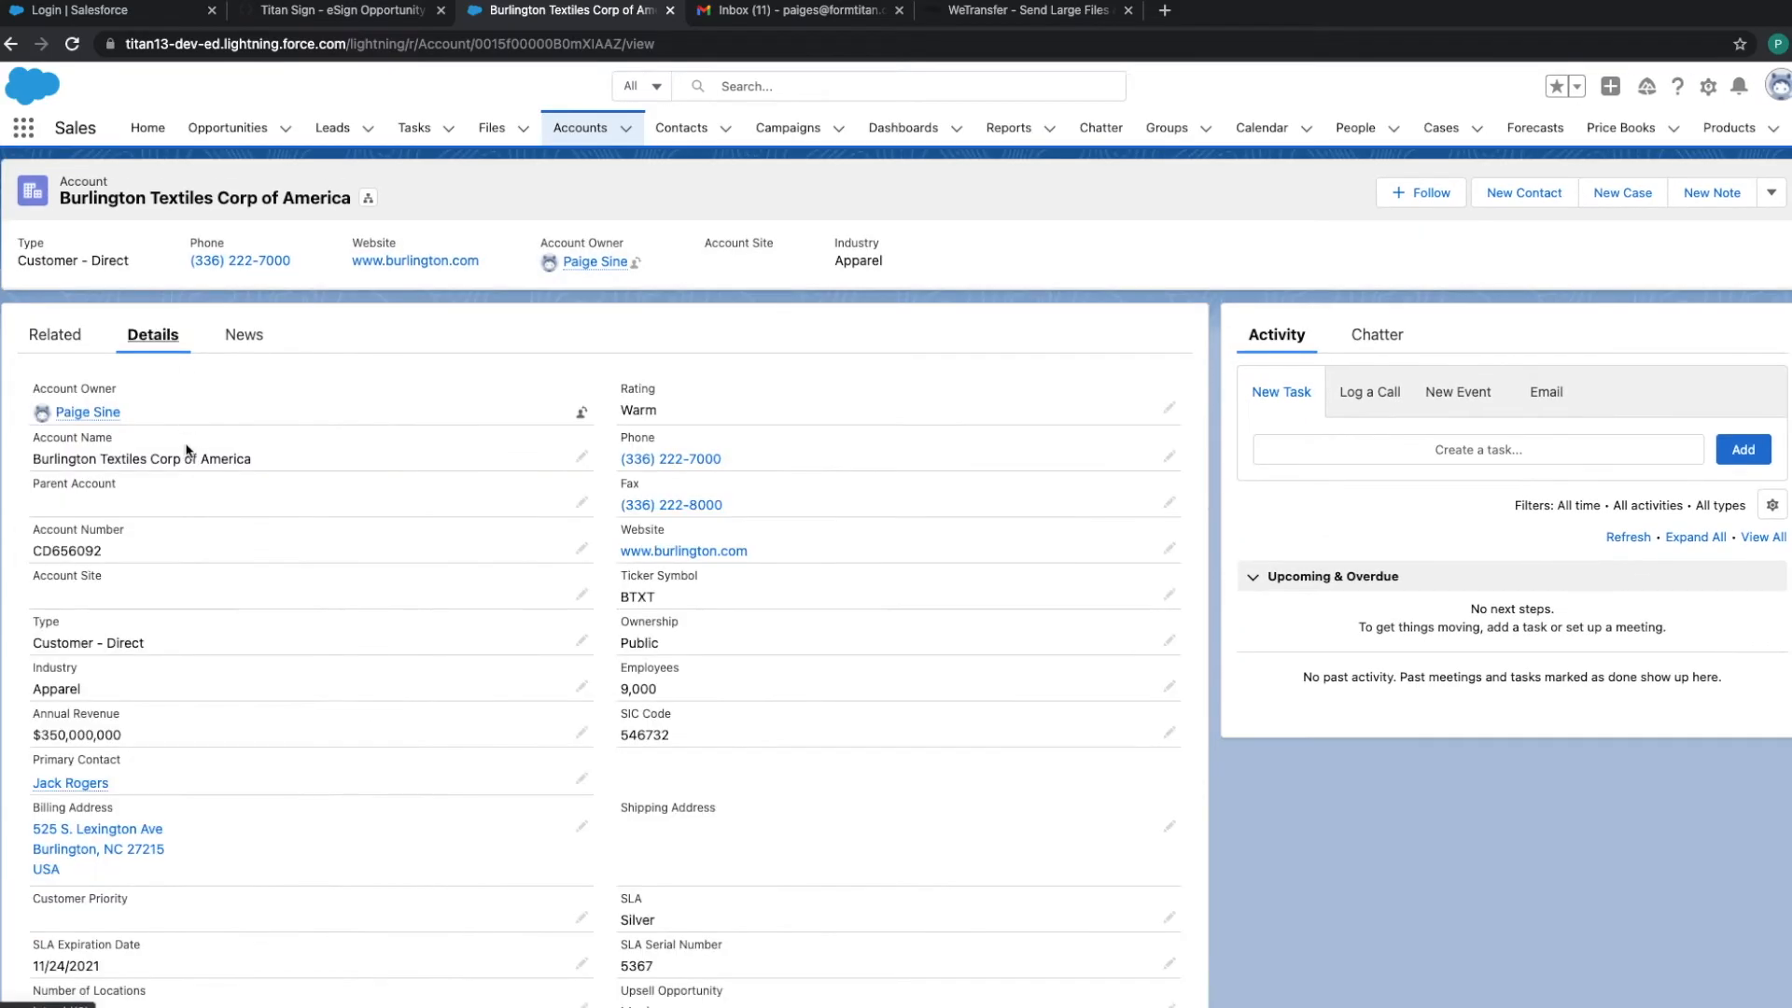
mouse_move(56, 784)
- Reopen the Burlington Textiles Weaving Plant Generator opportunity and look through its Details fields
left_click(203, 131)
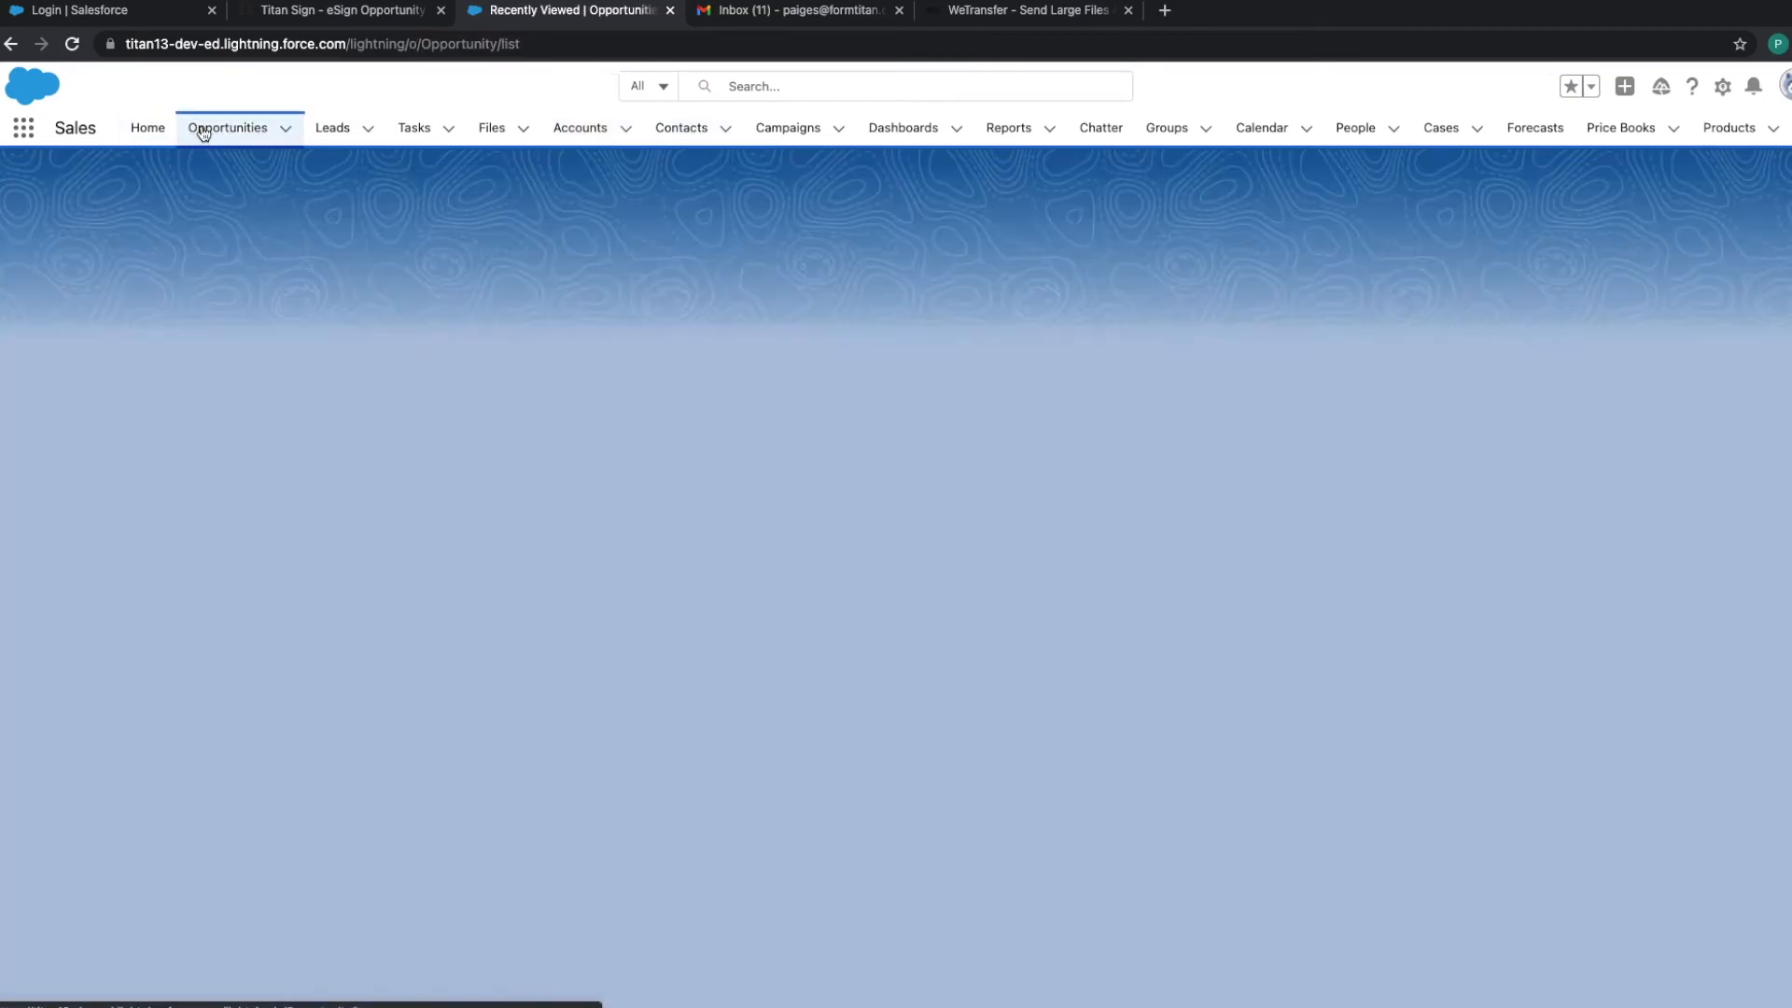
left_click(204, 302)
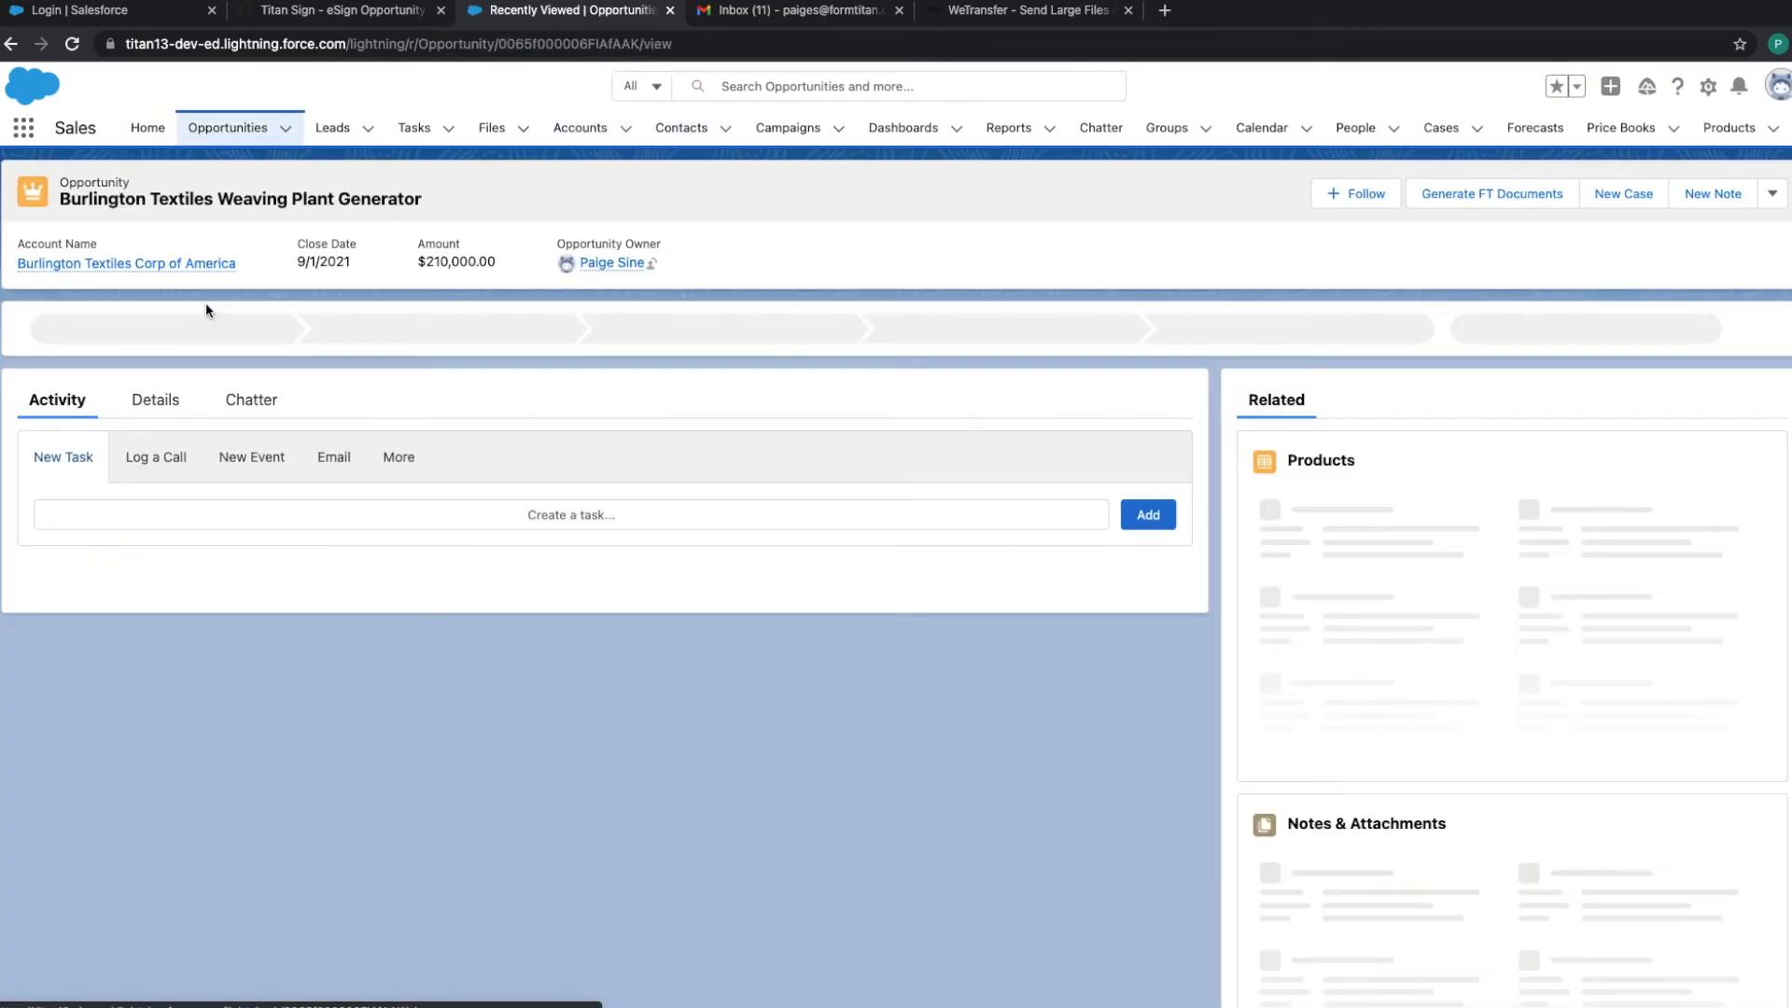
left_click(154, 409)
mouse_move(98, 483)
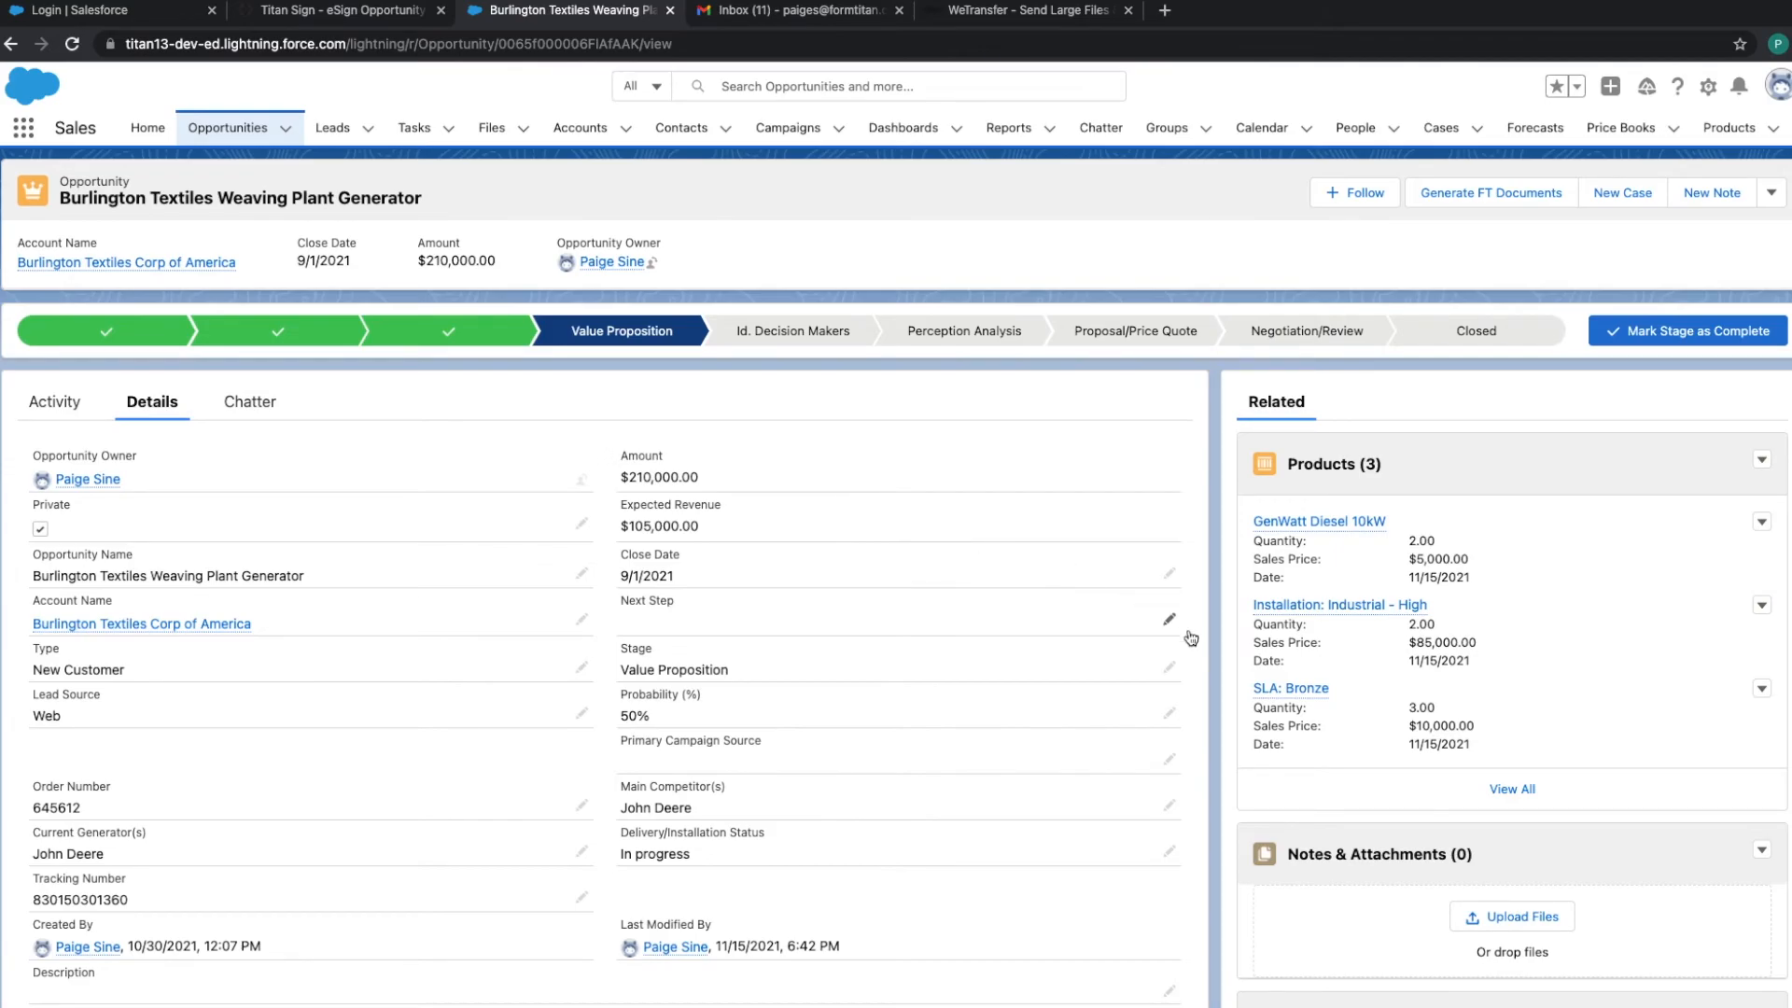
scroll(1307, 746, "down", 3)
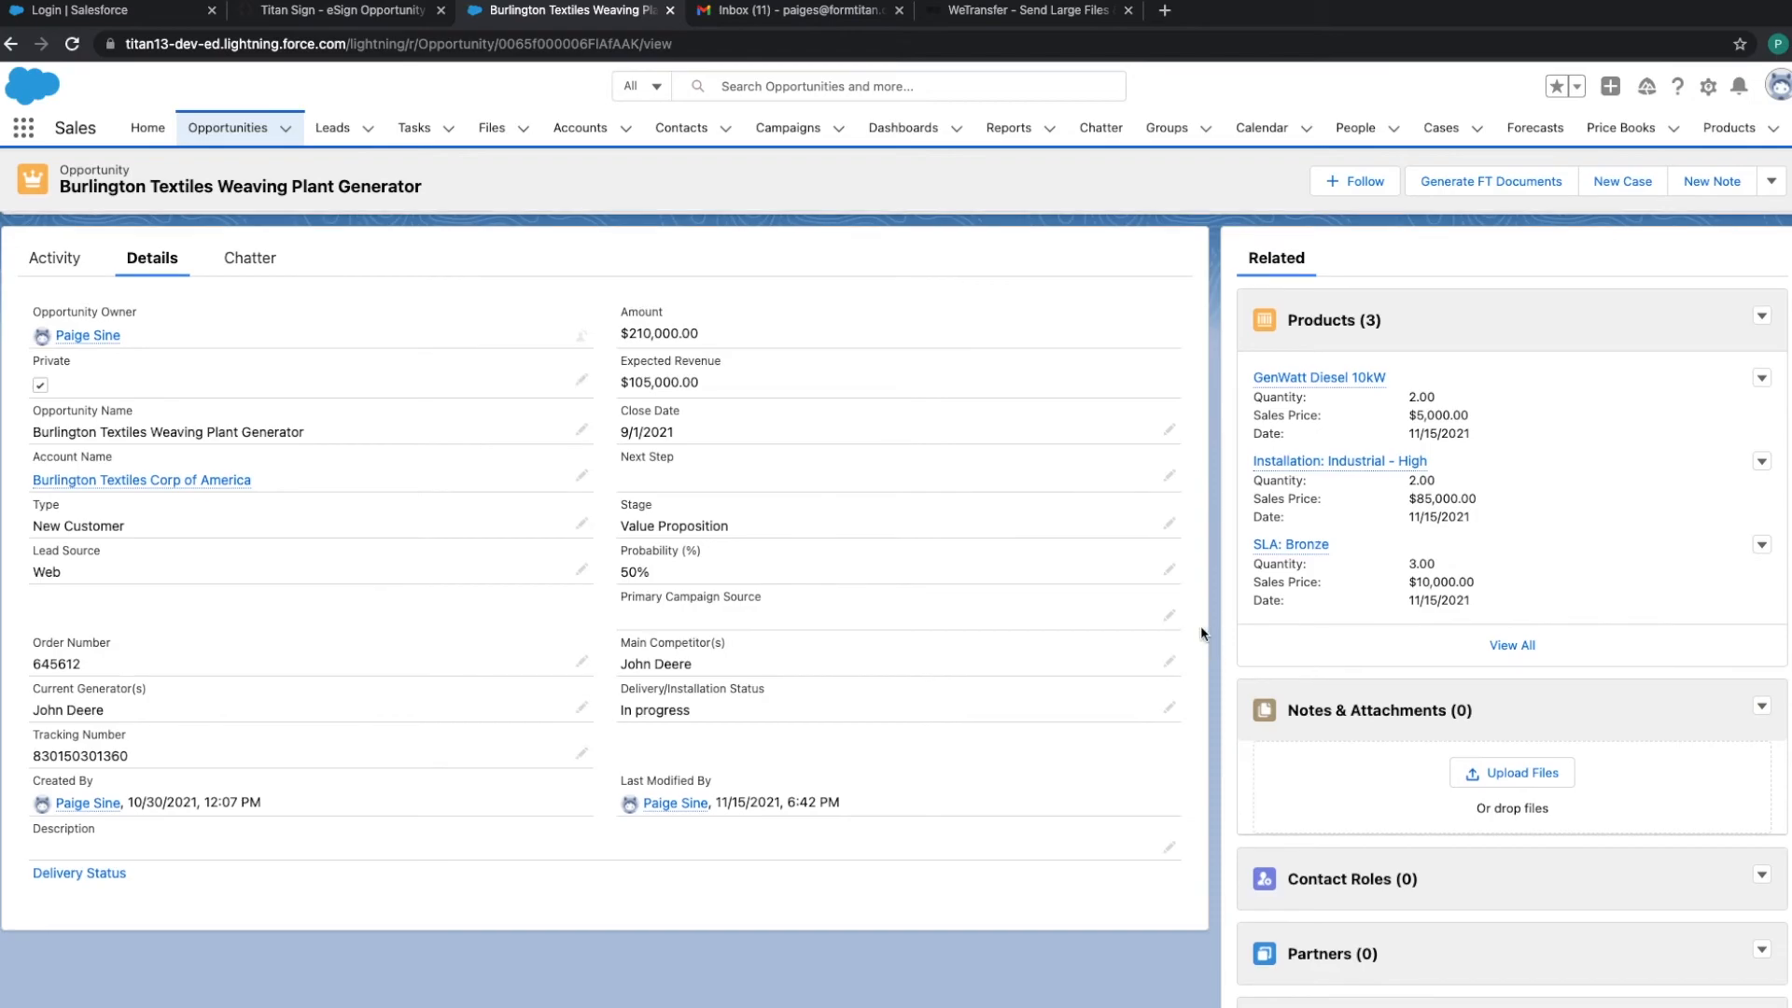
scroll(1204, 626, "up", 3)
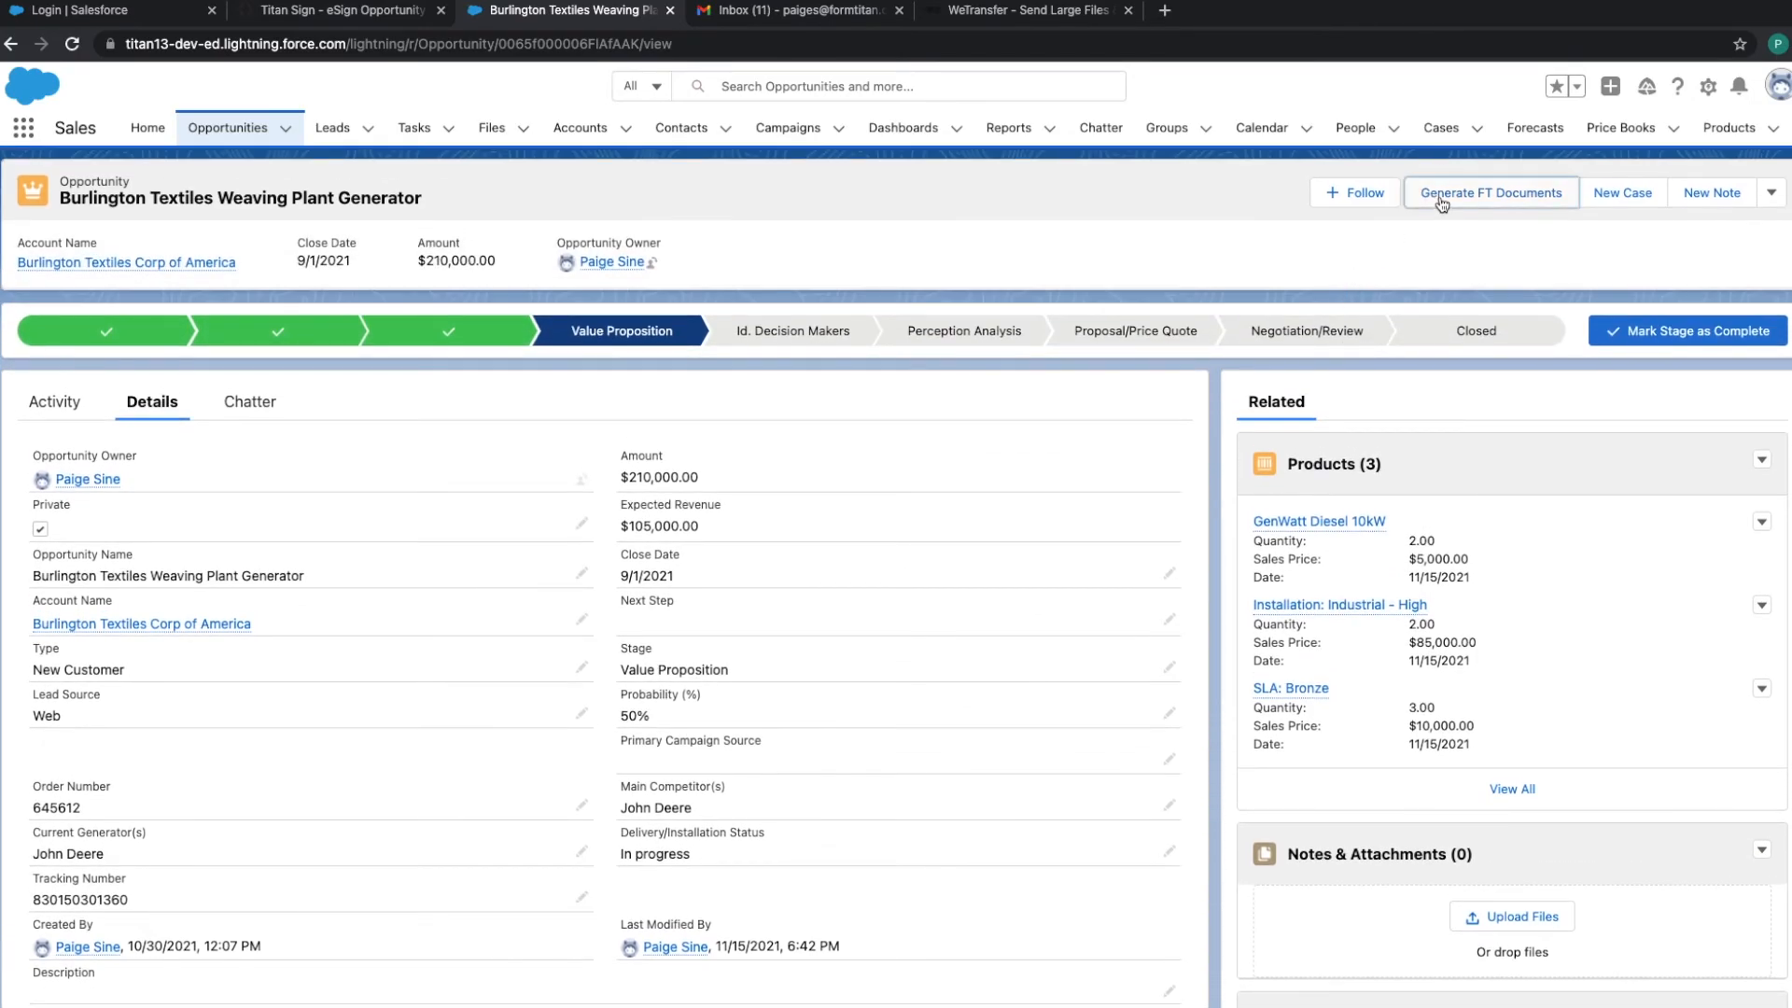
- Send the eSign Opportunity Document for signing from Generate FT Documents
left_click(1515, 211)
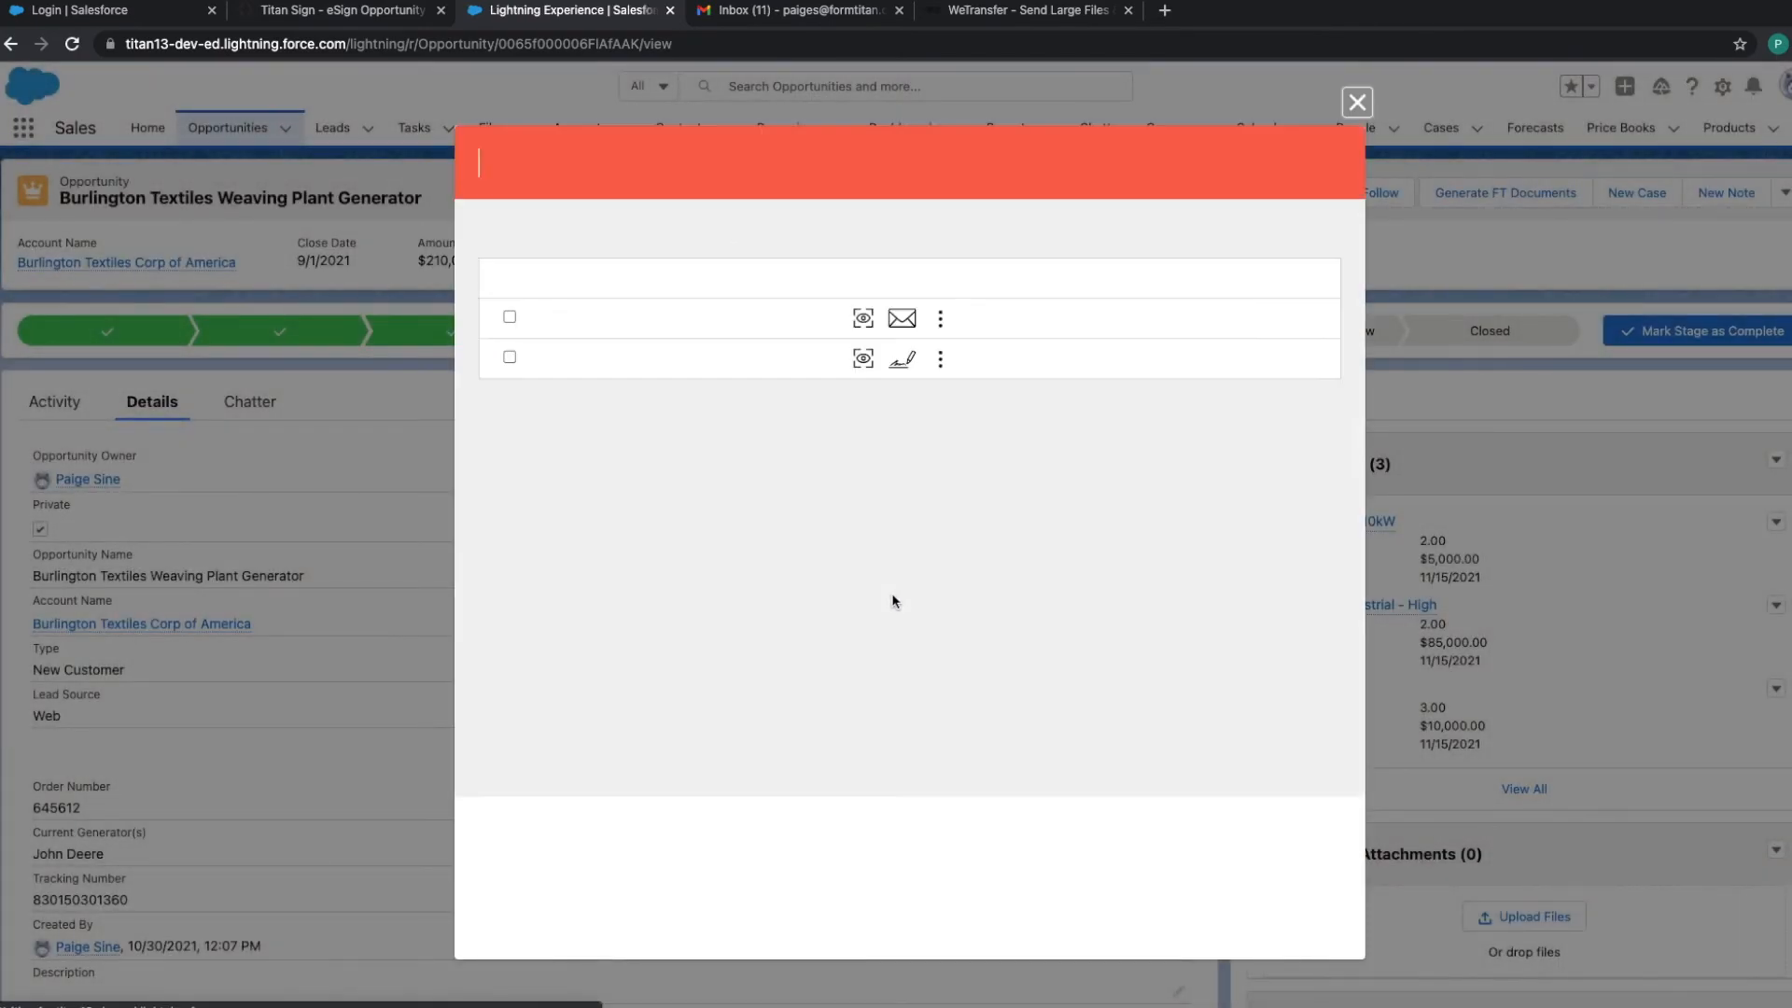
left_click(903, 363)
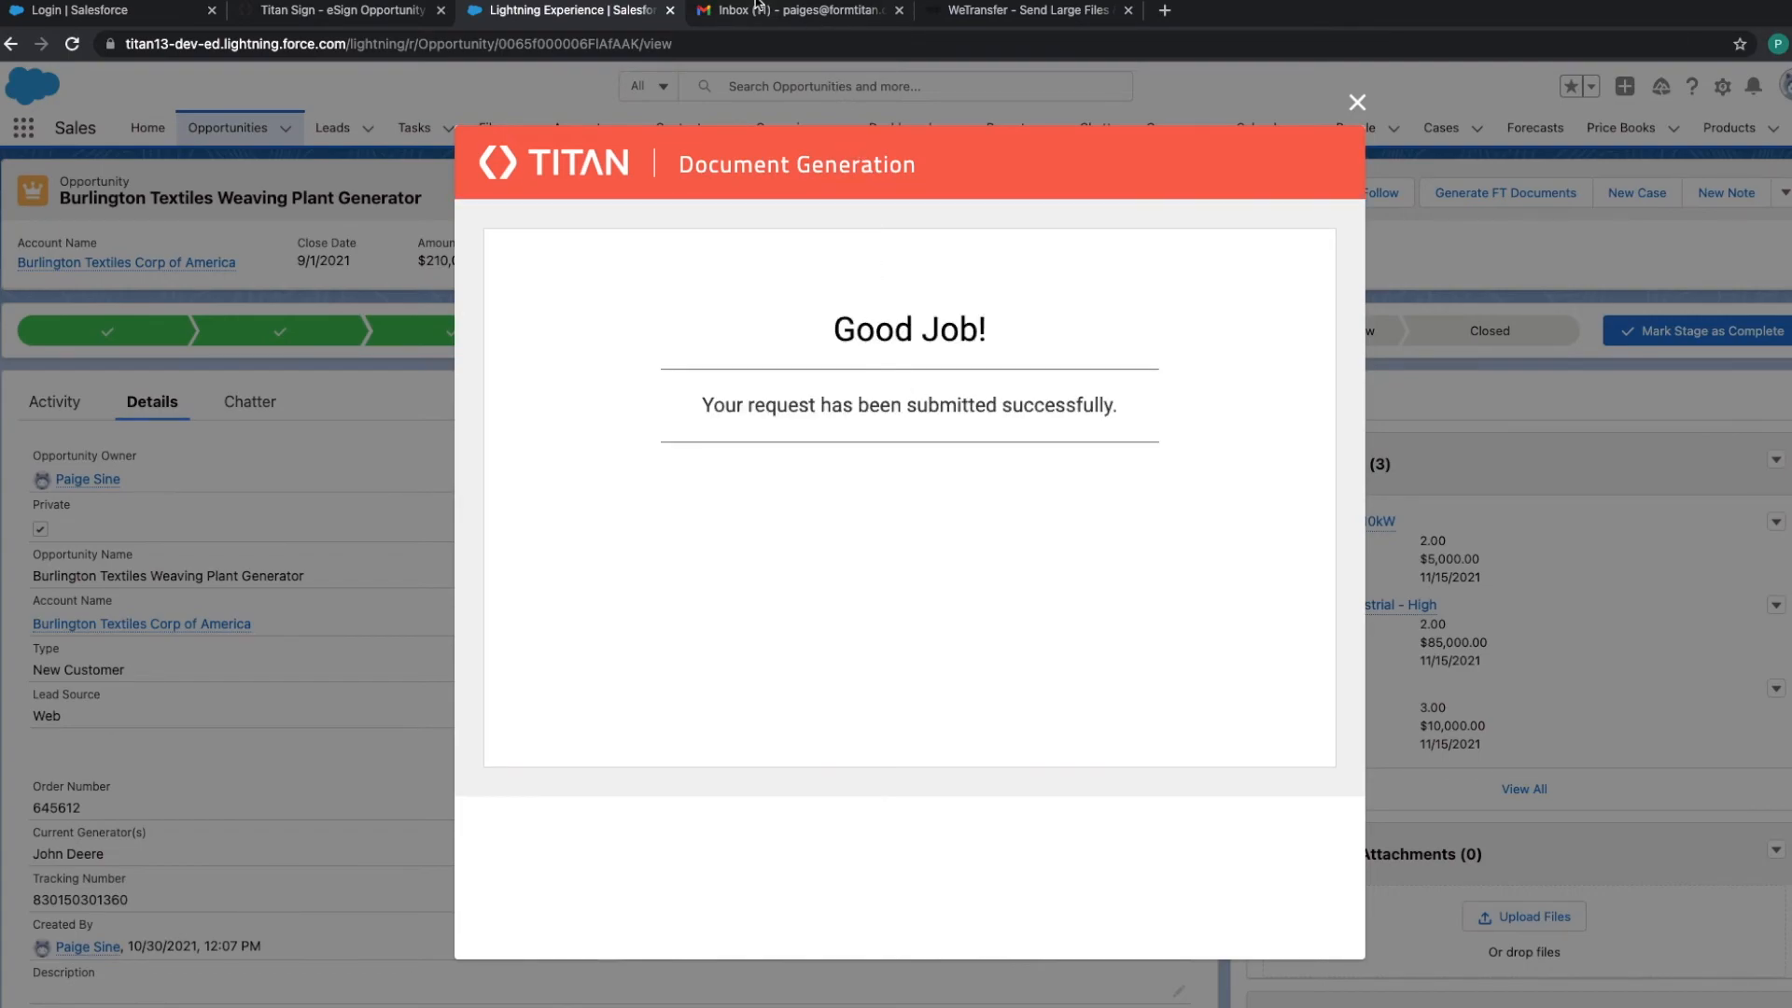
left_click(778, 9)
- Open the 'You are requested to sign a document' email and follow its eSign Opportunity Document link
left_click(169, 268)
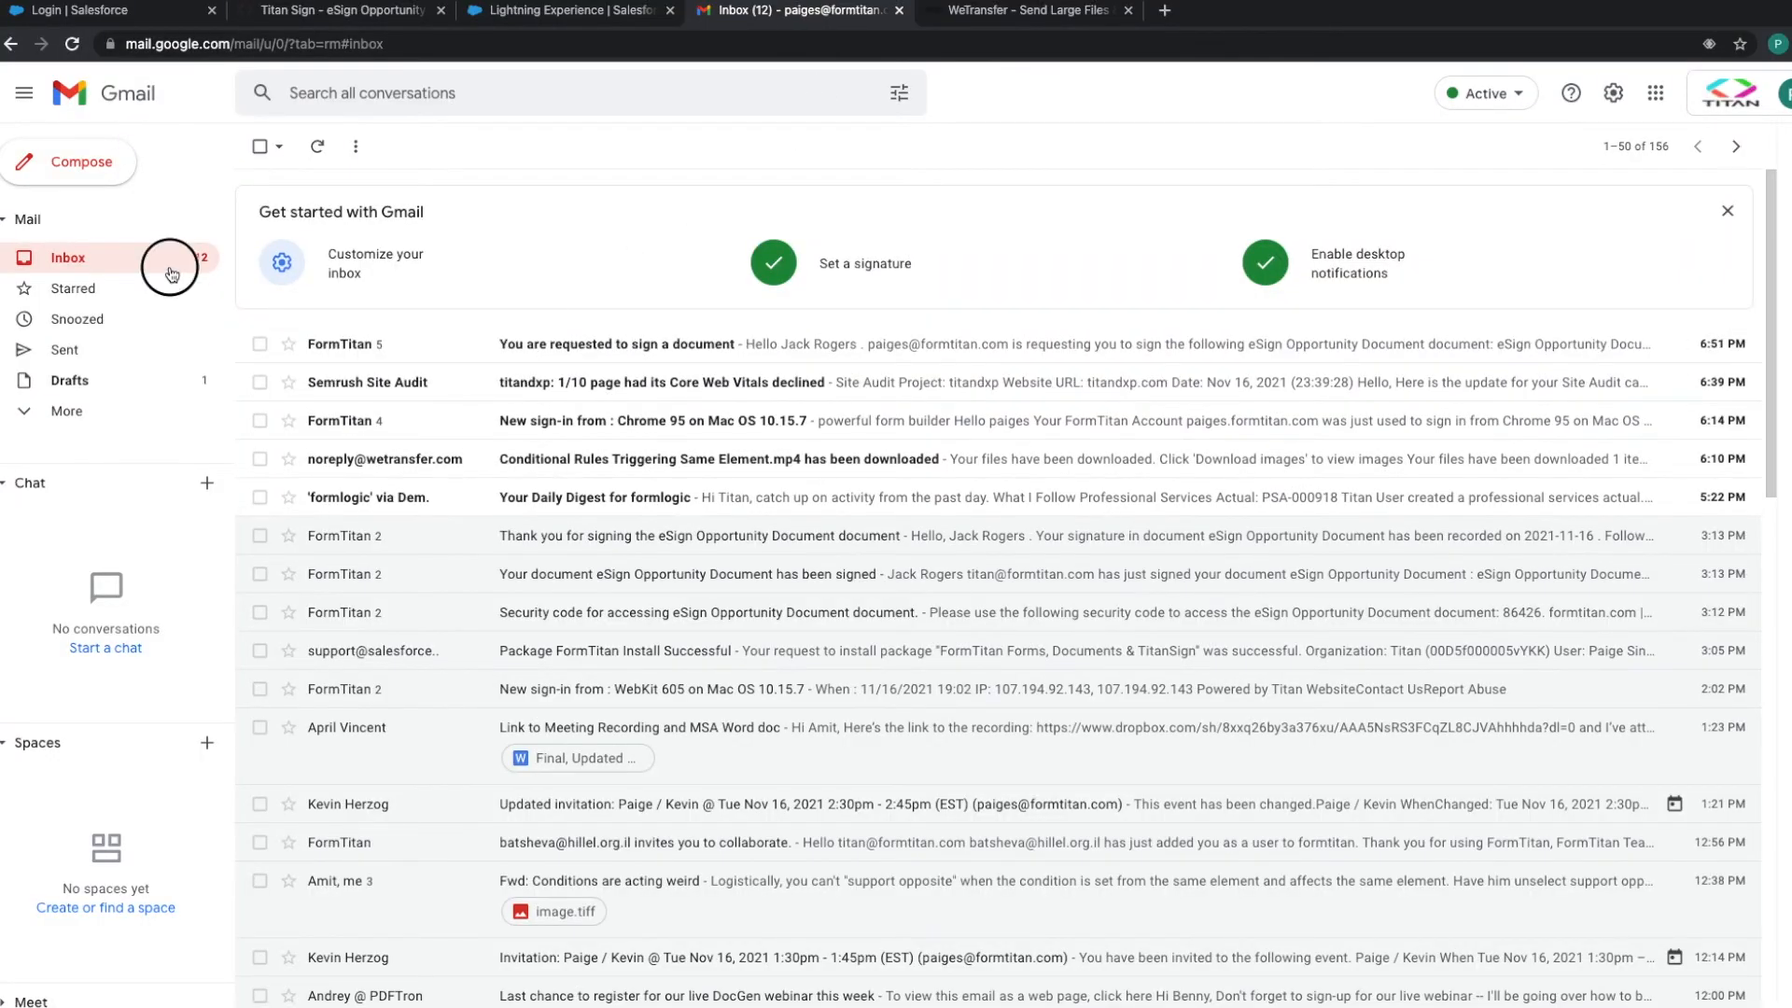
left_click(639, 345)
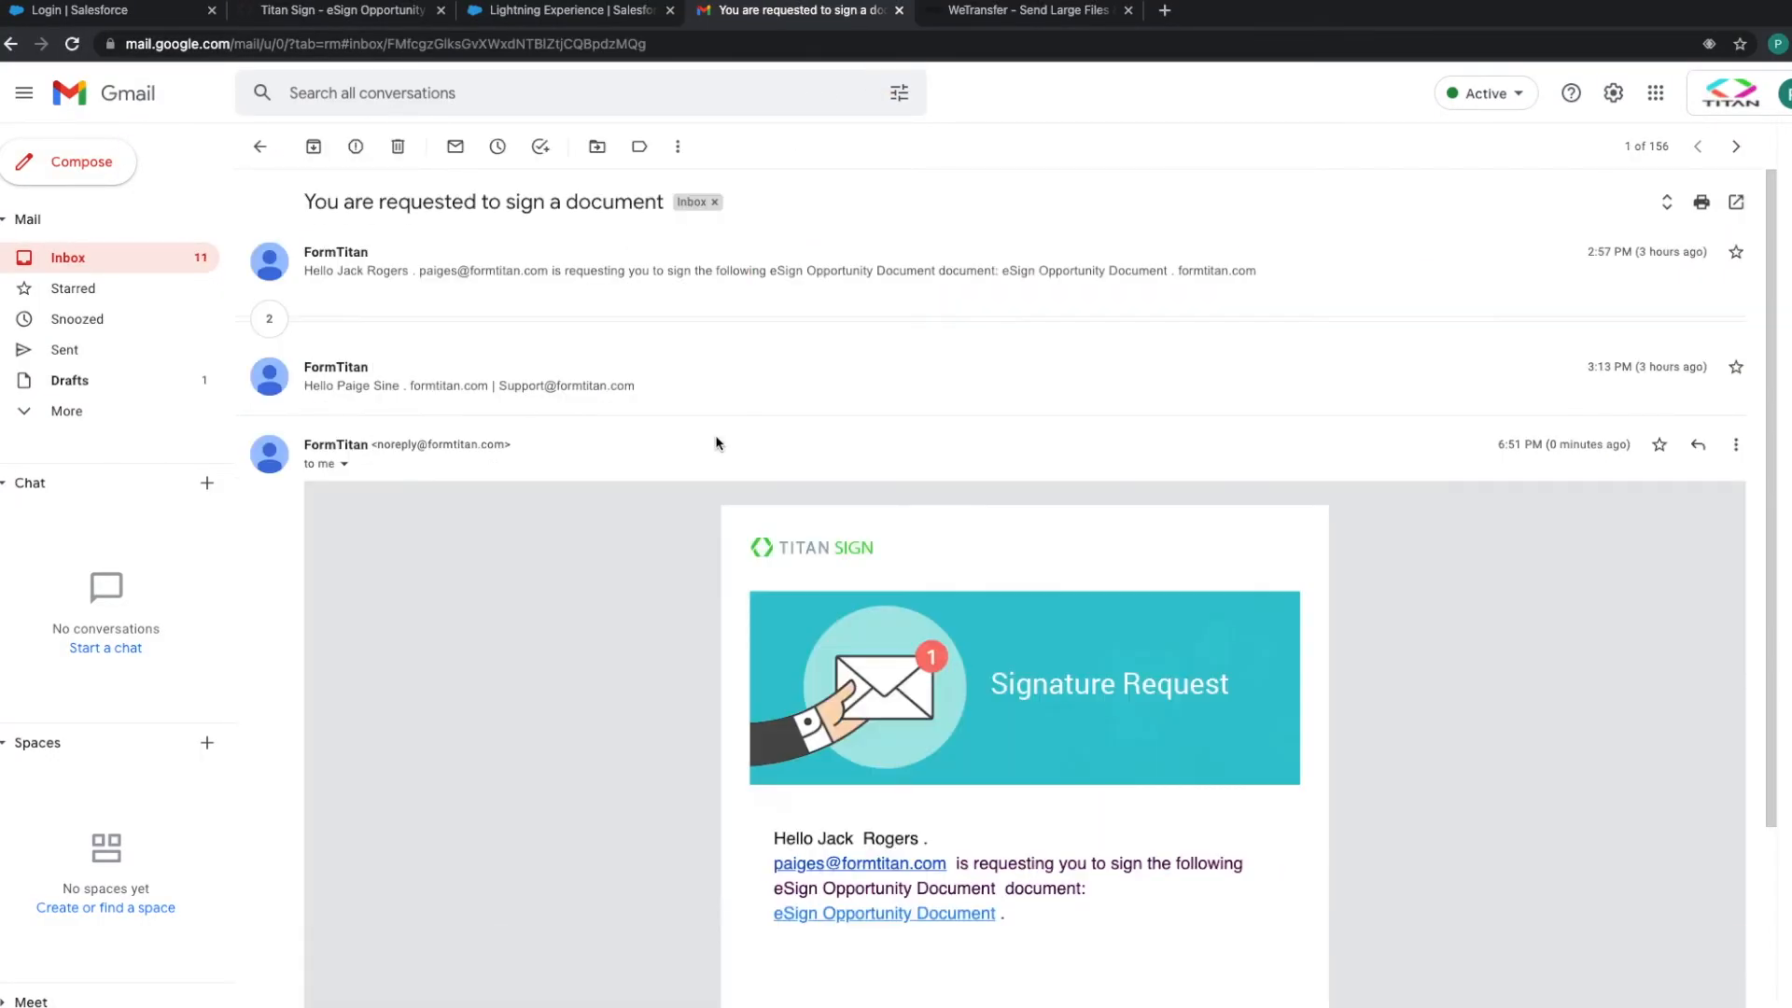
scroll(646, 617, "down", 2)
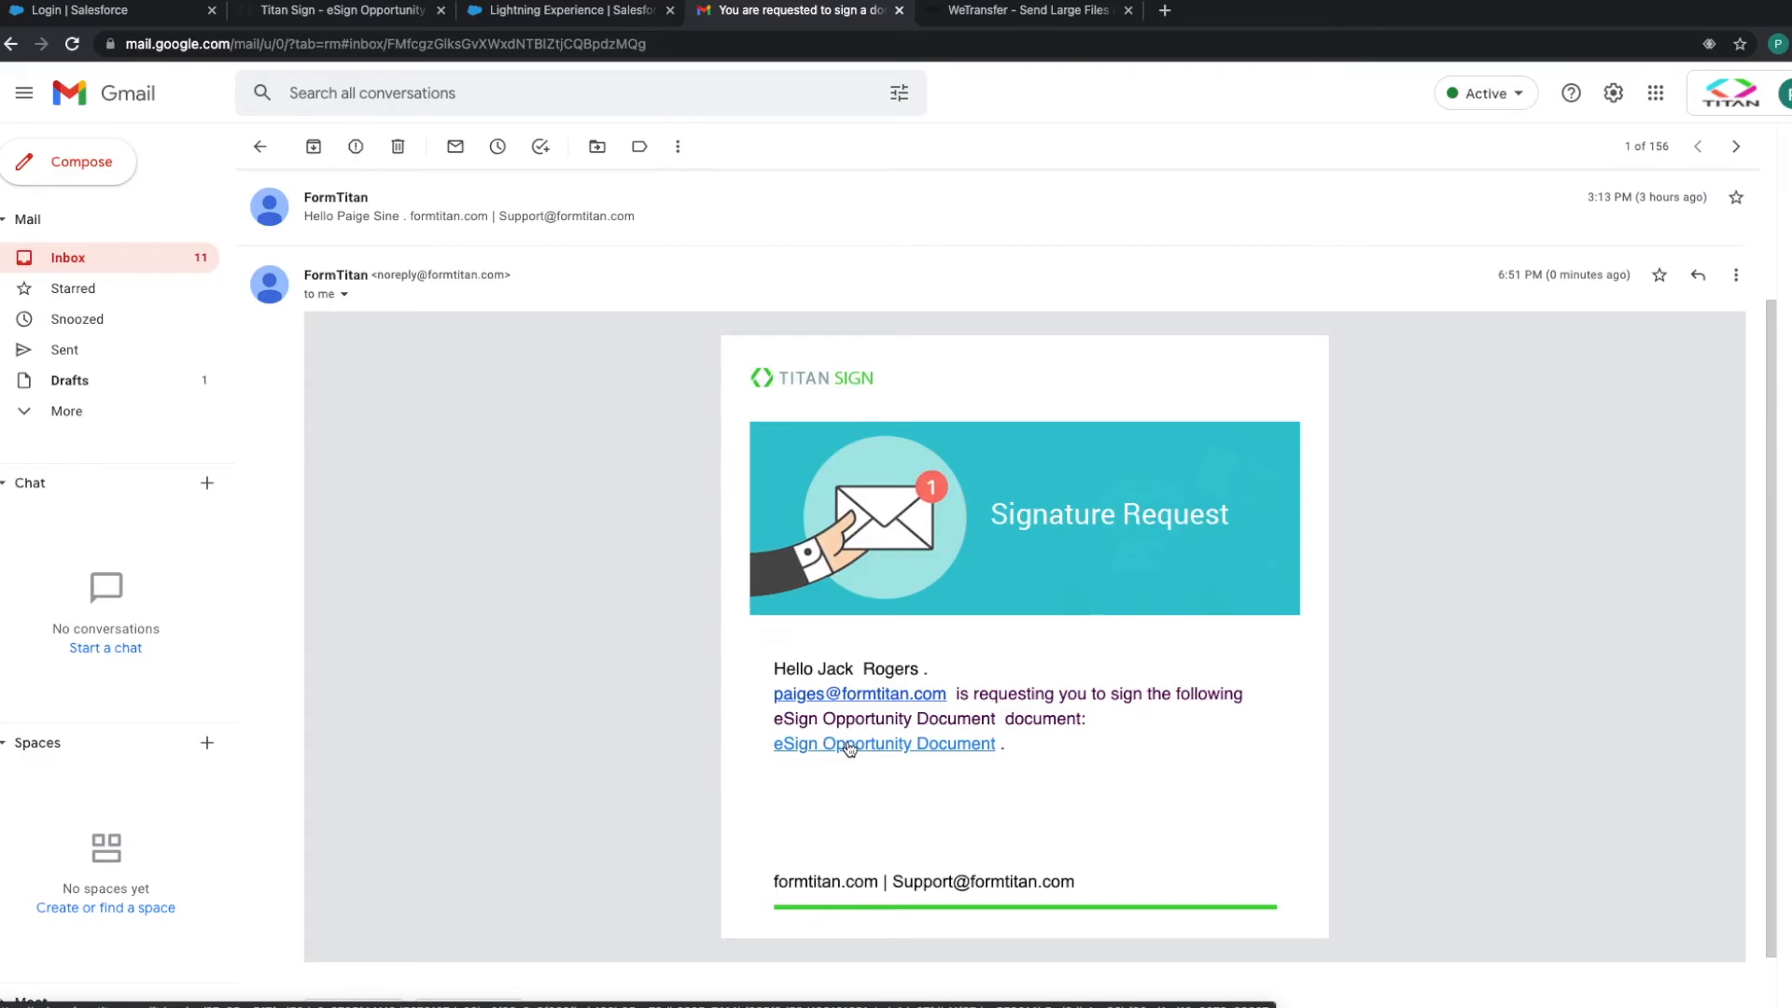
left_click(828, 749)
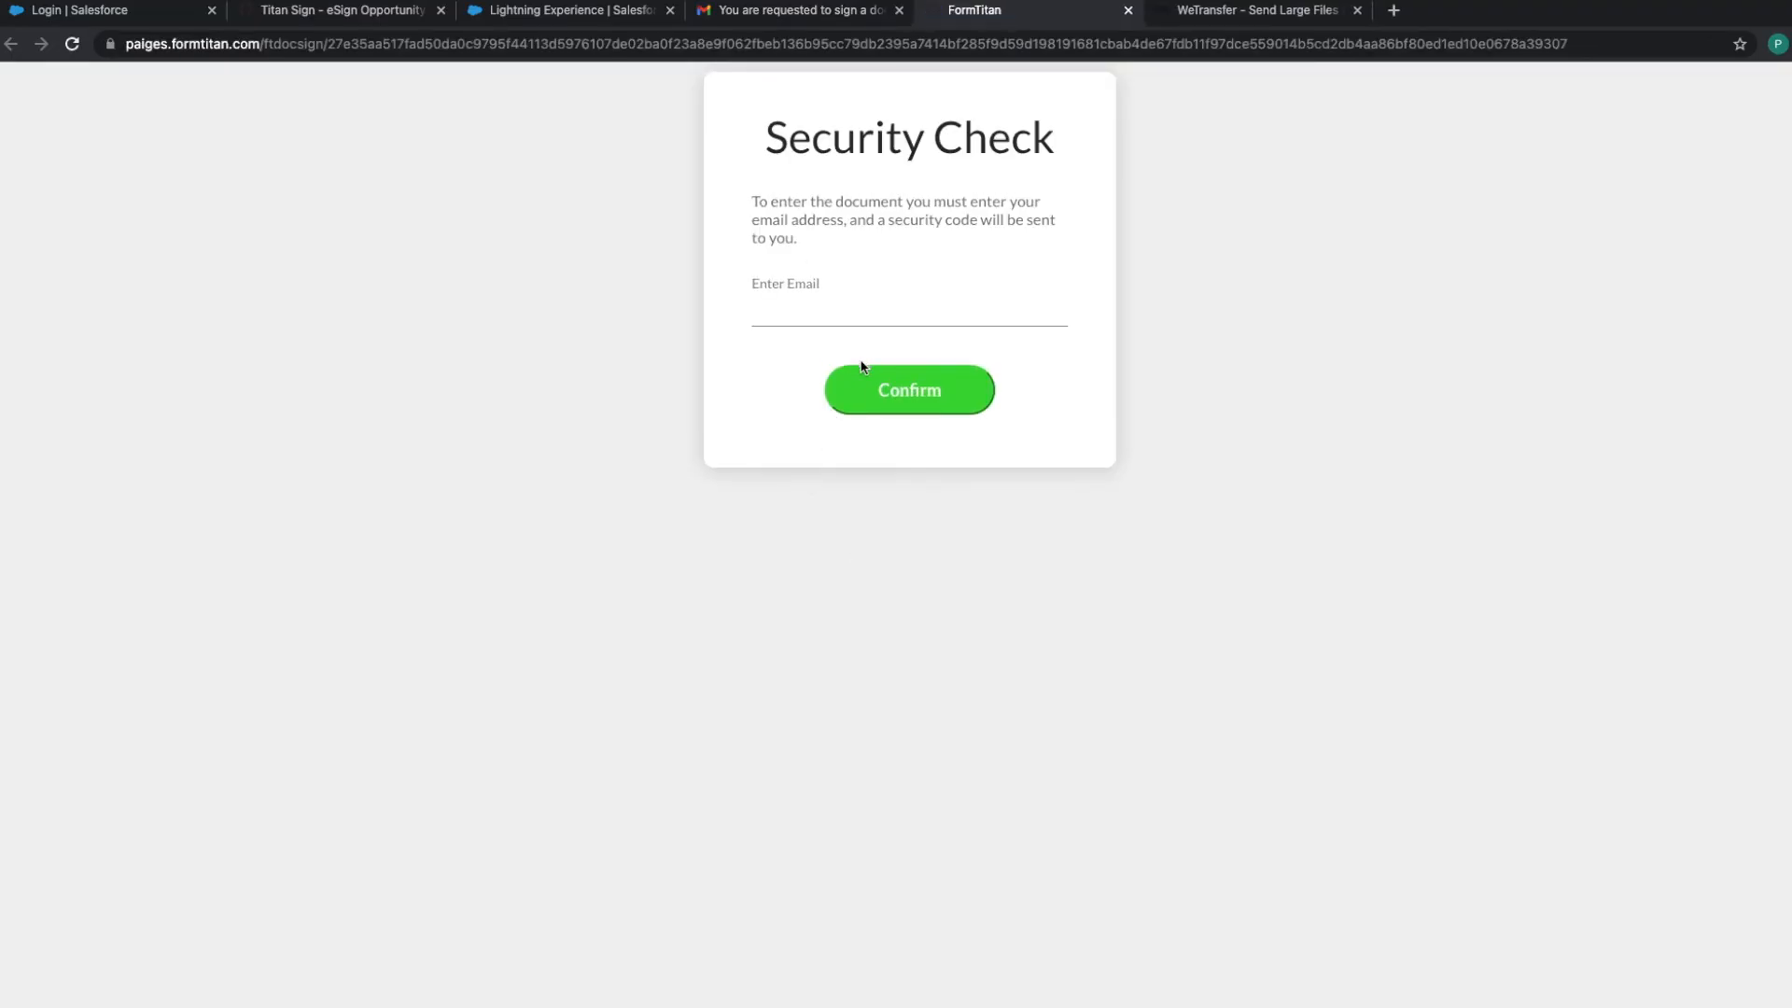
left_click(815, 306)
- Request a security code and open the security code email in Gmail
left_click(939, 403)
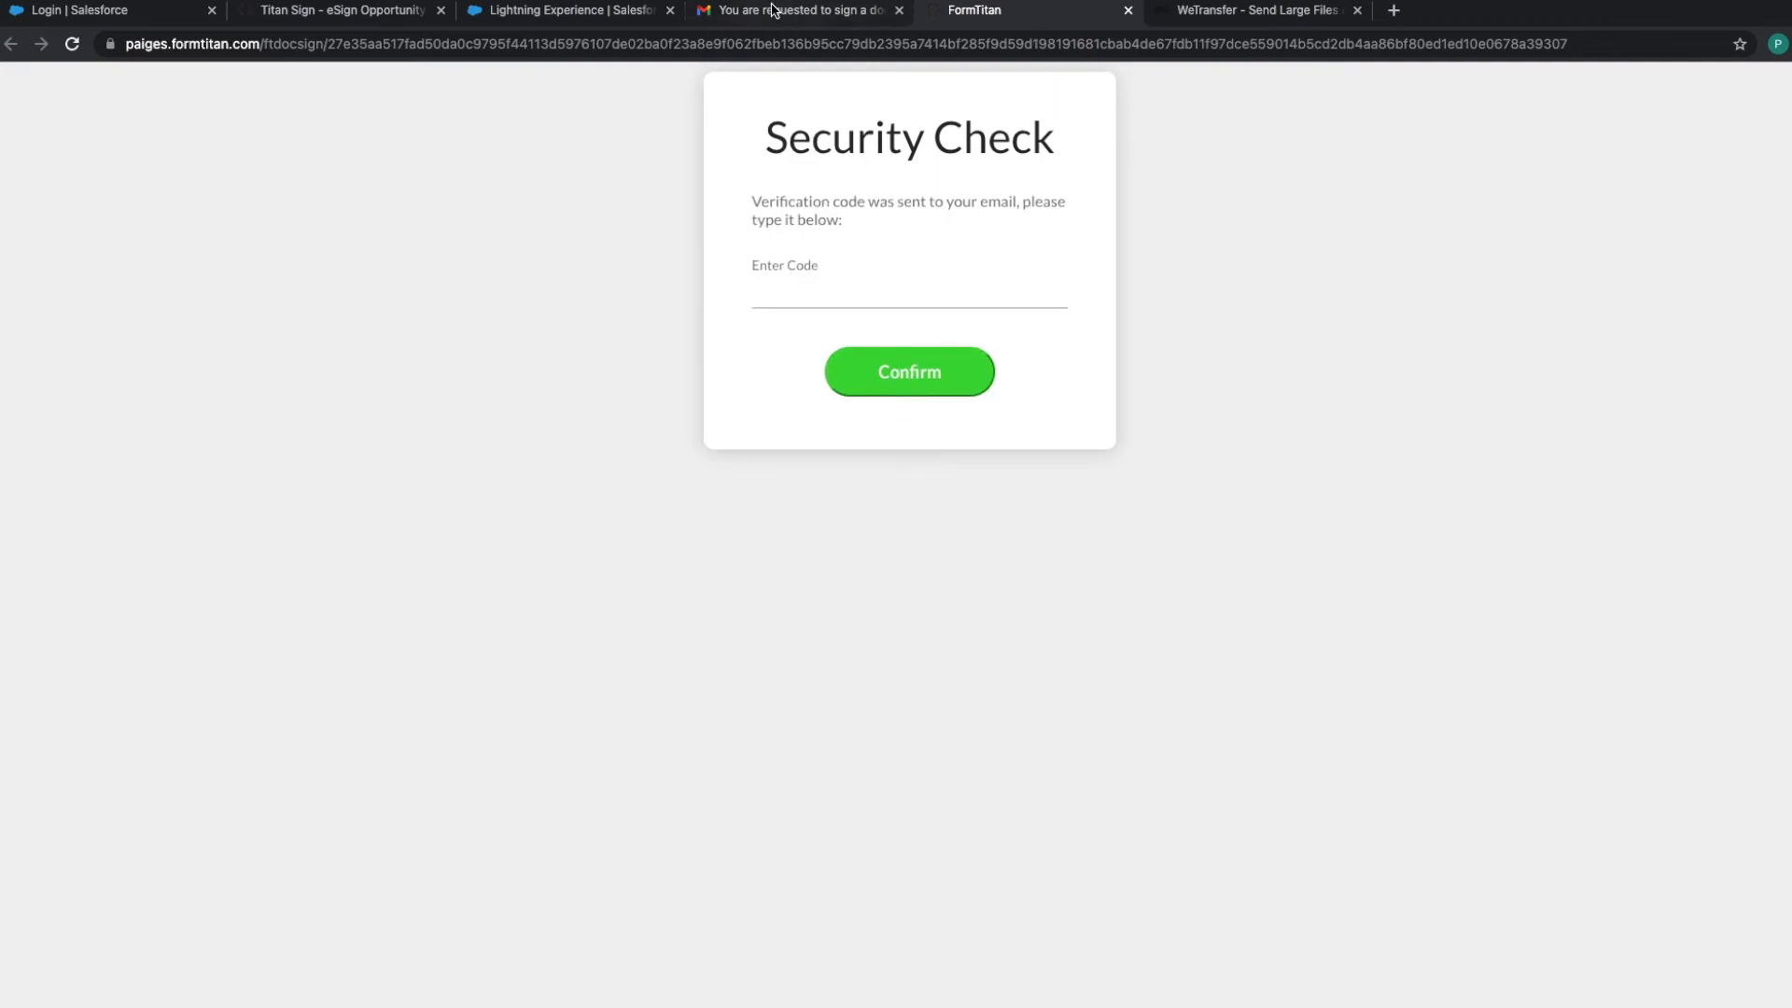
left_click(779, 11)
left_click(203, 268)
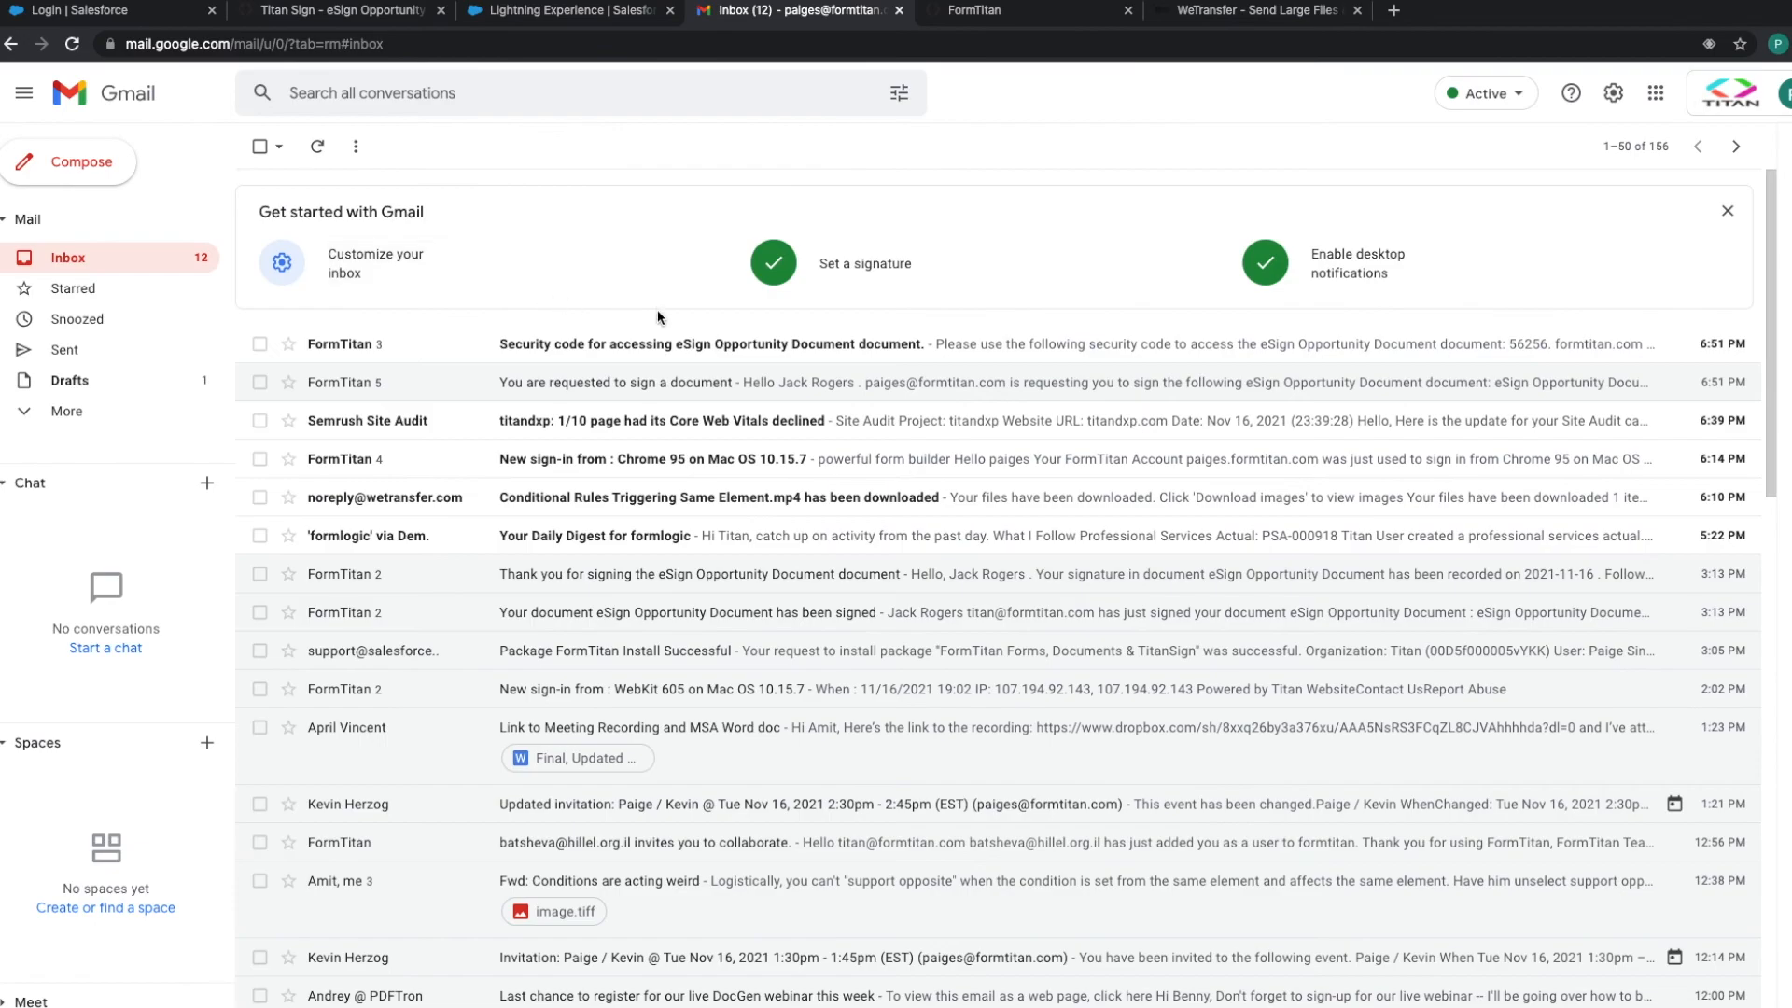
left_click(664, 342)
scroll(860, 760, "down", 1)
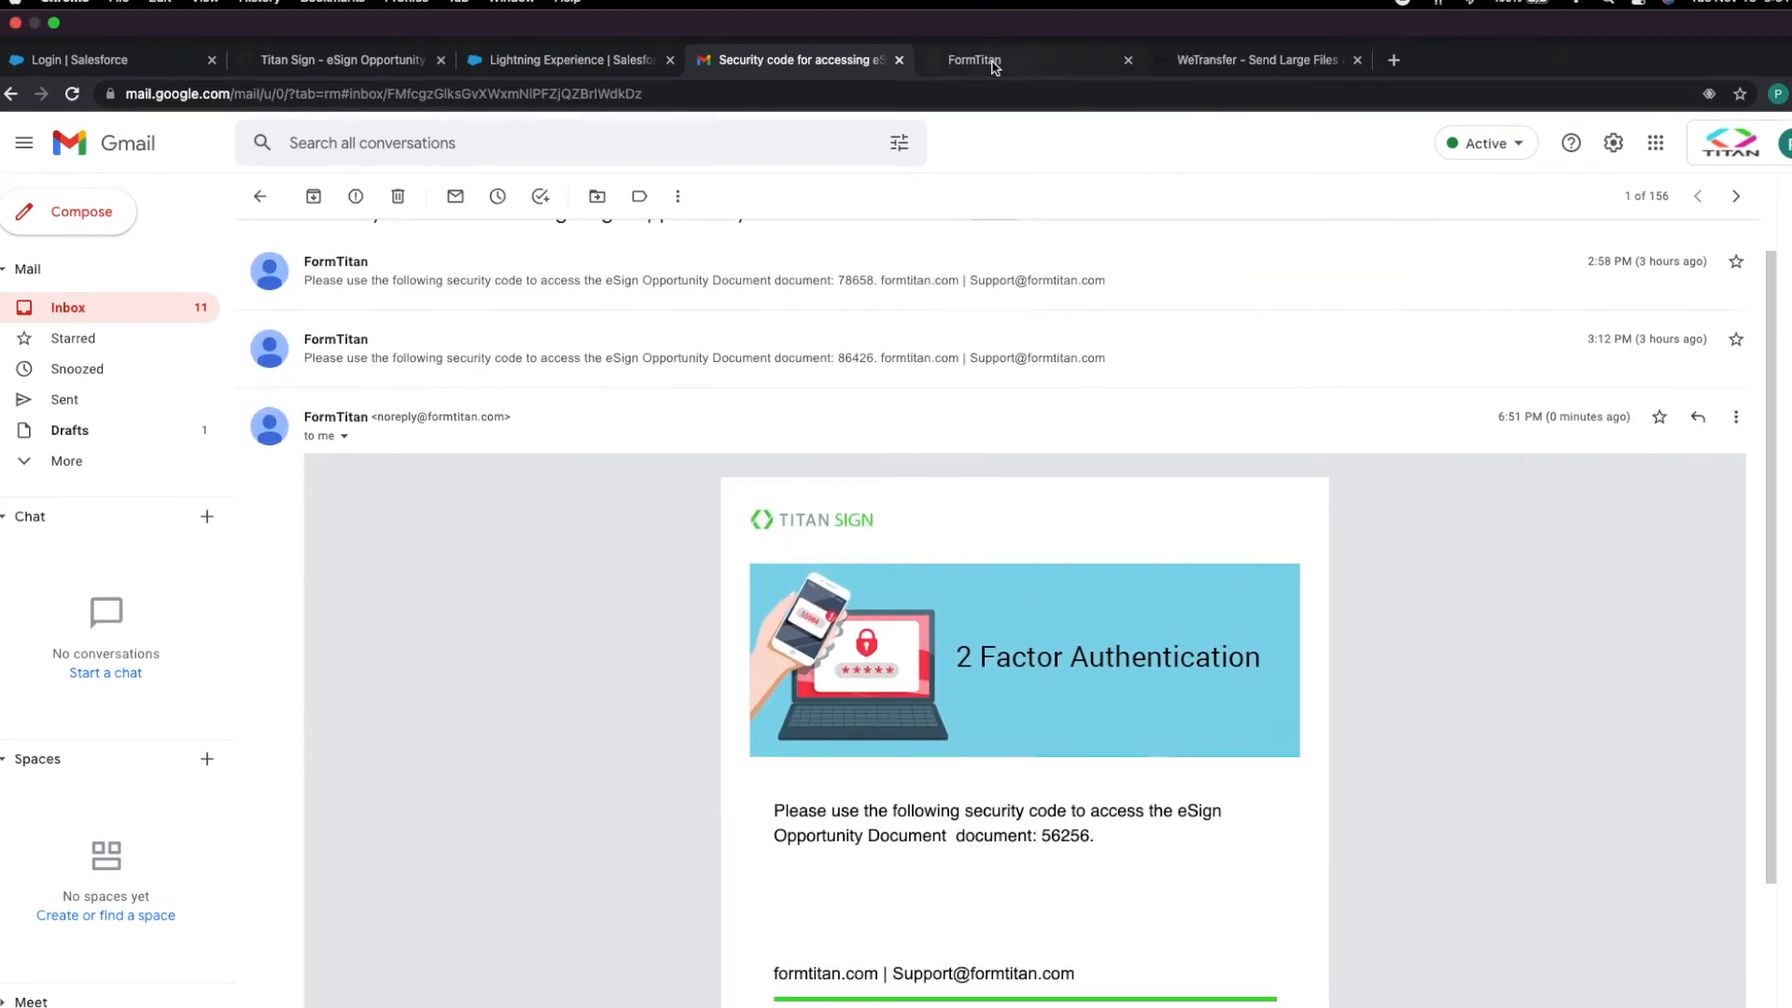
- Enter the emailed verification code on the FormTitan security check and confirm it
left_click(997, 11)
left_click(910, 297)
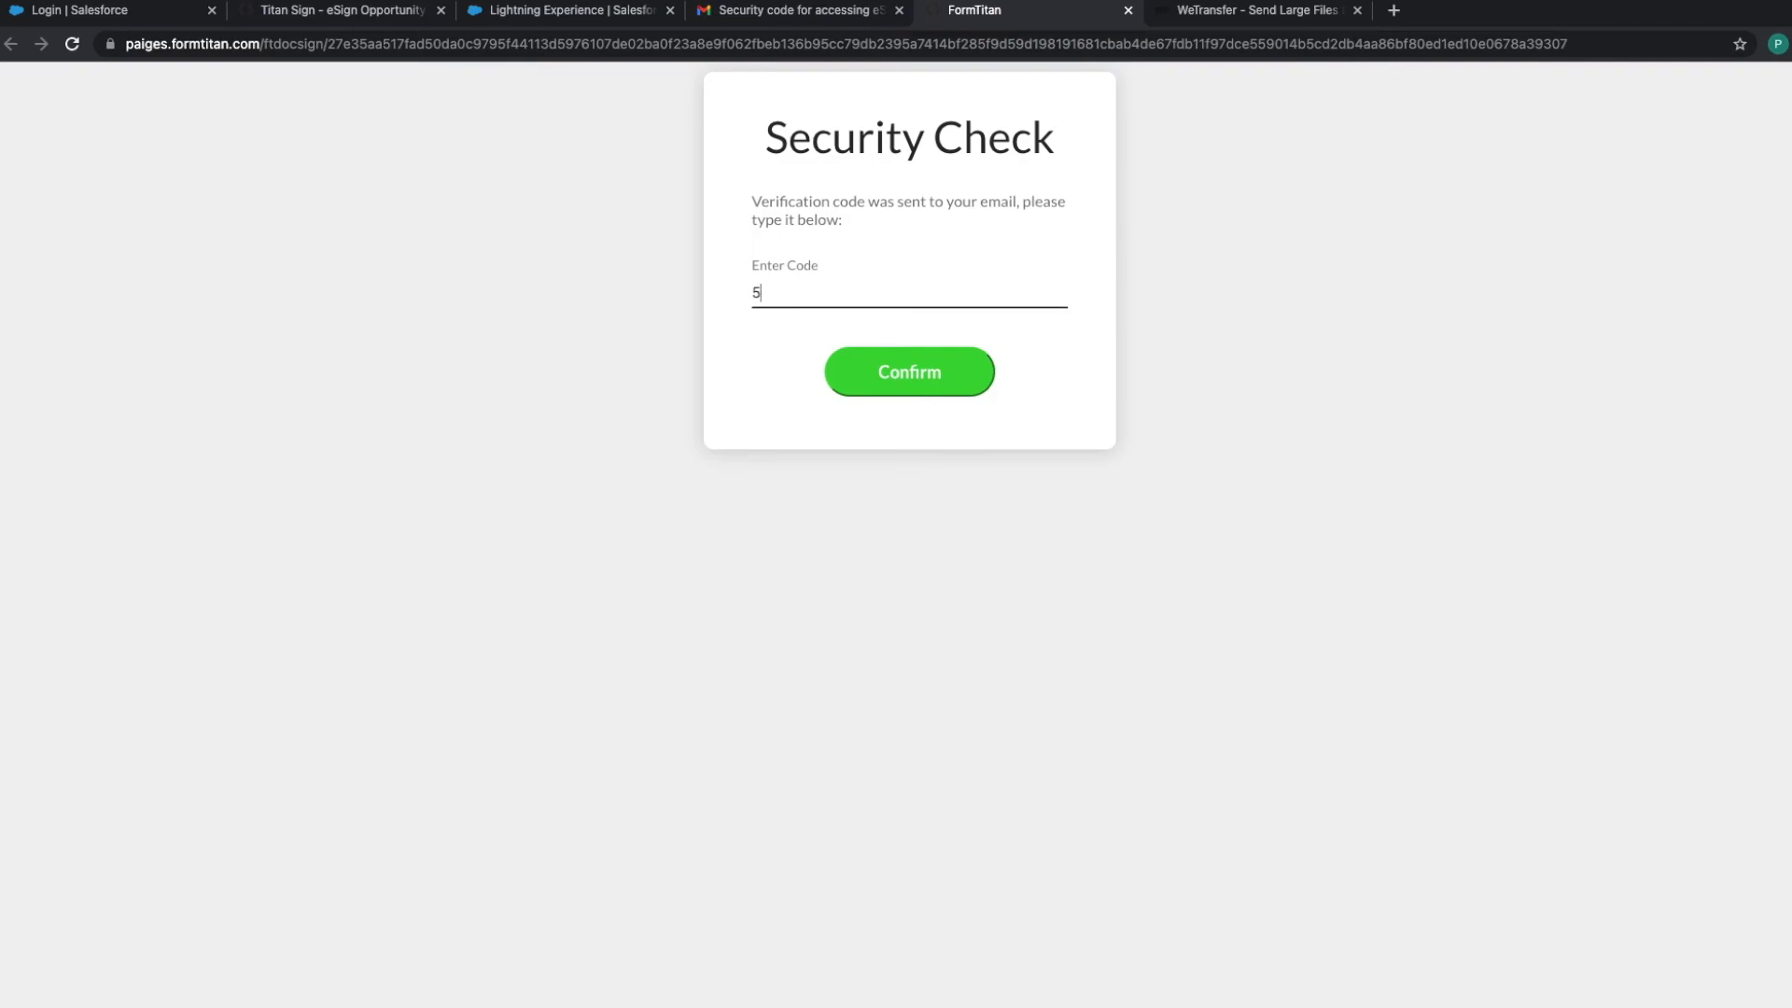
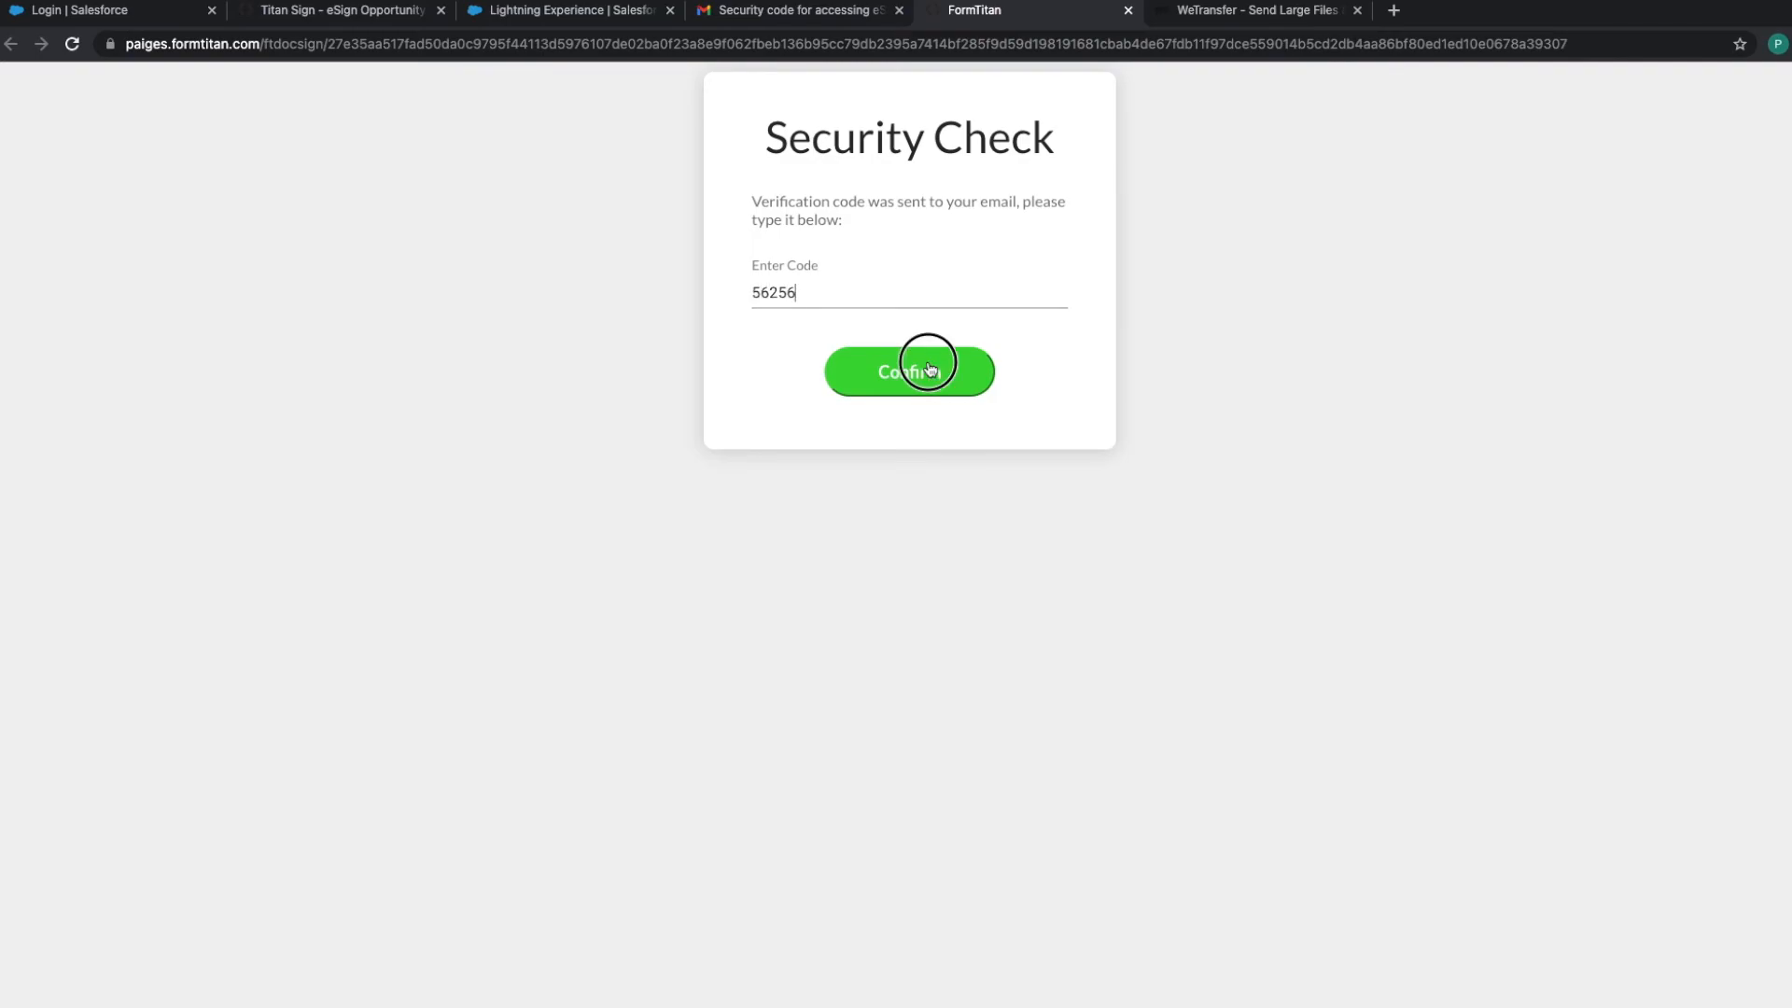
left_click(927, 366)
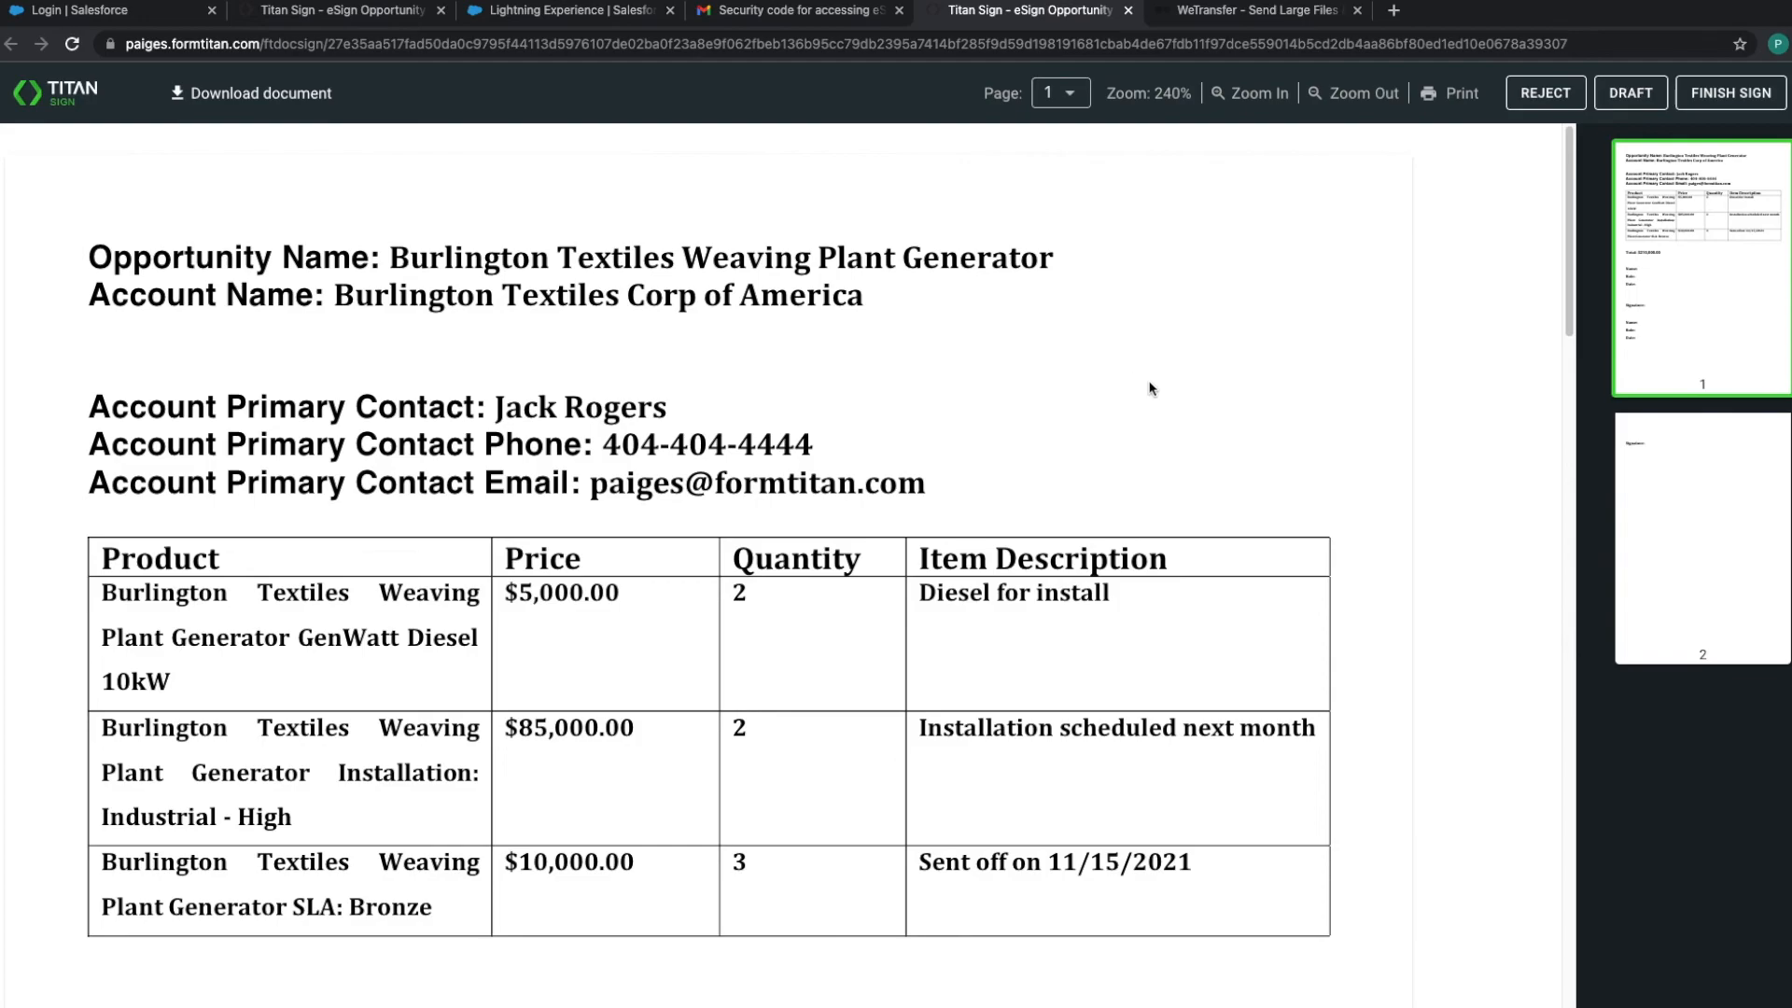
- Set the first signer's Date to 11/16/2021 and bring up Sign now choices for the Signature field
scroll(782, 623, "down", 5)
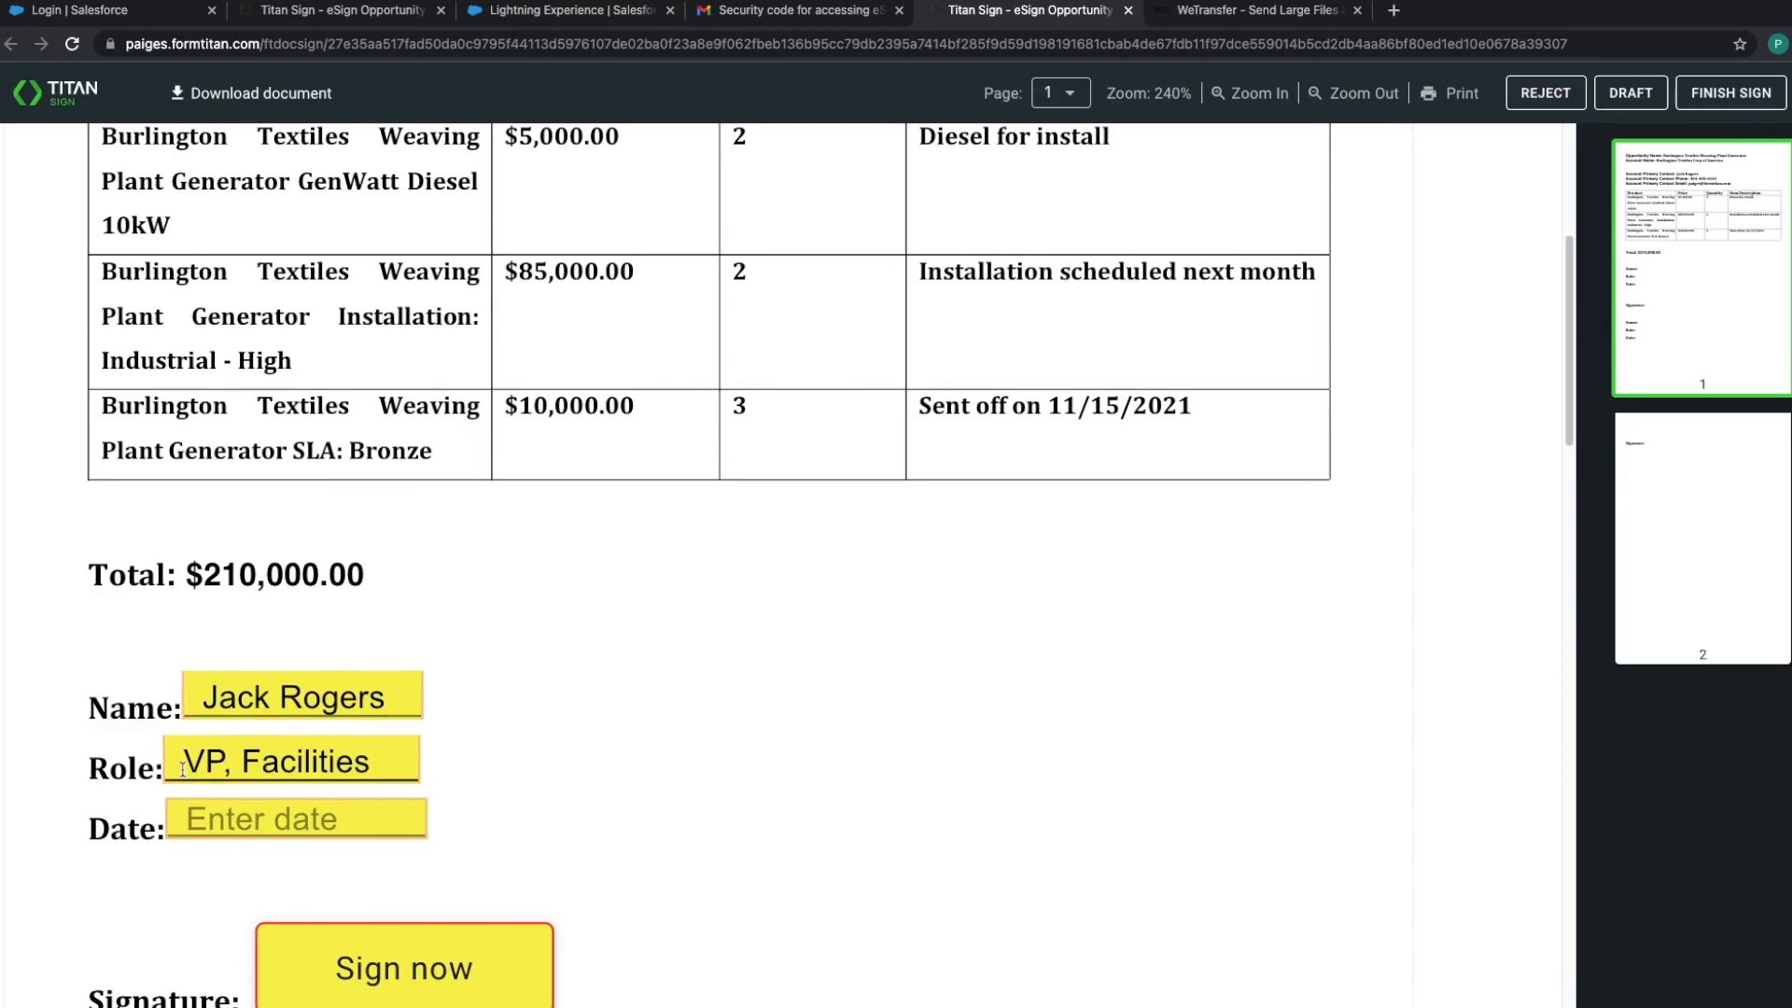
left_click(232, 819)
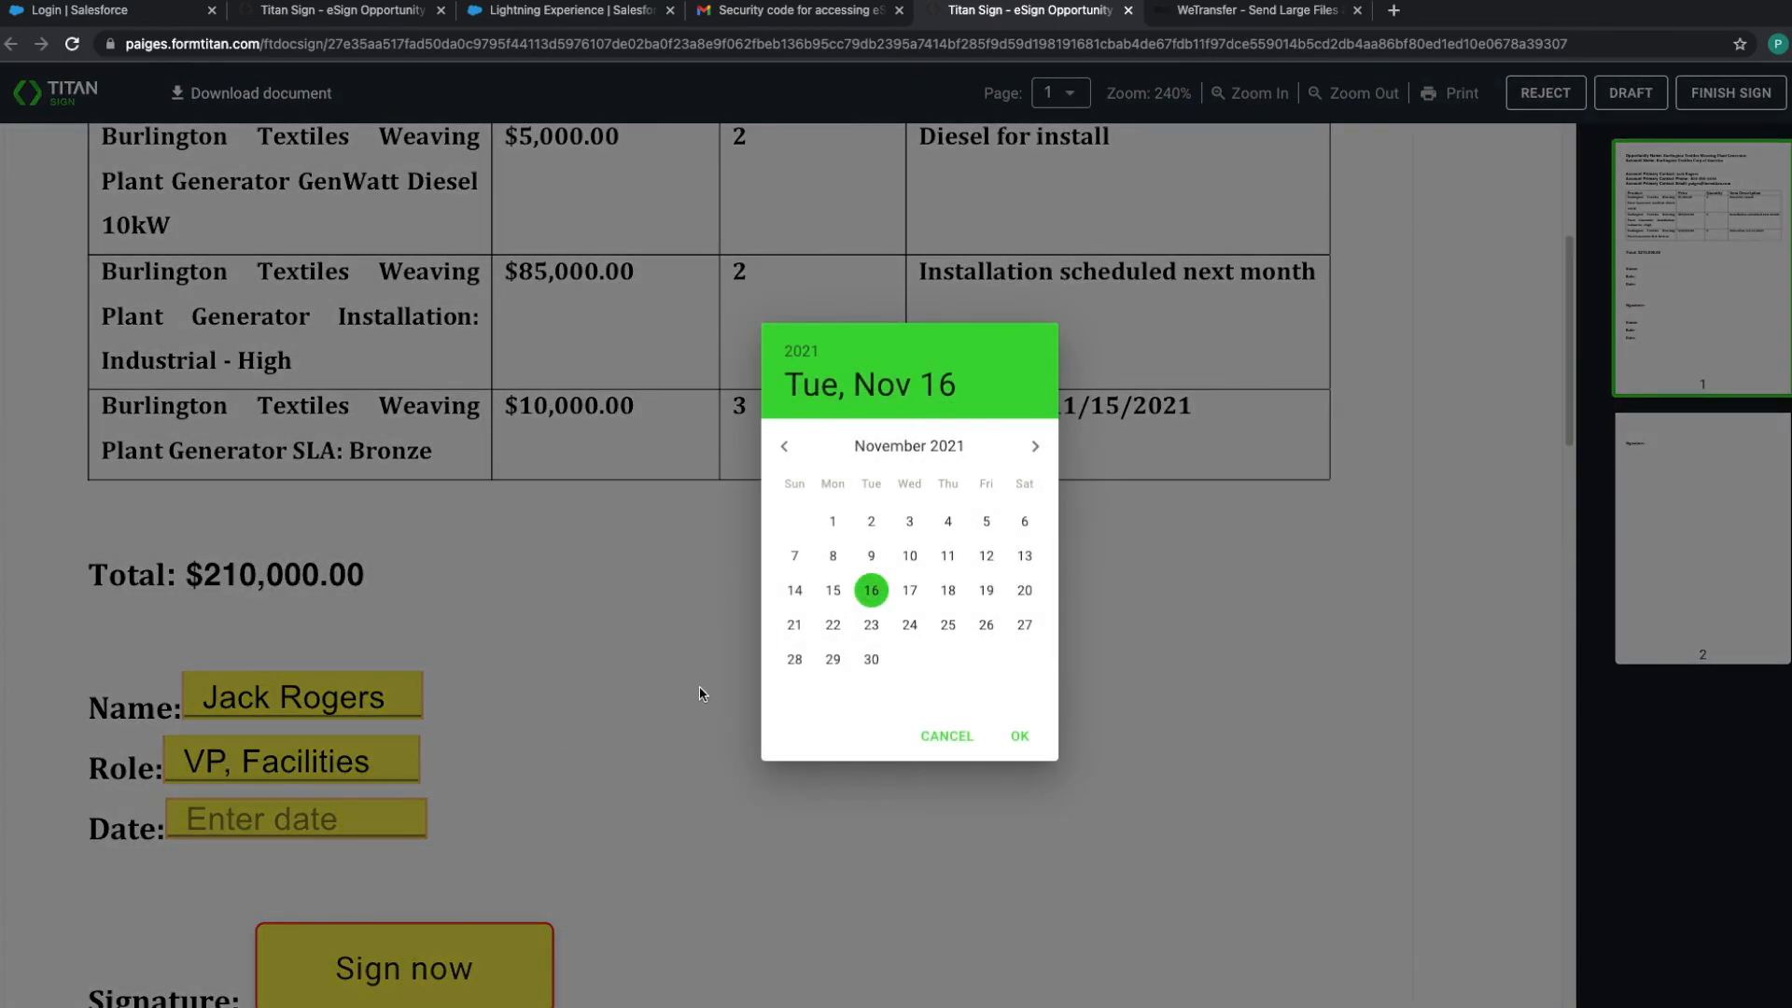
left_click(1024, 736)
scroll(636, 748, "down", 3)
left_click(422, 715)
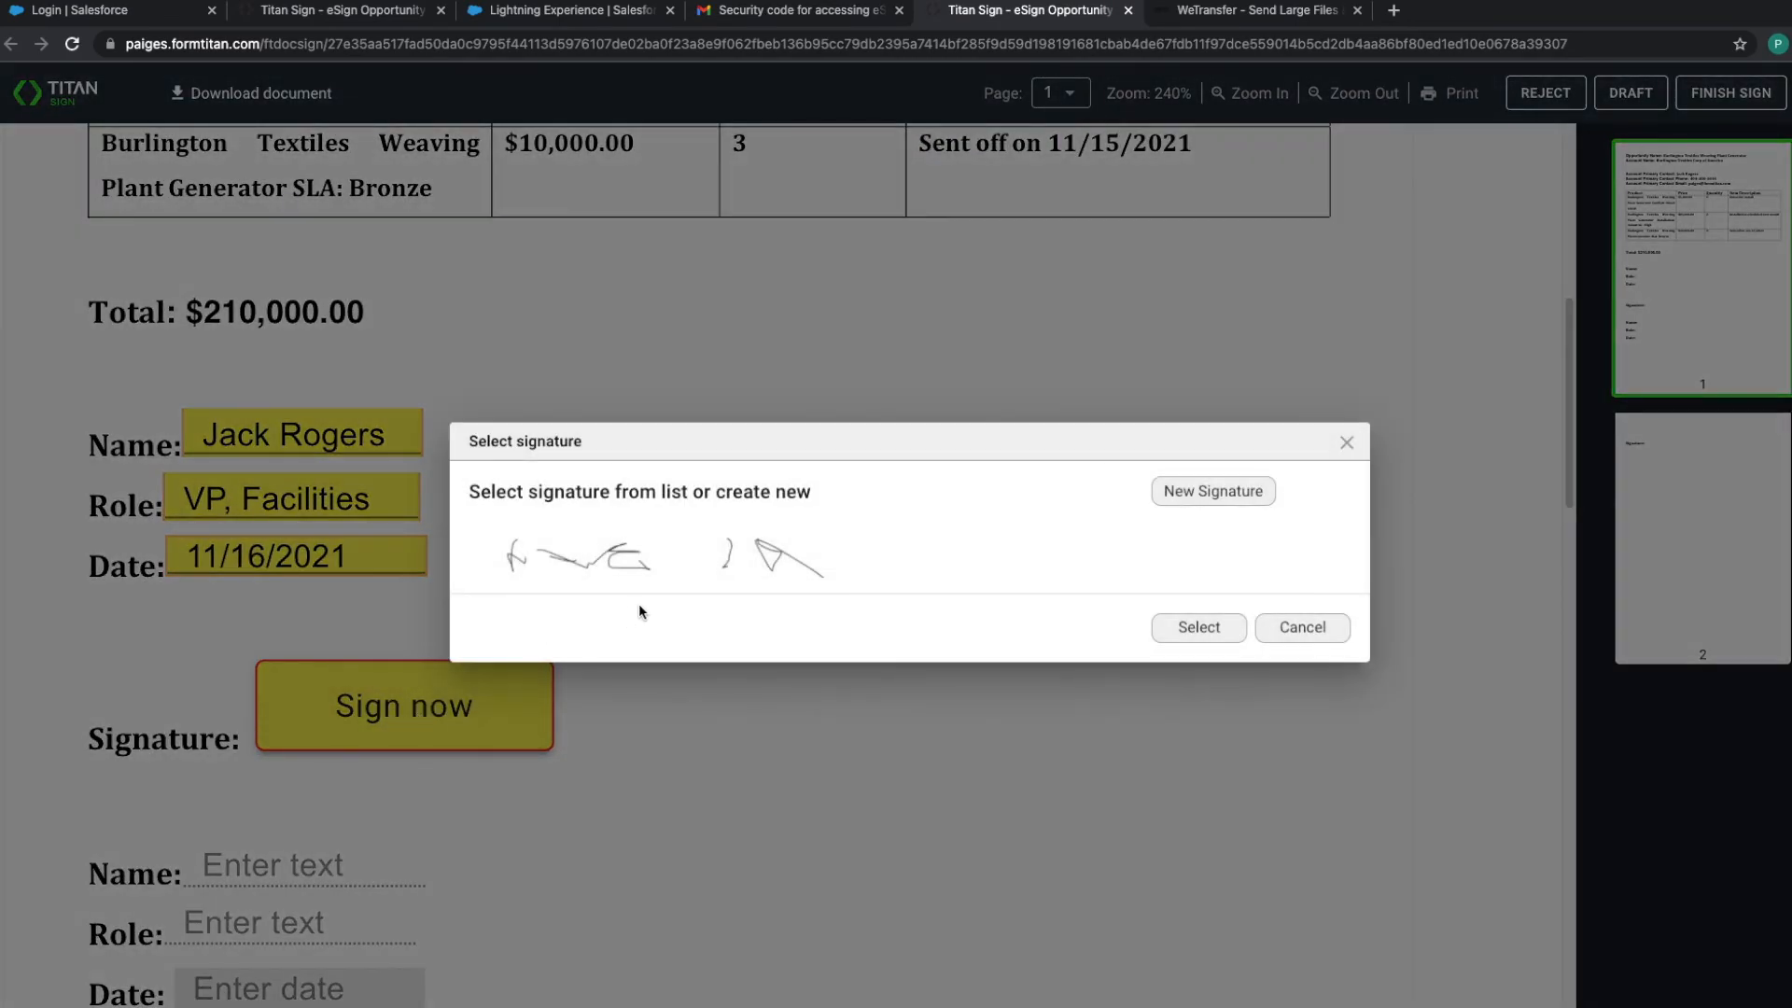
- Draw a new freehand signature, clearing and redrawing it, and place it in the Signature field
left_click(573, 571)
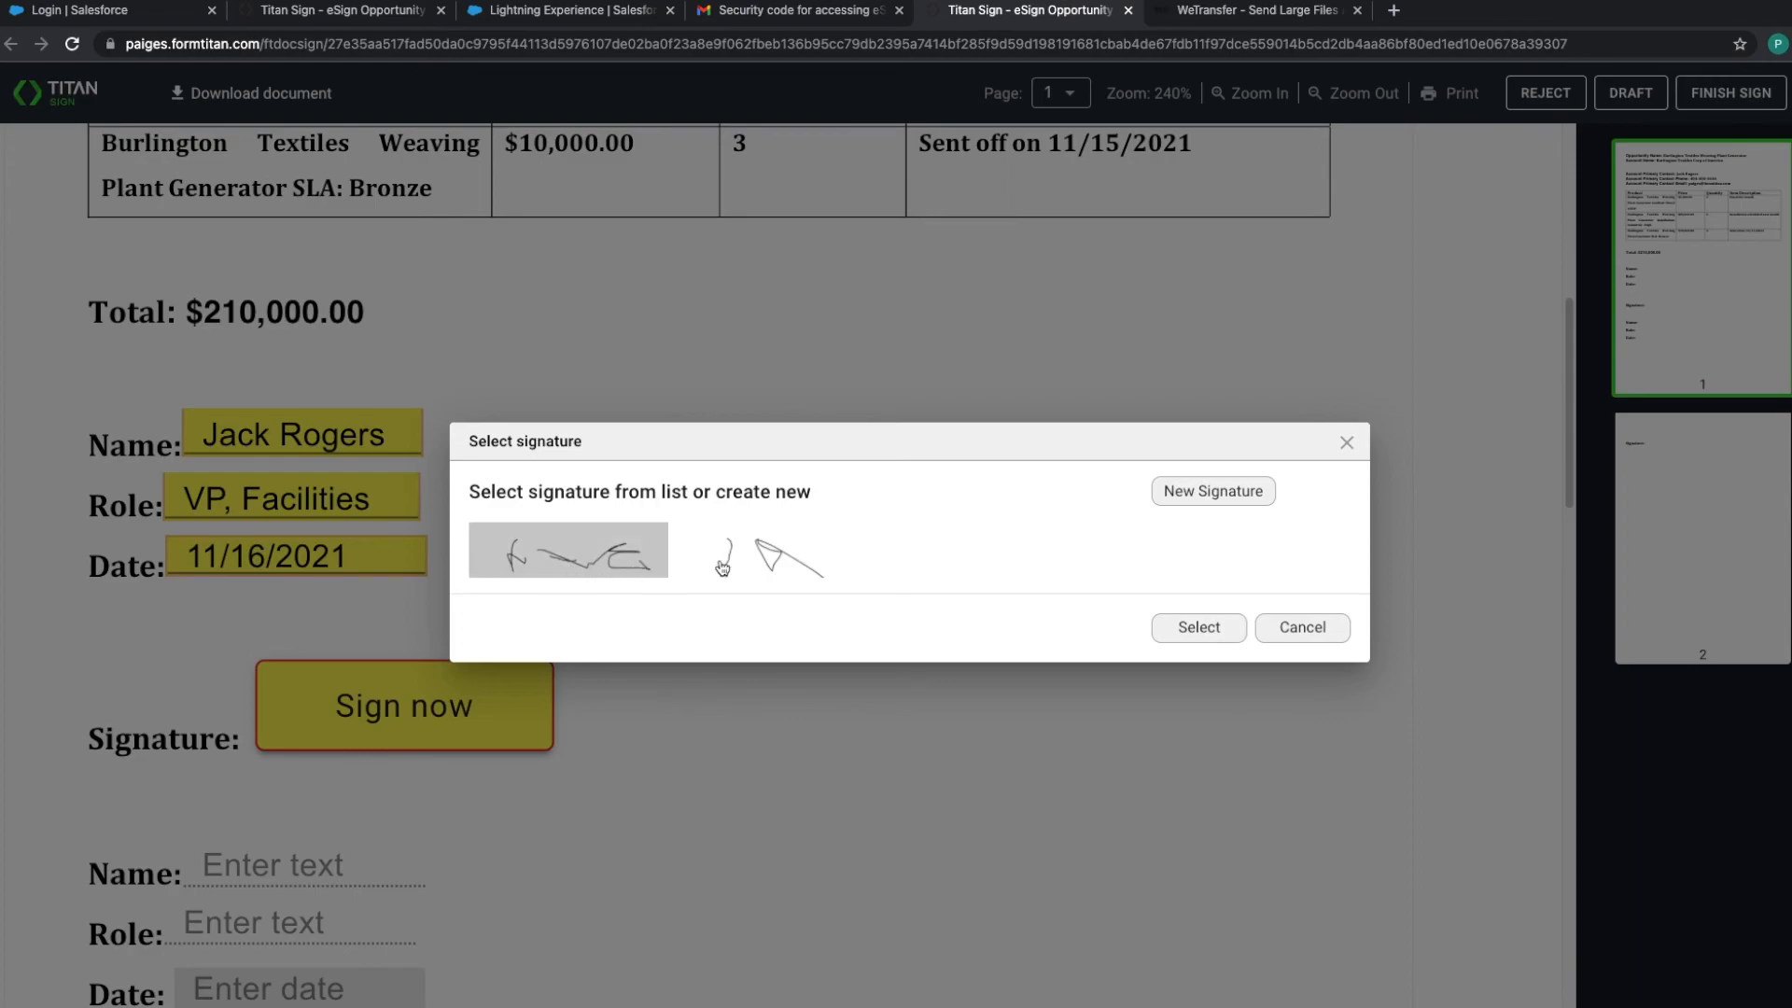
left_click(700, 571)
left_click(588, 575)
left_click(1206, 504)
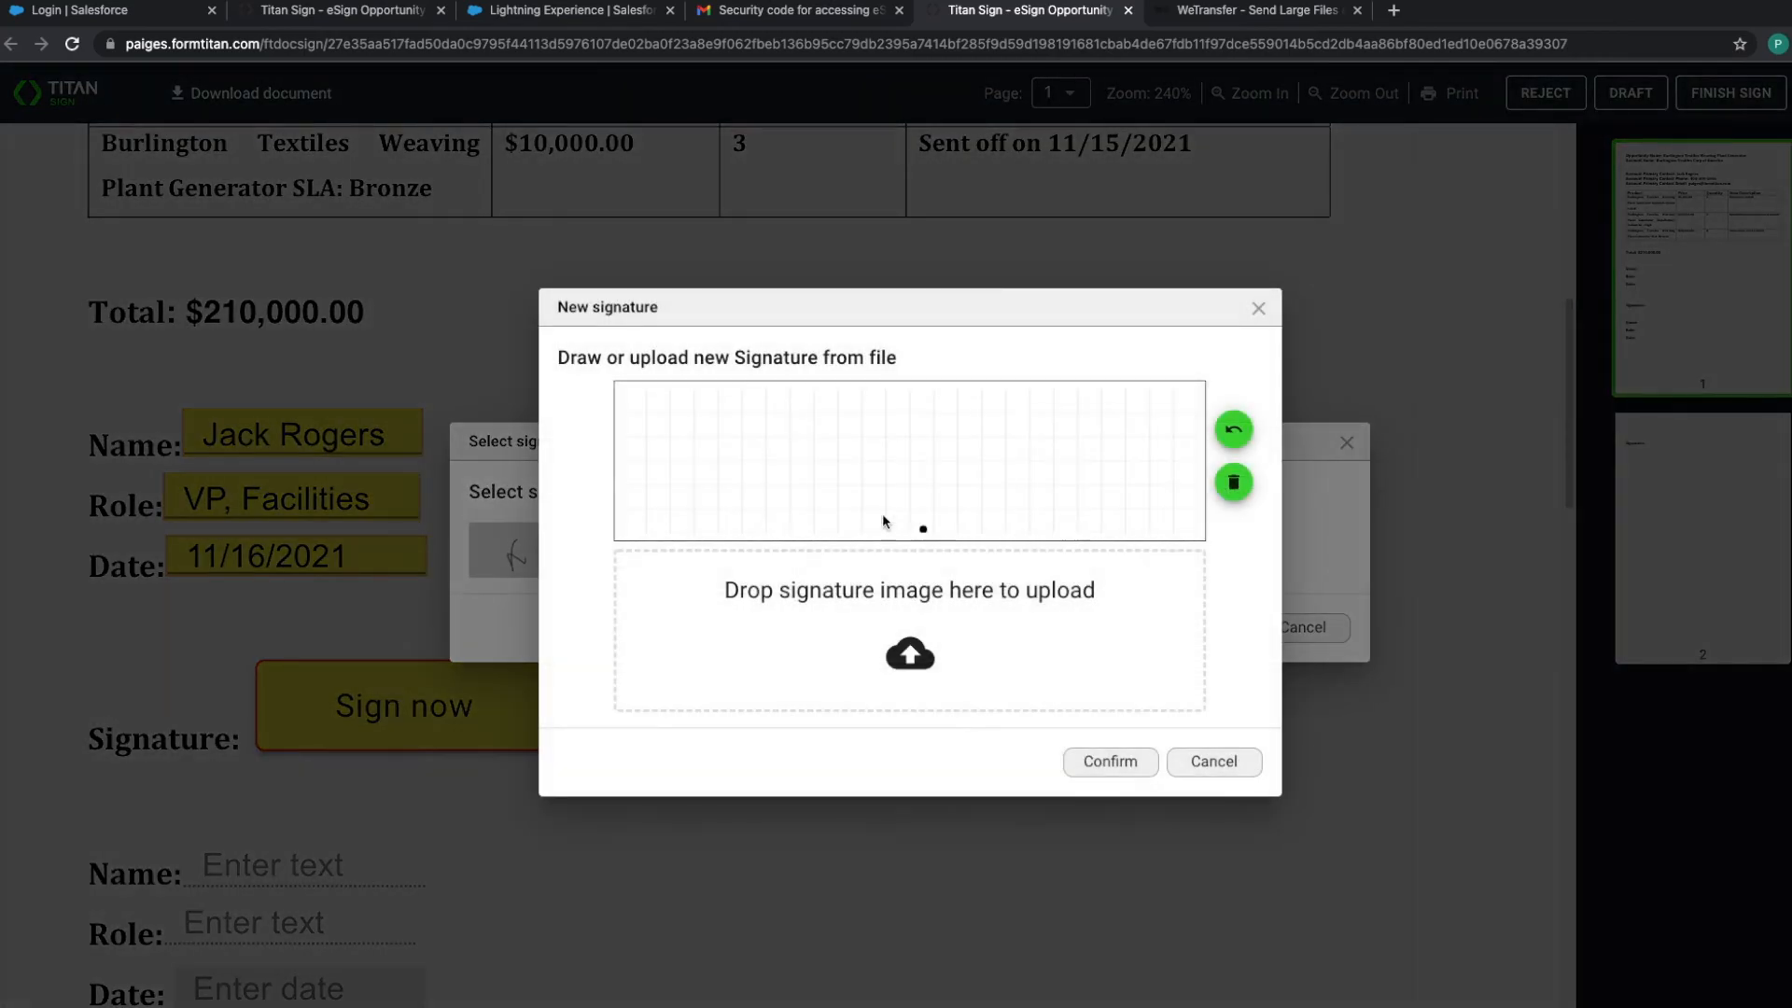
mouse_move(748, 440)
left_mouse_down()
mouse_move(797, 496)
mouse_move(938, 484)
mouse_move(947, 464)
mouse_move(1198, 402)
left_mouse_up()
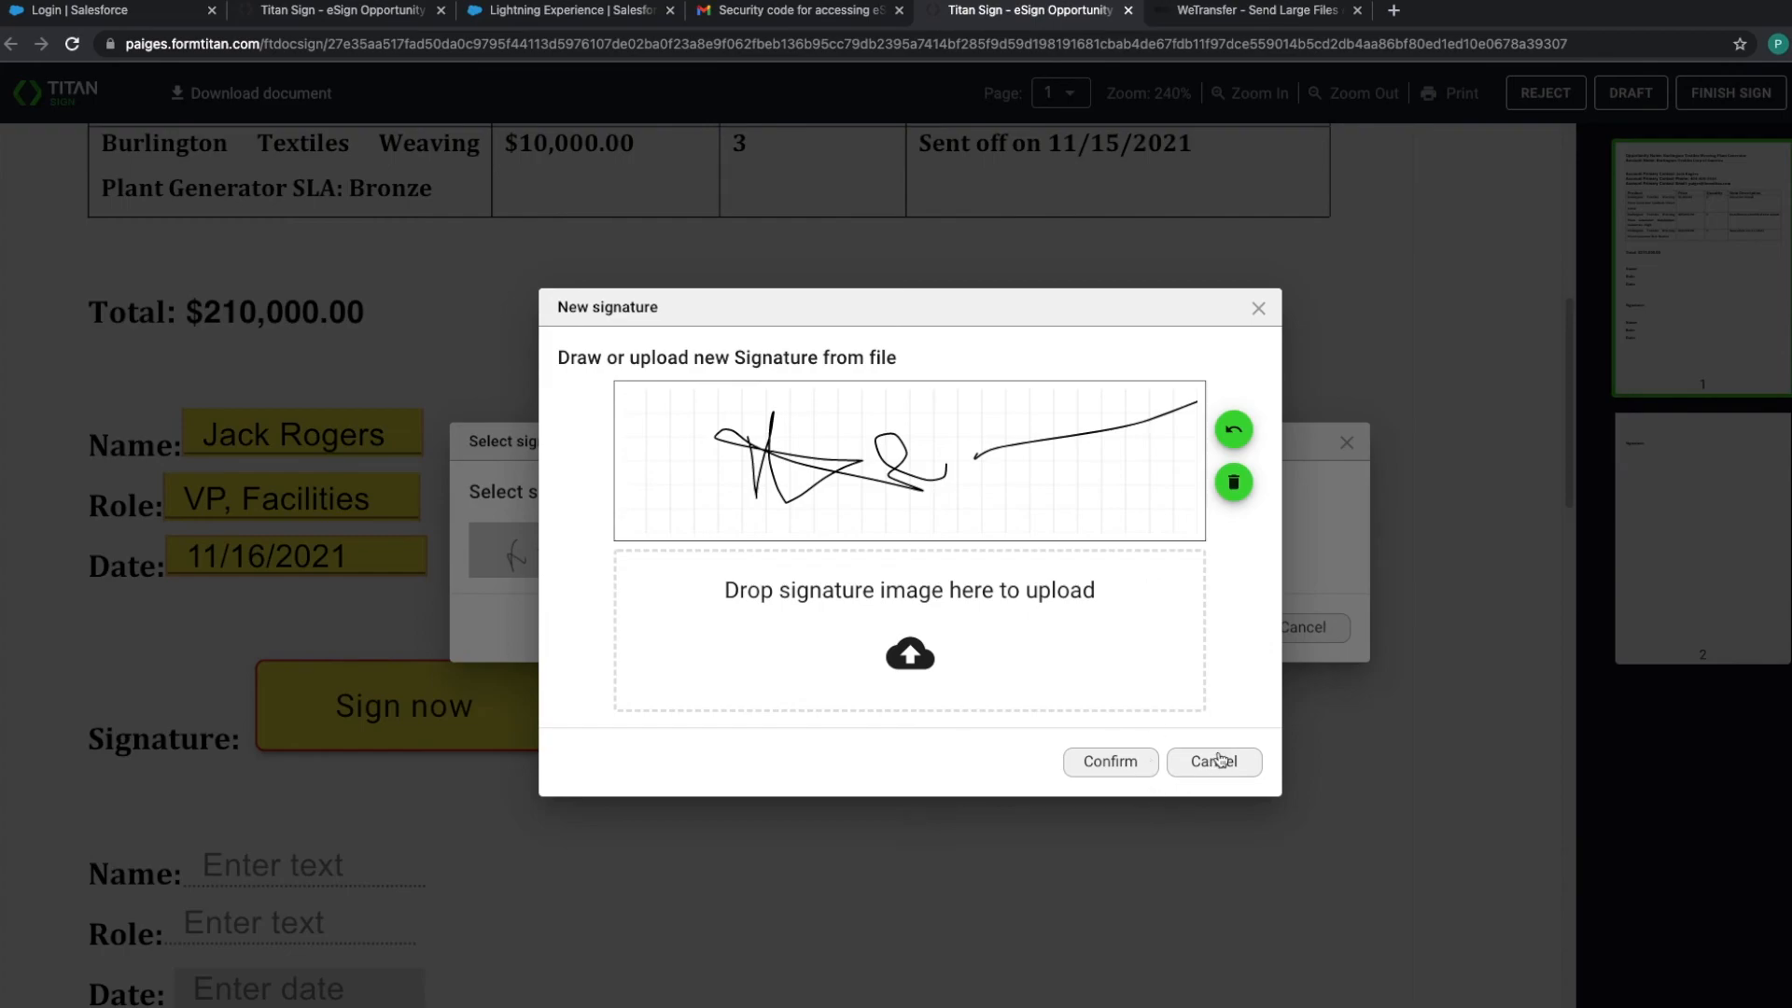
left_click(1236, 437)
left_click(1236, 489)
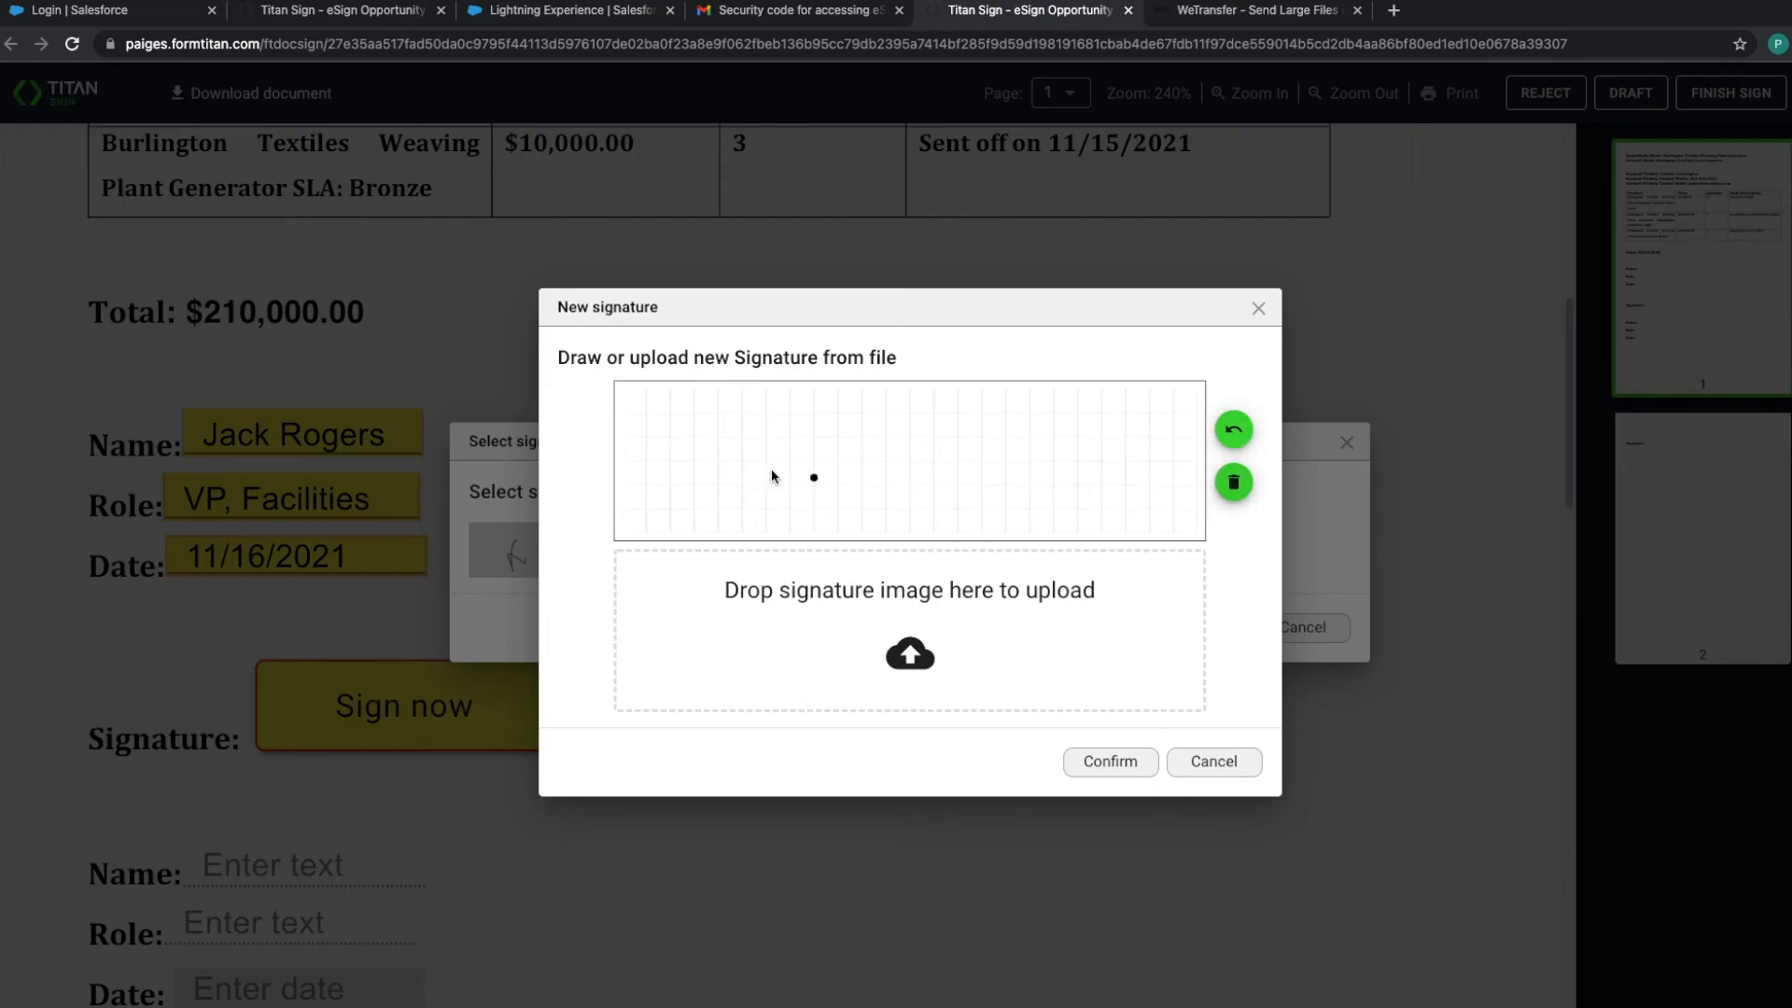
mouse_move(706, 404)
left_mouse_down()
mouse_move(688, 495)
mouse_move(676, 471)
mouse_move(748, 513)
mouse_move(792, 416)
mouse_move(787, 484)
mouse_move(967, 463)
left_mouse_up()
left_click(1031, 533)
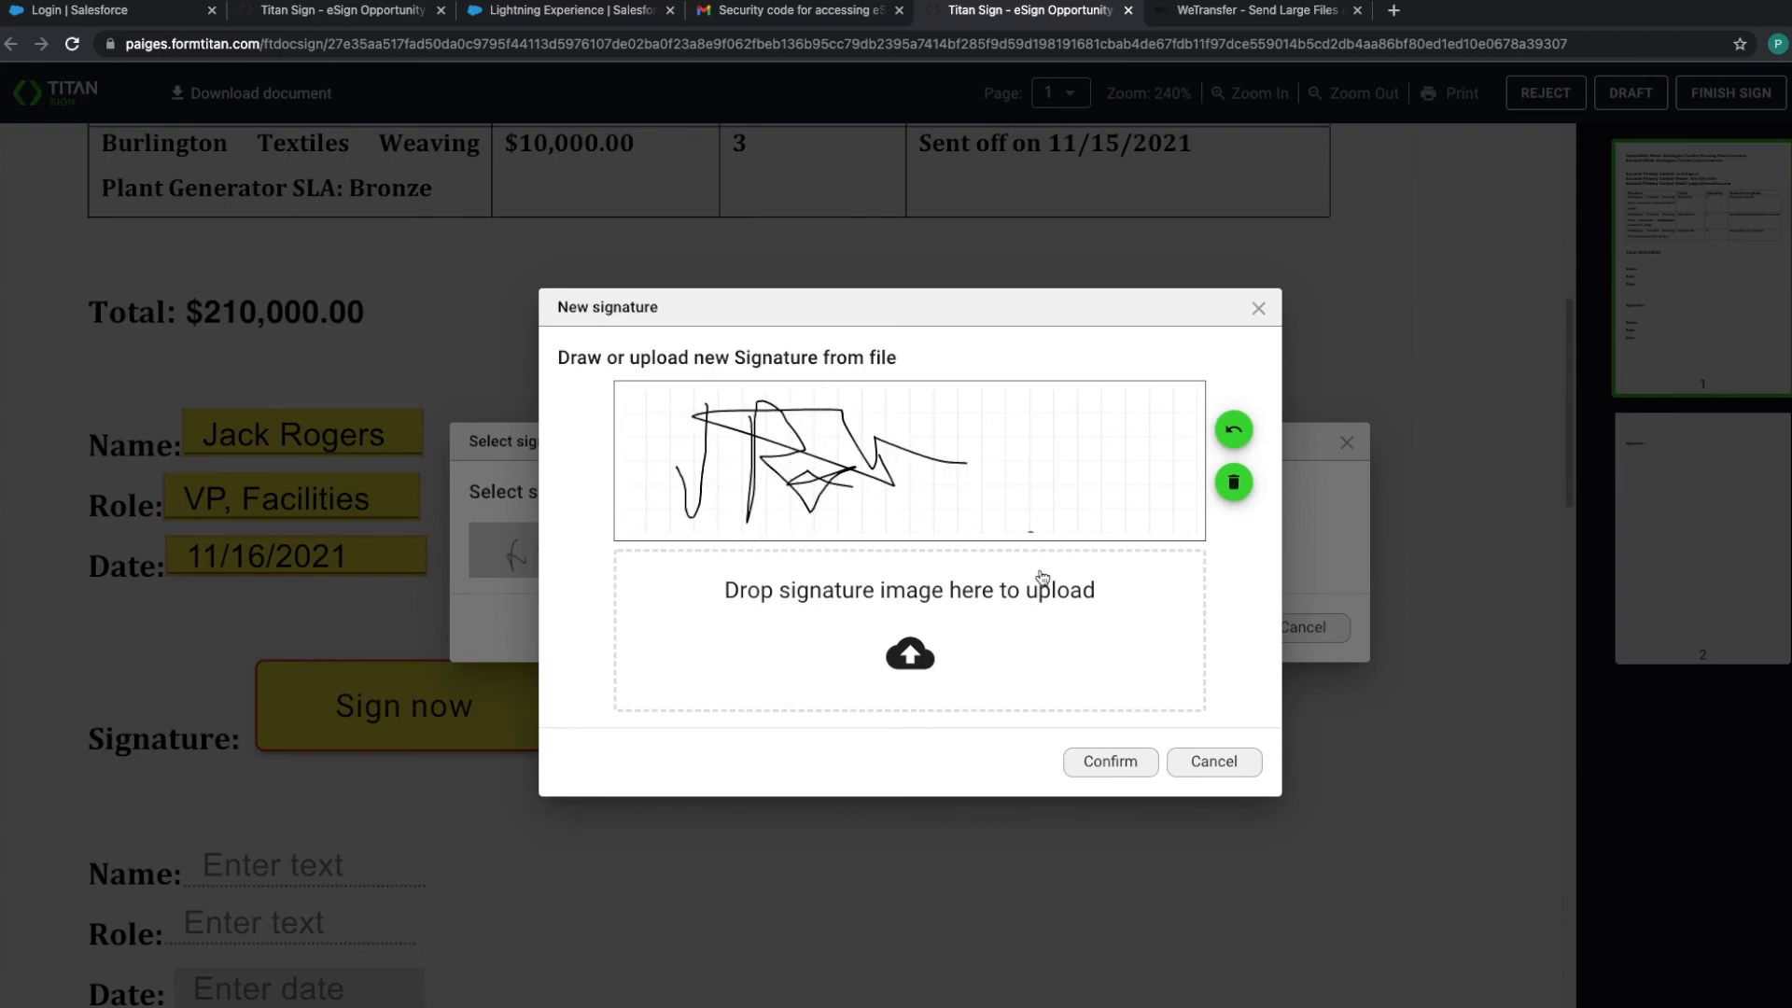
left_click(1139, 767)
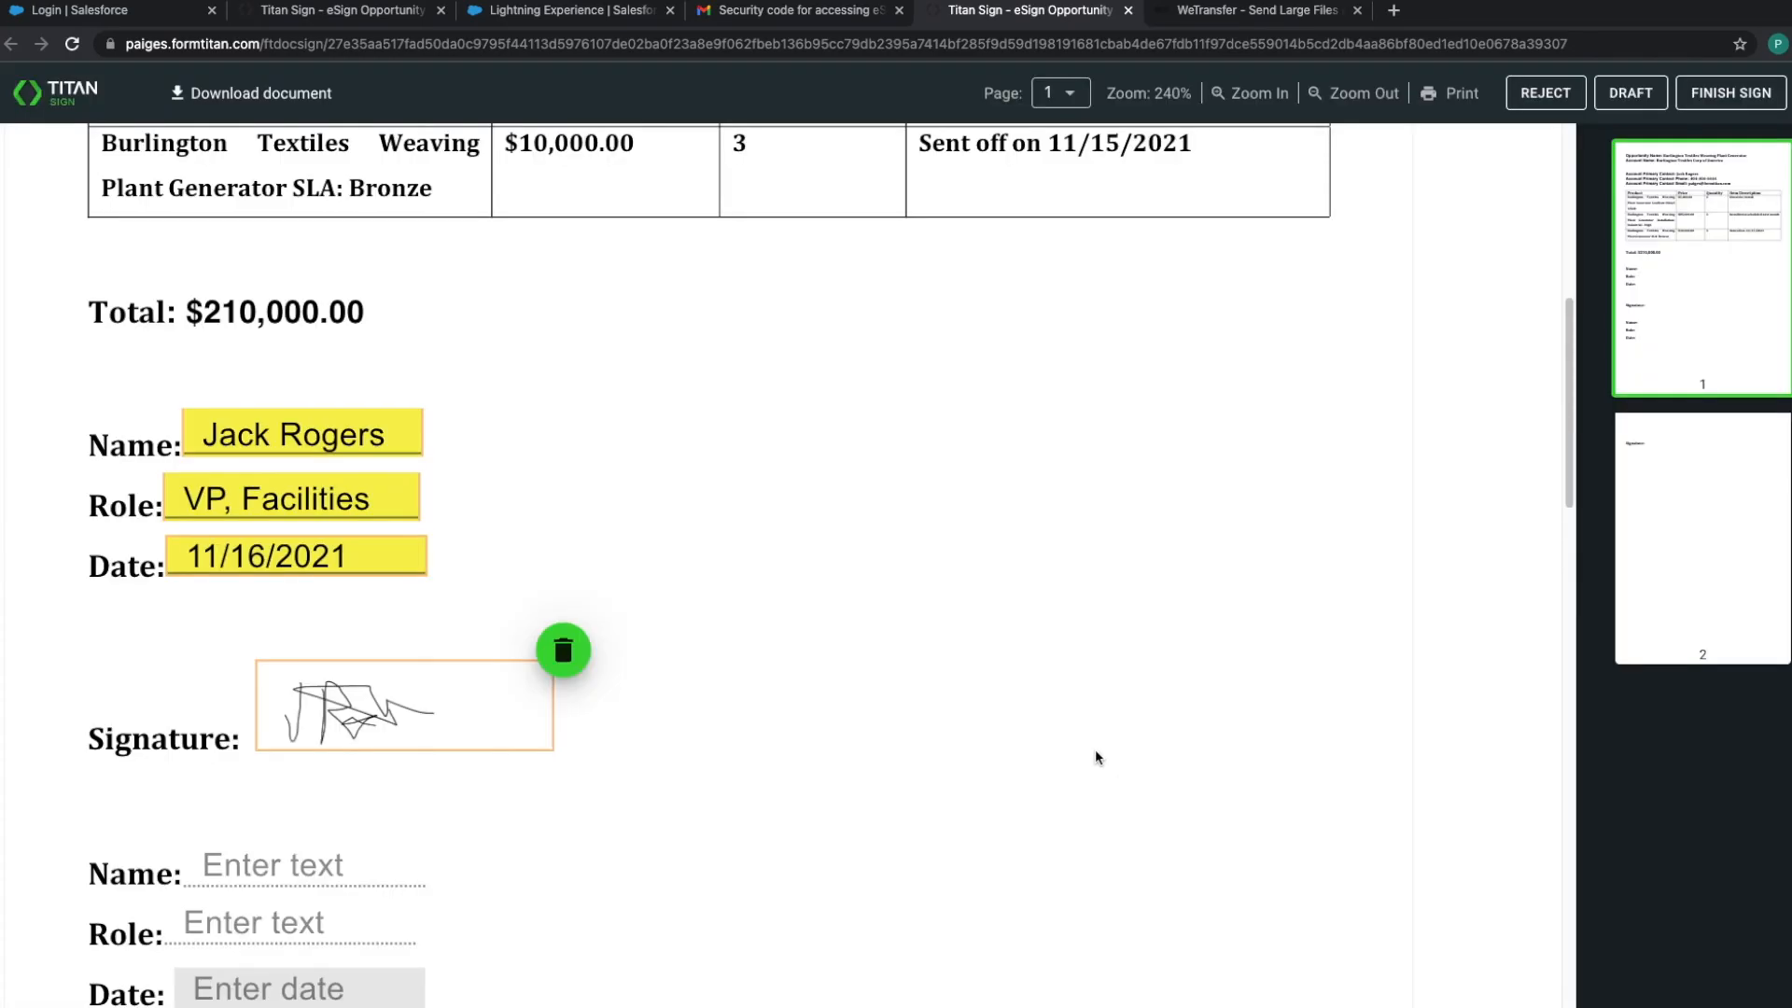
- Finish signing the document and close the Titan Sign tab
scroll(693, 705, "down", 2)
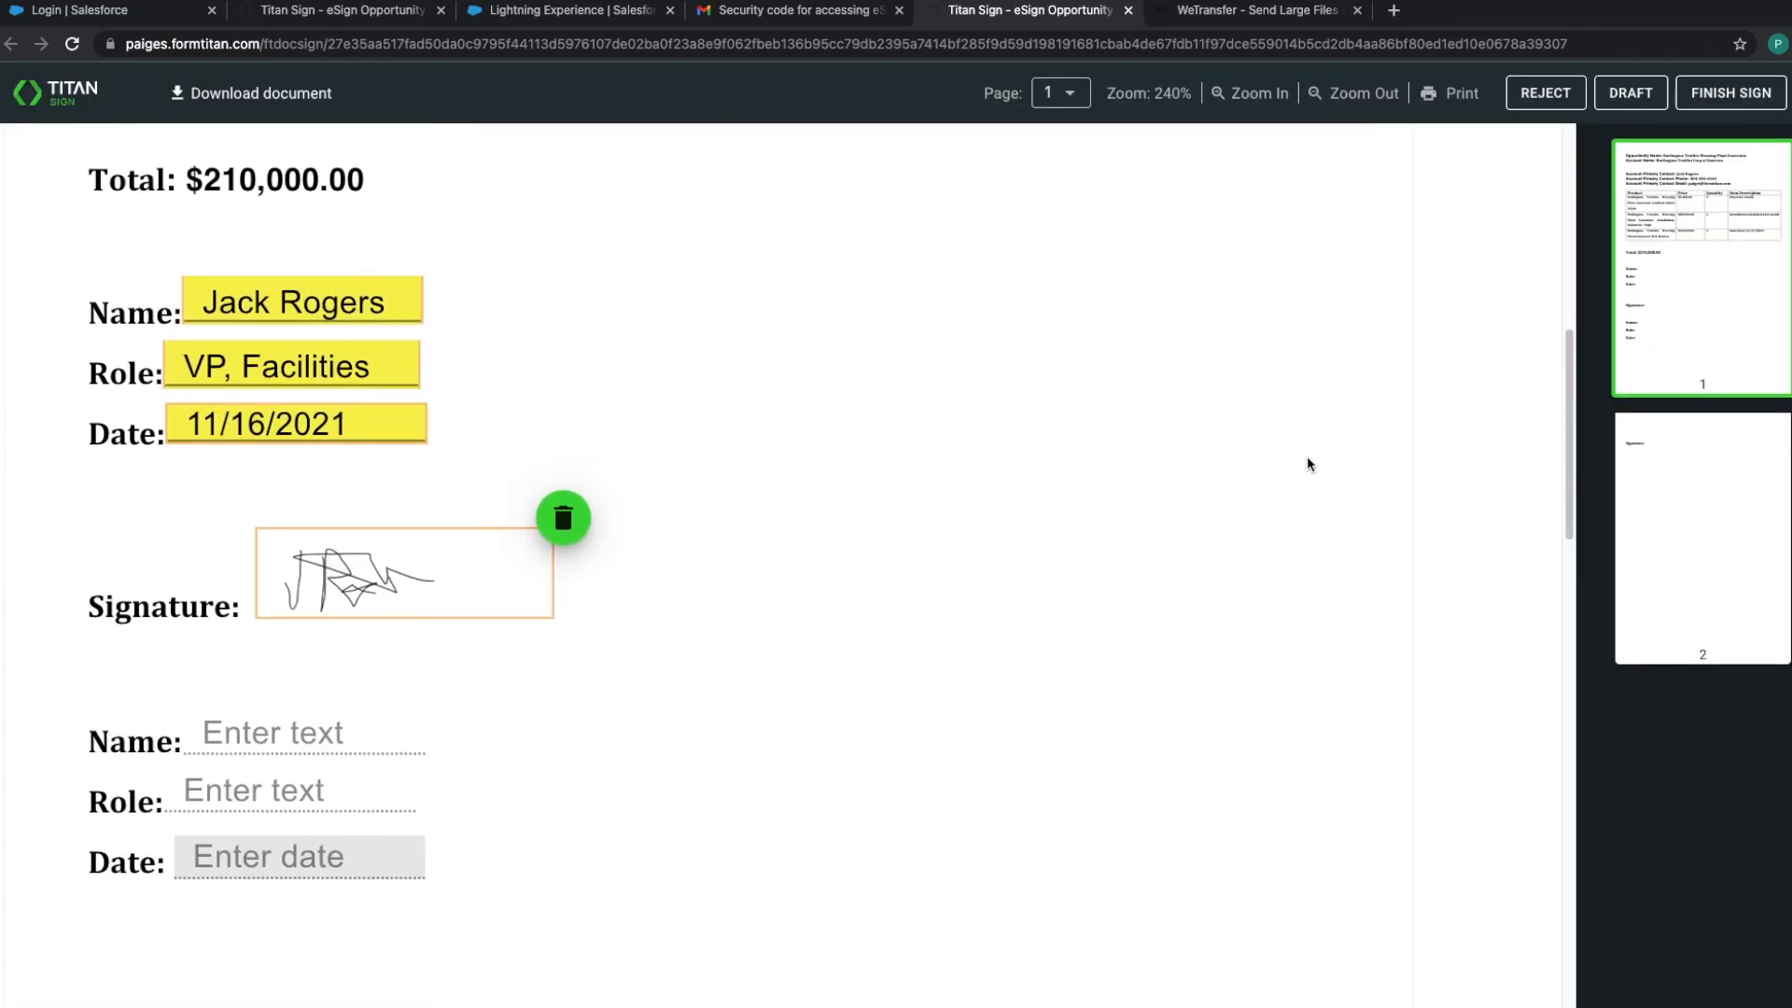
scroll(1307, 464, "up", 10)
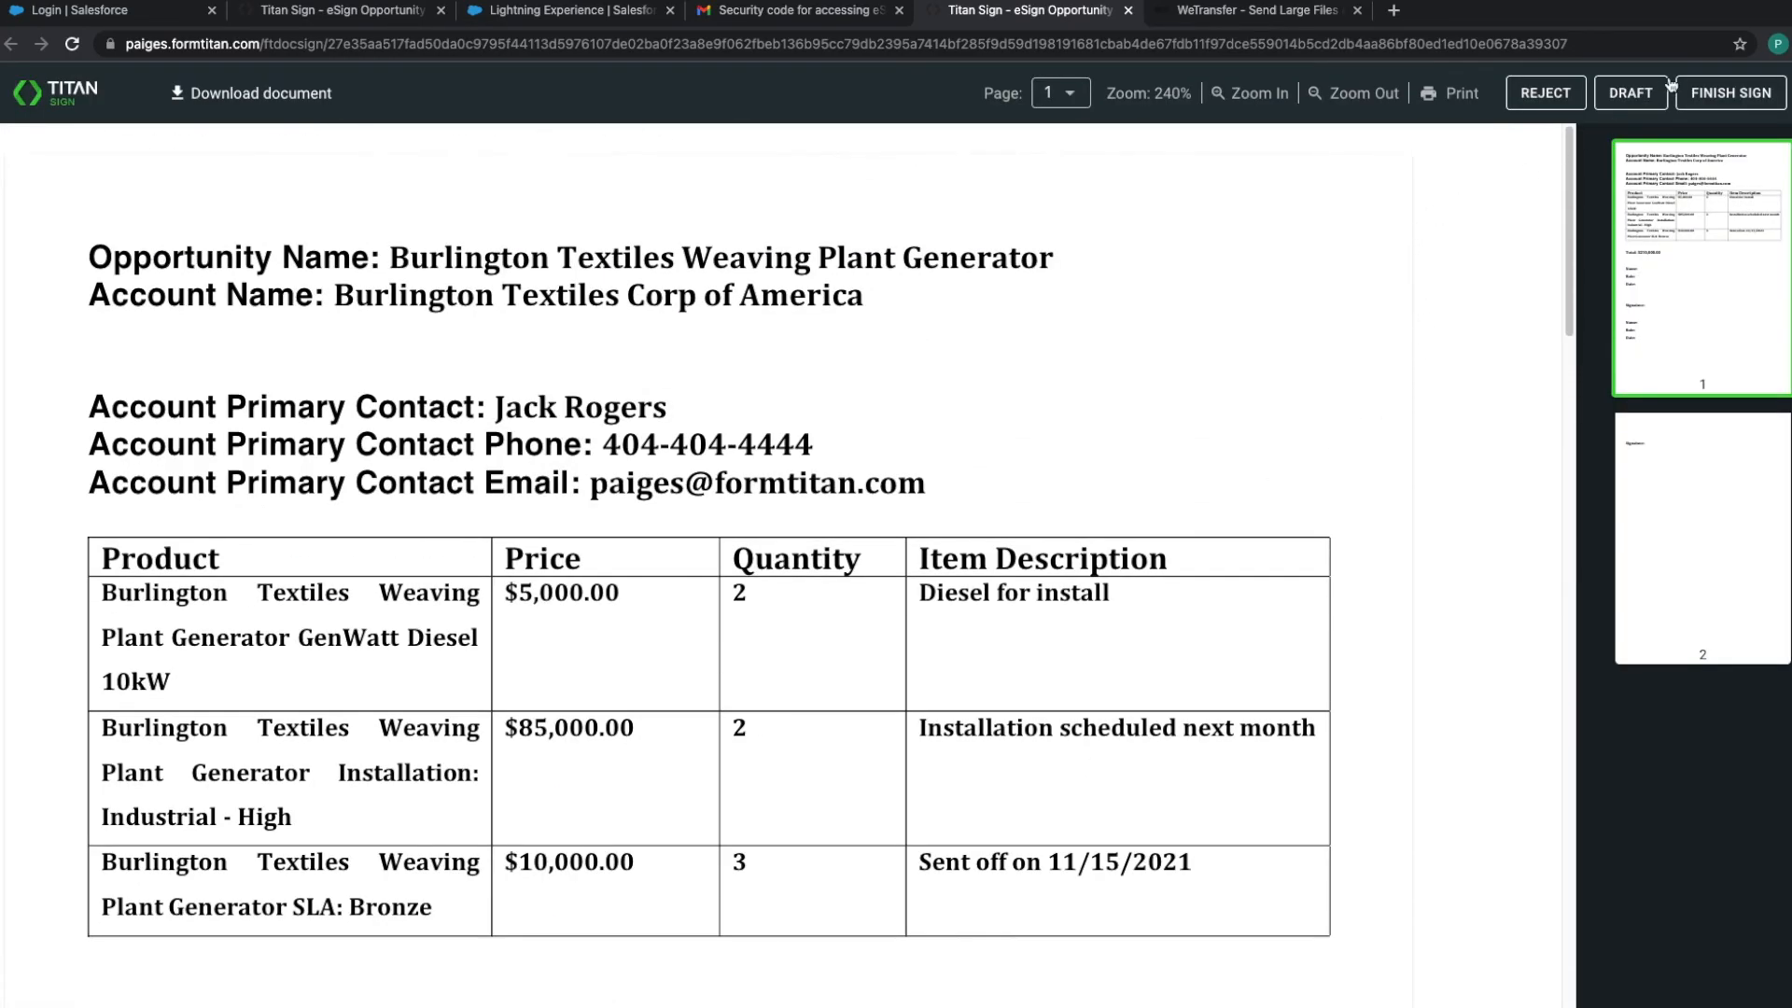
left_click(1716, 103)
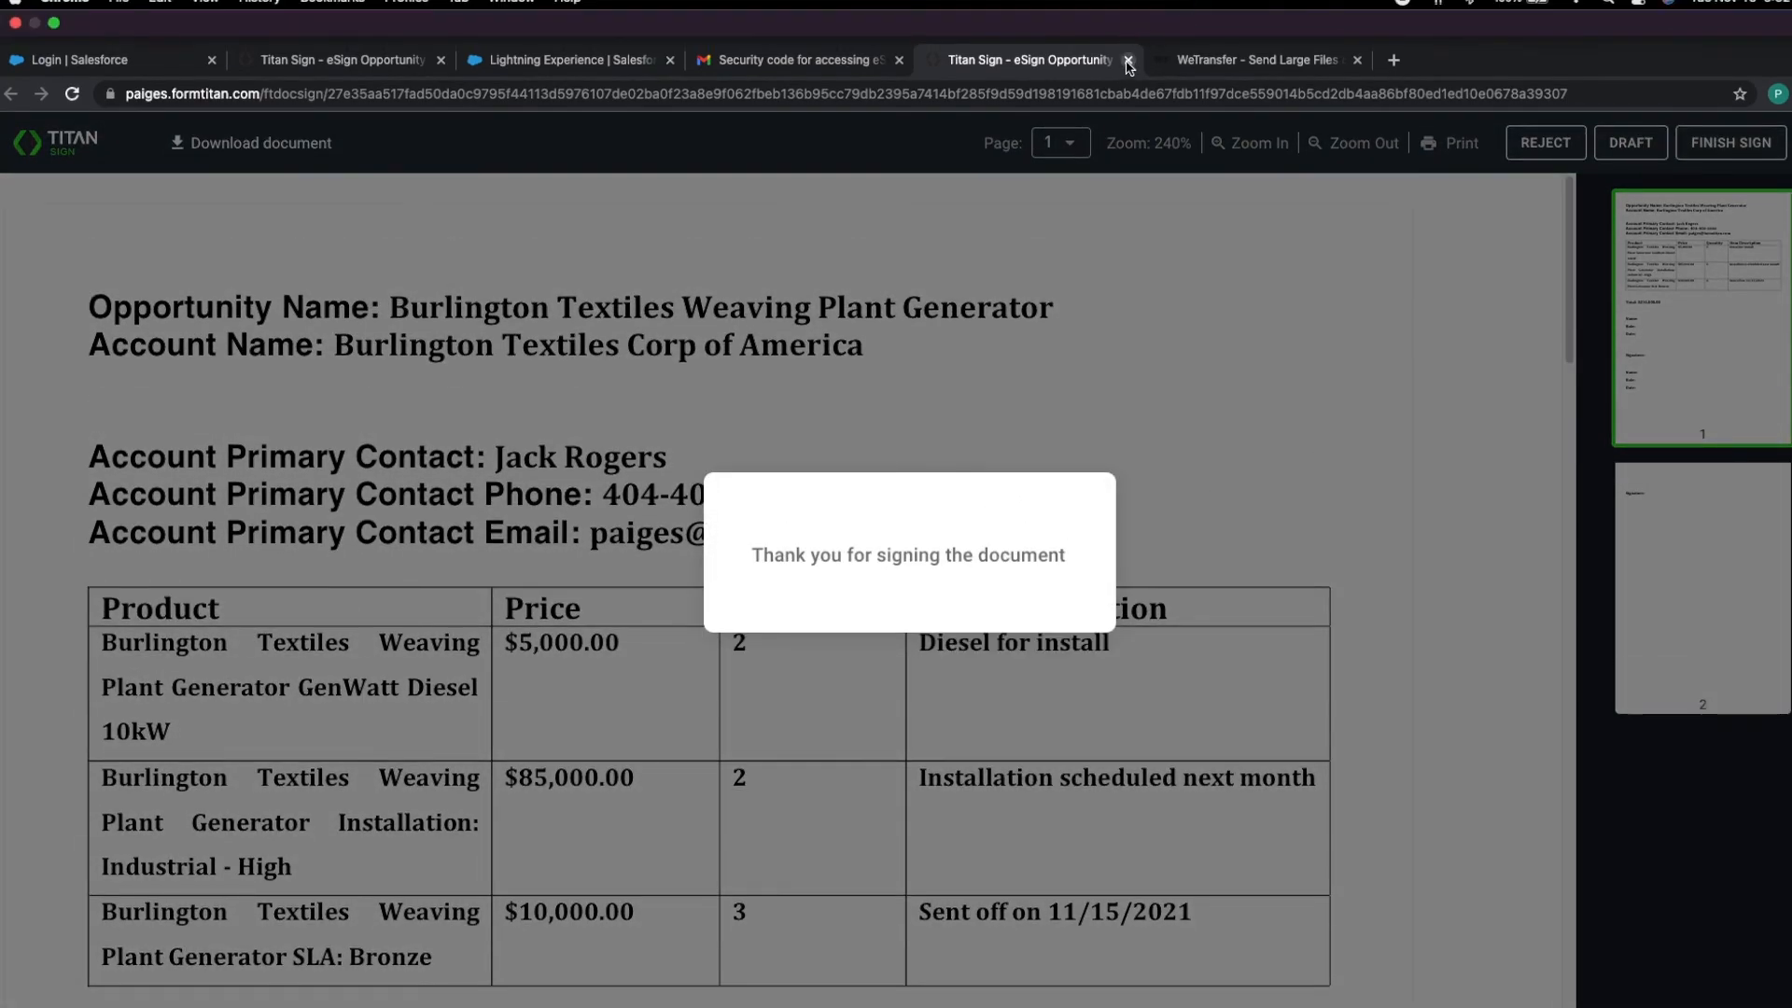
left_click(1127, 61)
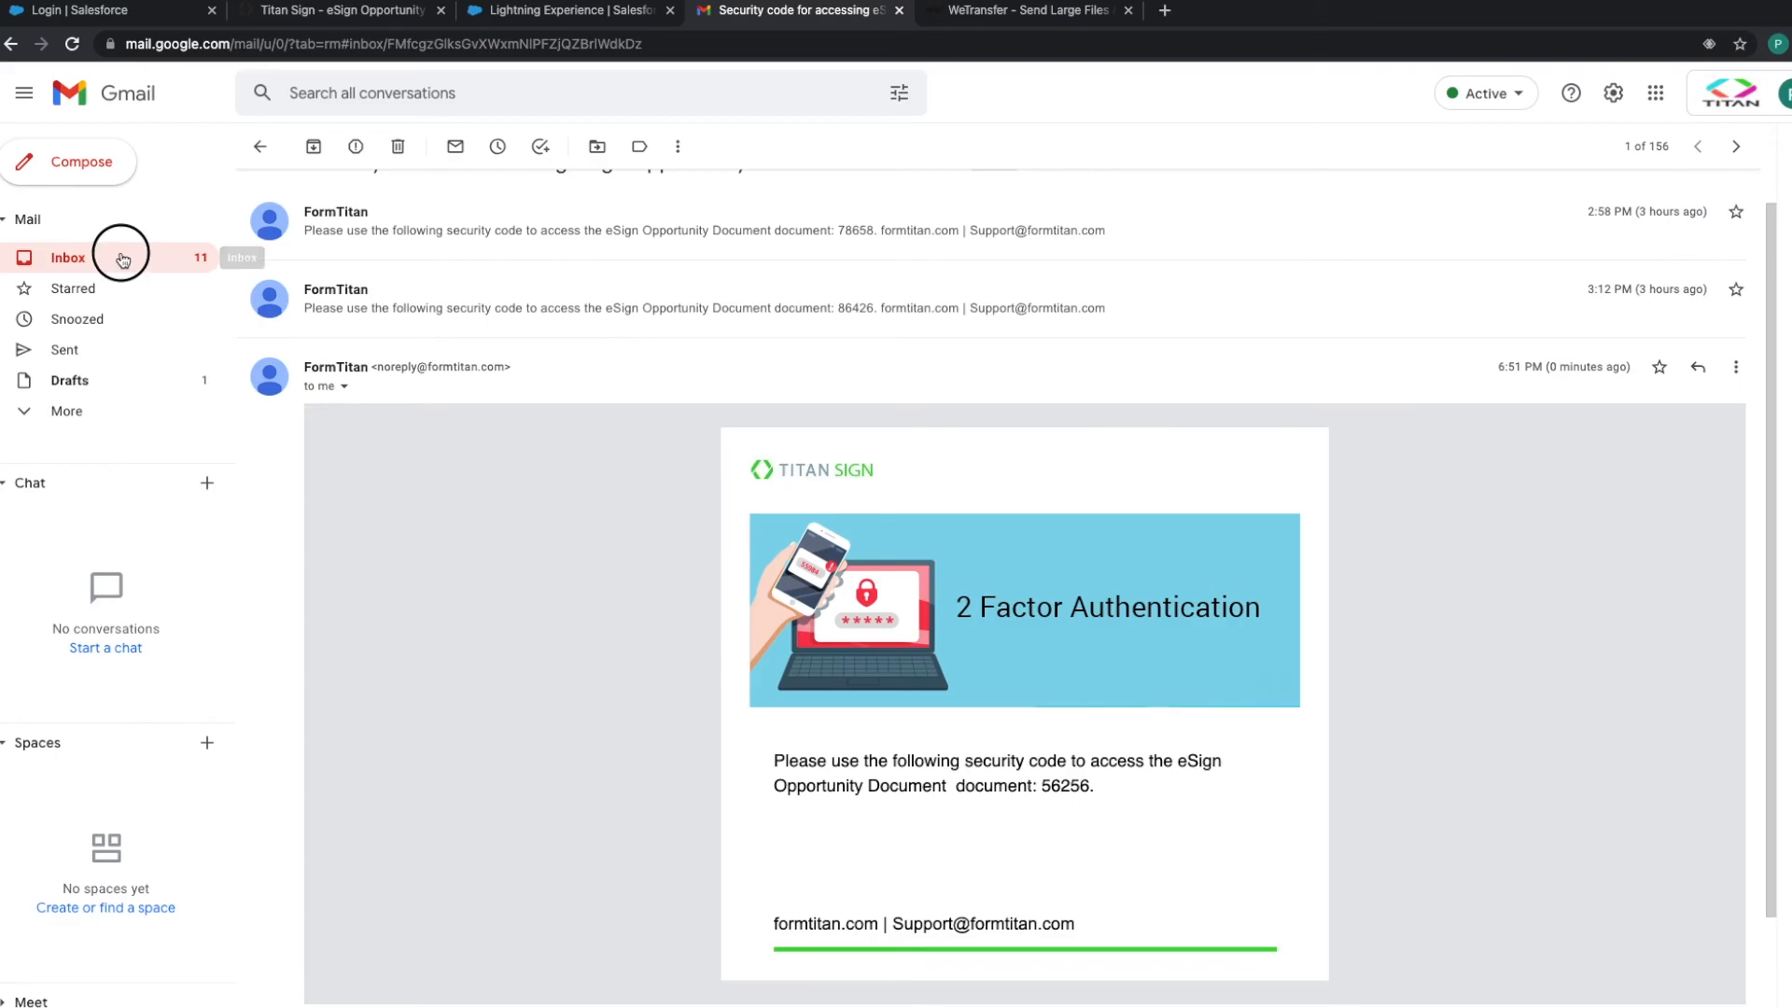
- Refresh the inbox, open the newest 'You are requested to sign a document' email, and follow its eSign Opportunity Document link
left_click(114, 262)
left_click(72, 44)
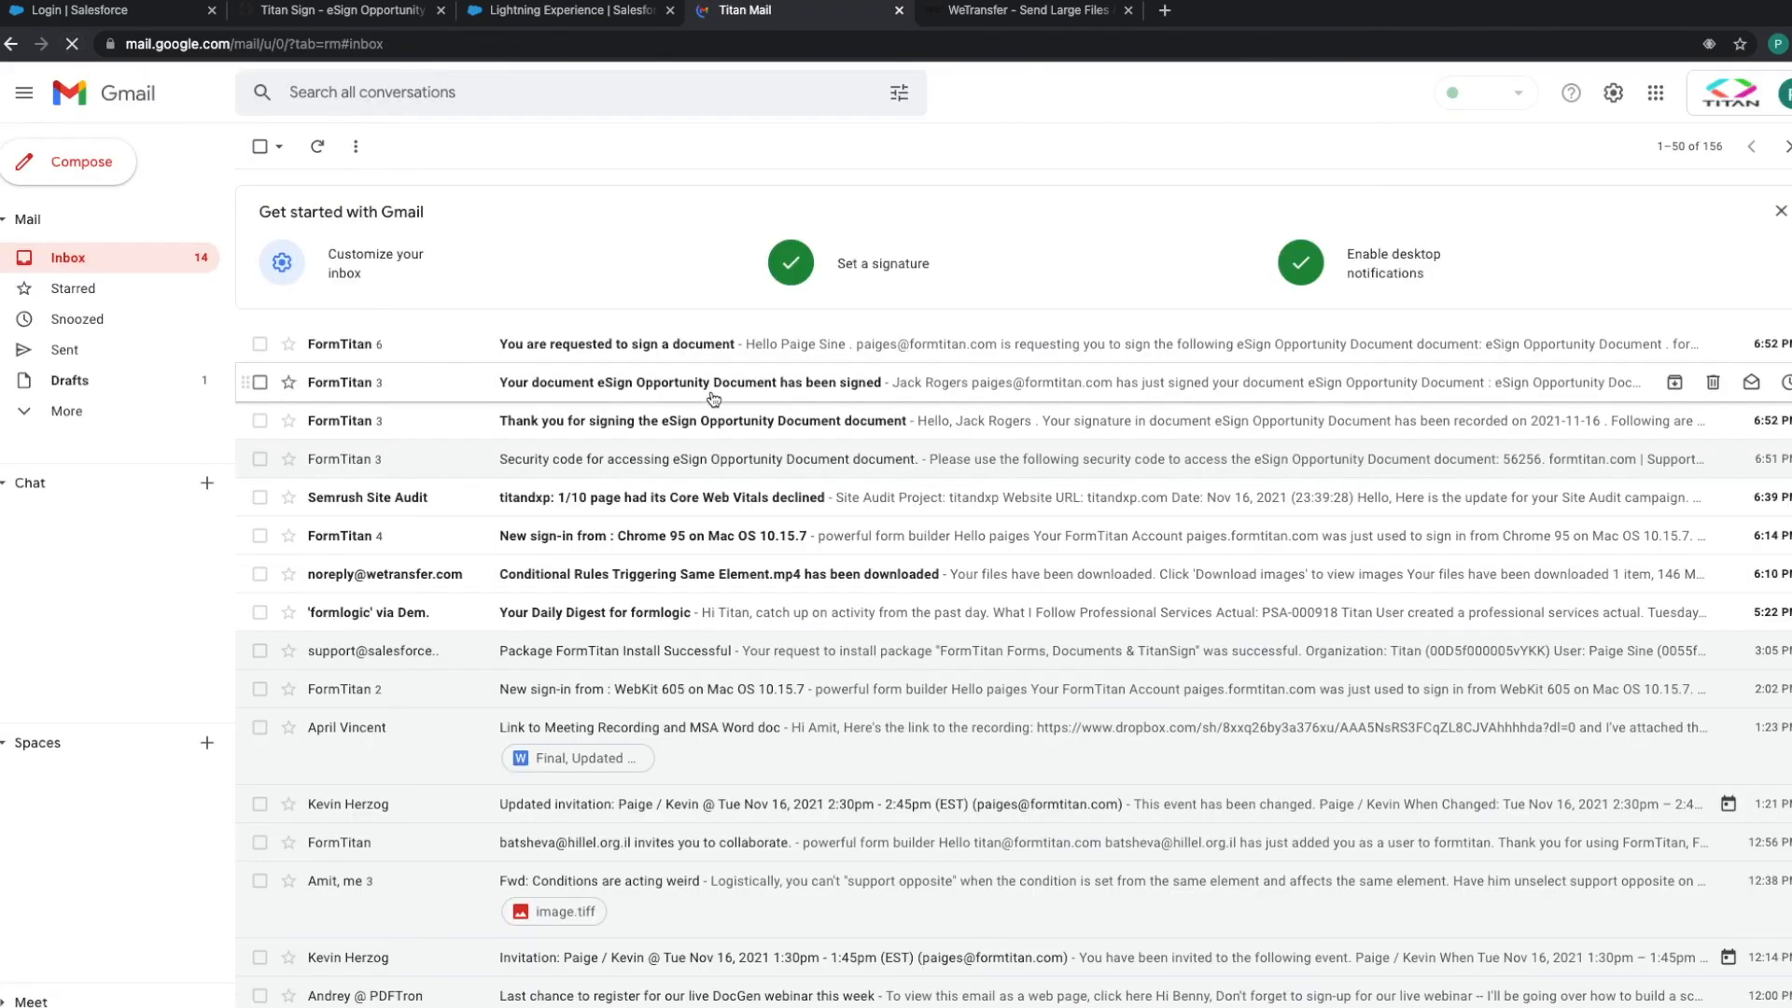
left_click(646, 361)
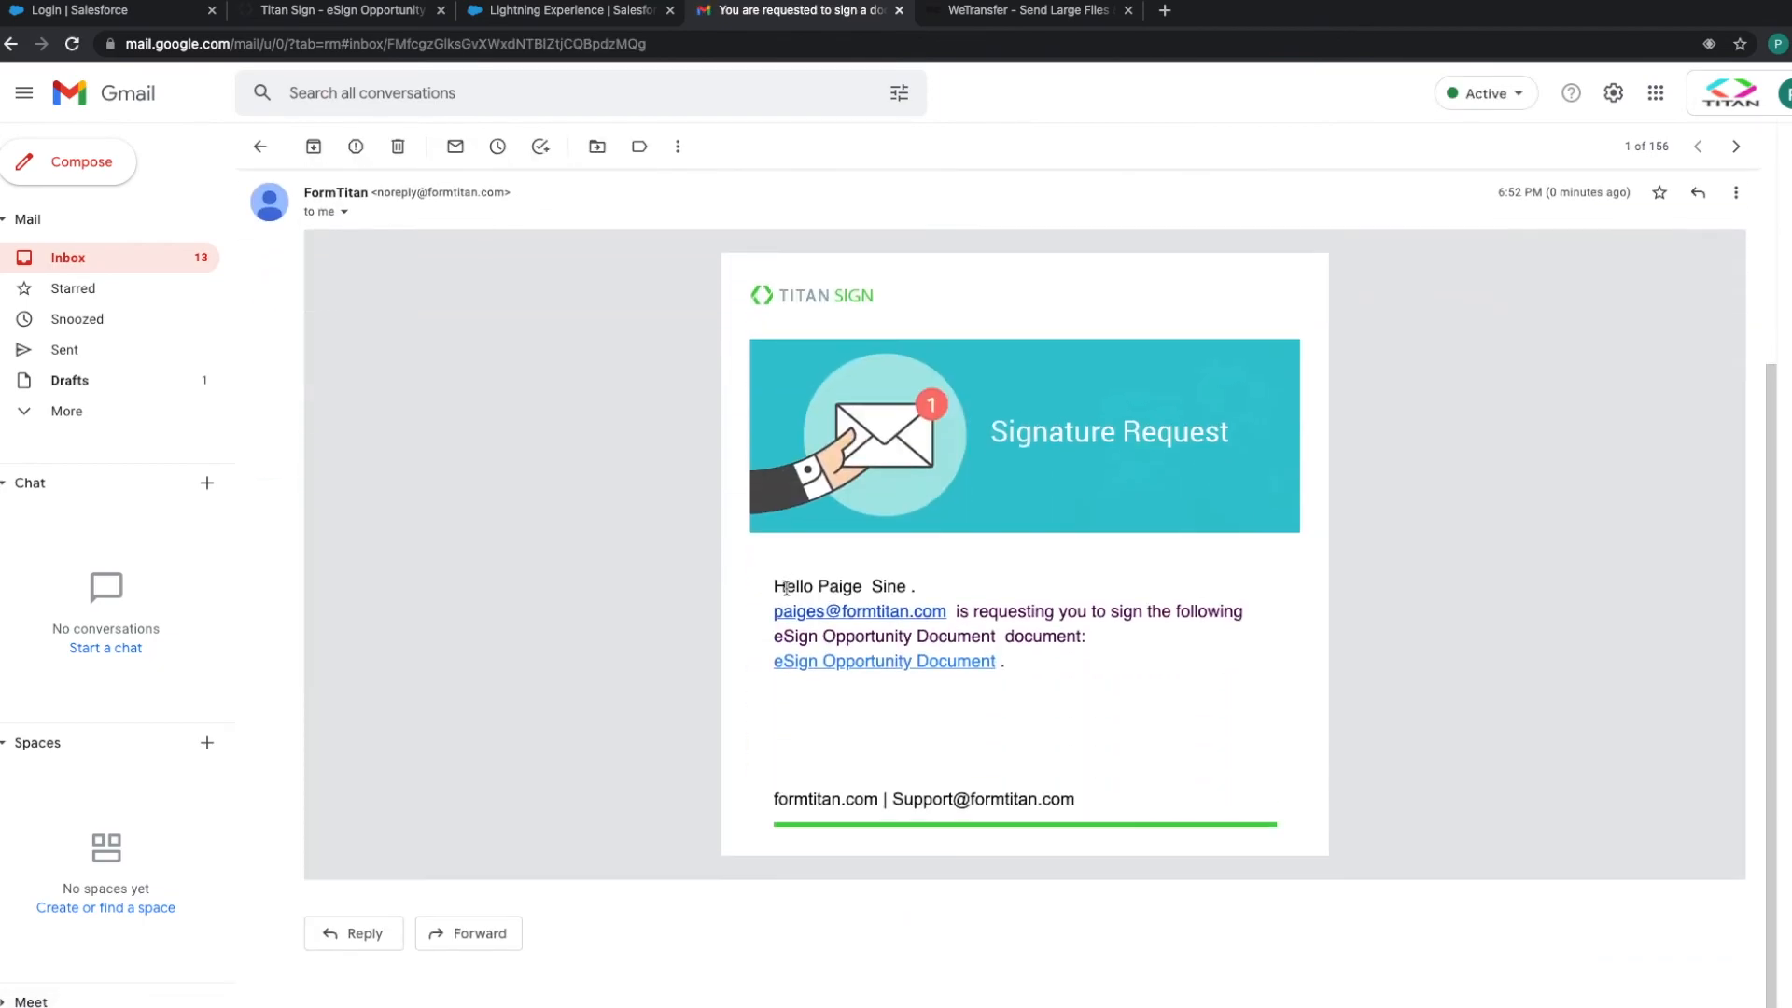
left_click(931, 666)
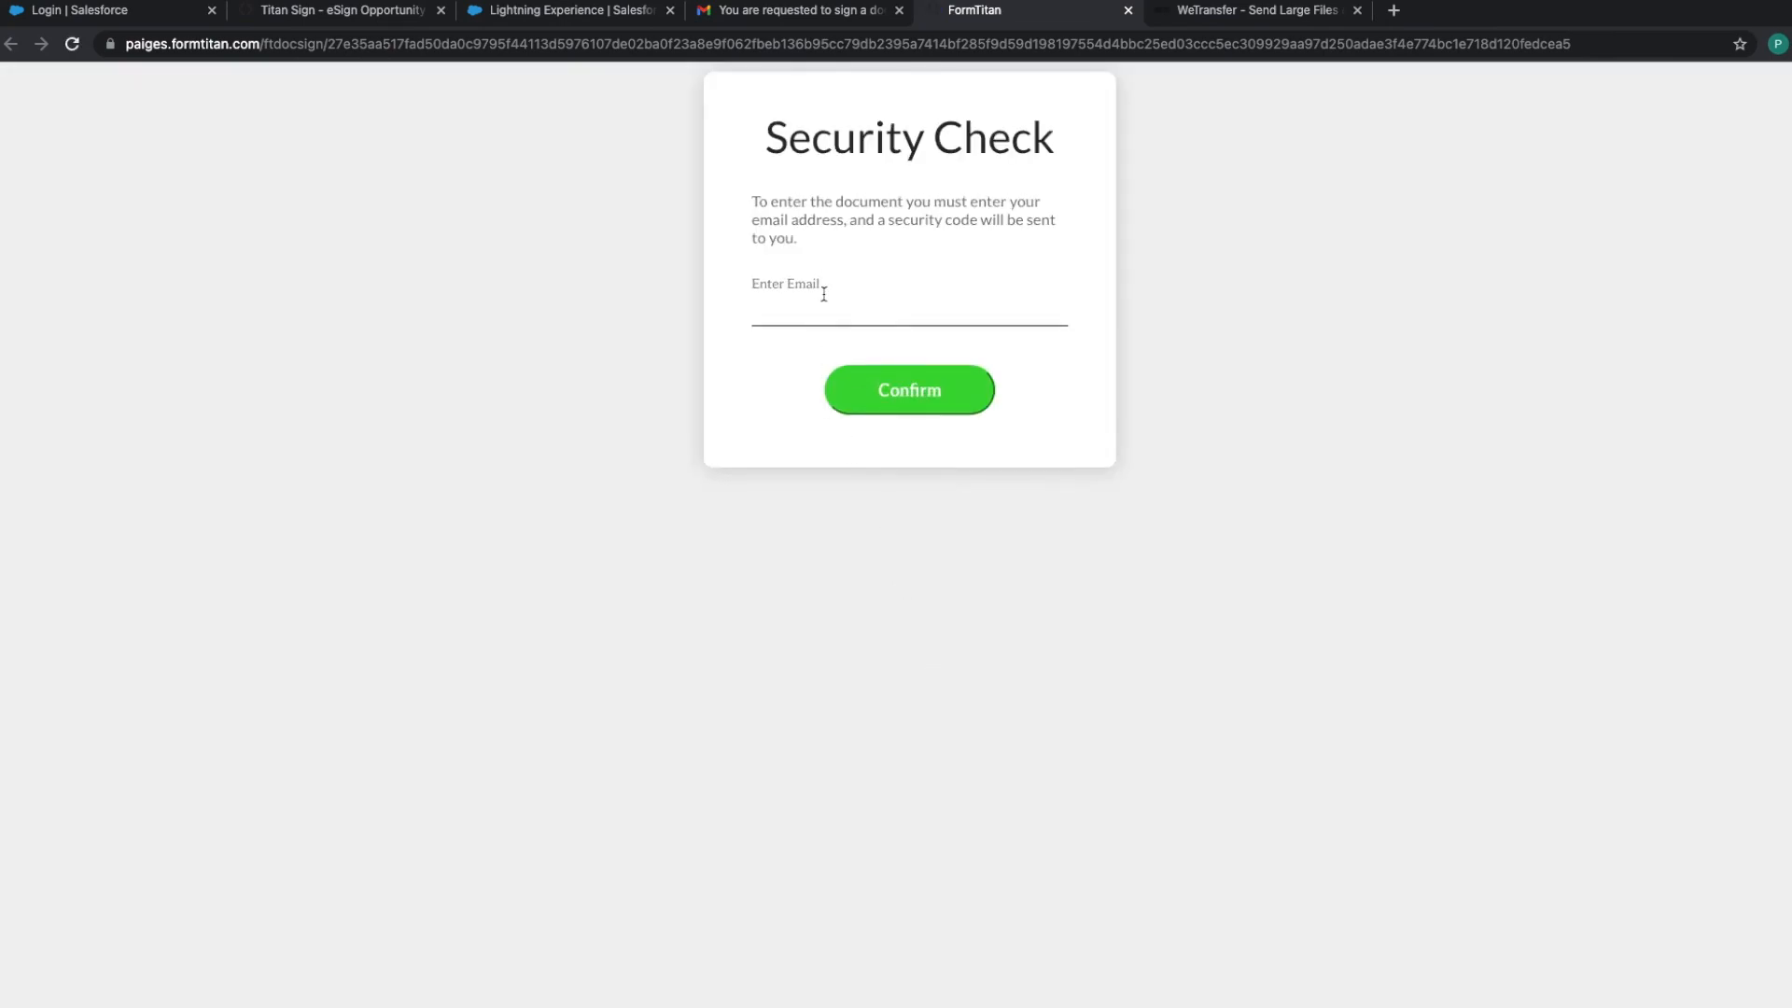
- Enter the second signer's e-mail address and request a security code
left_click(838, 309)
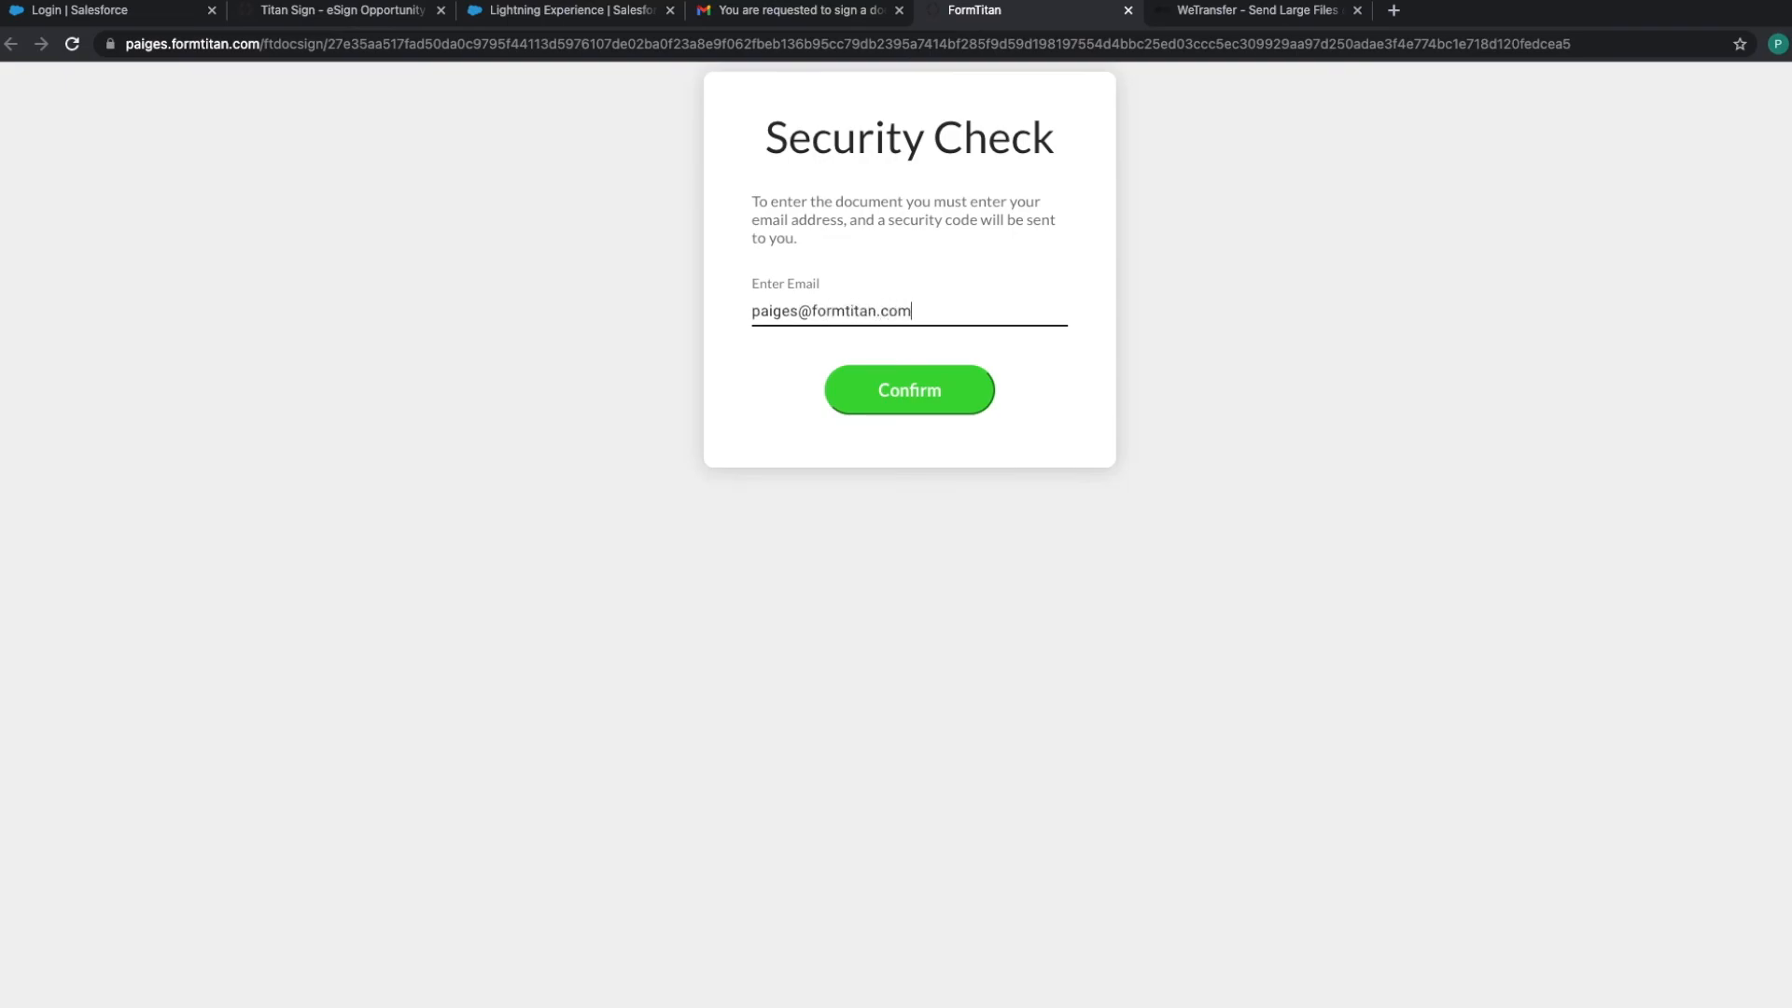
left_click(1058, 954)
left_click(941, 409)
- Get the new security code from the Gmail message, enter it on the check page, and confirm
left_click(808, 61)
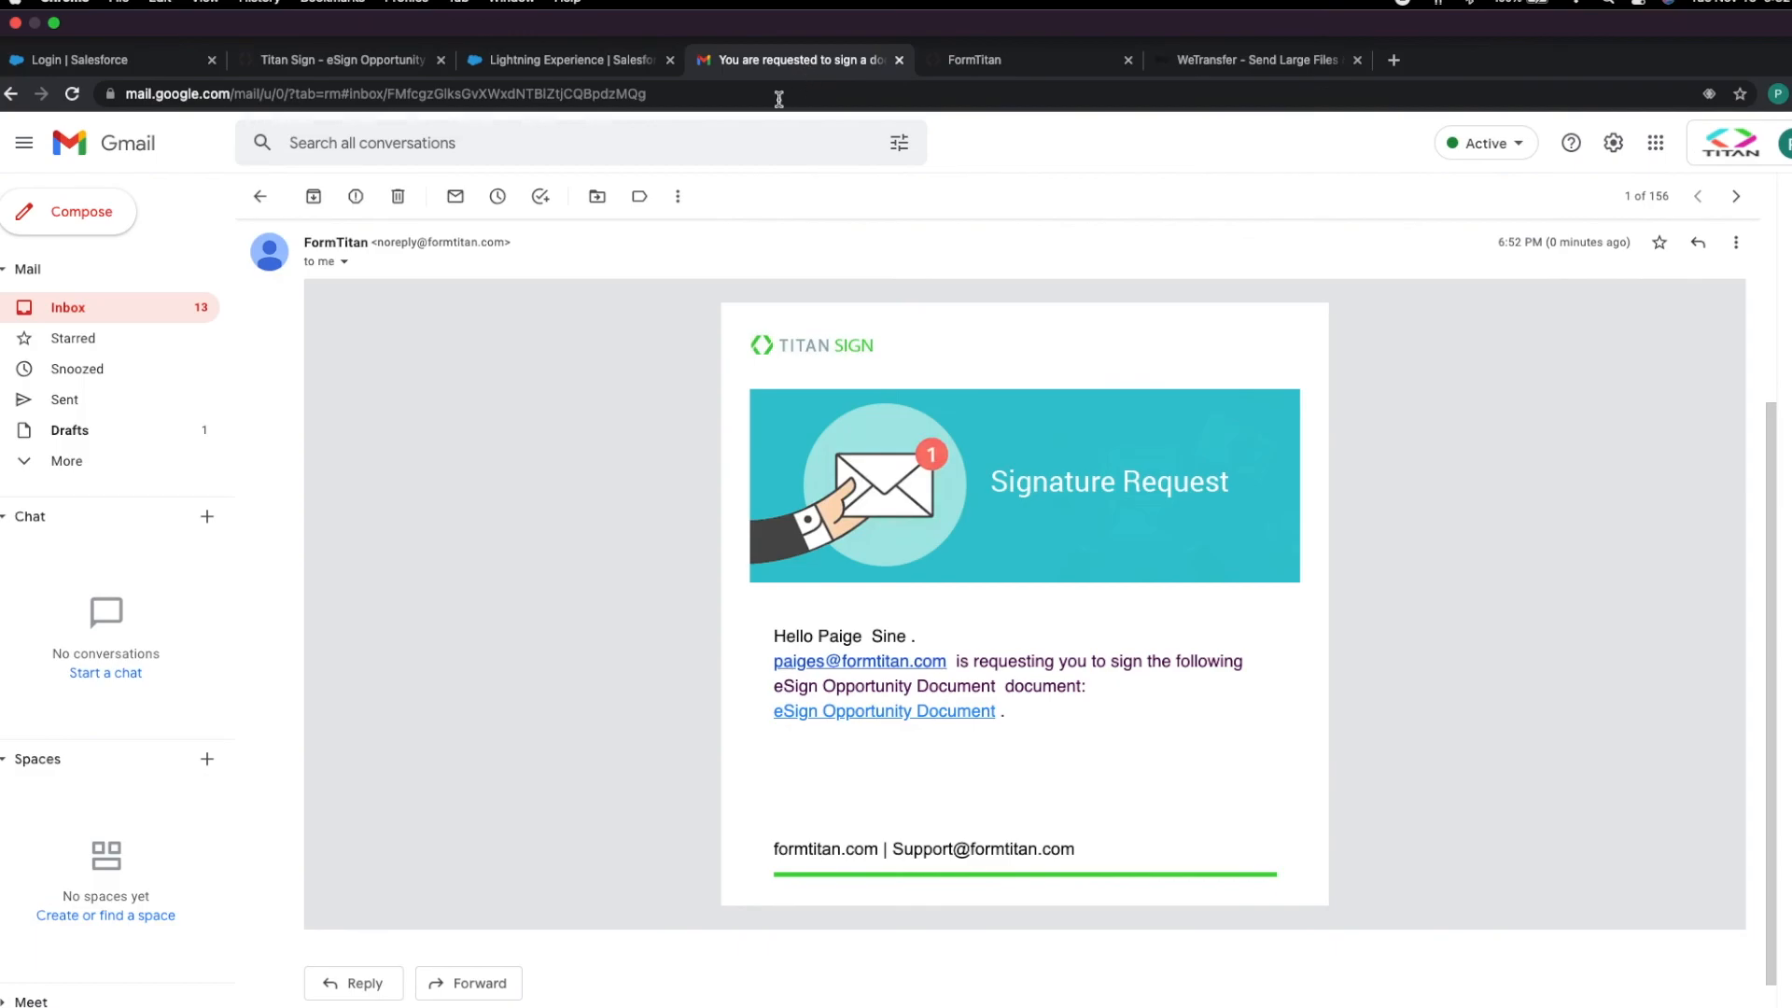
left_click(172, 262)
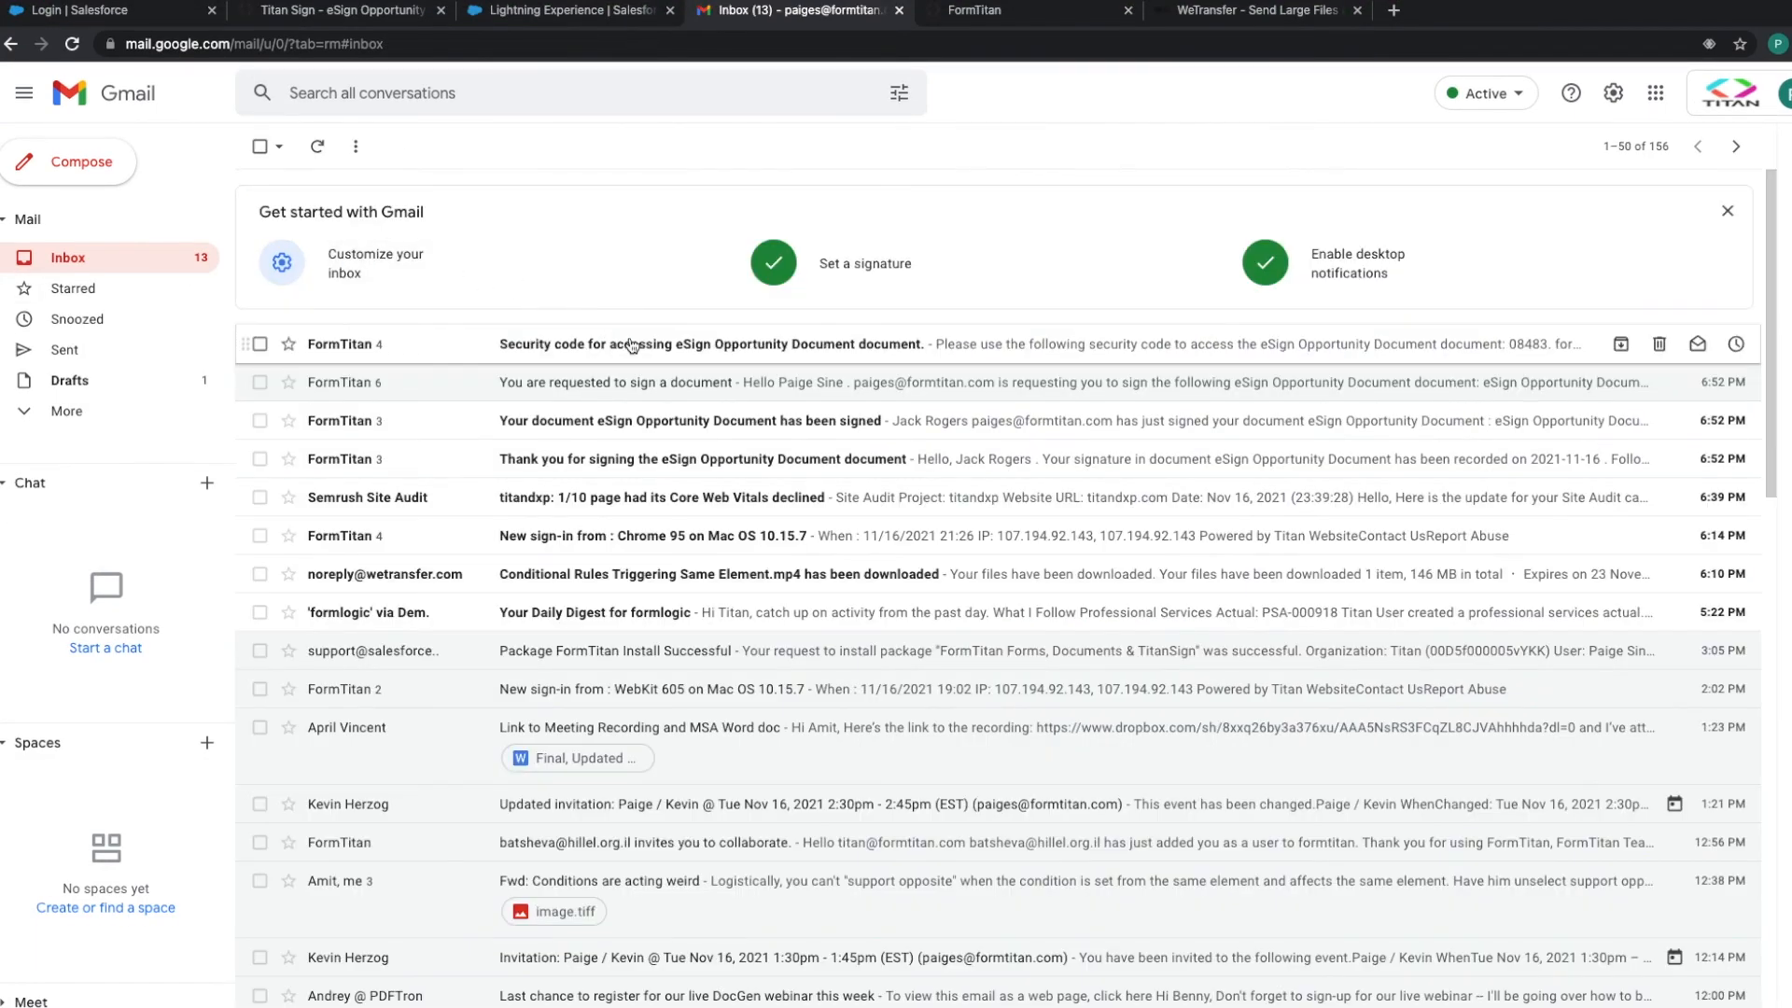
left_click(632, 346)
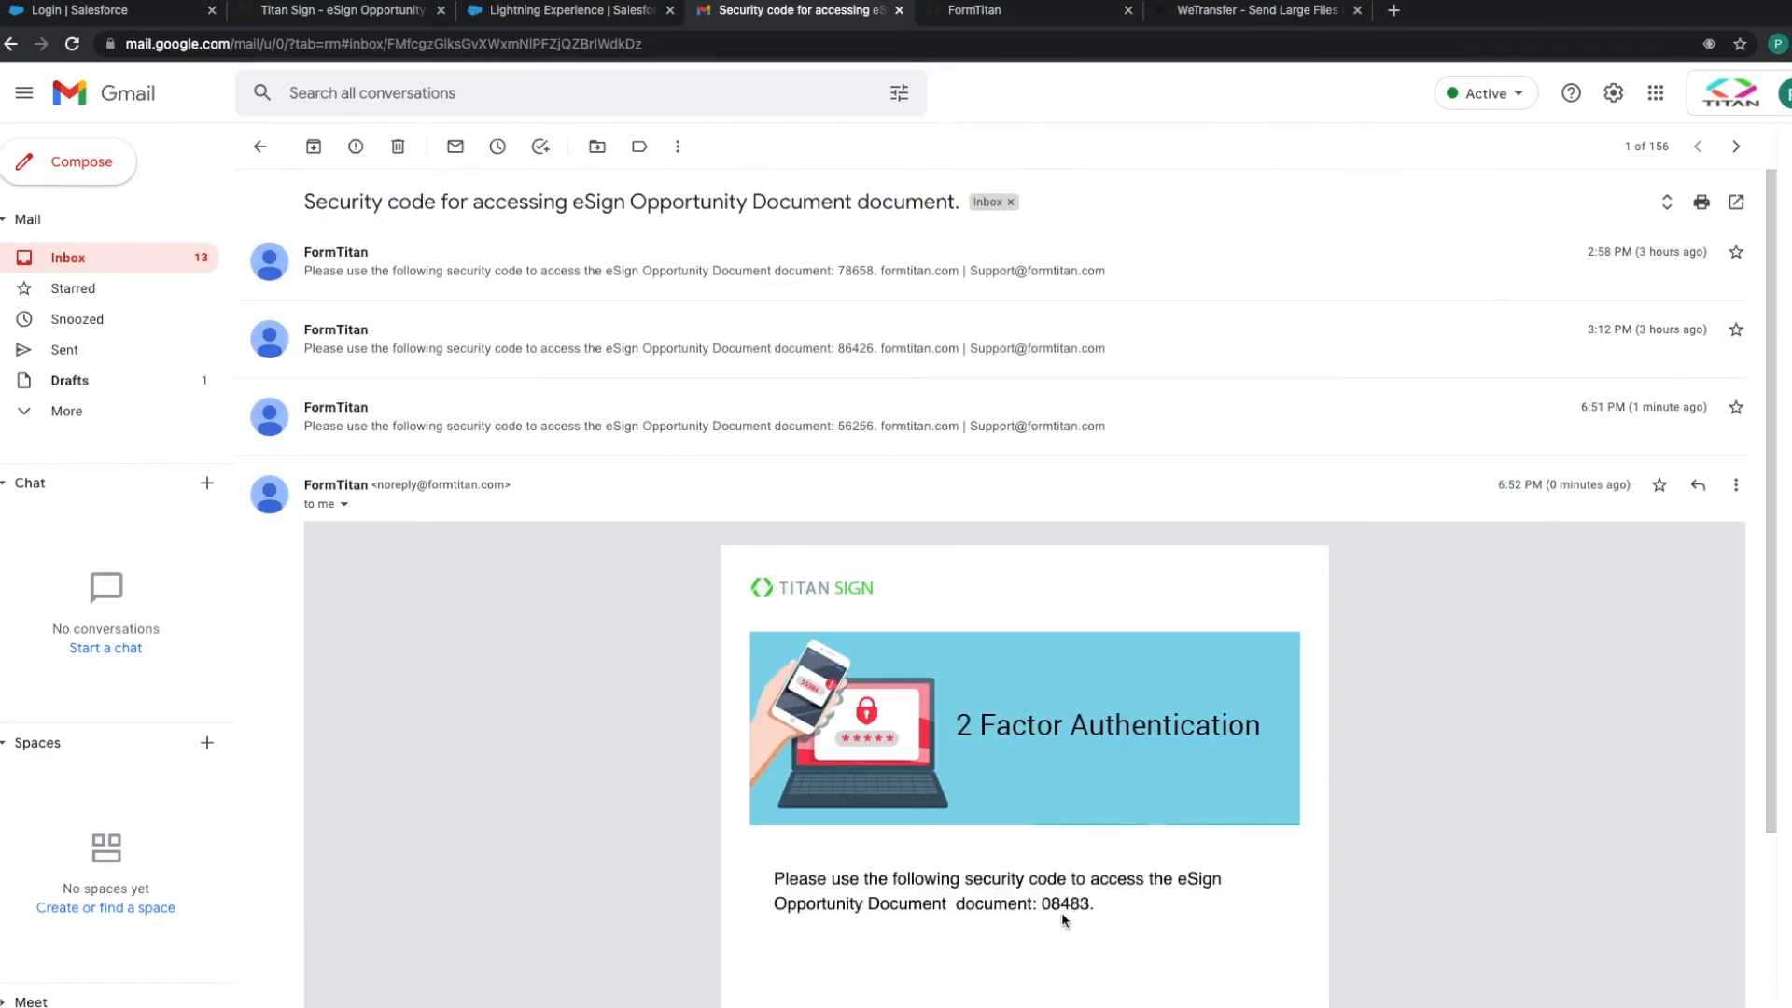
left_click(1021, 62)
left_click(919, 306)
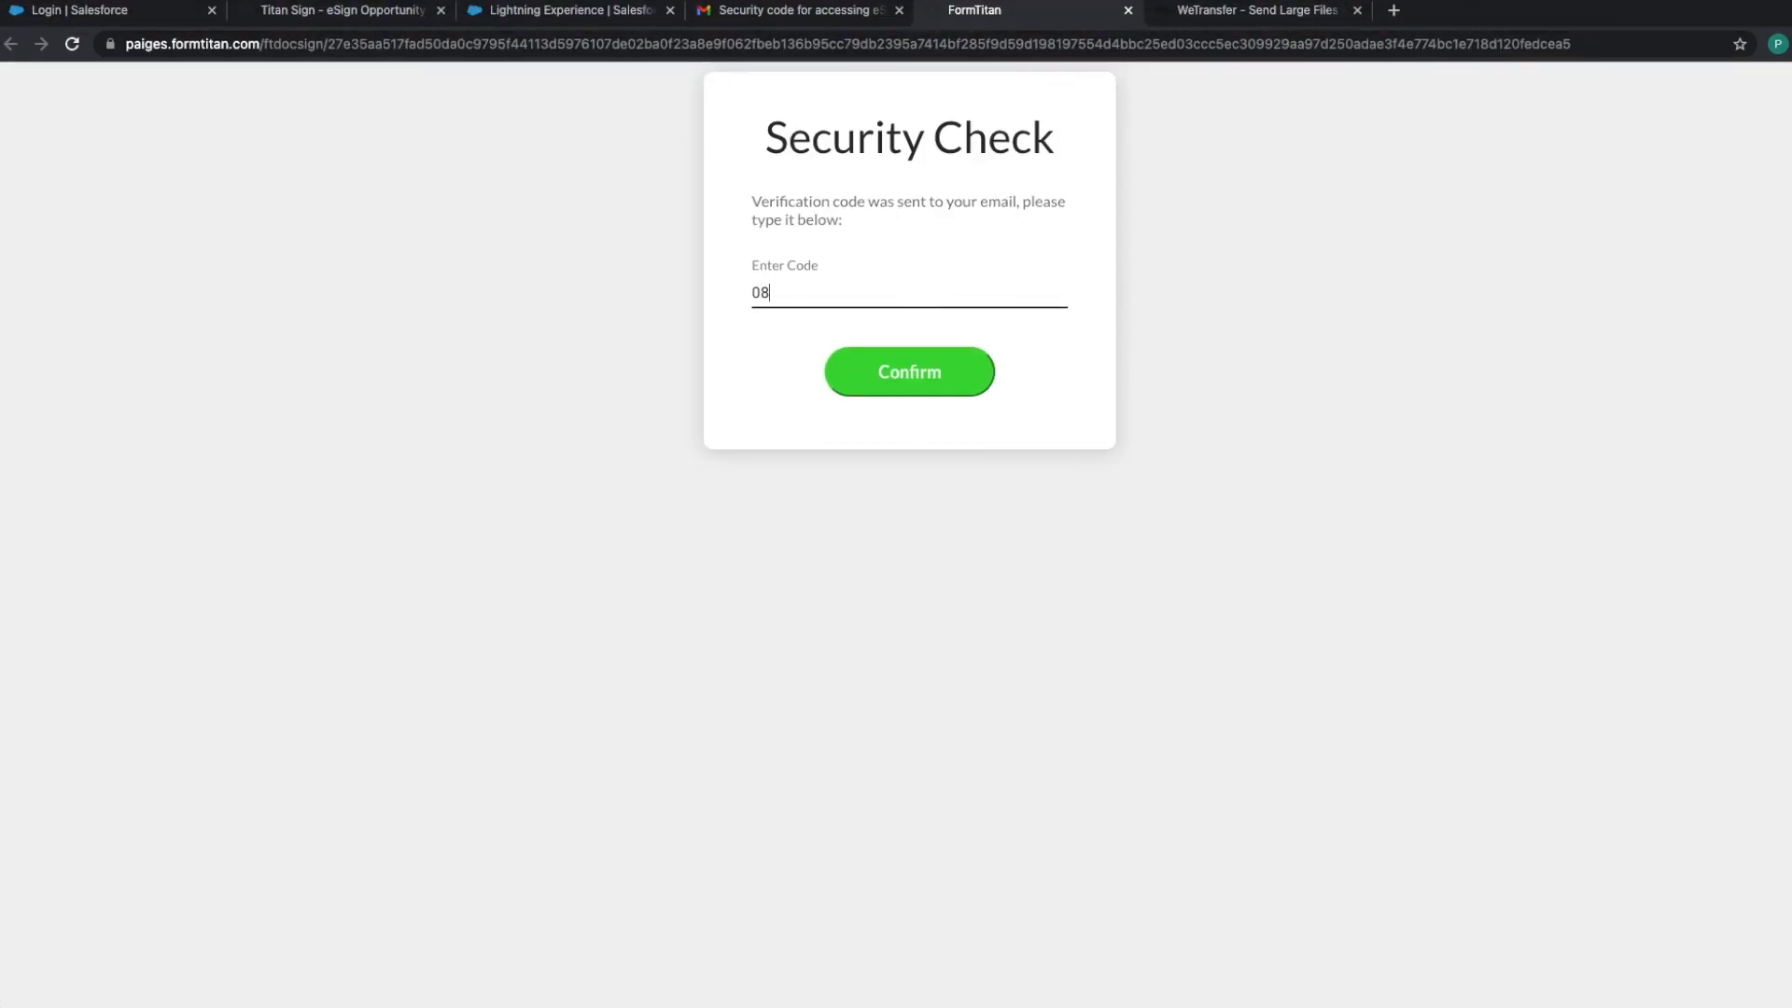
left_click(936, 379)
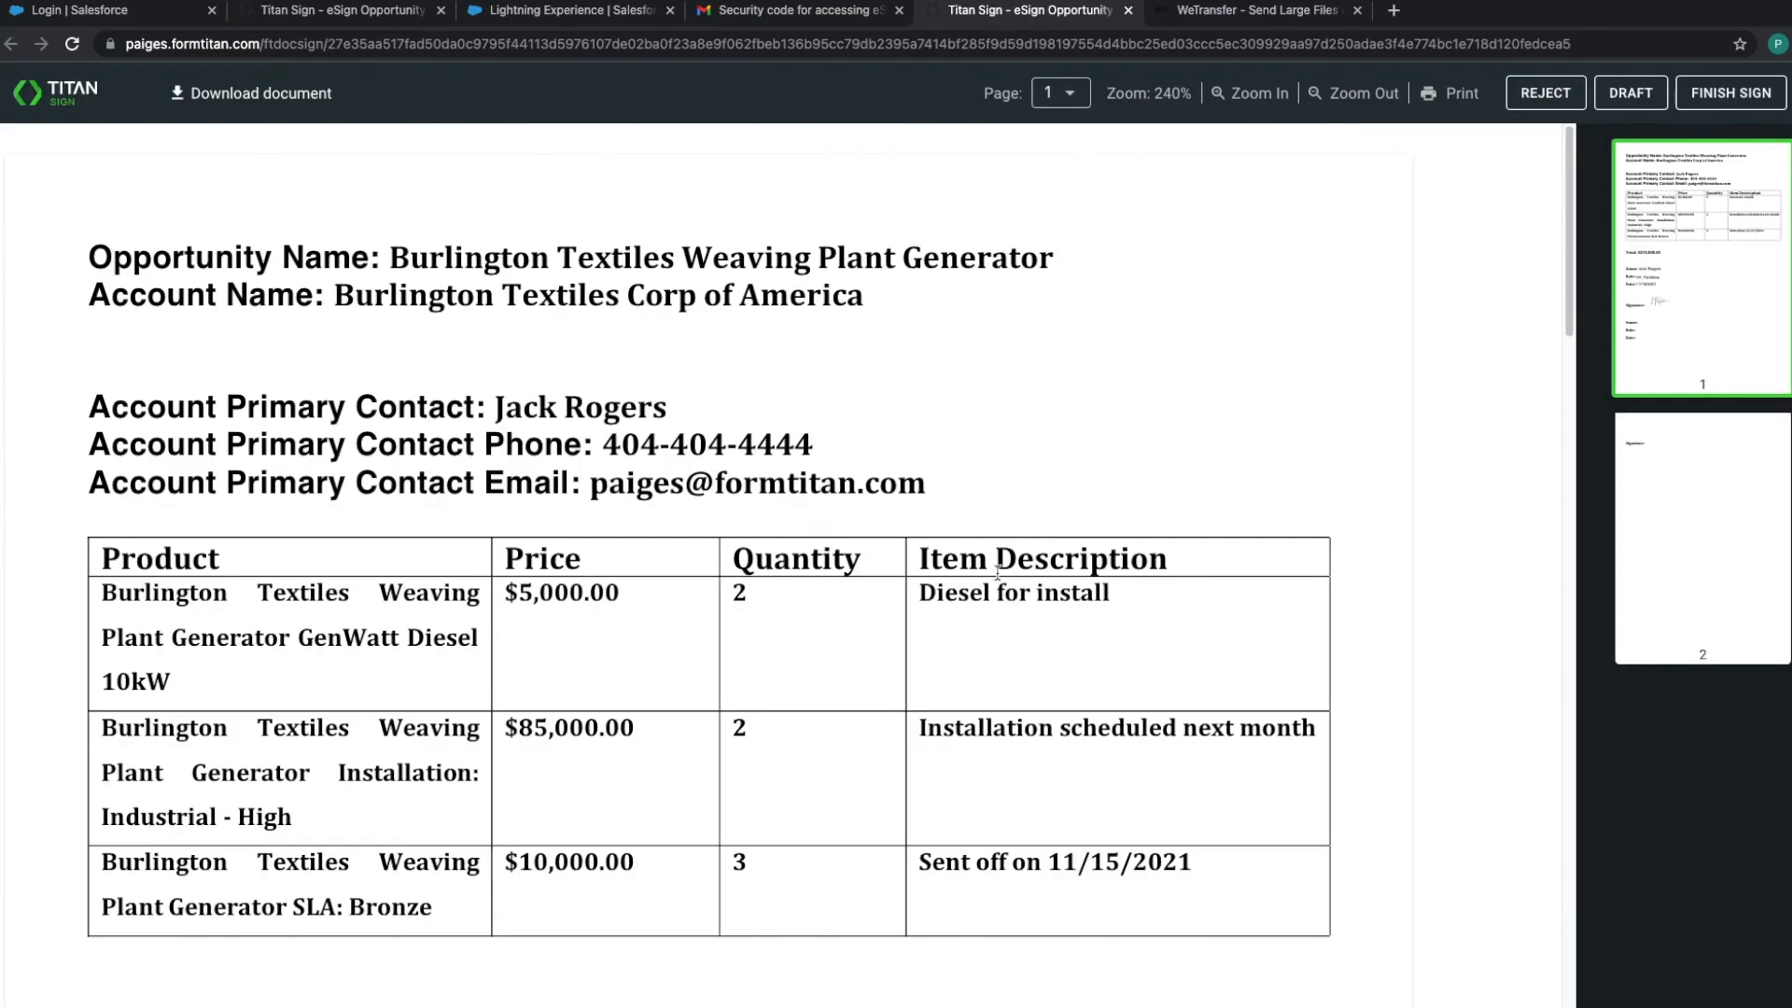
- Set the second signer's date to 11/16/2021
scroll(876, 633, "down", 3)
scroll(876, 633, "down", 6)
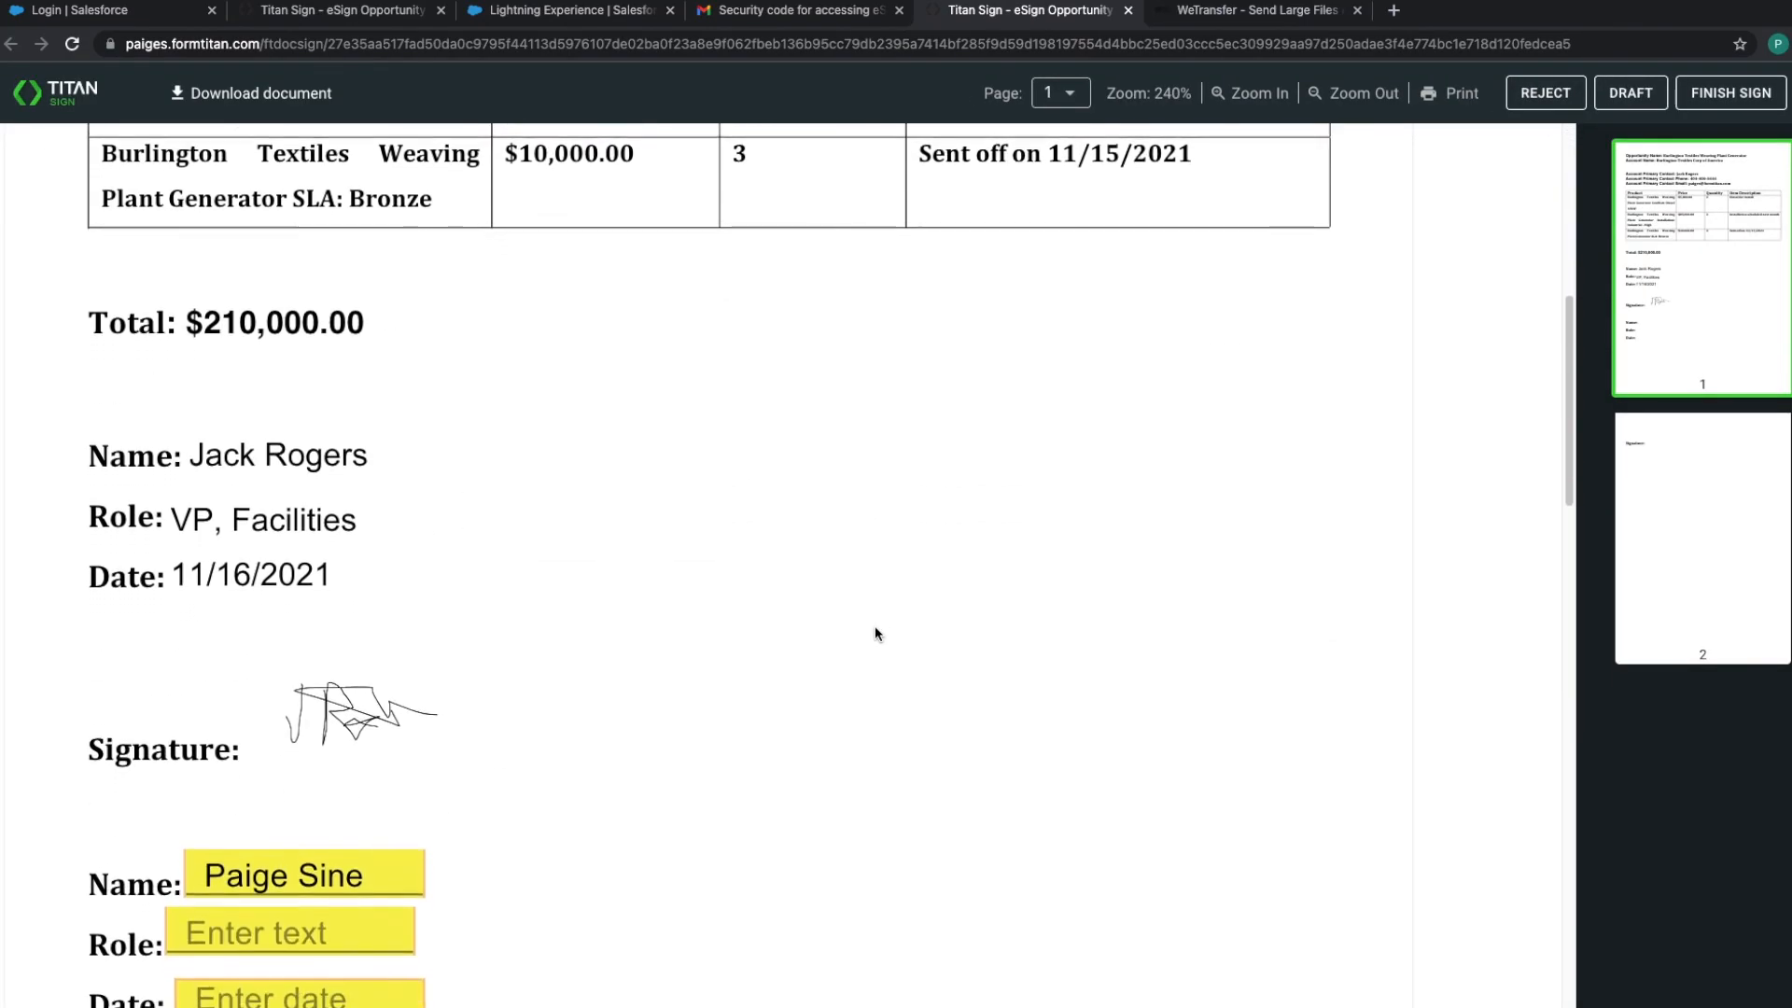
scroll(676, 670, "down", 4)
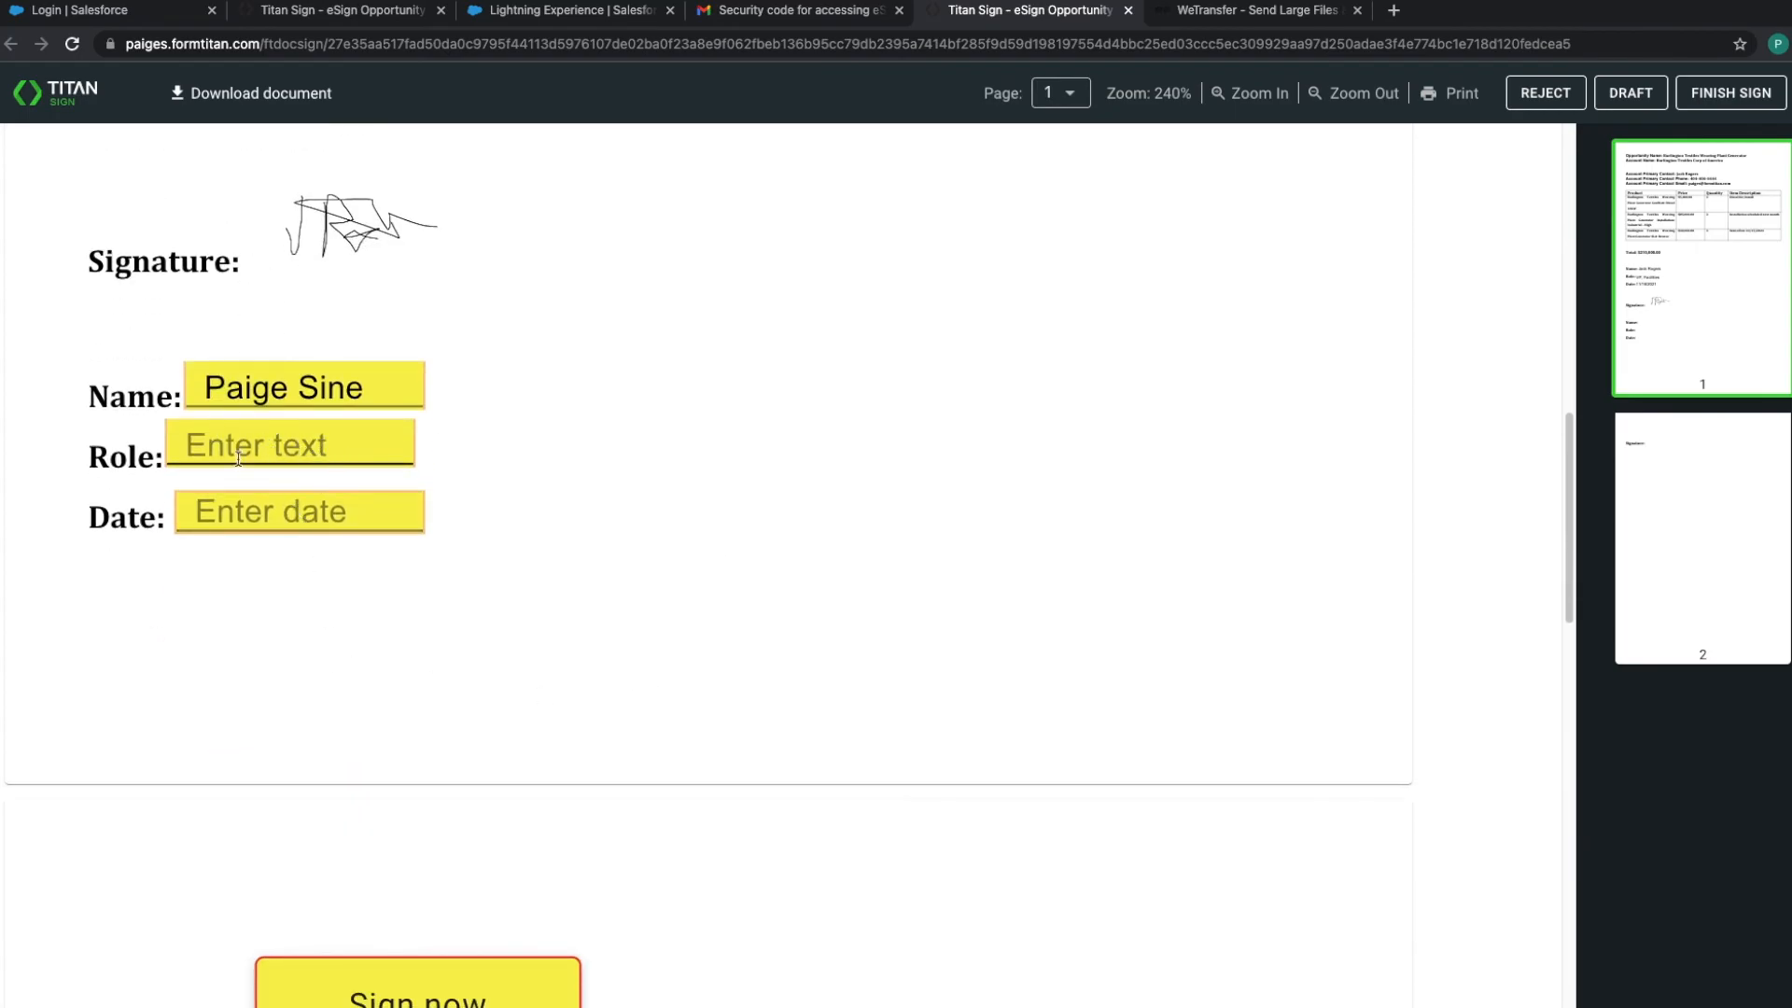
left_click(271, 511)
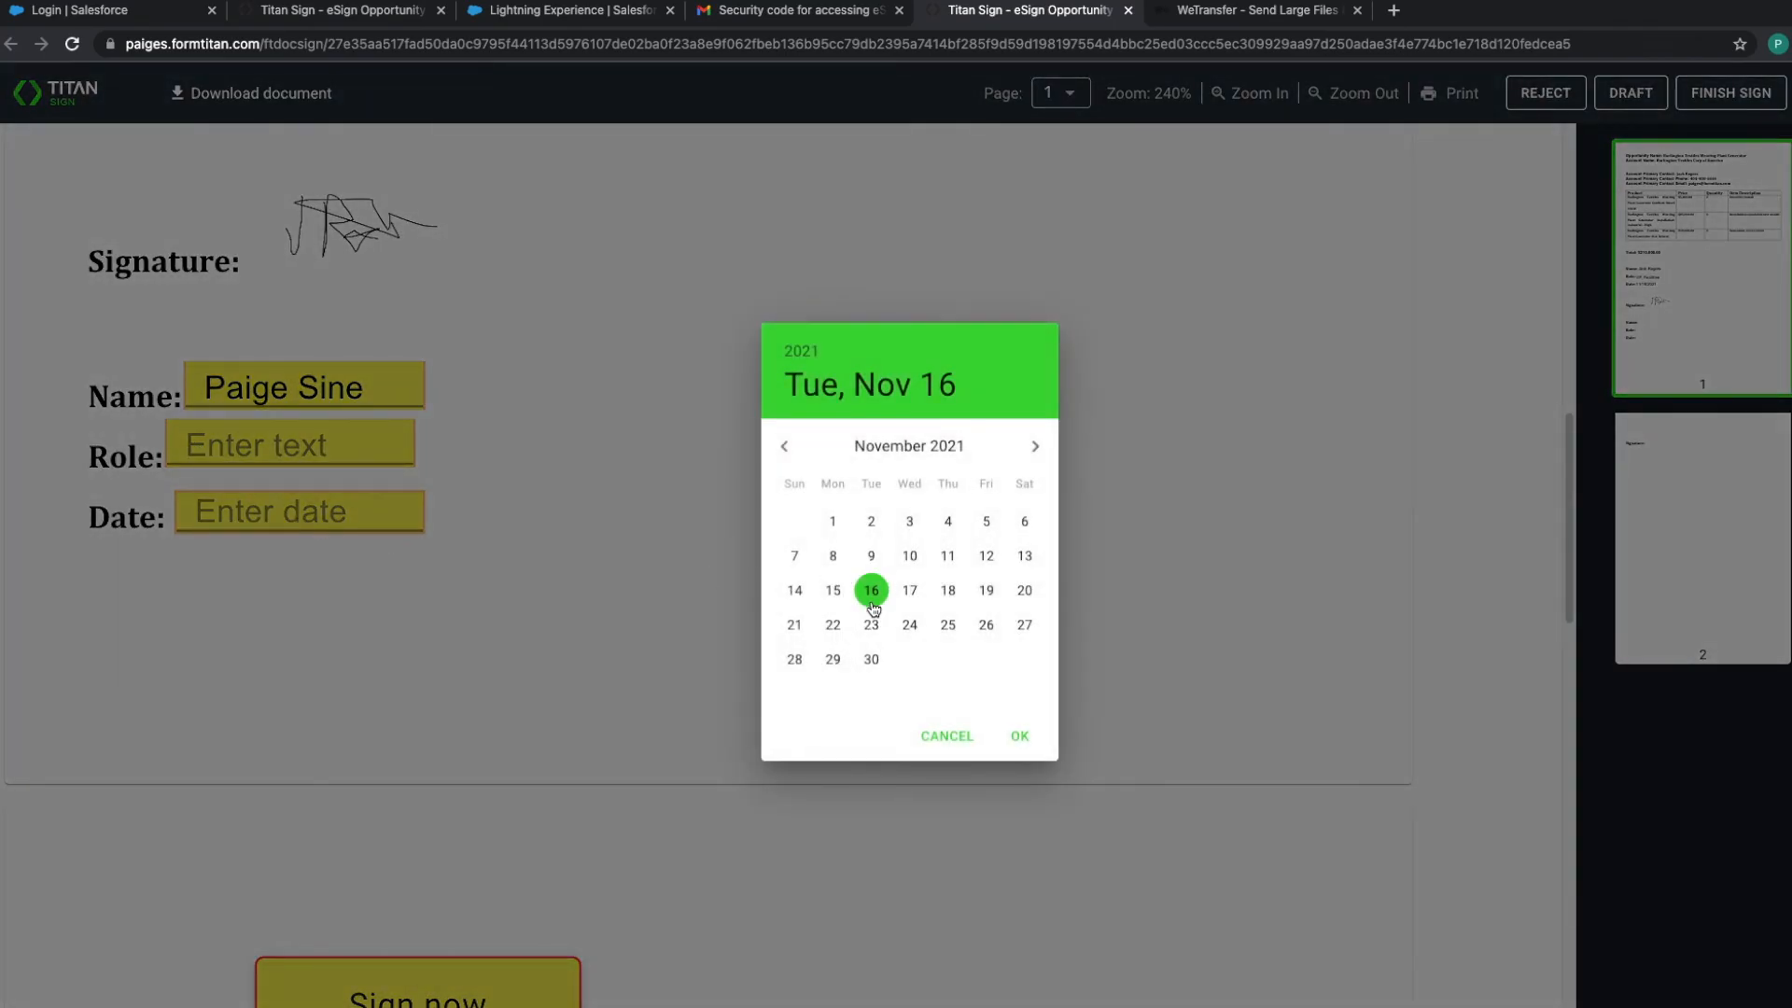
left_click(1013, 735)
- Draw a new 'PS' signature and place it in the Signature field
scroll(704, 704, "down", 4)
left_click(569, 602)
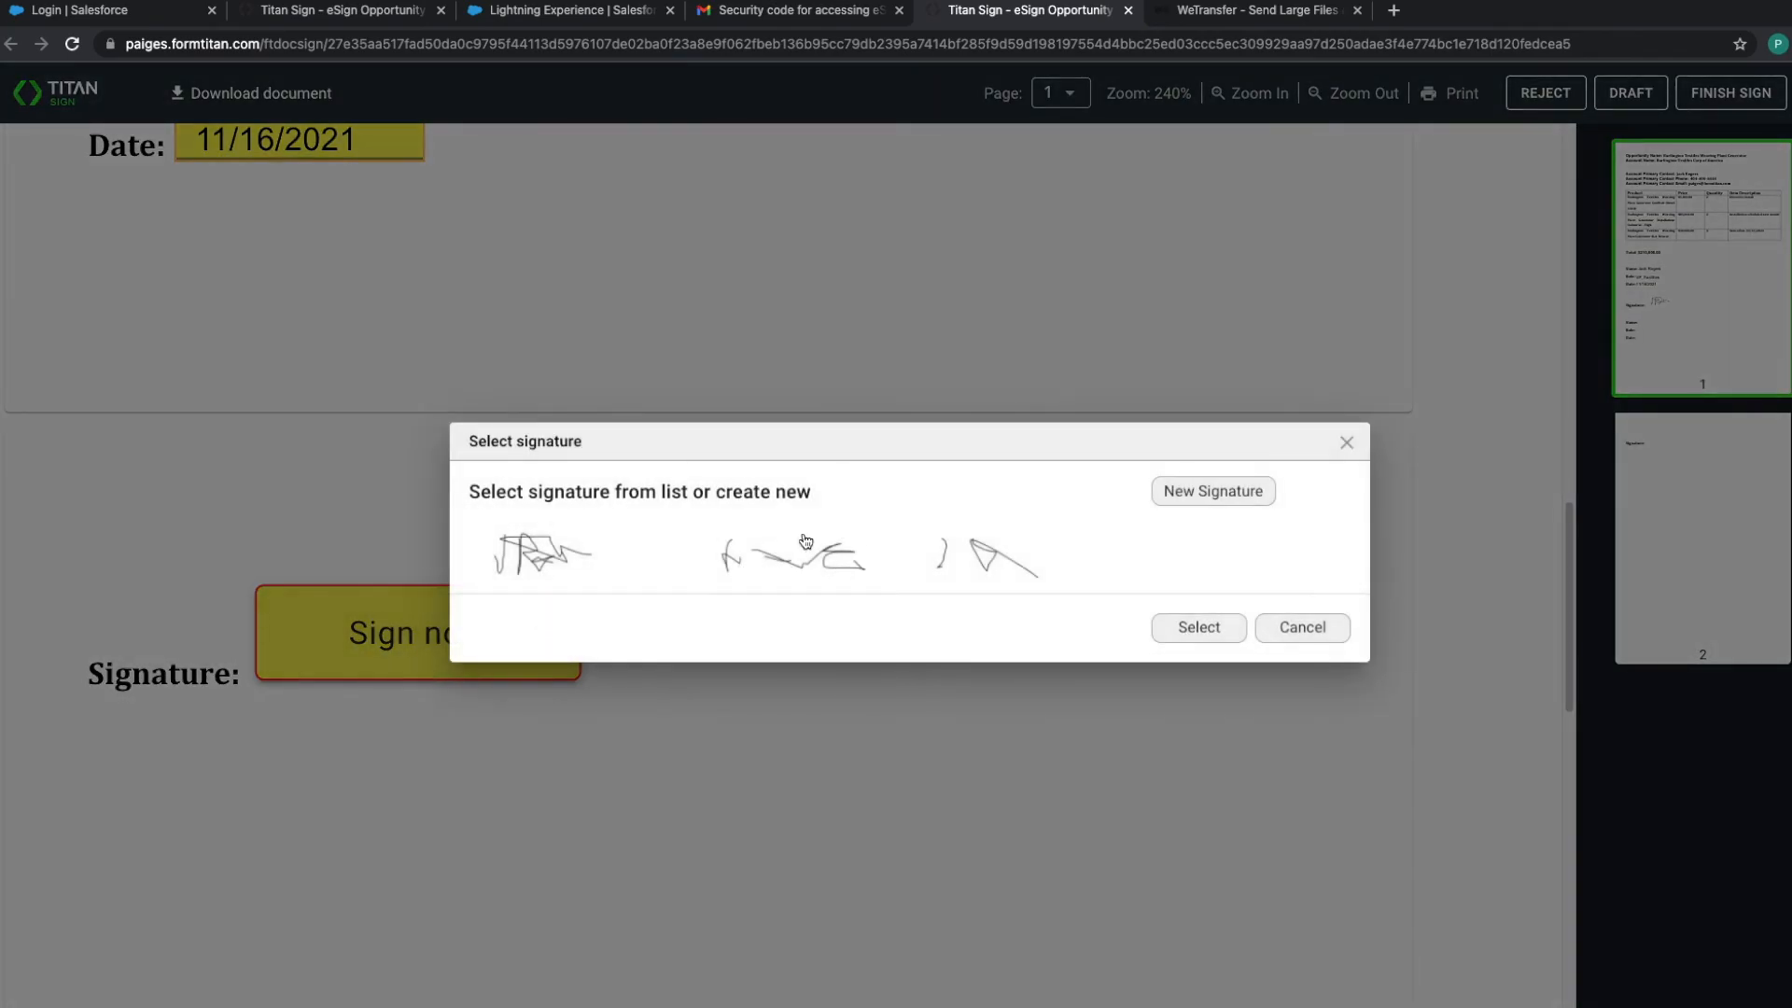
left_click(1214, 492)
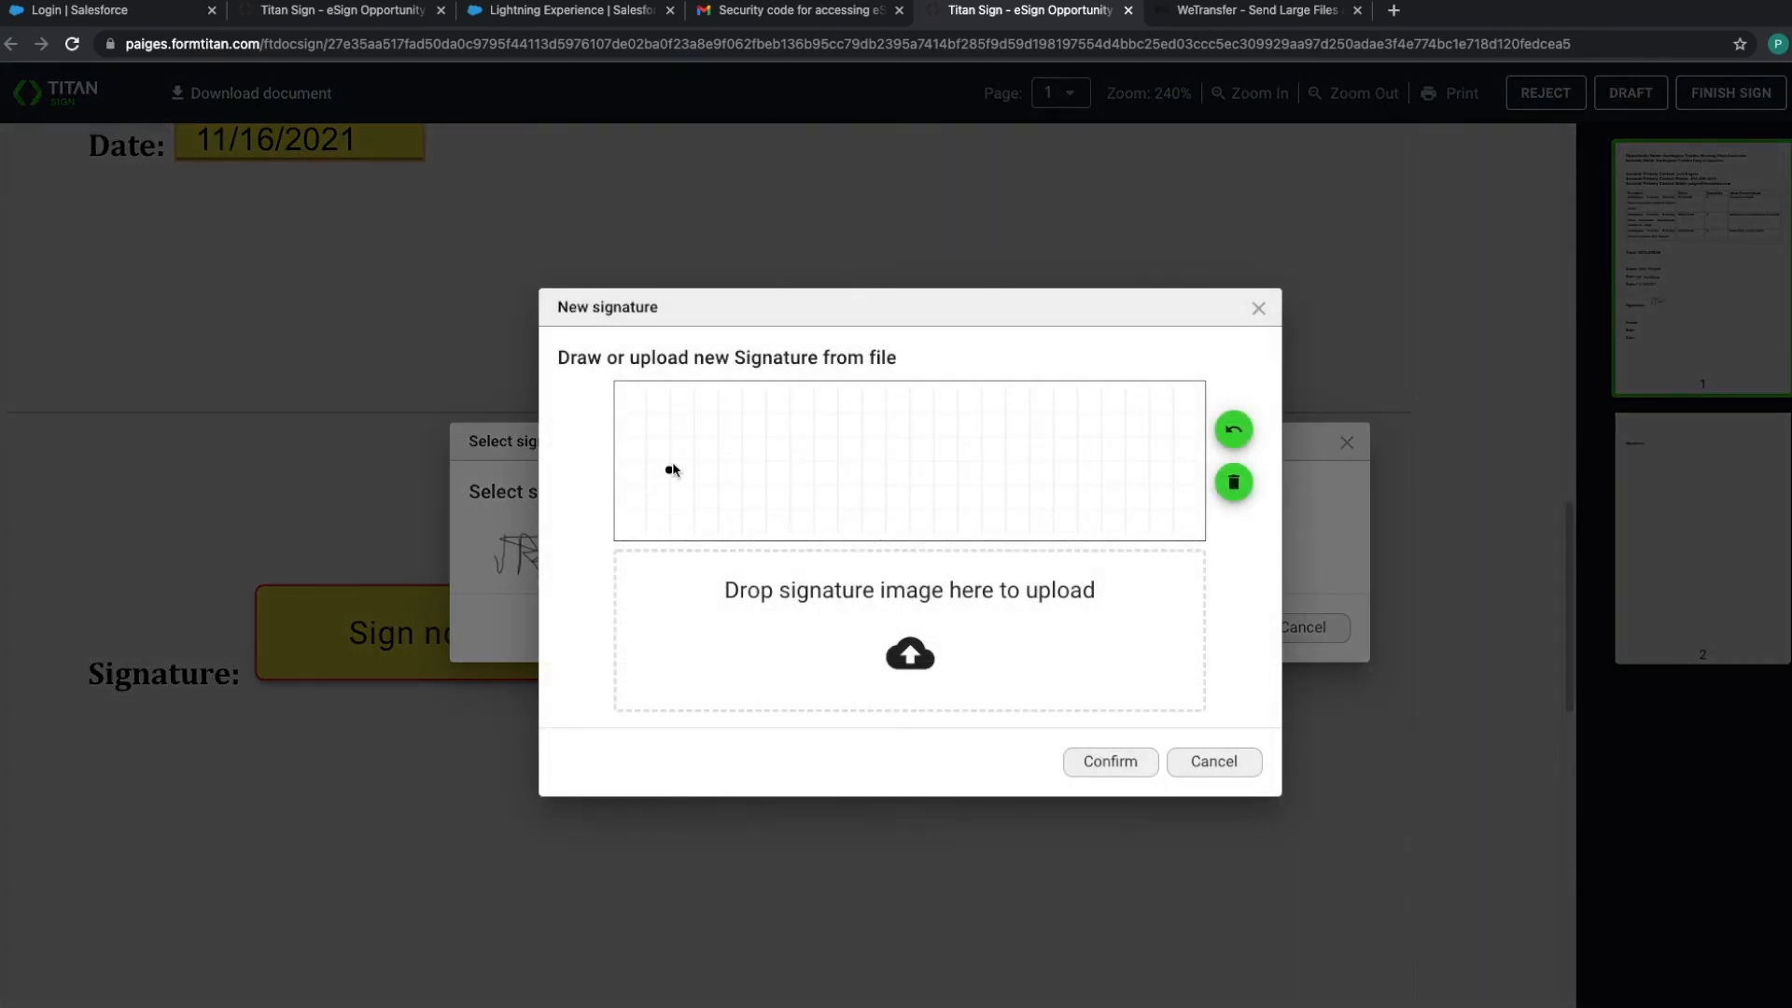
left_click_drag(697, 413, 699, 532)
mouse_move(697, 415)
left_mouse_down()
mouse_move(720, 460)
mouse_move(702, 473)
left_mouse_up()
mouse_move(825, 418)
left_mouse_down()
mouse_move(767, 474)
mouse_move(770, 508)
left_mouse_up()
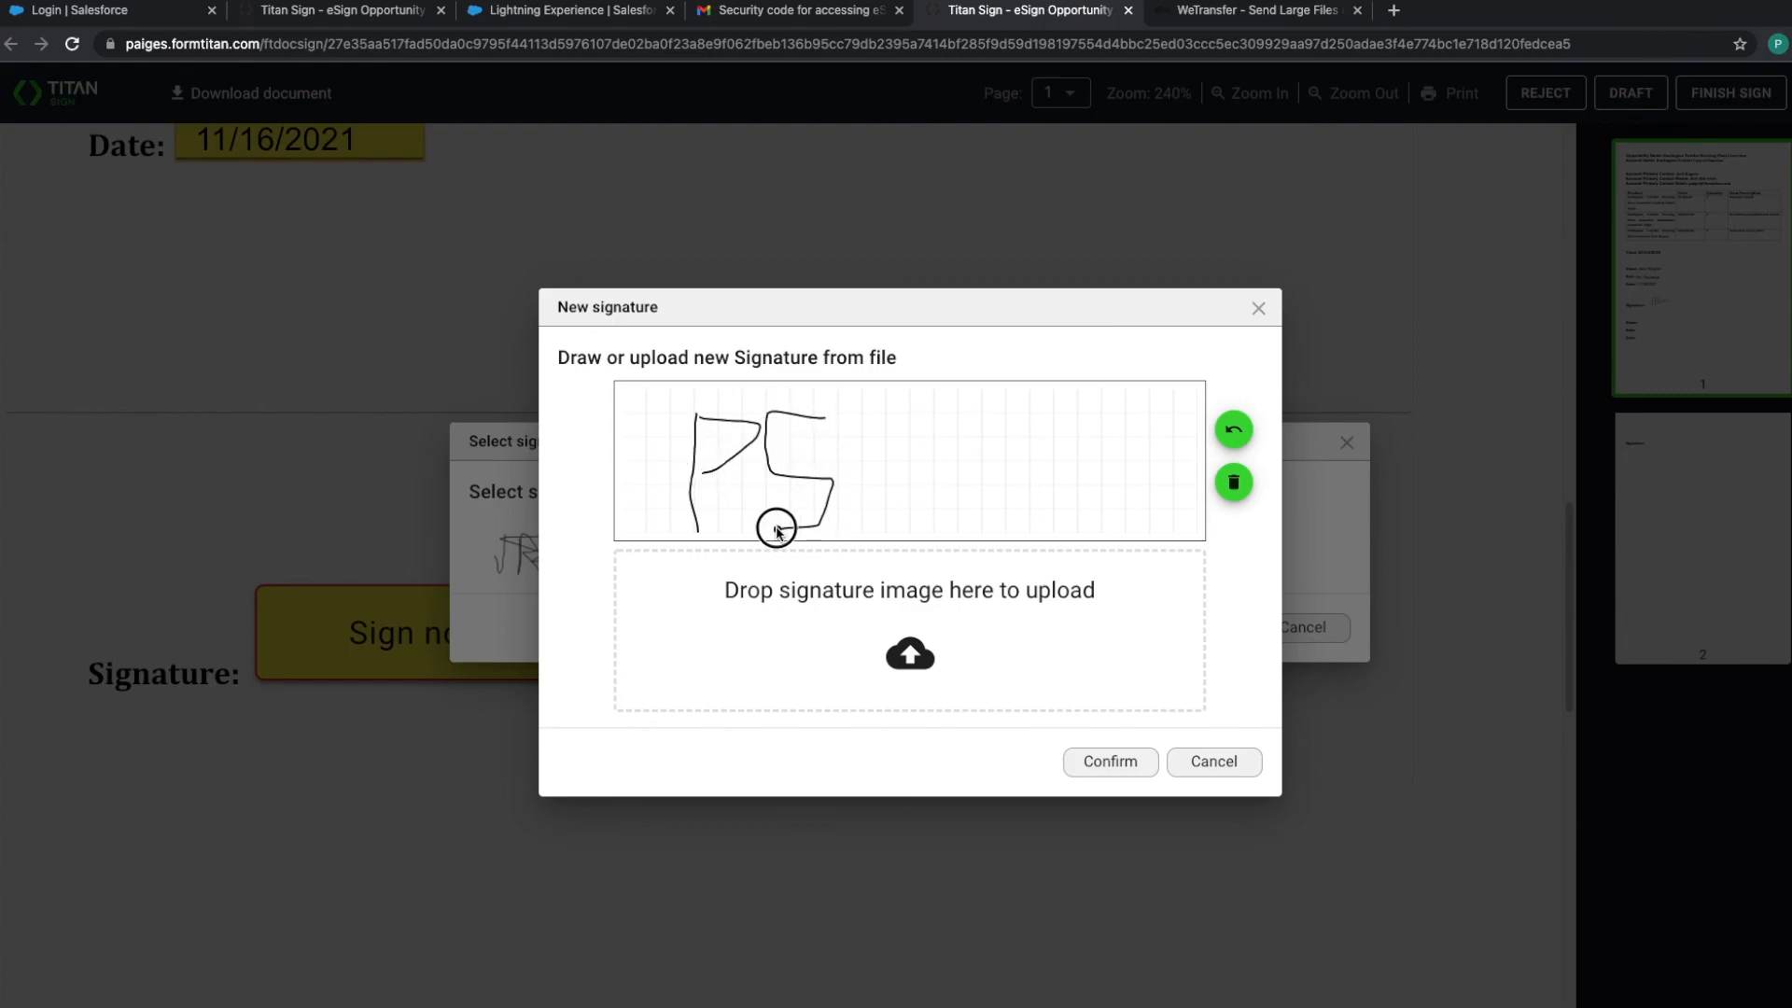
left_click(1116, 771)
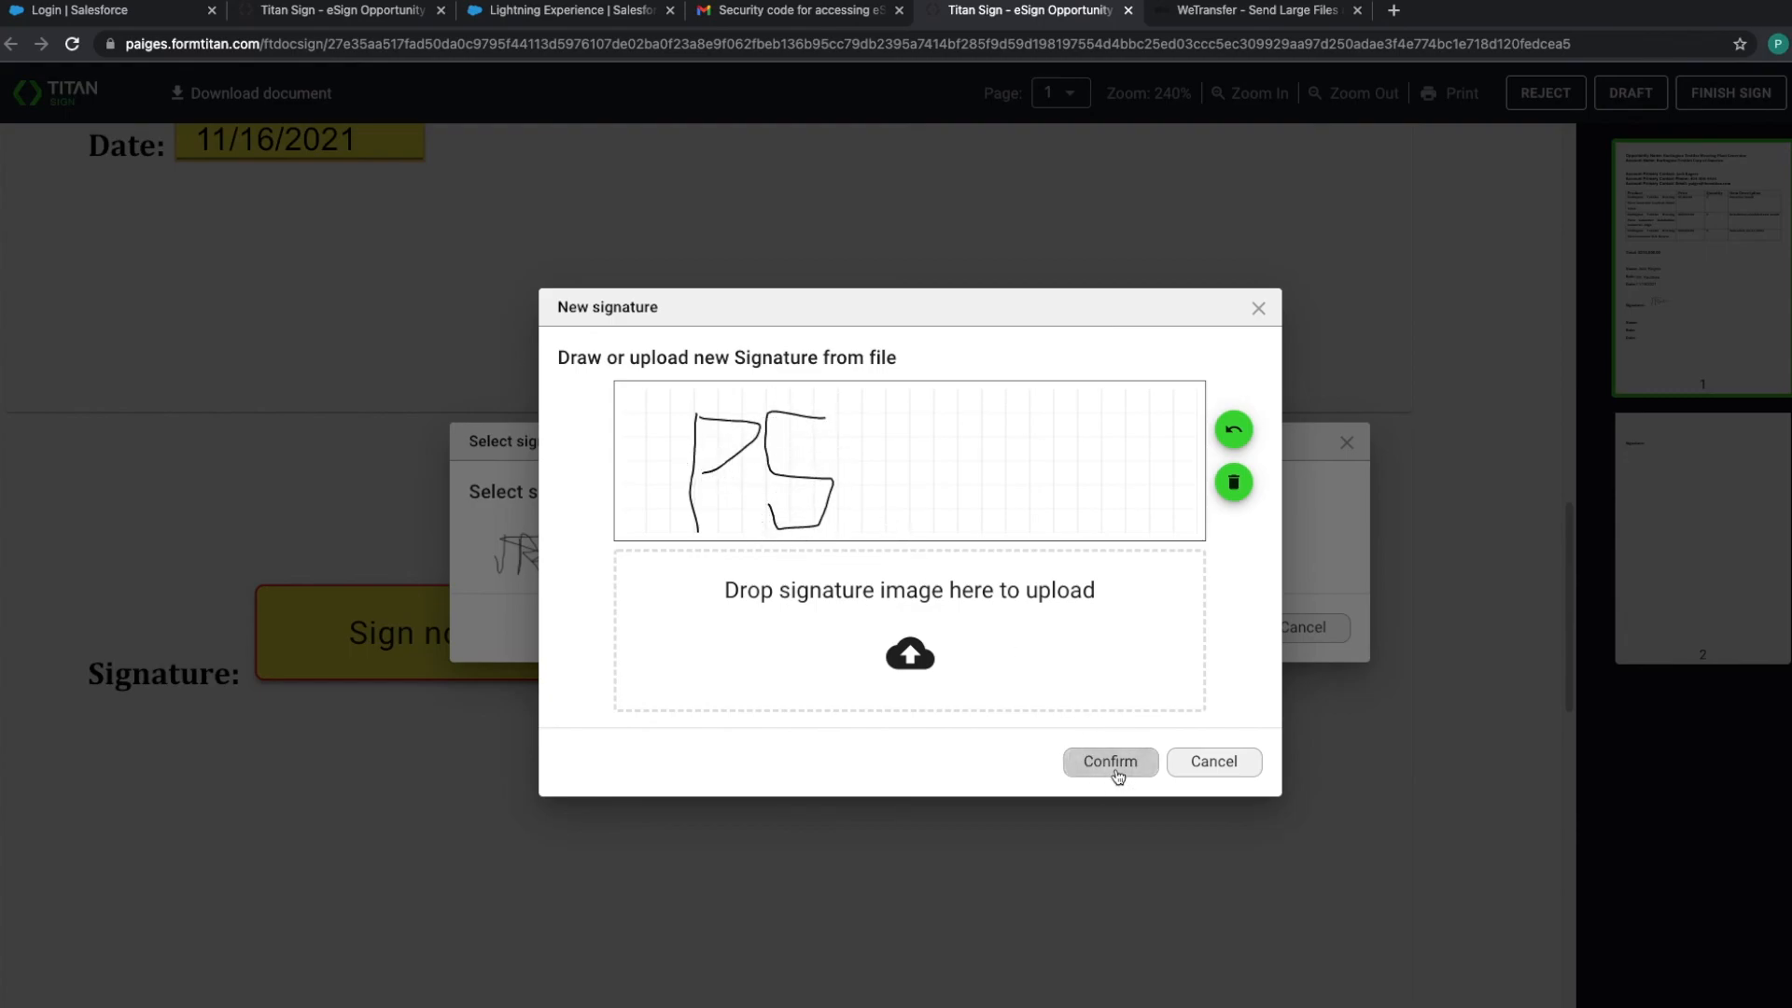
- Finish signing the document and close the completed signing tab
scroll(901, 572, "down", 3)
scroll(940, 568, "up", 10)
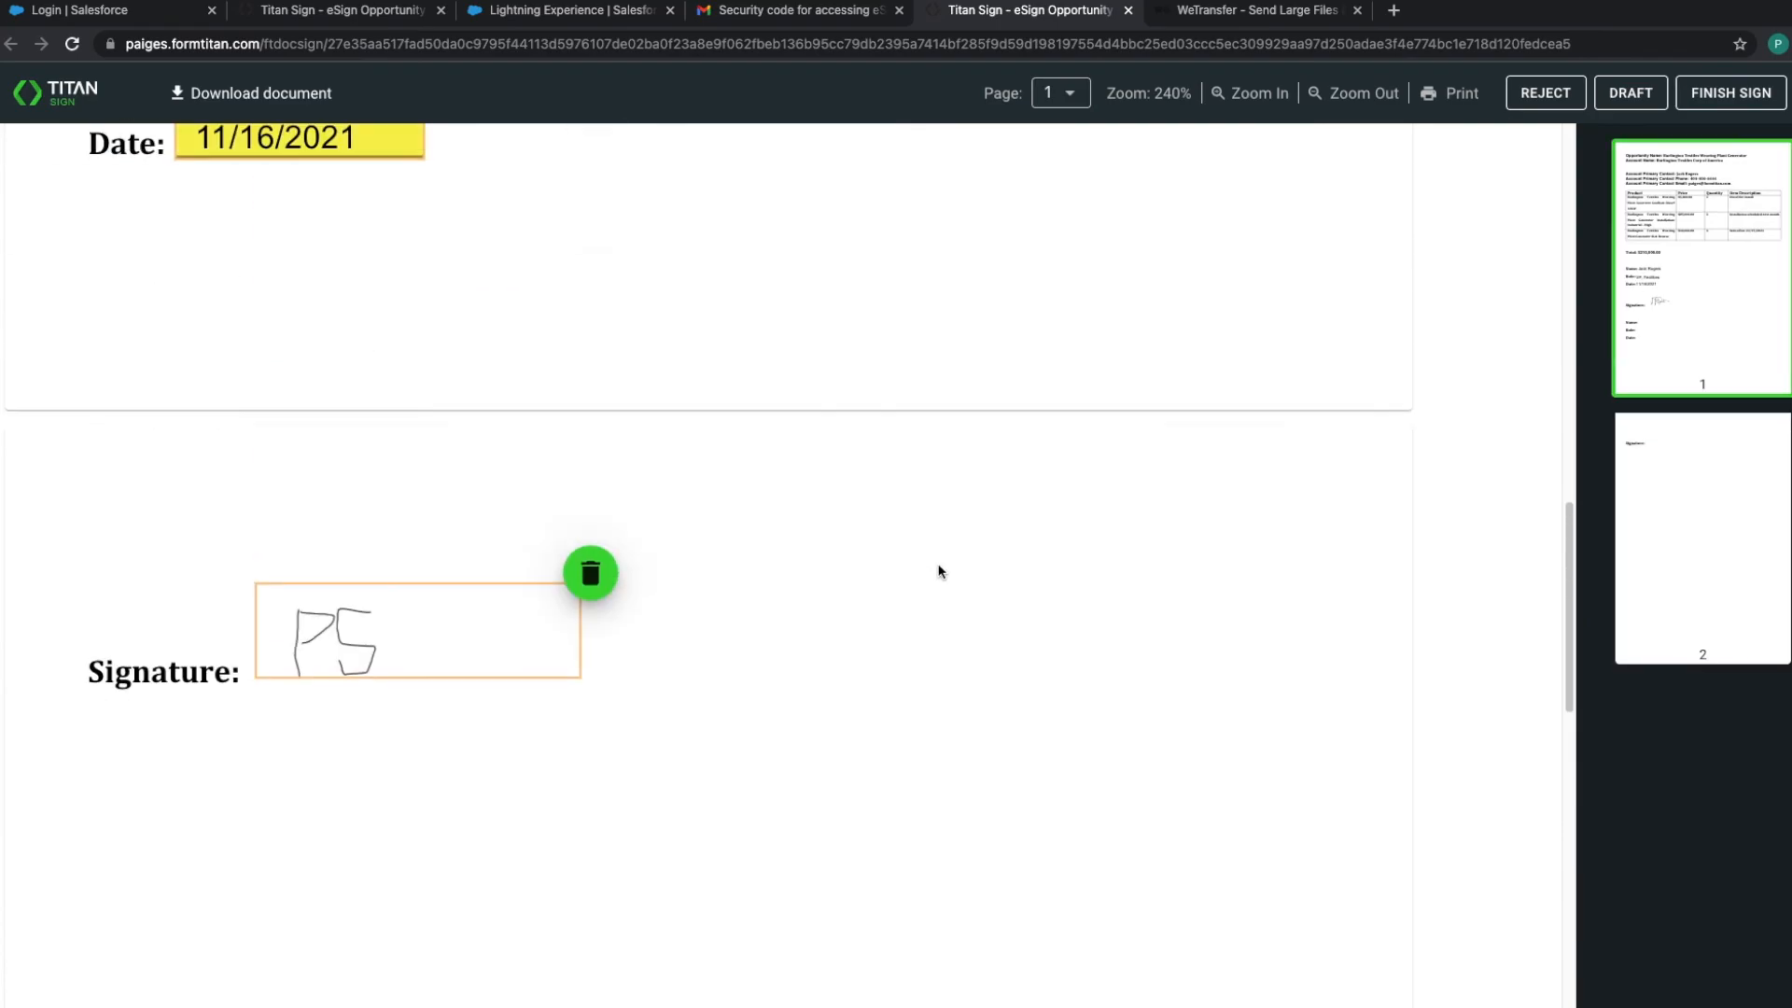
left_click(1736, 101)
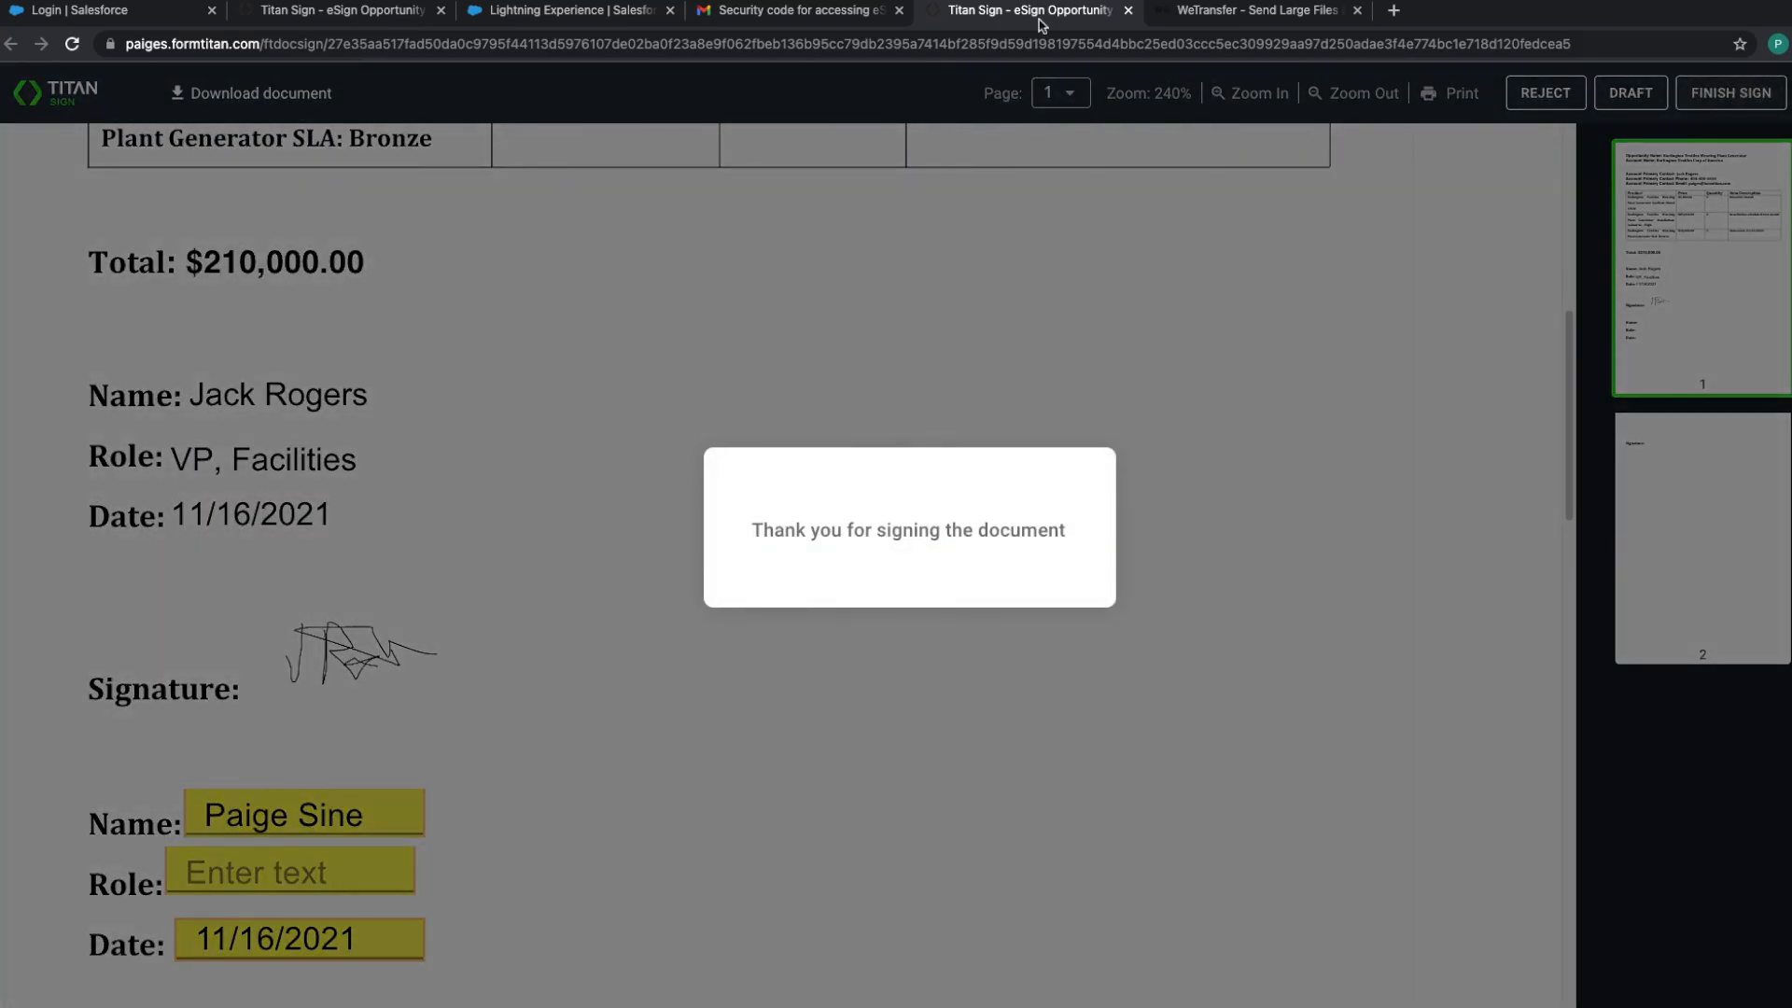
left_click(1129, 10)
- Dismiss Good Job, reload the Burlington Textiles opportunity, and view all Notes & Attachments
left_click(581, 11)
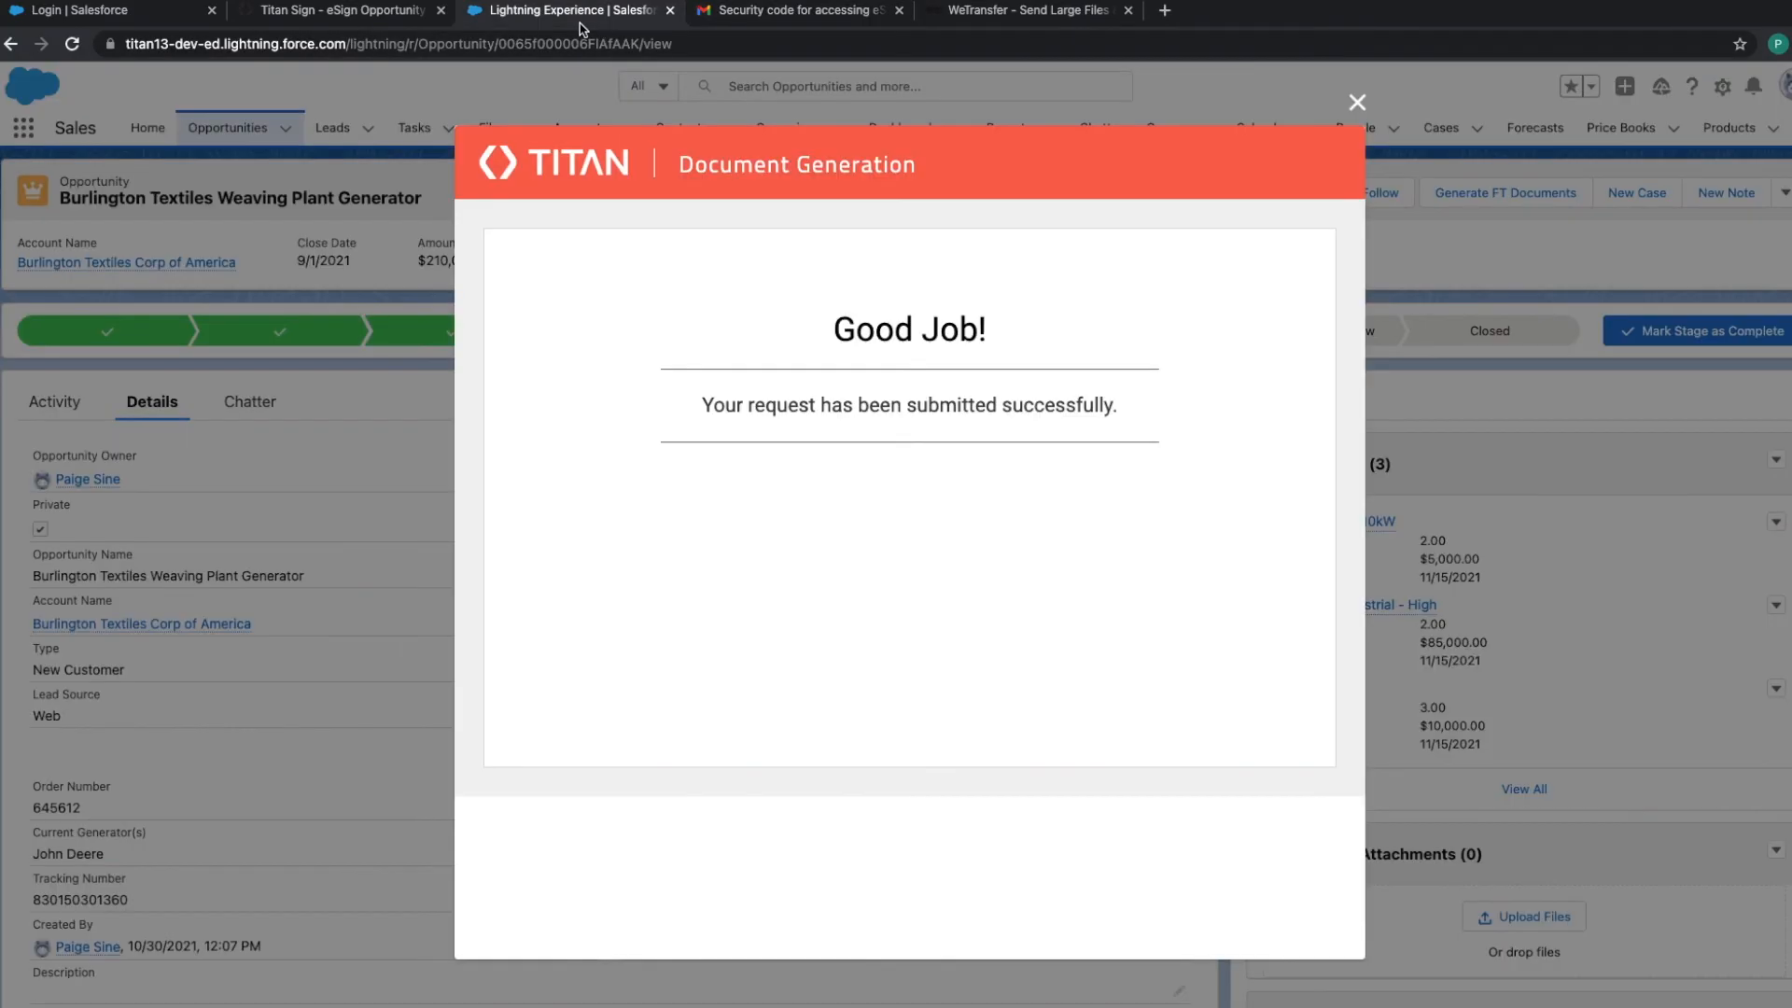
left_click(1357, 102)
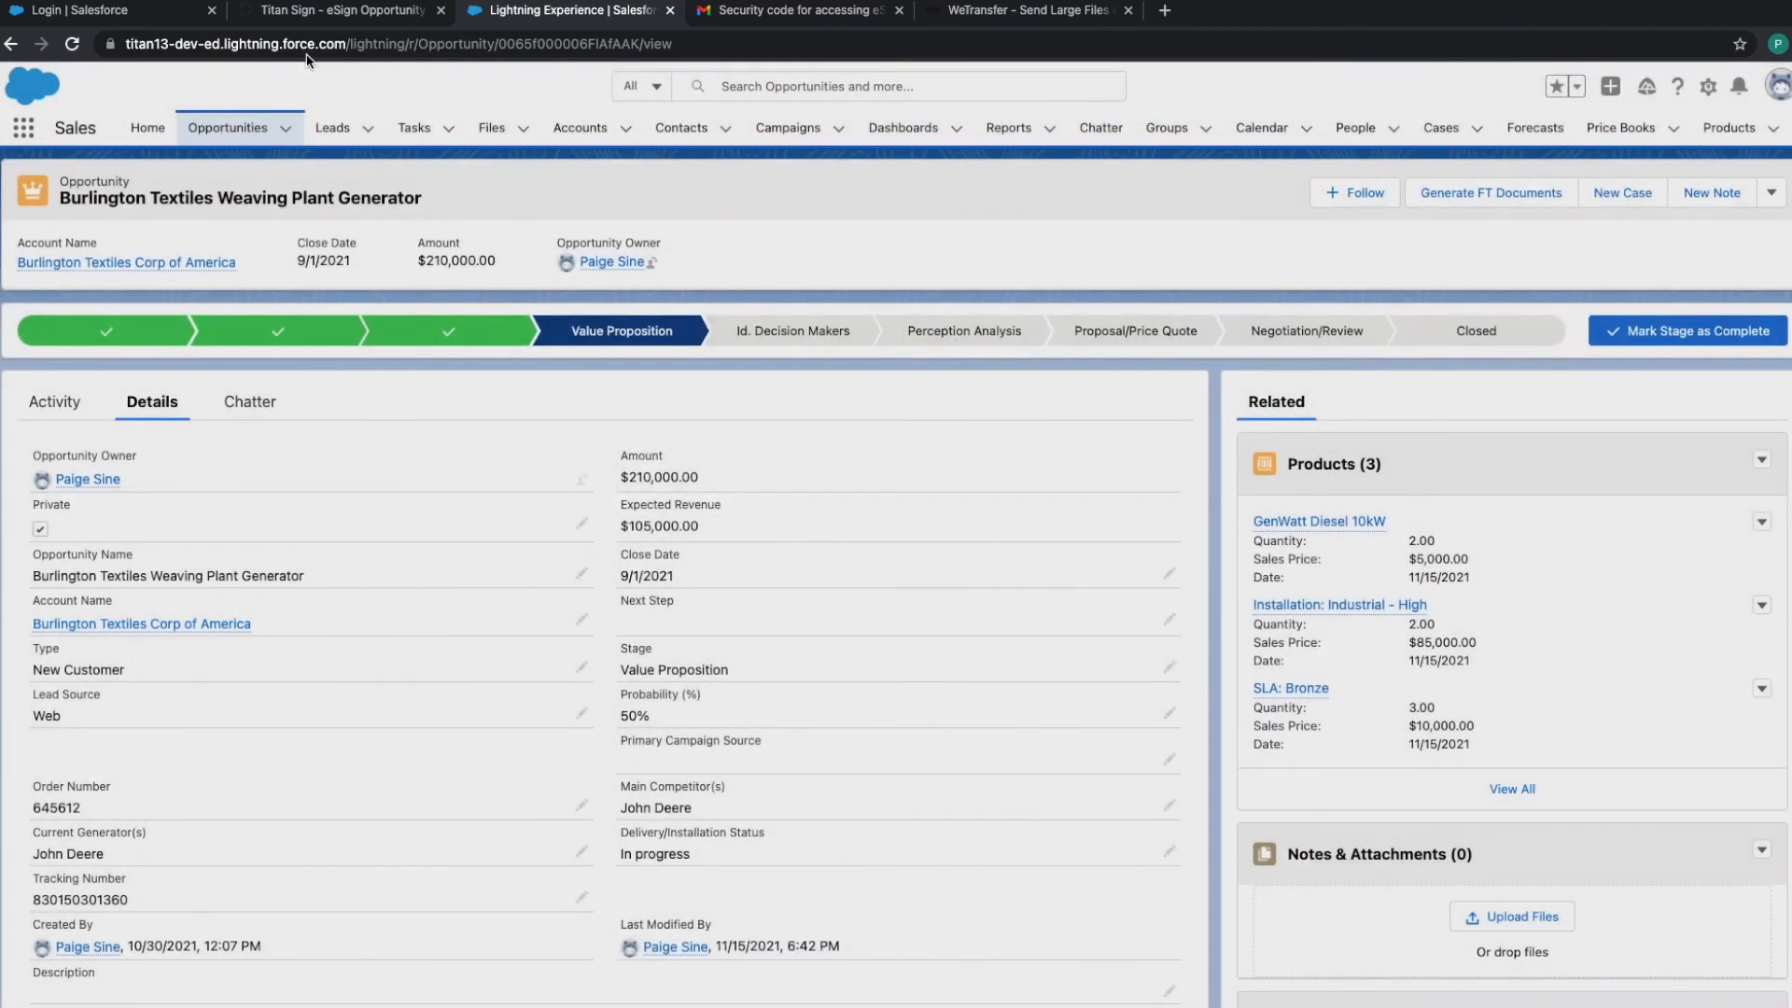
key("ctrl+r")
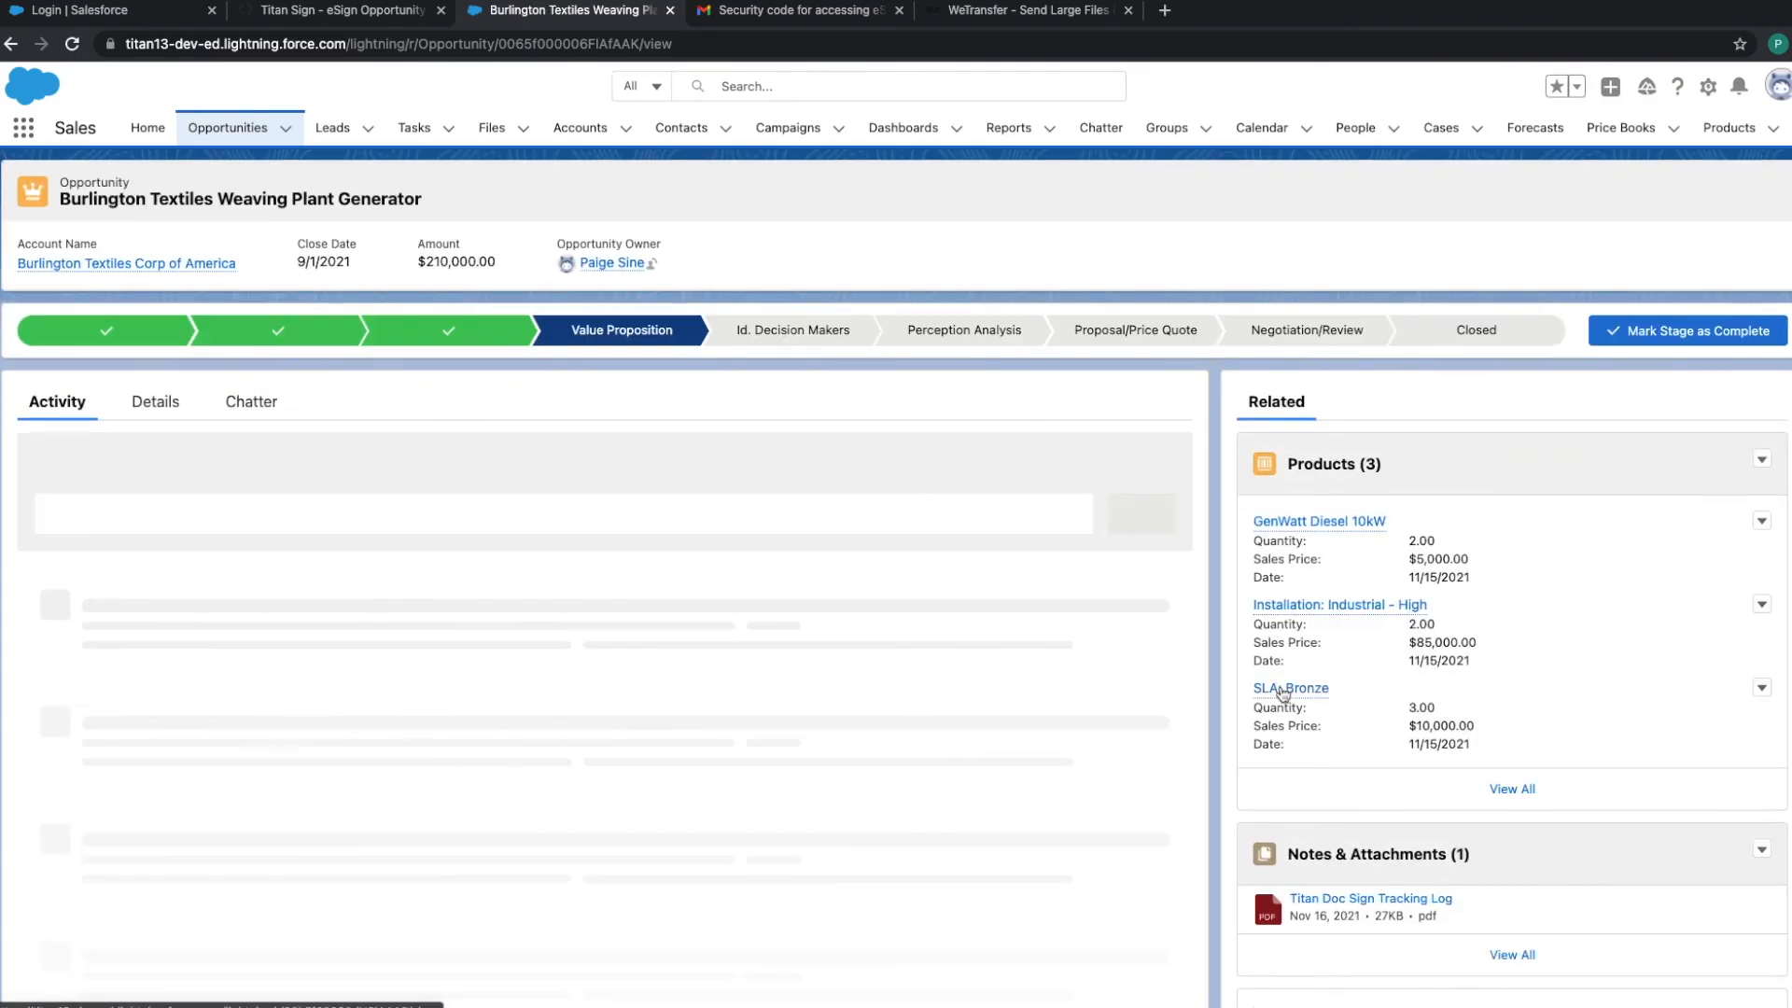
mouse_move(1274, 700)
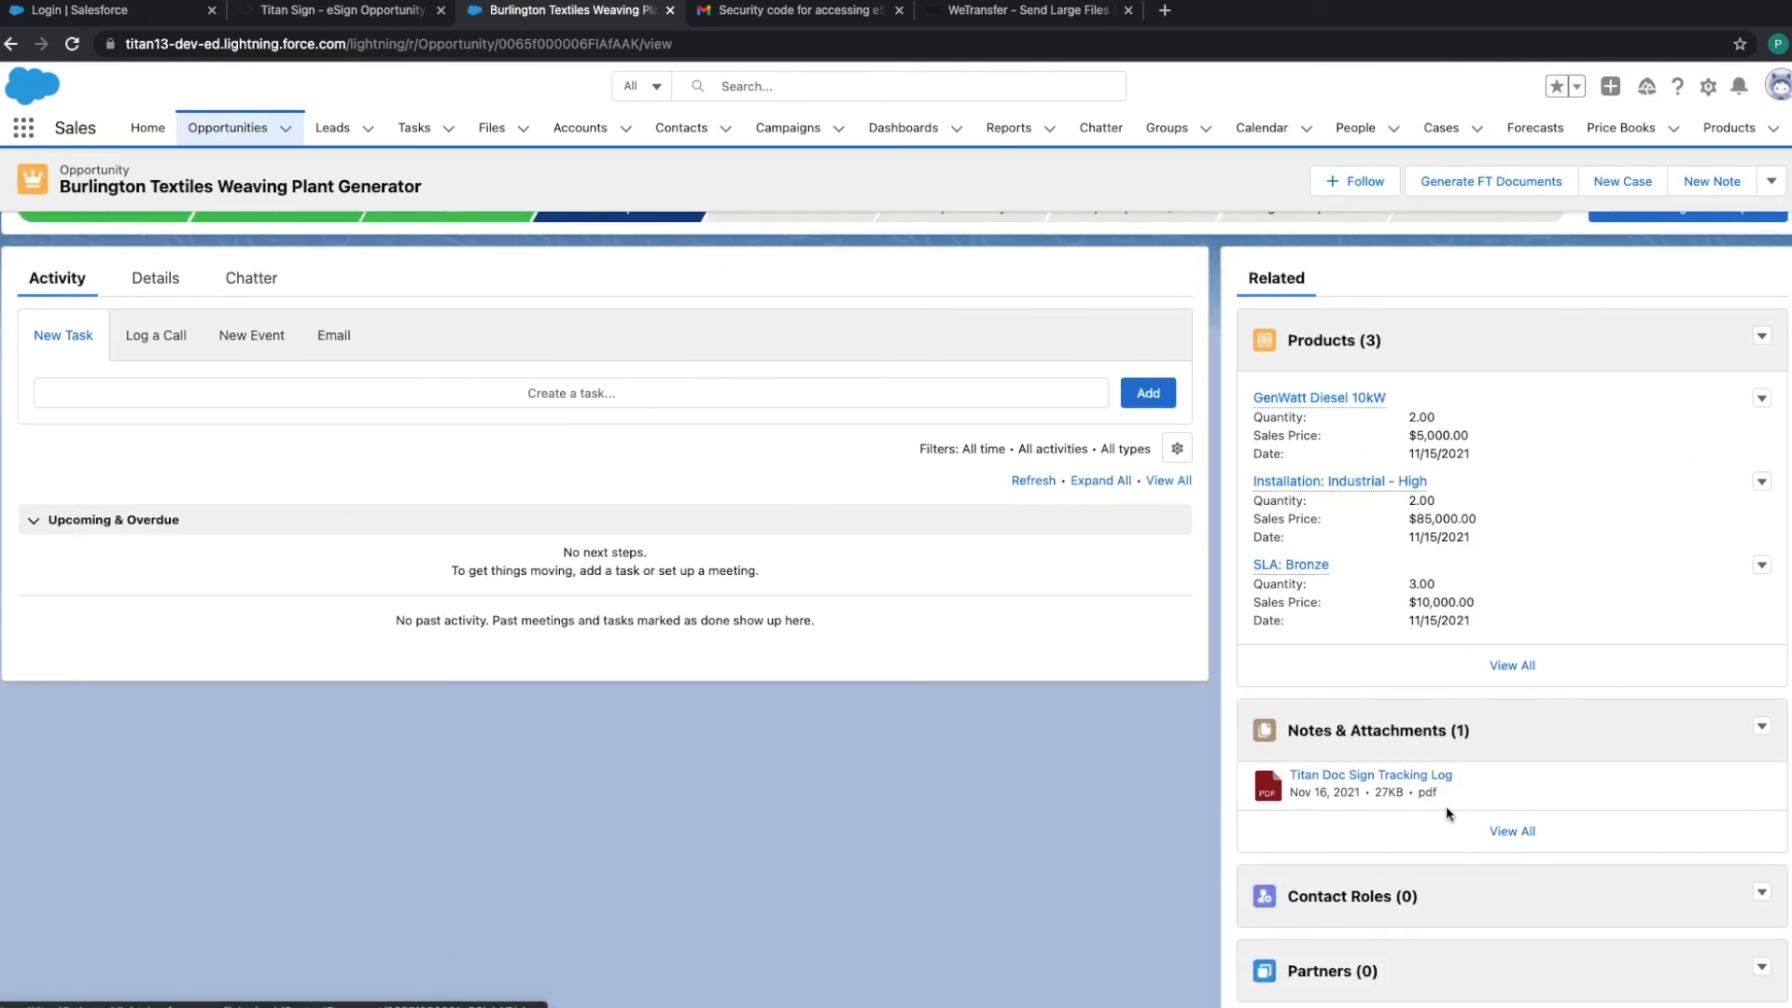
left_click(1497, 832)
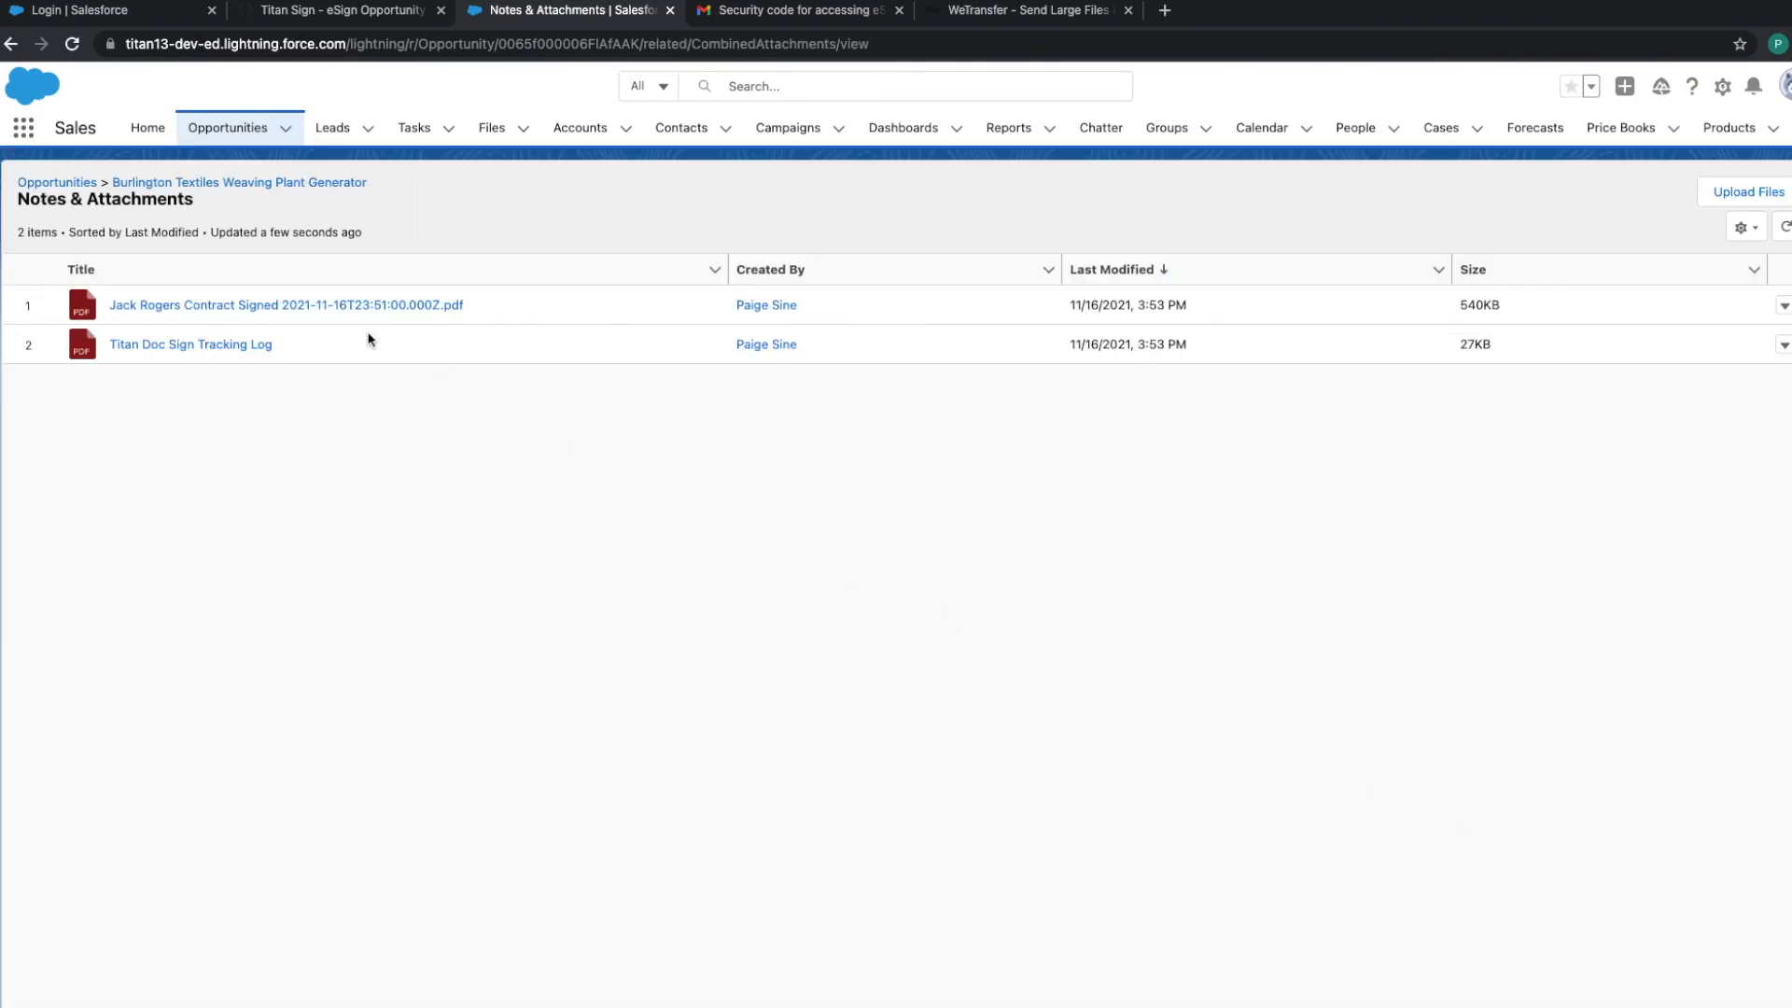
left_click(231, 348)
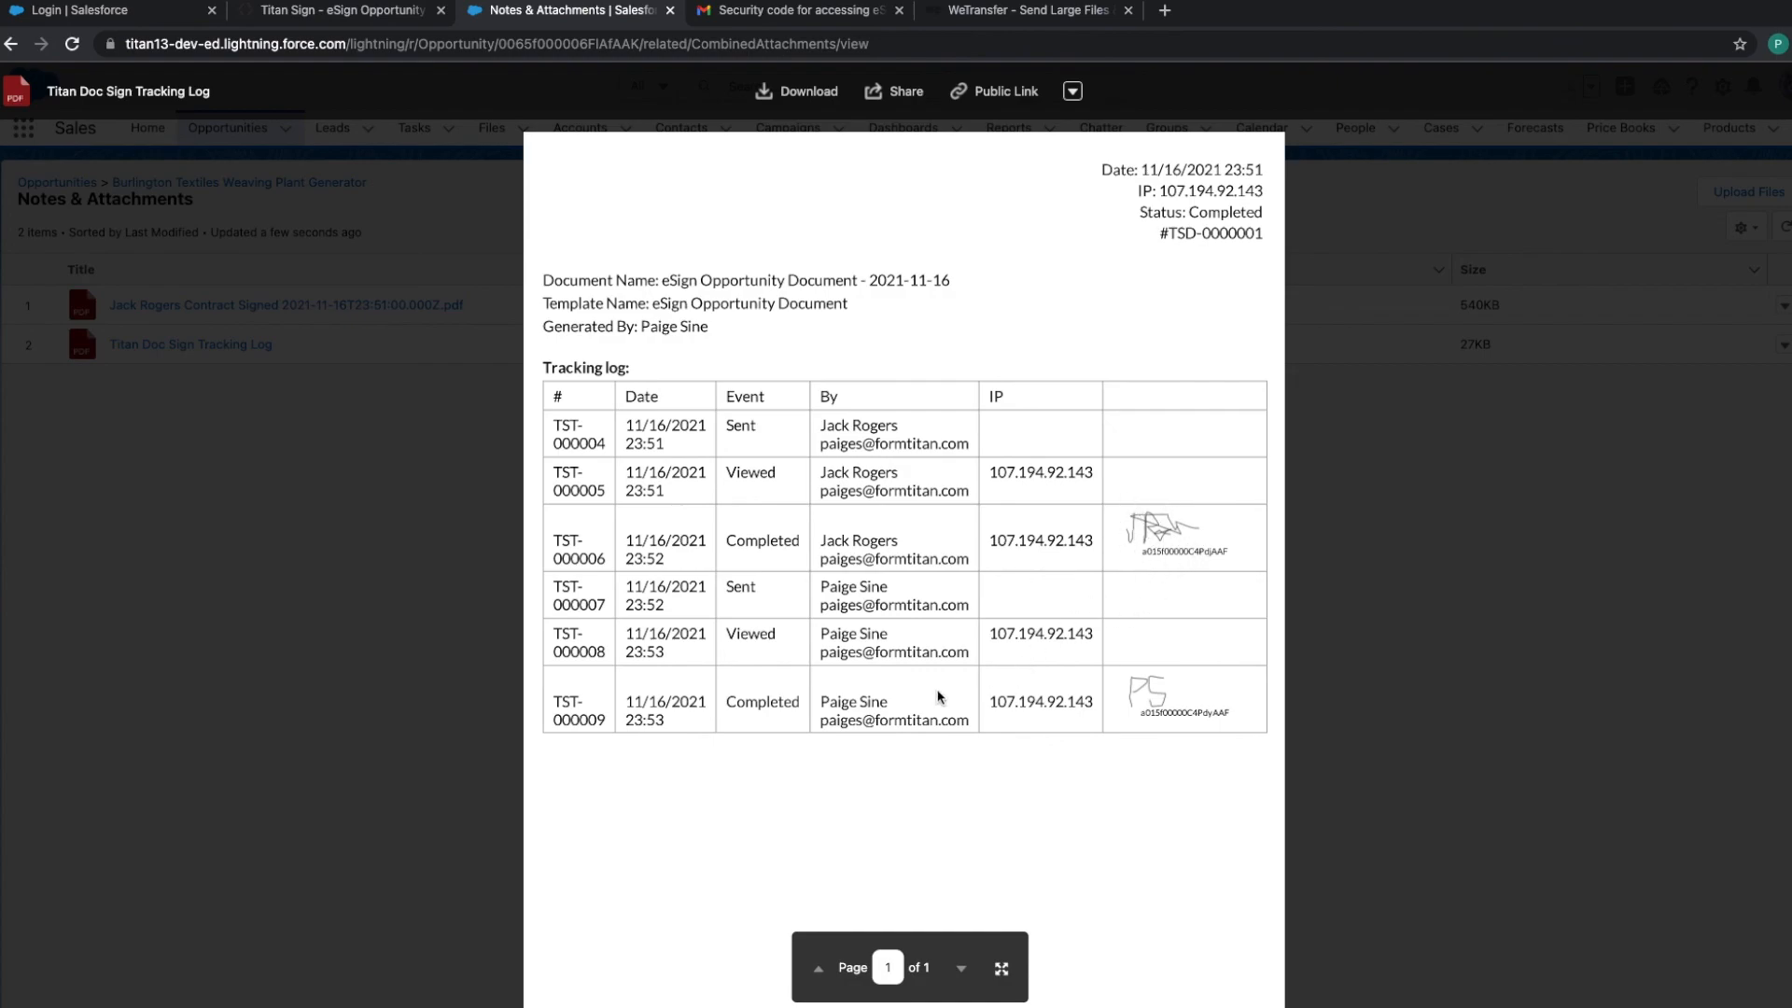
left_click(1786, 97)
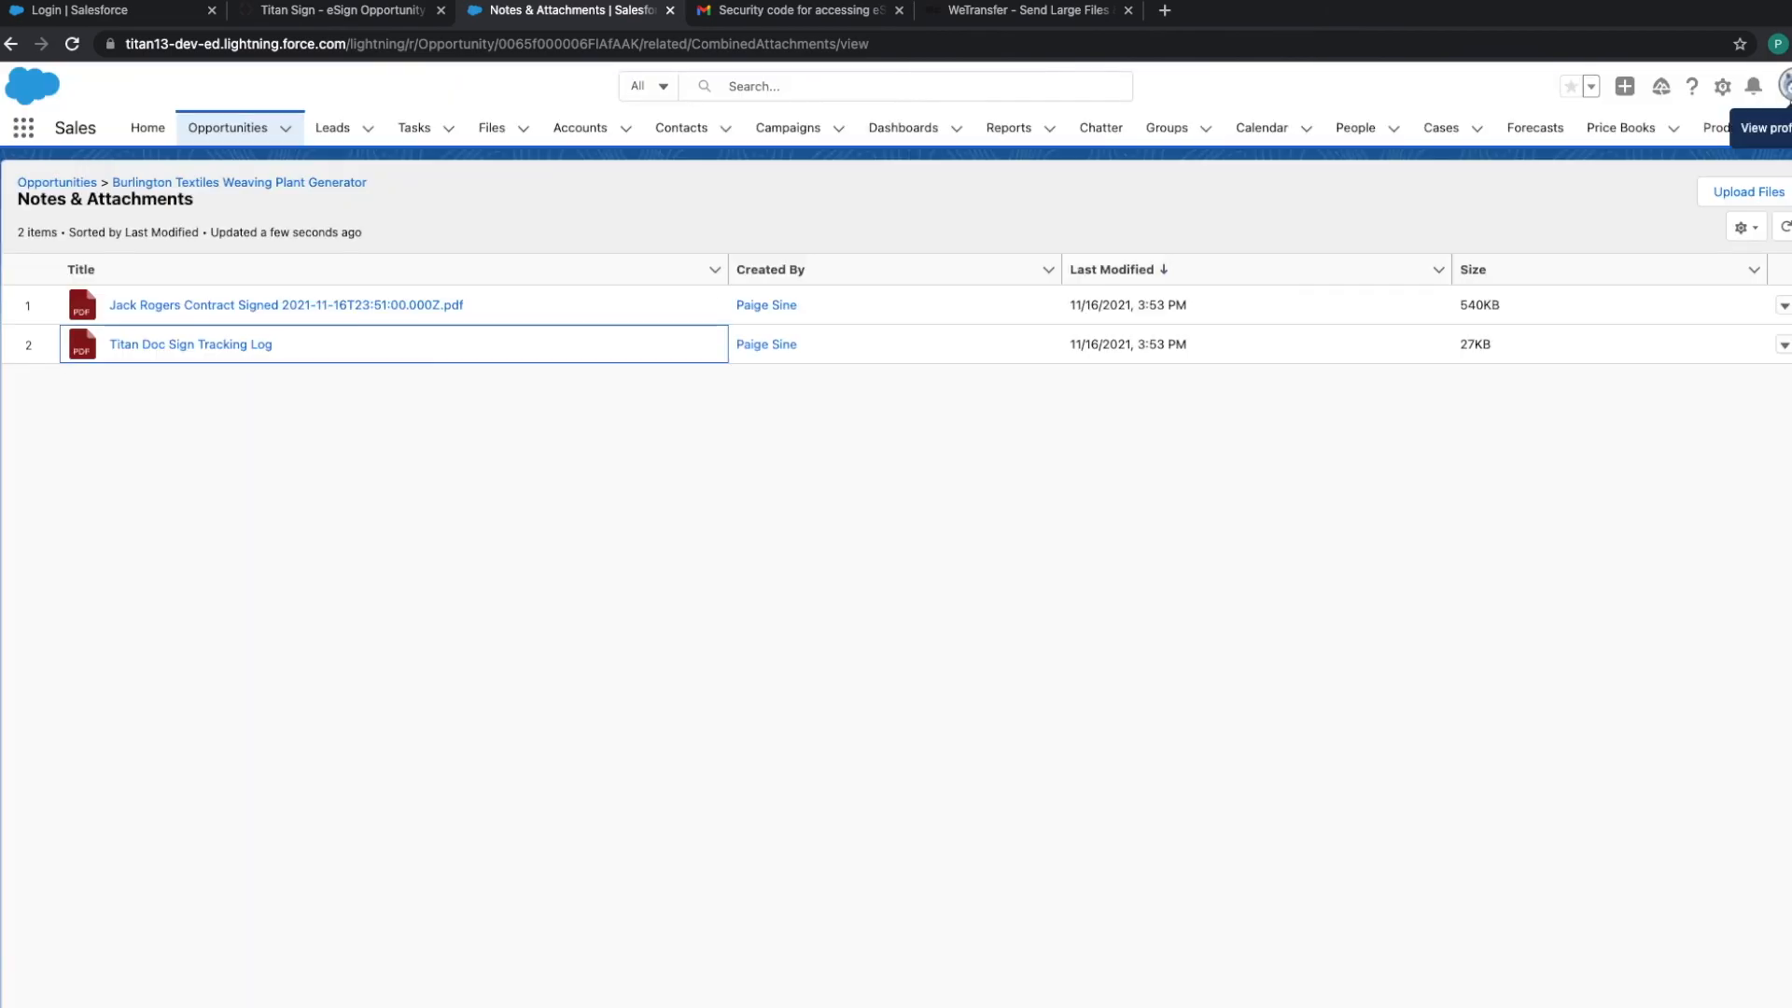
left_click(343, 308)
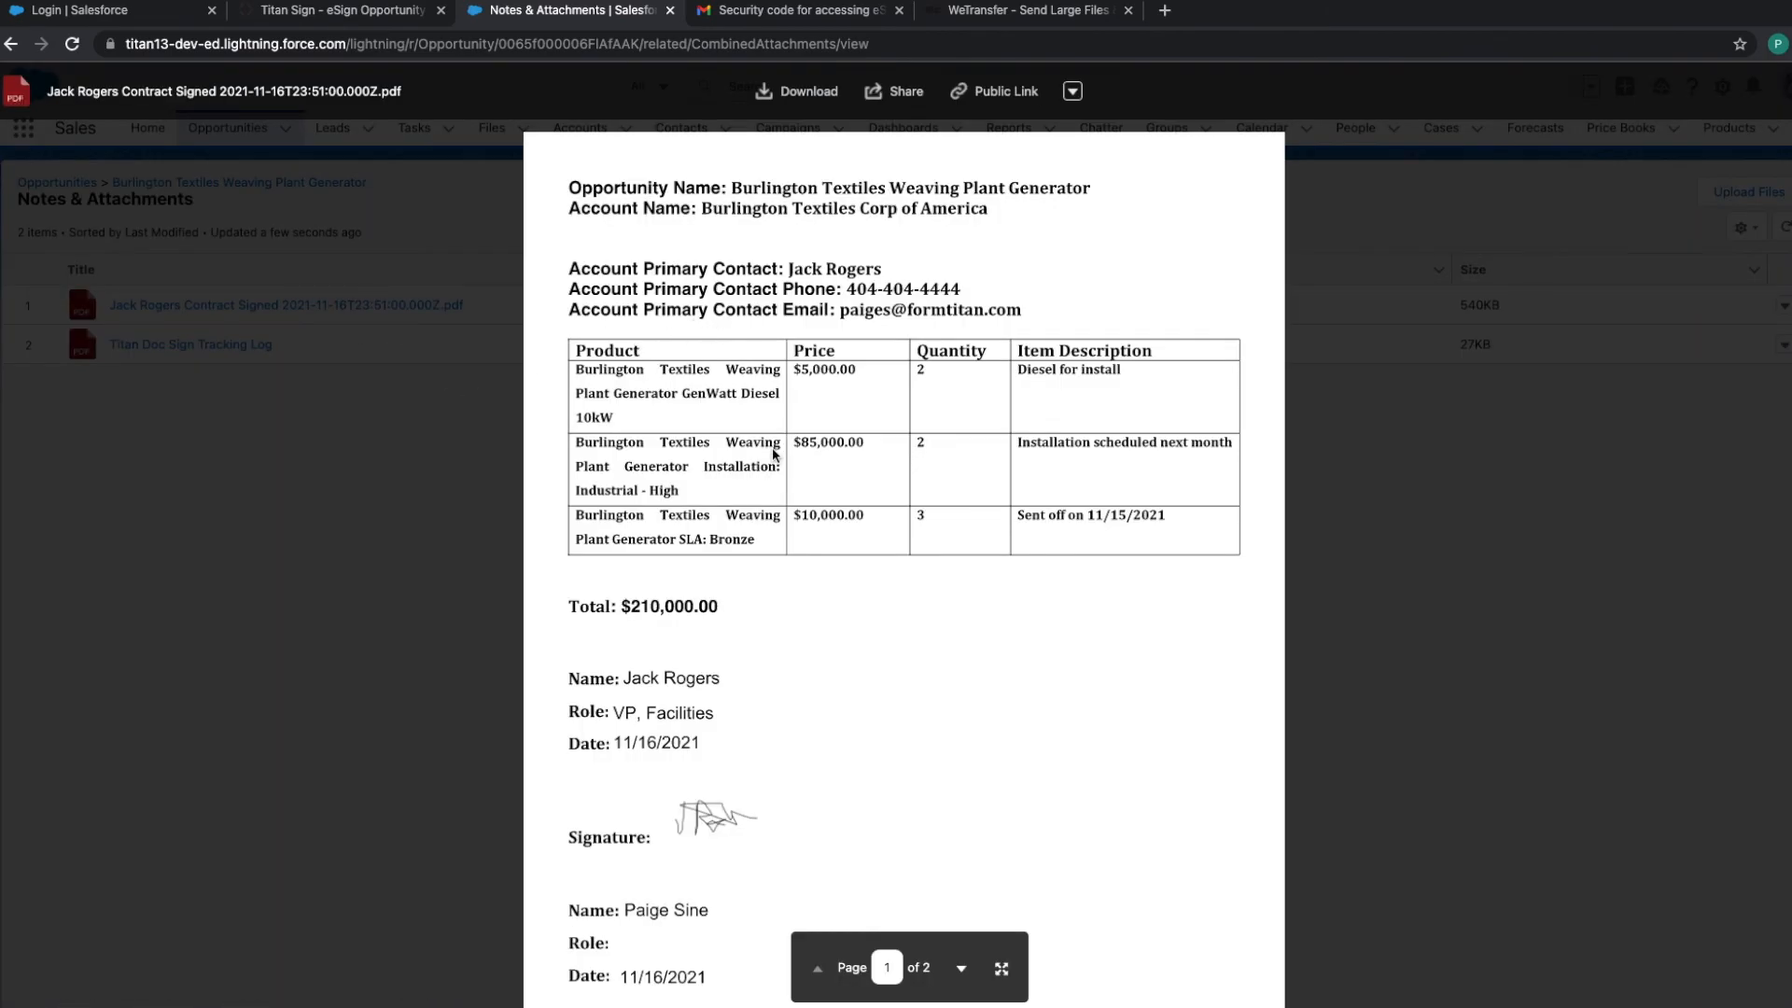
scroll(812, 504, "down", 4)
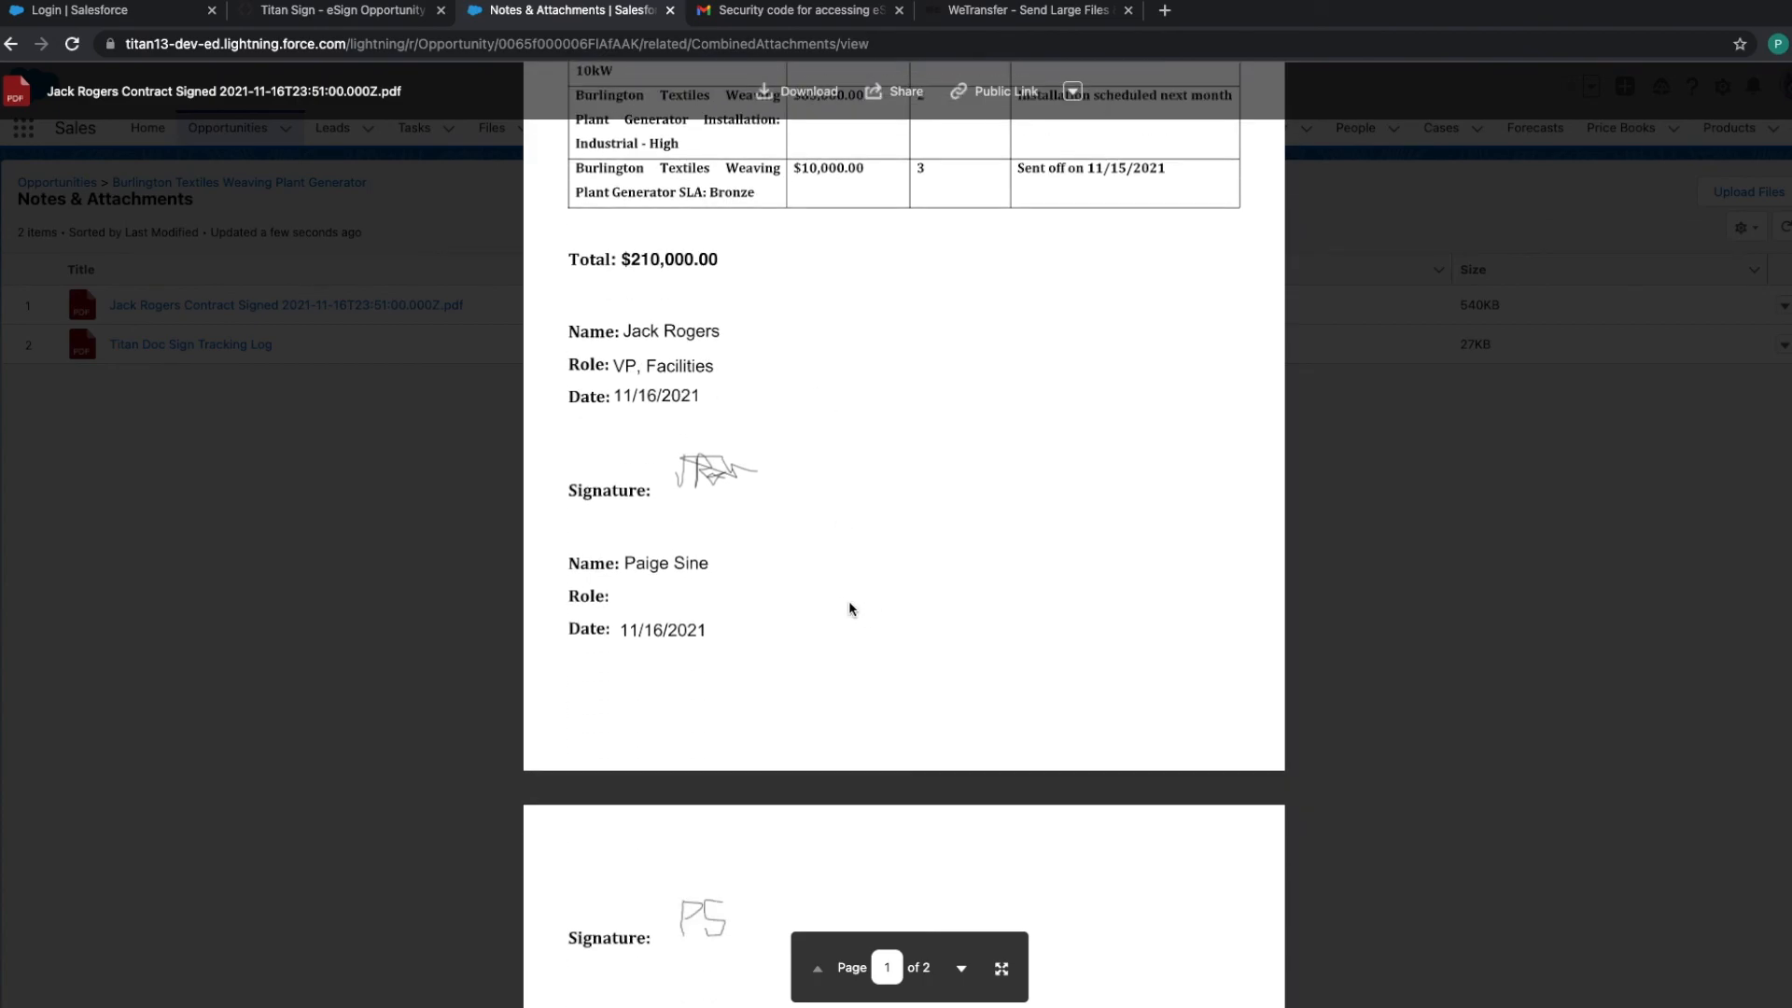
scroll(686, 438, "down", 3)
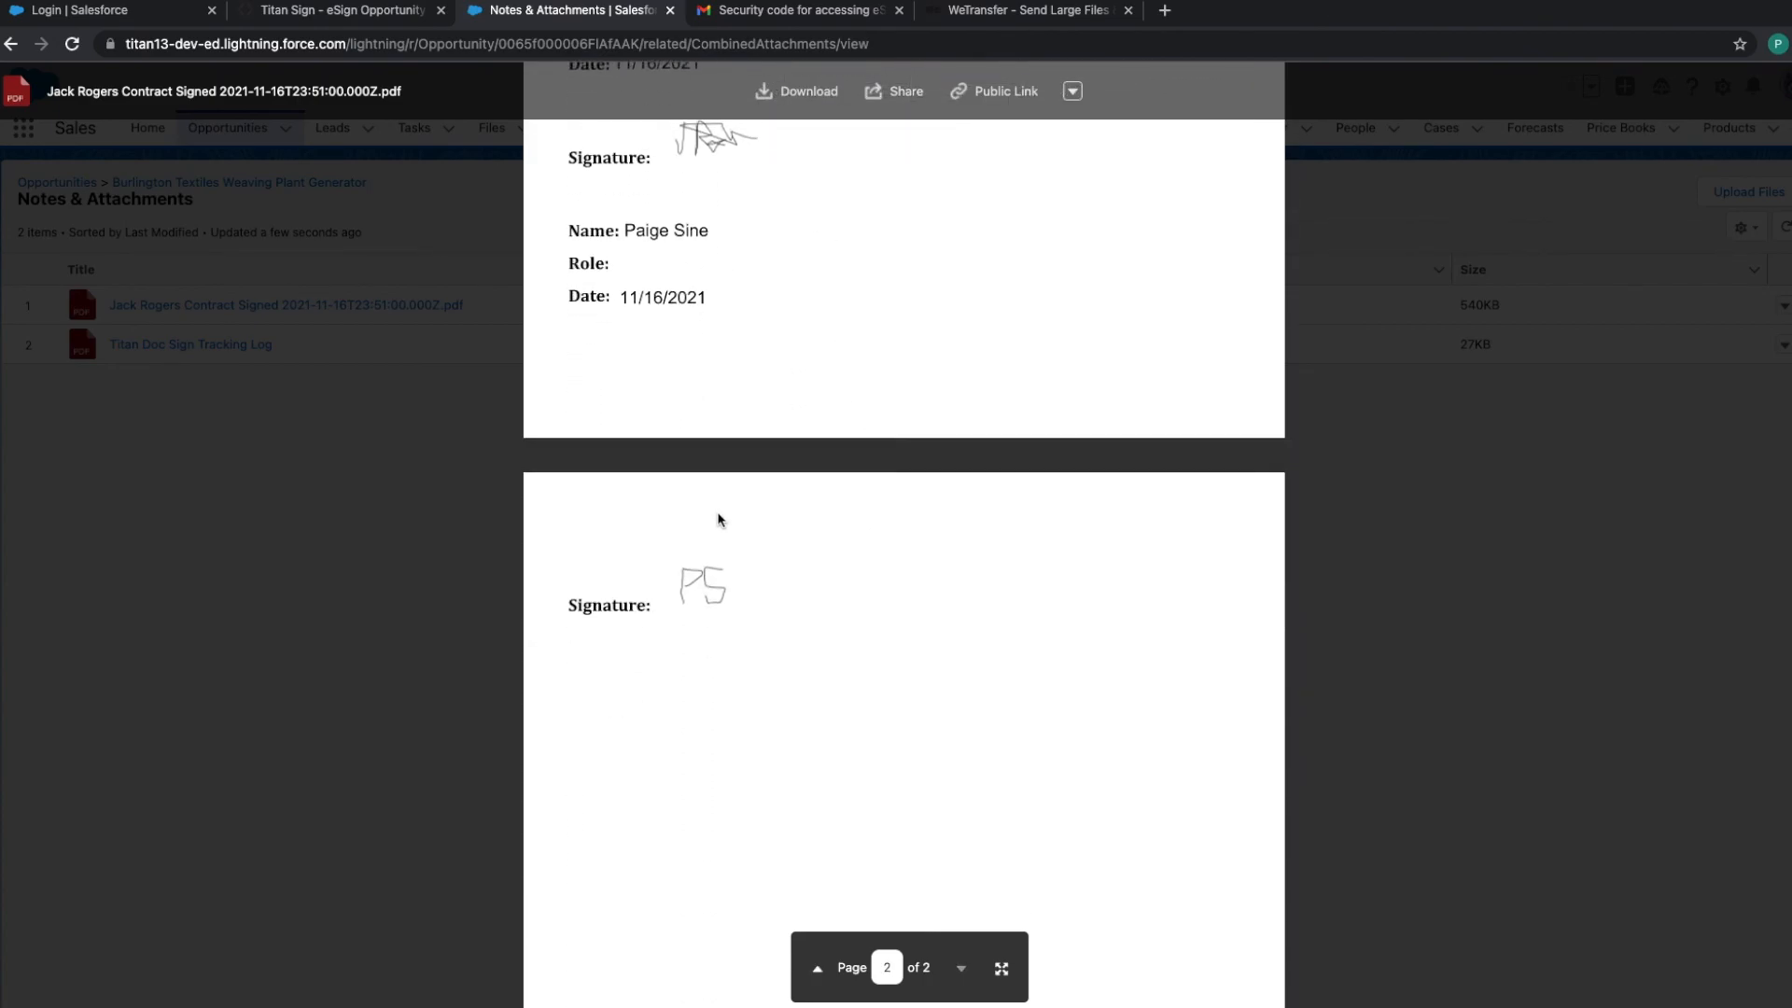
scroll(725, 519, "up", 7)
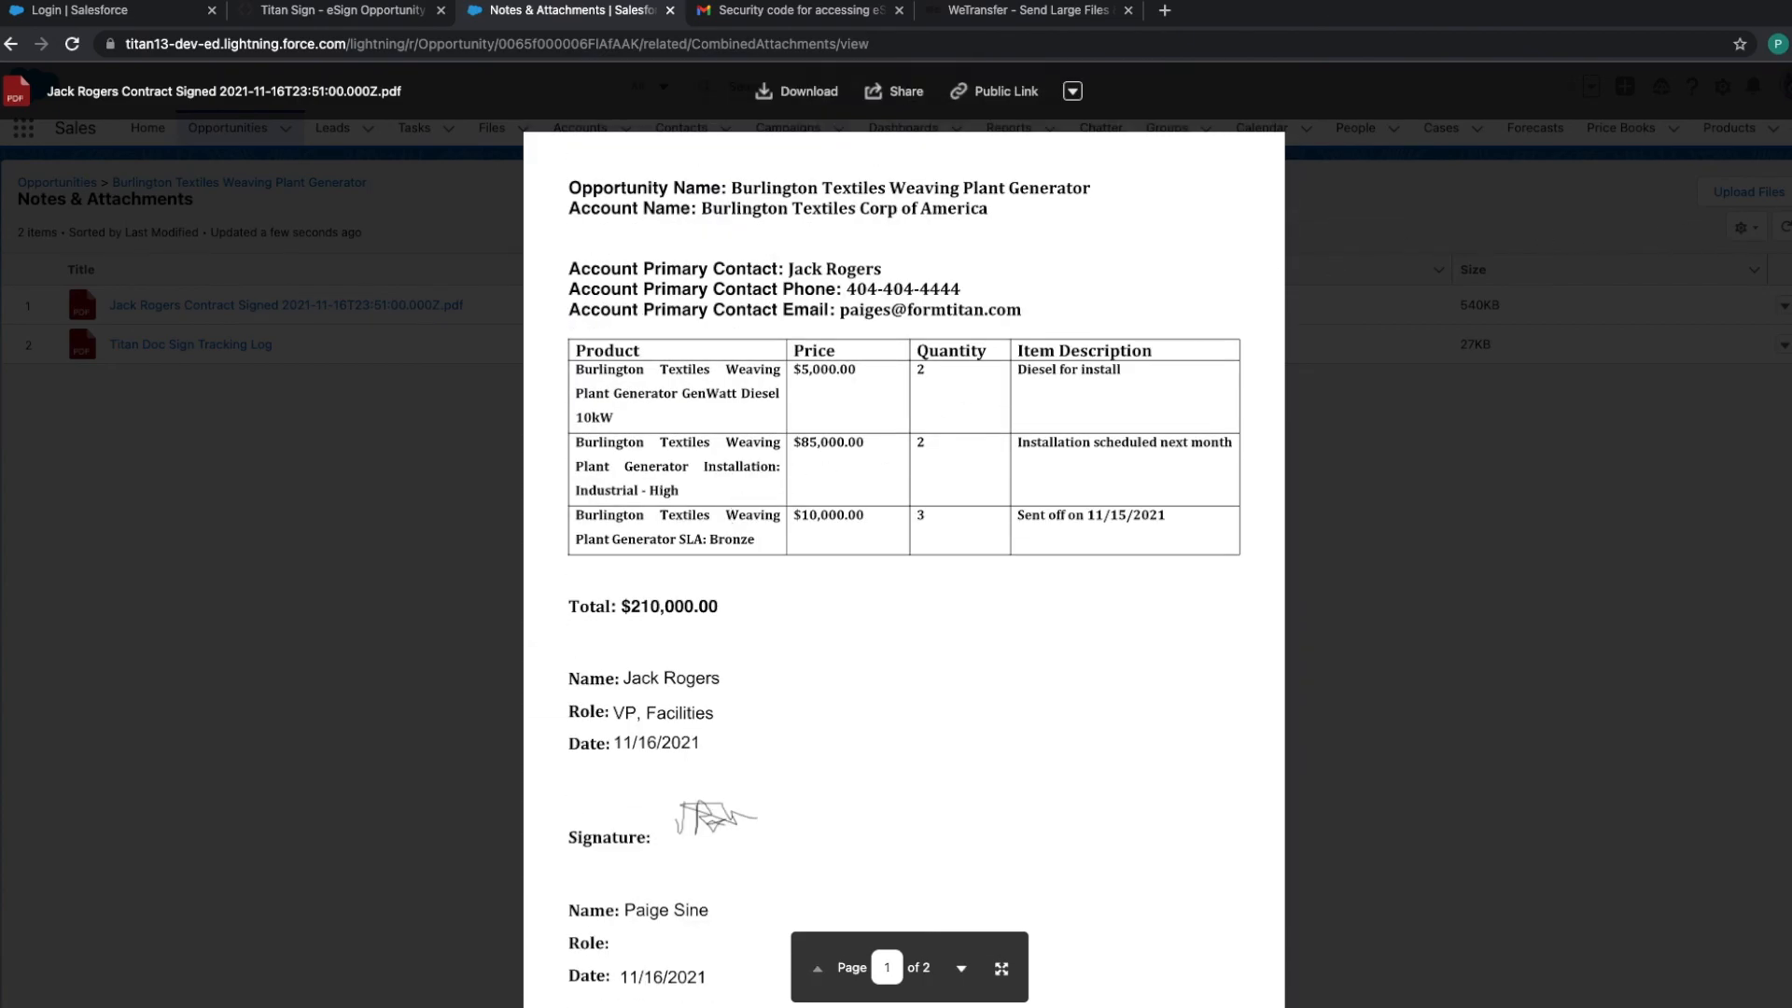
left_click(1781, 91)
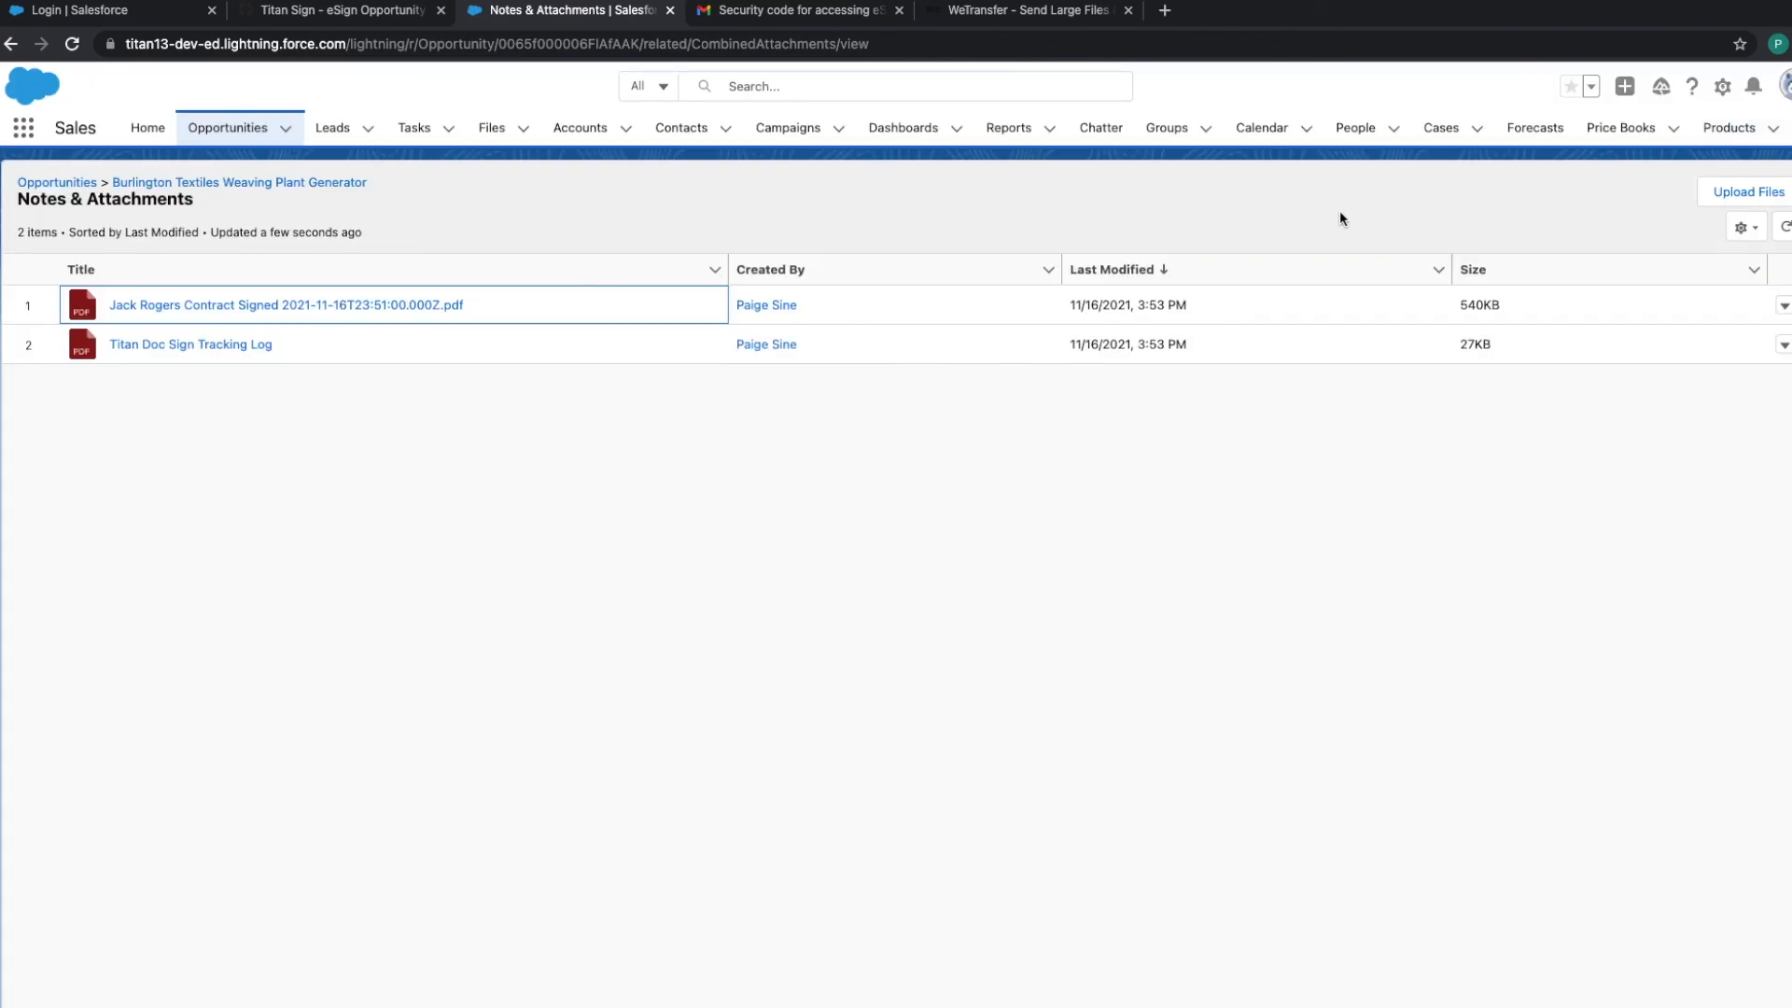